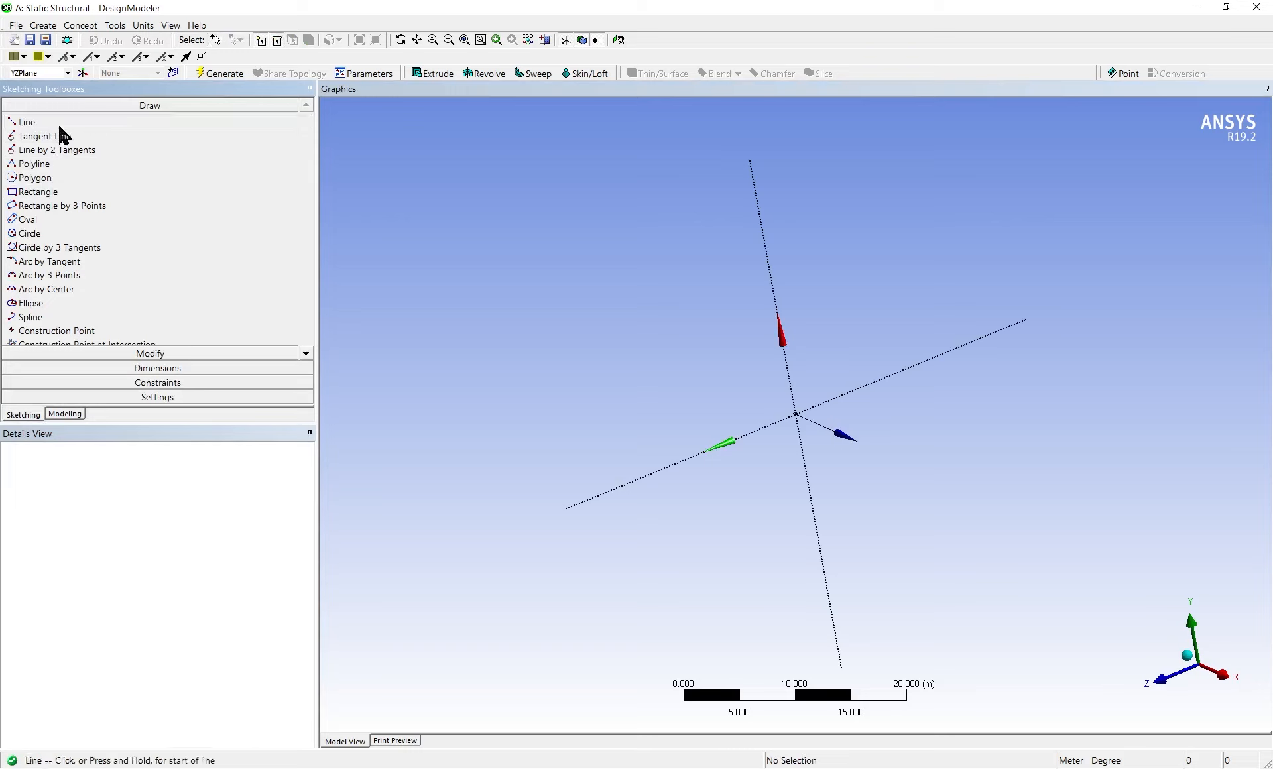
# Sketch two connected lines from the origin along the plane's green axis, about 10 m and 7 m long
pyautogui.click(796, 415)
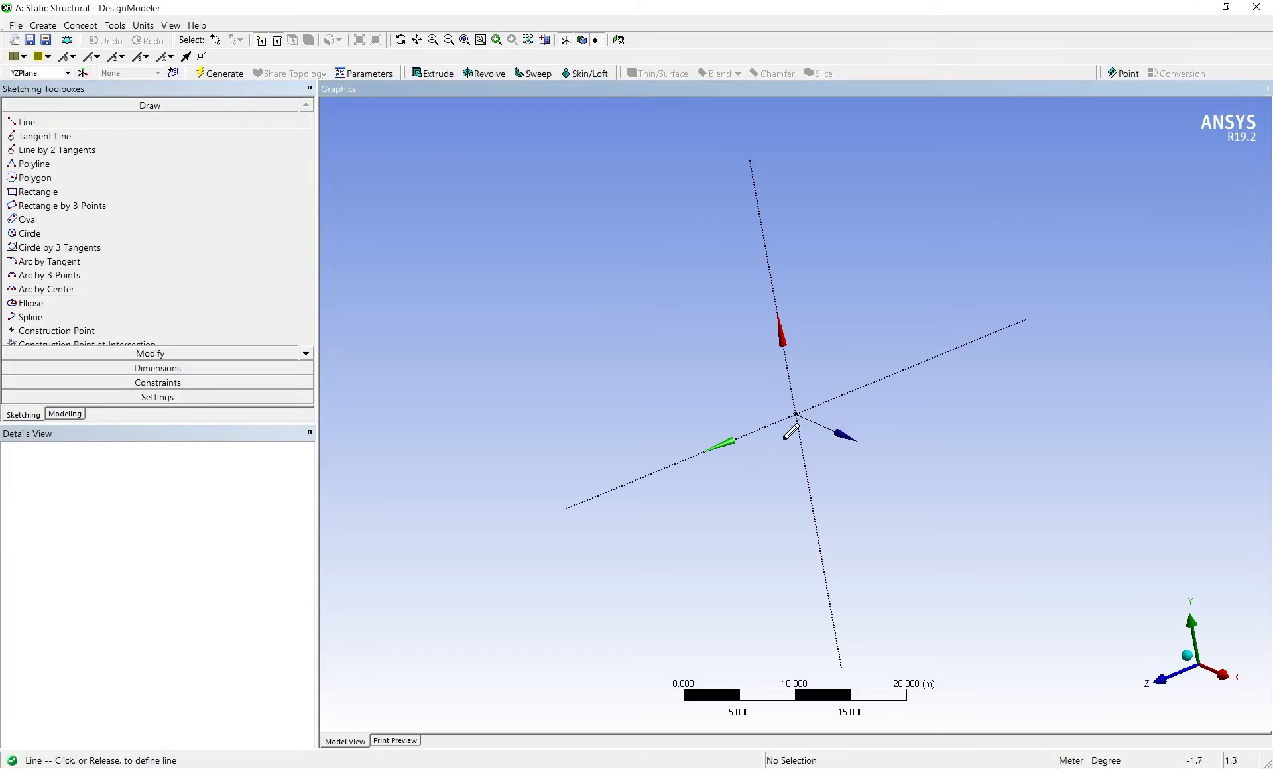
pyautogui.click(703, 452)
pyautogui.click(704, 452)
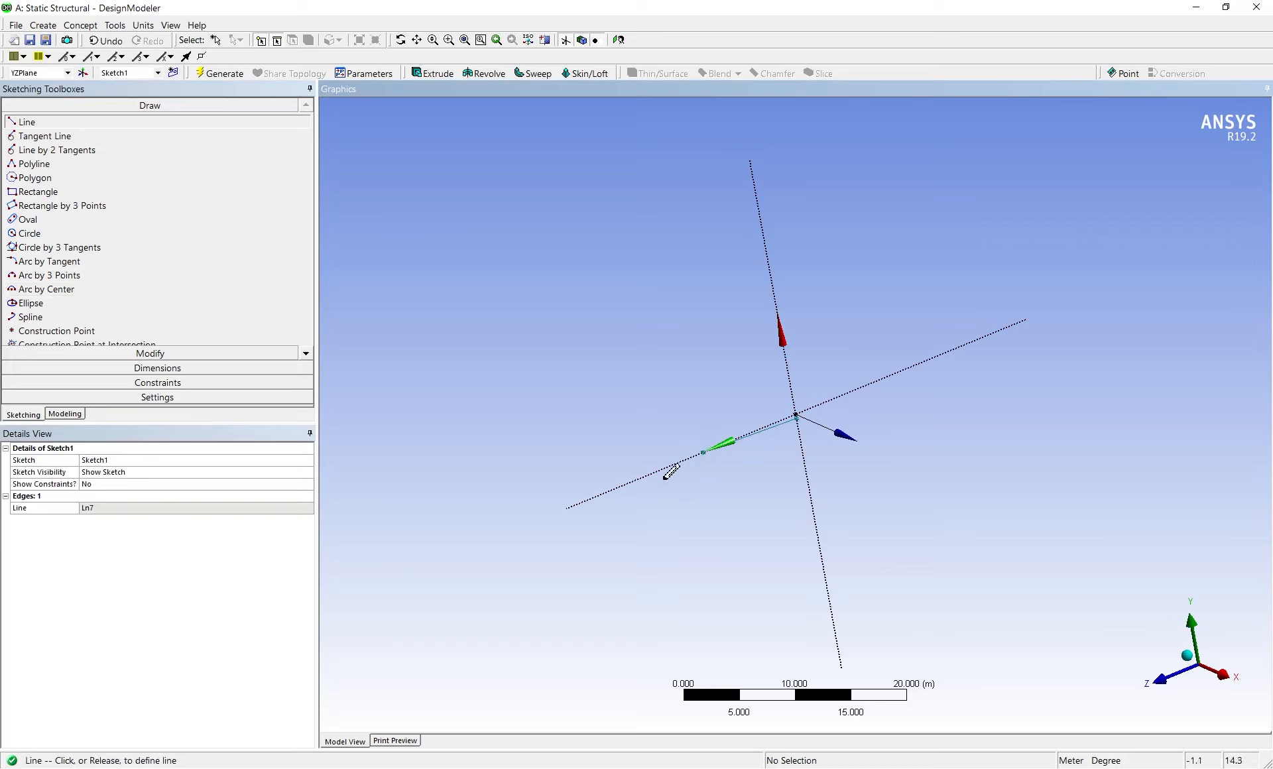
pyautogui.click(639, 478)
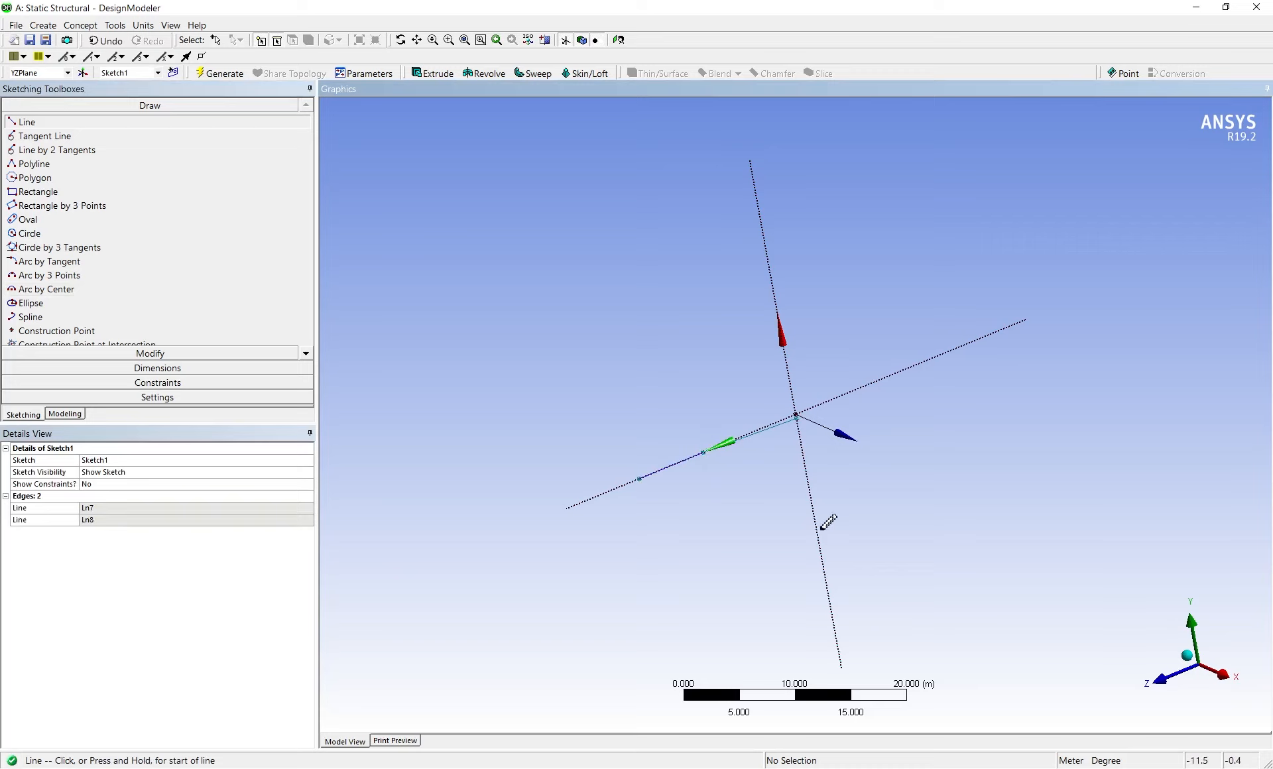
# Try to add a horizontal dimension to the outer line segment of the sketch
pyautogui.click(138, 371)
pyautogui.click(118, 177)
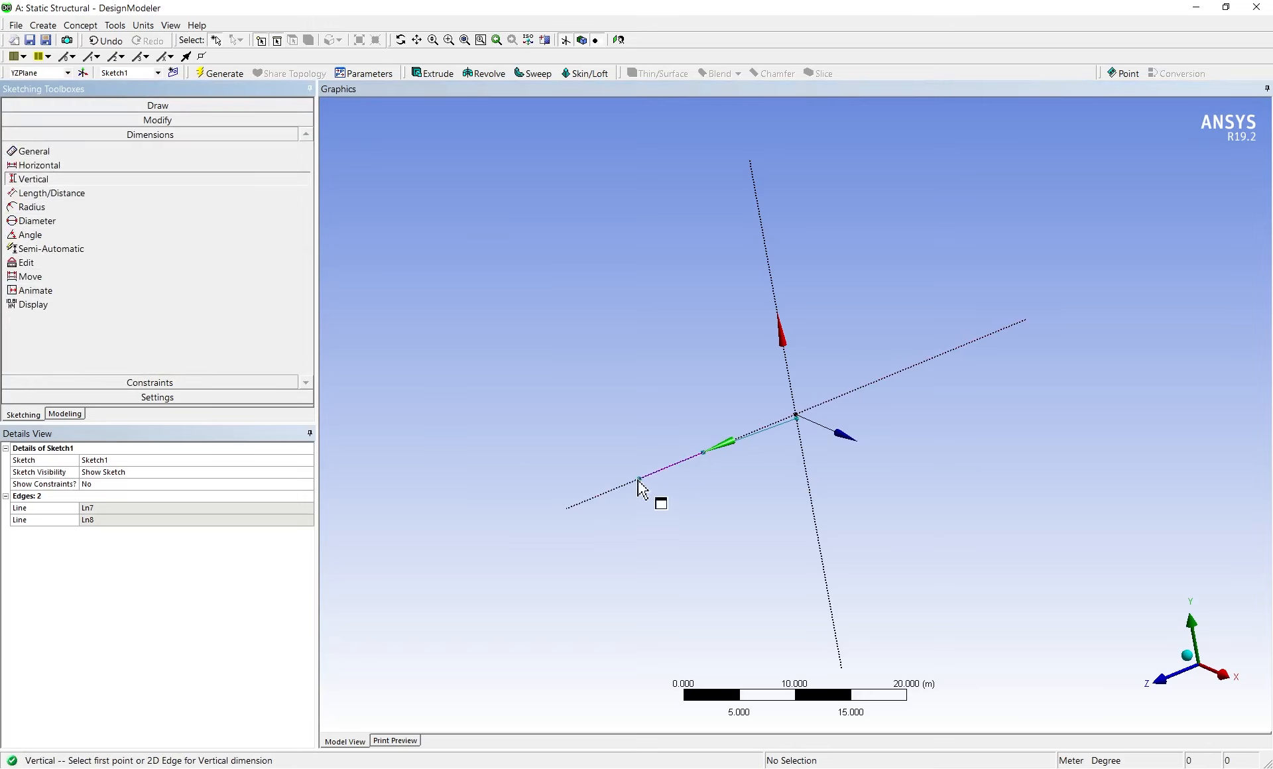
pyautogui.click(67, 165)
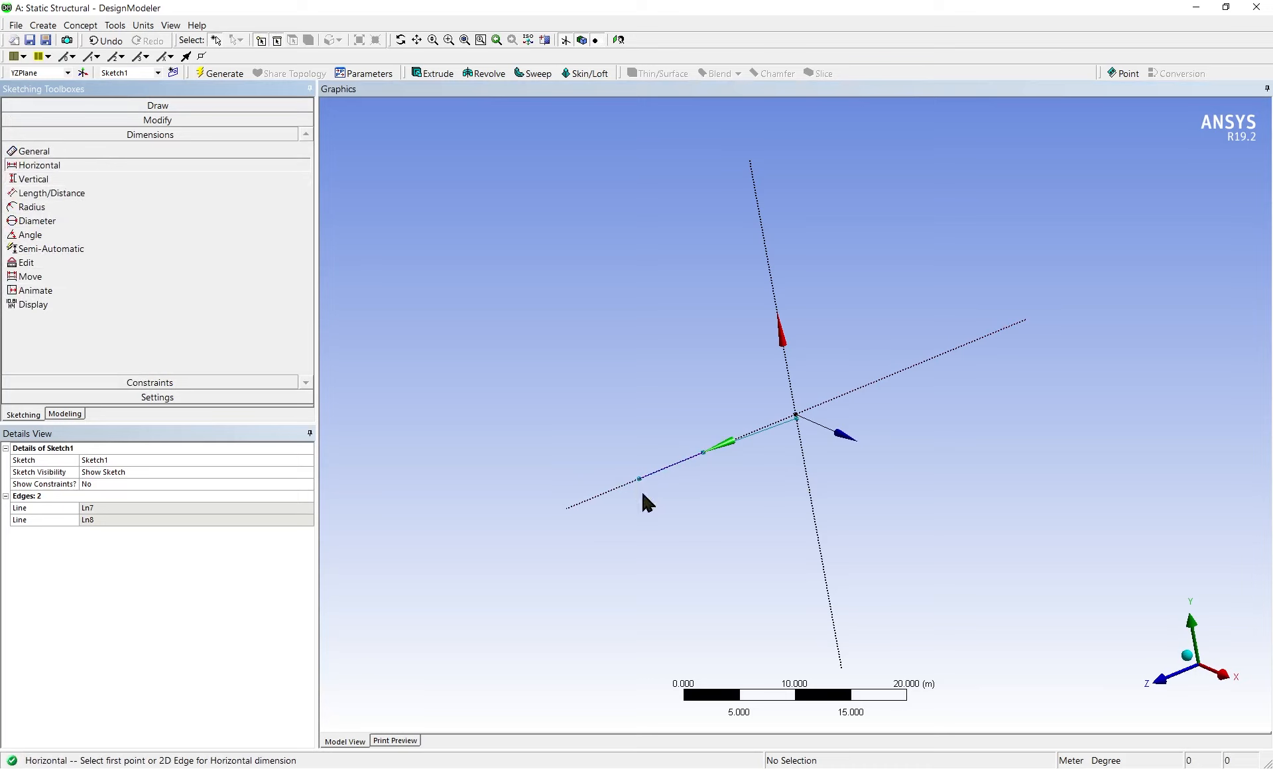
pyautogui.click(641, 482)
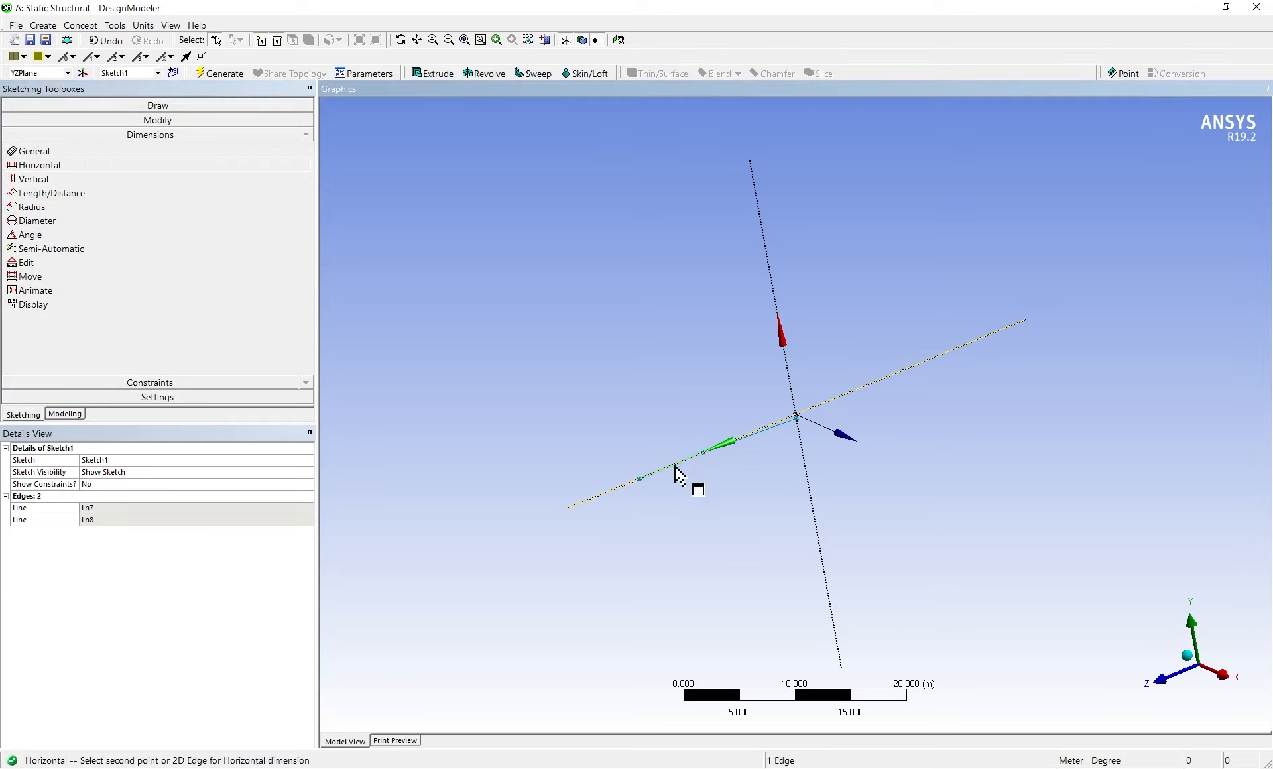
pyautogui.click(673, 466)
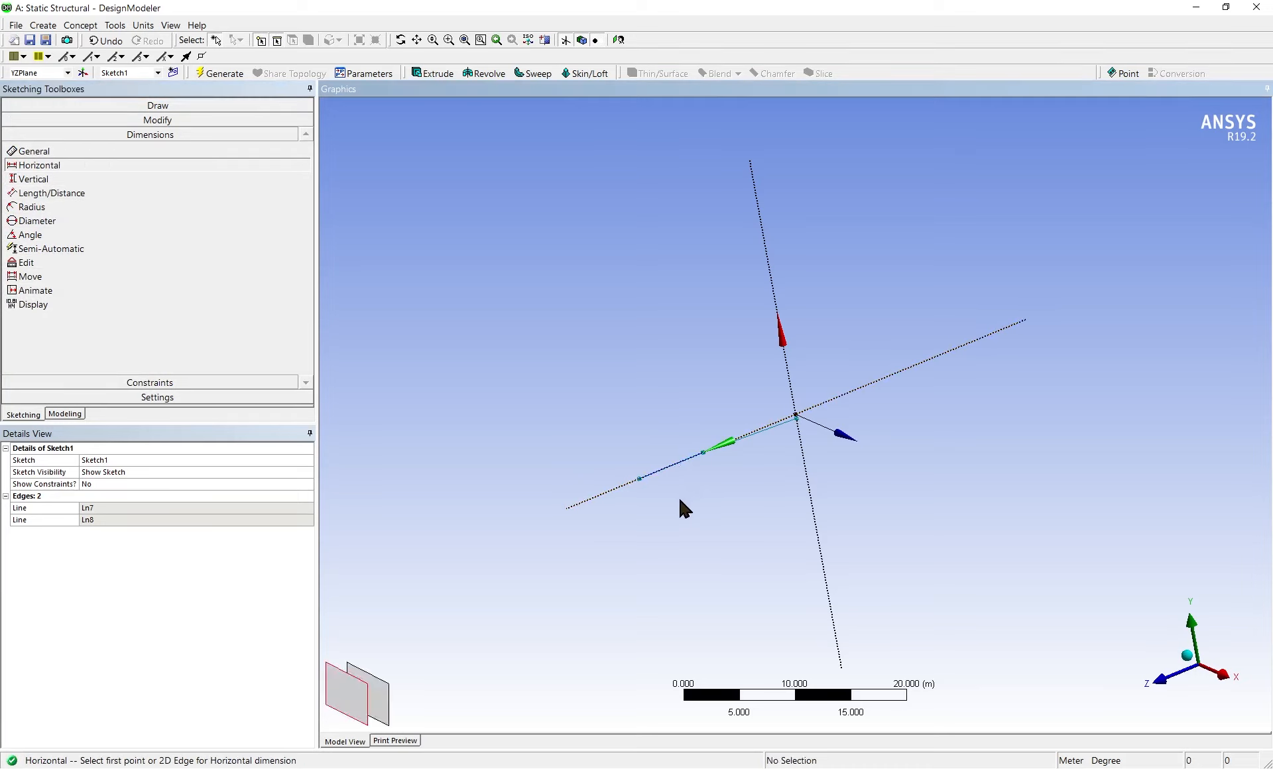
pyautogui.click(88, 176)
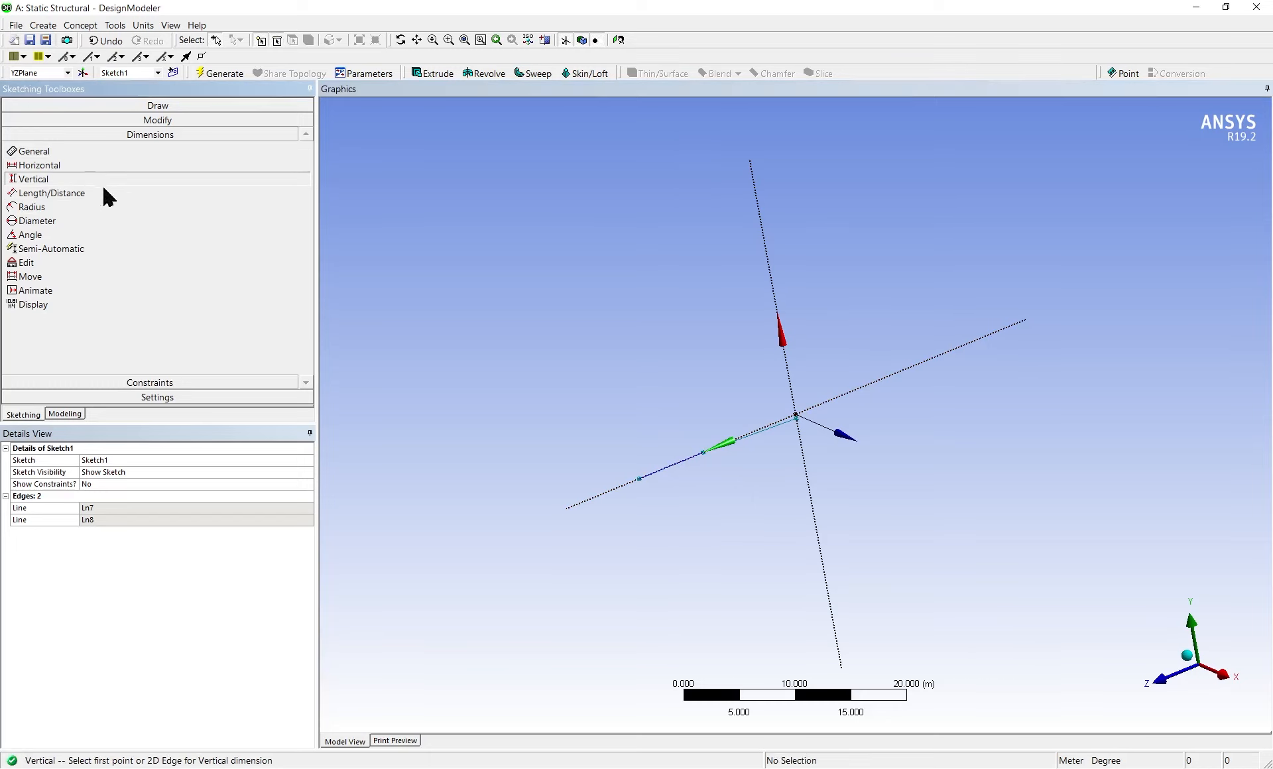
pyautogui.click(644, 768)
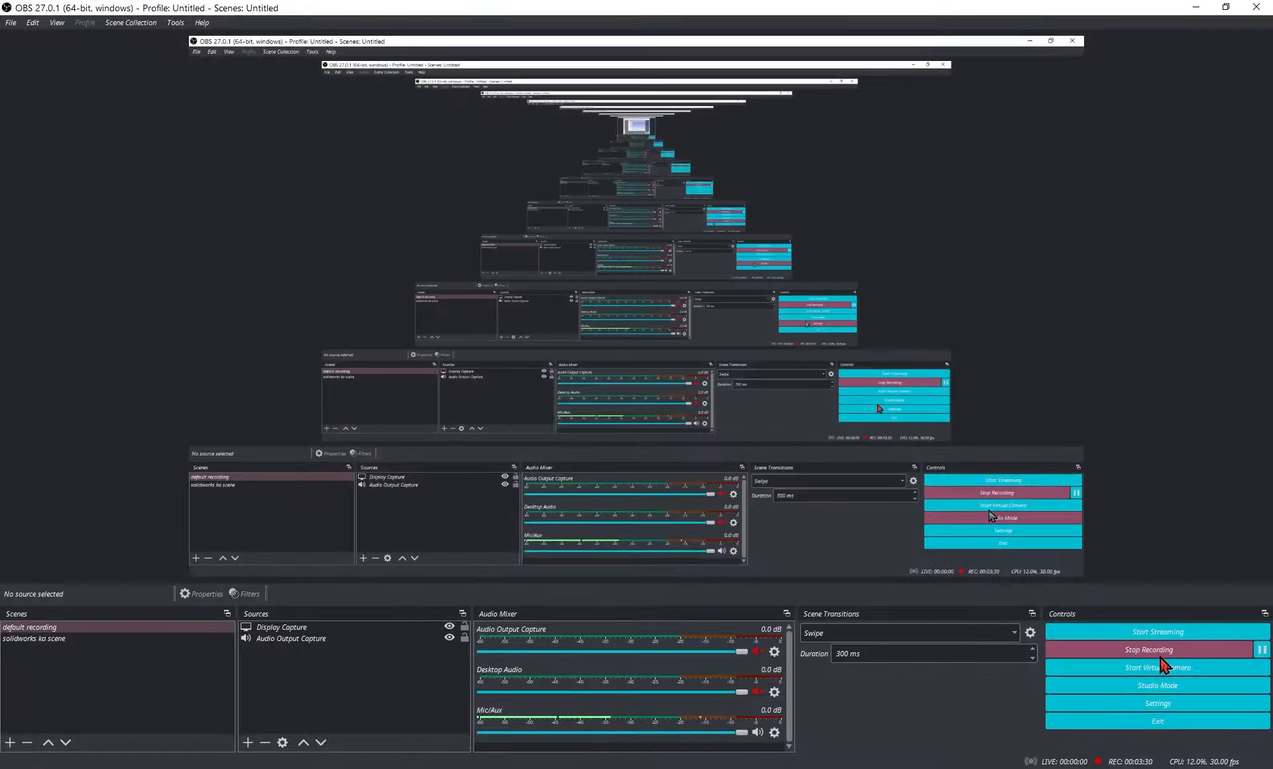
pyautogui.click(1252, 655)
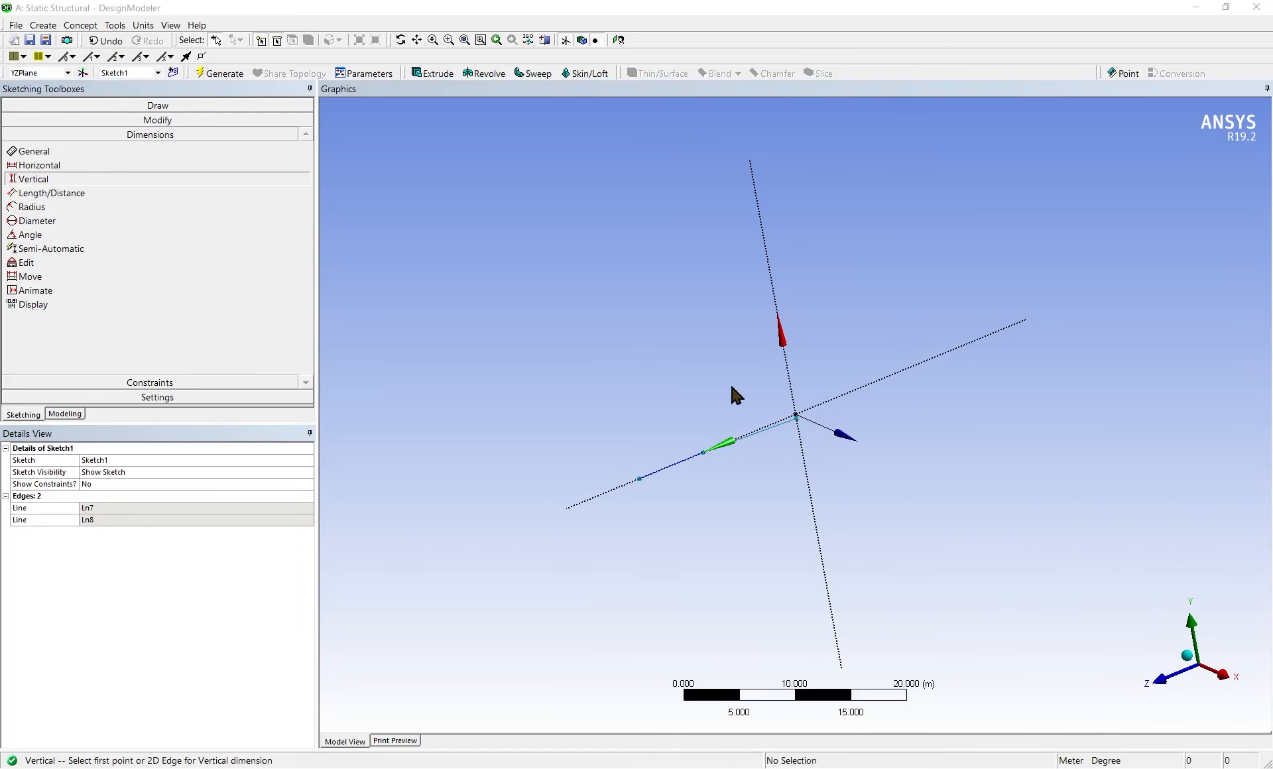
# Delete the slightly misaligned inner line between the origin and the outer segment
pyautogui.scroll(2, 767, 437)
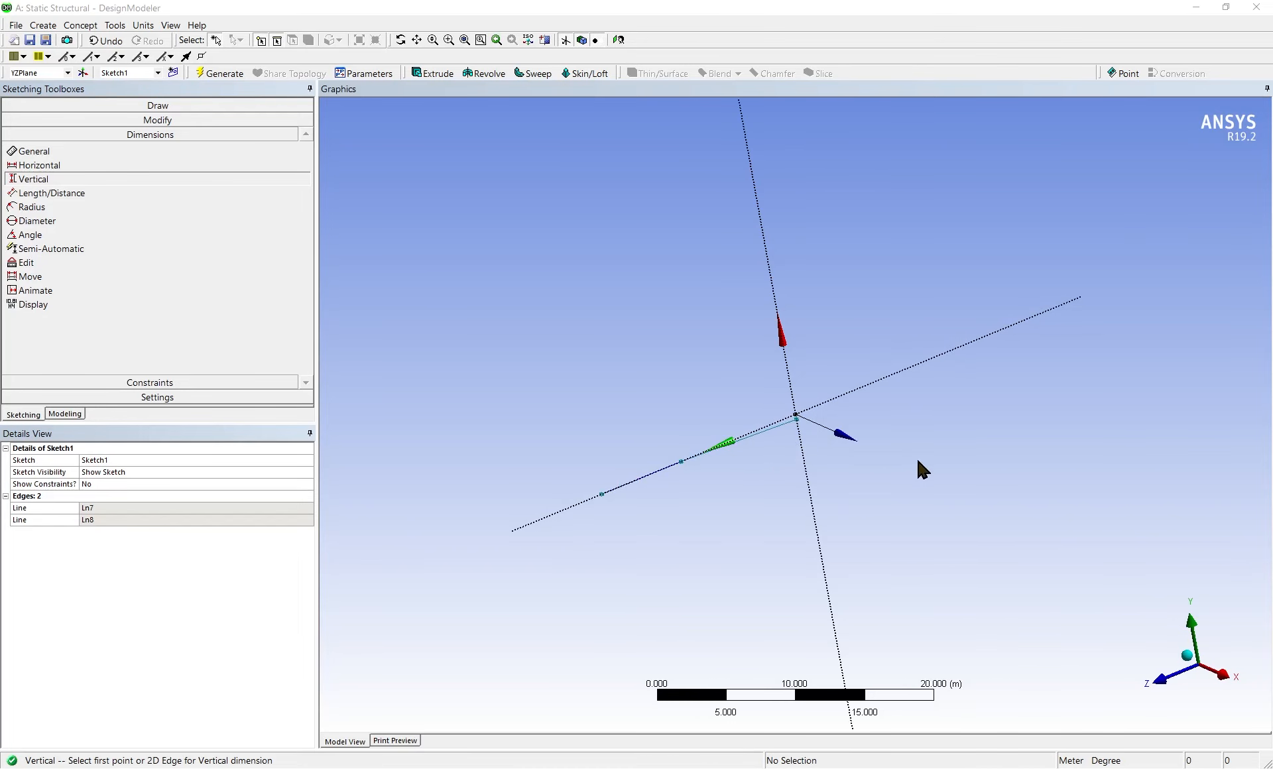
pyautogui.click(738, 445)
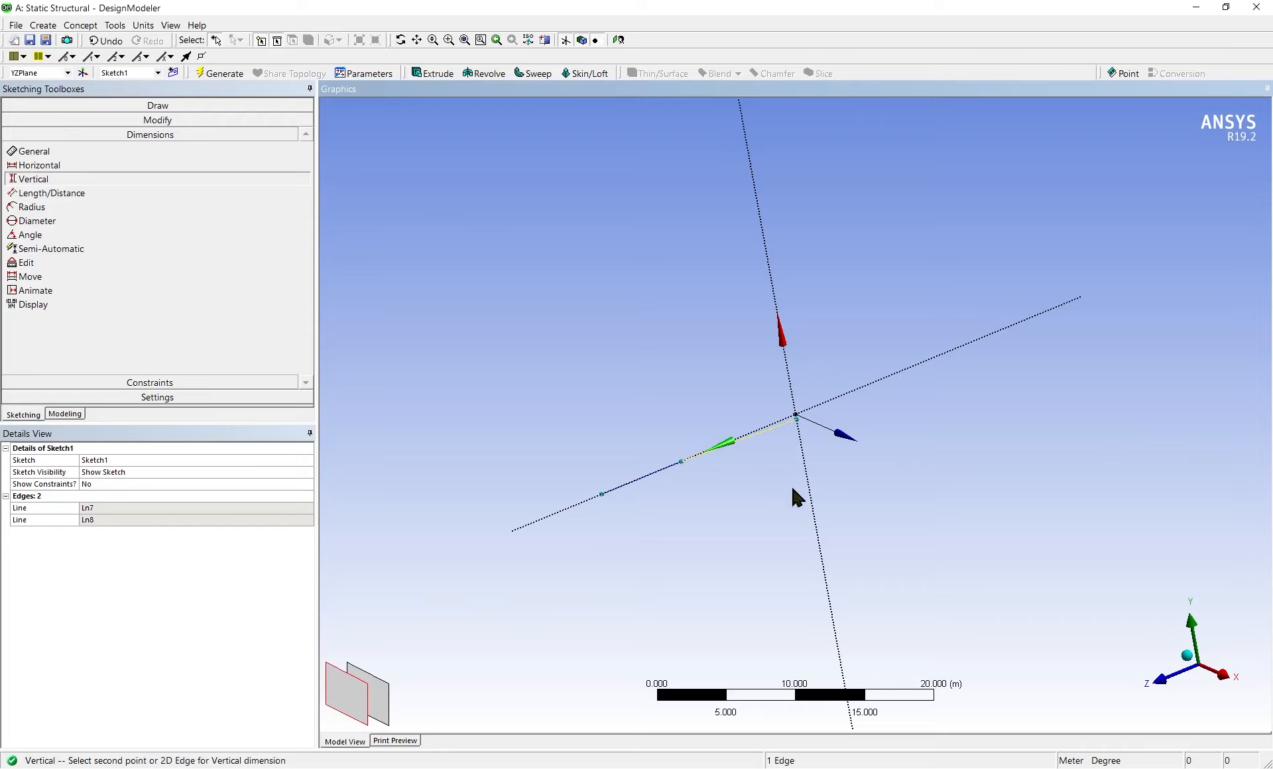
pyautogui.press('Delete')
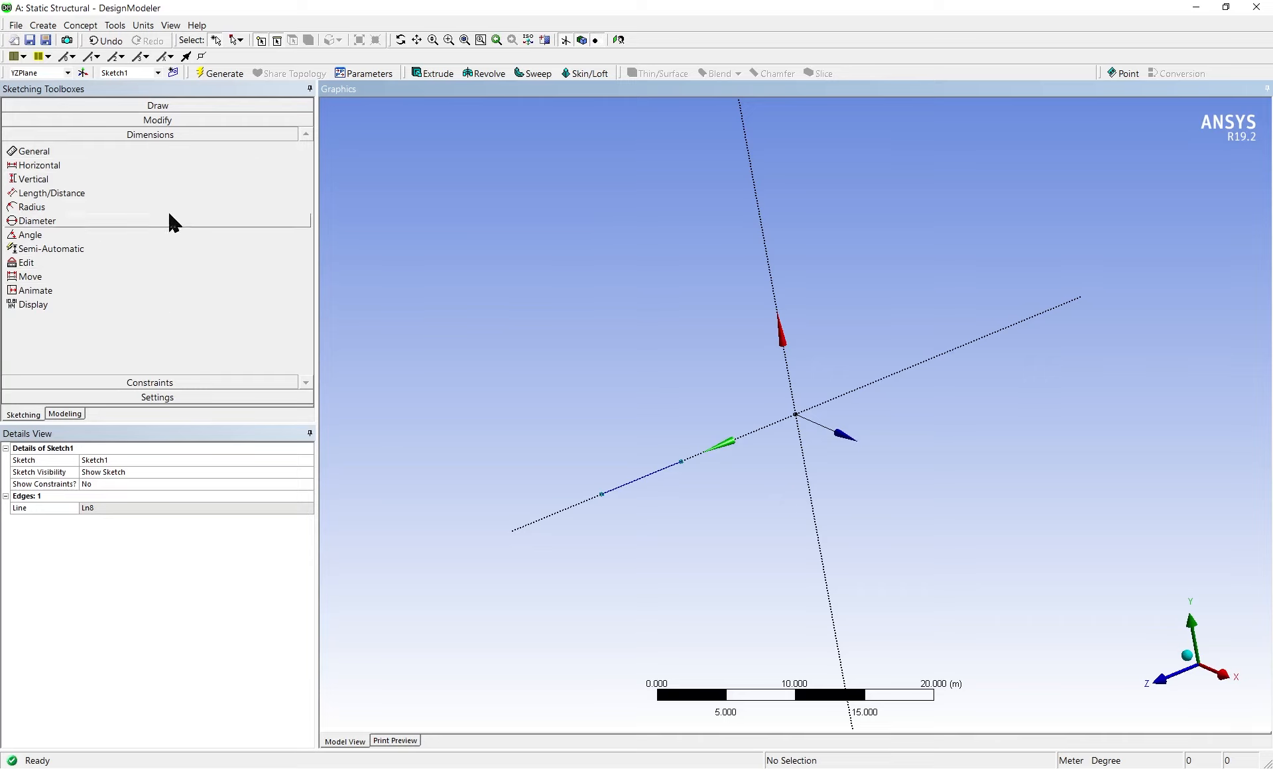
# Redraw the inner line from the outer segment's near endpoint exactly to the origin
pyautogui.click(168, 107)
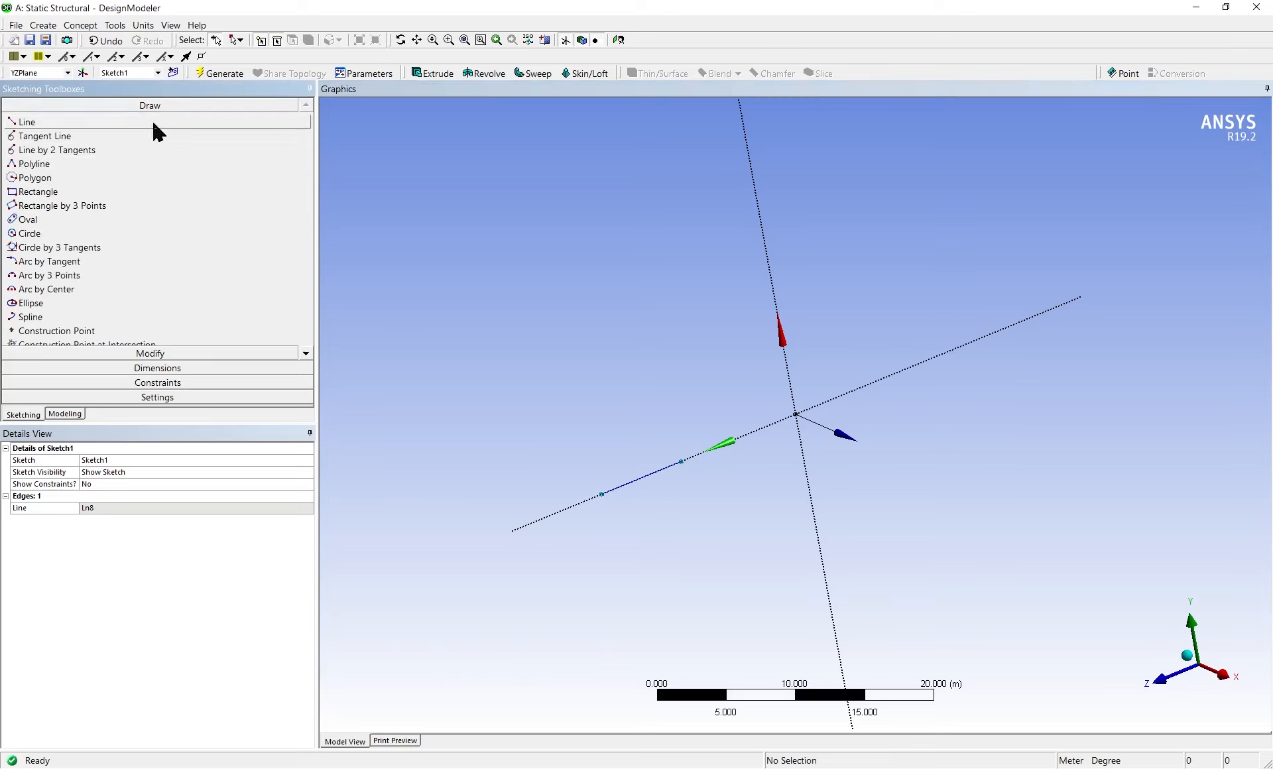
pyautogui.click(107, 123)
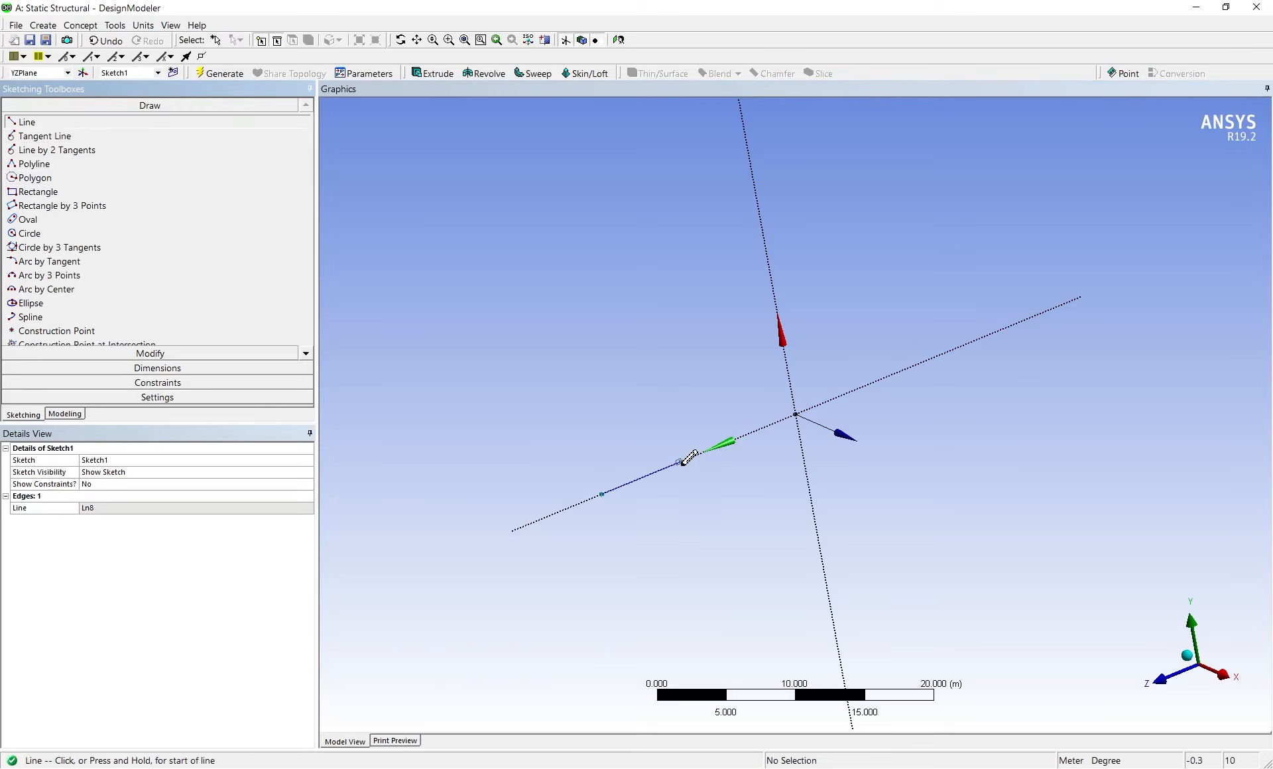
pyautogui.click(680, 461)
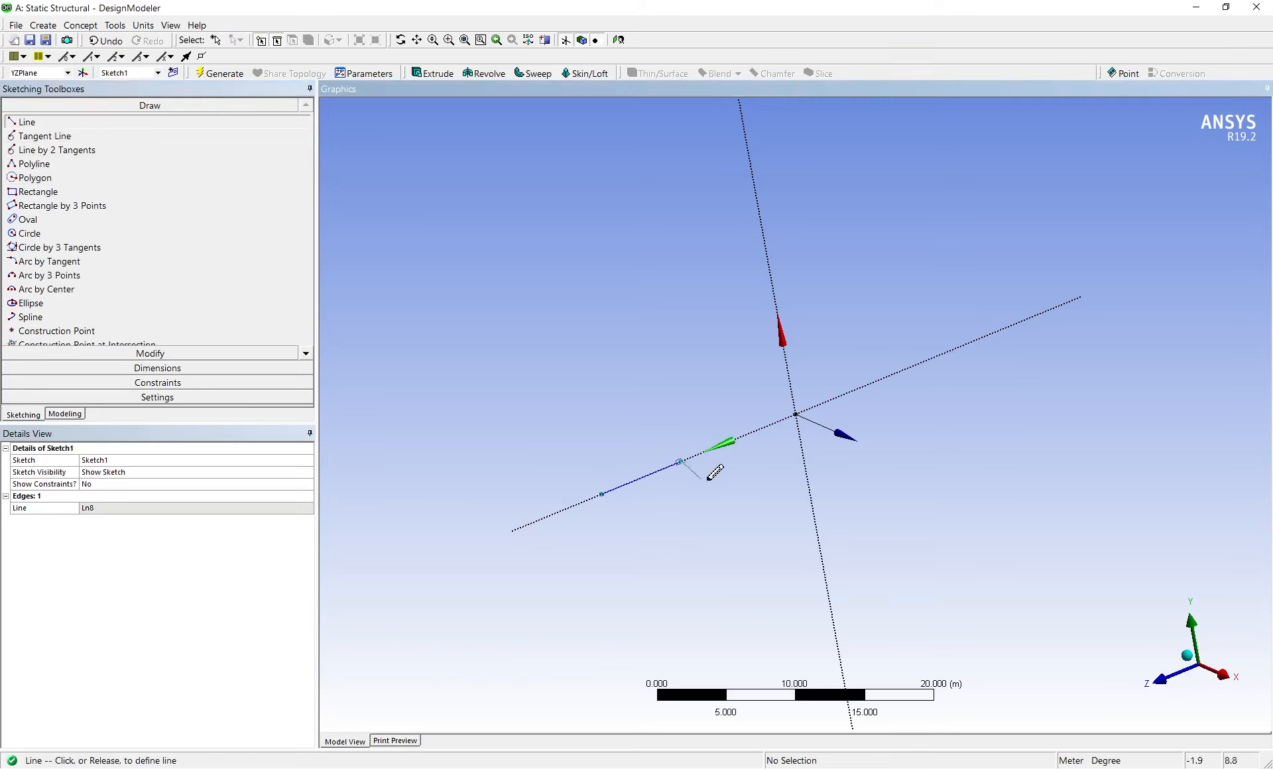
pyautogui.click(796, 414)
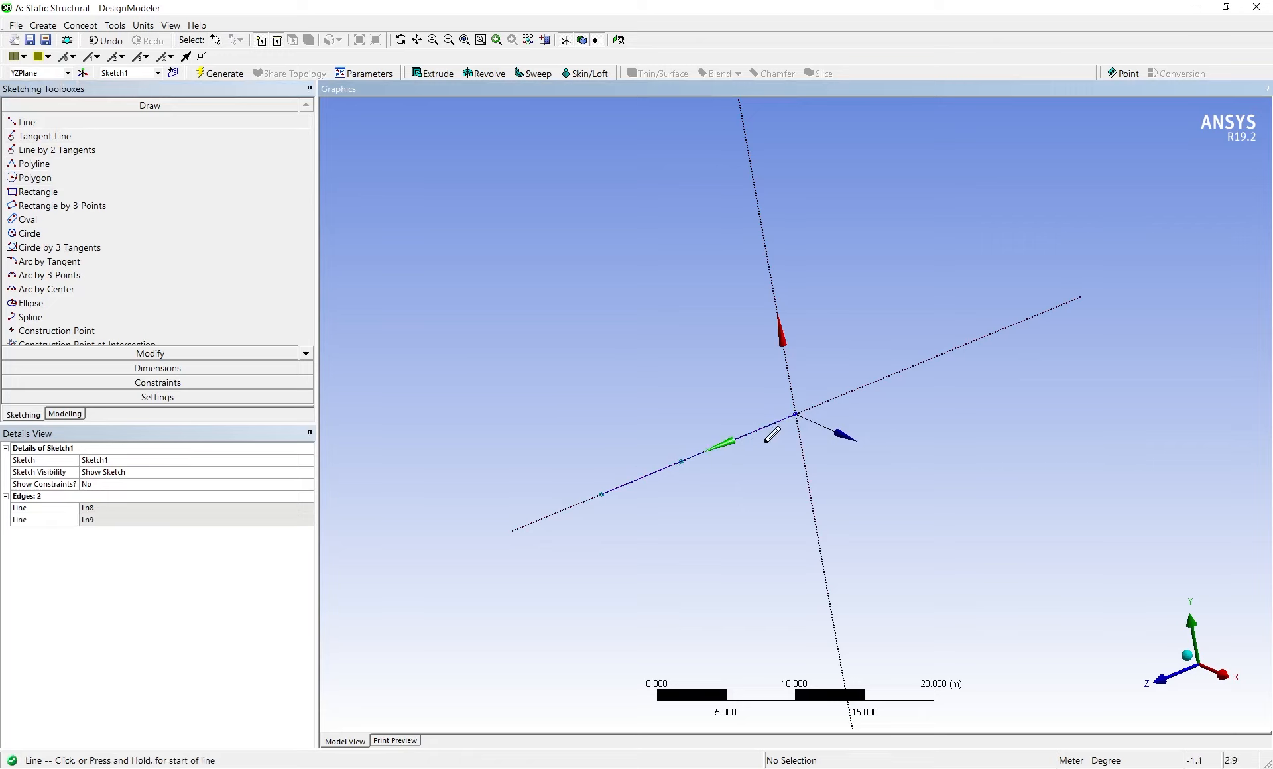
# Add a vertical dimension between the two endpoints of the outer segment, placed beneath the line
pyautogui.click(173, 369)
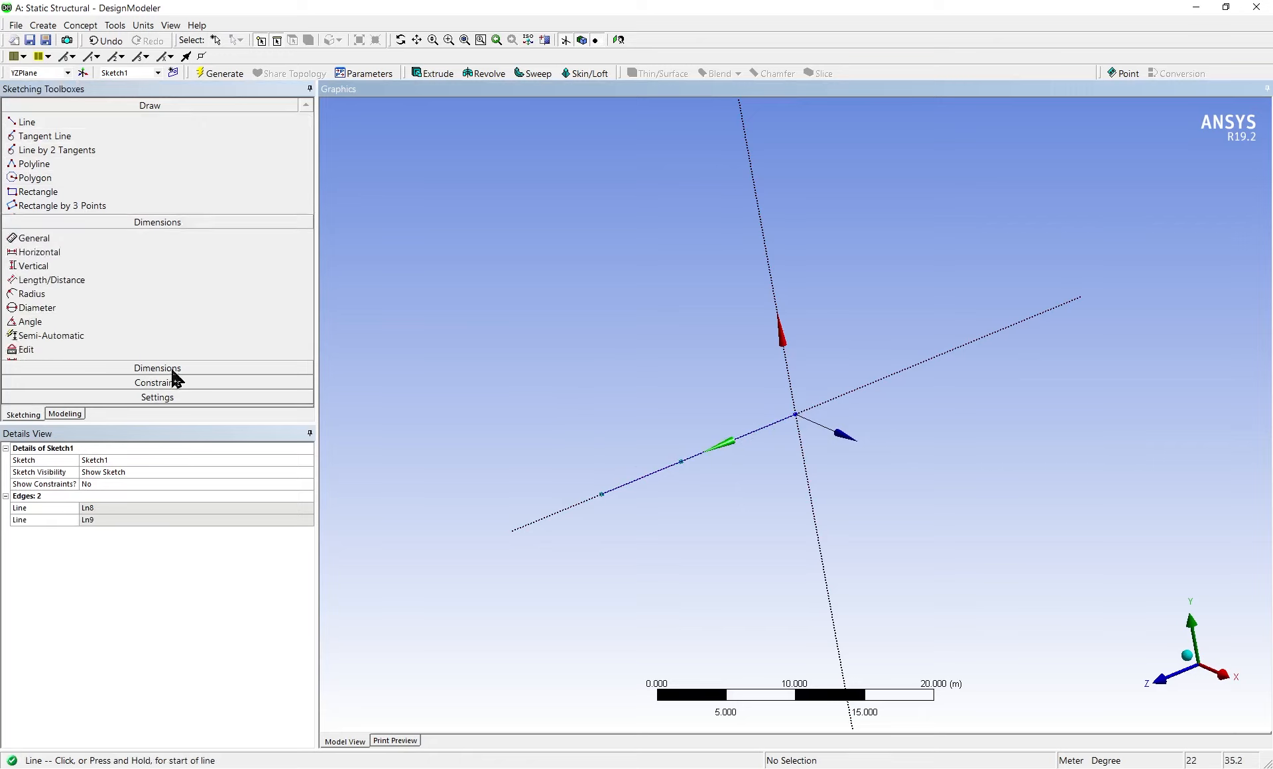
pyautogui.click(127, 177)
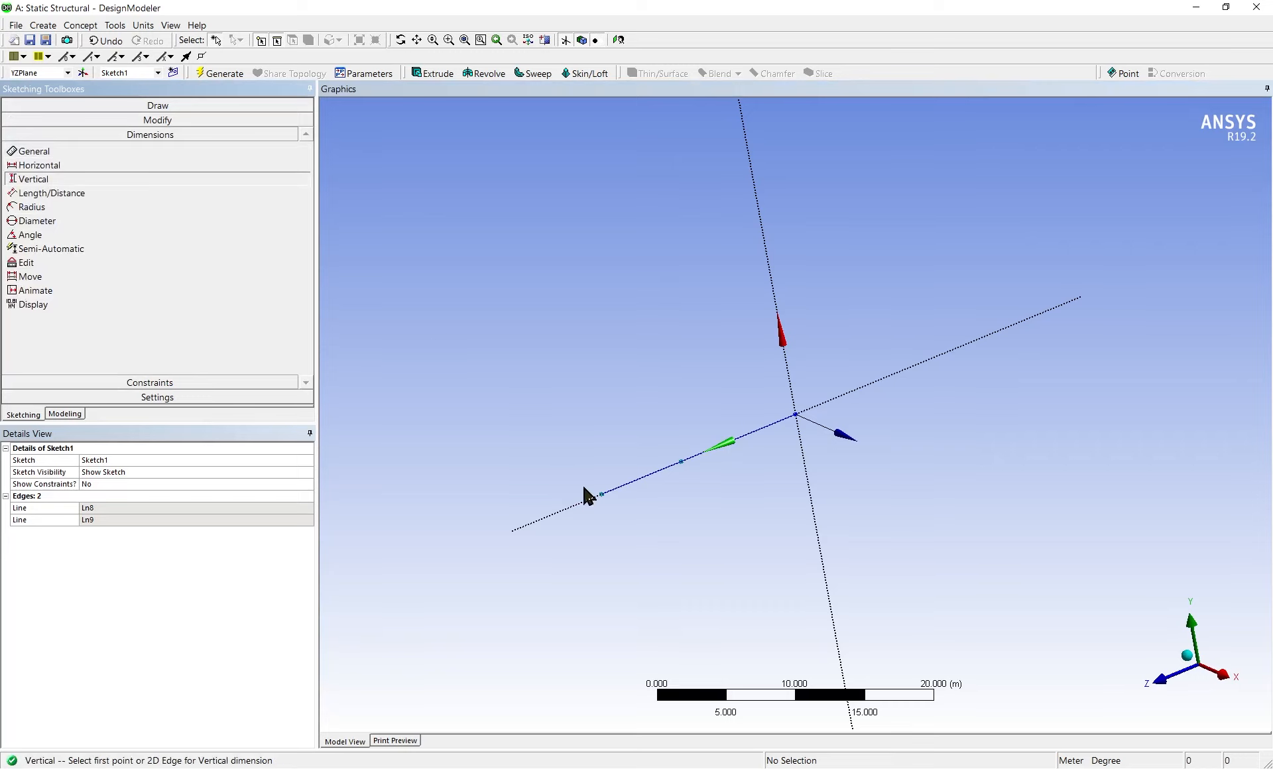
pyautogui.click(602, 494)
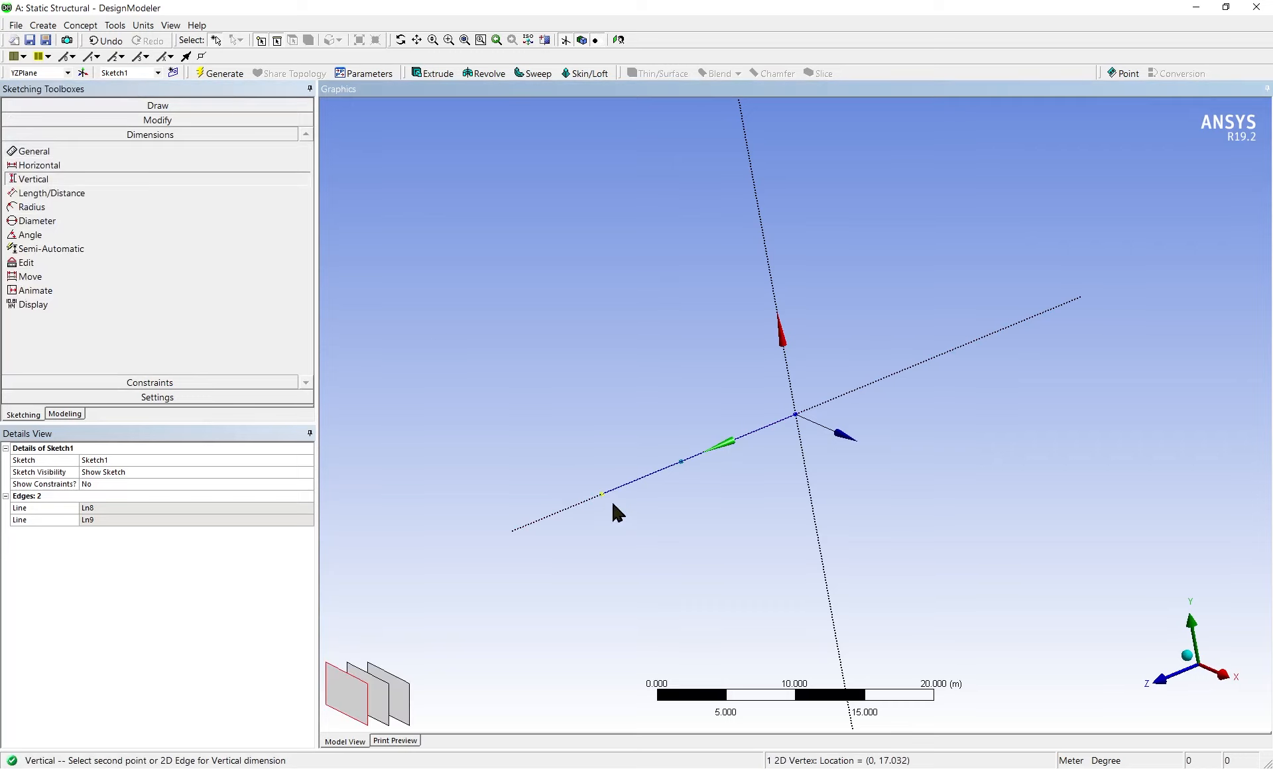
pyautogui.click(681, 461)
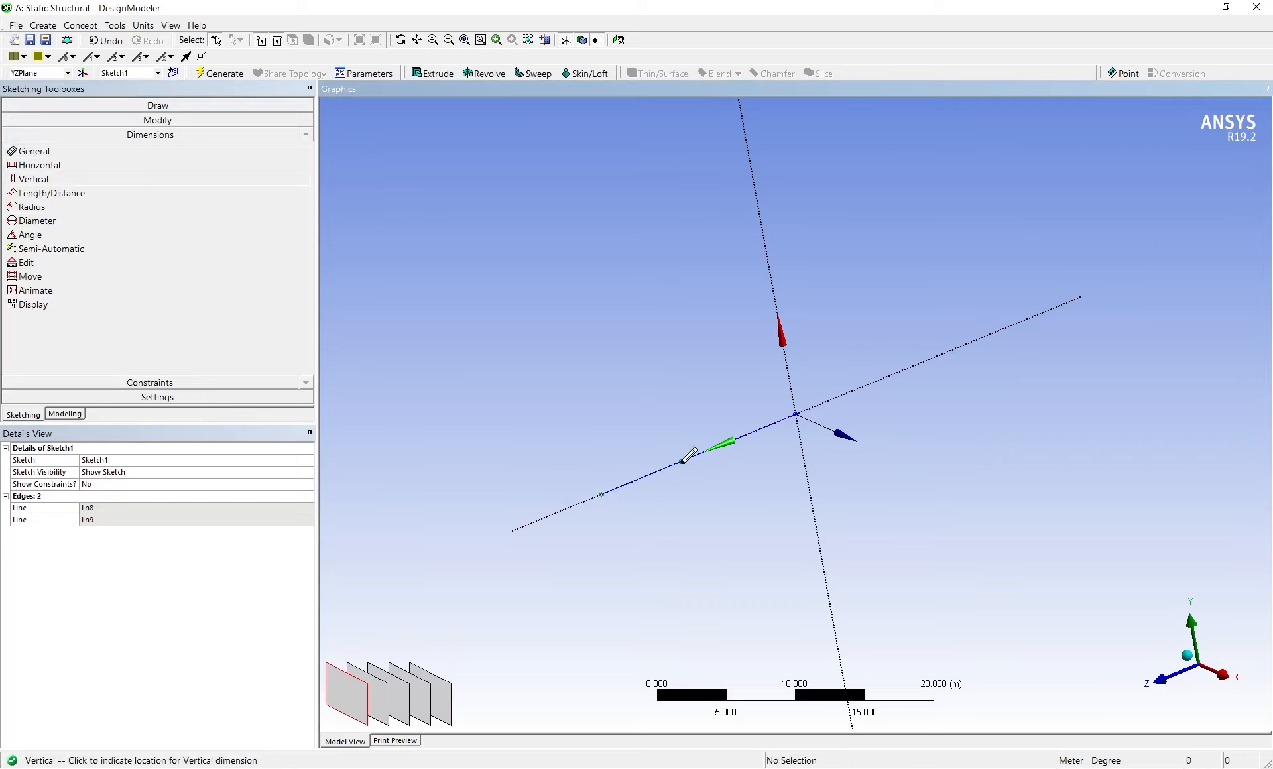
pyautogui.click(648, 510)
pyautogui.scroll(2, 664, 532)
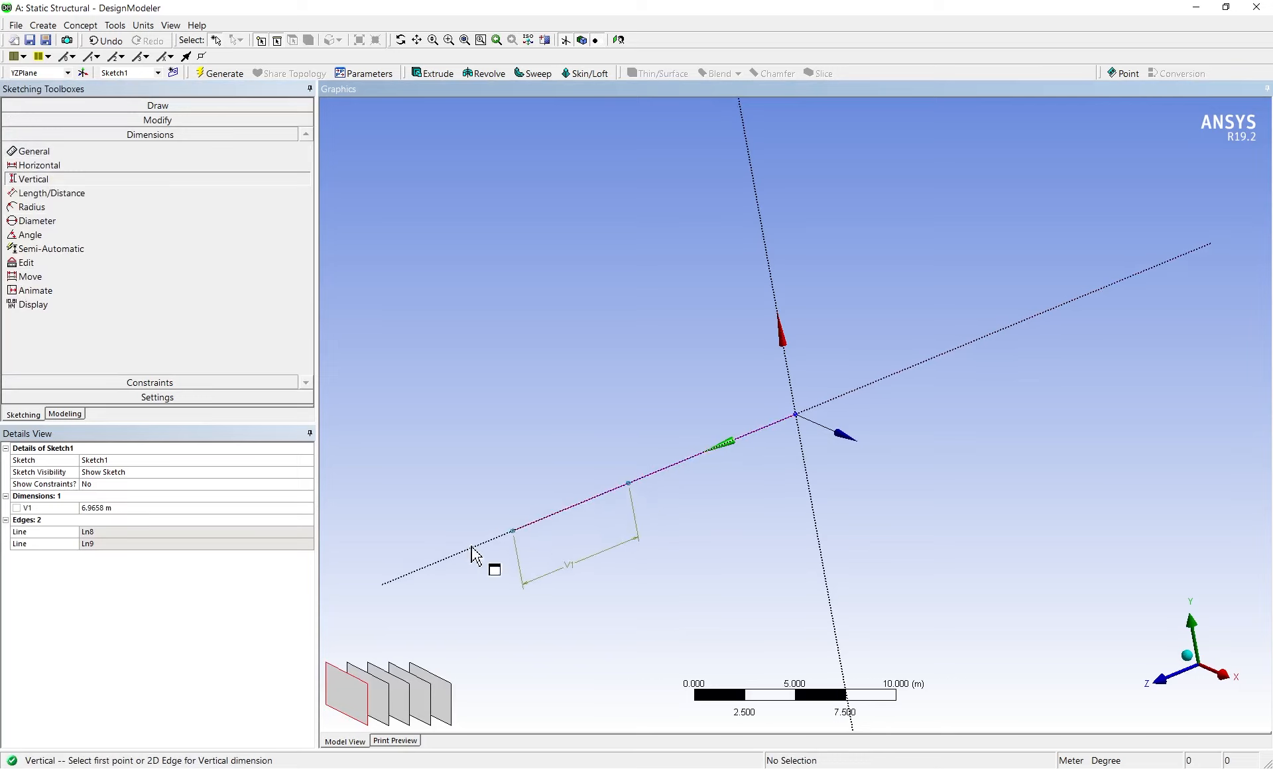
# Set the outer segment's vertical dimension to 7 m
pyautogui.click(108, 508)
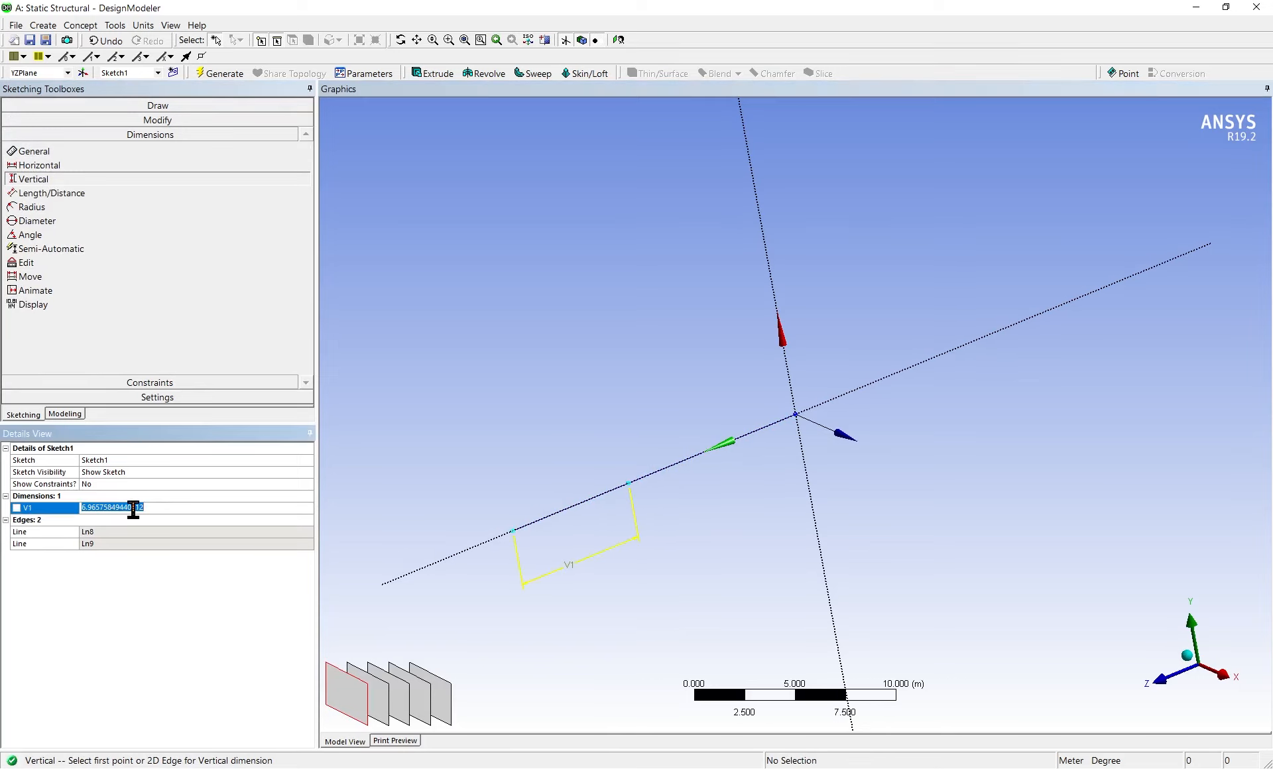
pyautogui.write('7')
pyautogui.press('Return')
# Set the outer segment's vertical dimension to 4 m
pyautogui.click(94, 507)
pyautogui.write('4')
pyautogui.press('Return')
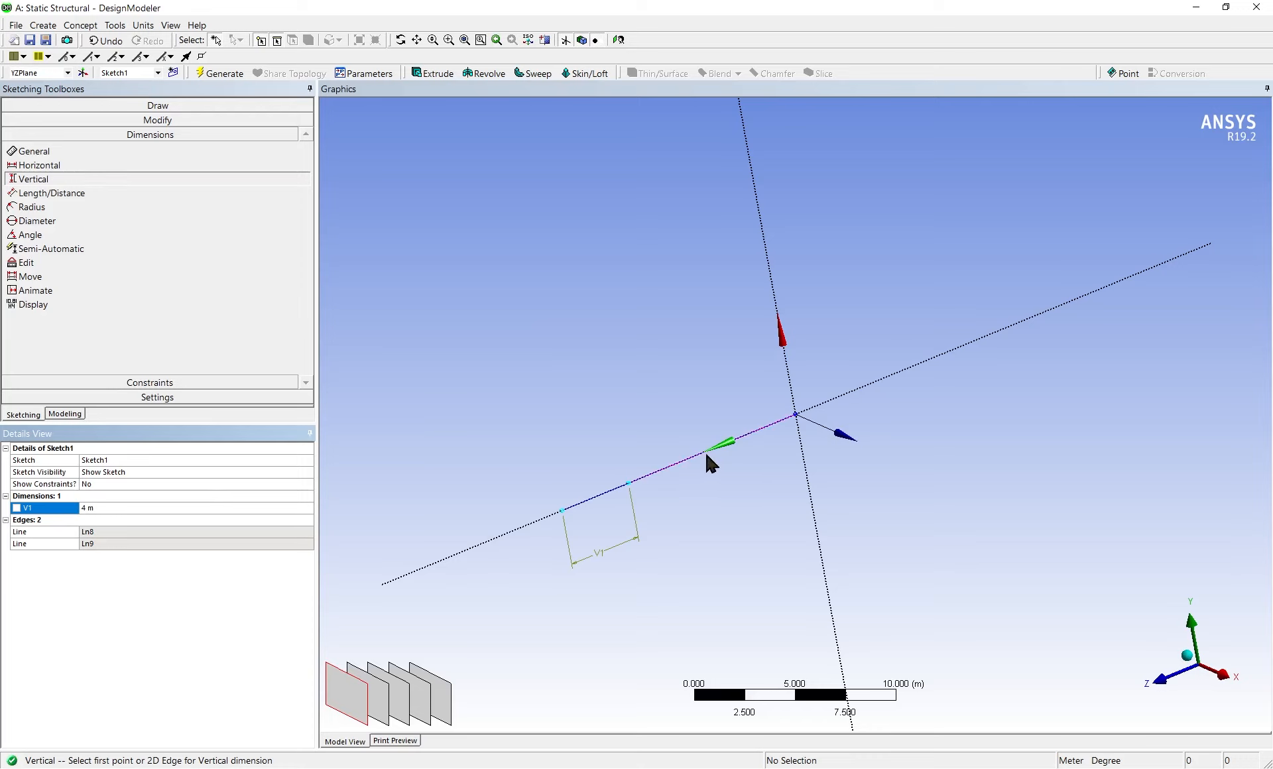
# Add a vertical dimension from the junction point to the origin and set it to 10 m
pyautogui.click(629, 484)
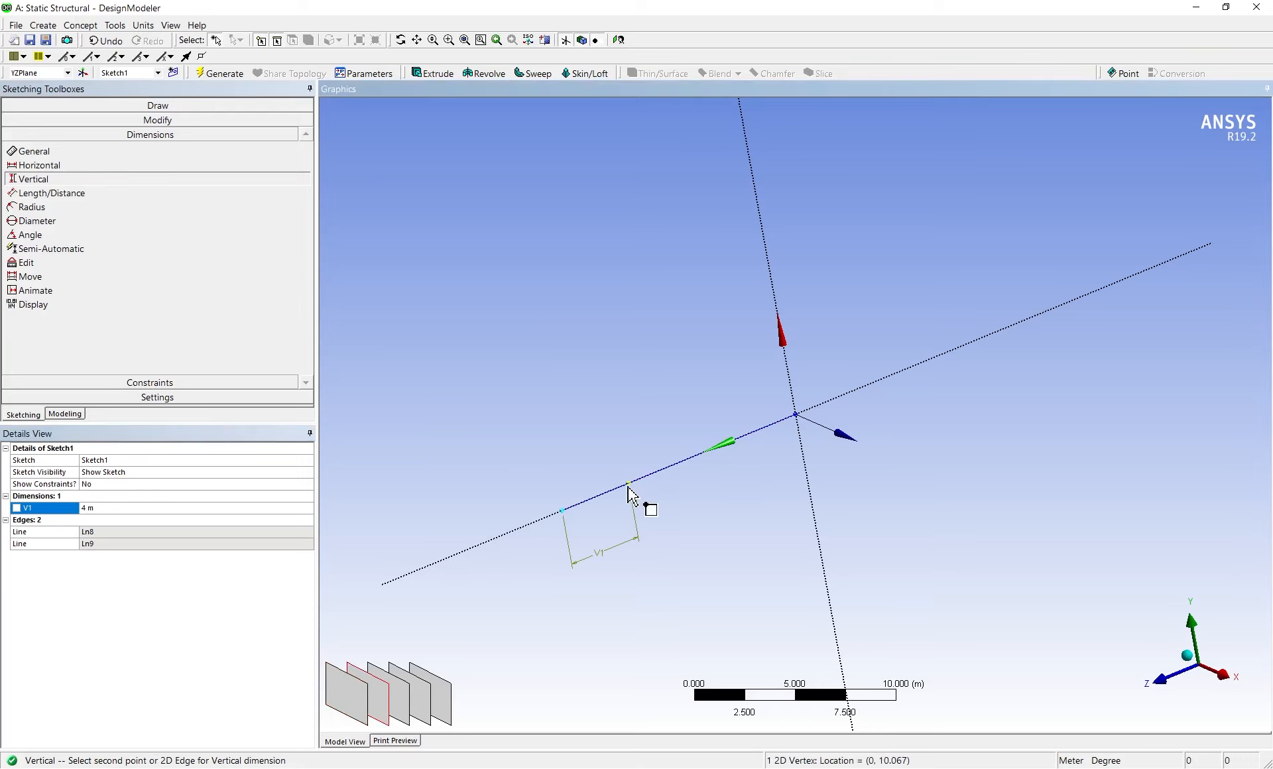
pyautogui.click(795, 416)
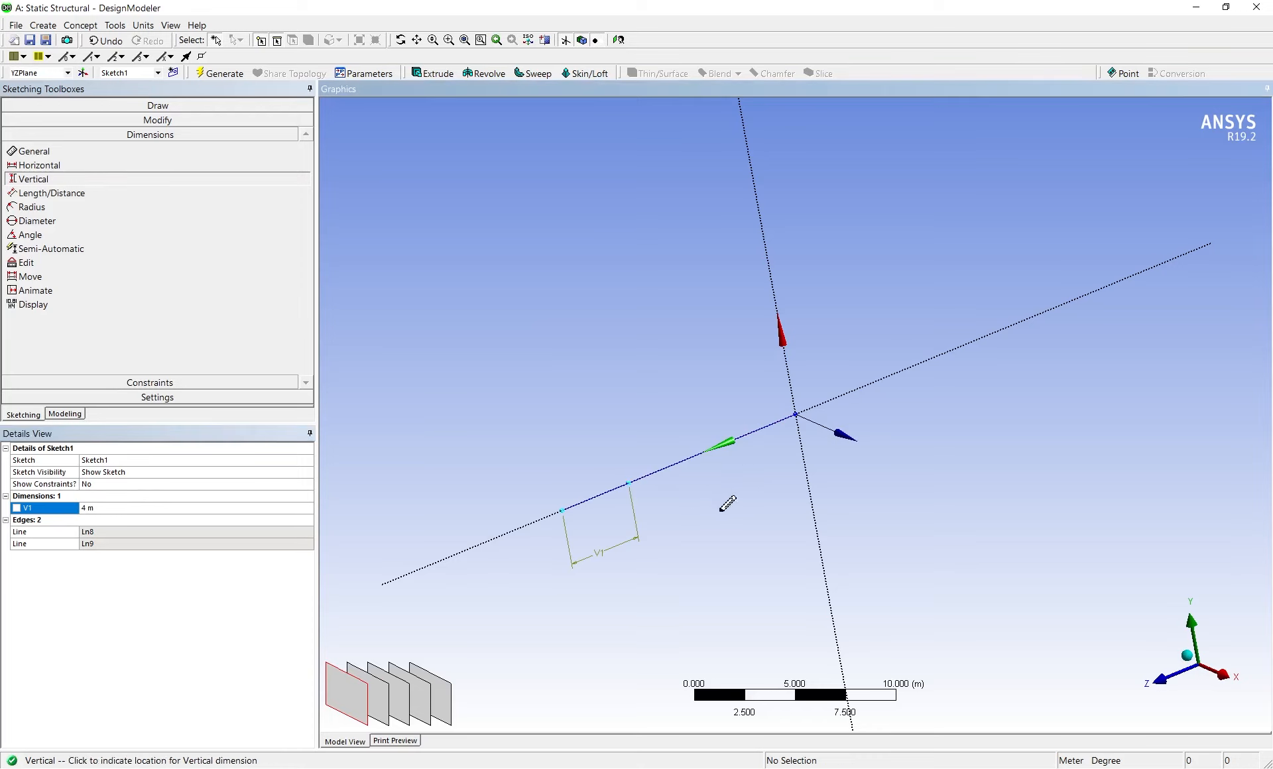
pyautogui.click(732, 506)
pyautogui.click(104, 520)
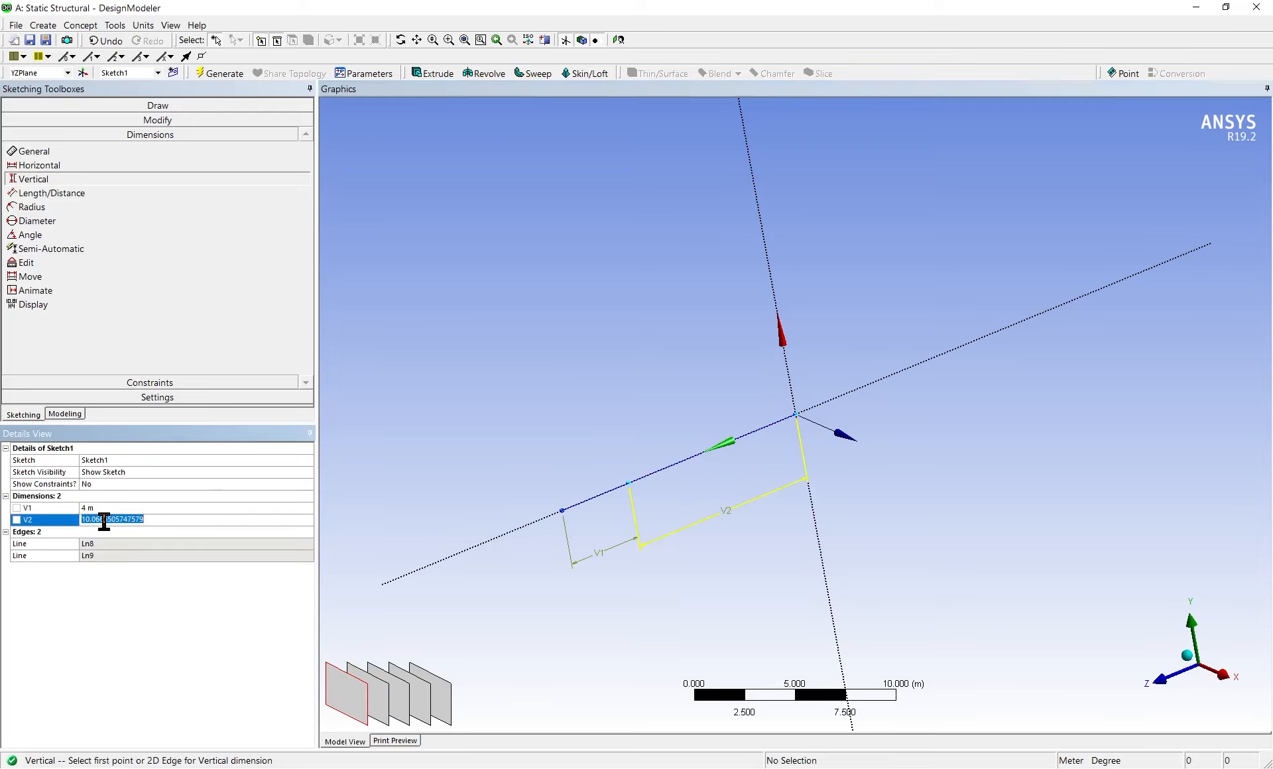
pyautogui.write('10')
pyautogui.press('Return')
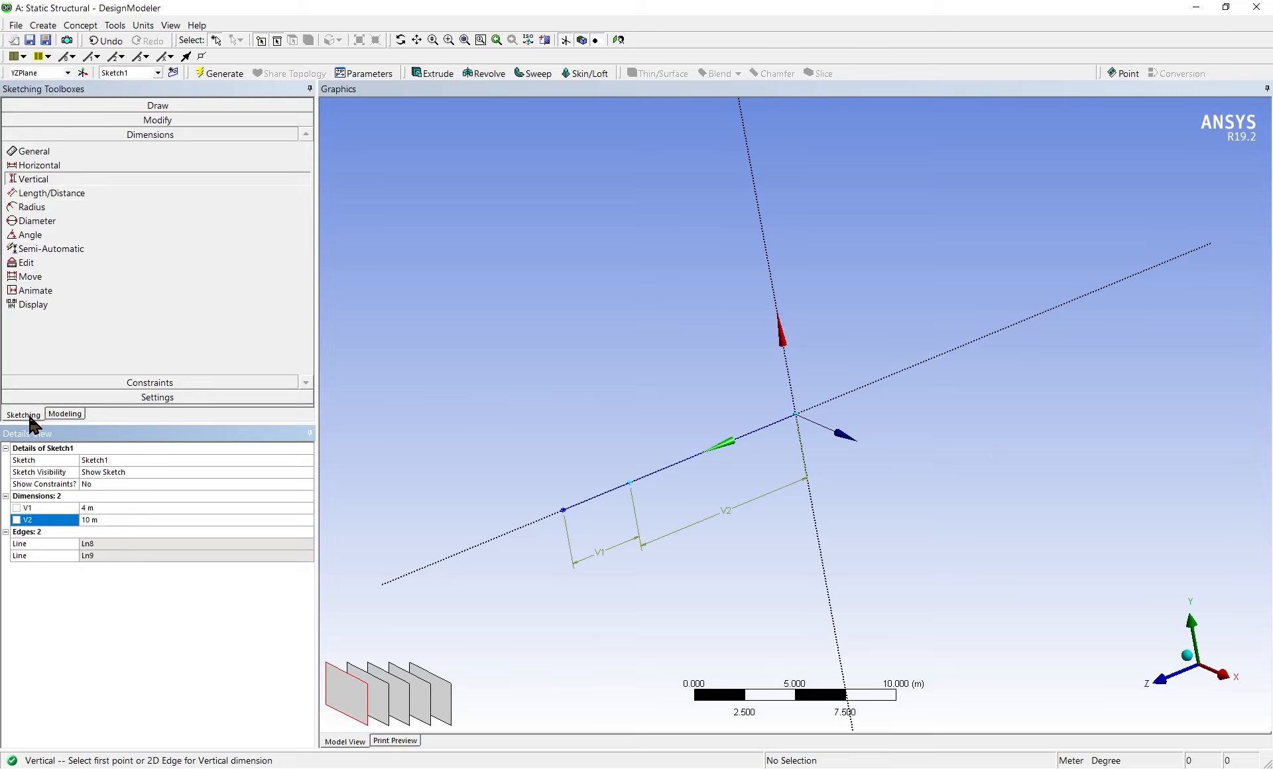
# Change the model's length units to millimetres
pyautogui.click(143, 25)
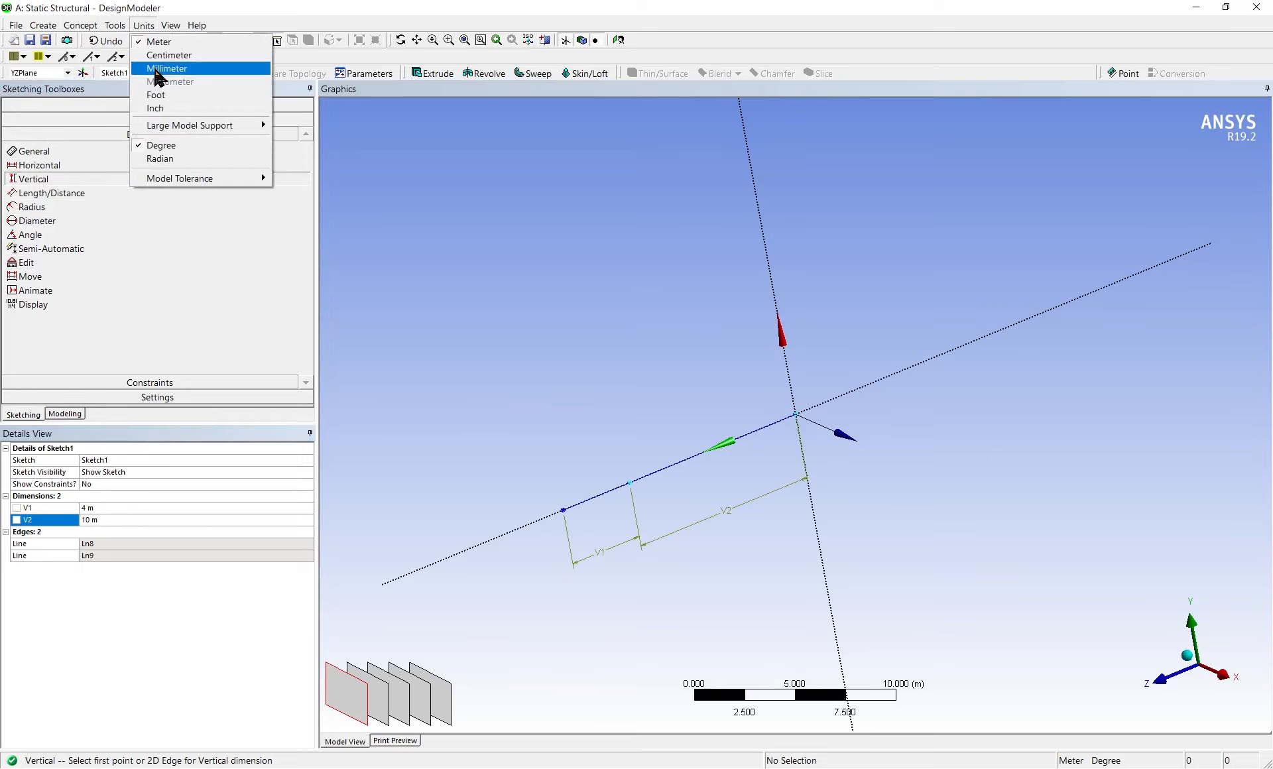
pyautogui.click(162, 70)
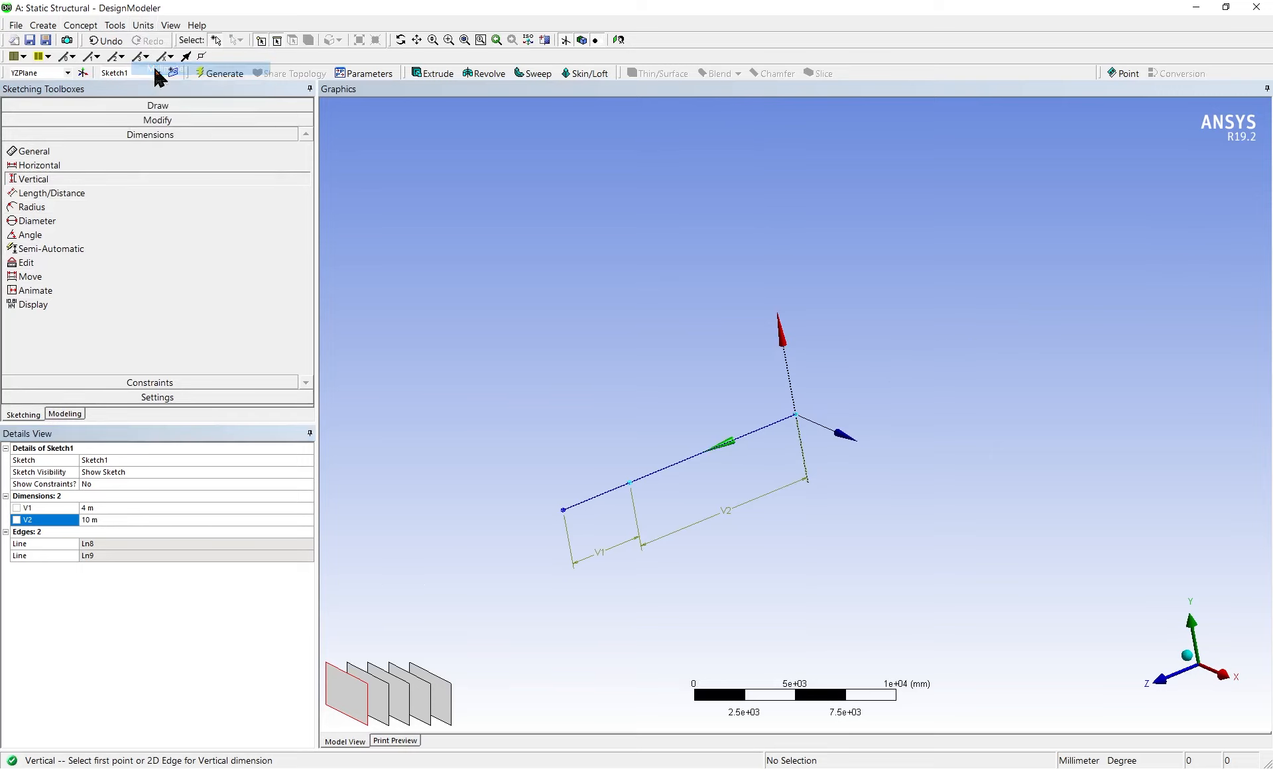
# Create a Lines From Sketches feature using both beam segments of Sketch1 as the base object, with Add Material as the operation
pyautogui.click(65, 414)
pyautogui.click(27, 149)
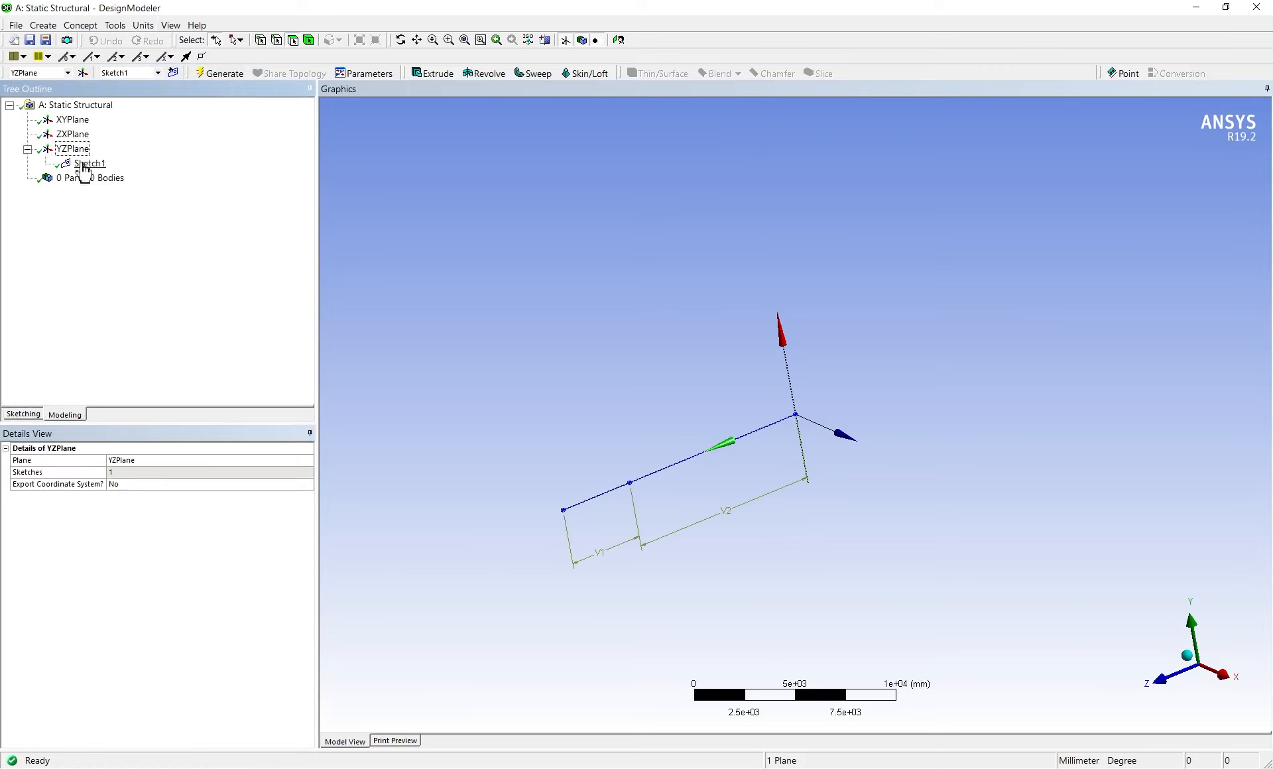
pyautogui.click(97, 167)
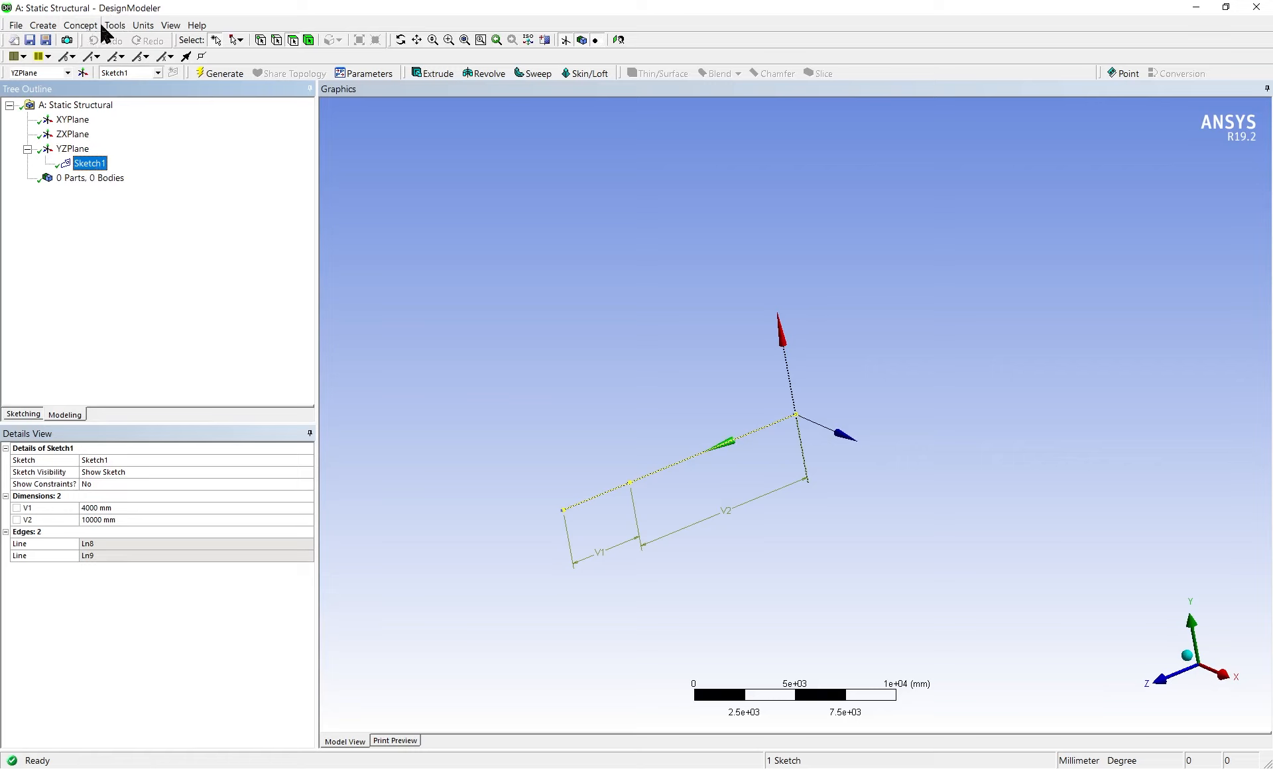
pyautogui.click(74, 28)
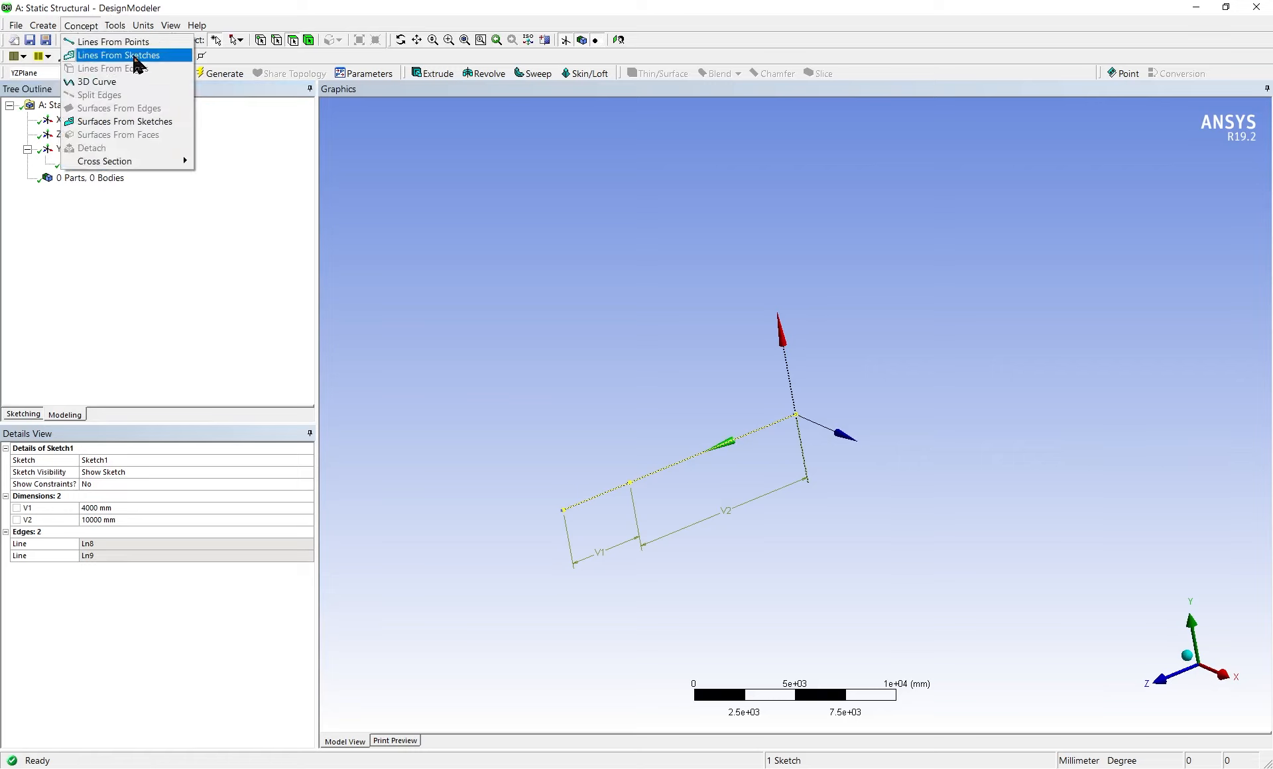
pyautogui.click(132, 55)
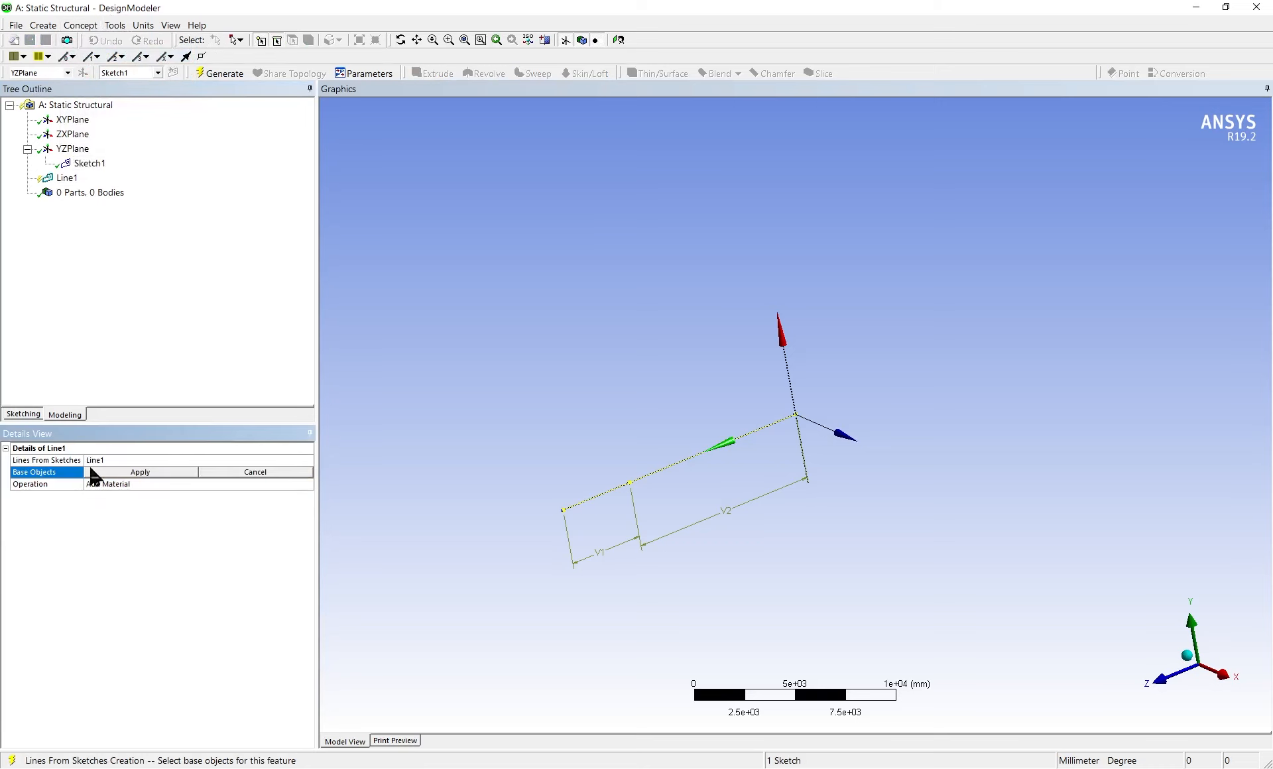
pyautogui.click(643, 479)
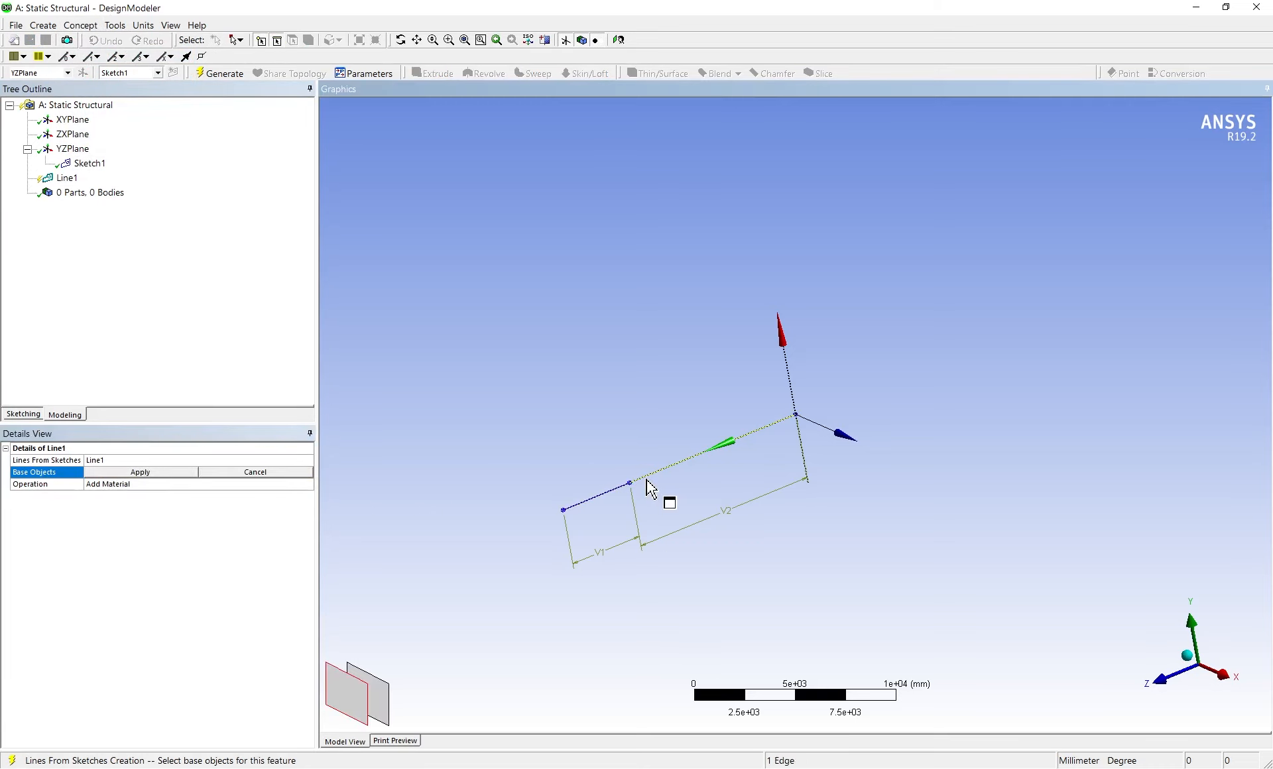
pyautogui.click(627, 381)
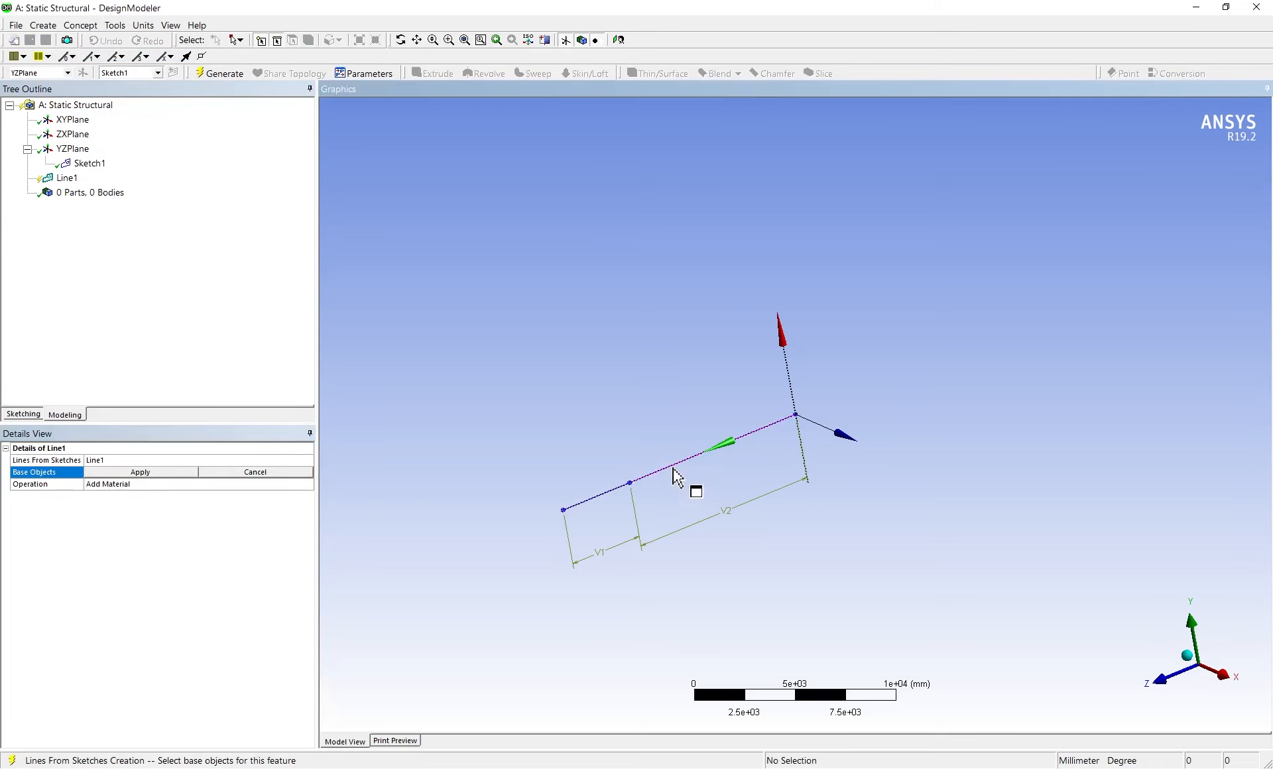
pyautogui.click(674, 475)
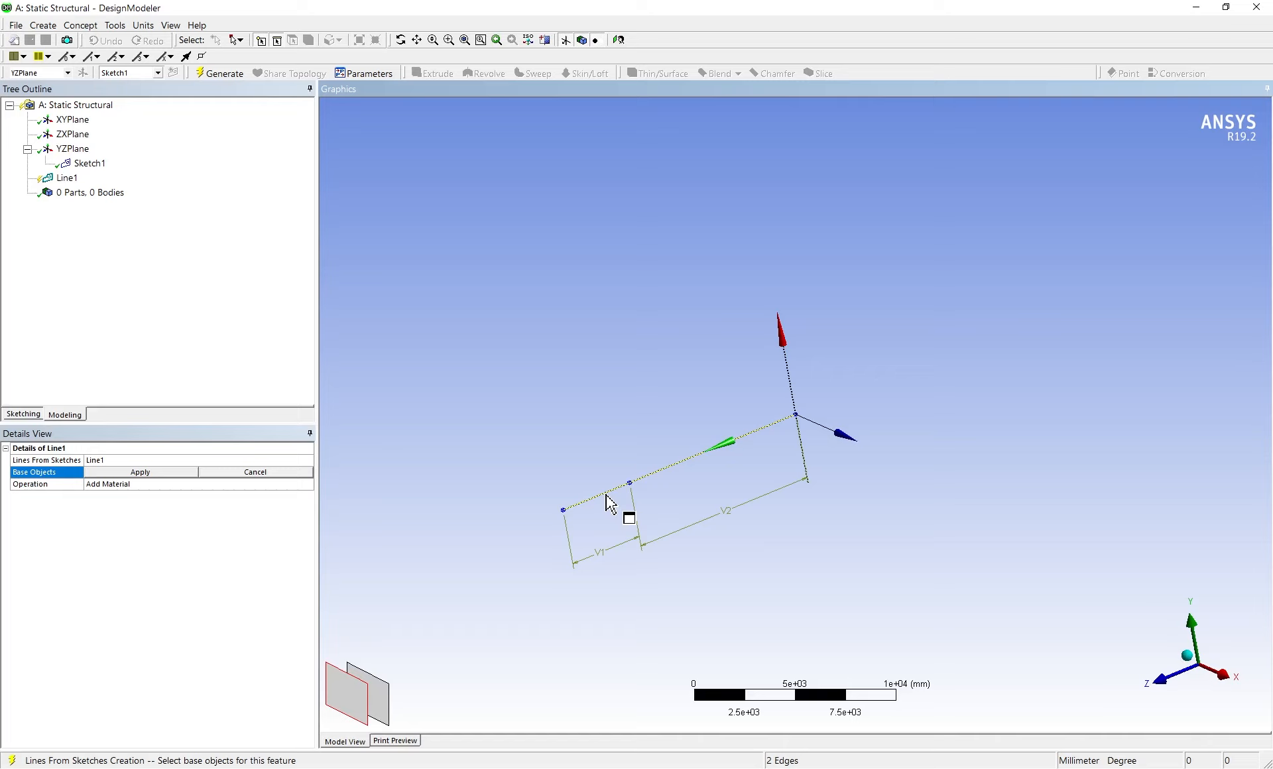
pyautogui.click(127, 473)
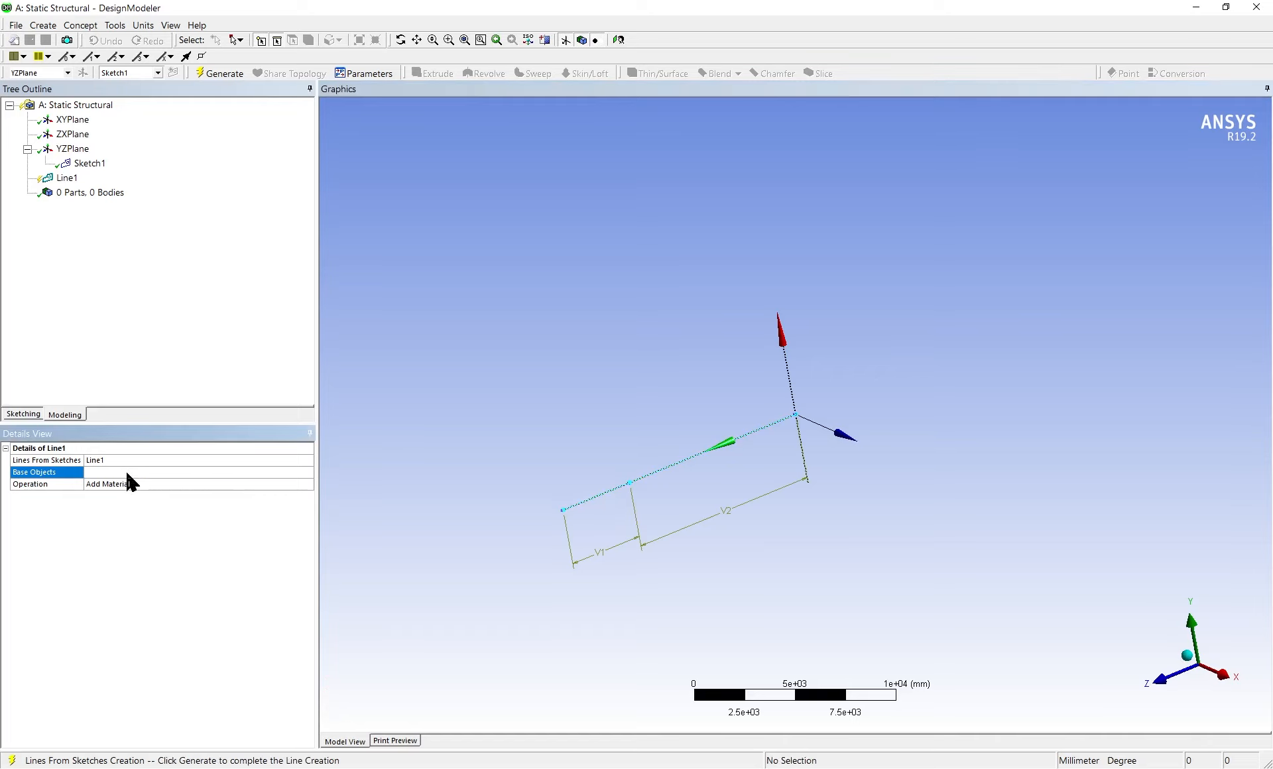
# Generate the Line1 feature to build the line body and check the resulting body in the model tree
pyautogui.rightClick(65, 178)
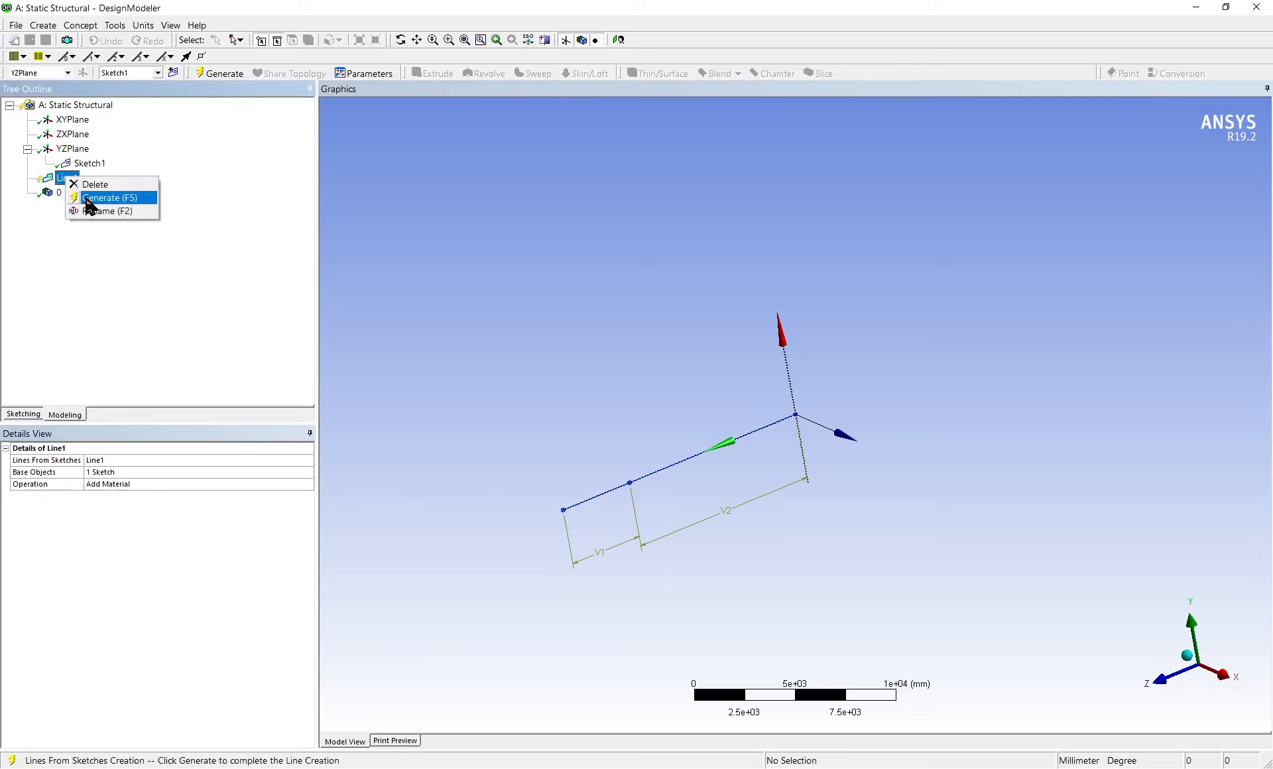
pyautogui.click(94, 317)
pyautogui.rightClick(66, 179)
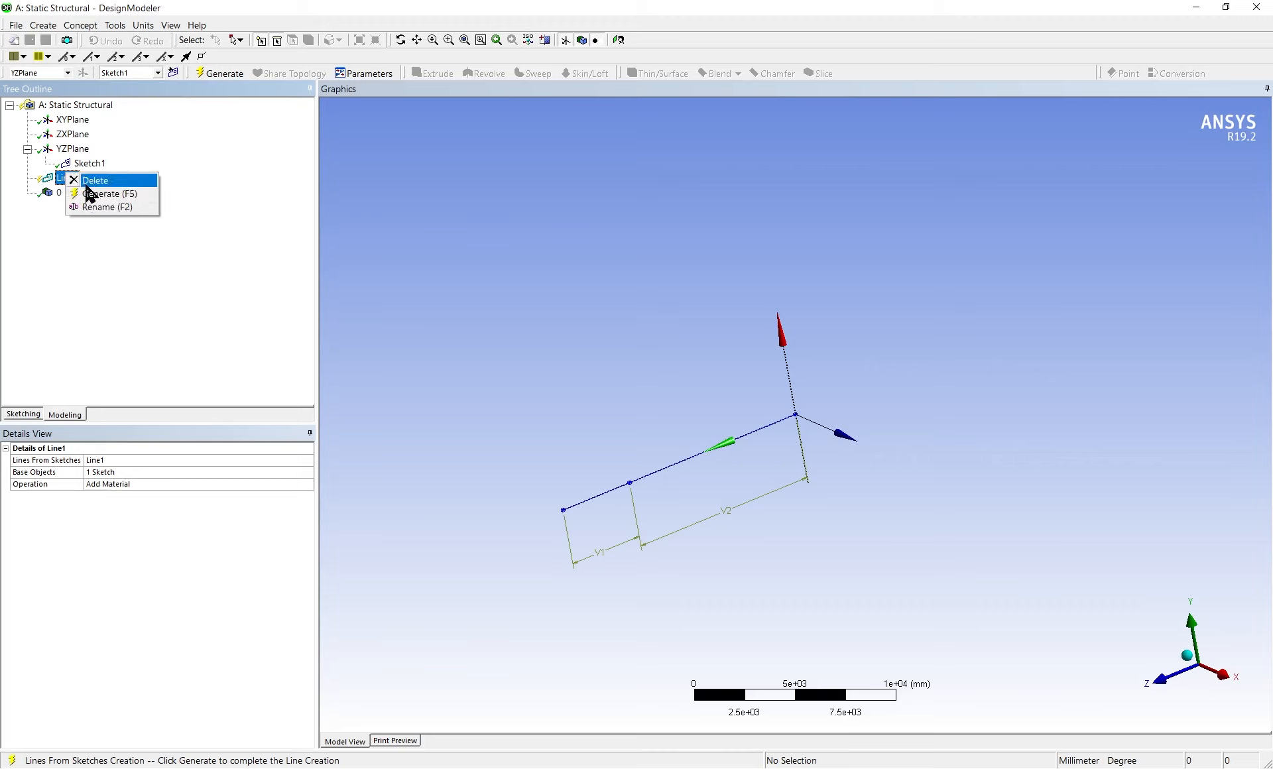
pyautogui.click(93, 193)
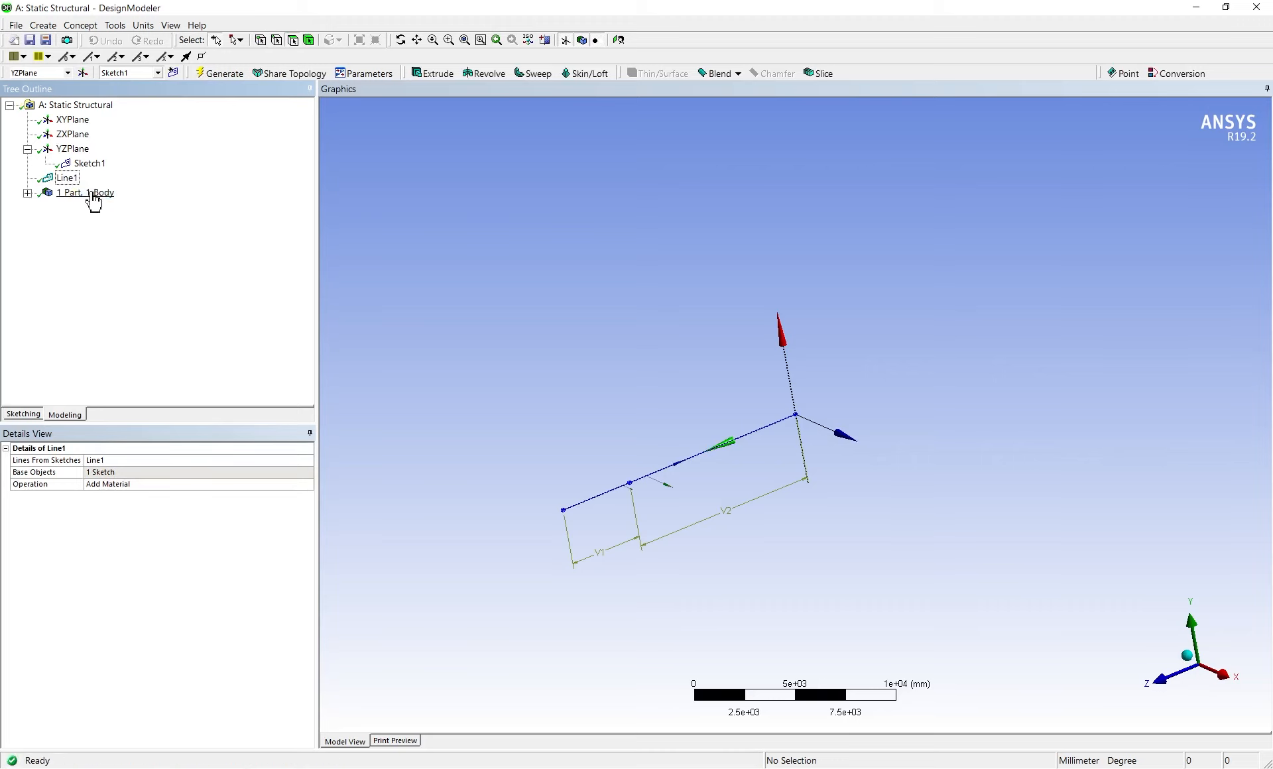
pyautogui.click(28, 193)
pyautogui.click(27, 193)
# Select the XYPlane and add an I Section cross section to the model
pyautogui.moveTo(954, 427)
pyautogui.mouseDown(button='middle')
pyautogui.moveTo(938, 417)
pyautogui.moveTo(691, 434)
pyautogui.moveTo(628, 471)
pyautogui.moveTo(675, 488)
pyautogui.moveTo(645, 431)
pyautogui.moveTo(687, 451)
pyautogui.moveTo(663, 438)
pyautogui.mouseUp(button='middle')
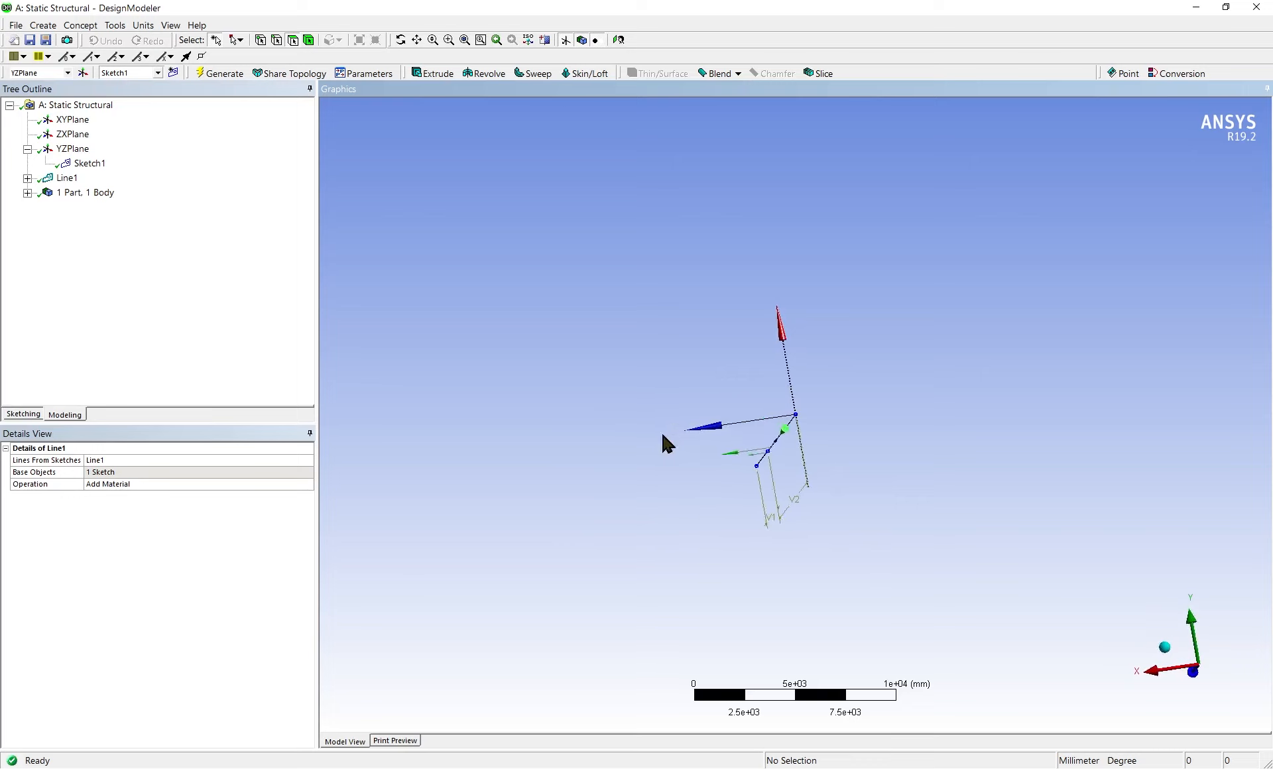
pyautogui.click(81, 25)
pyautogui.click(122, 261)
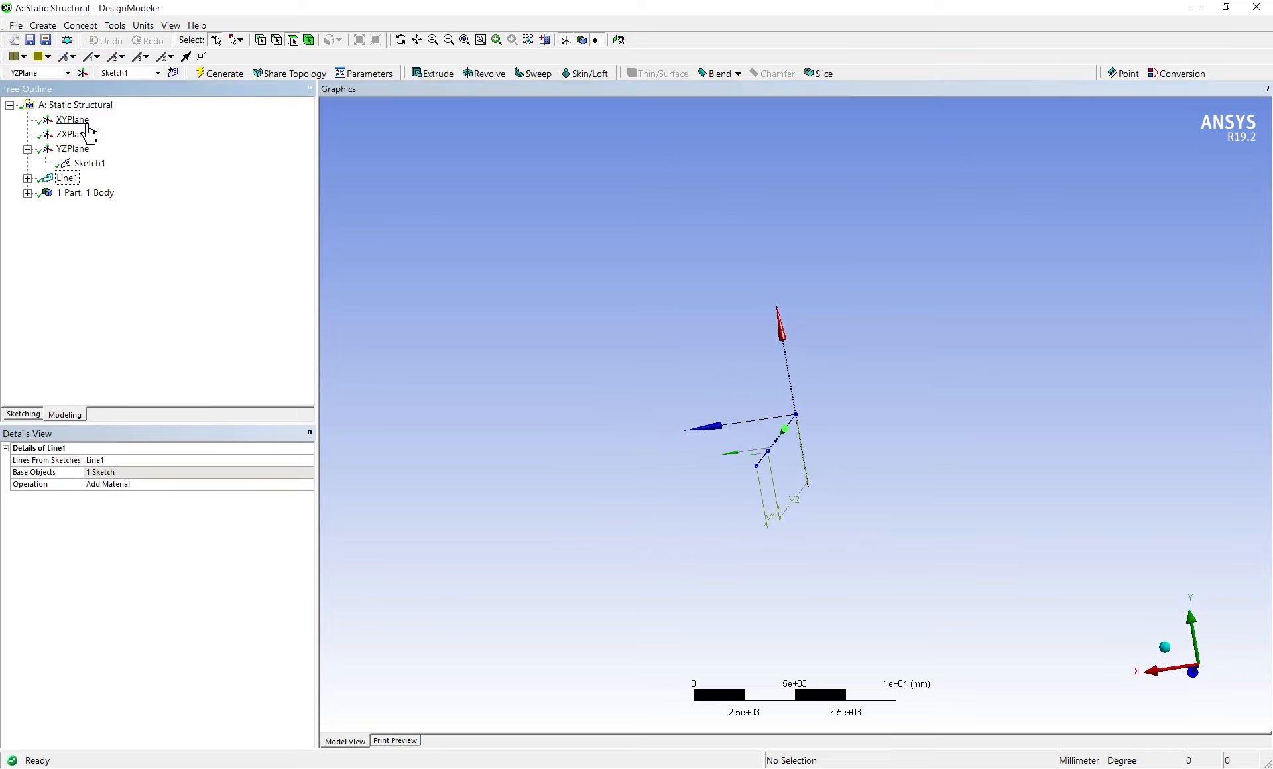
pyautogui.click(59, 123)
pyautogui.click(82, 26)
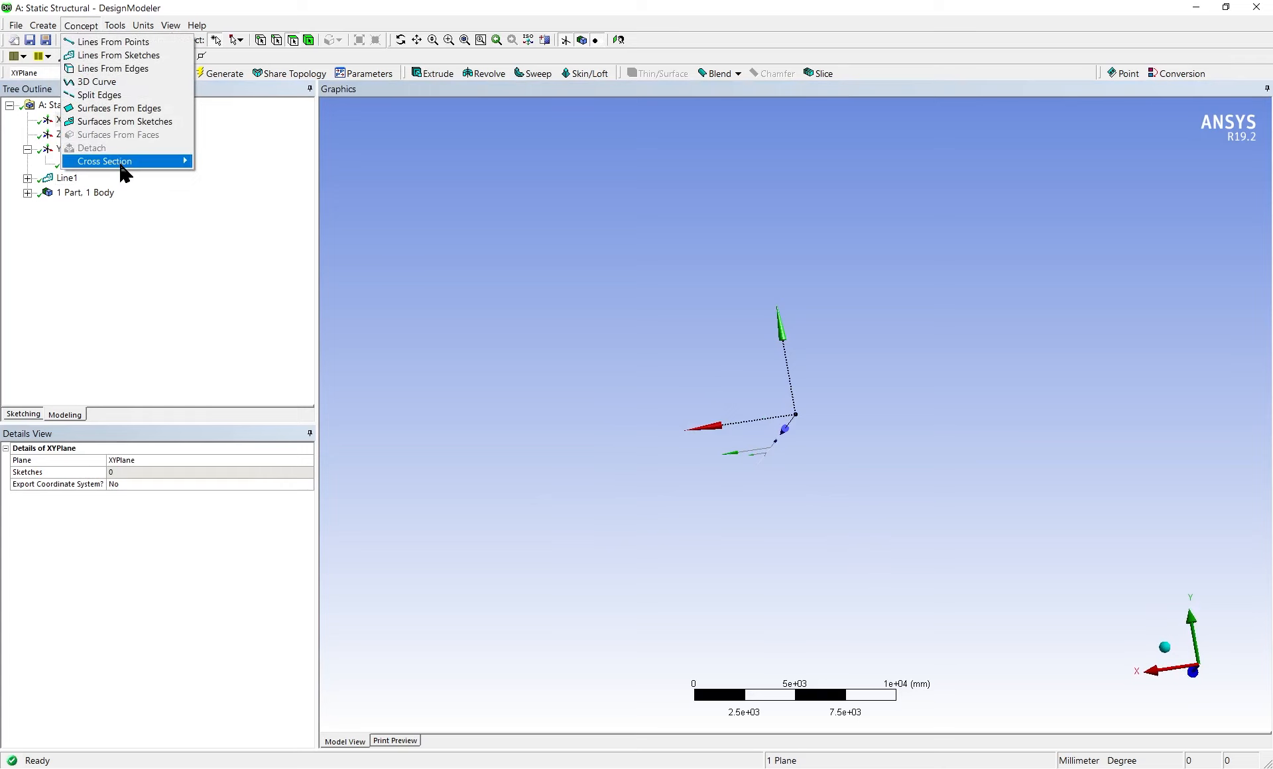
pyautogui.moveTo(159, 161)
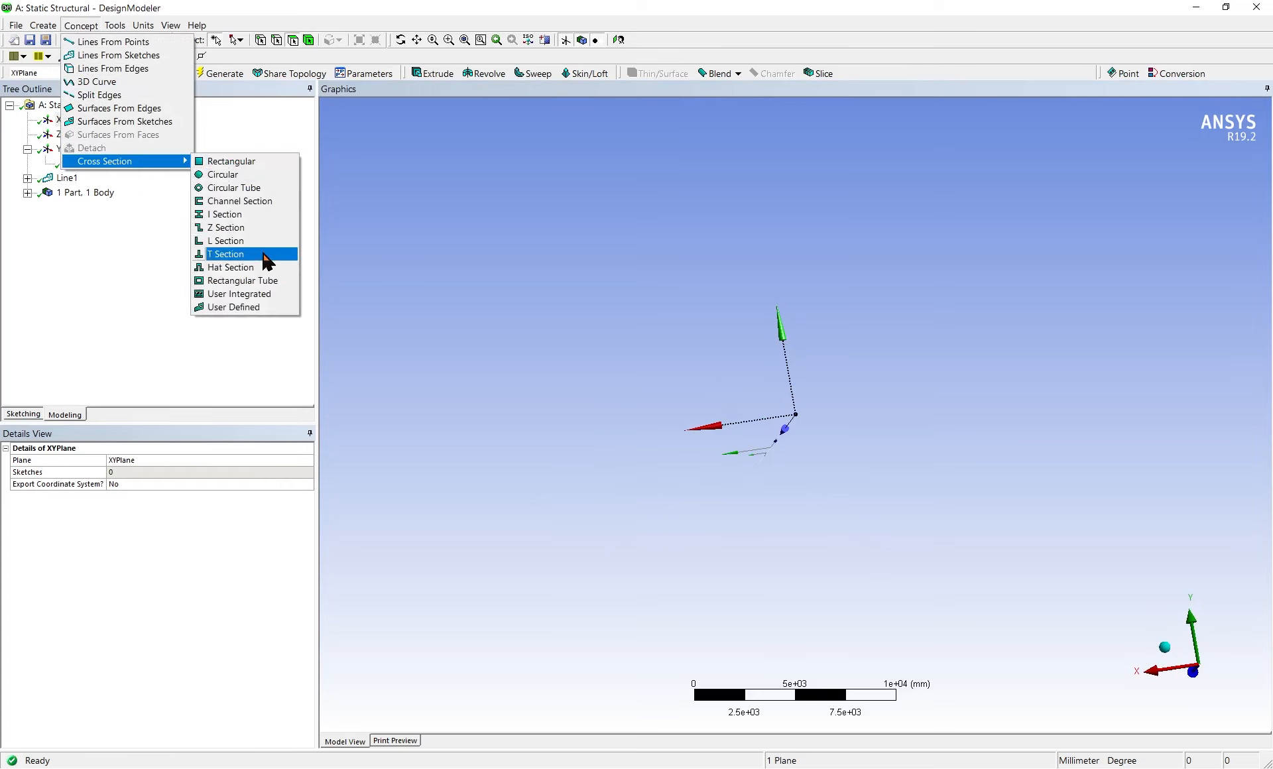
pyautogui.click(270, 214)
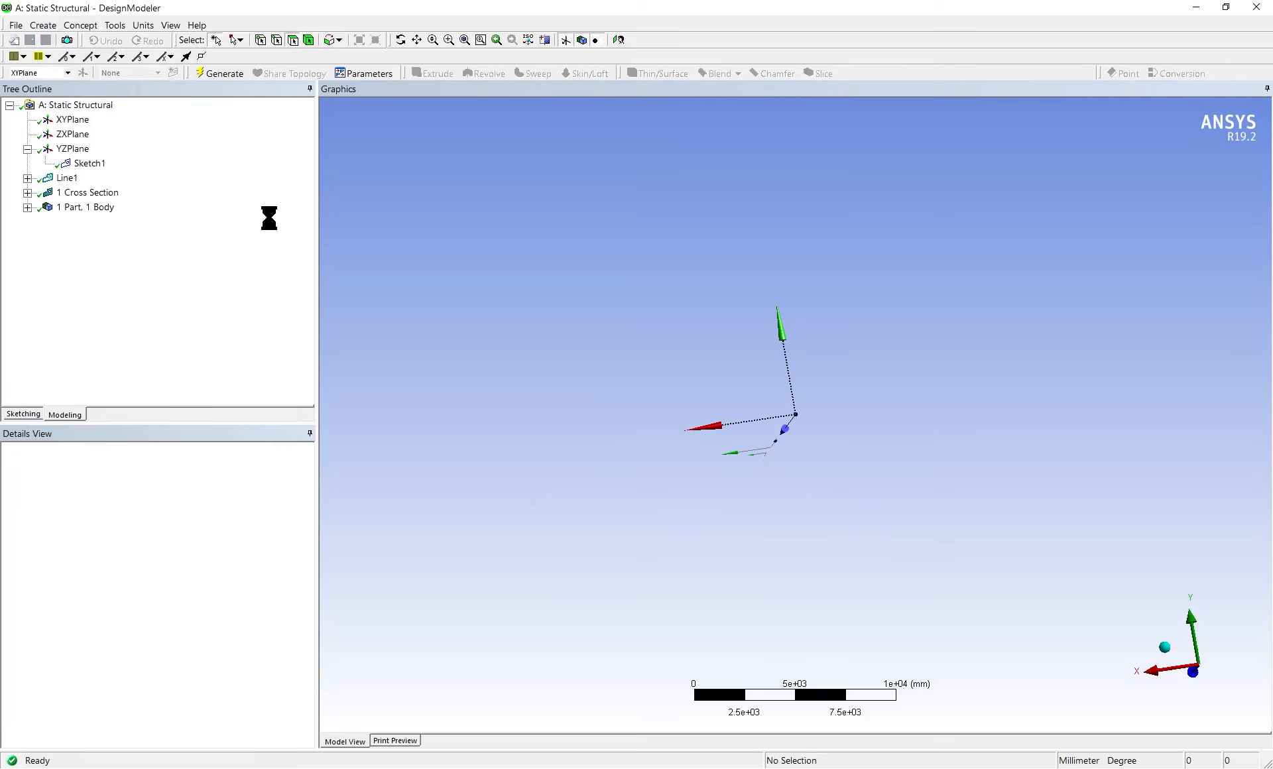
# Set the I-section's lower and upper flange widths, W1 and W2, to 205 mm
pyautogui.moveTo(753, 469)
pyautogui.mouseDown(button='middle')
pyautogui.moveTo(929, 531)
pyautogui.moveTo(724, 454)
pyautogui.moveTo(676, 460)
pyautogui.moveTo(667, 489)
pyautogui.moveTo(944, 710)
pyautogui.mouseUp(button='middle')
pyautogui.scroll(5, 789, 438)
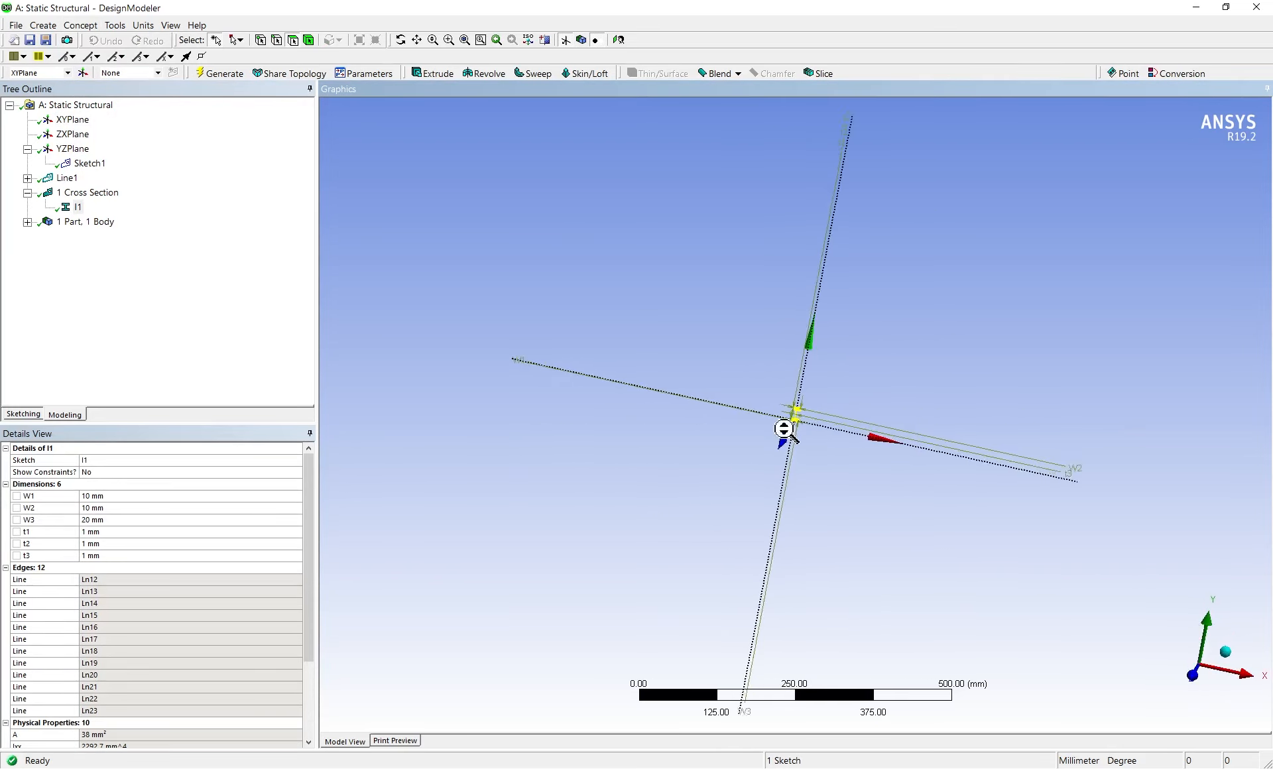
pyautogui.moveTo(794, 454)
pyautogui.mouseDown(button='middle')
pyautogui.moveTo(822, 437)
pyautogui.moveTo(398, 412)
pyautogui.moveTo(360, 431)
pyautogui.mouseUp(button='middle')
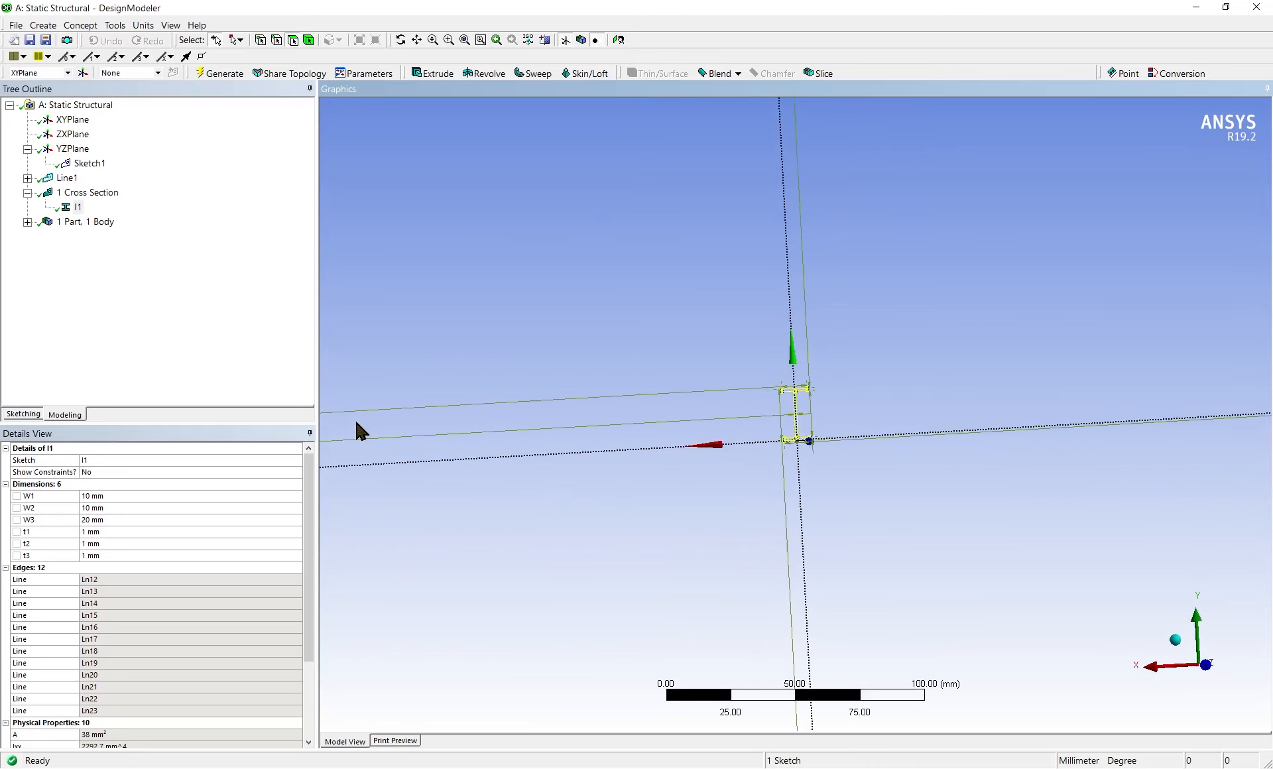
pyautogui.click(92, 496)
pyautogui.write('205')
pyautogui.press('Return')
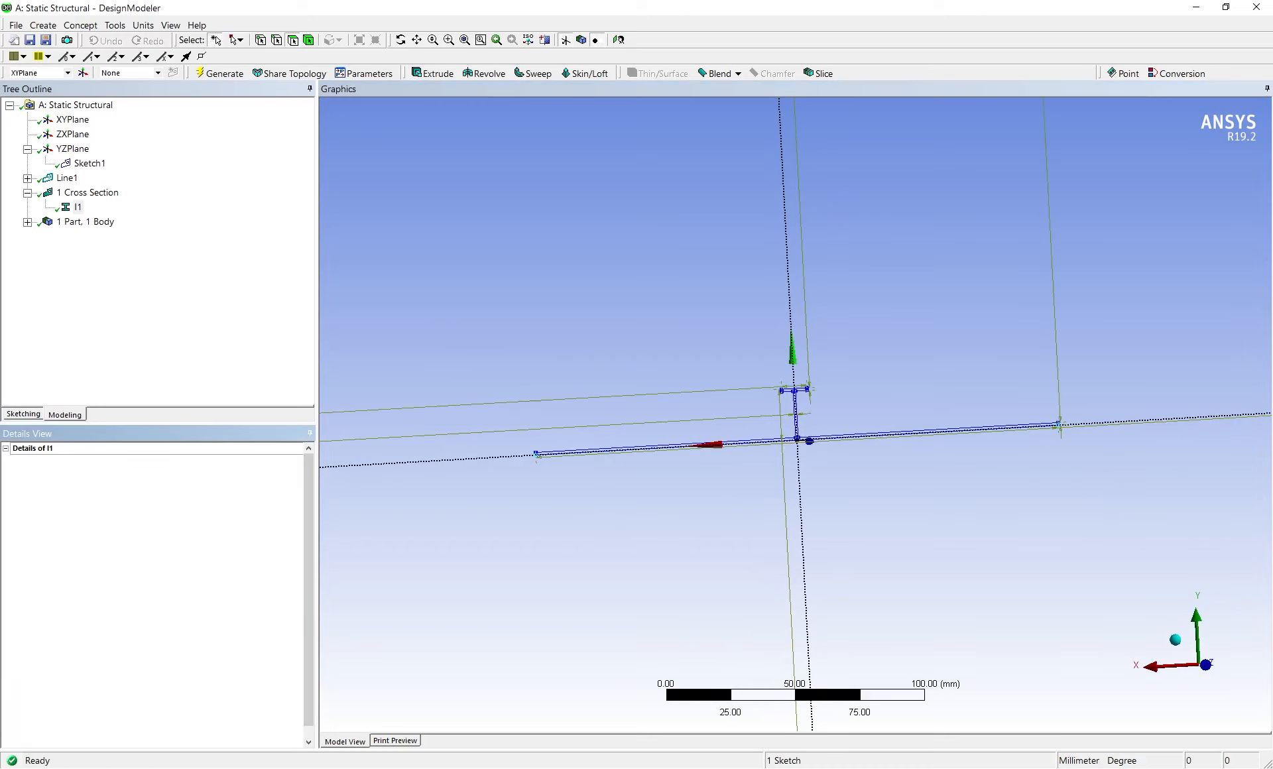
pyautogui.scroll(3, 787, 518)
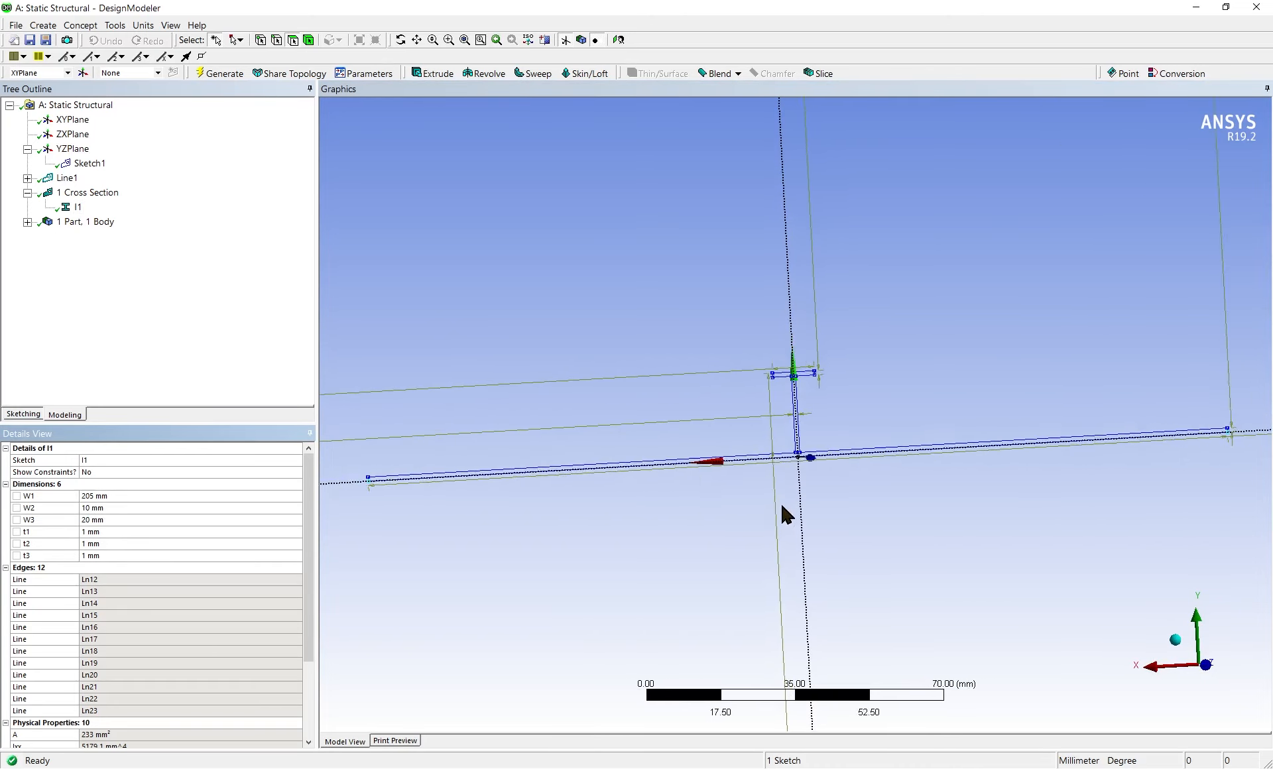
pyautogui.click(111, 507)
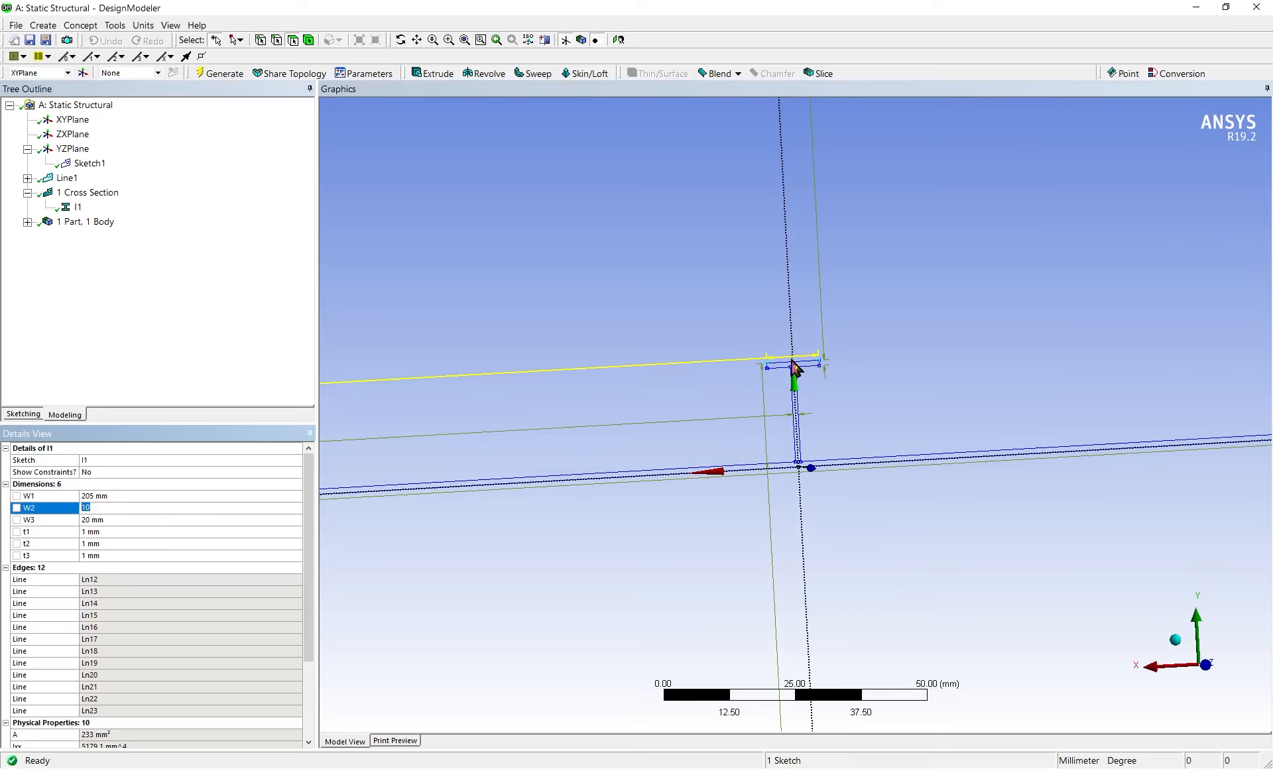
pyautogui.press('Return')
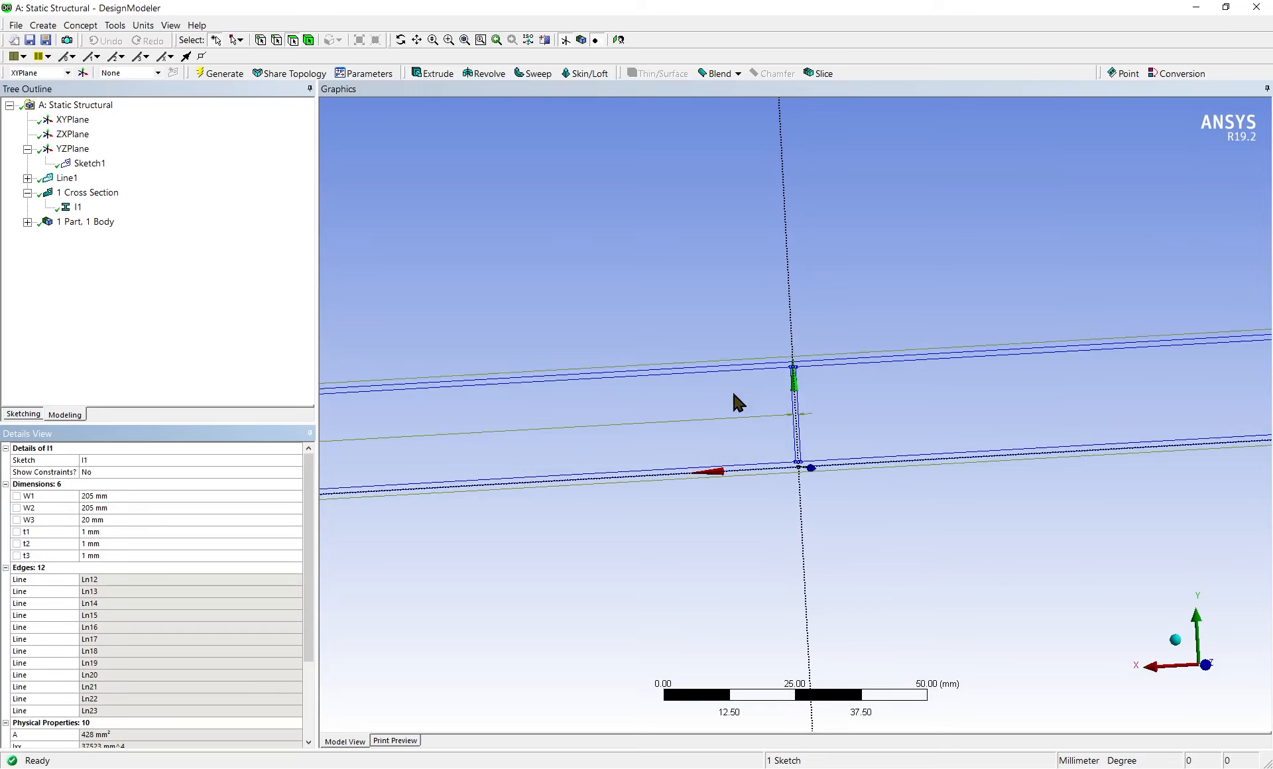
# Set the I-section's overall height W3 to 310 mm and its lower flange thickness t1 to 16.3 mm
pyautogui.scroll(-3, 622, 443)
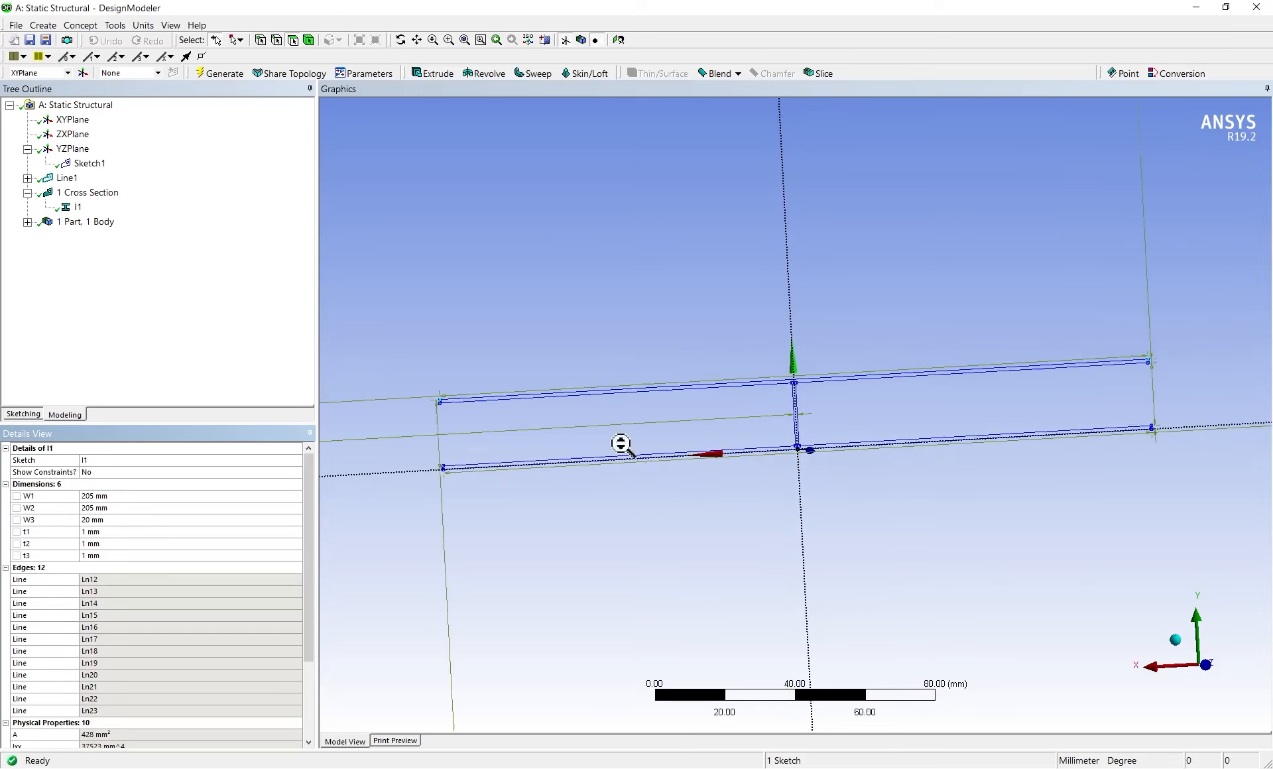
pyautogui.click(113, 520)
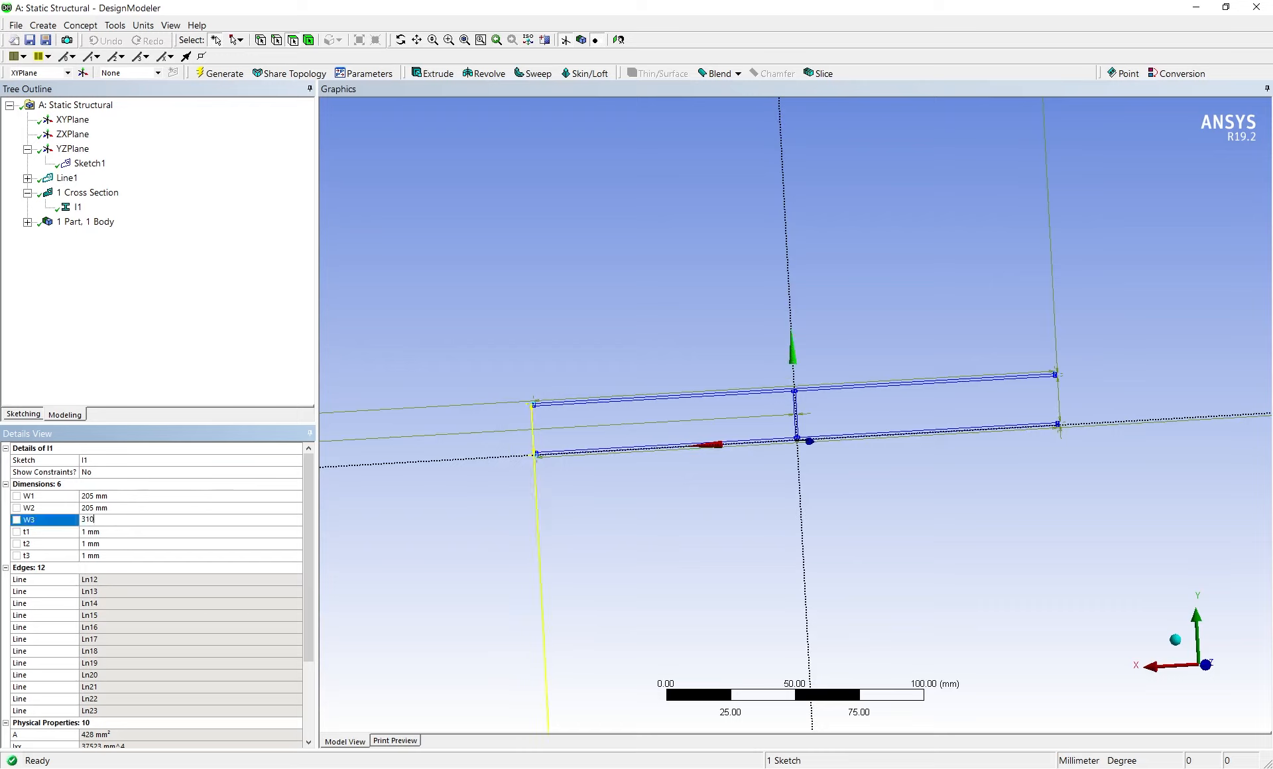
pyautogui.press('Return')
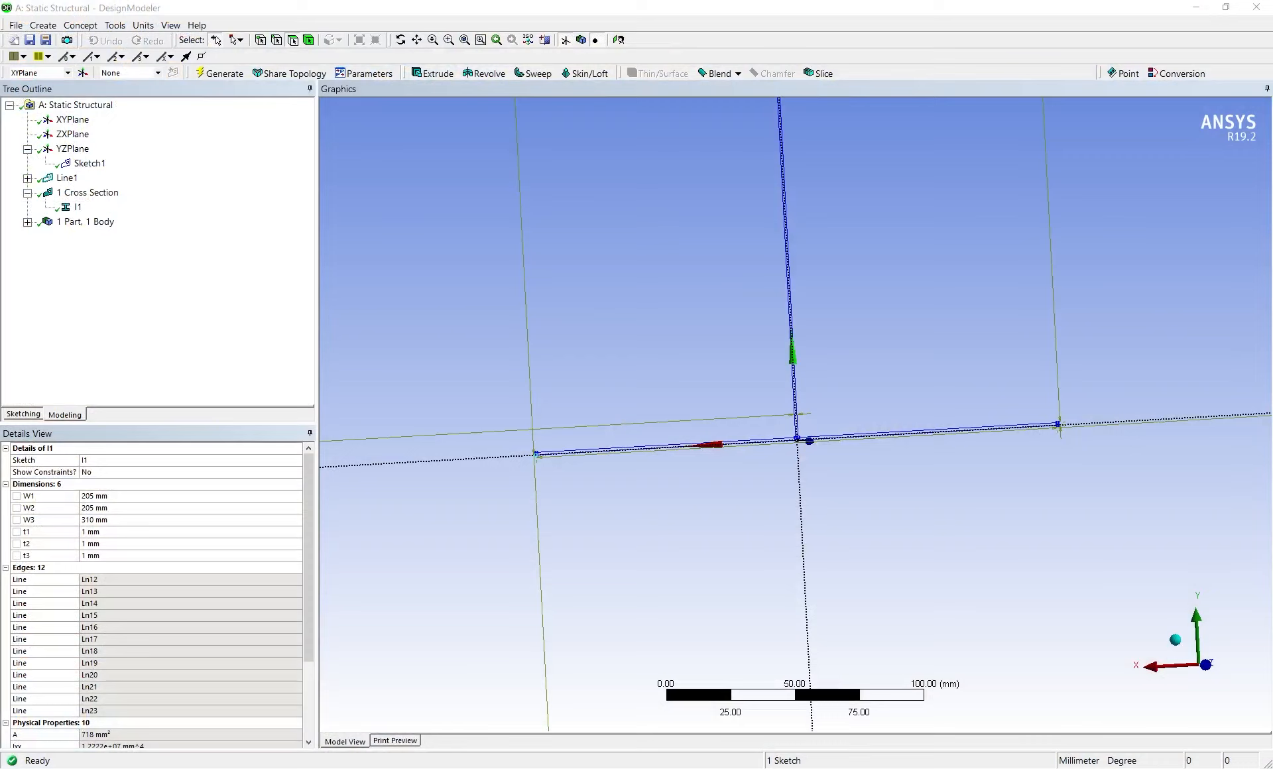
pyautogui.click(103, 531)
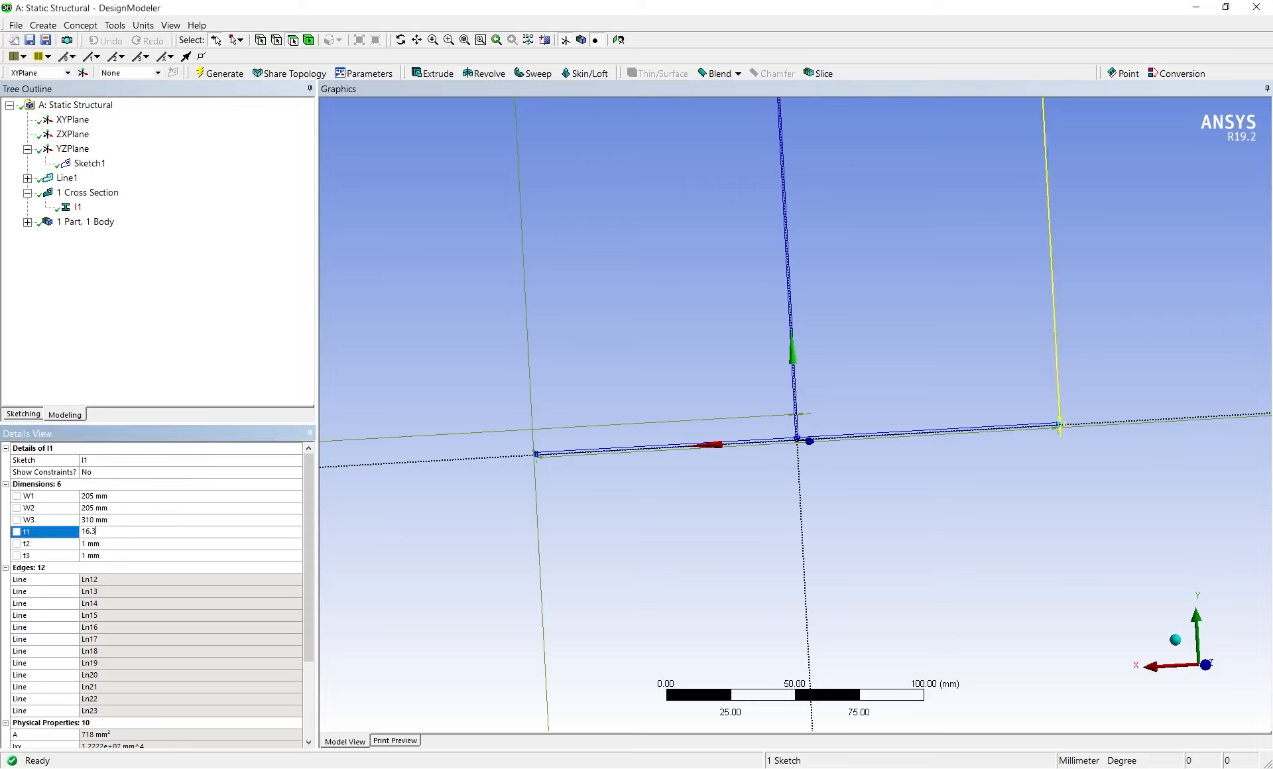
pyautogui.press('Return')
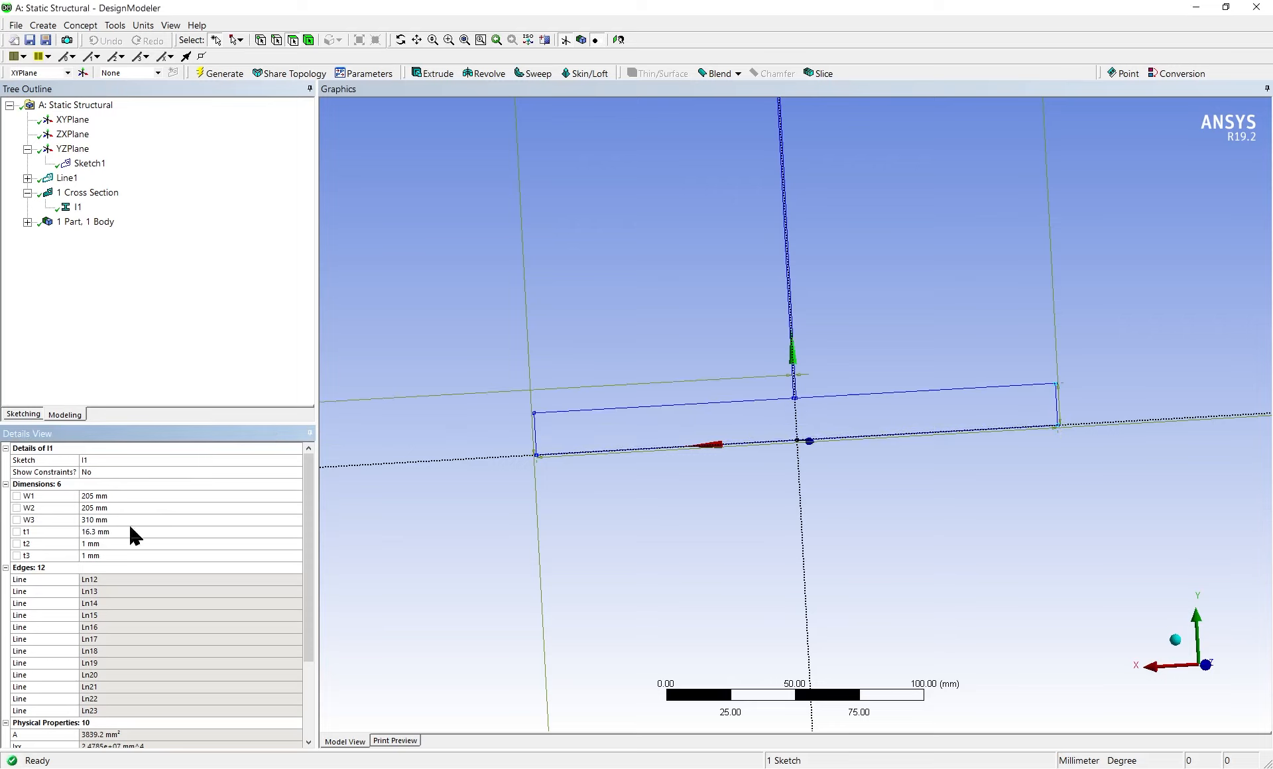
# Set the I-section's upper flange thickness t2 to 16.3 mm
pyautogui.click(92, 543)
pyautogui.scroll(2, 682, 411)
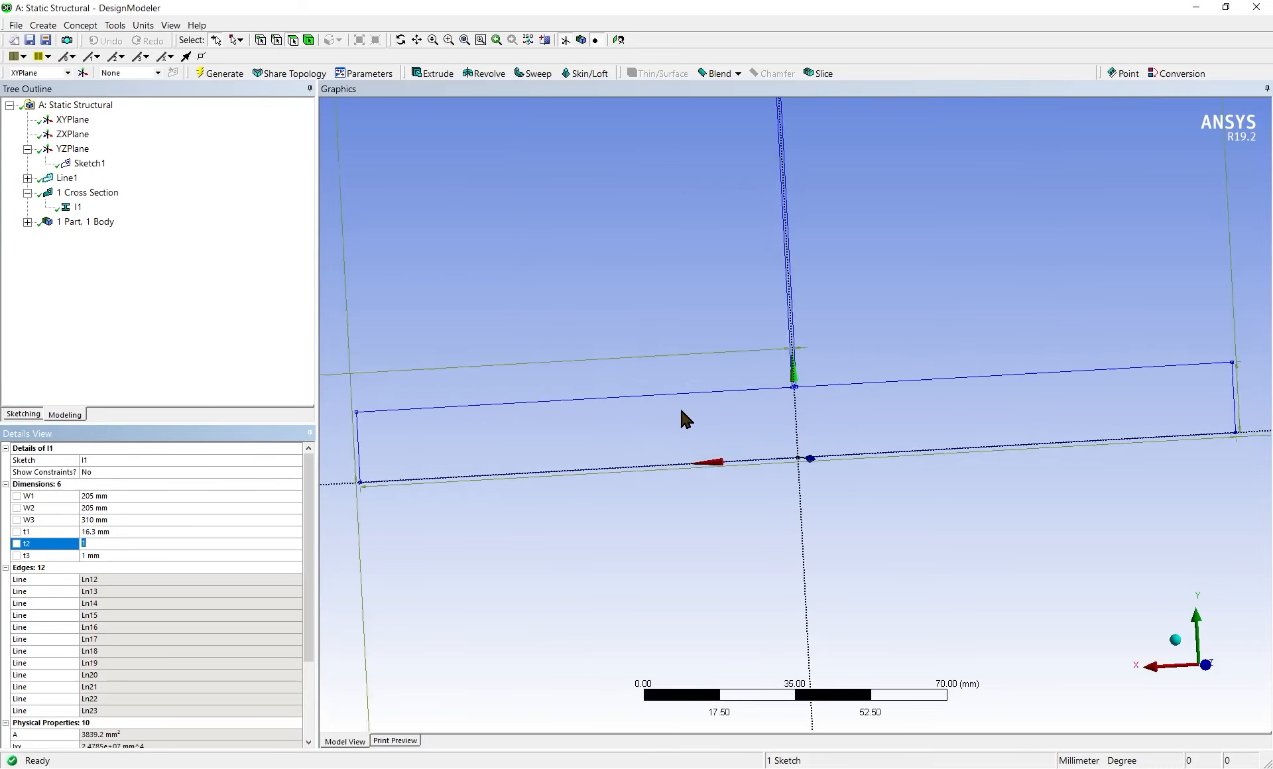
pyautogui.scroll(-2, 680, 411)
pyautogui.scroll(-1, 724, 284)
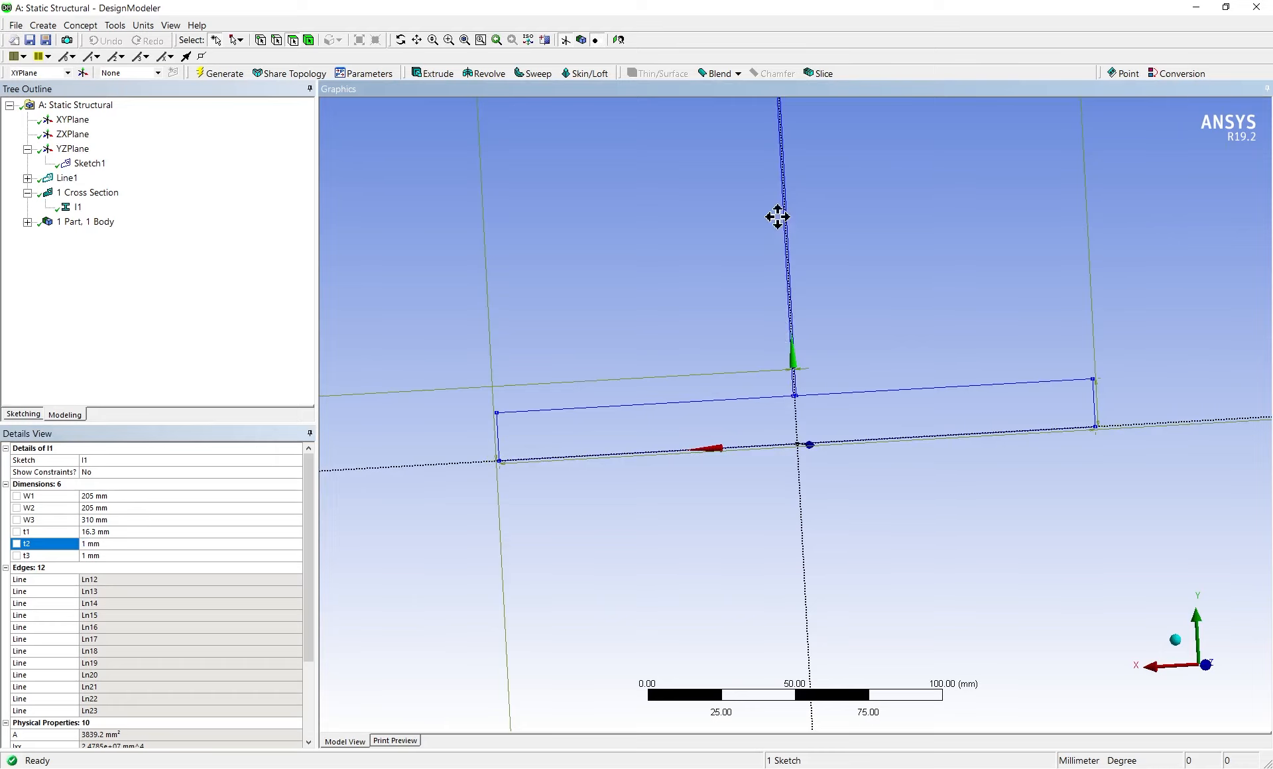
pyautogui.moveTo(777, 217)
pyautogui.mouseDown()
pyautogui.moveTo(889, 404)
pyautogui.moveTo(762, 418)
pyautogui.mouseUp()
pyautogui.moveTo(763, 418)
pyautogui.keyDown('ctrl'); pyautogui.mouseDown(button='middle')
pyautogui.moveTo(833, 440)
pyautogui.moveTo(833, 386)
pyautogui.moveTo(835, 767)
pyautogui.mouseUp(button='middle'); pyautogui.keyUp('ctrl')
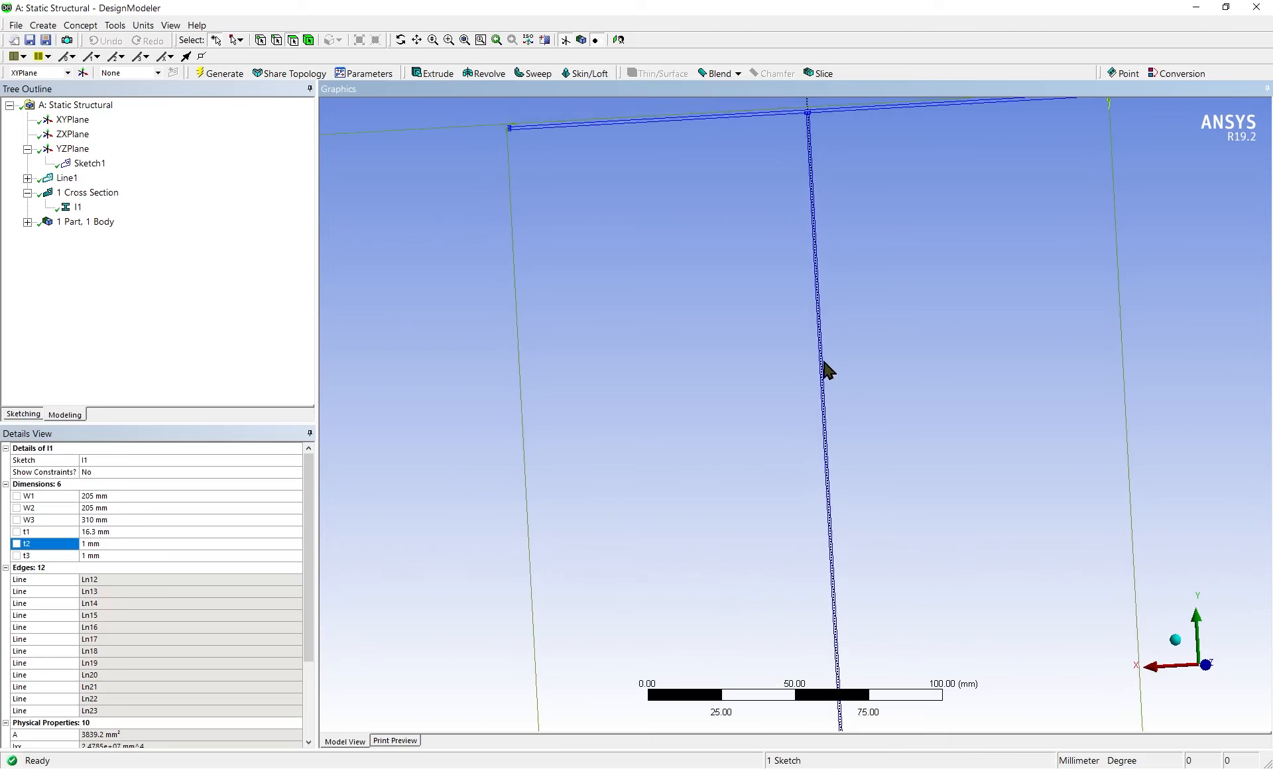
pyautogui.scroll(-3, 823, 356)
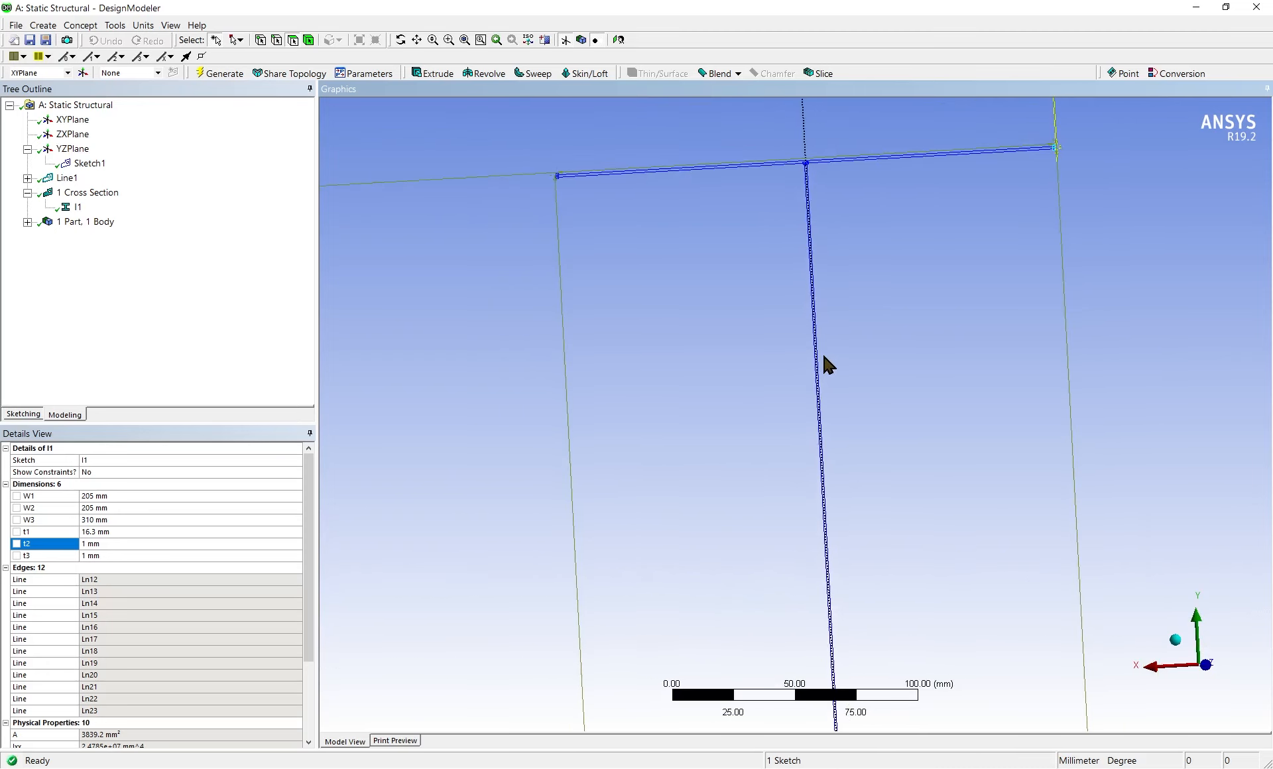
pyautogui.keyDown('ctrl'); pyautogui.moveTo(810, 292); pyautogui.dragTo(809, 584, button='middle'); pyautogui.keyUp('ctrl')
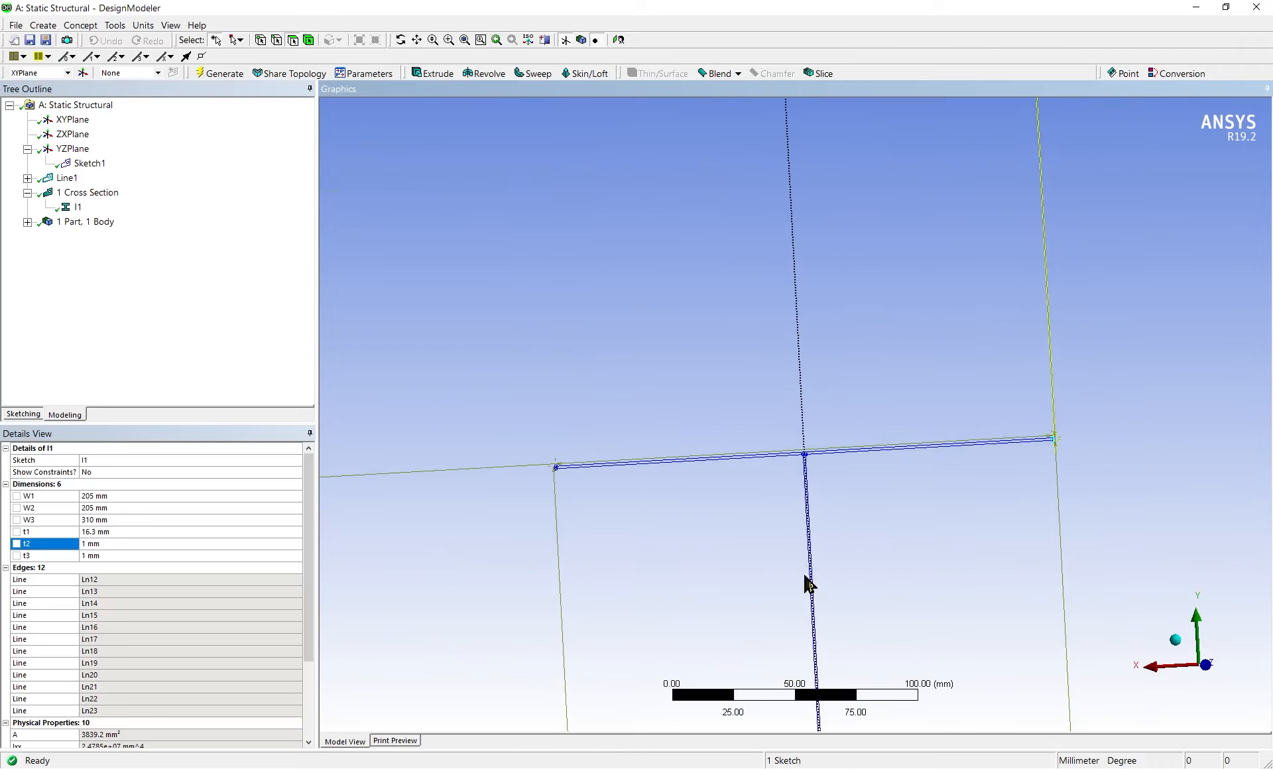
pyautogui.click(106, 548)
pyautogui.write('16.3')
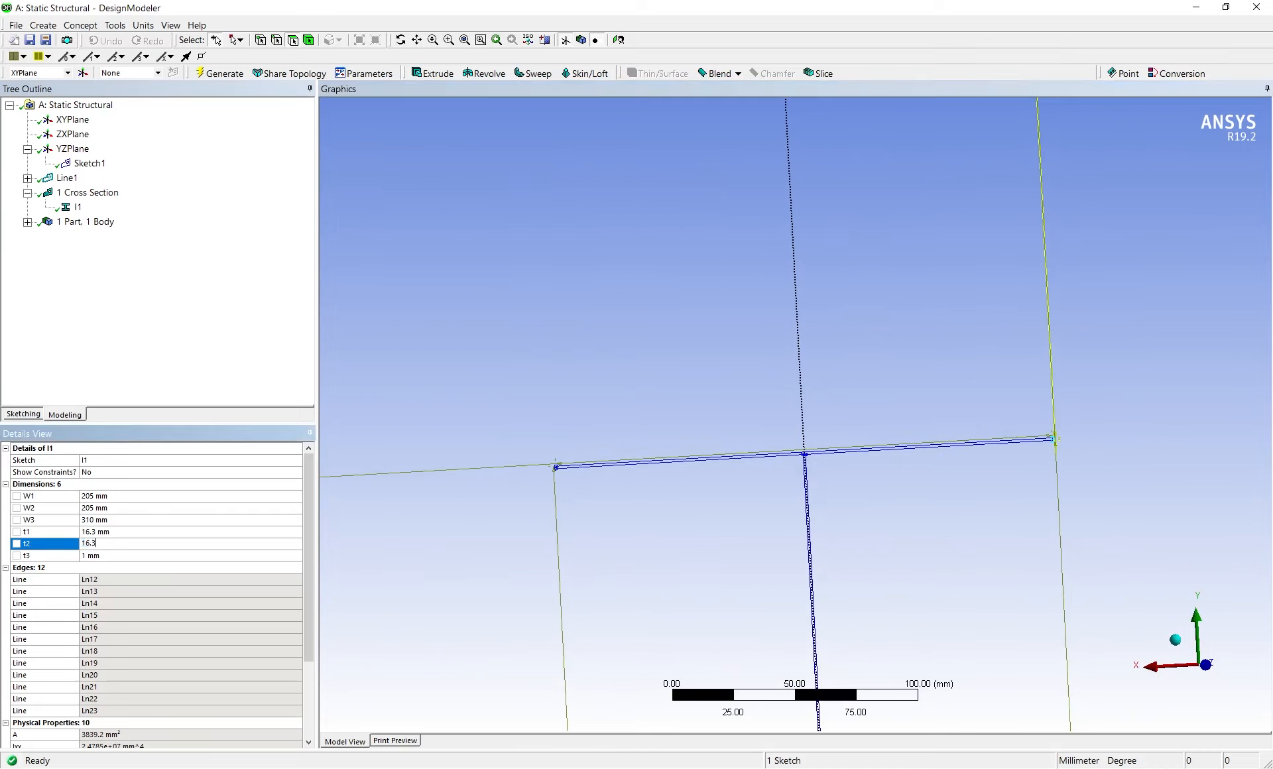
pyautogui.press('Return')
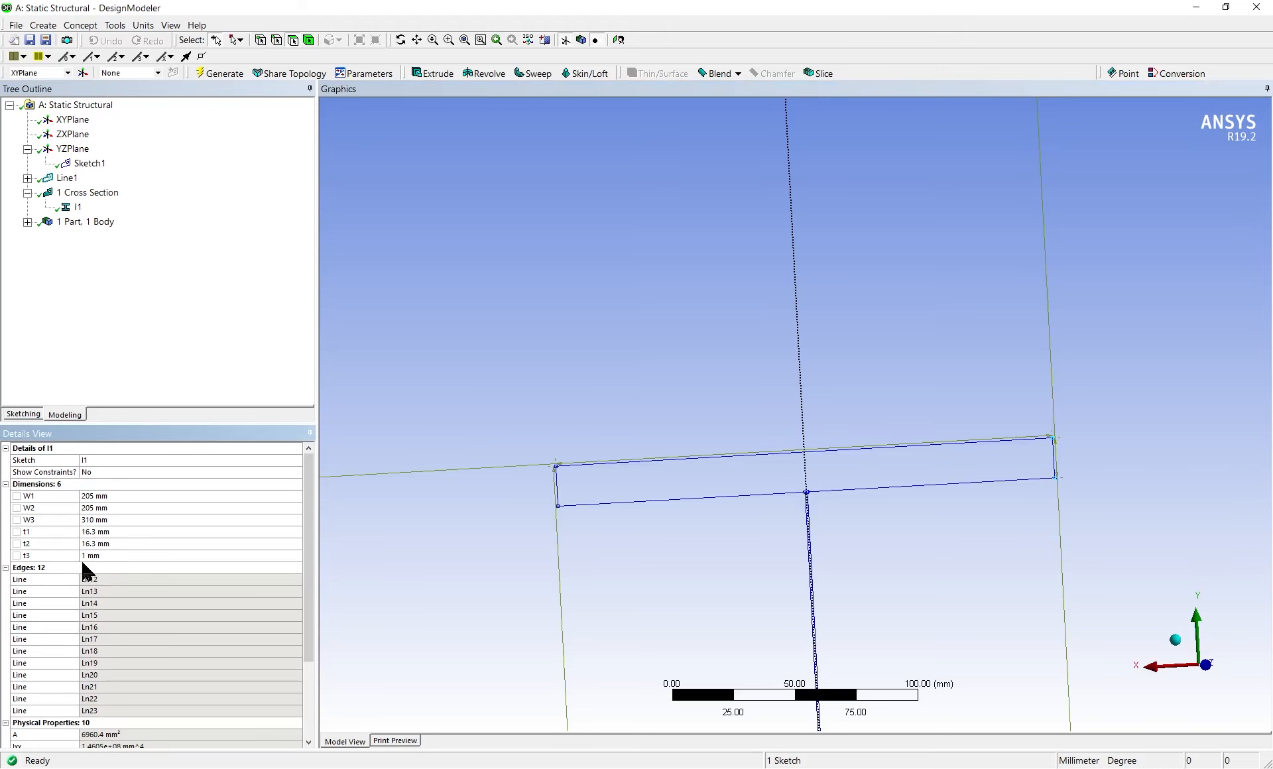
# Set the I-section's web thickness t3 to 9.4 mm
pyautogui.click(89, 555)
pyautogui.scroll(-5, 895, 564)
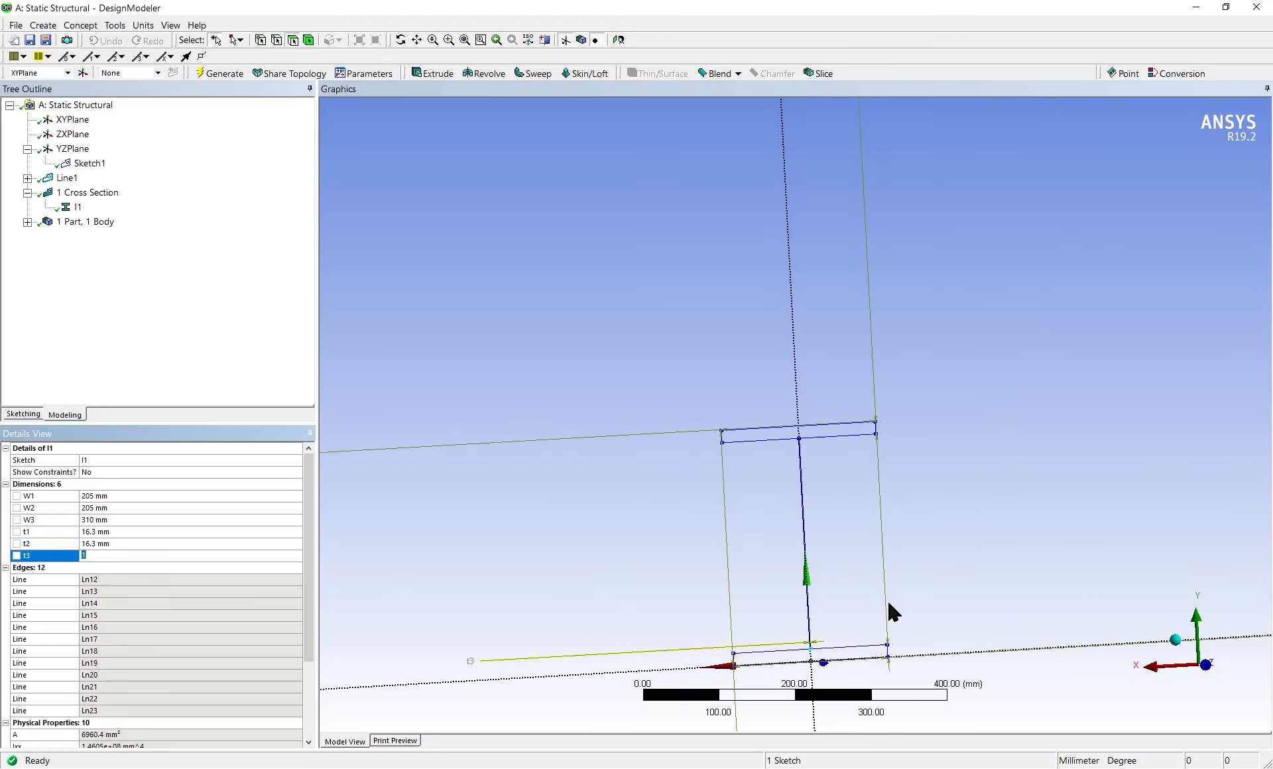
pyautogui.keyDown('ctrl'); pyautogui.moveTo(889, 604); pyautogui.dragTo(865, 357, button='middle'); pyautogui.keyUp('ctrl')
pyautogui.scroll(3, 623, 466)
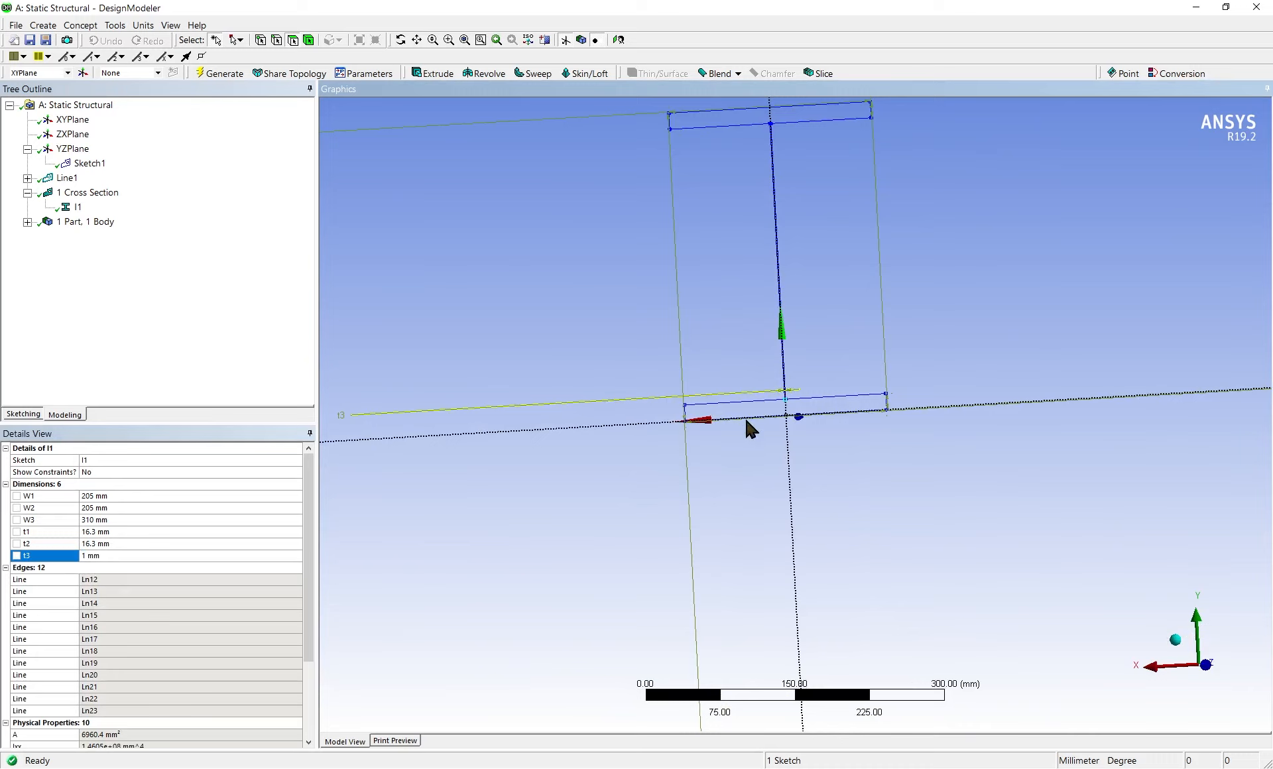
pyautogui.click(99, 556)
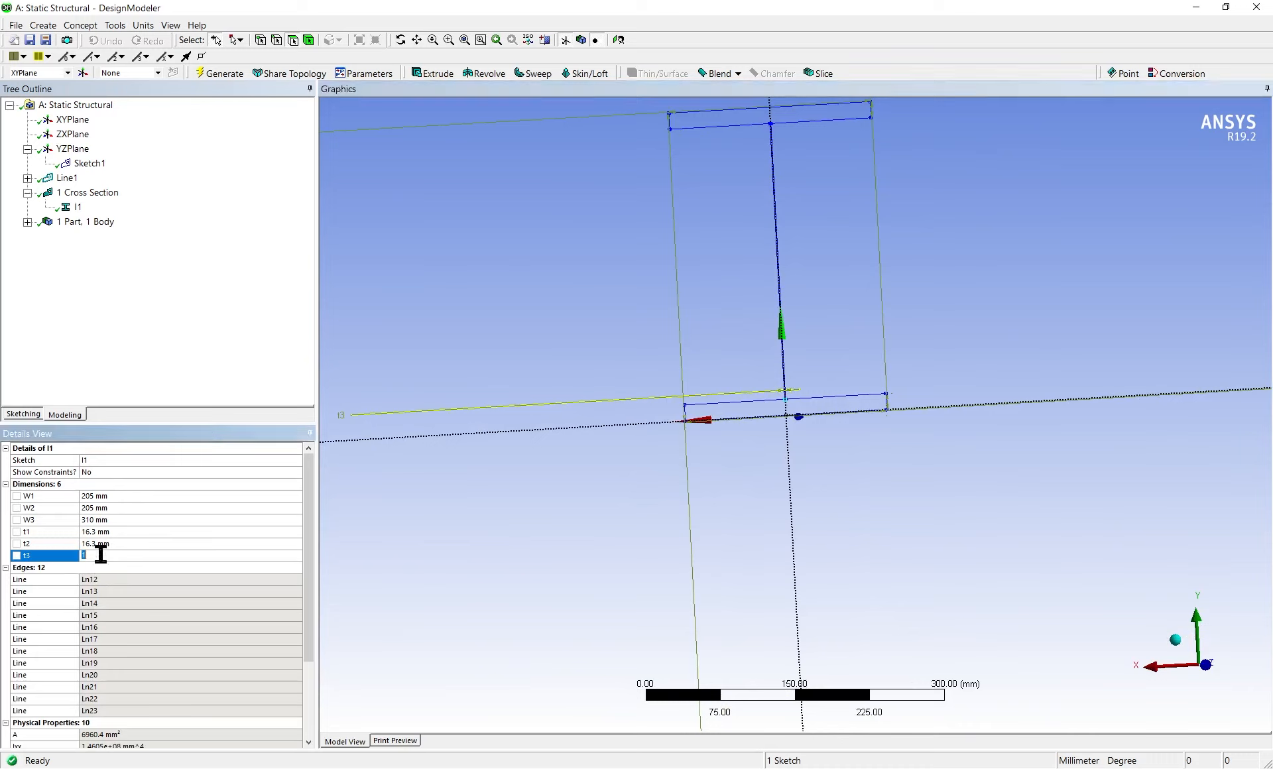
pyautogui.write('9.4')
pyautogui.press('Return')
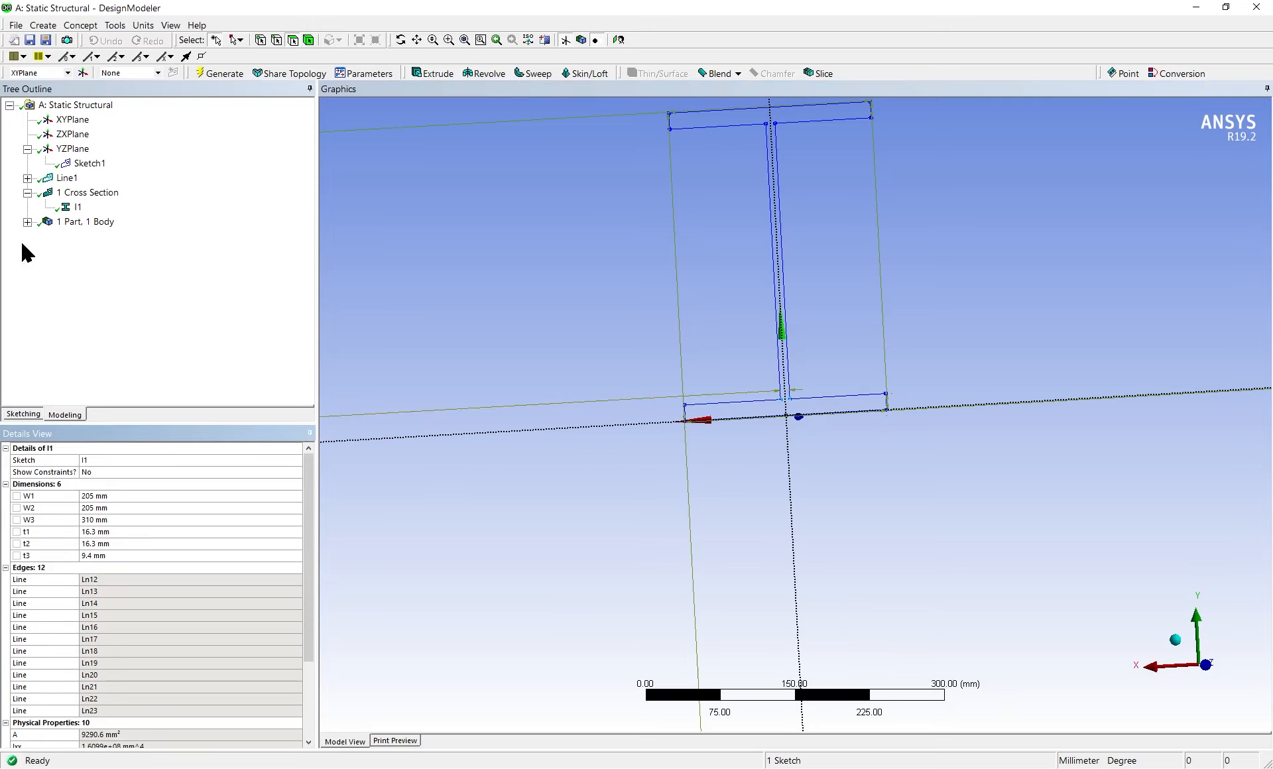
# Assign the I1 cross section to the Line Body under 1 Part, 1 Body
pyautogui.click(27, 221)
pyautogui.click(90, 237)
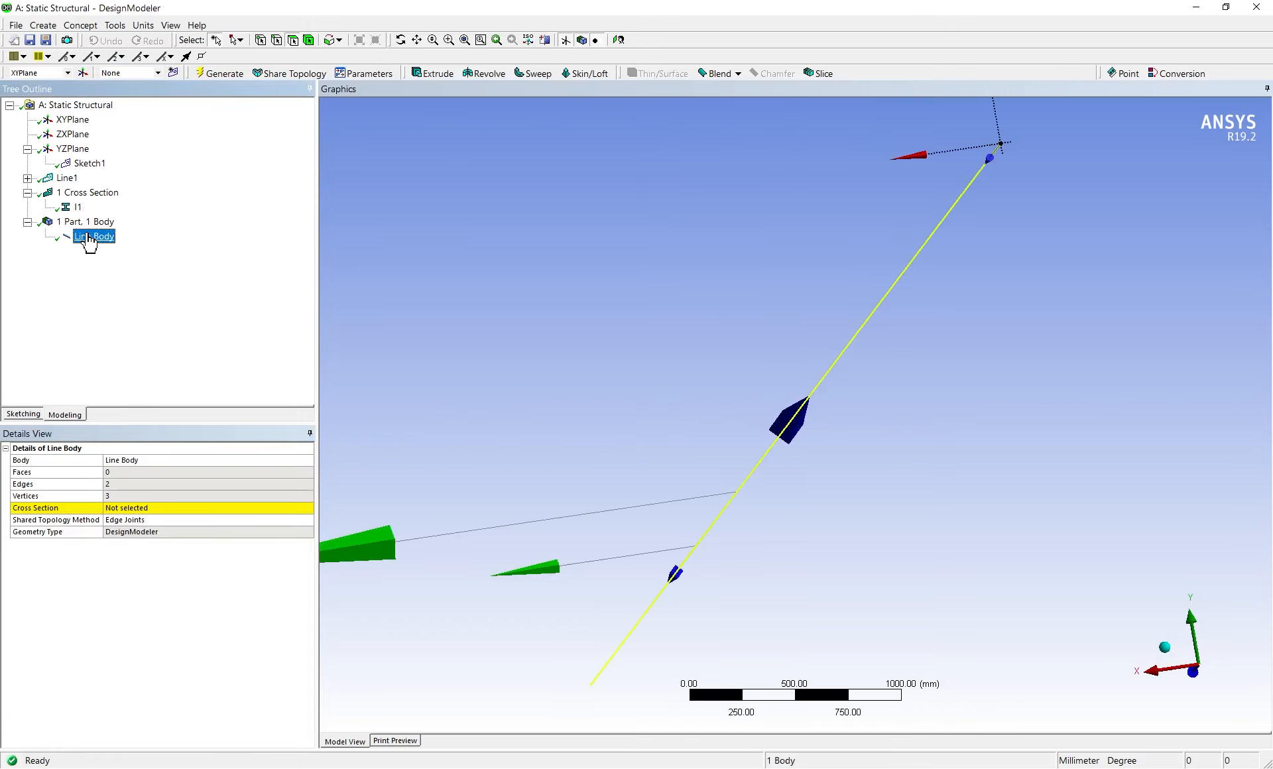
pyautogui.click(185, 509)
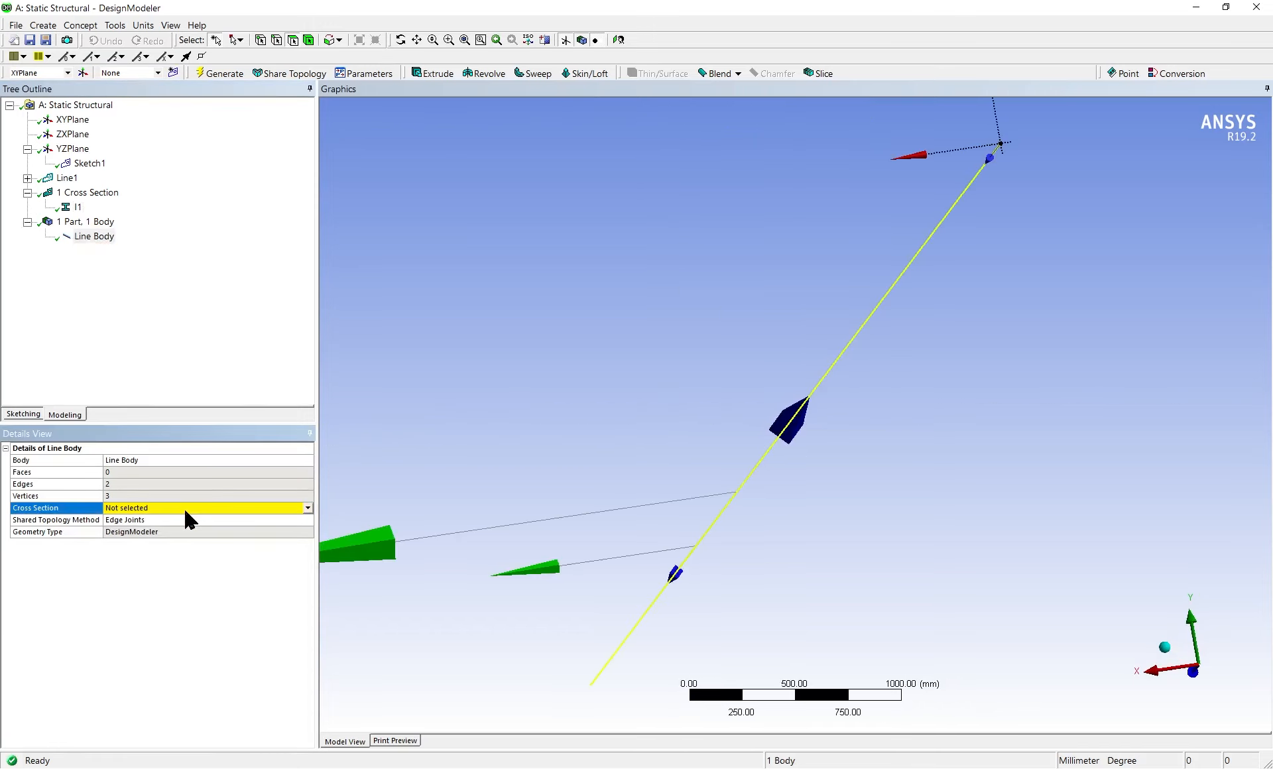
pyautogui.click(308, 509)
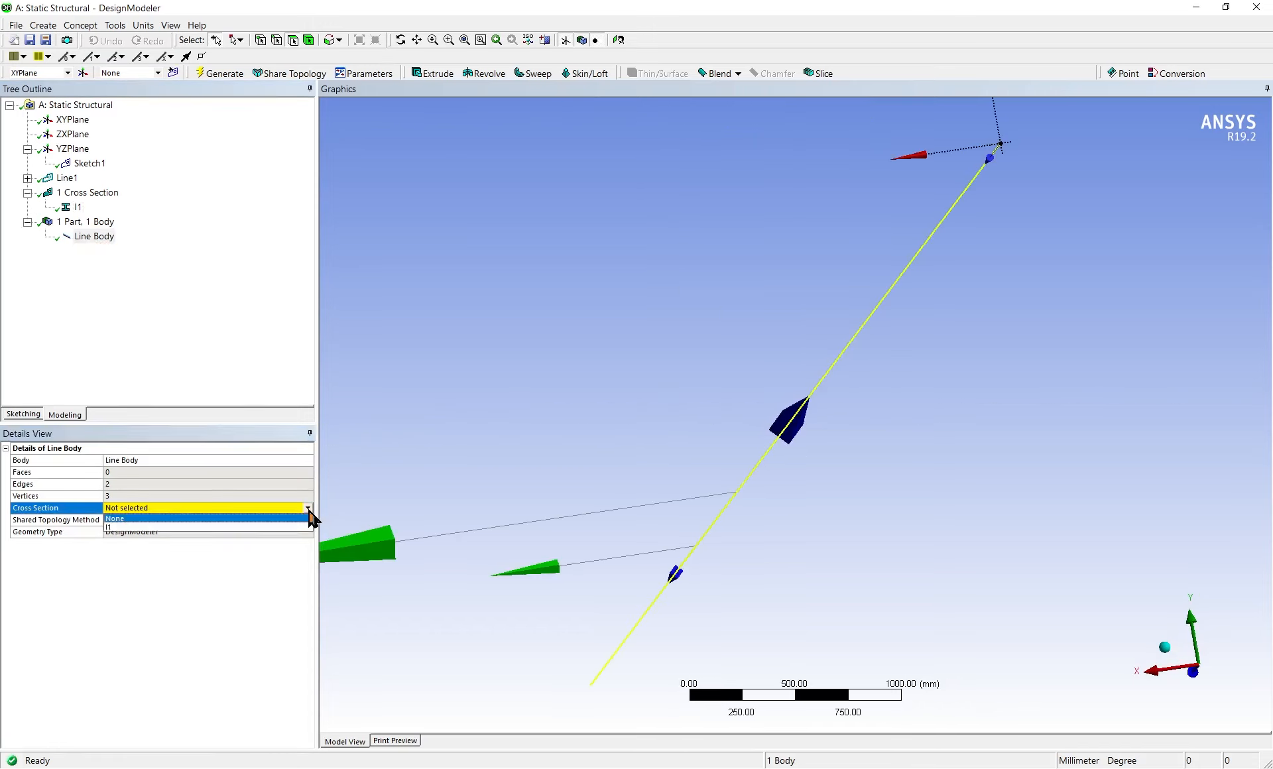
pyautogui.click(296, 527)
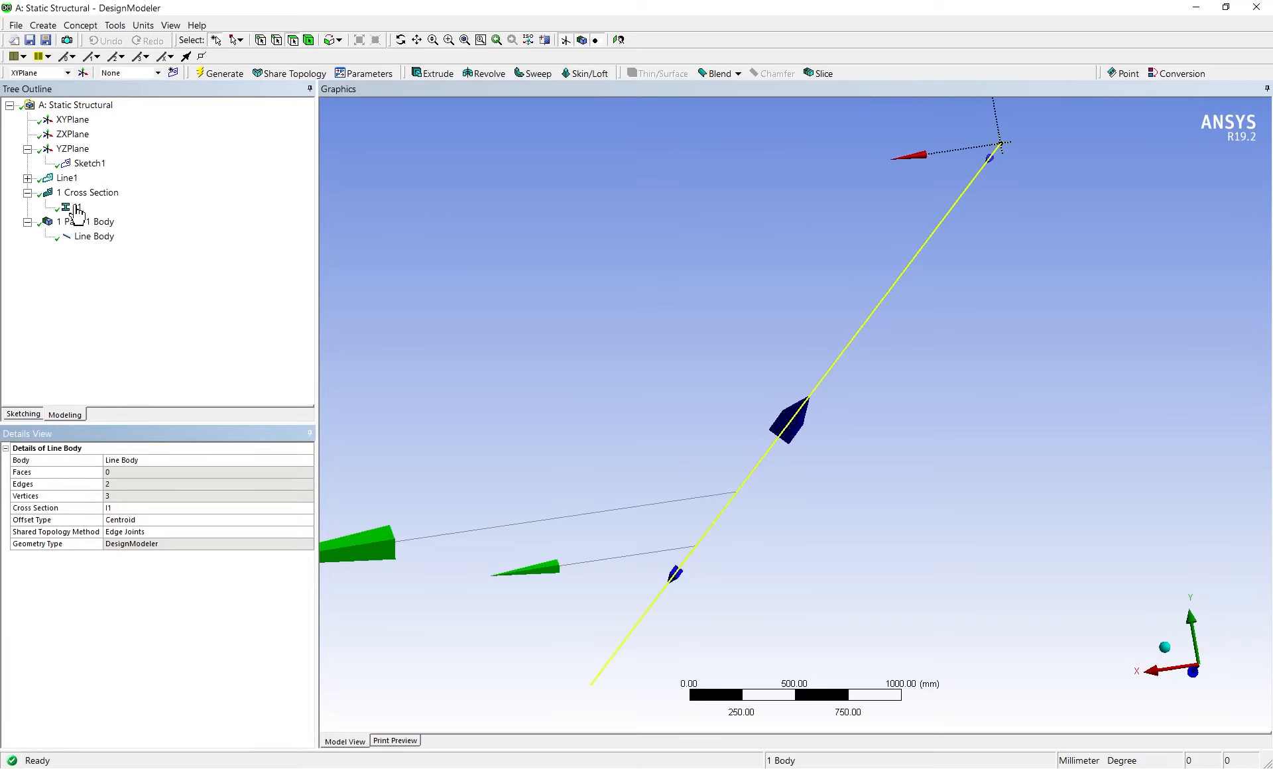
pyautogui.click(595, 269)
pyautogui.scroll(-4, 839, 486)
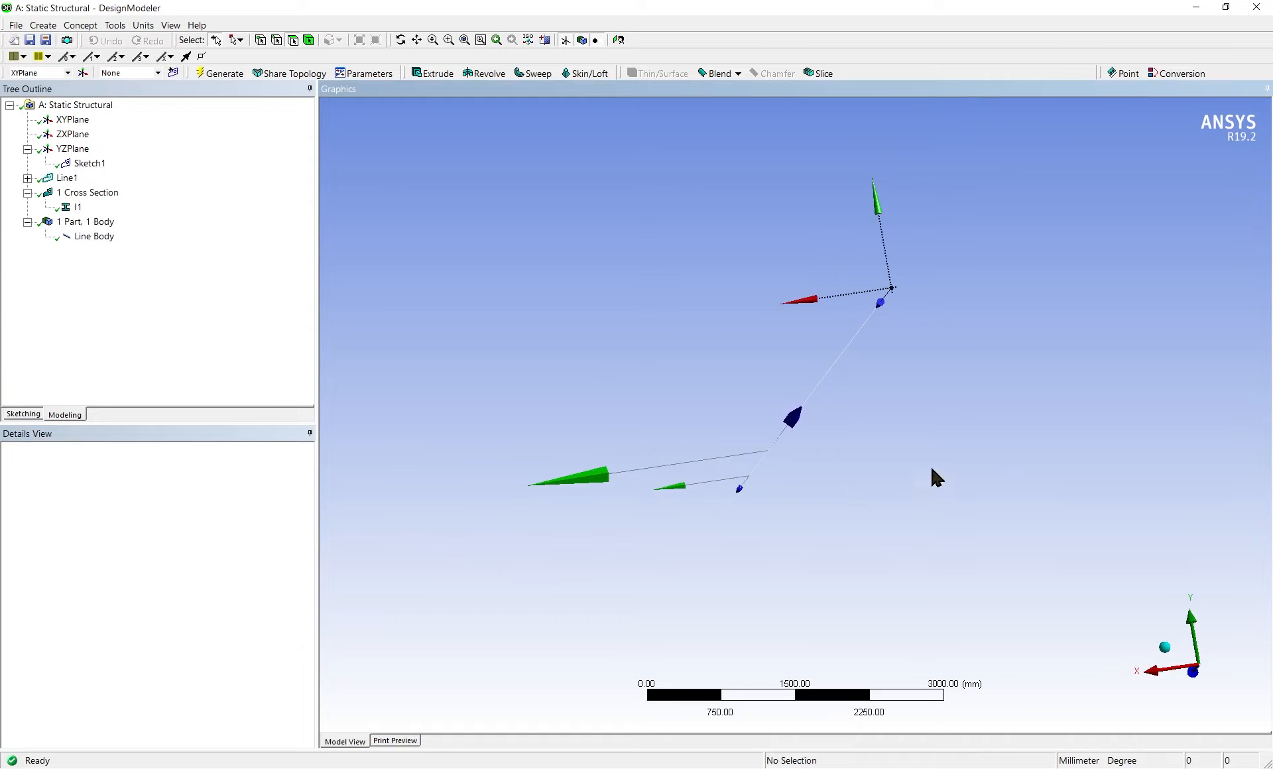
pyautogui.moveTo(931, 470); pyautogui.dragTo(699, 564, button='middle')
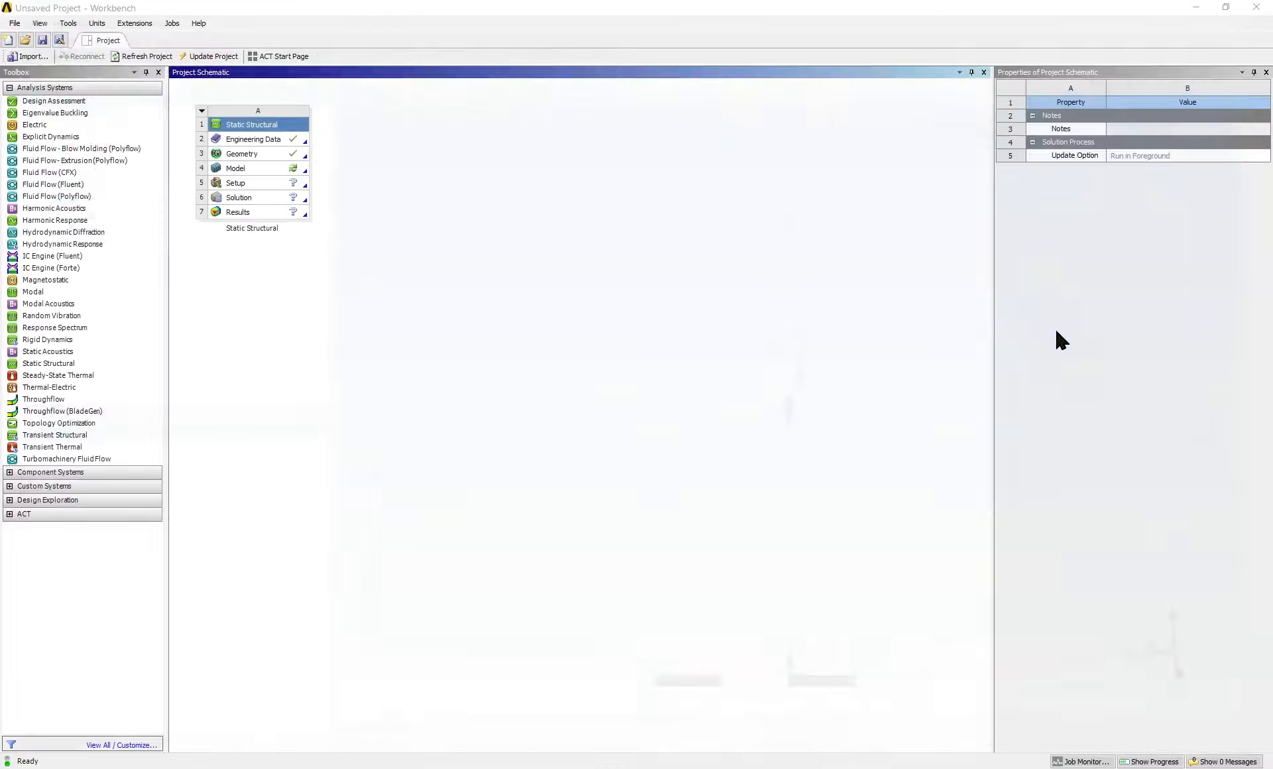
# Switch to Workbench and open the Static Structural system's Model cell in Mechanical
pyautogui.click(246, 170)
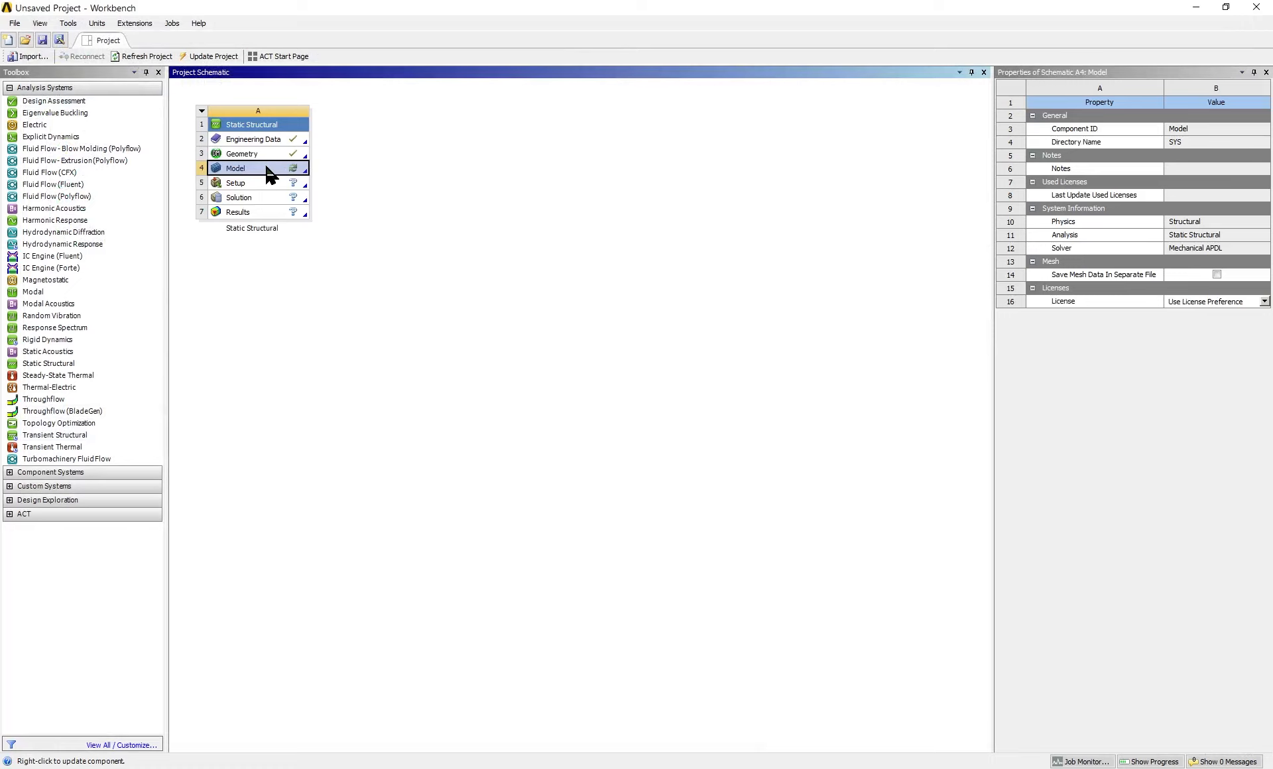
pyautogui.doubleClick(270, 170)
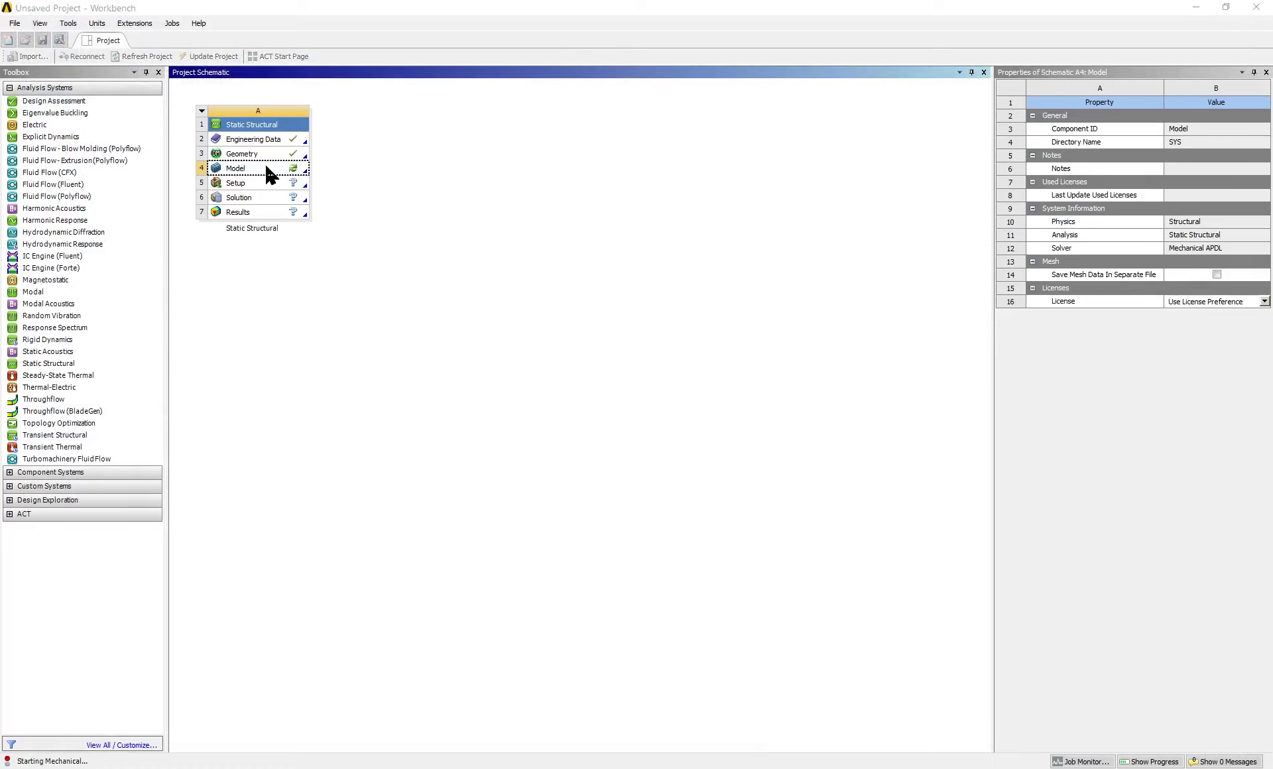
pyautogui.click(466, 257)
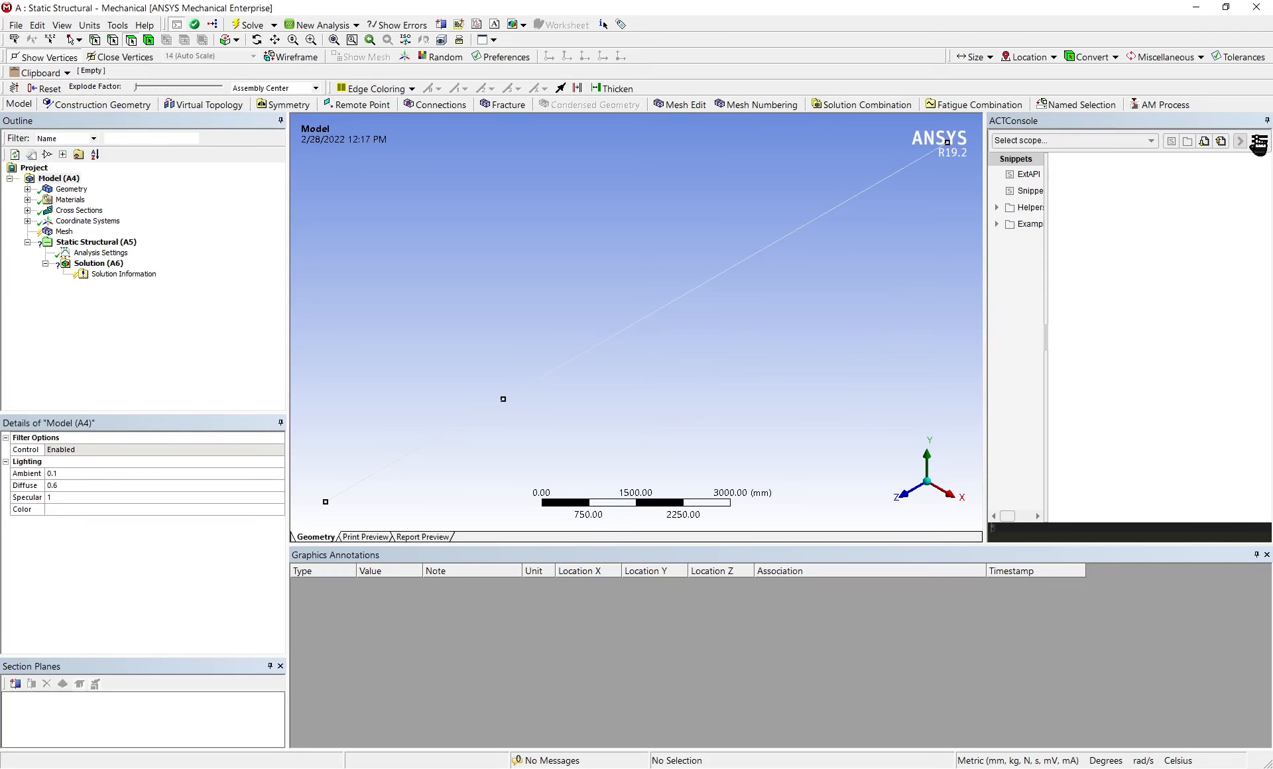
# Collapse the ACT Console and enlarge the graphics area by shrinking the Graphics Annotations area
pyautogui.click(1267, 120)
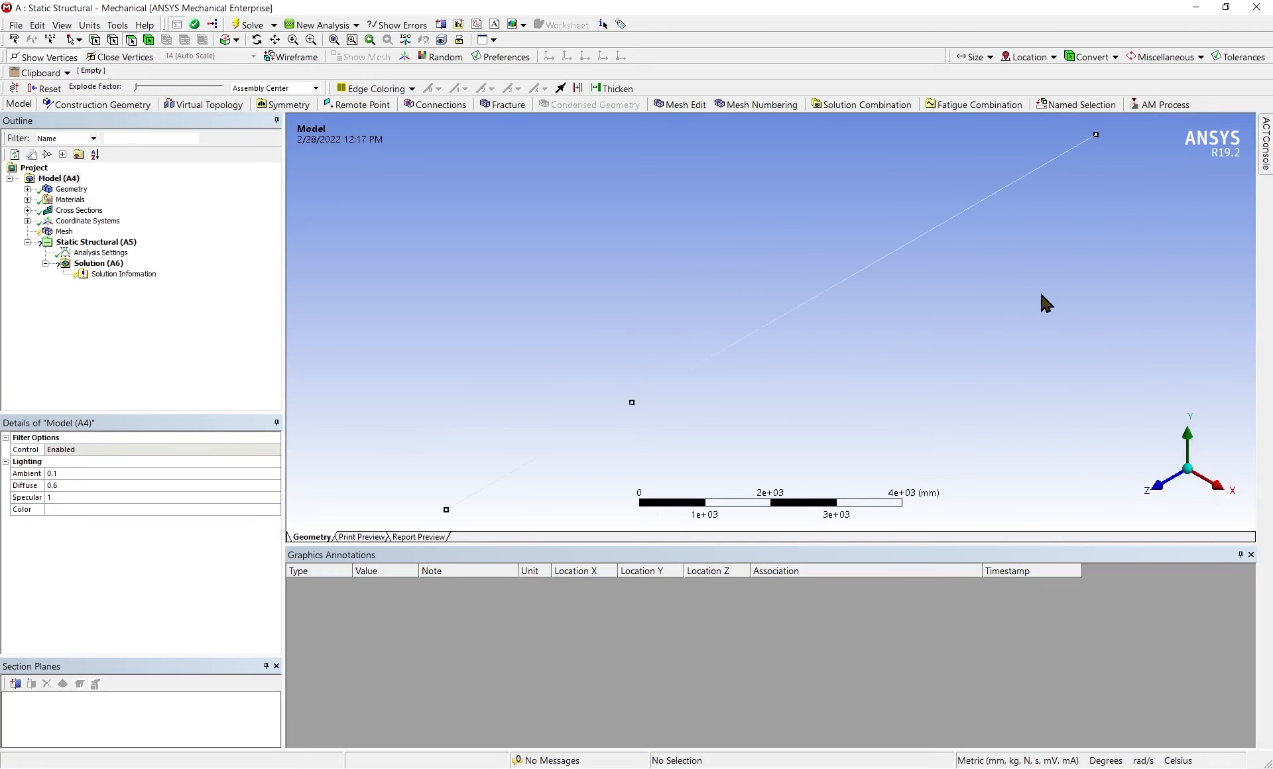
pyautogui.click(1266, 132)
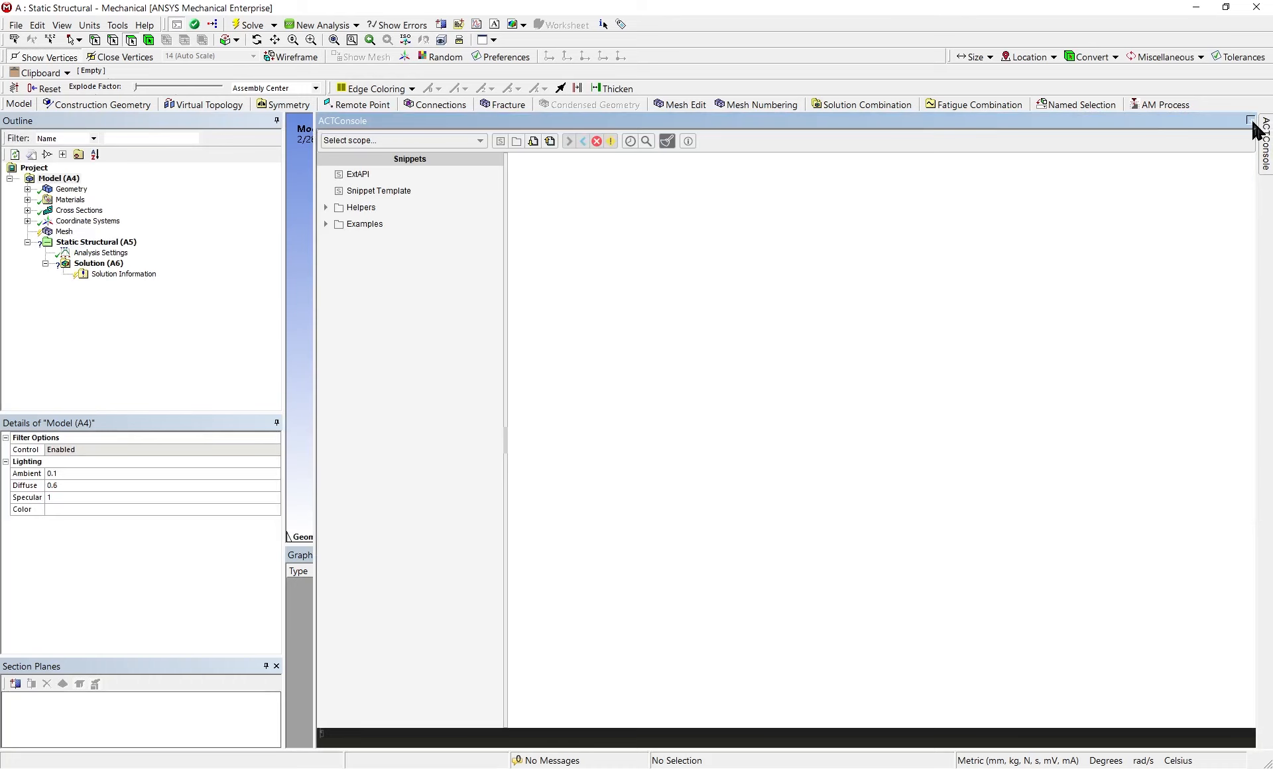
pyautogui.click(1251, 120)
pyautogui.click(1267, 120)
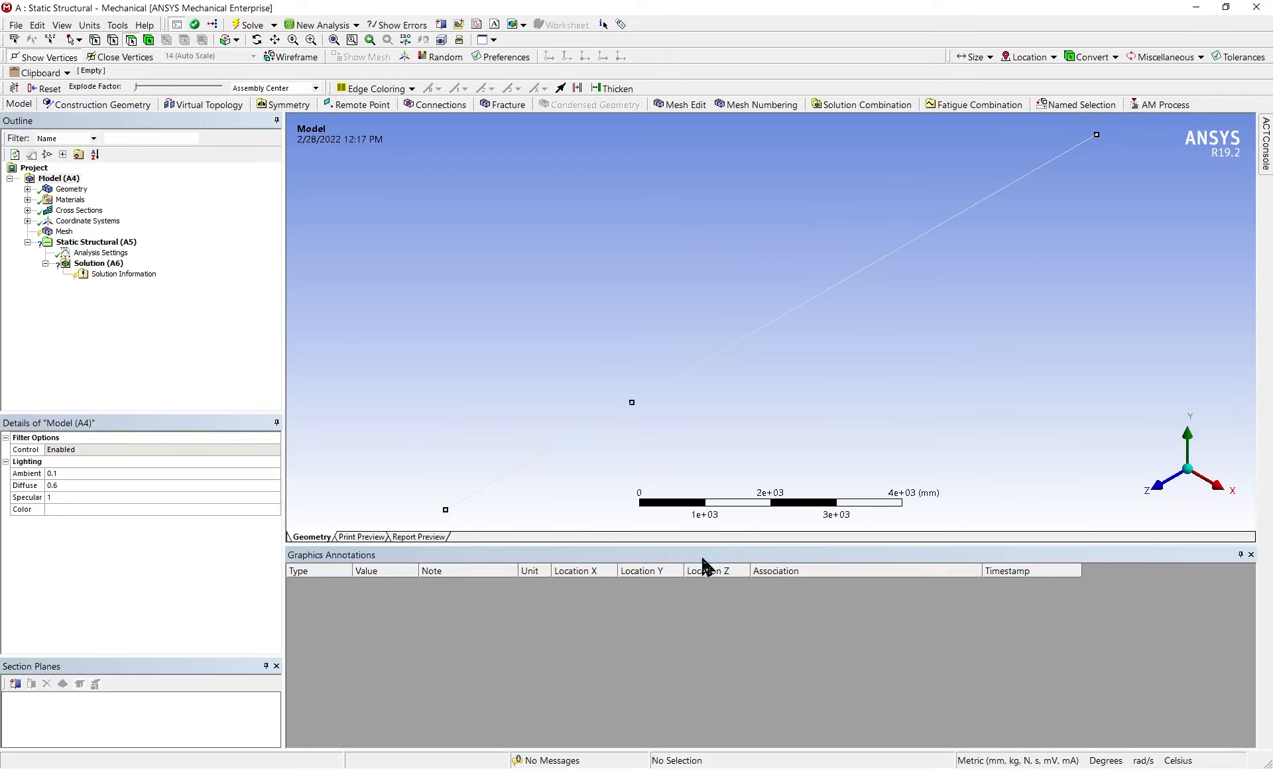
pyautogui.moveTo(706, 544); pyautogui.dragTo(708, 619)
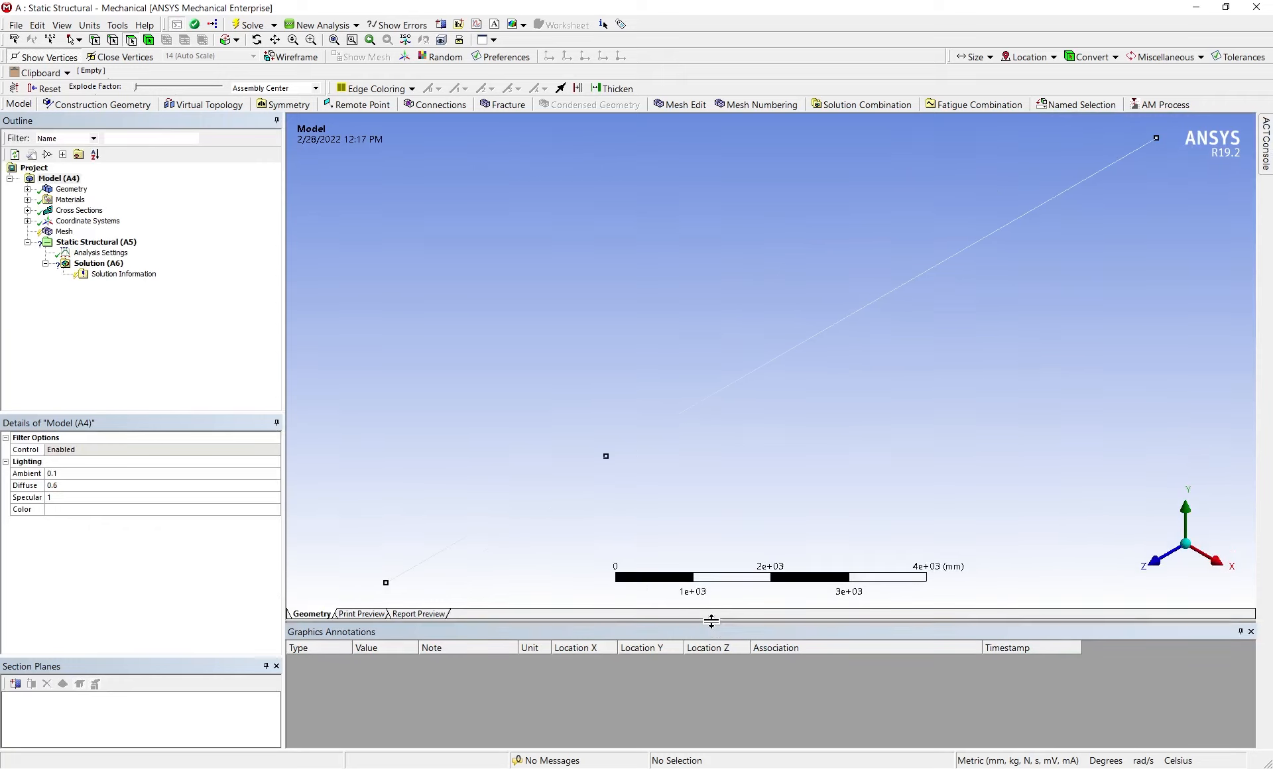
pyautogui.scroll(-2, 656, 424)
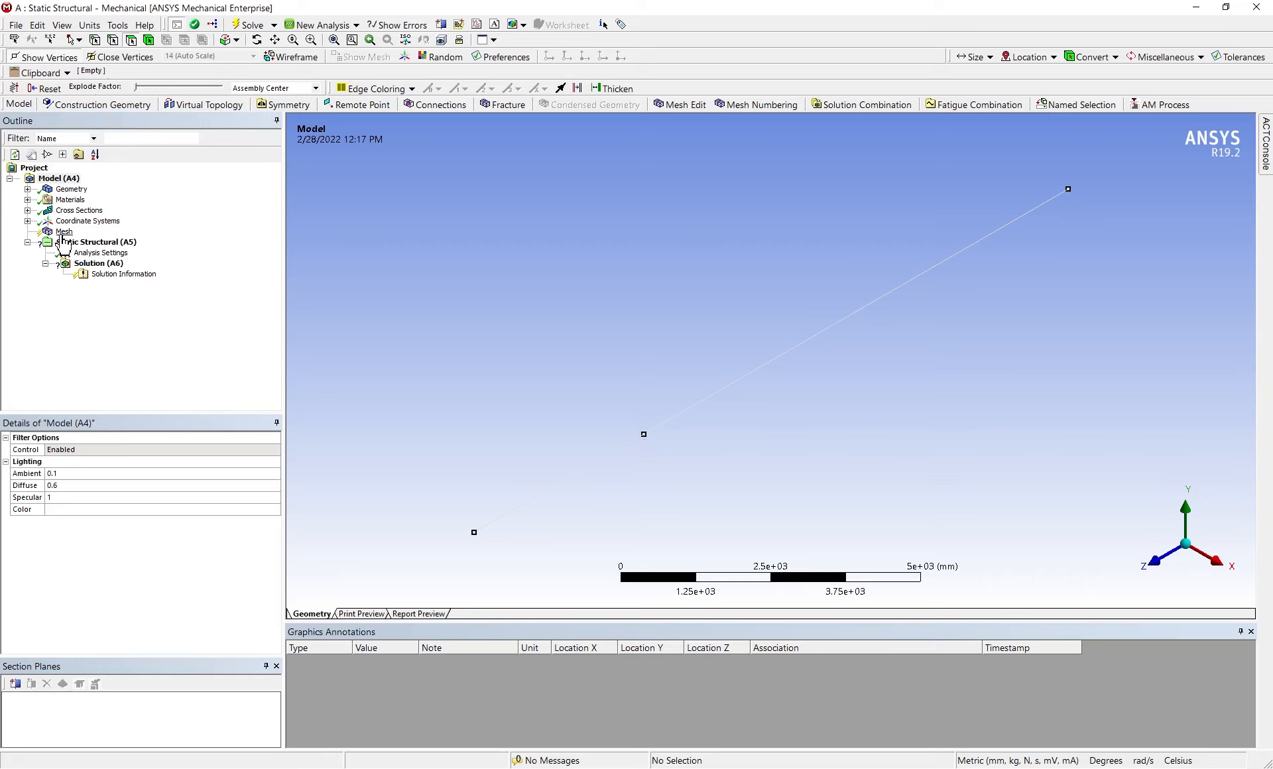
# Insert a Sizing control under Mesh and activate its geometry selection
pyautogui.click(64, 232)
pyautogui.rightClick(63, 231)
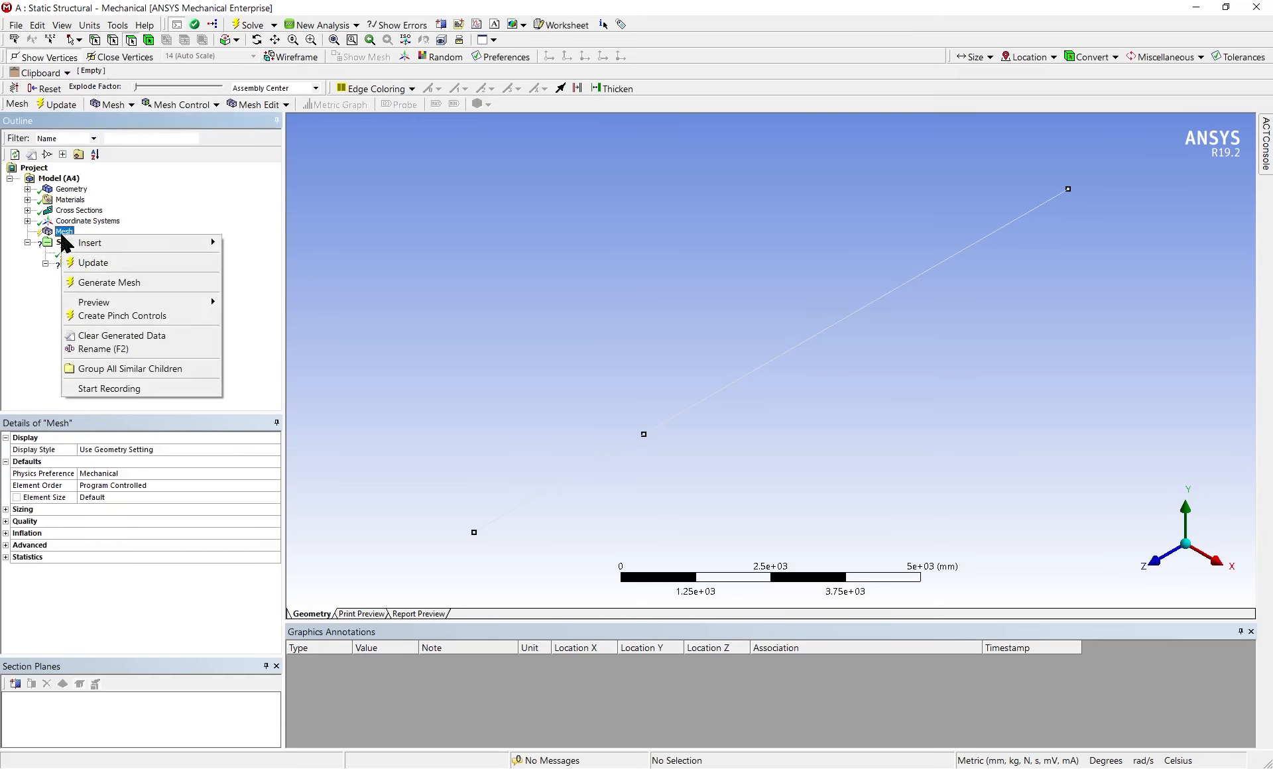
pyautogui.moveTo(141, 244)
pyautogui.click(243, 264)
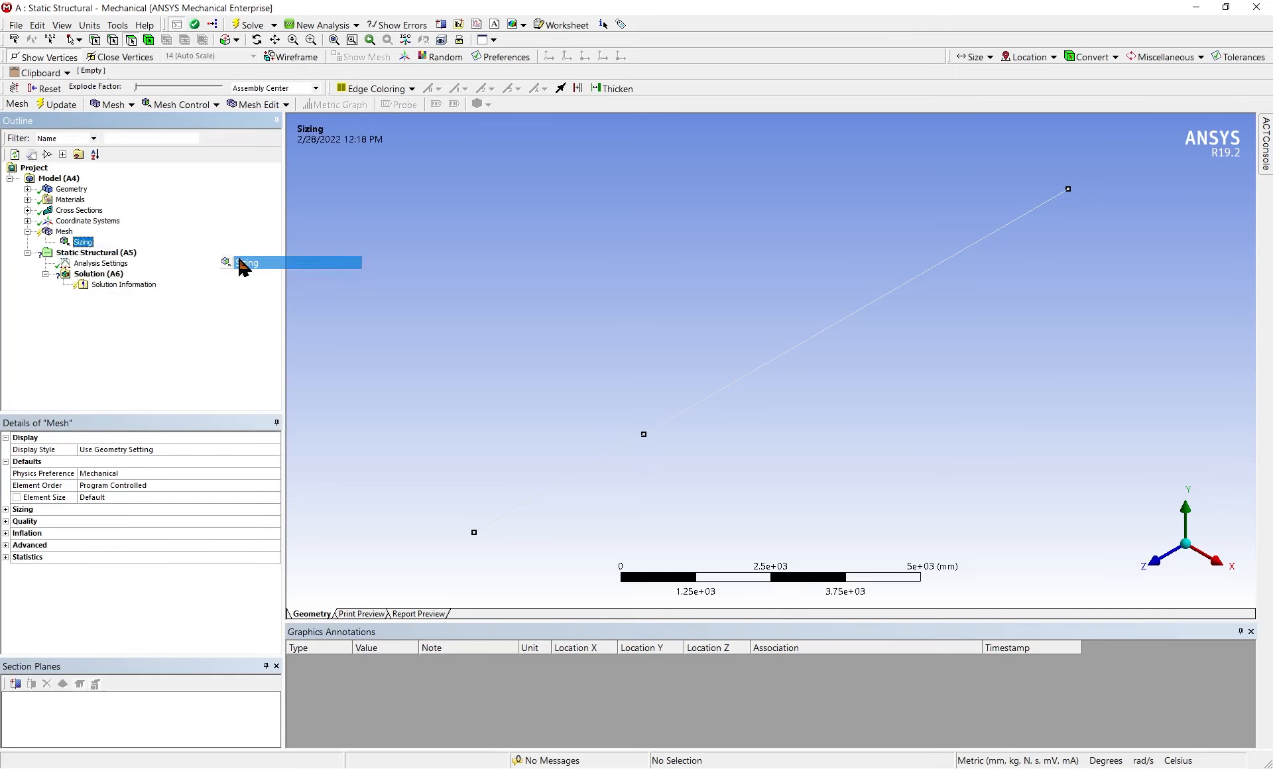
pyautogui.click(110, 461)
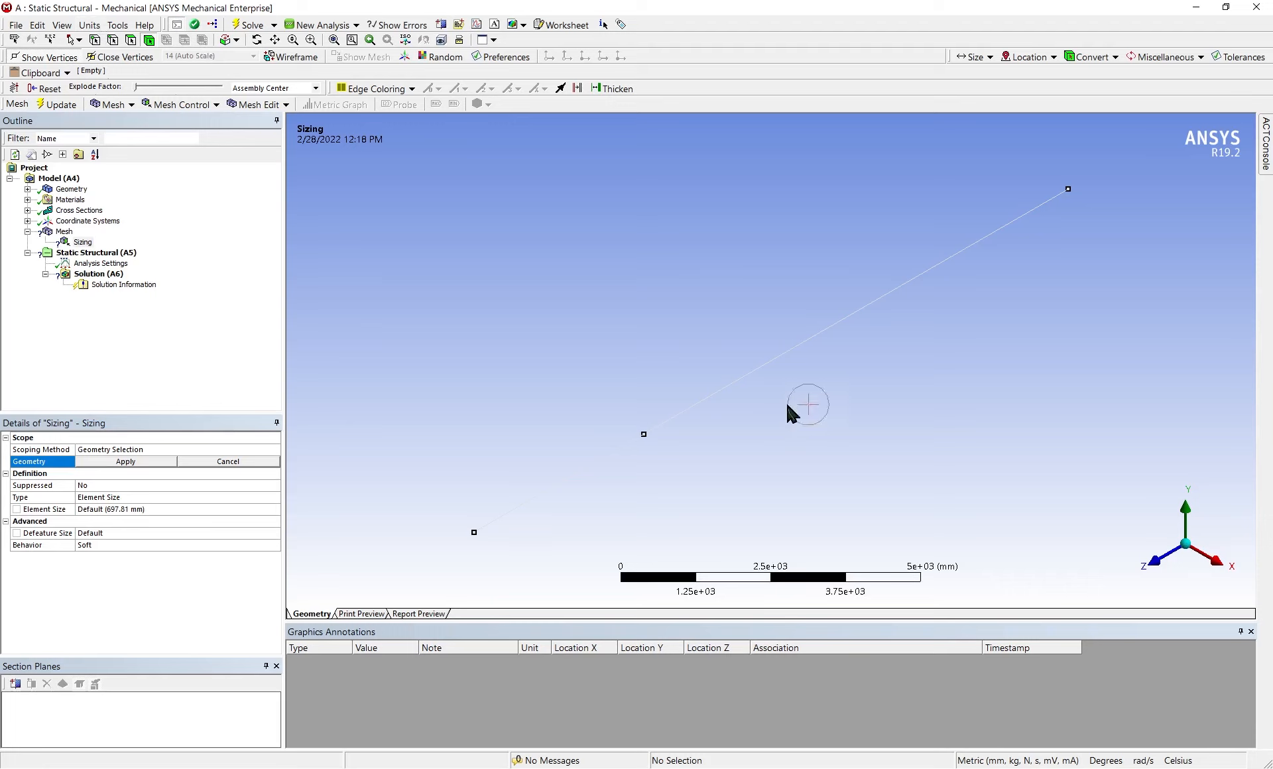
pyautogui.click(765, 364)
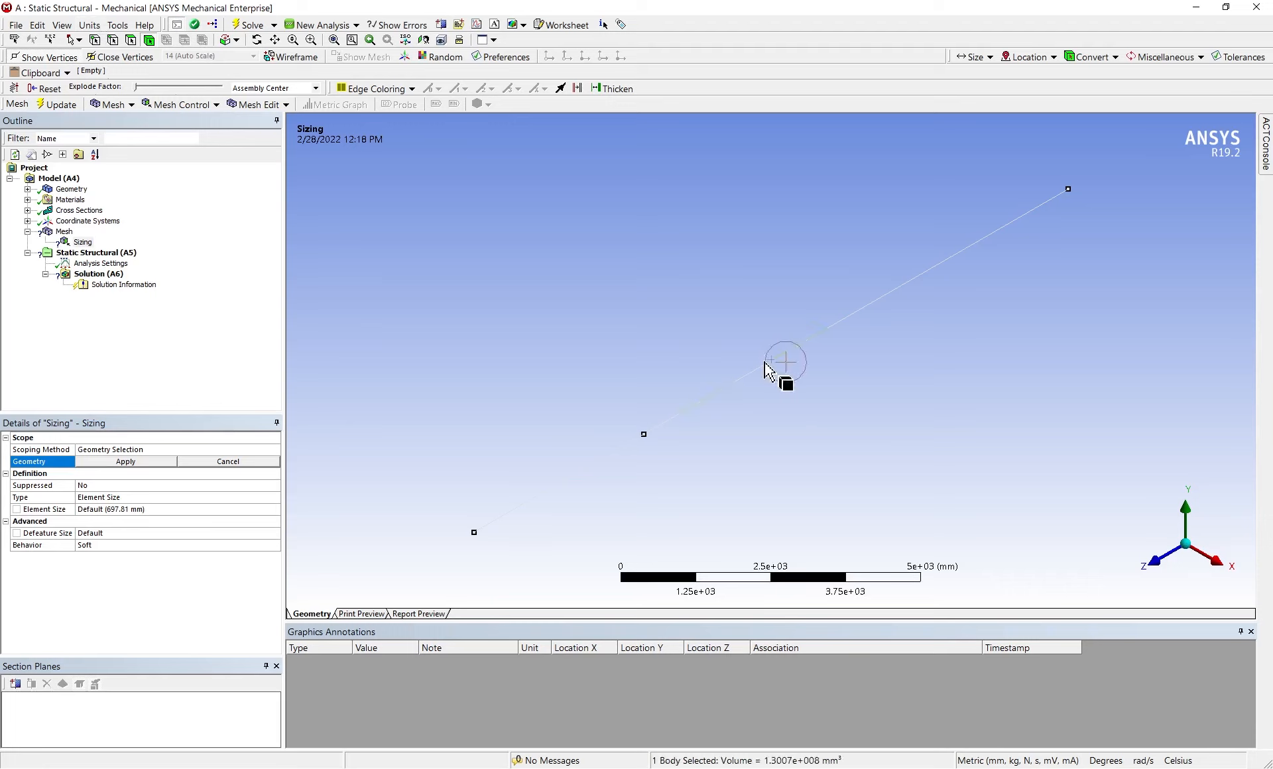
pyautogui.click(116, 42)
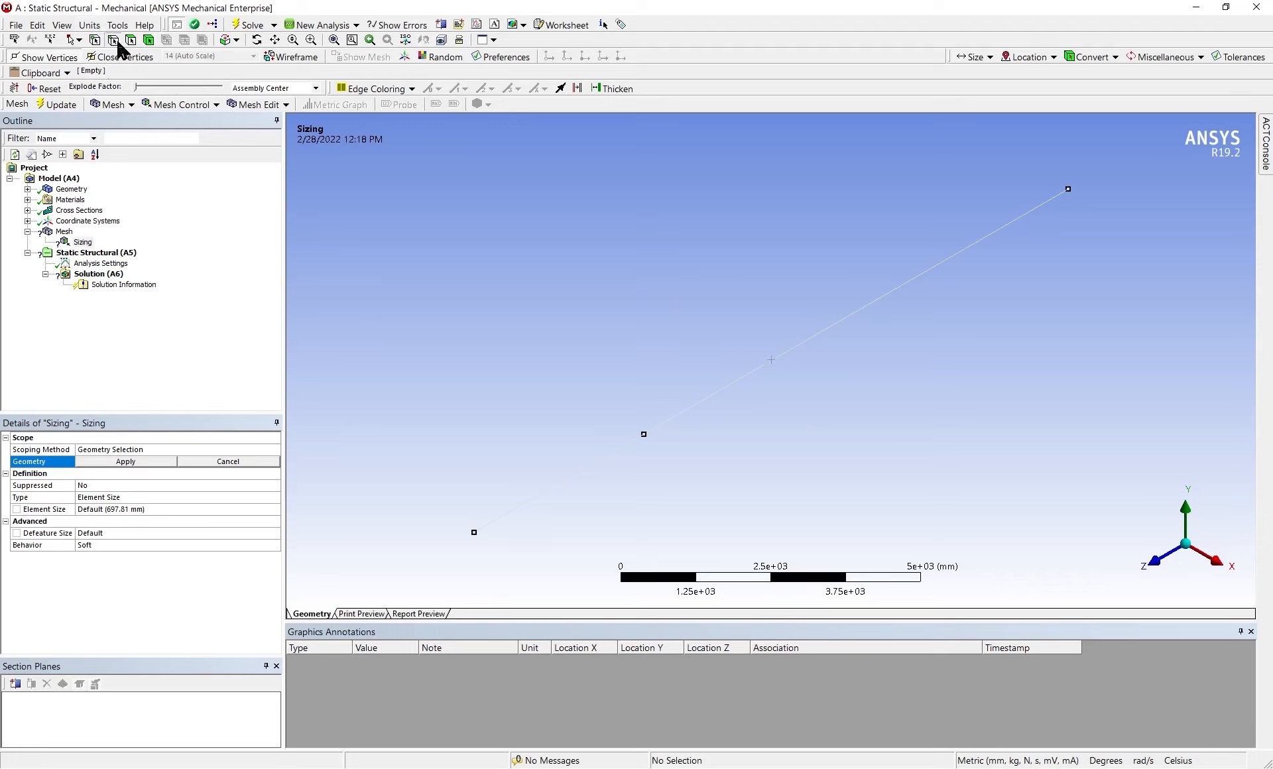
pyautogui.click(734, 400)
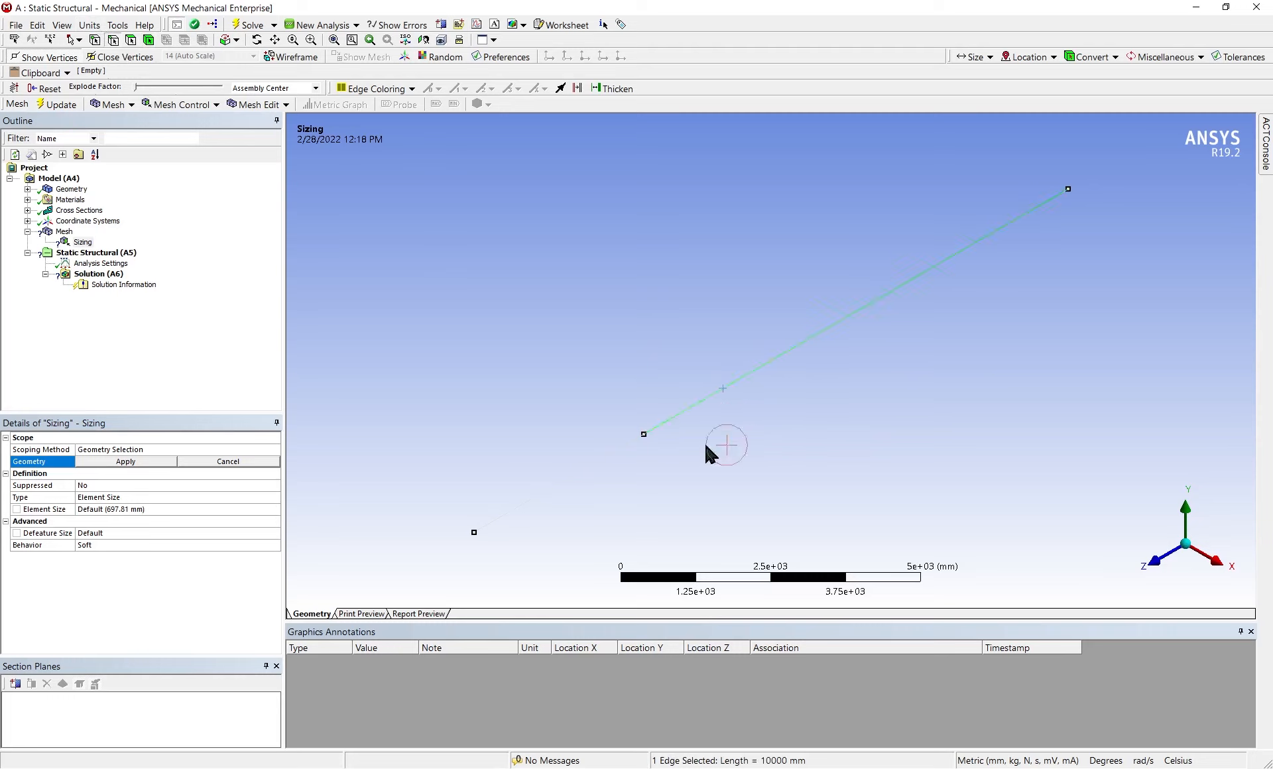
pyautogui.keyDown('ctrl'); pyautogui.click(598, 463); pyautogui.keyUp('ctrl')
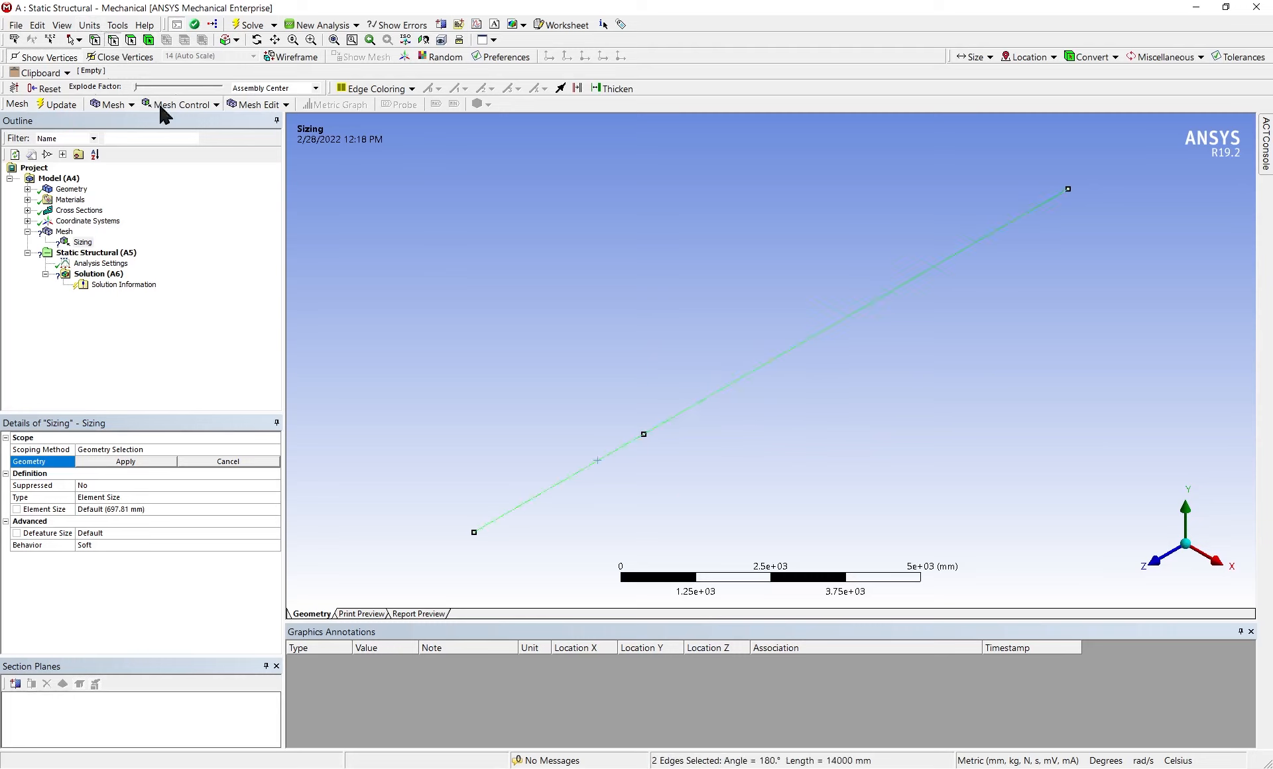
pyautogui.click(96, 40)
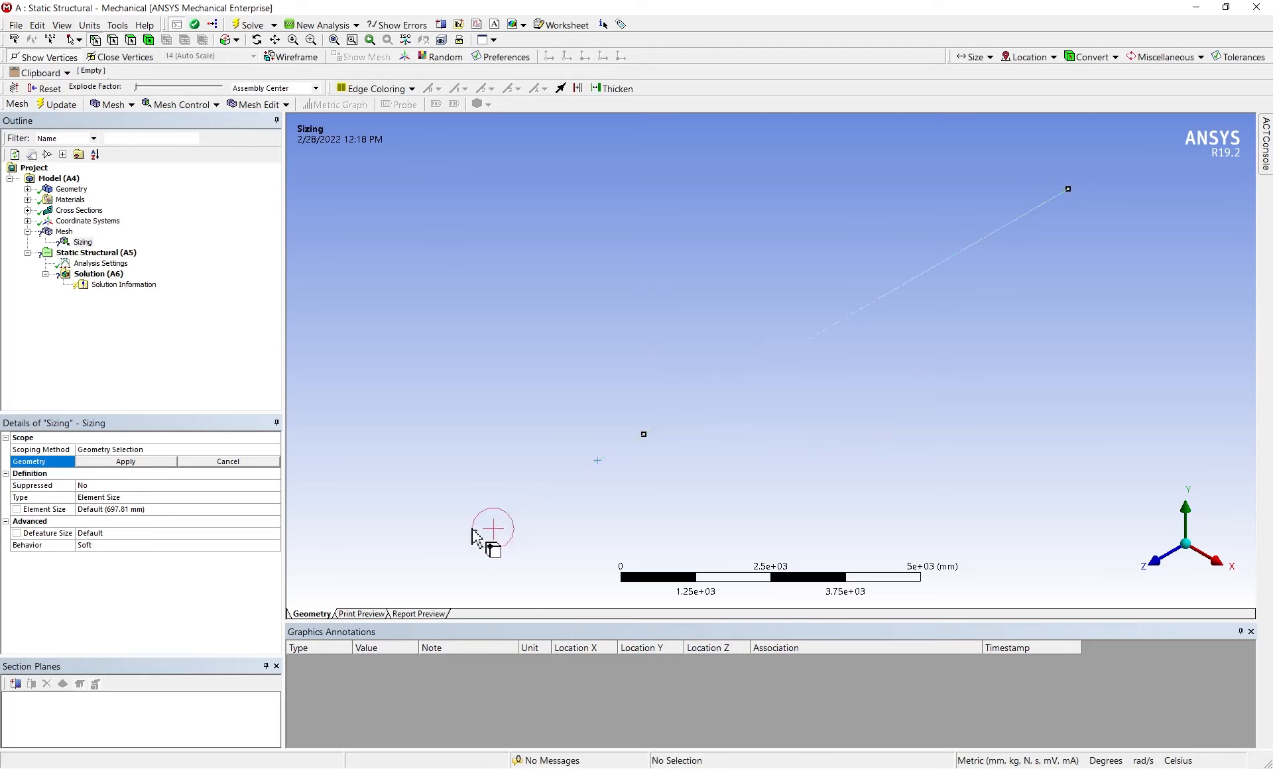
pyautogui.click(474, 531)
pyautogui.click(643, 436)
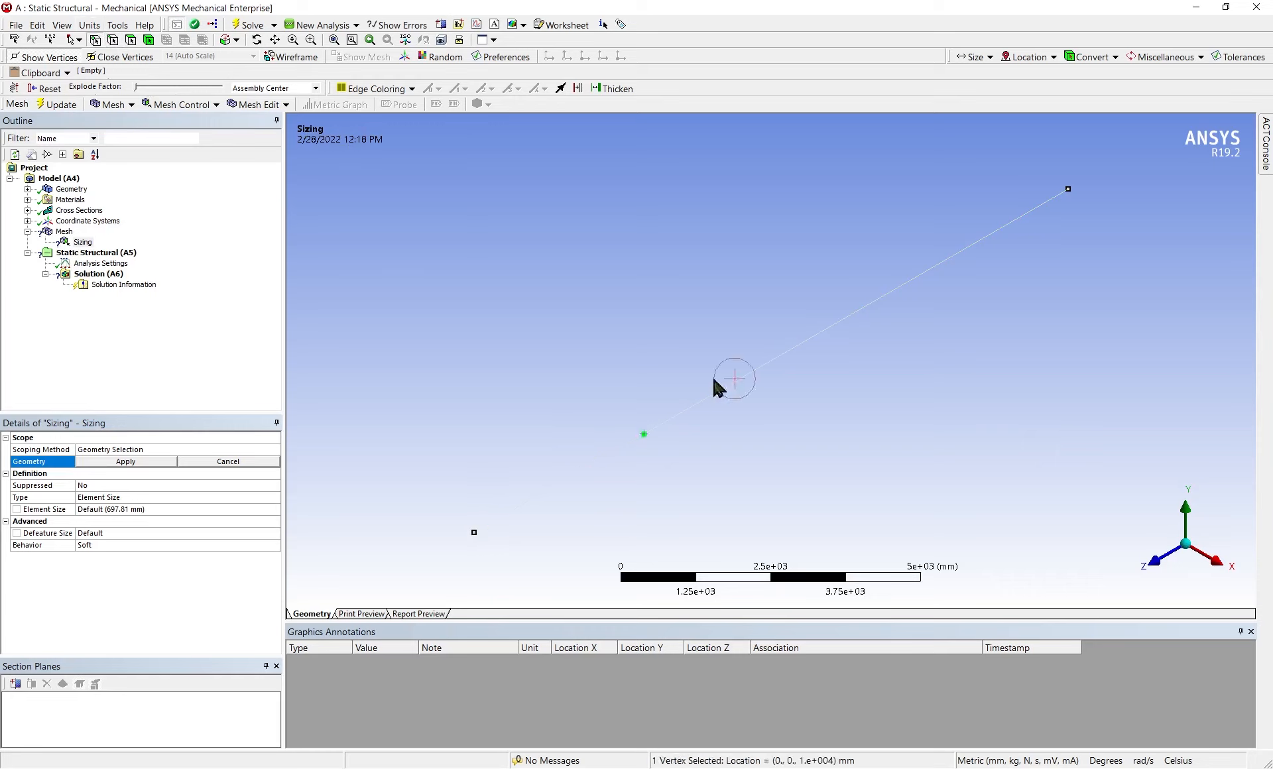
# Scope the mesh sizing to the whole beam body and set its element size to 50 mm
pyautogui.click(148, 40)
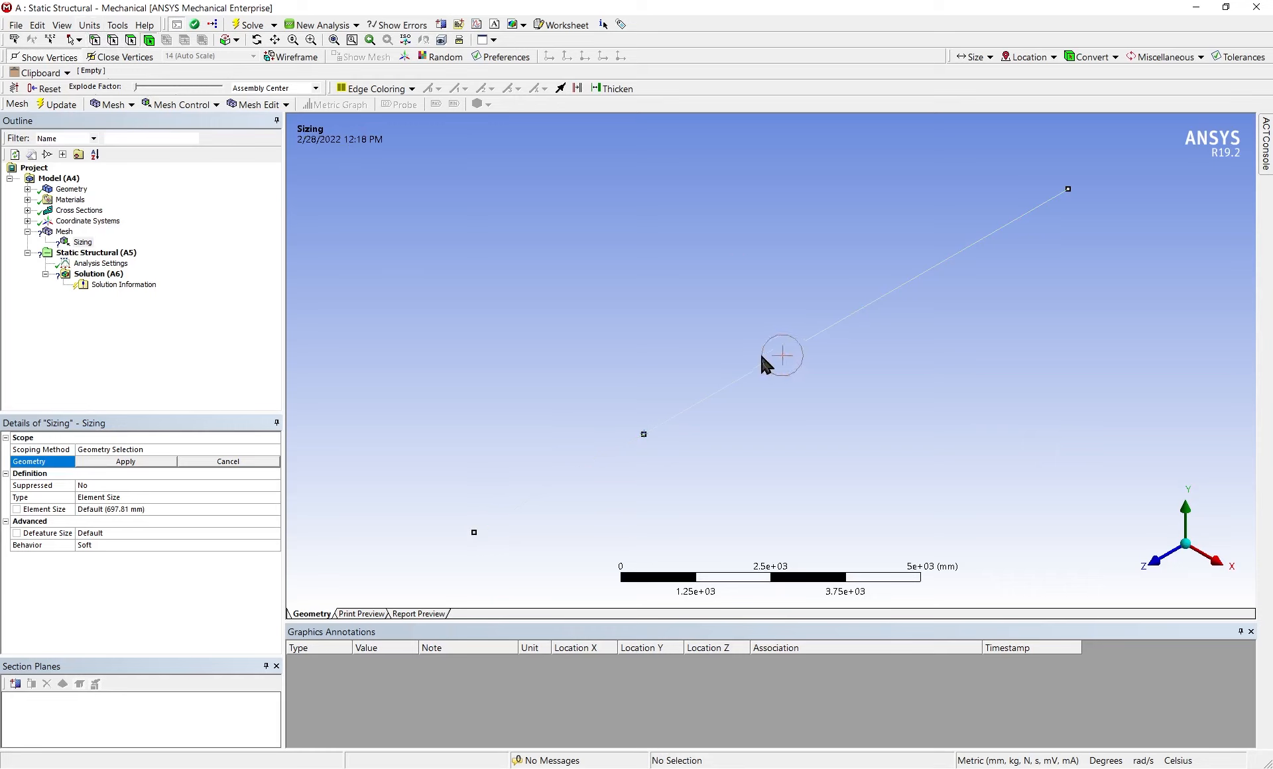
pyautogui.click(127, 462)
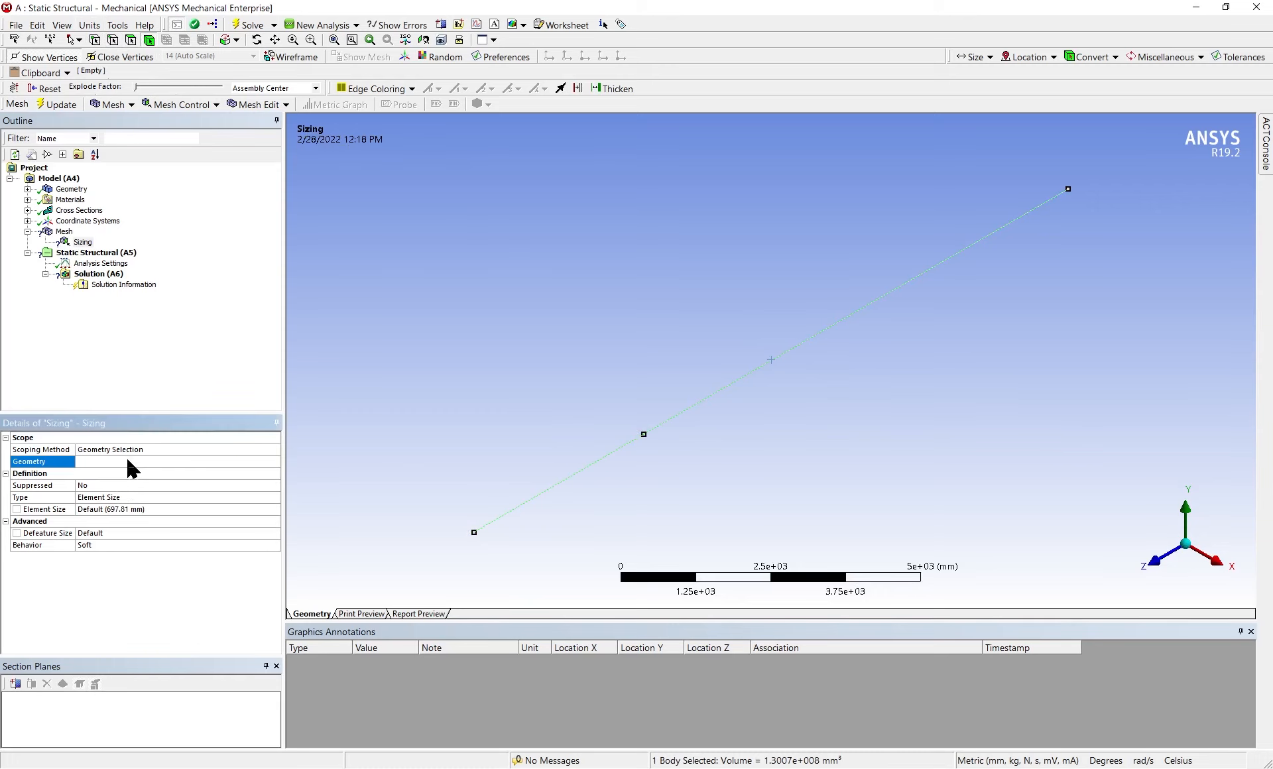
pyautogui.click(108, 497)
pyautogui.click(118, 511)
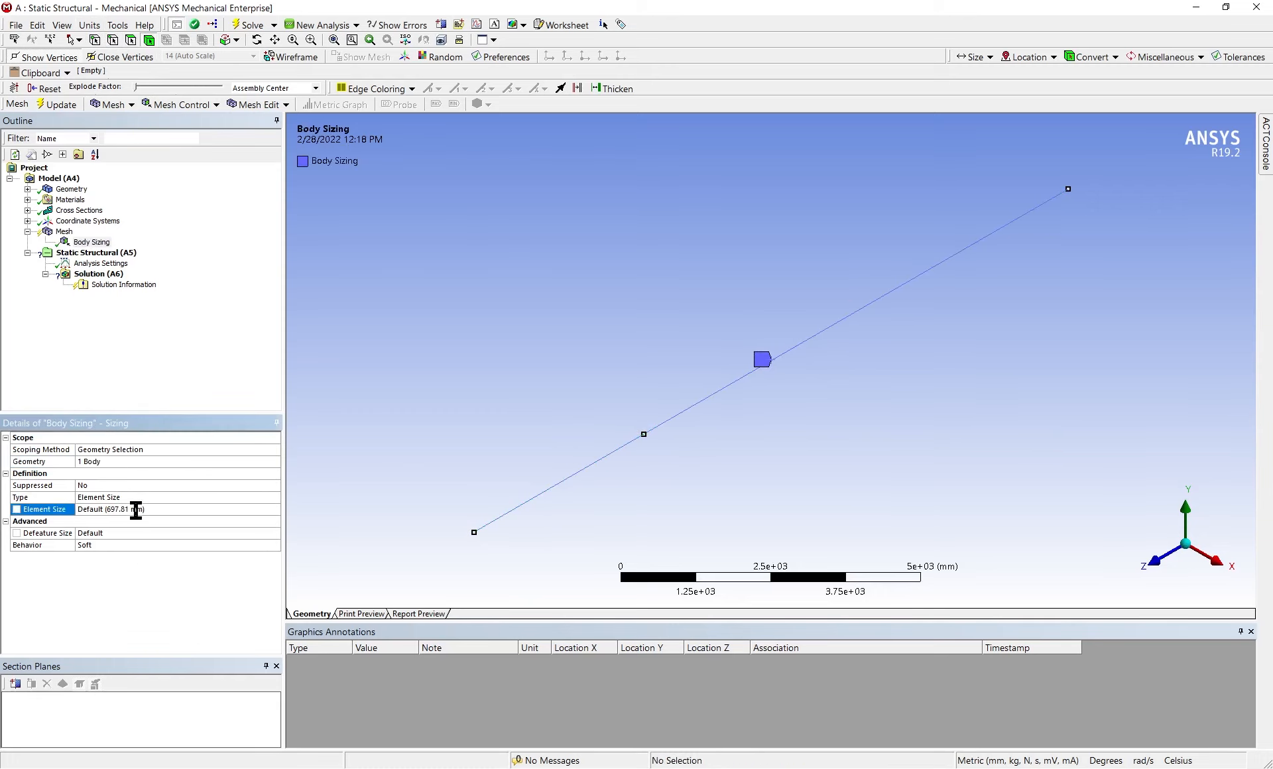
pyautogui.click(138, 510)
pyautogui.write('50')
pyautogui.press('Return')
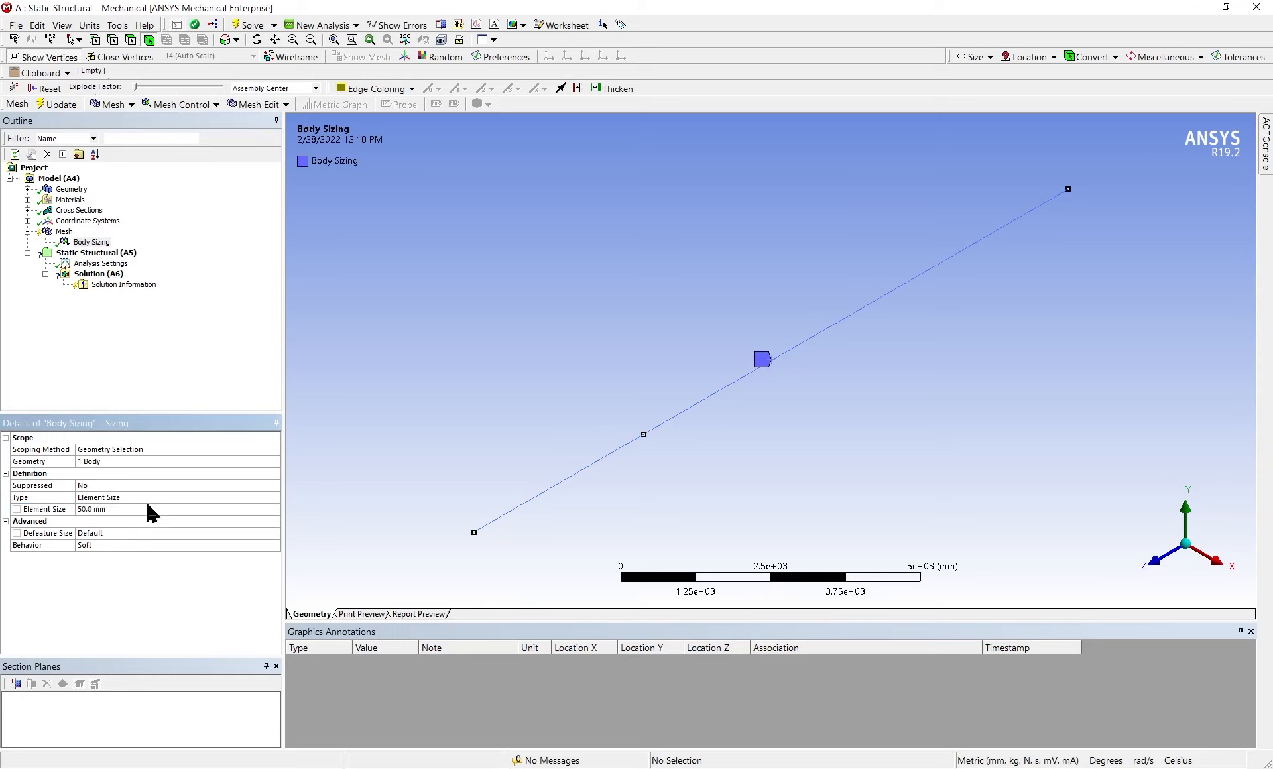
# Update the mesh and inspect the meshed I-beam from another angle
pyautogui.rightClick(67, 233)
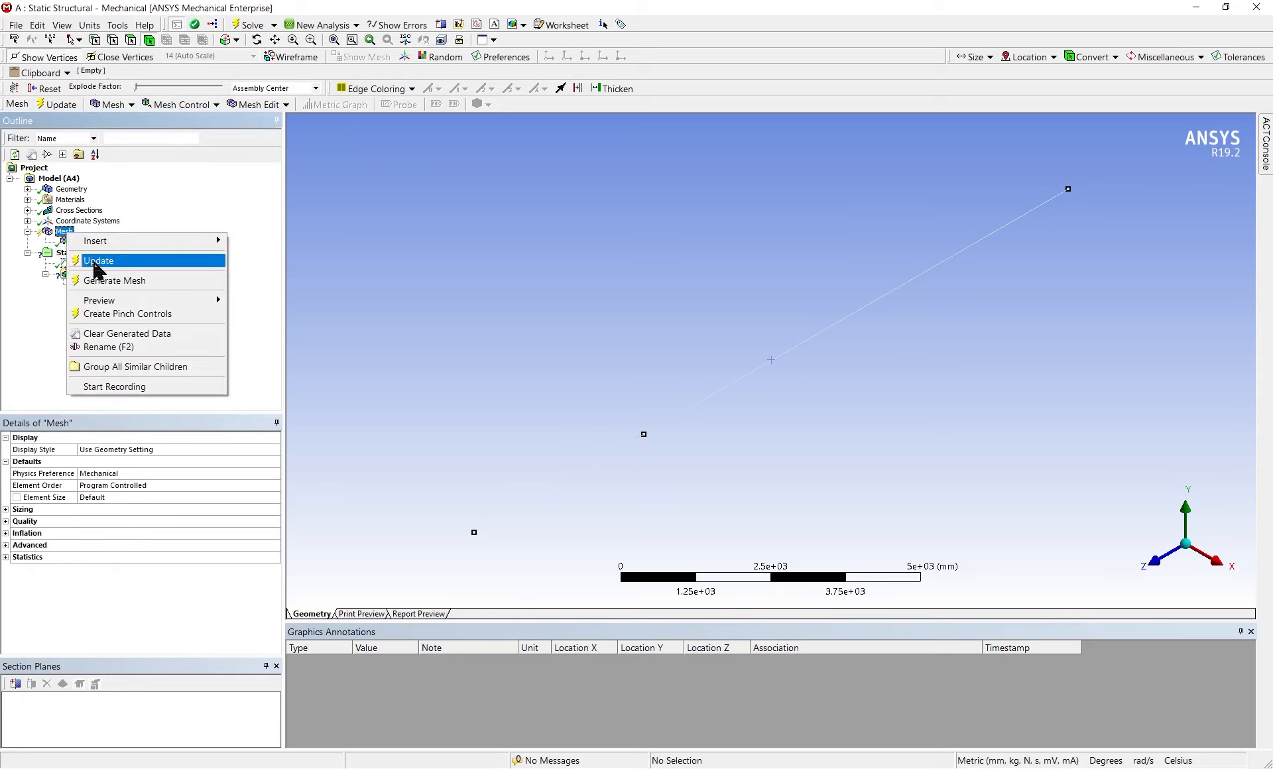
pyautogui.click(103, 260)
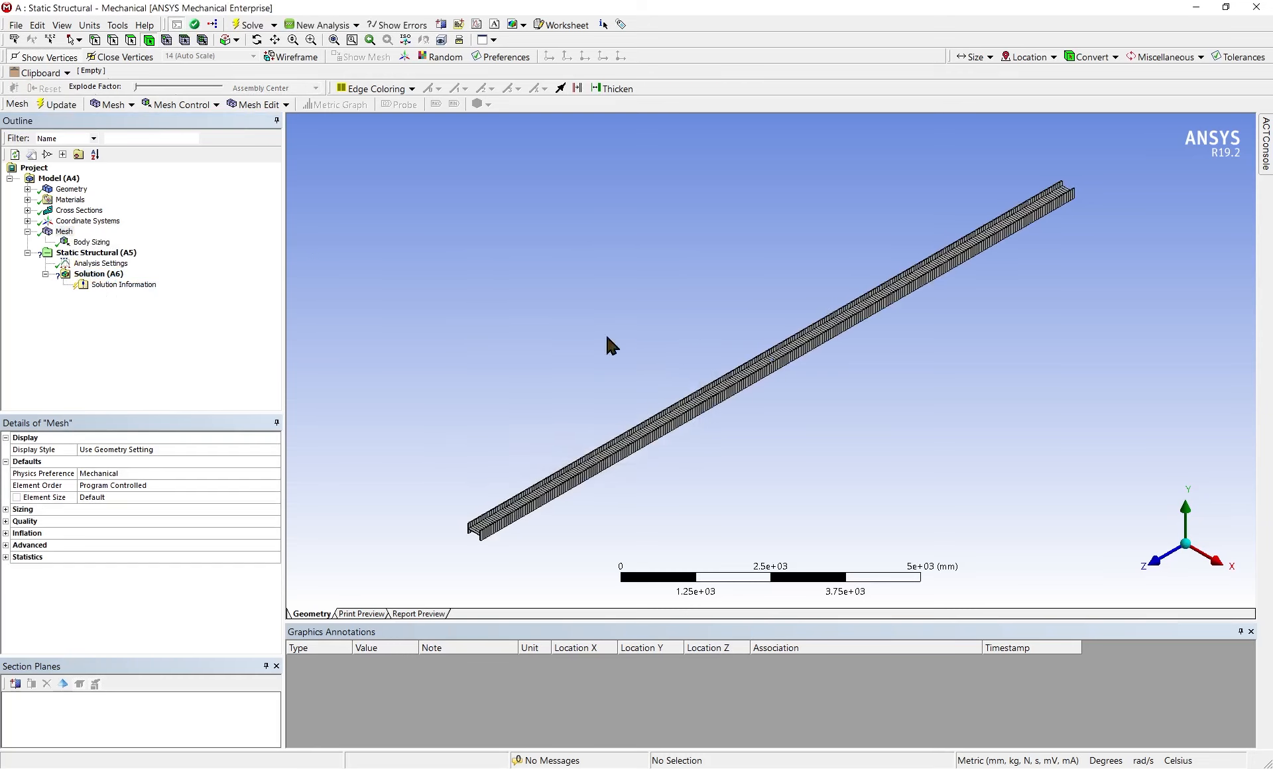
pyautogui.scroll(-2, 860, 421)
pyautogui.scroll(-1, 859, 420)
pyautogui.moveTo(858, 420); pyautogui.dragTo(969, 508, button='middle')
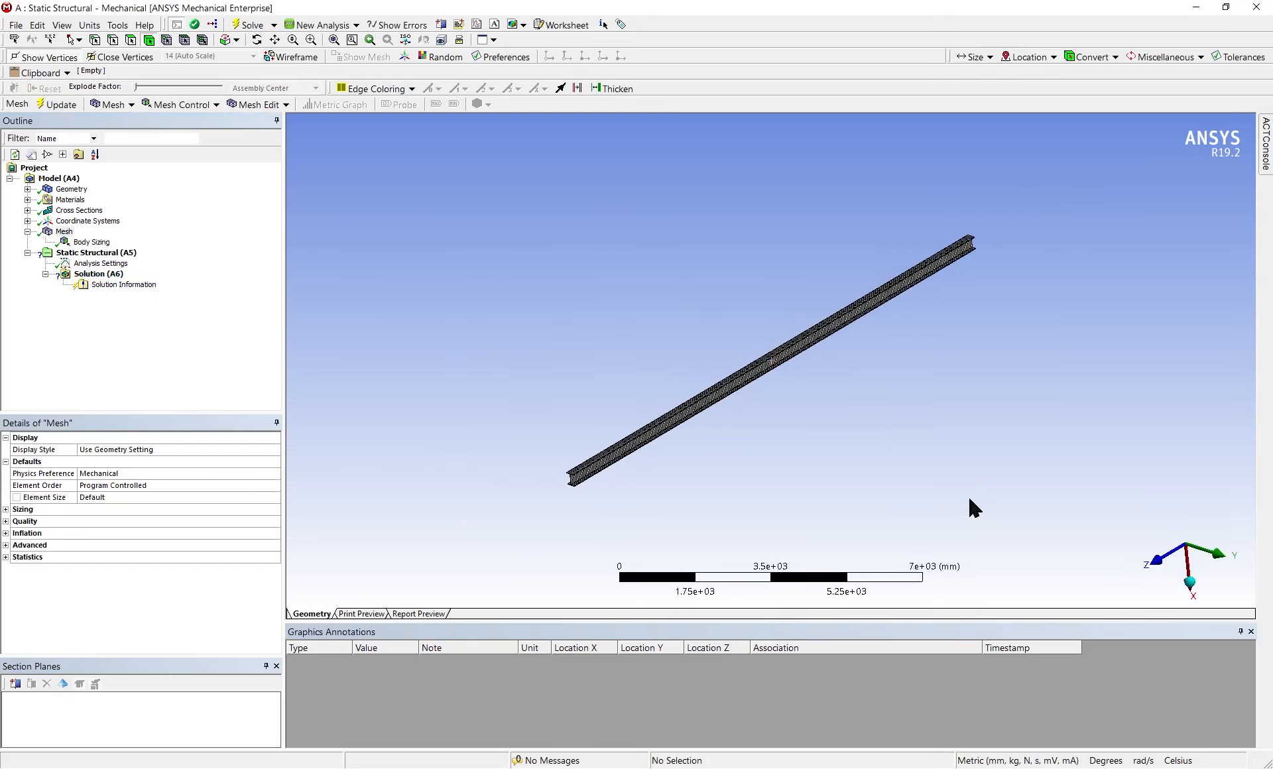
# Insert a Fixed Support under Static Structural and scope it to the free end vertex of the 10 m segment
pyautogui.click(104, 257)
pyautogui.rightClick(107, 258)
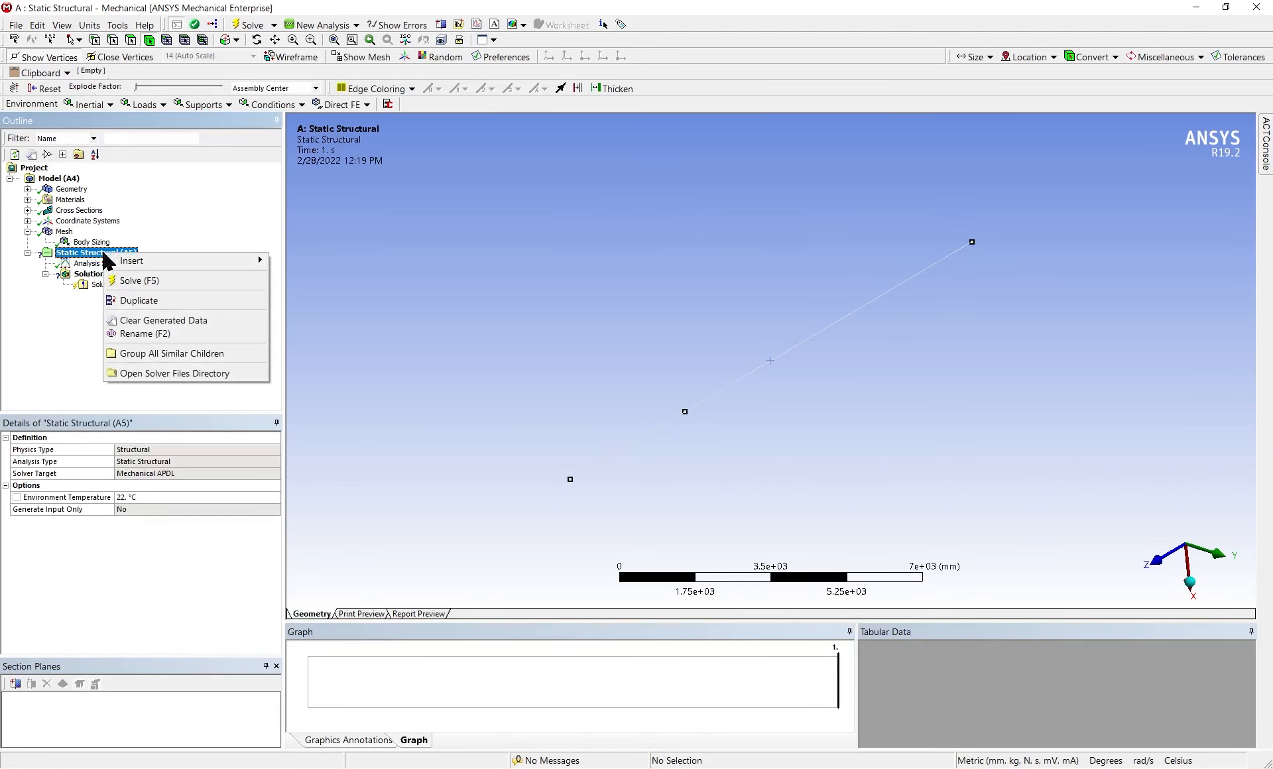
pyautogui.moveTo(134, 264)
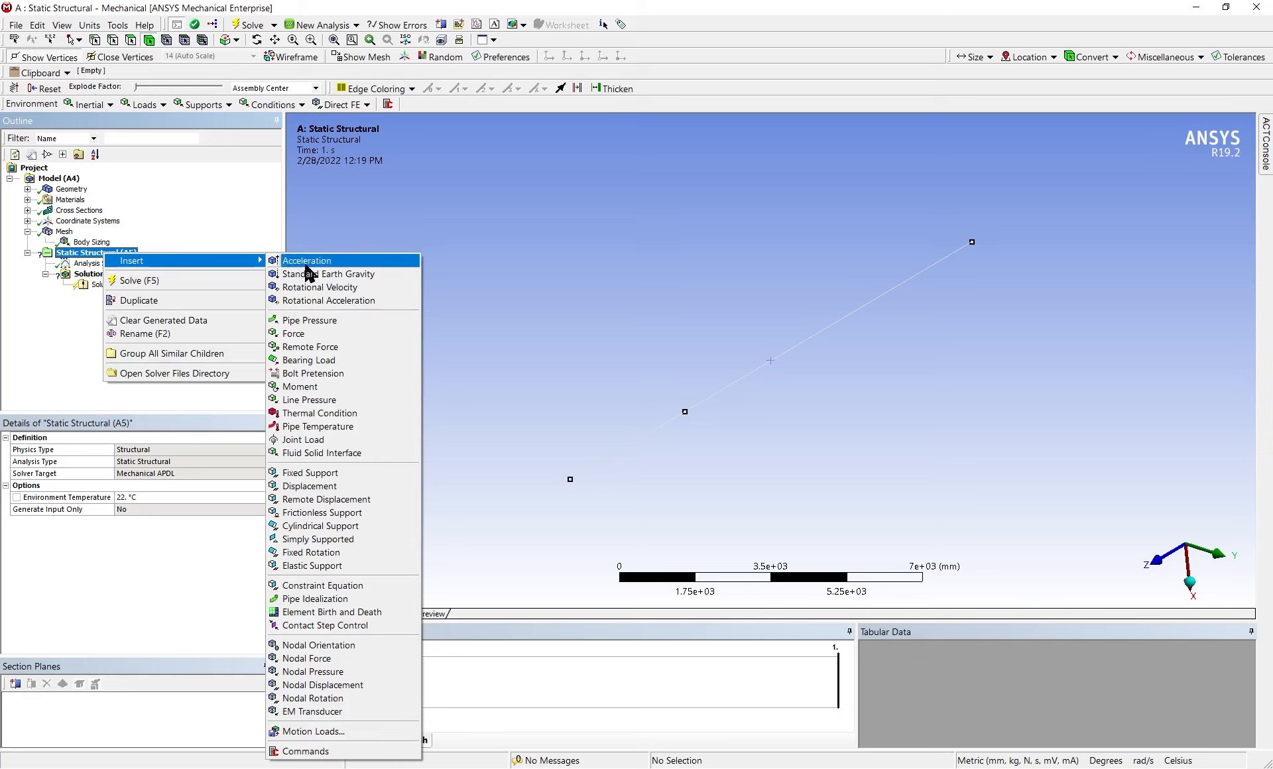
pyautogui.click(331, 474)
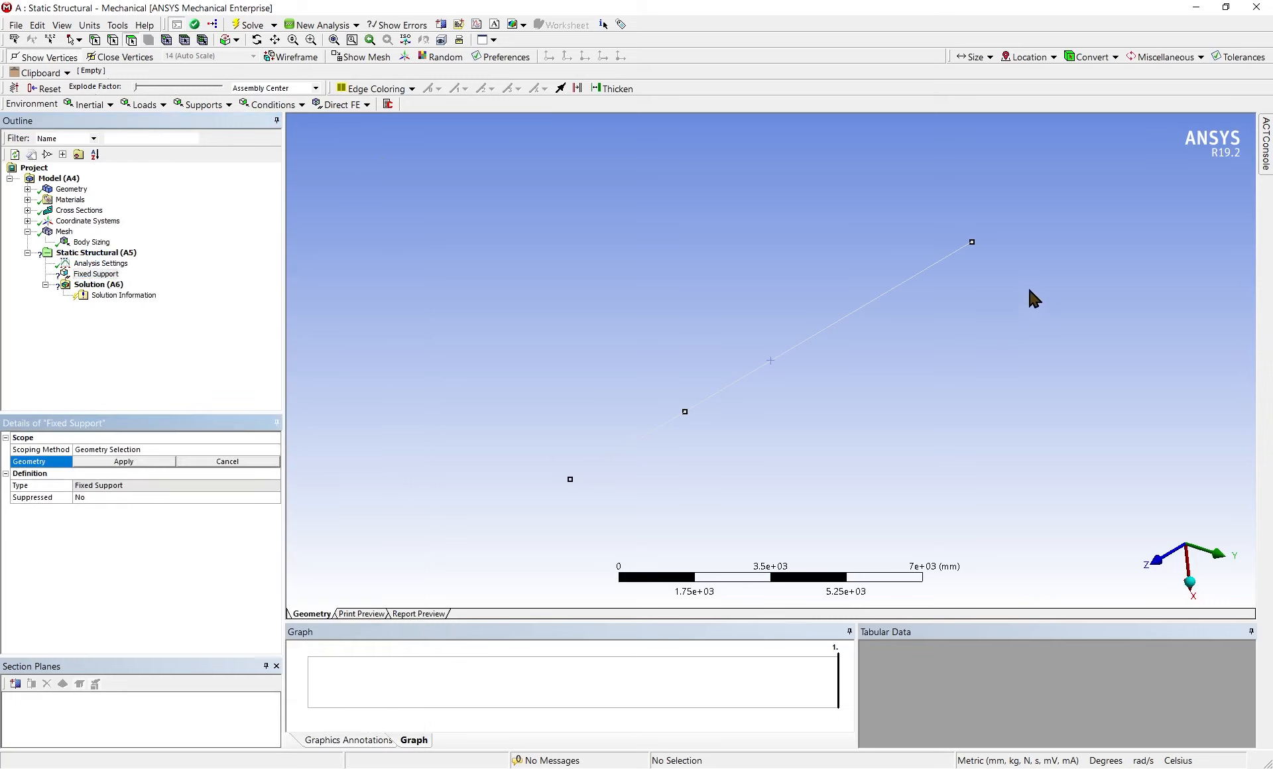
pyautogui.moveTo(1033, 299); pyautogui.dragTo(936, 423, button='middle')
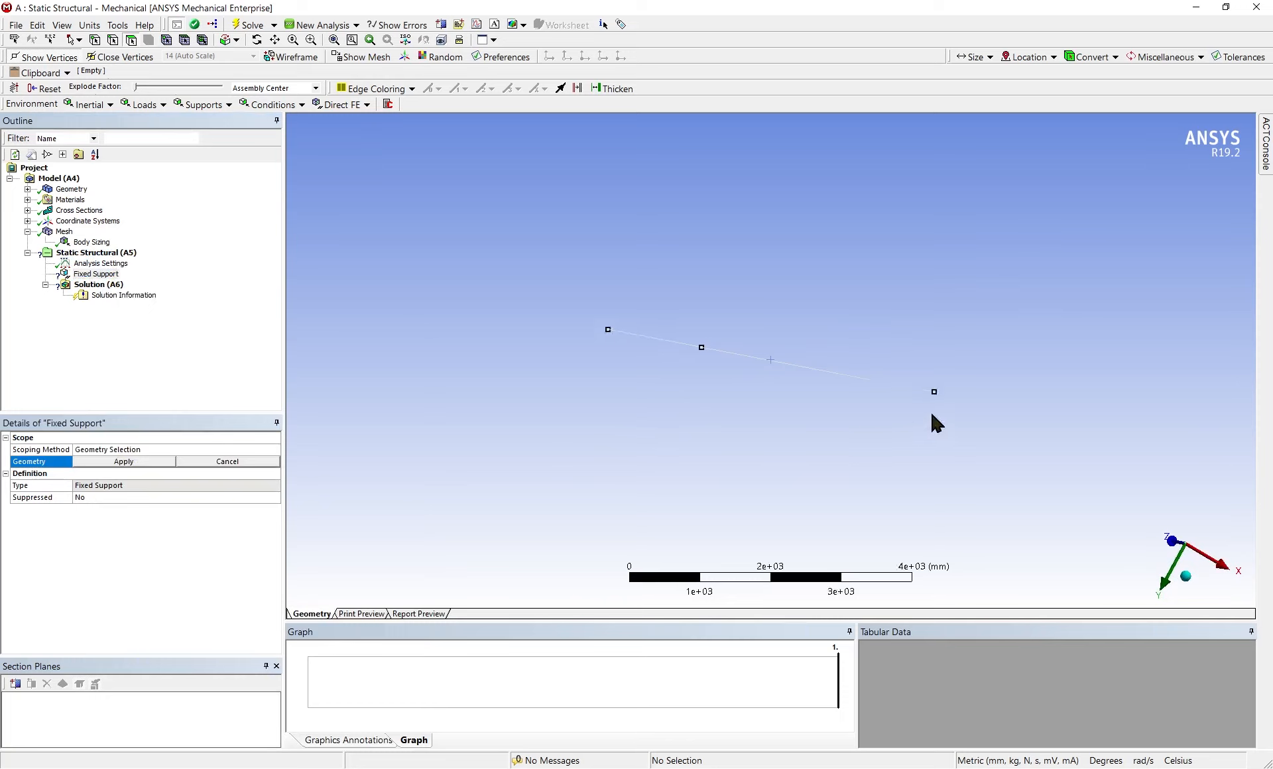
pyautogui.scroll(3, 942, 425)
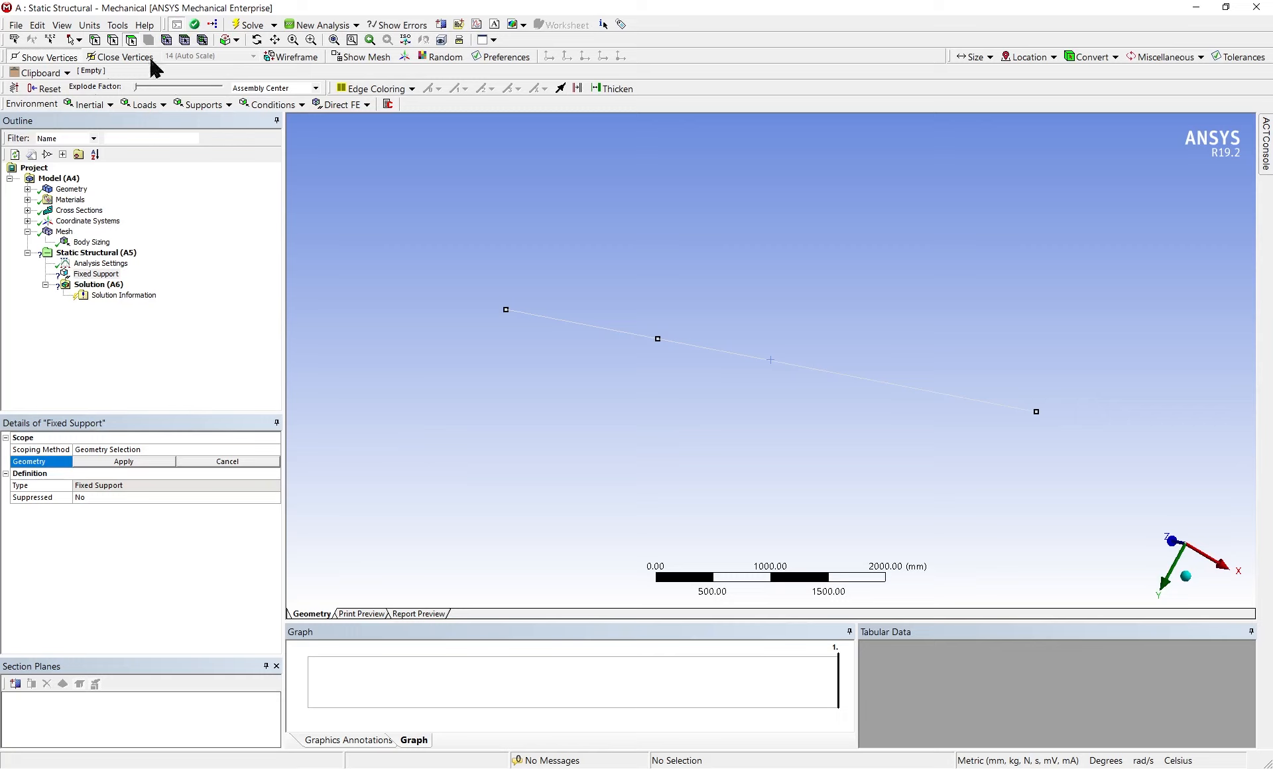
pyautogui.click(94, 40)
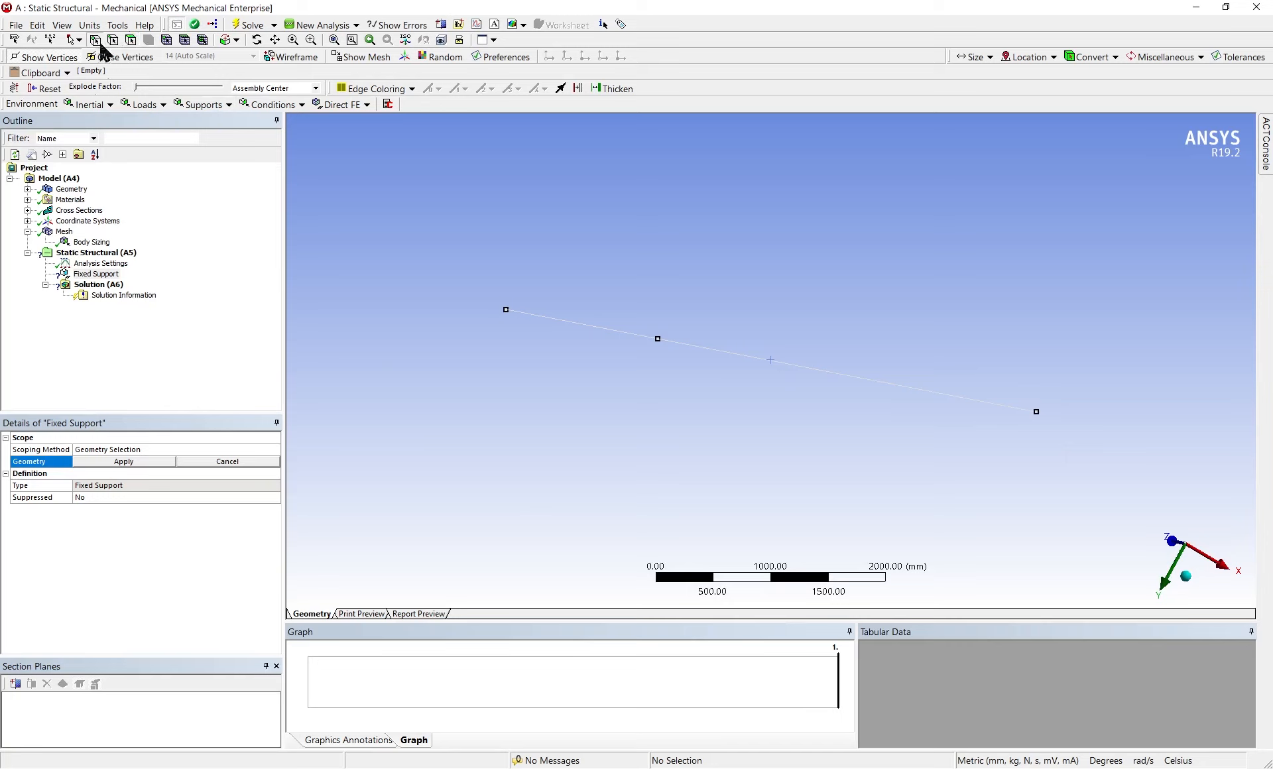
pyautogui.click(1036, 412)
pyautogui.click(131, 461)
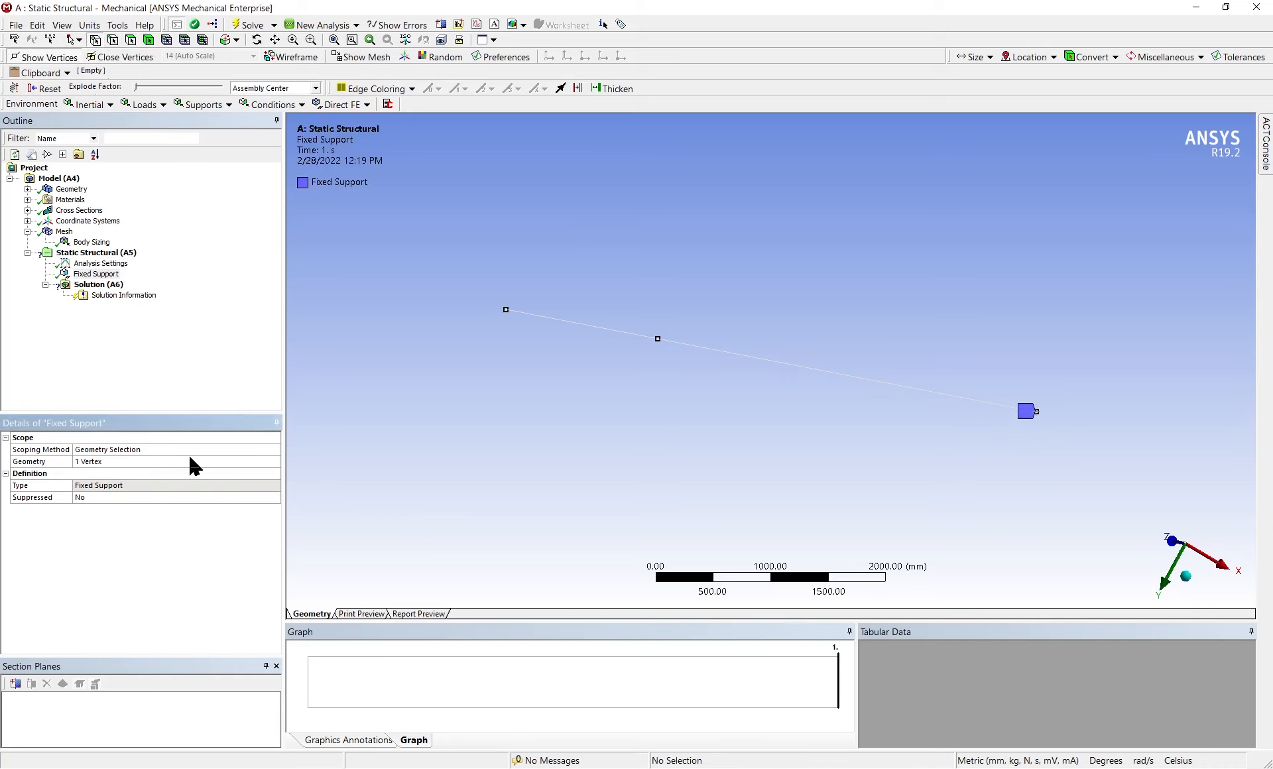
# Insert a Displacement under Static Structural and check the meshed I-beam's orientation against the global axes
pyautogui.click(99, 253)
pyautogui.rightClick(101, 254)
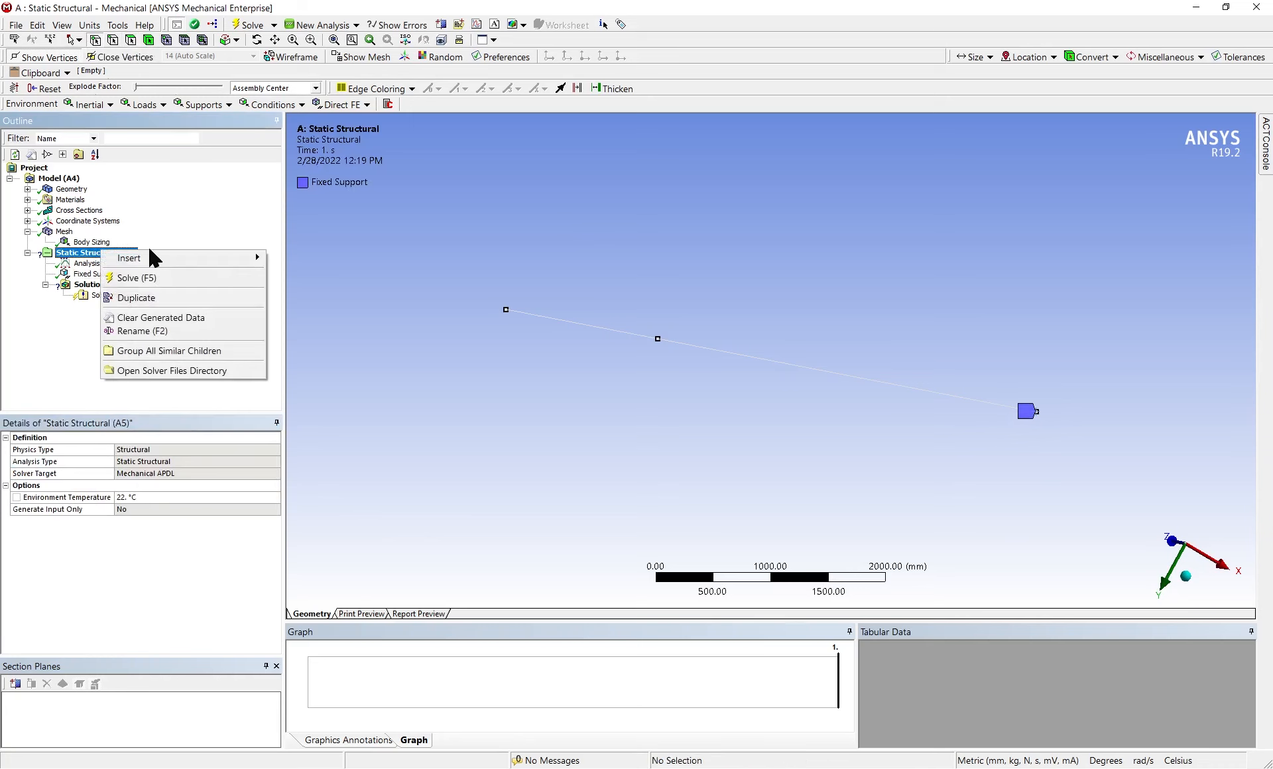
pyautogui.moveTo(154, 262)
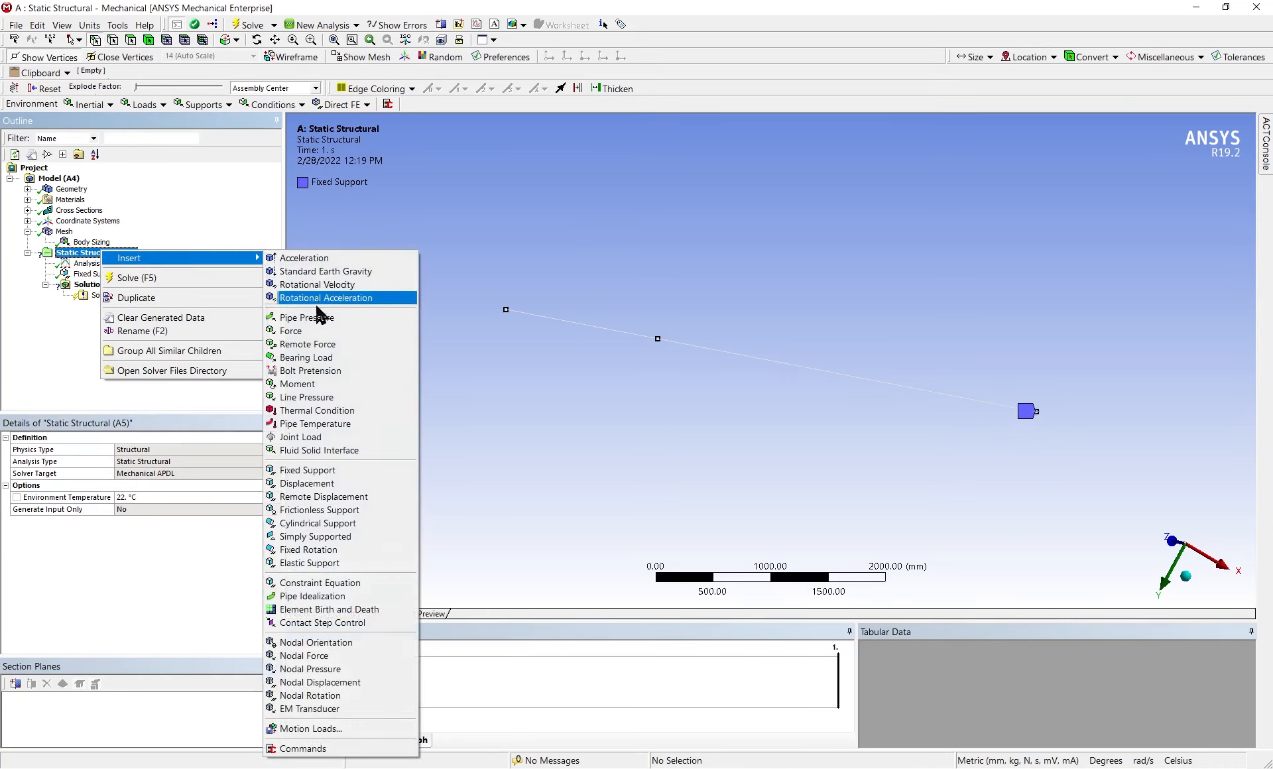
pyautogui.click(337, 483)
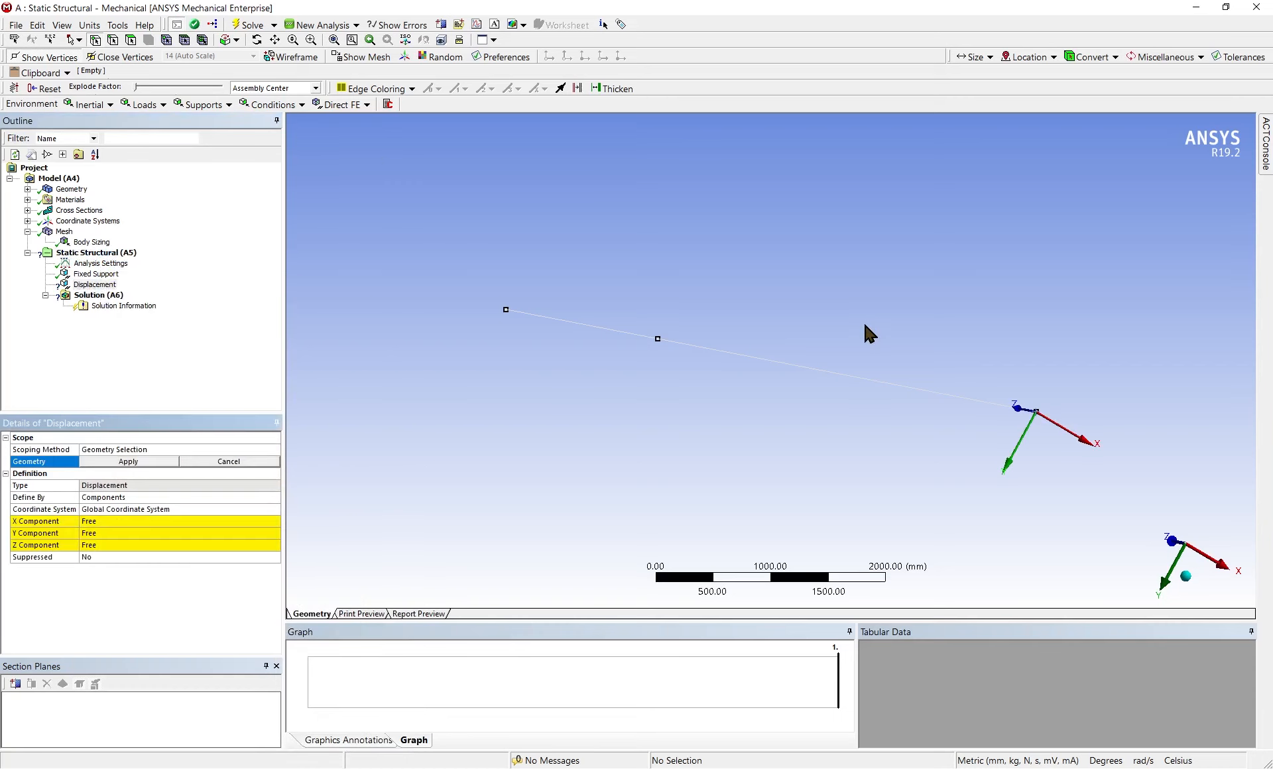
pyautogui.moveTo(827, 398); pyautogui.dragTo(929, 216, button='middle')
pyautogui.scroll(-5, 796, 324)
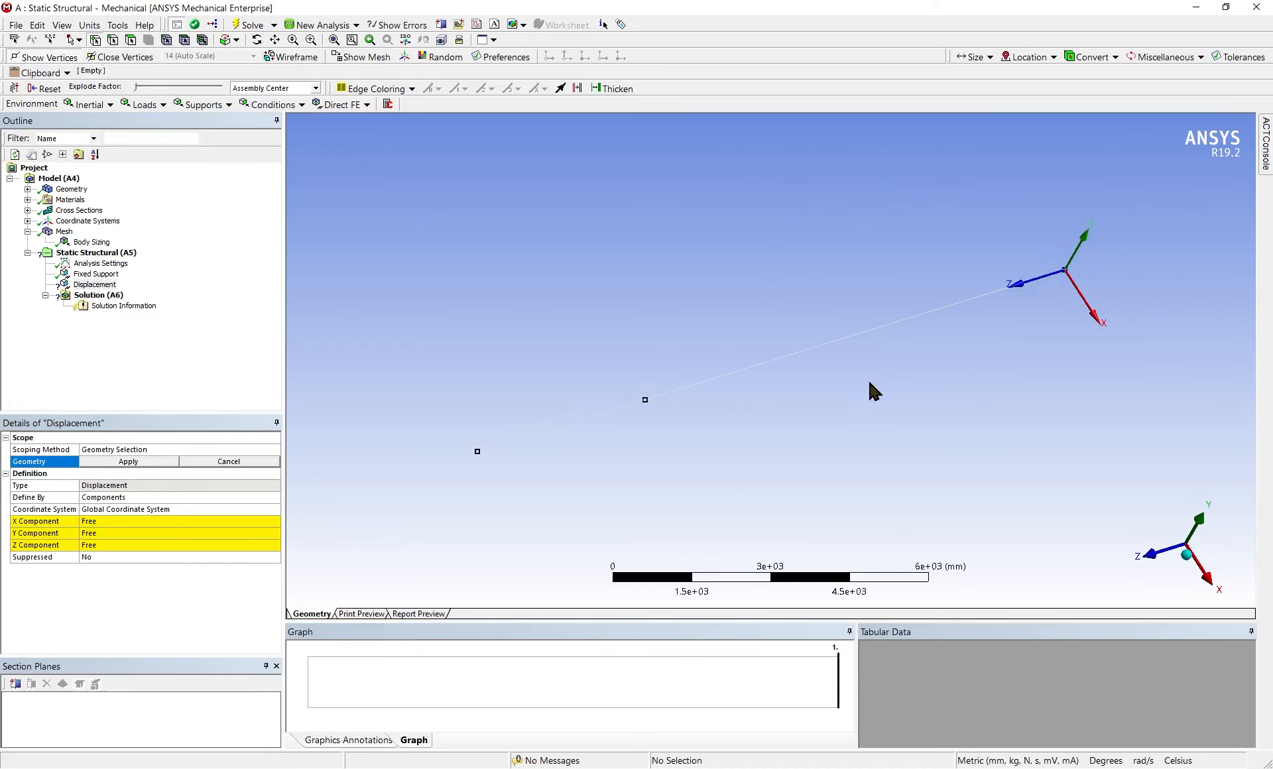
pyautogui.click(64, 231)
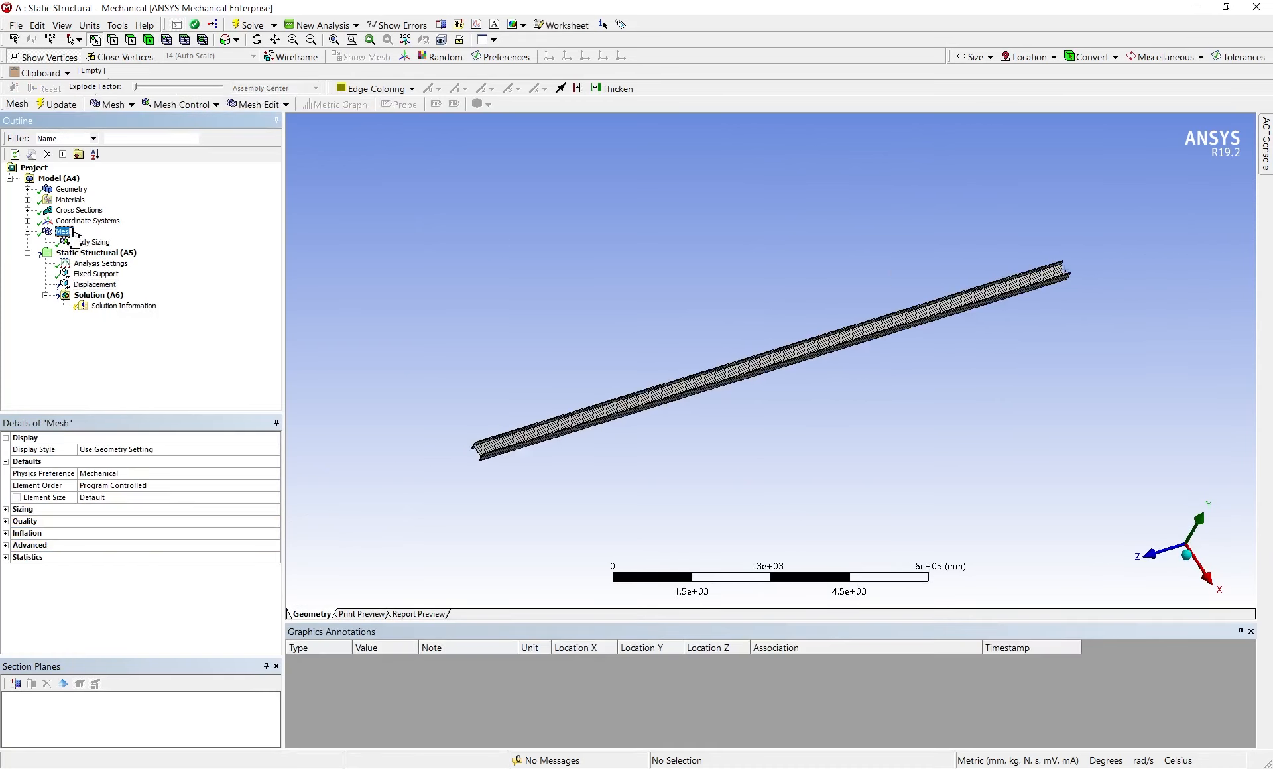
pyautogui.moveTo(491, 352); pyautogui.dragTo(746, 339, button='middle')
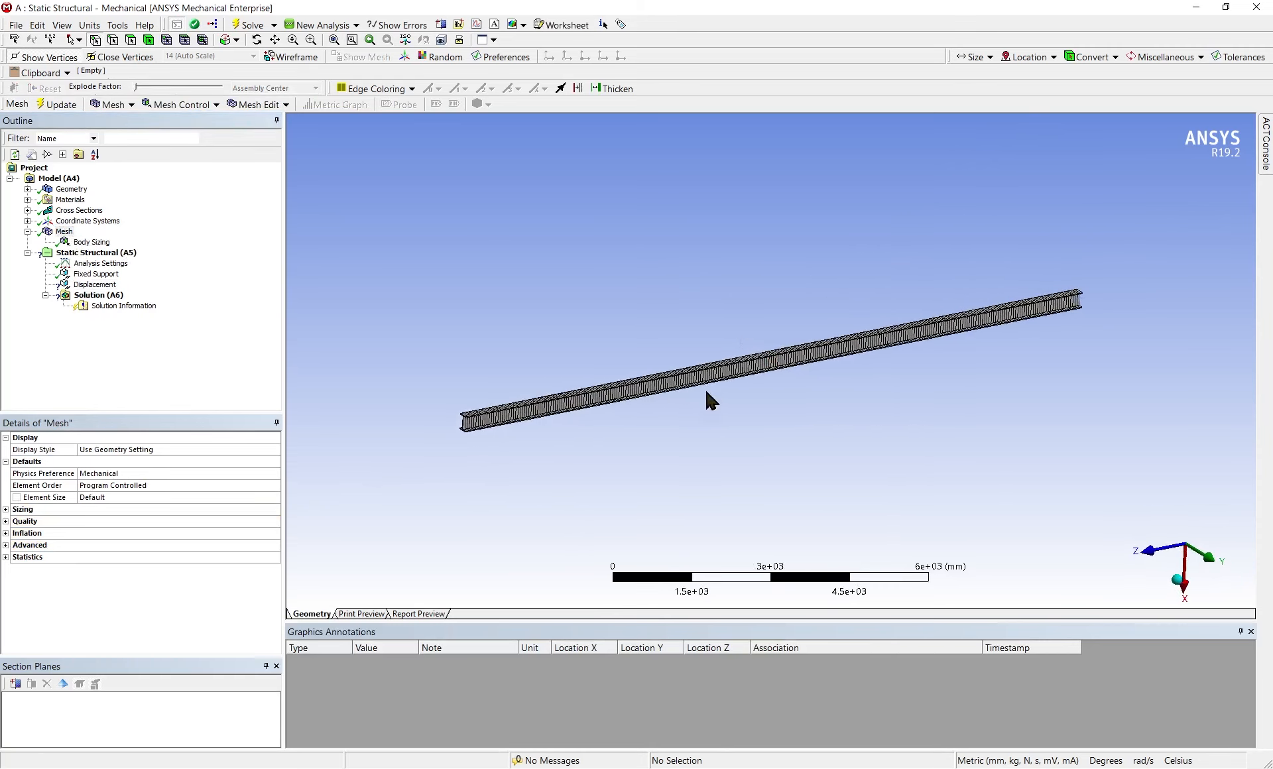
pyautogui.click(96, 285)
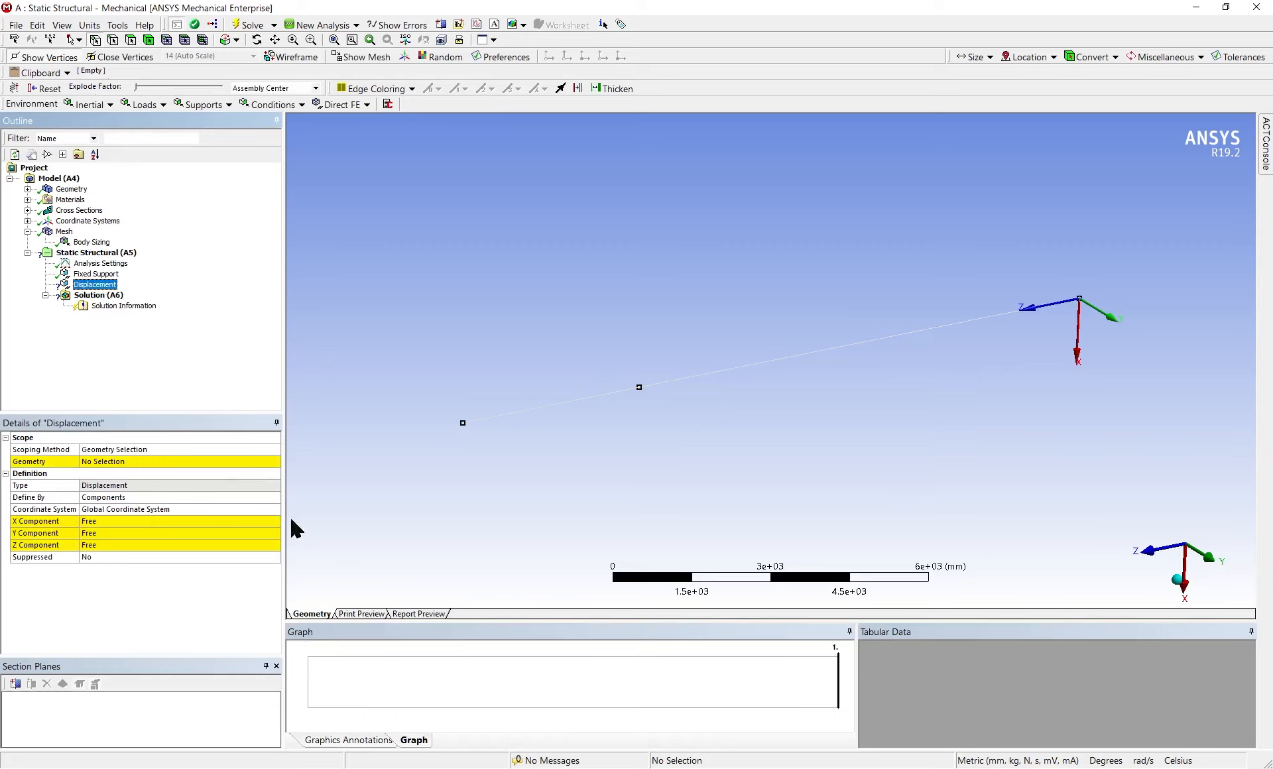
# Set the displacement's X component to 0 mm and scope it to the vertex between the 10 m and 4 m segments
pyautogui.click(102, 521)
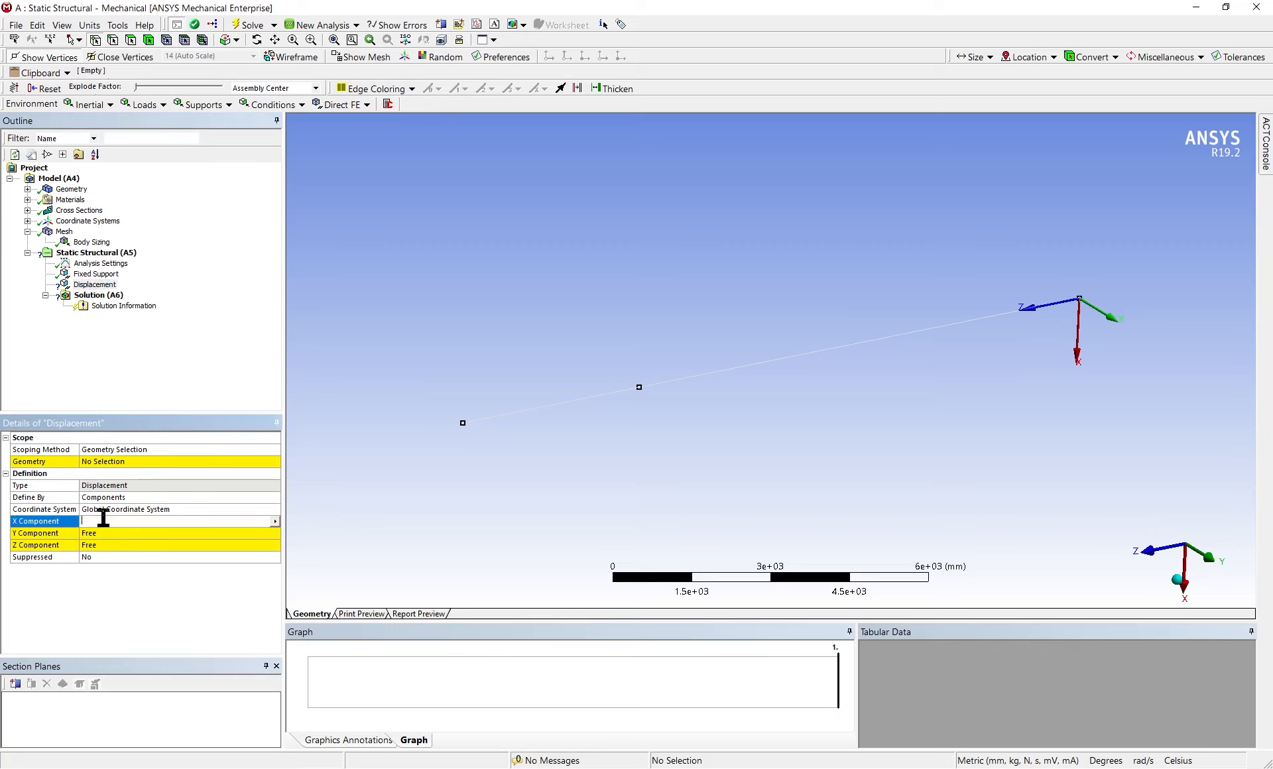
pyautogui.write('0')
pyautogui.press('Return')
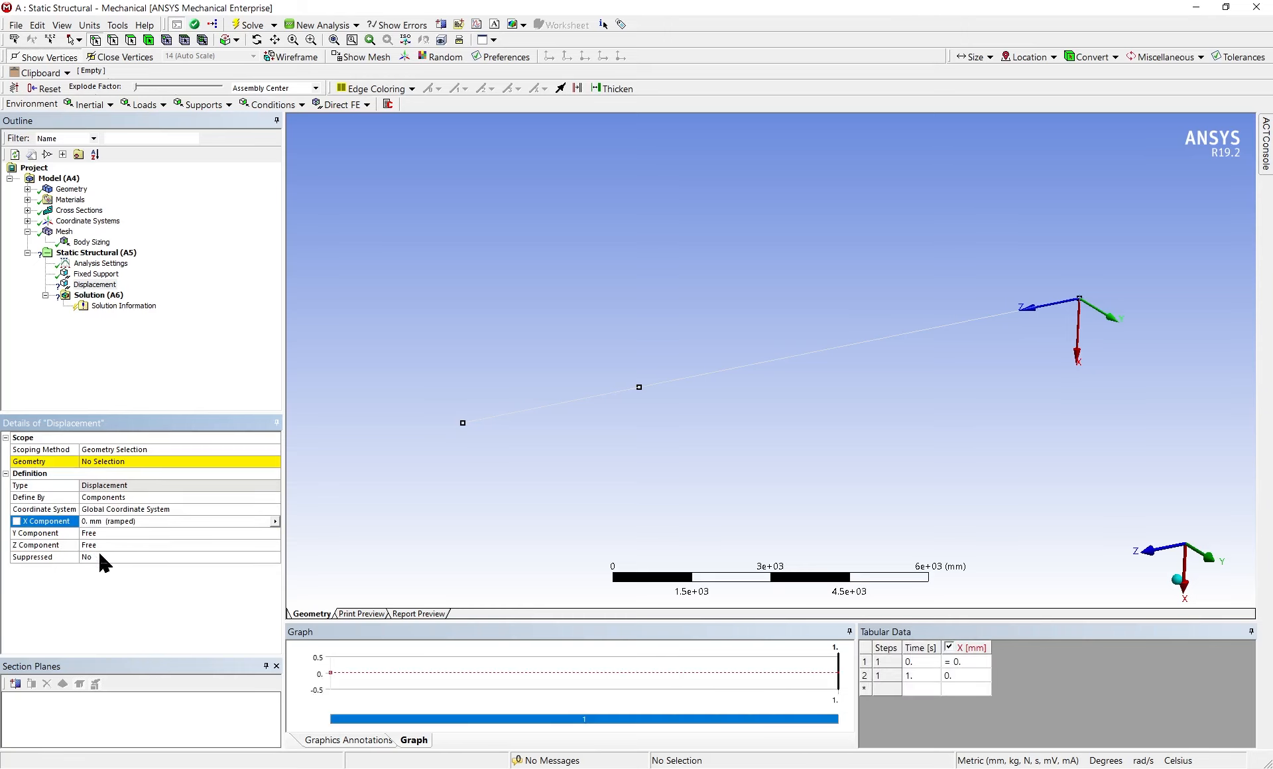
pyautogui.click(119, 464)
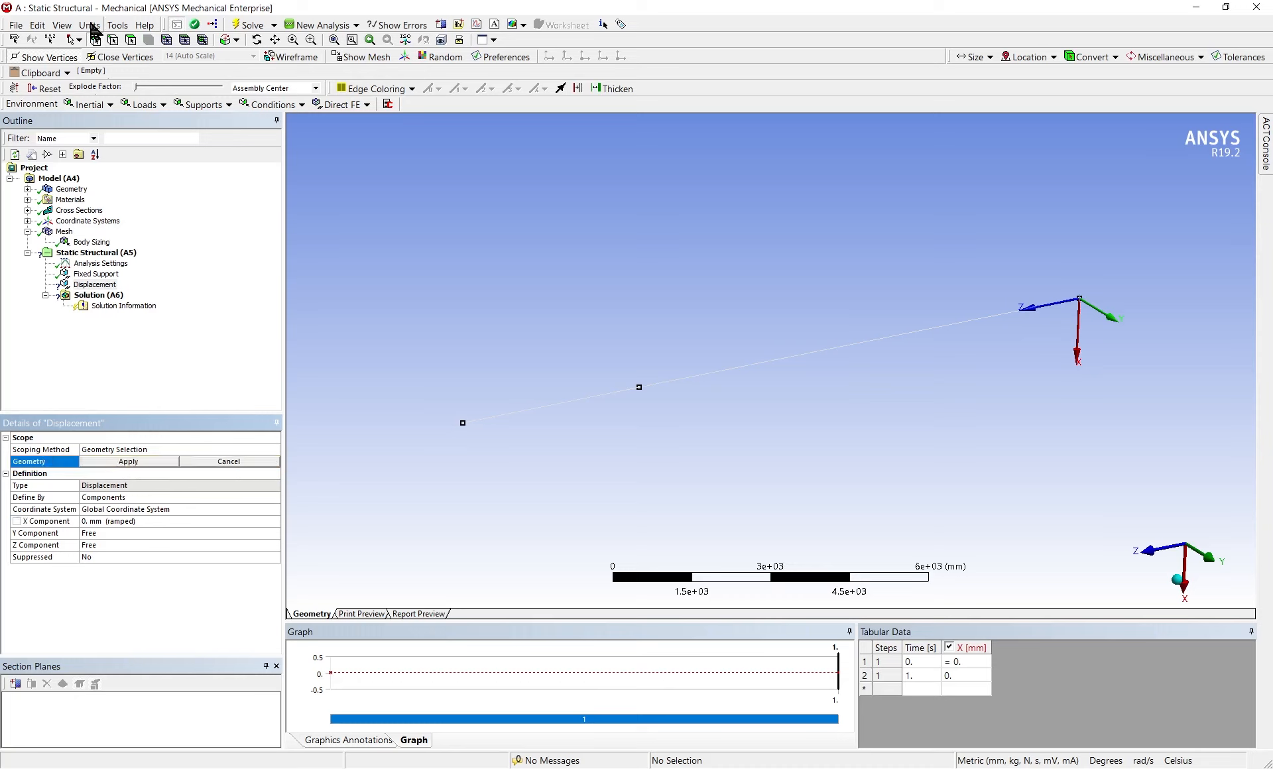
pyautogui.click(98, 41)
pyautogui.click(639, 388)
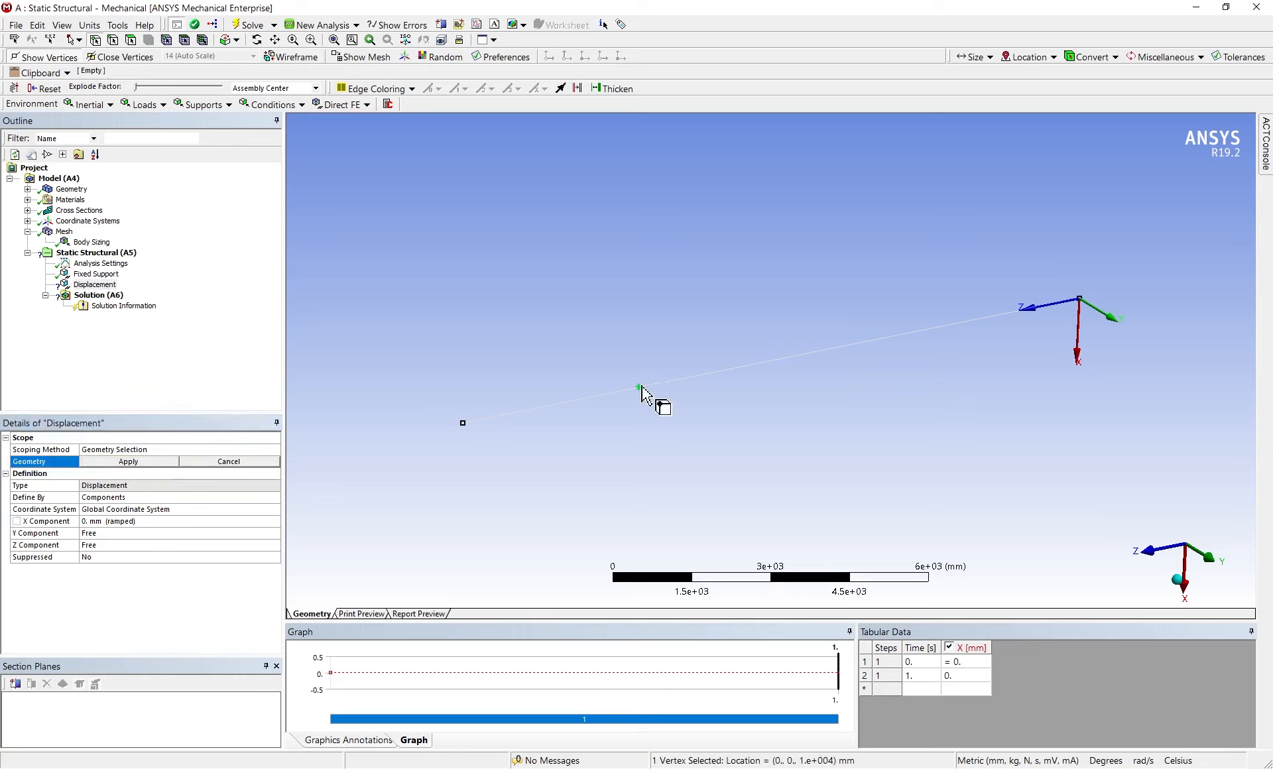
pyautogui.click(109, 461)
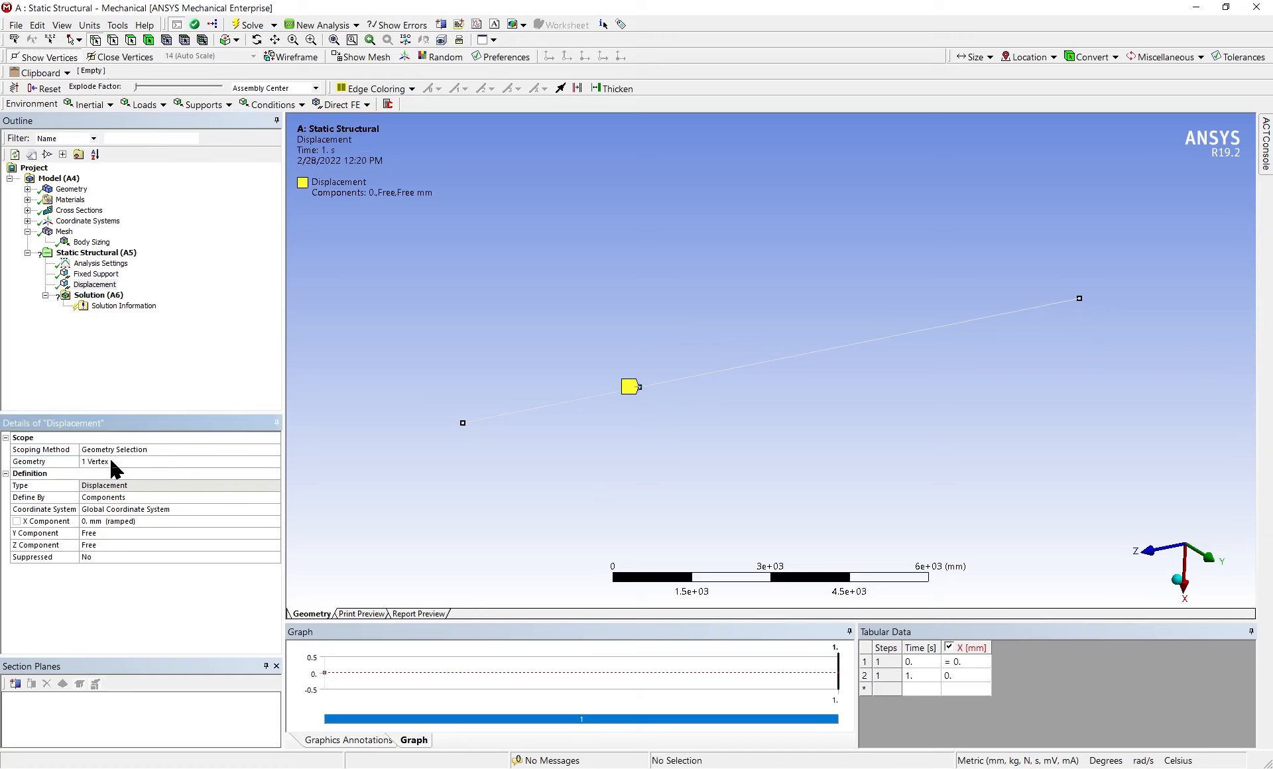
pyautogui.rightClick(83, 253)
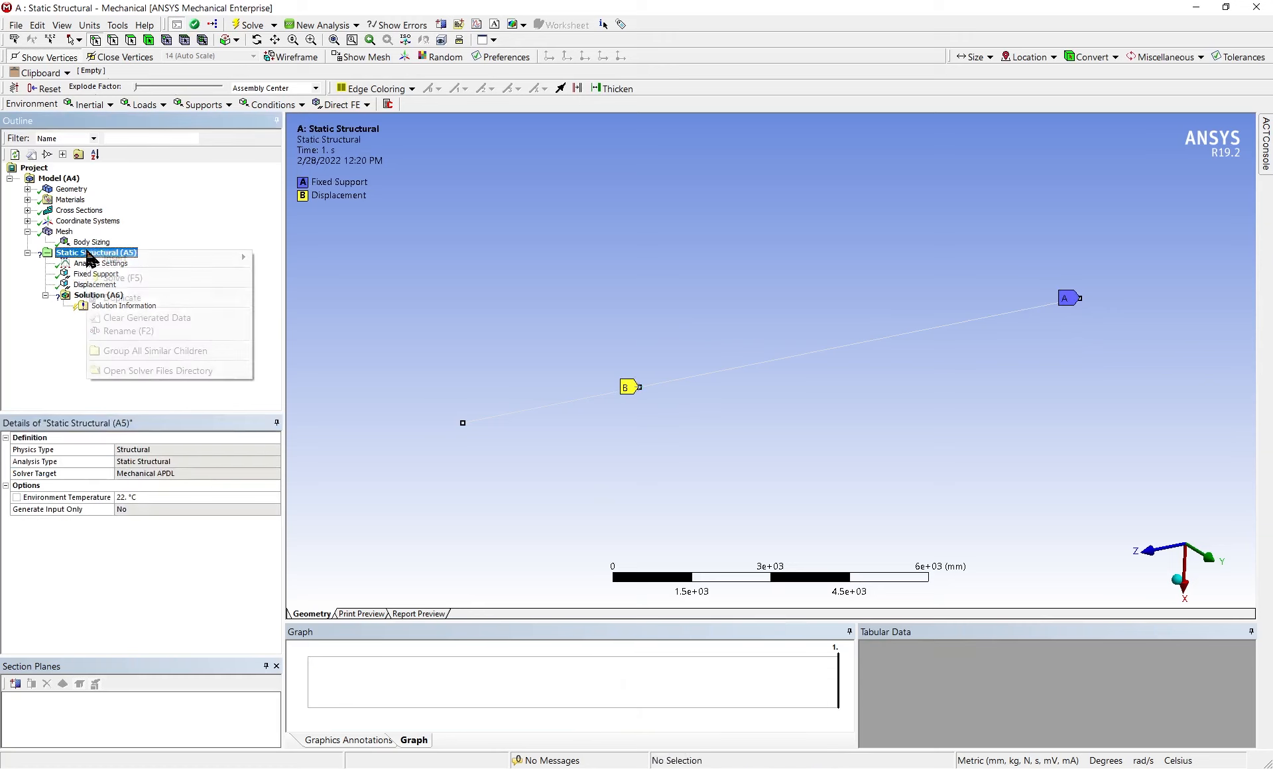
pyautogui.moveTo(137, 262)
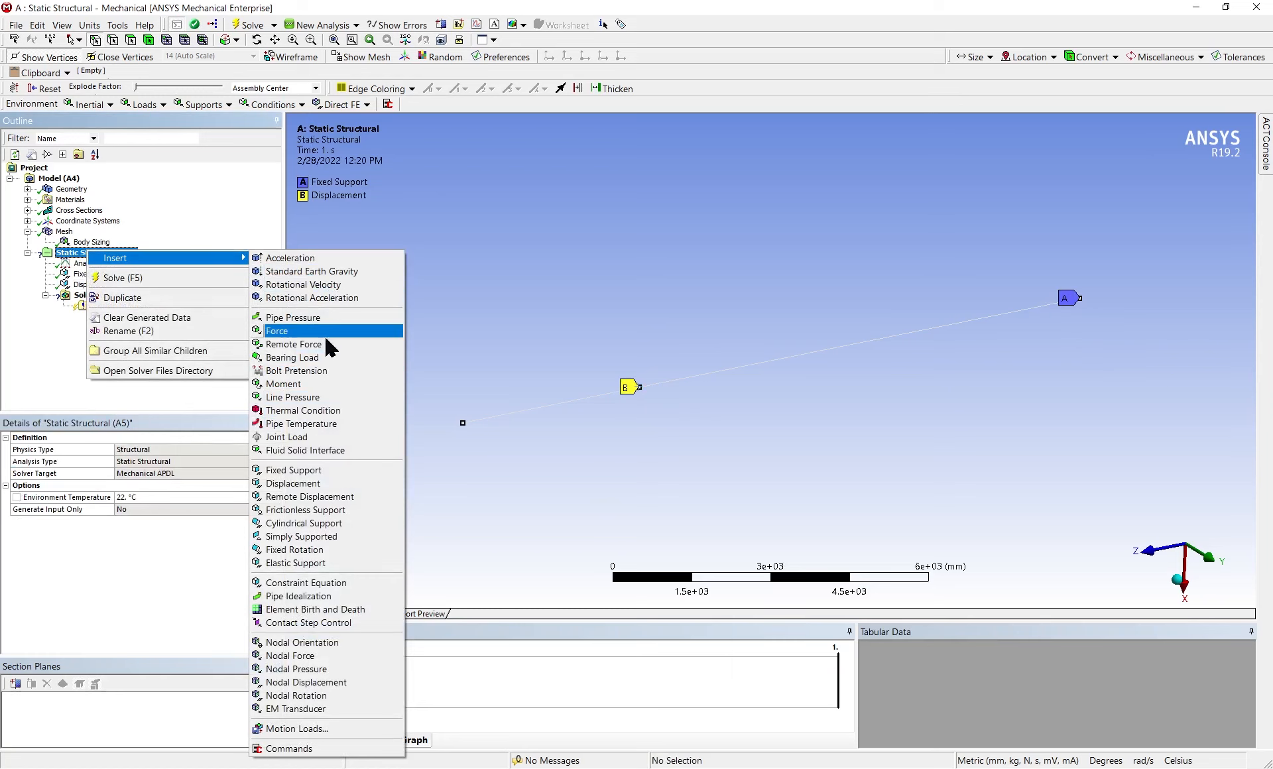
pyautogui.click(332, 399)
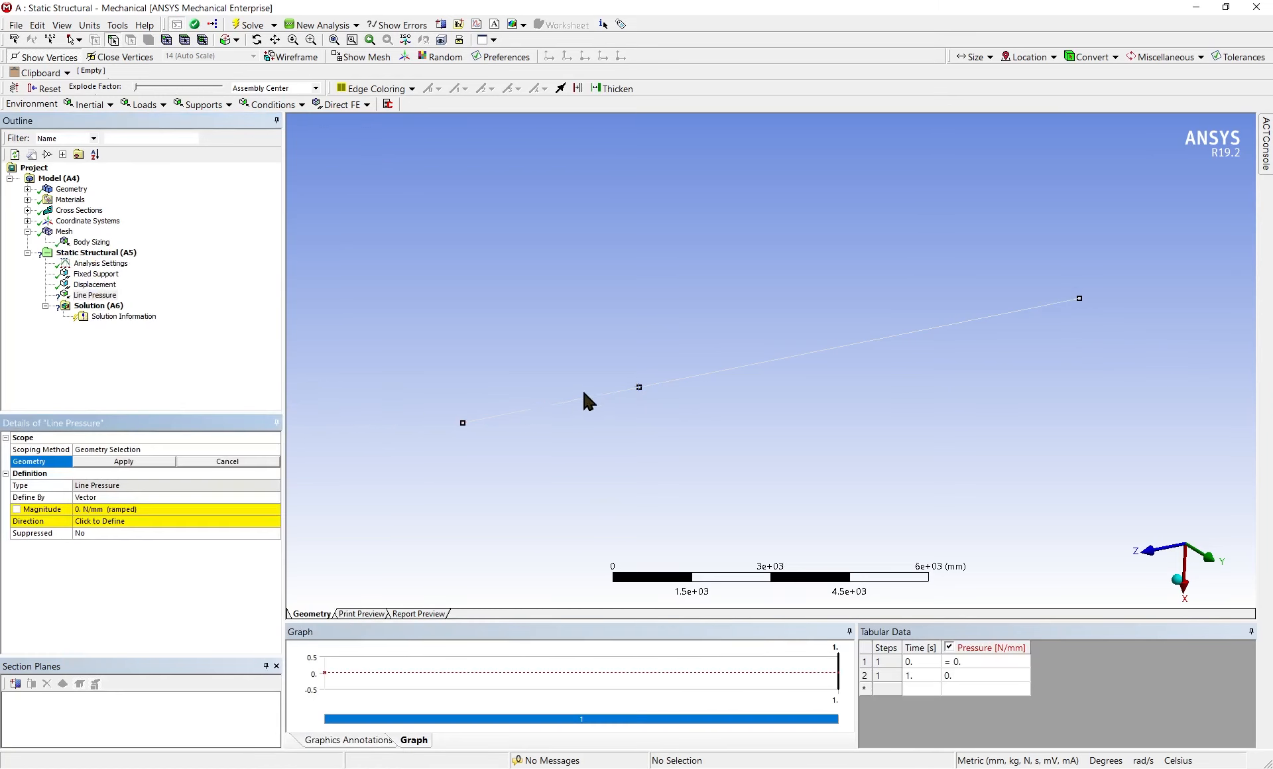
pyautogui.click(85, 298)
pyautogui.press('Delete')
pyautogui.press('Return')
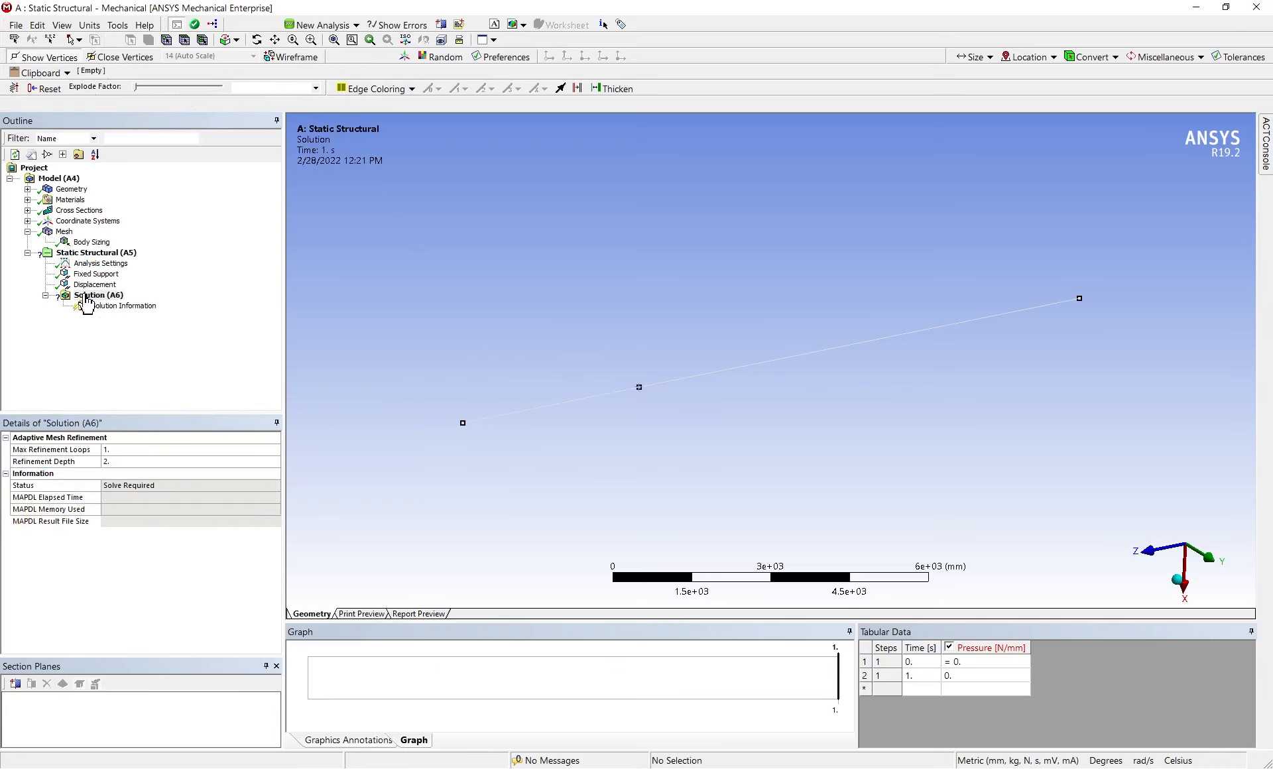
# Insert a Force load under Static Structural
pyautogui.click(98, 243)
pyautogui.rightClick(102, 246)
pyautogui.rightClick(93, 250)
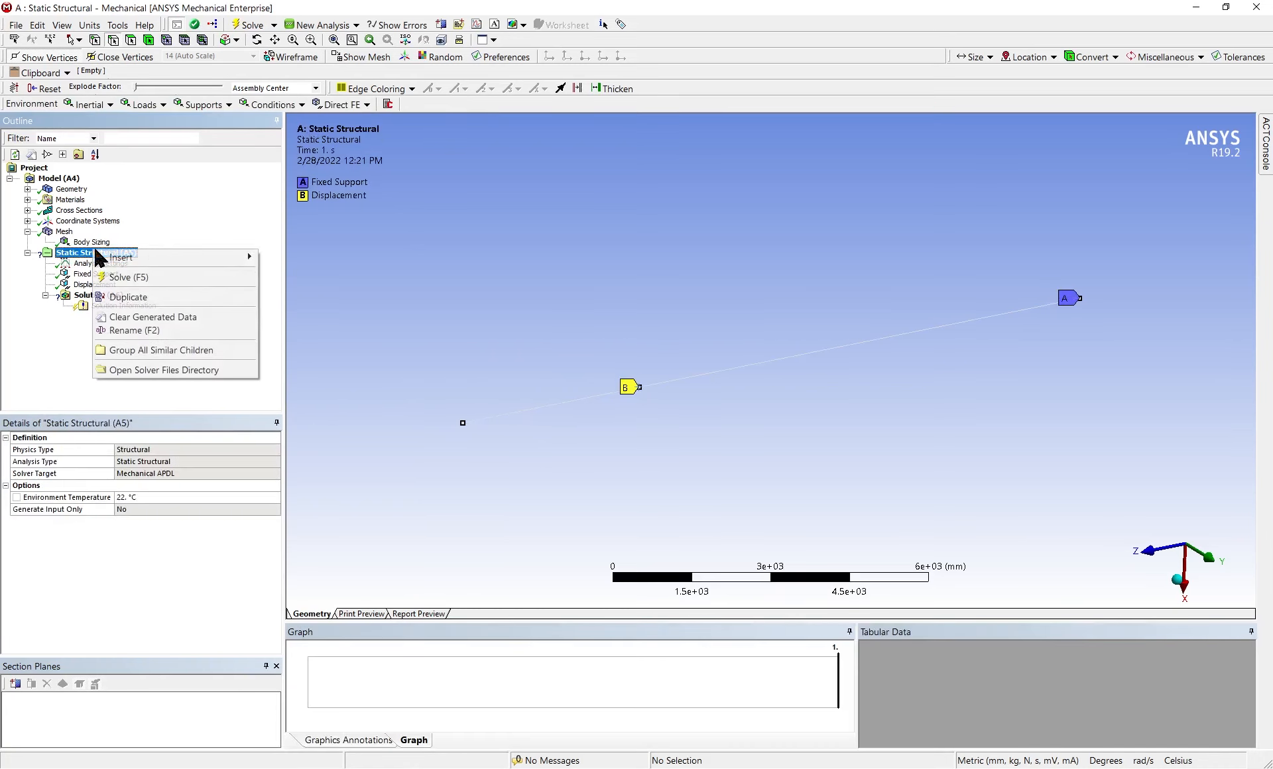
pyautogui.moveTo(199, 256)
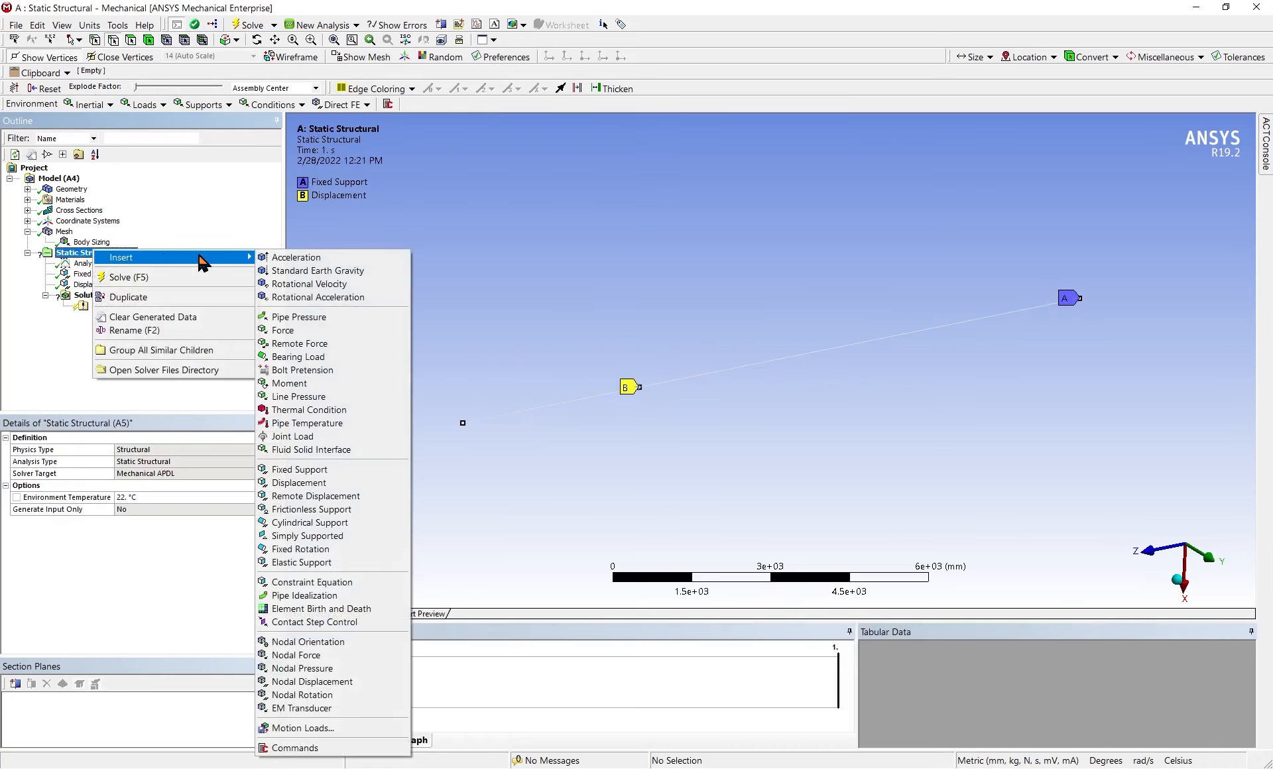
pyautogui.click(318, 330)
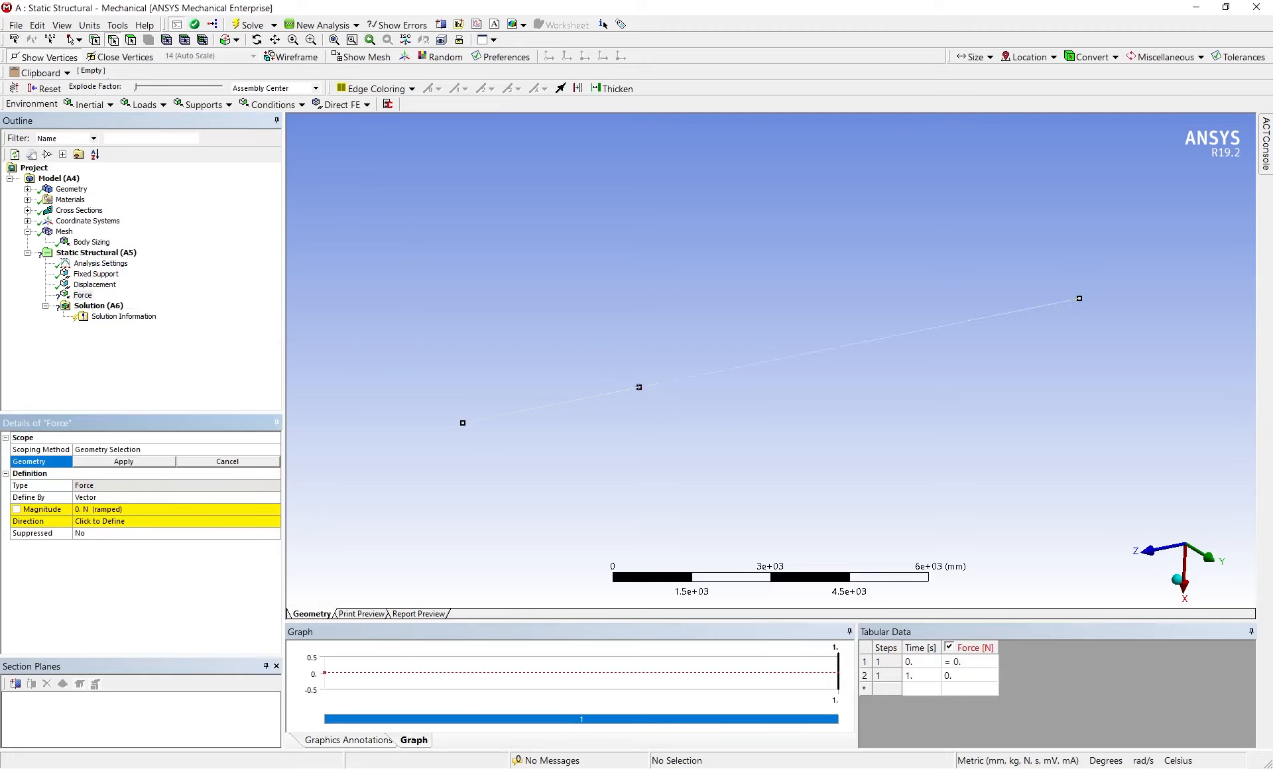
# Open the Windows Calculator, multiply 25000 by 14 to work out the total load, and close it
pyautogui.press('super')
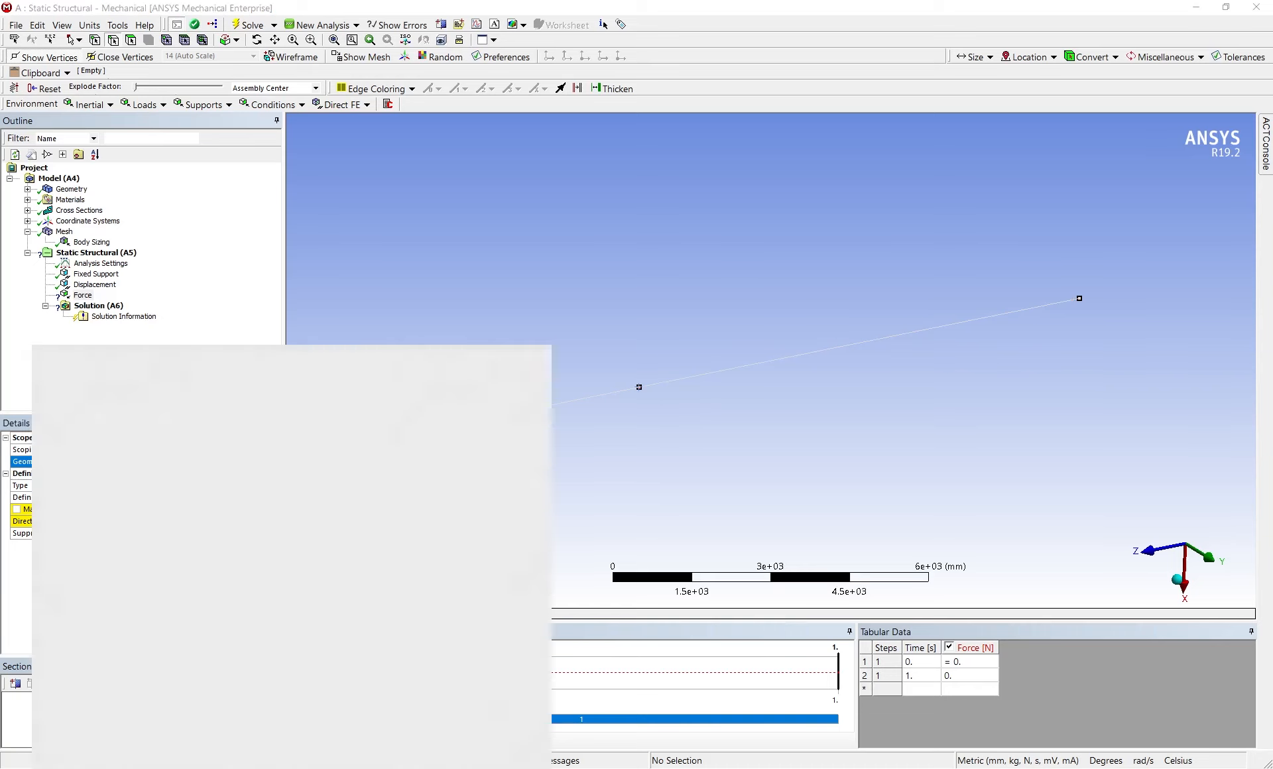
pyautogui.write('calc')
pyautogui.press('Return')
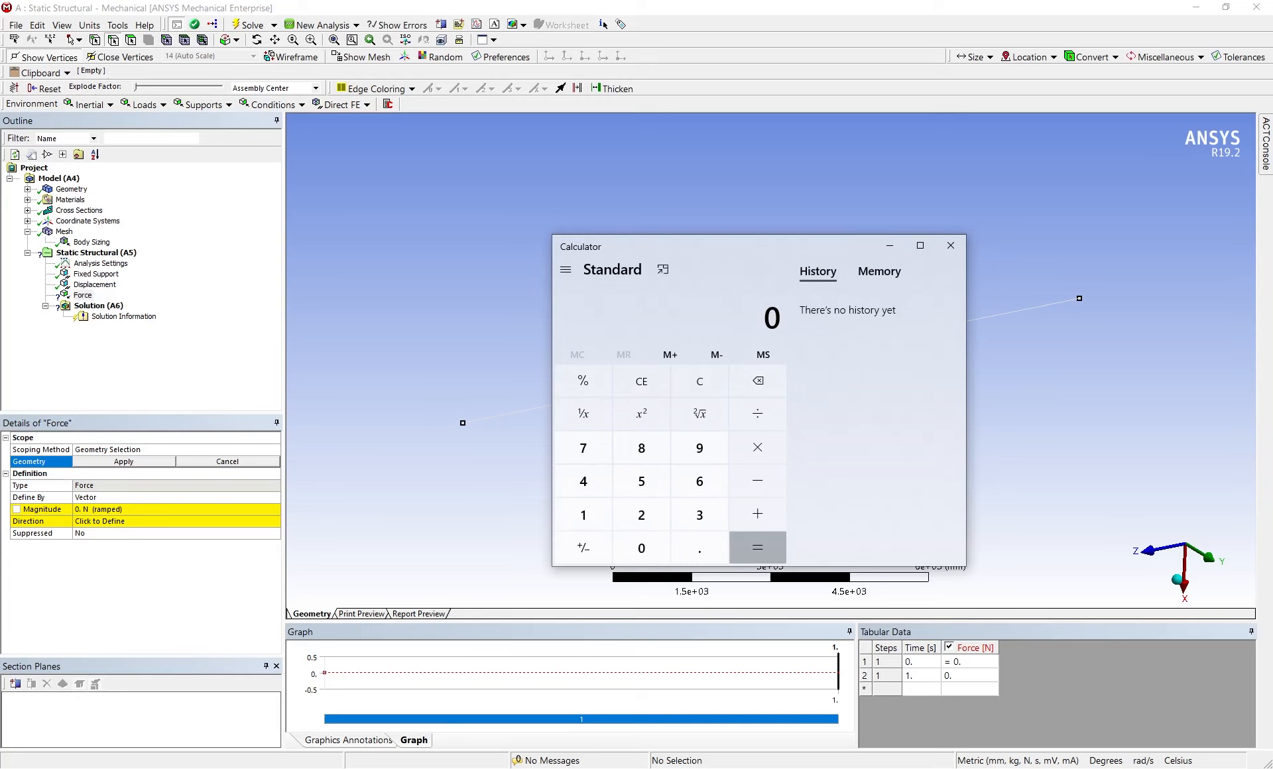
pyautogui.write('25,000')
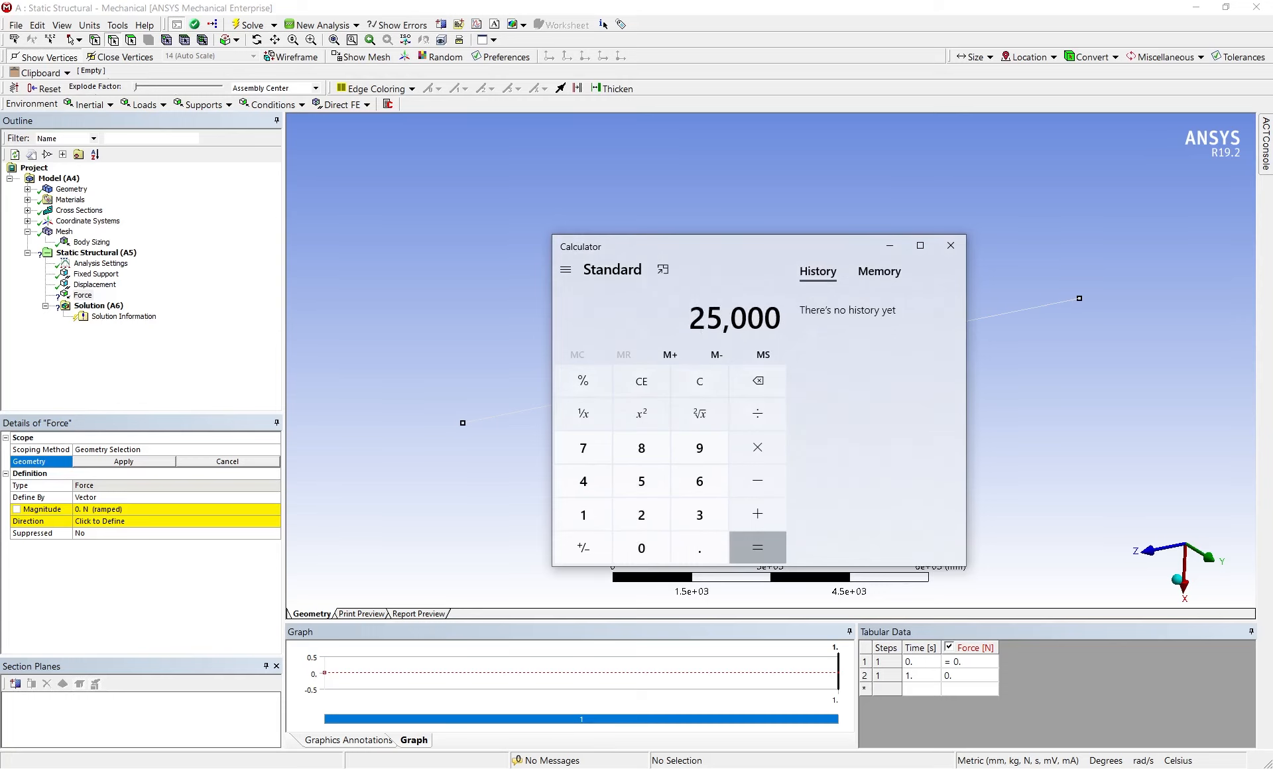
pyautogui.press('*')
pyautogui.write('14')
pyautogui.press('Return')
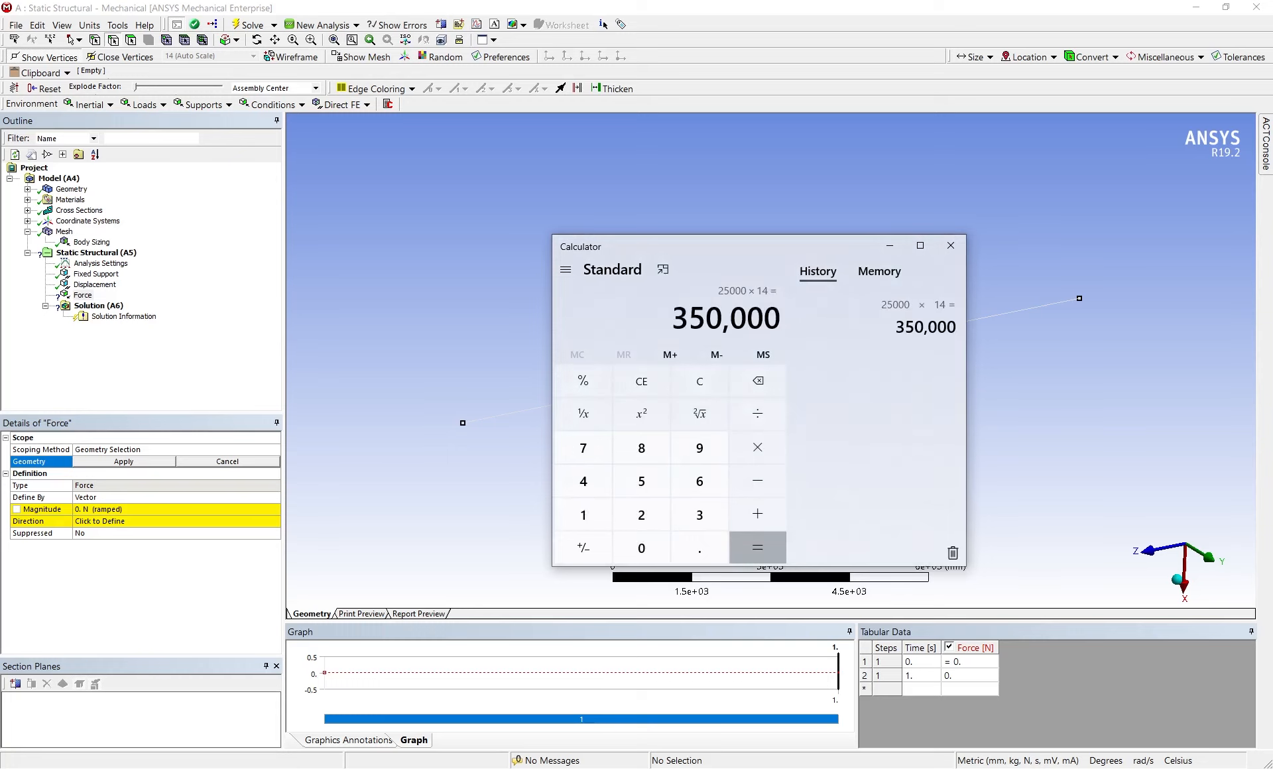
pyautogui.click(950, 245)
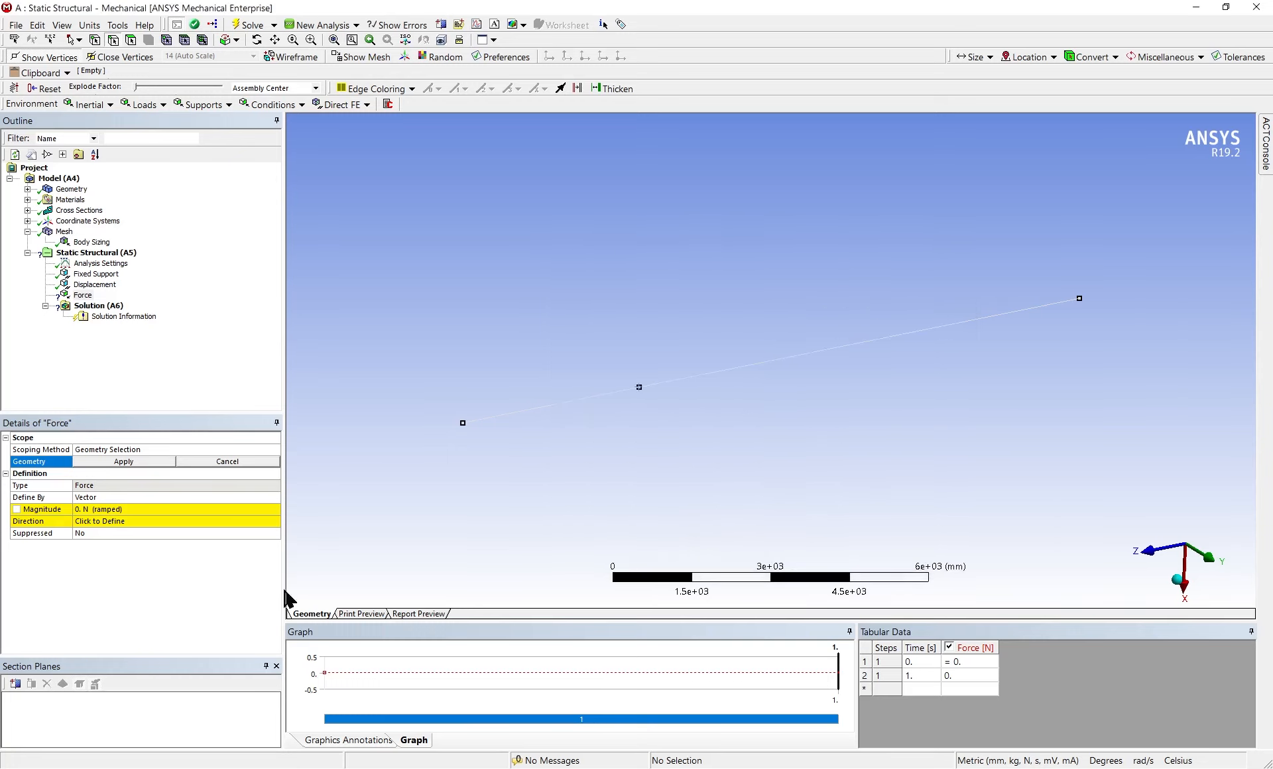
# Set the force's magnitude to 350000 N
pyautogui.click(88, 509)
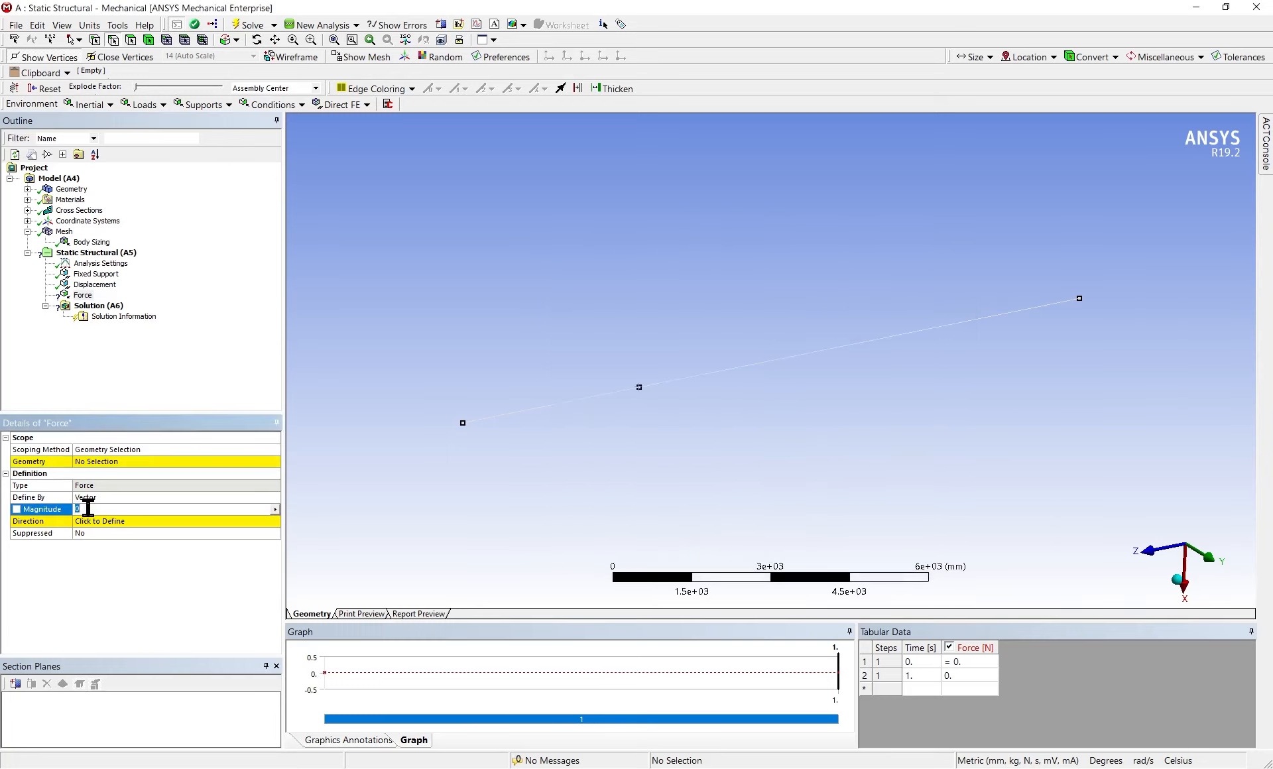
pyautogui.write('350000')
pyautogui.press('Return')
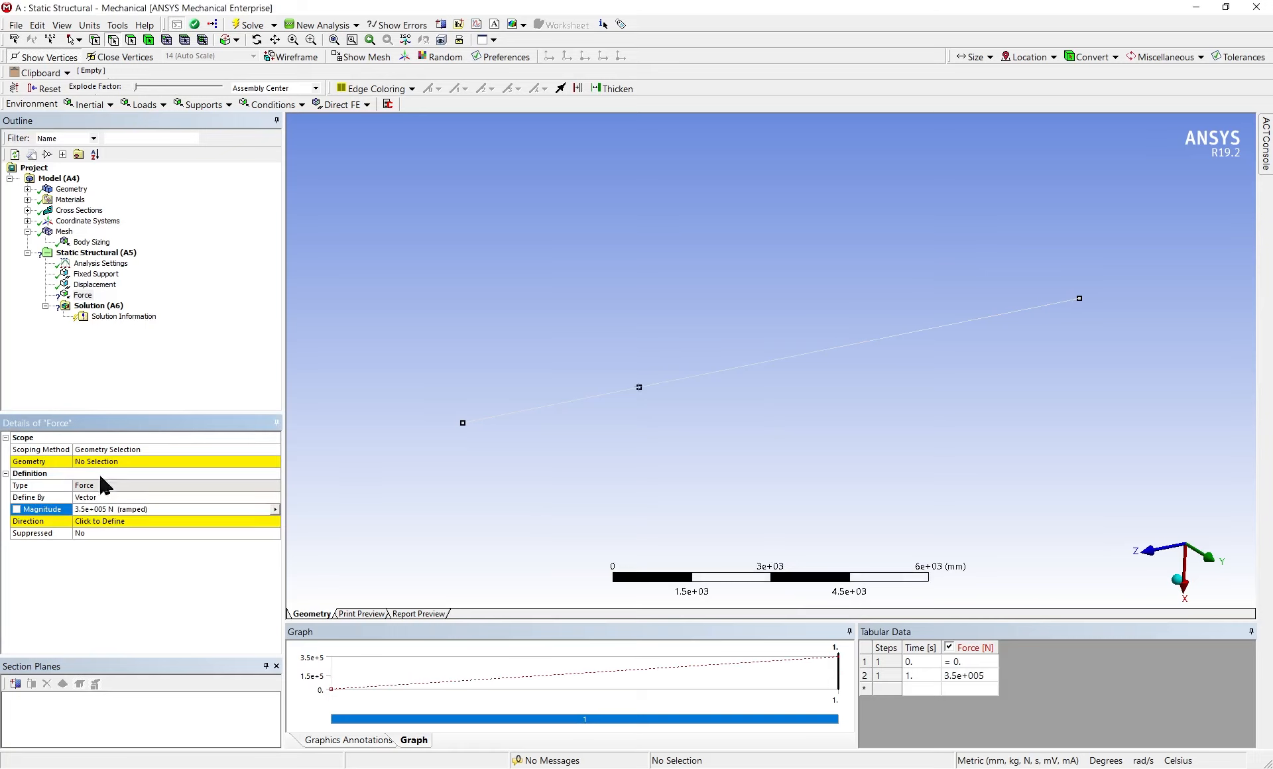
# Scope the force to both beam edges, the 4 m and the 10 m segment
pyautogui.click(116, 463)
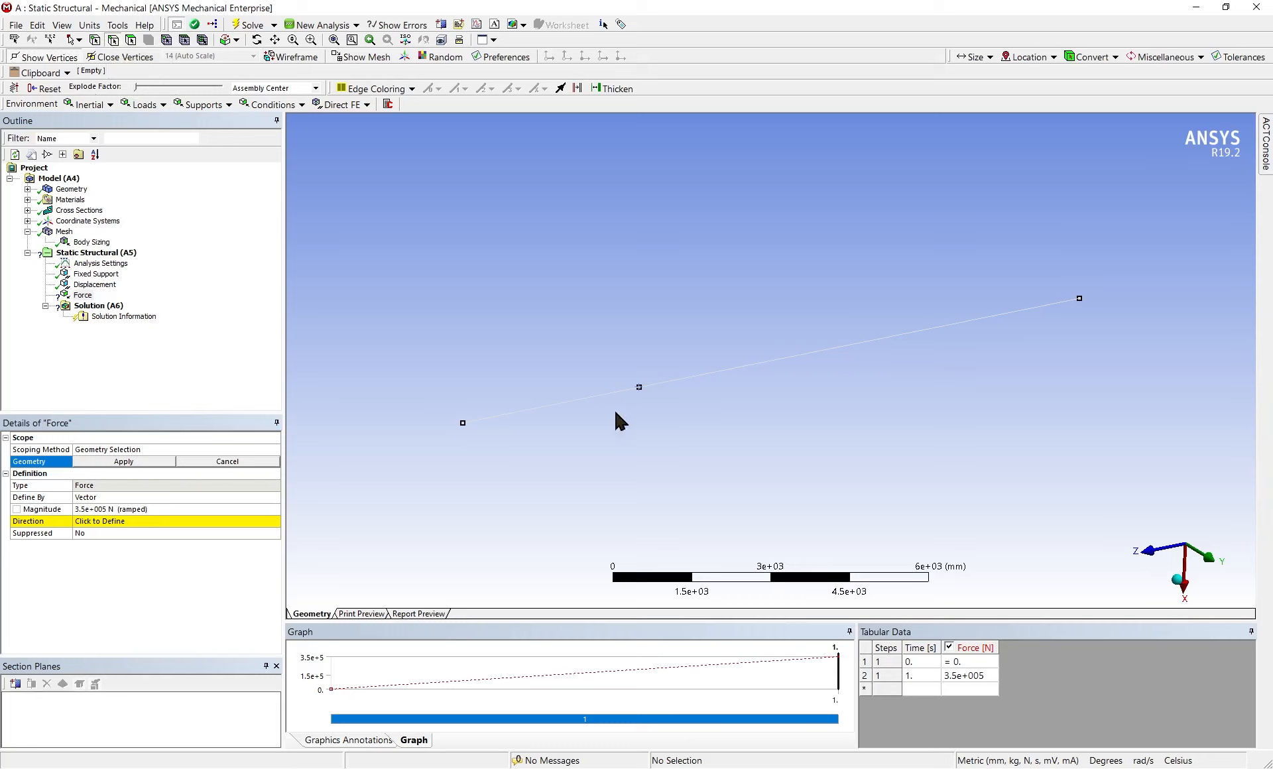
pyautogui.click(595, 397)
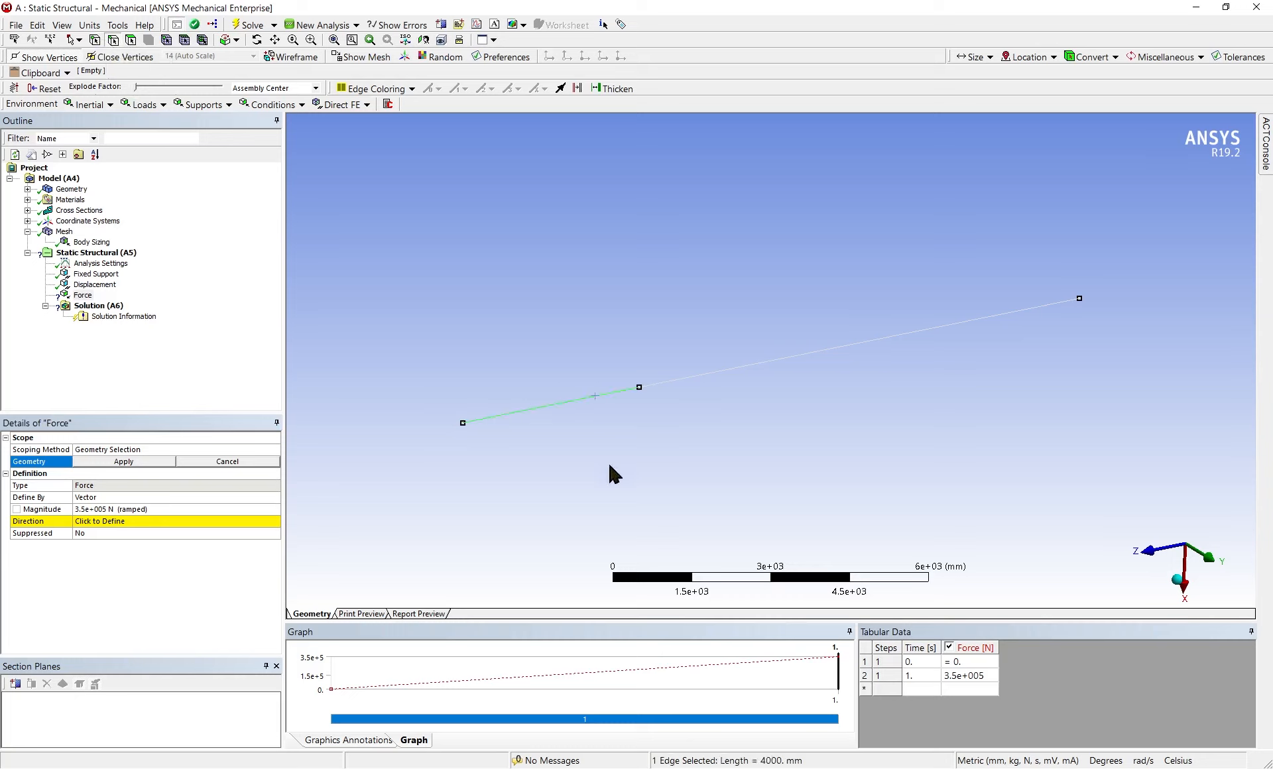
pyautogui.keyDown('ctrl'); pyautogui.click(724, 369); pyautogui.keyUp('ctrl')
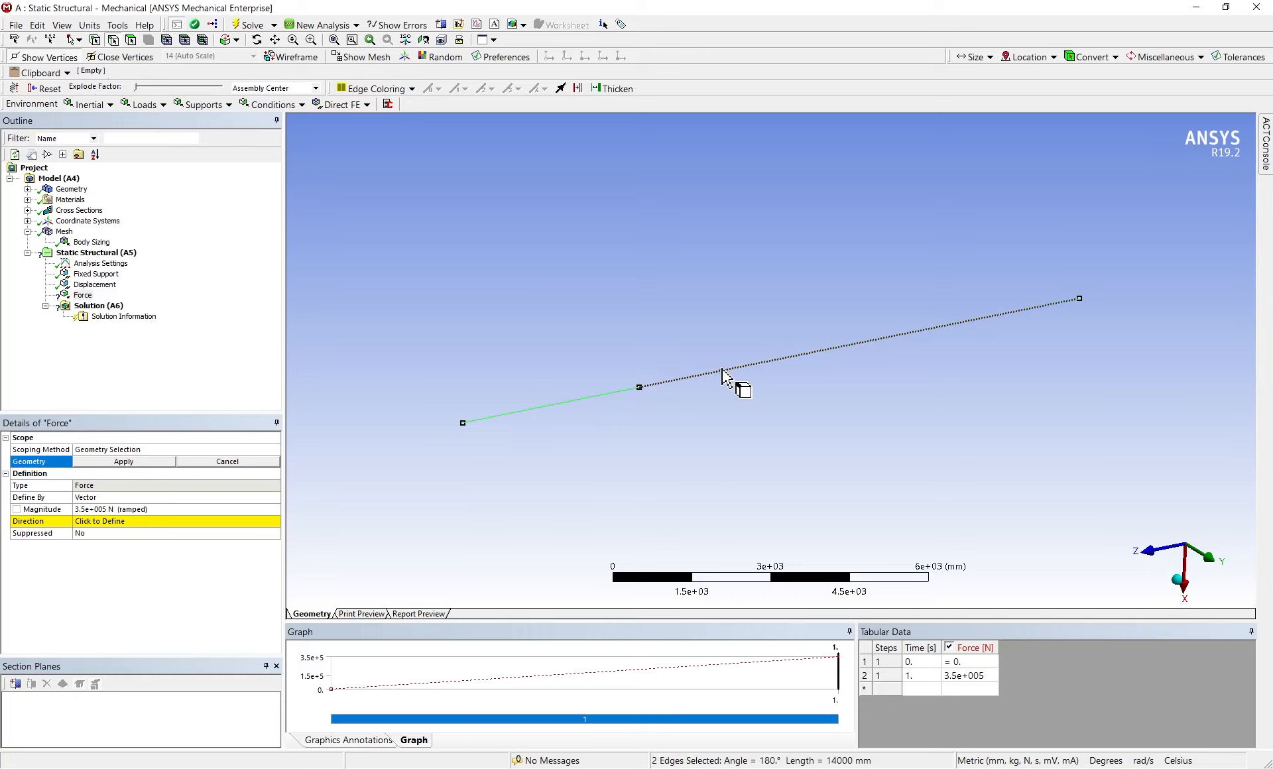
pyautogui.click(122, 462)
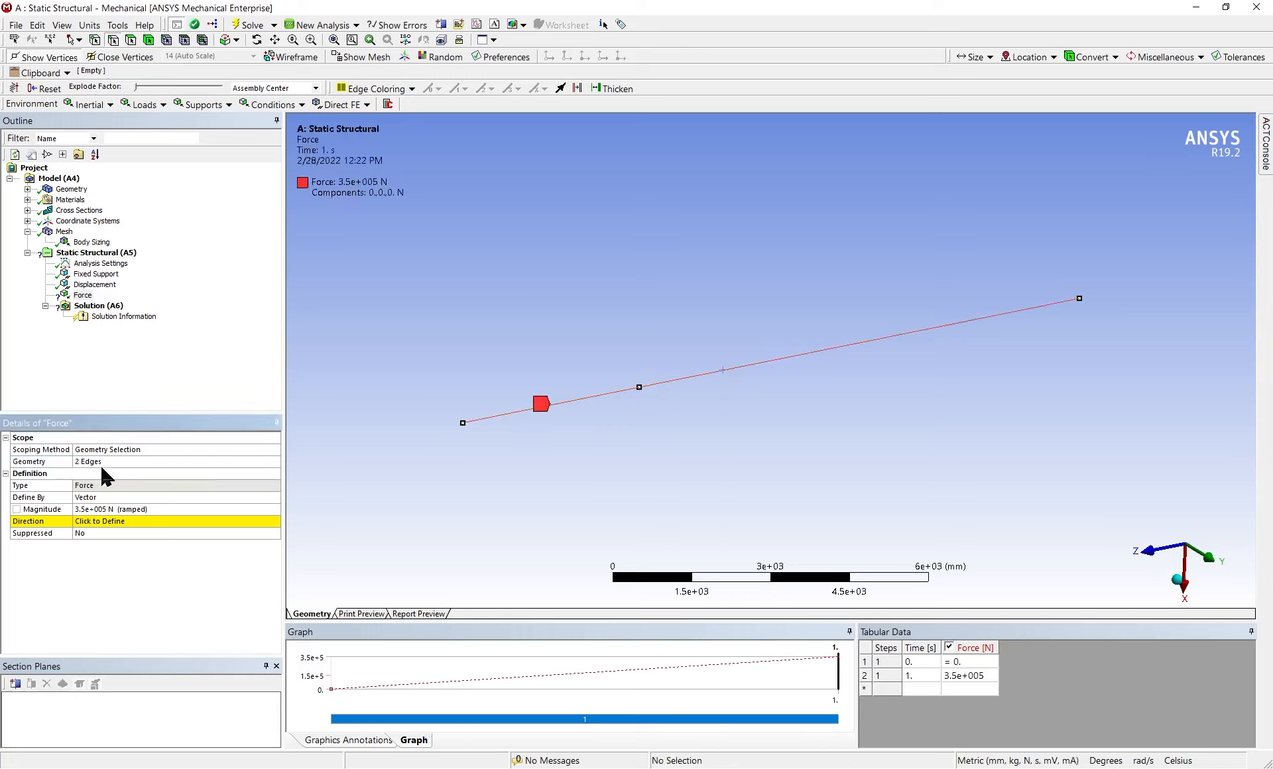
# Define the force by components instead of by vector
pyautogui.click(110, 521)
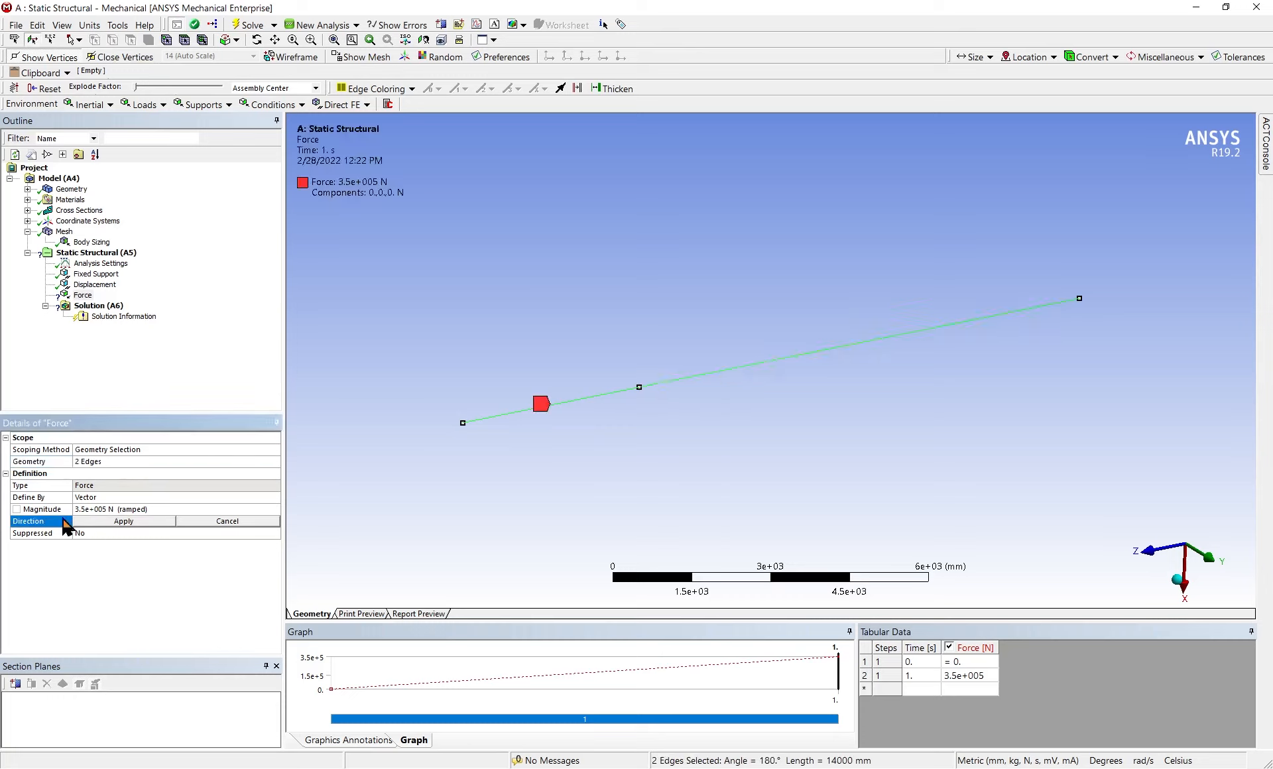
pyautogui.click(124, 497)
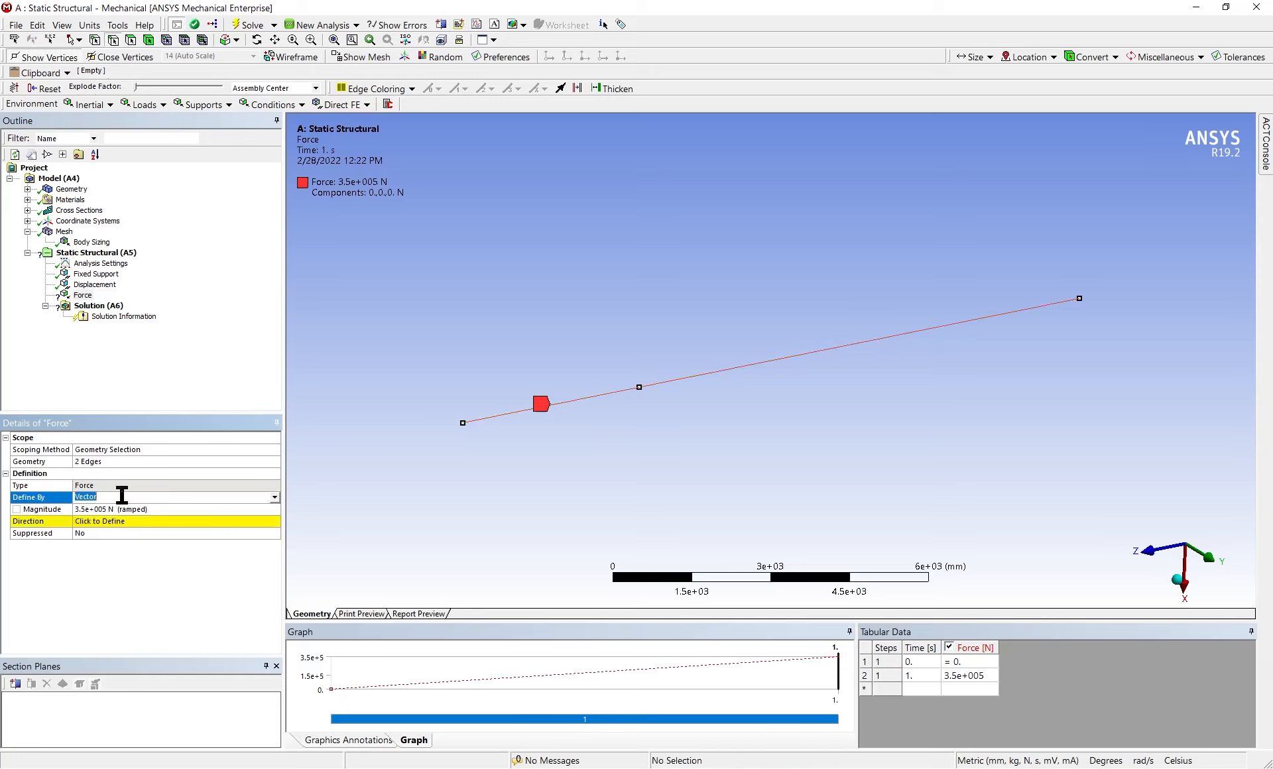
pyautogui.click(274, 498)
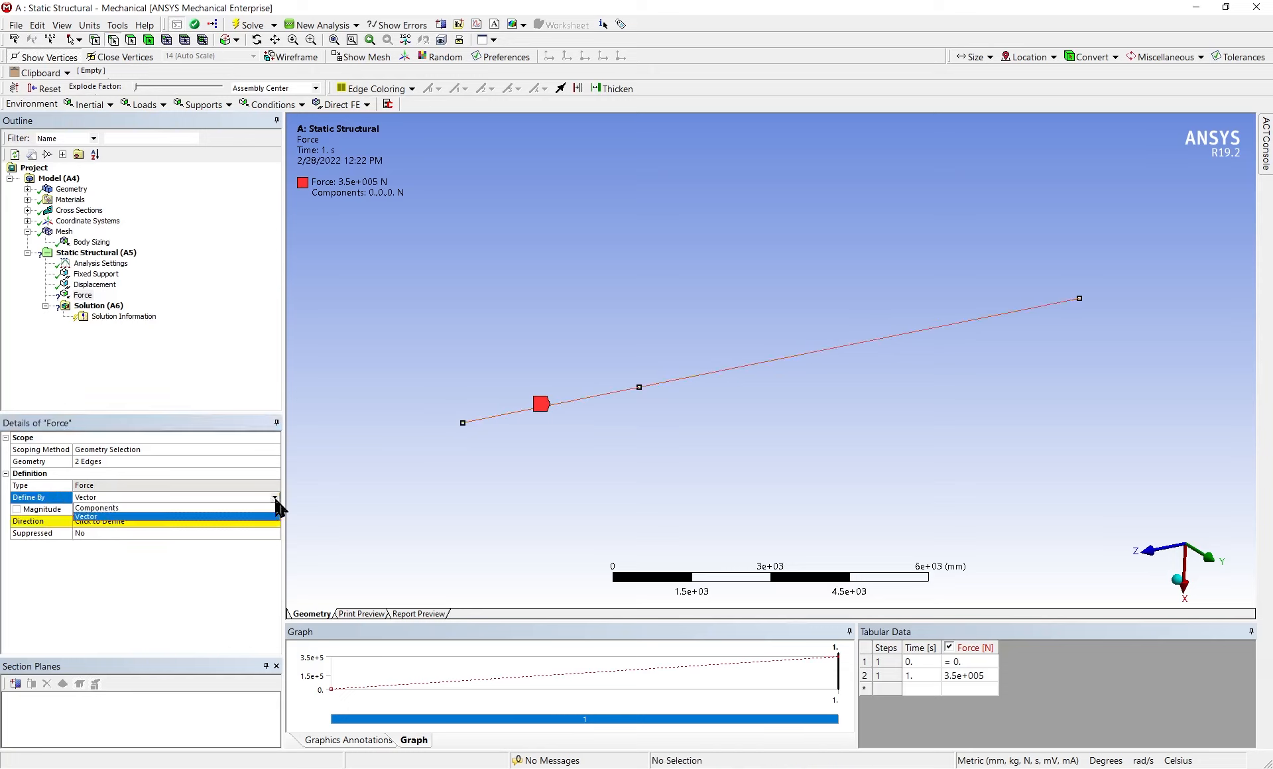
pyautogui.click(272, 515)
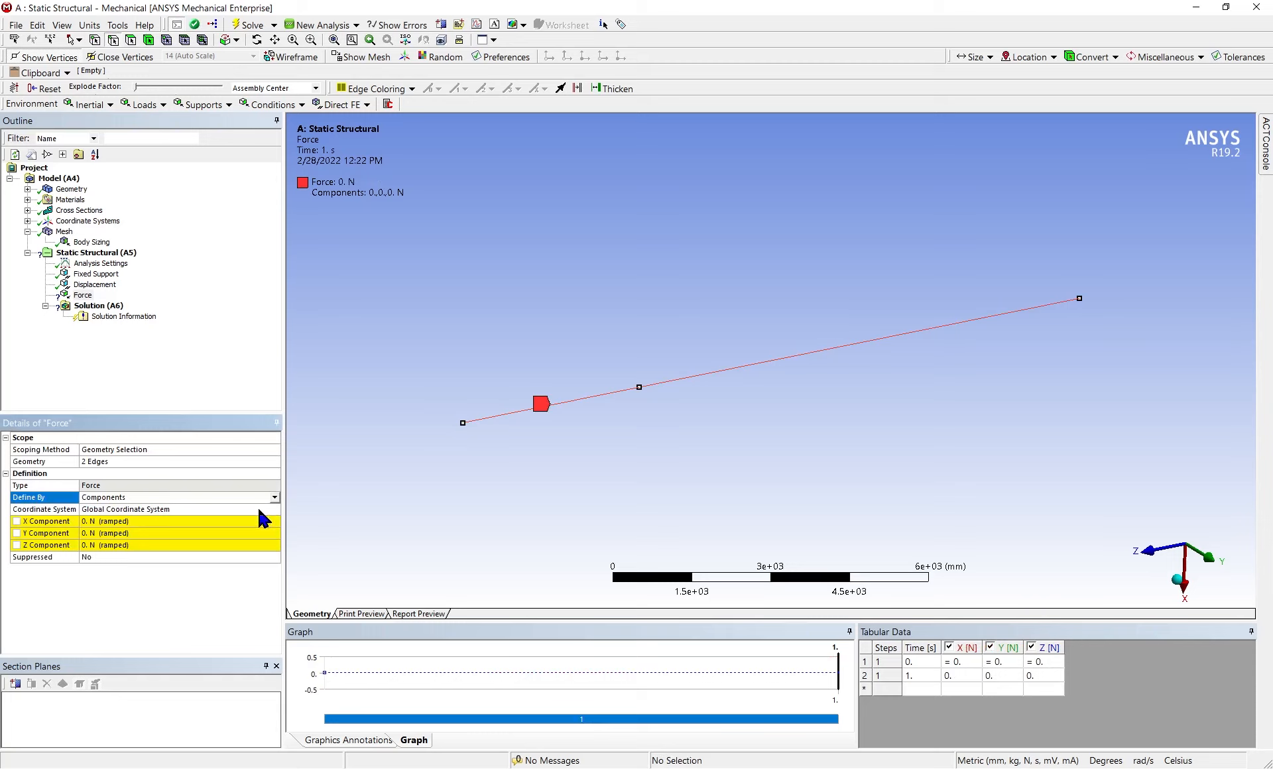
# Check the meshed beam's orientation against the global axes and set the force's X component to 350000 N
pyautogui.moveTo(804, 406)
pyautogui.mouseDown(button='middle')
pyautogui.moveTo(824, 422)
pyautogui.moveTo(802, 412)
pyautogui.mouseUp(button='middle')
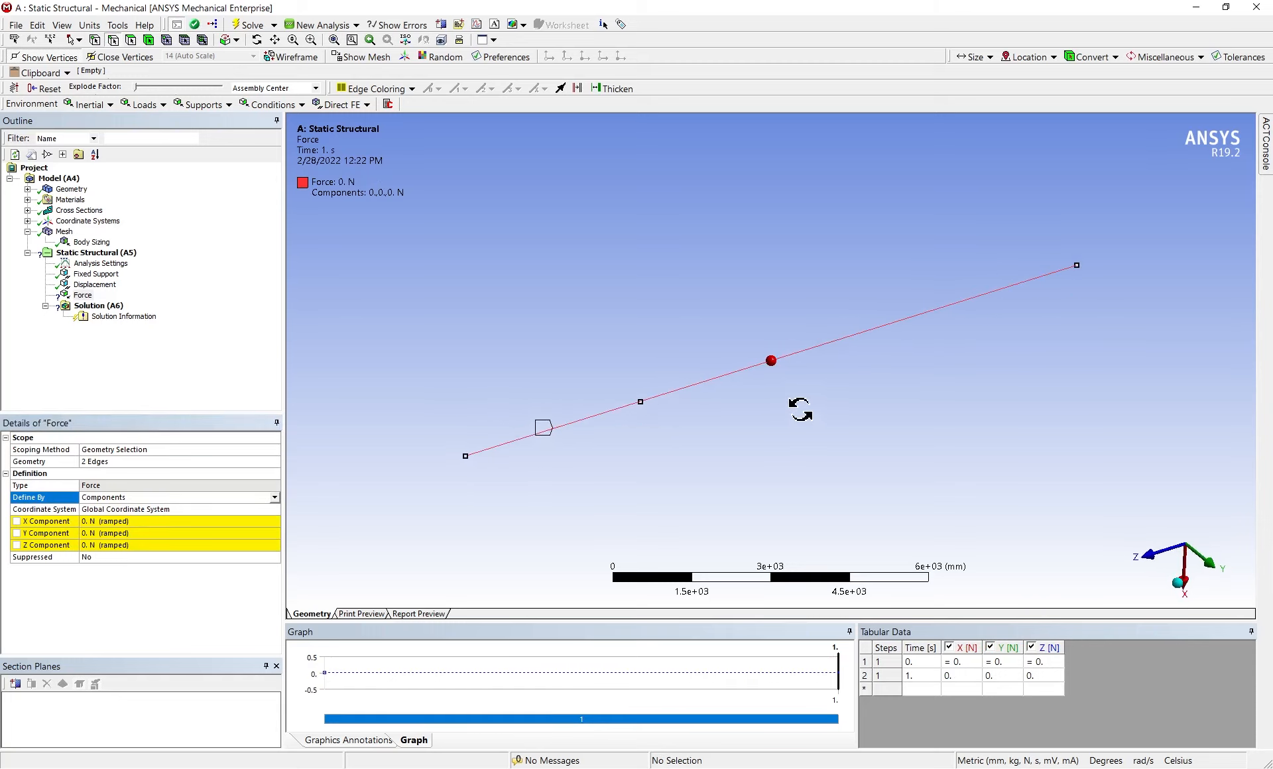
pyautogui.click(49, 233)
pyautogui.moveTo(884, 404); pyautogui.dragTo(879, 388, button='middle')
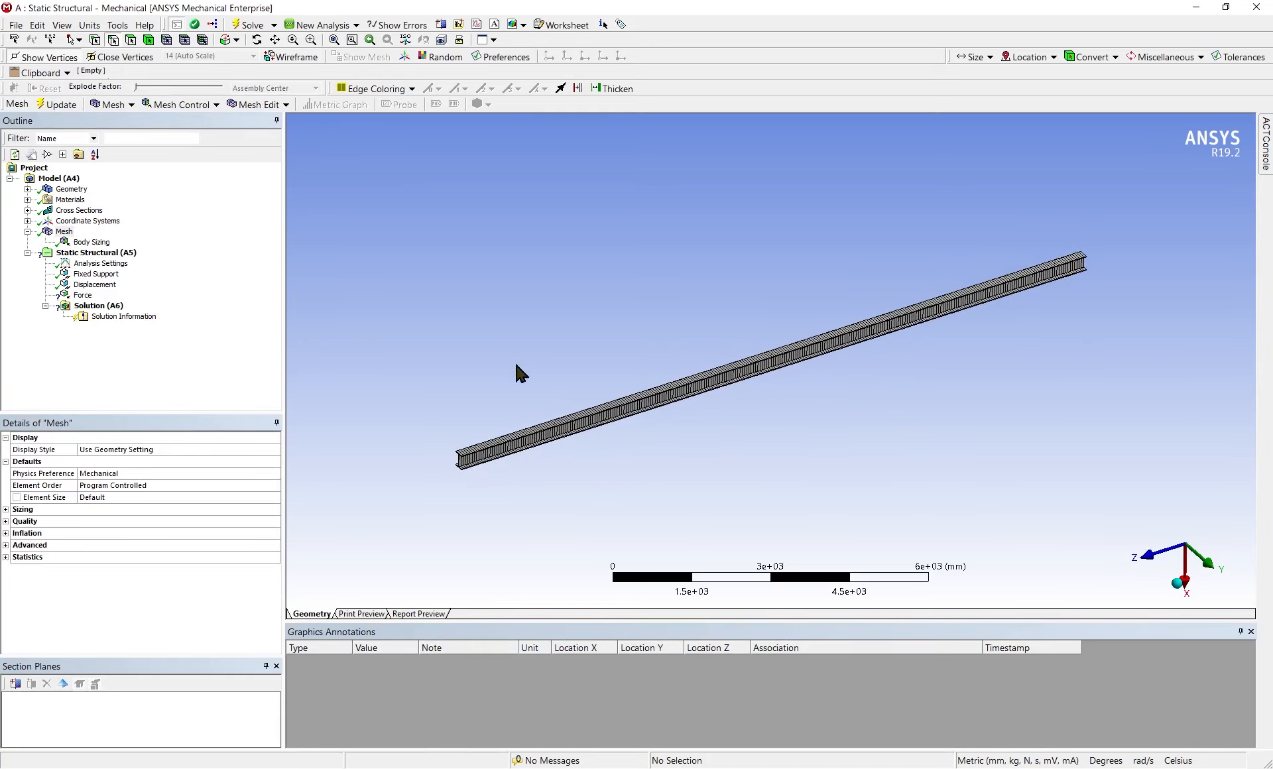
pyautogui.click(68, 297)
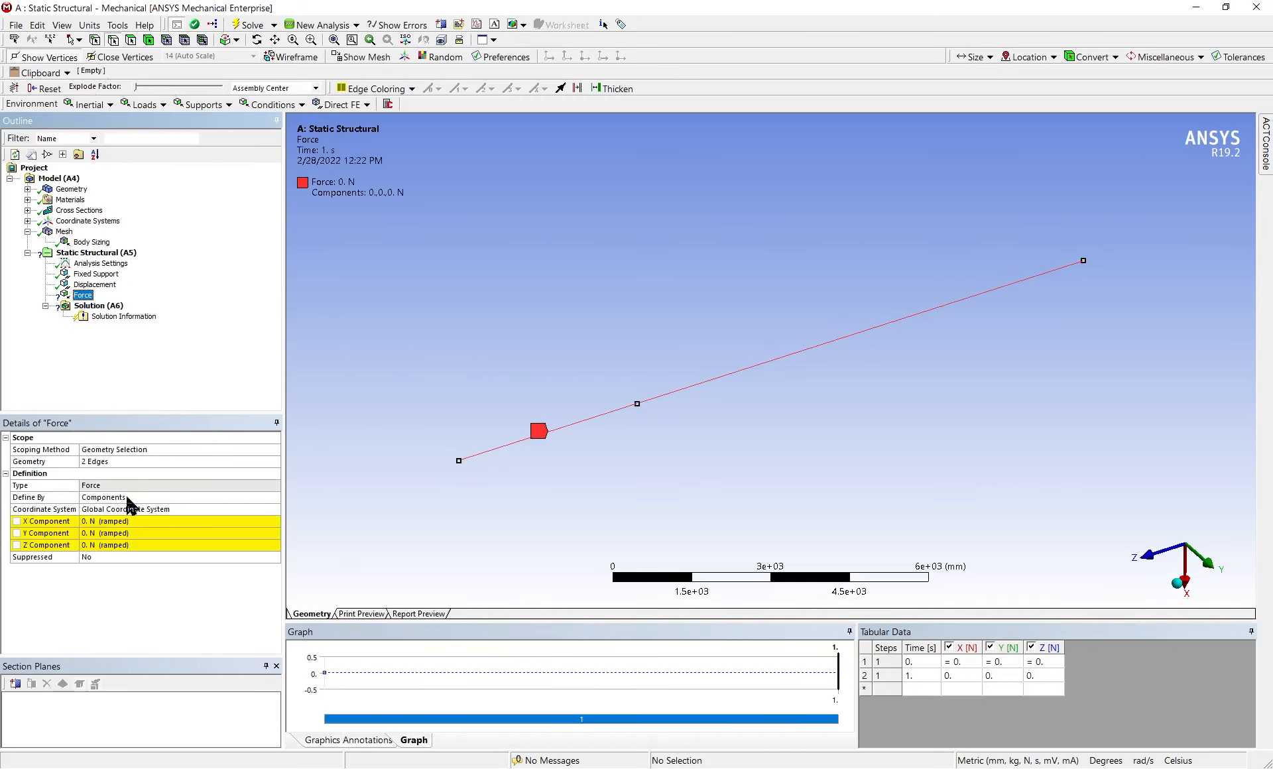
pyautogui.click(89, 522)
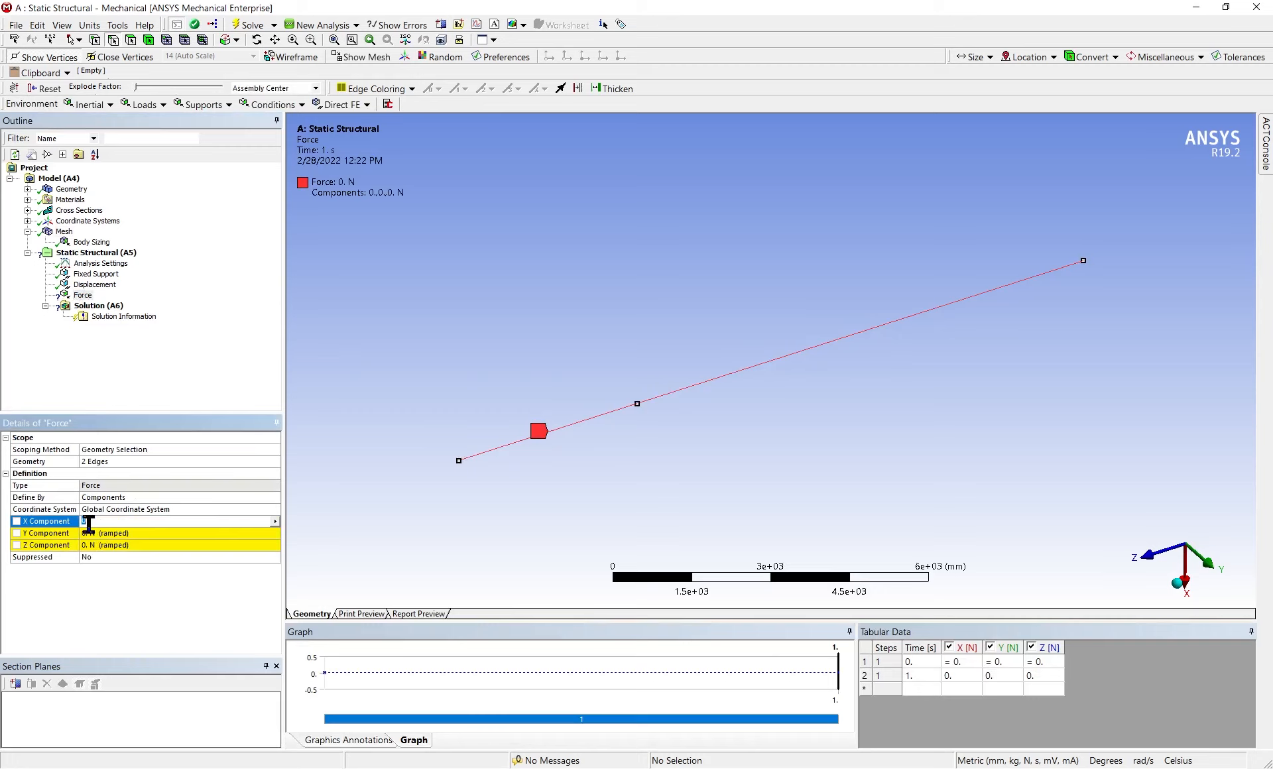
pyautogui.write('25')
pyautogui.press('Return')
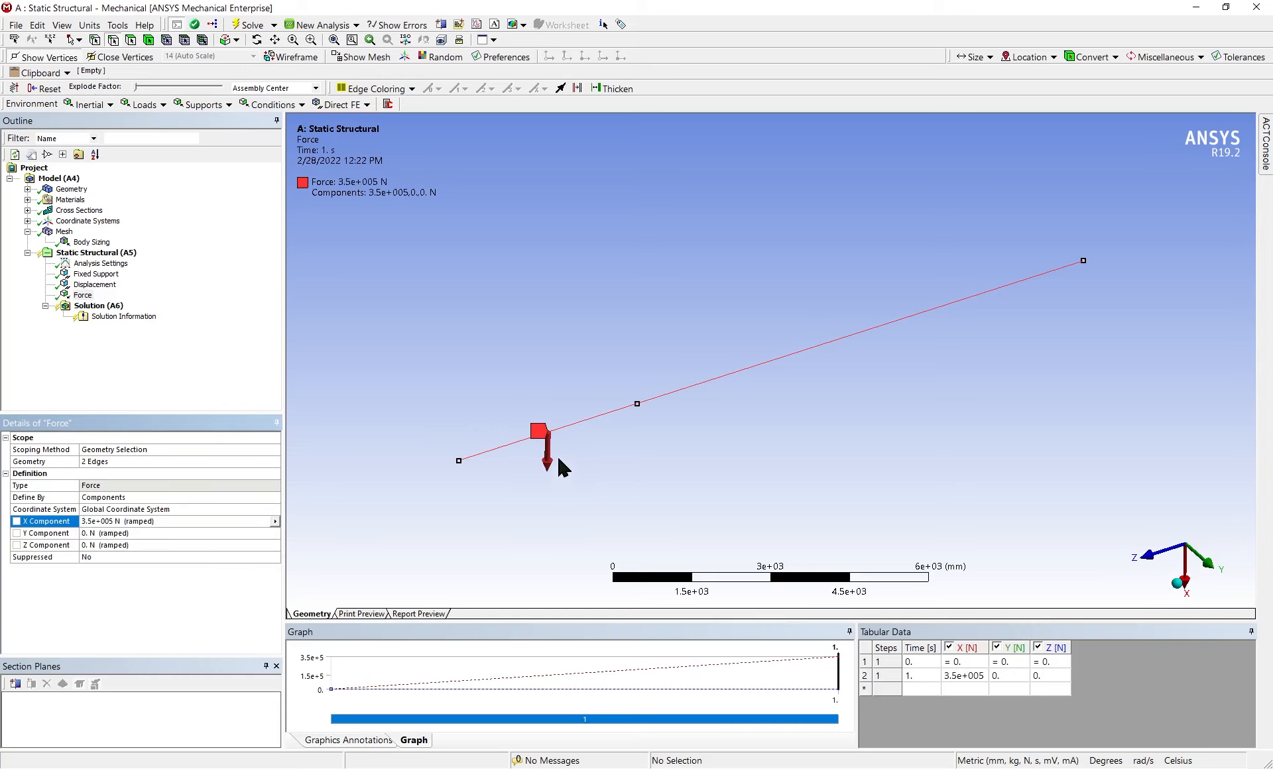
# Try the force's X component at -350000 N to compare its direction, and restore it to 350000 N
pyautogui.click(86, 525)
pyautogui.write('-')
pyautogui.press('Return')
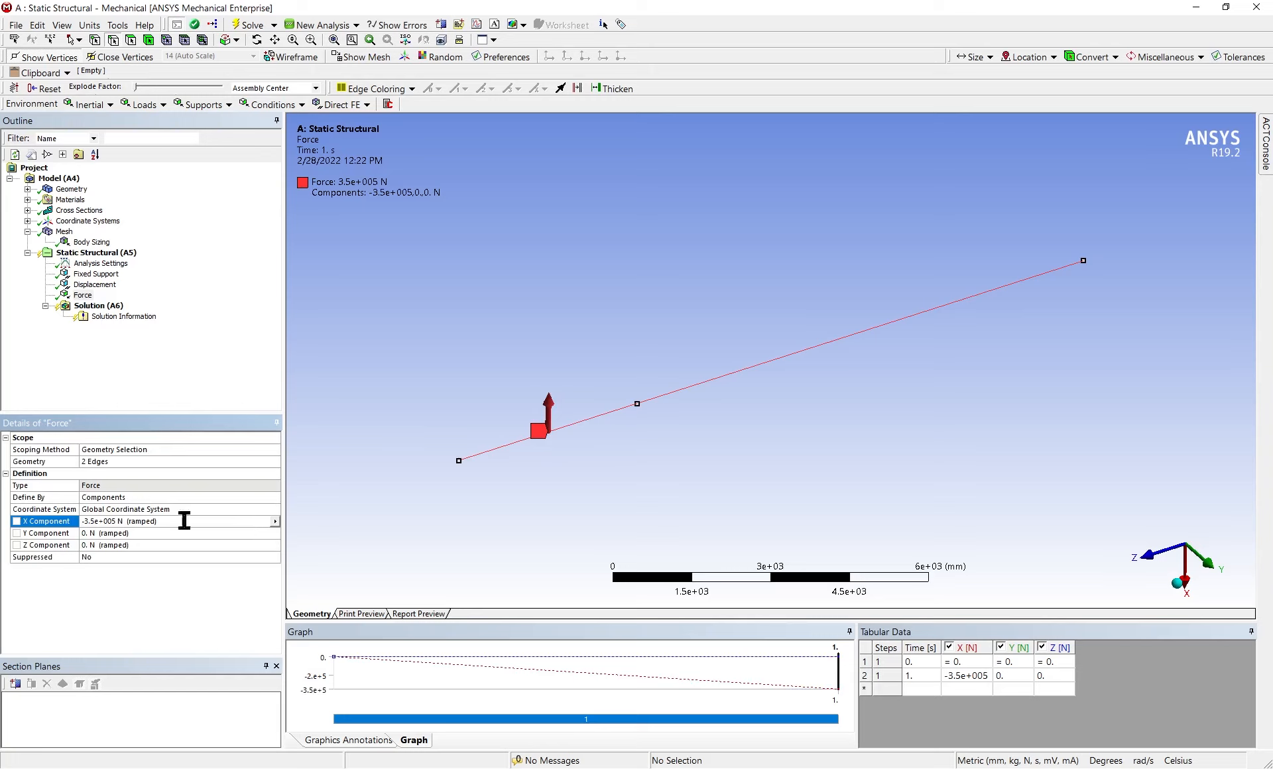
pyautogui.click(123, 521)
pyautogui.press('Left')
pyautogui.press('Left')
pyautogui.press('BackSpace')
pyautogui.press('Return')
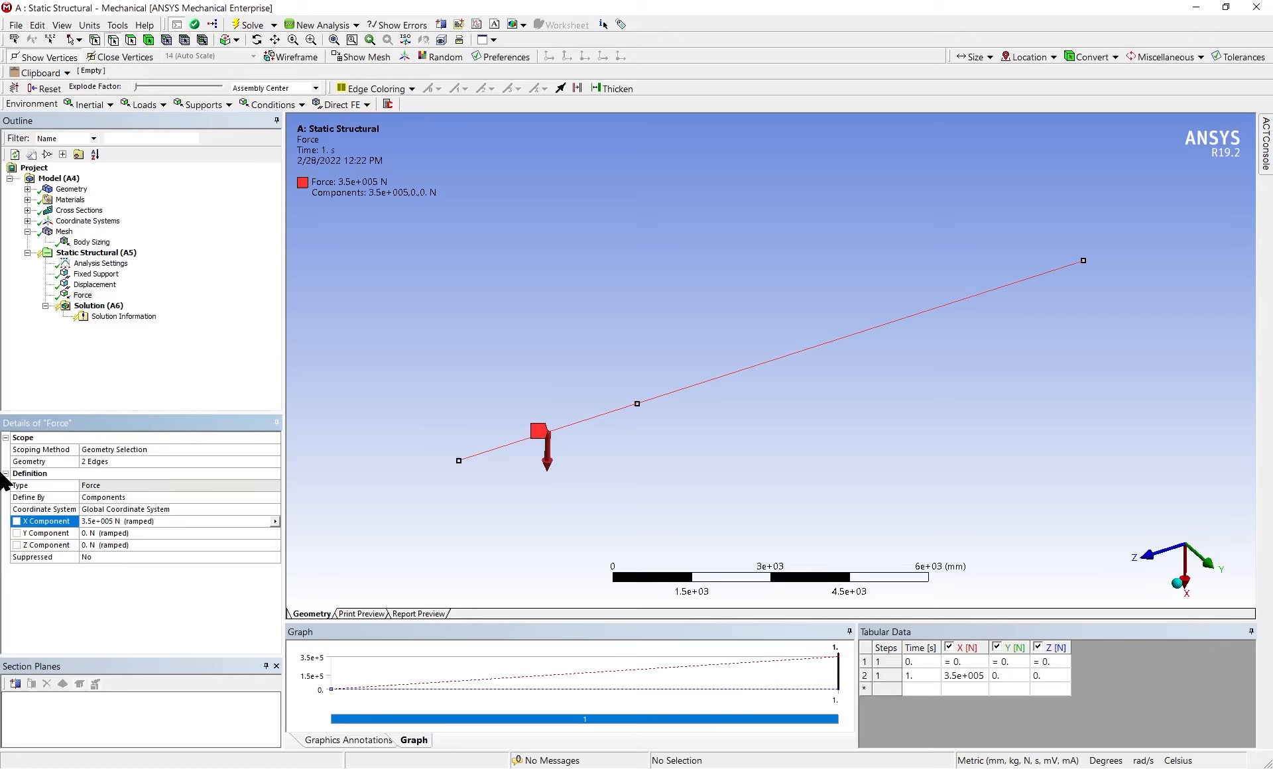
# Solve the Static Structural analysis
pyautogui.click(120, 254)
pyautogui.rightClick(121, 255)
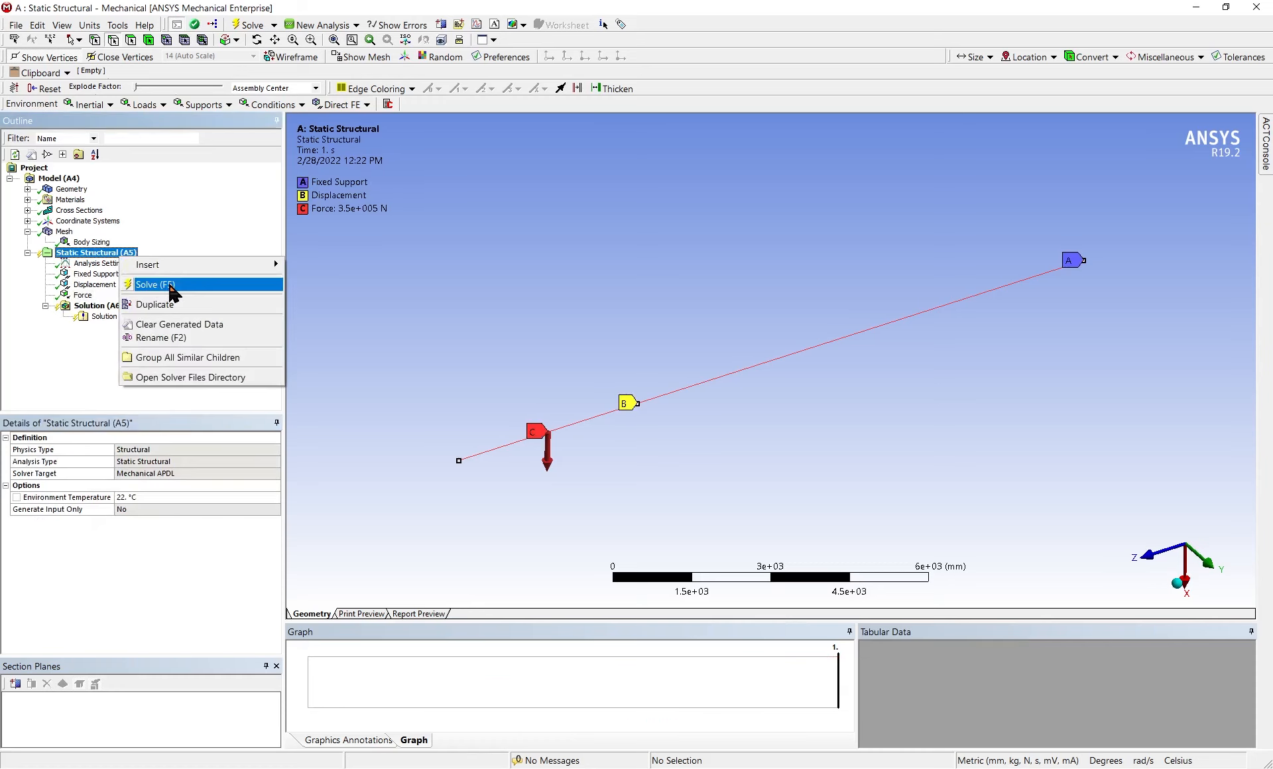
pyautogui.click(168, 284)
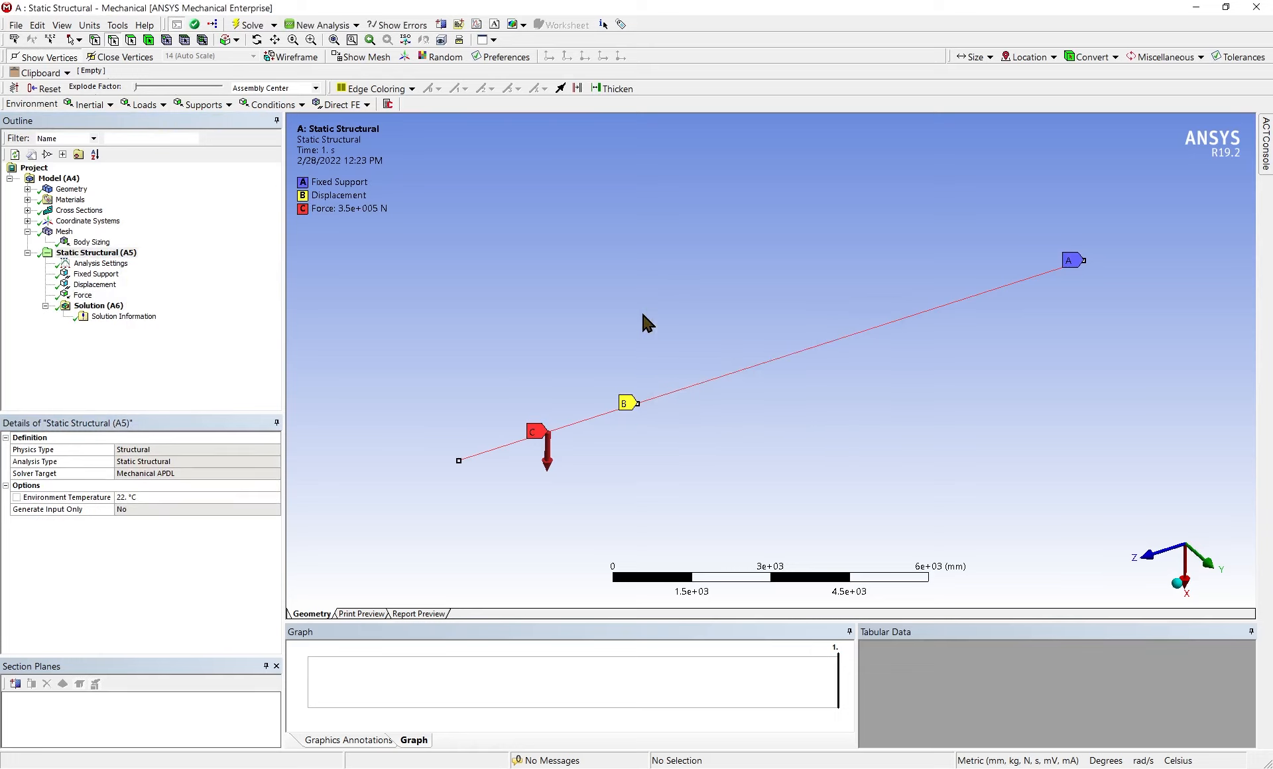
# Insert a Total Deformation result under Solution
pyautogui.click(70, 308)
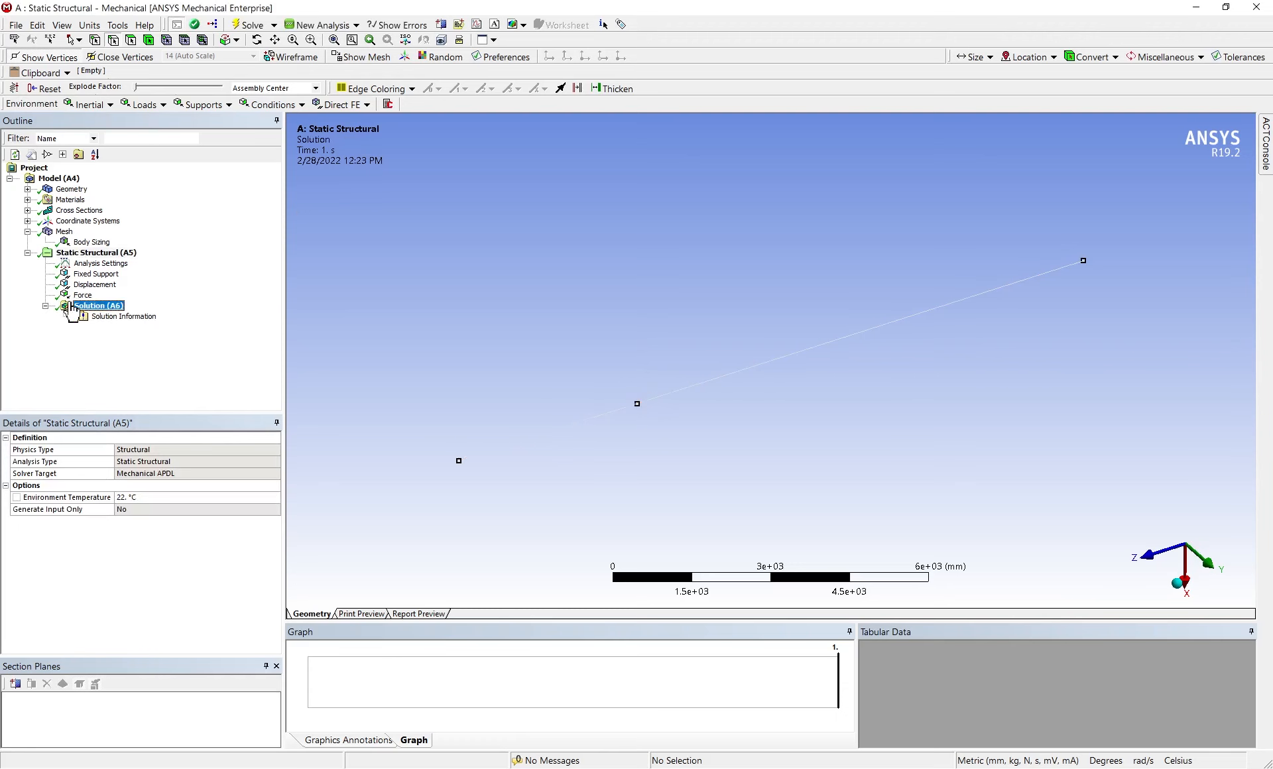
pyautogui.rightClick(70, 310)
pyautogui.click(165, 290)
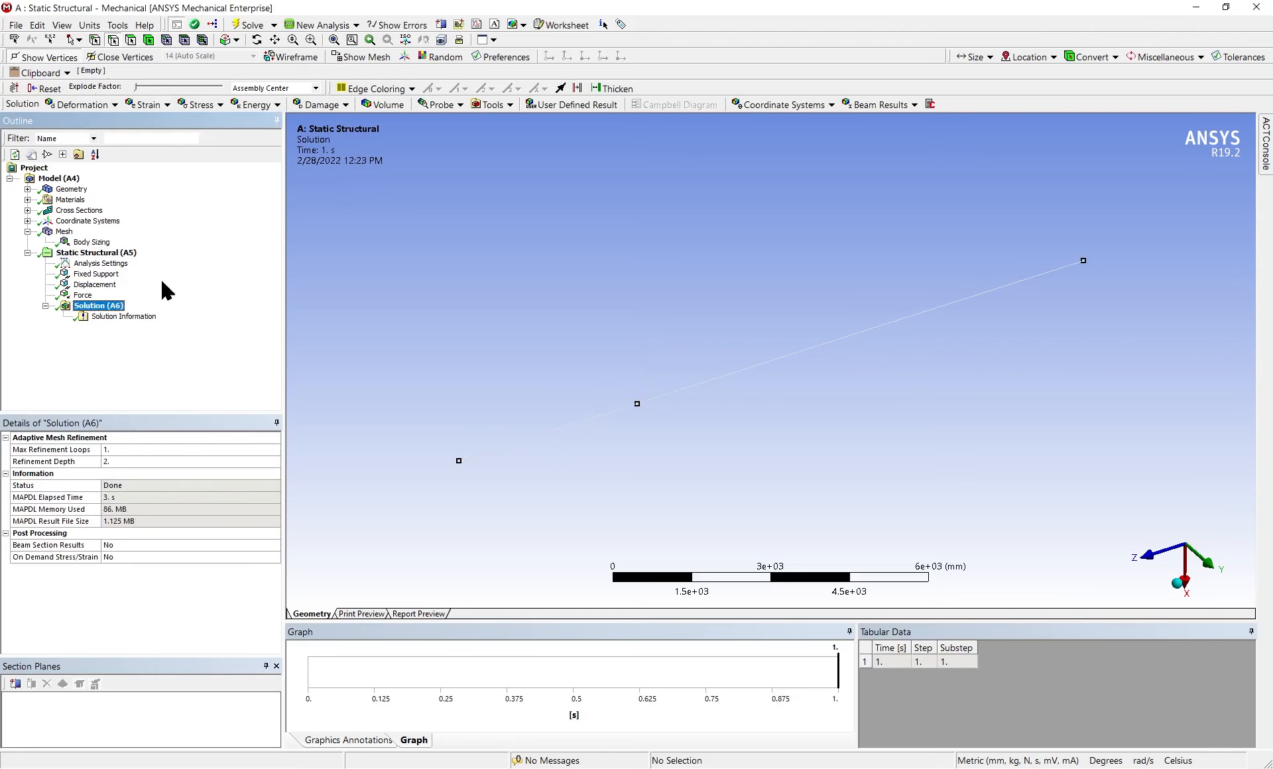
pyautogui.rightClick(103, 304)
pyautogui.moveTo(135, 313)
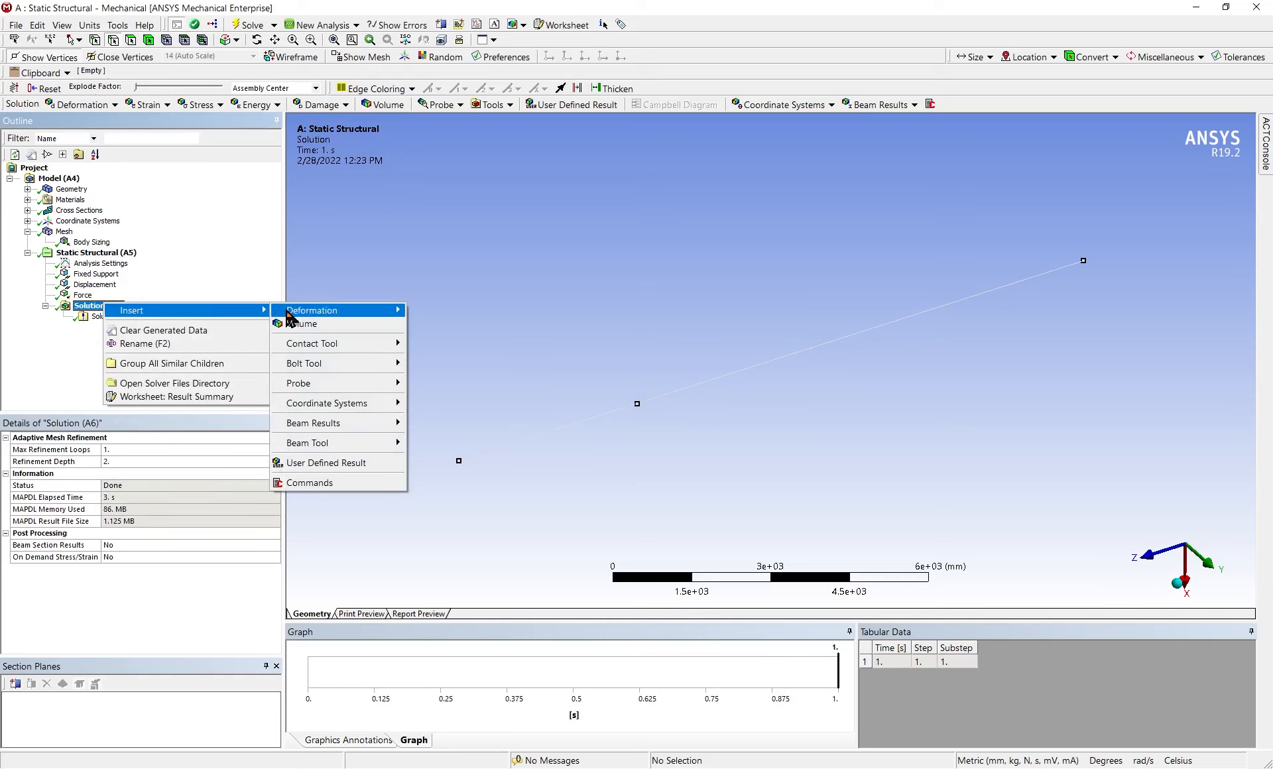
pyautogui.moveTo(289, 317)
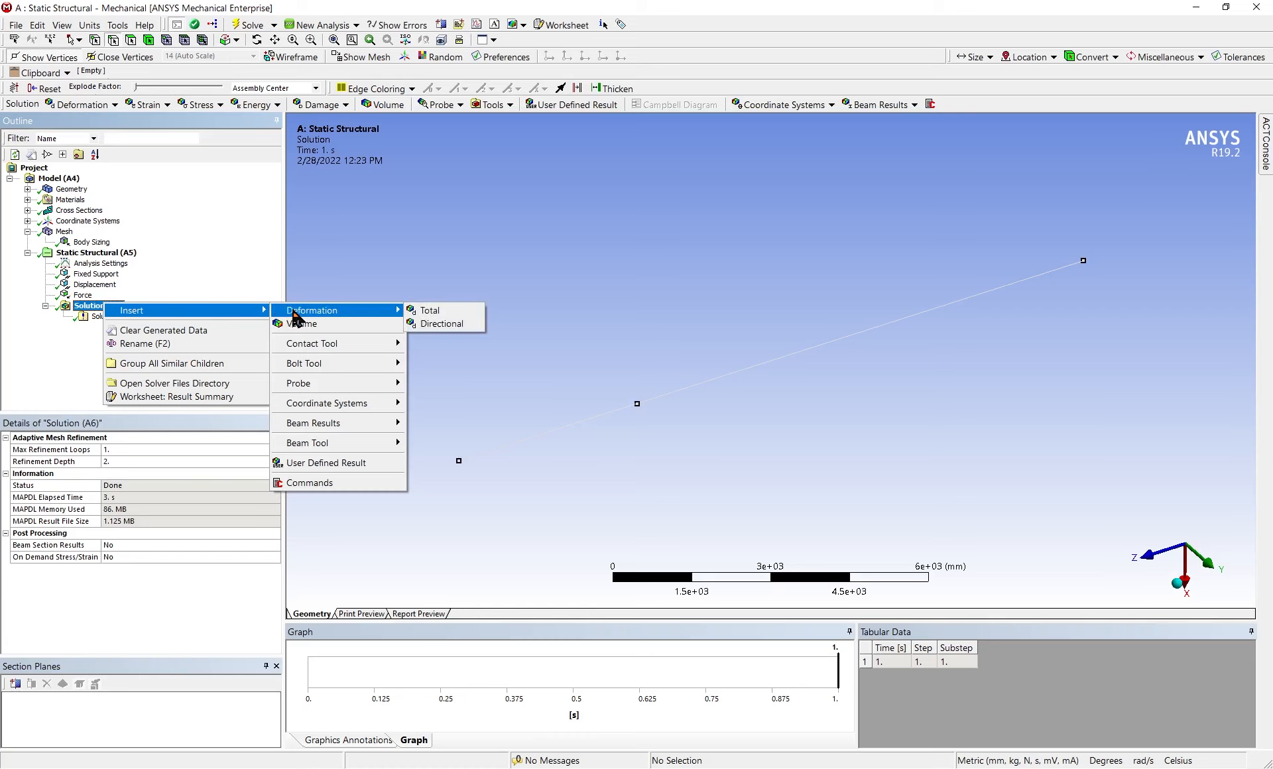
pyautogui.click(448, 317)
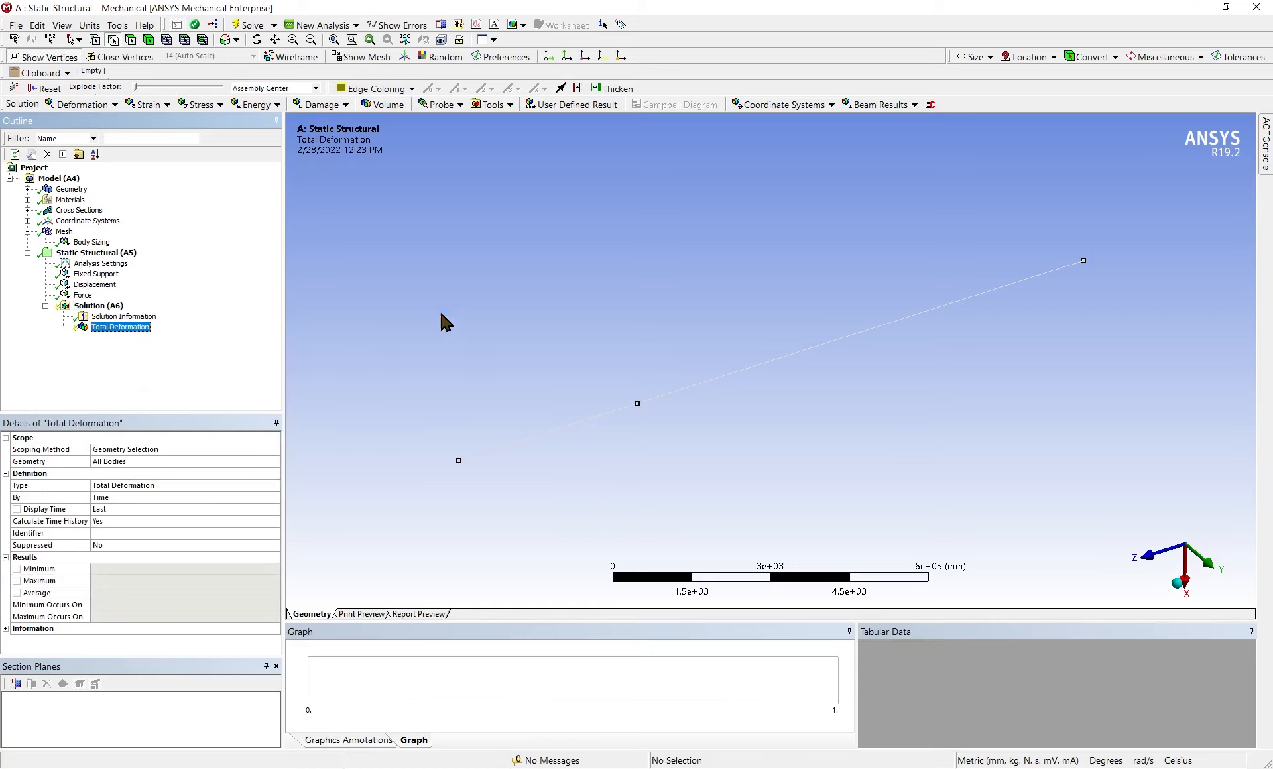
# Evaluate all results of the solution
pyautogui.rightClick(104, 306)
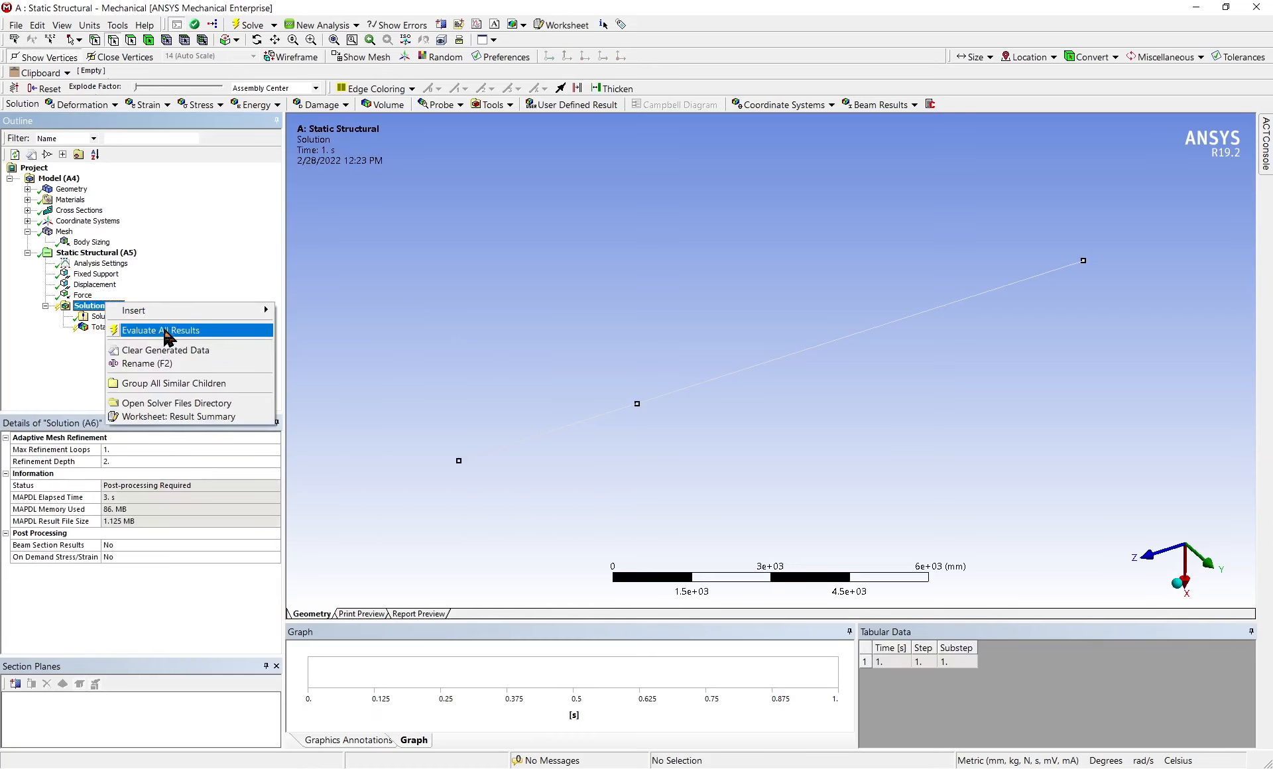
pyautogui.click(165, 328)
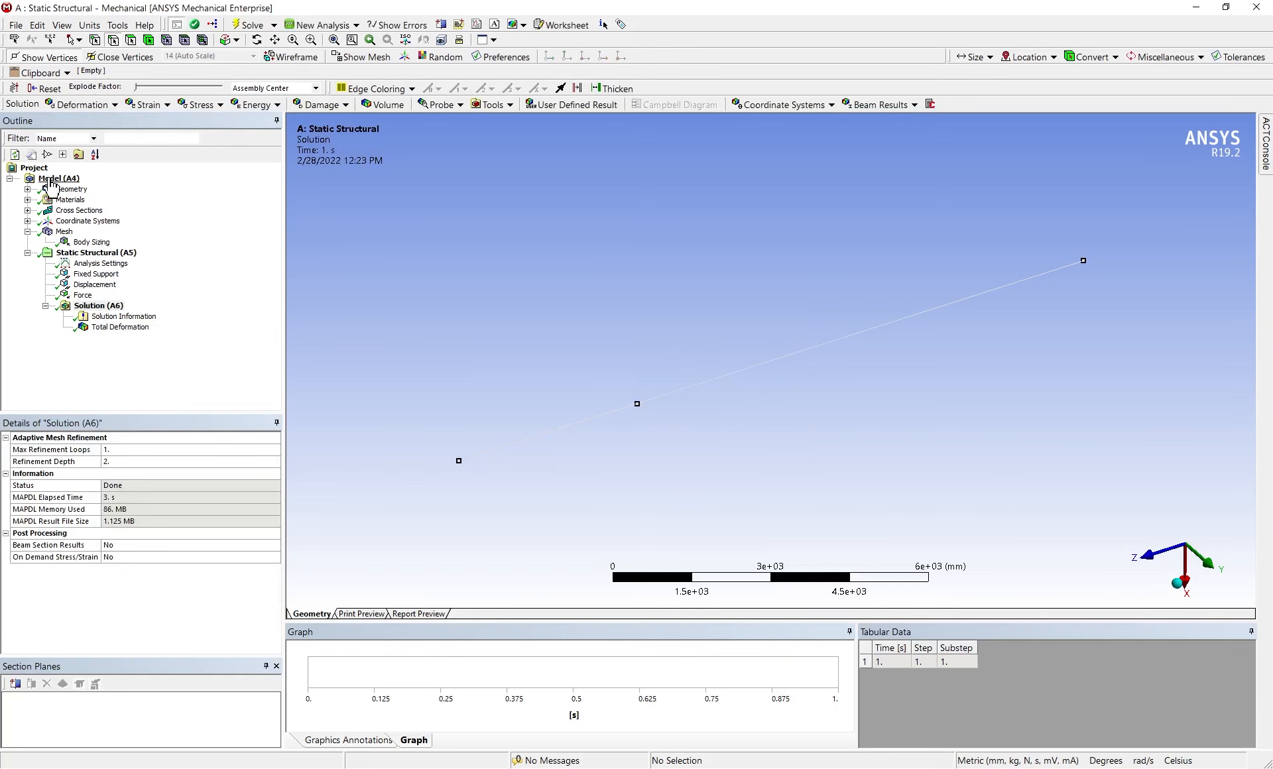
pyautogui.click(114, 305)
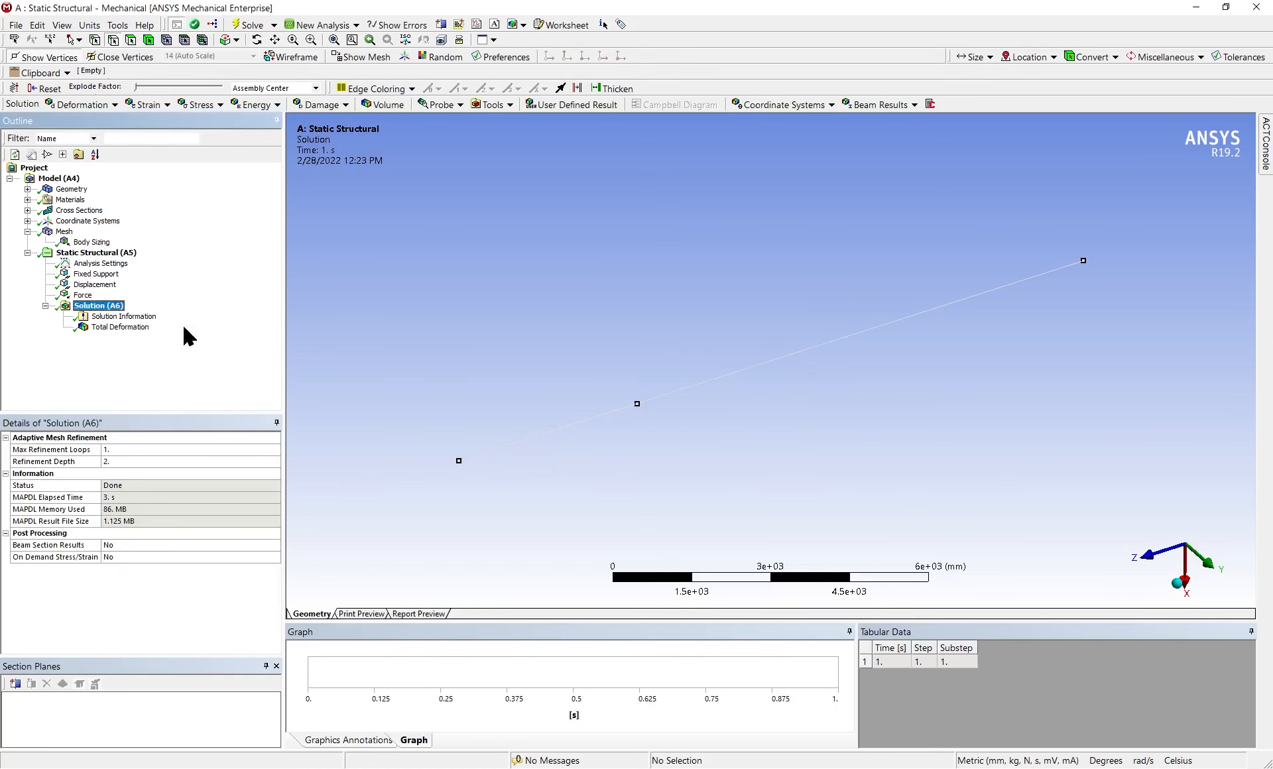
# Add Construction Geometry to the model and insert a Path under it
pyautogui.click(75, 180)
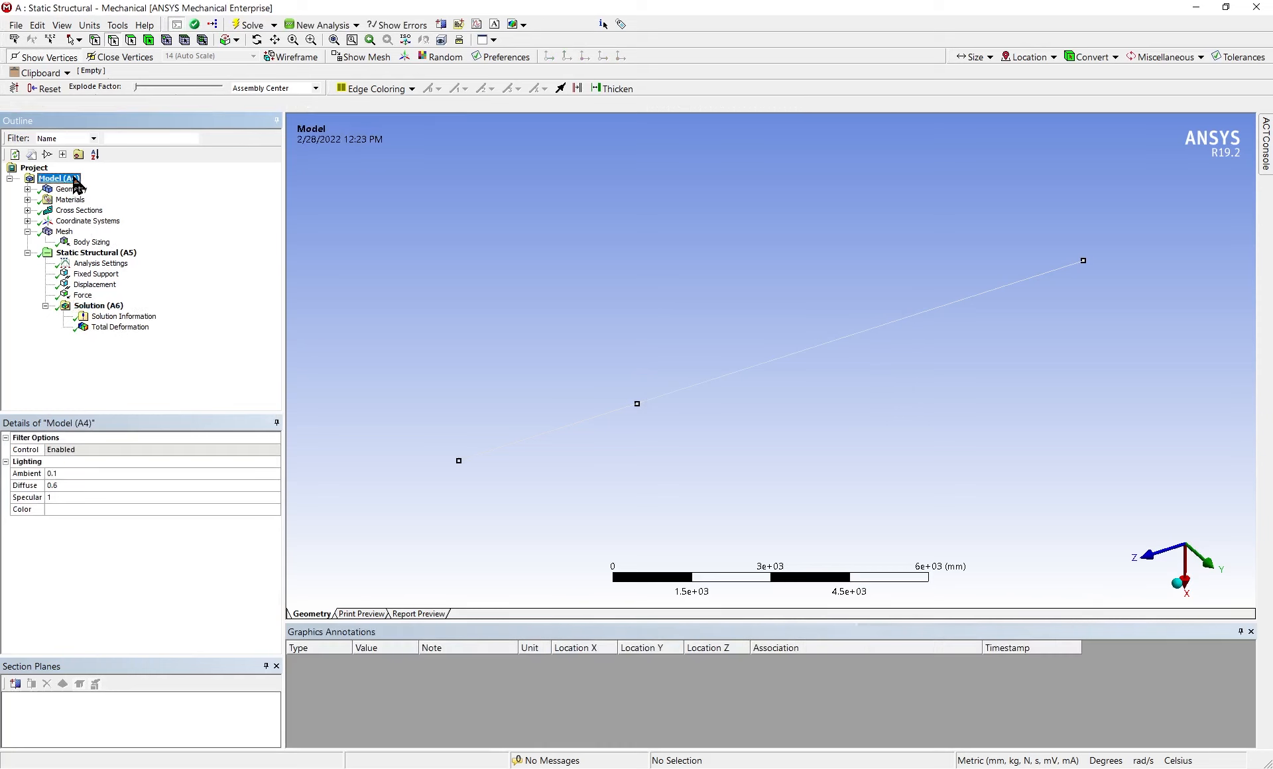
pyautogui.rightClick(75, 182)
pyautogui.moveTo(138, 185)
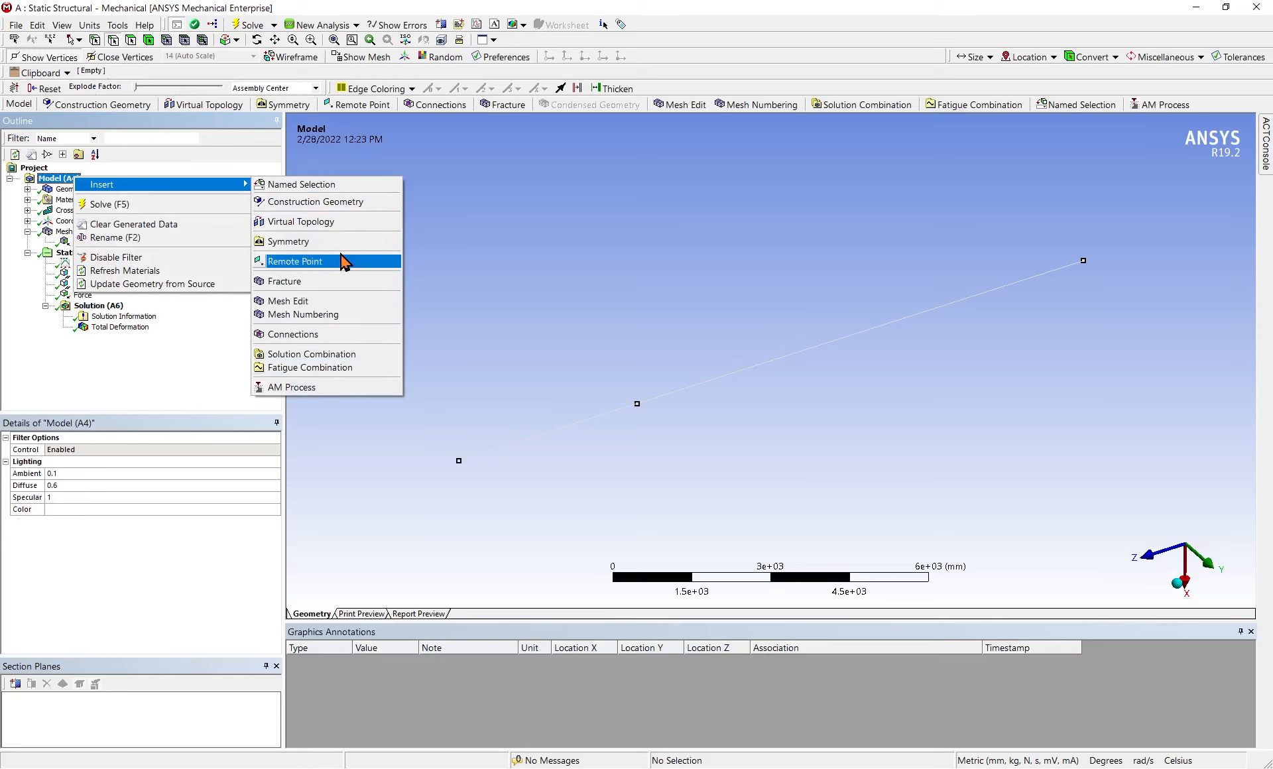
pyautogui.click(342, 201)
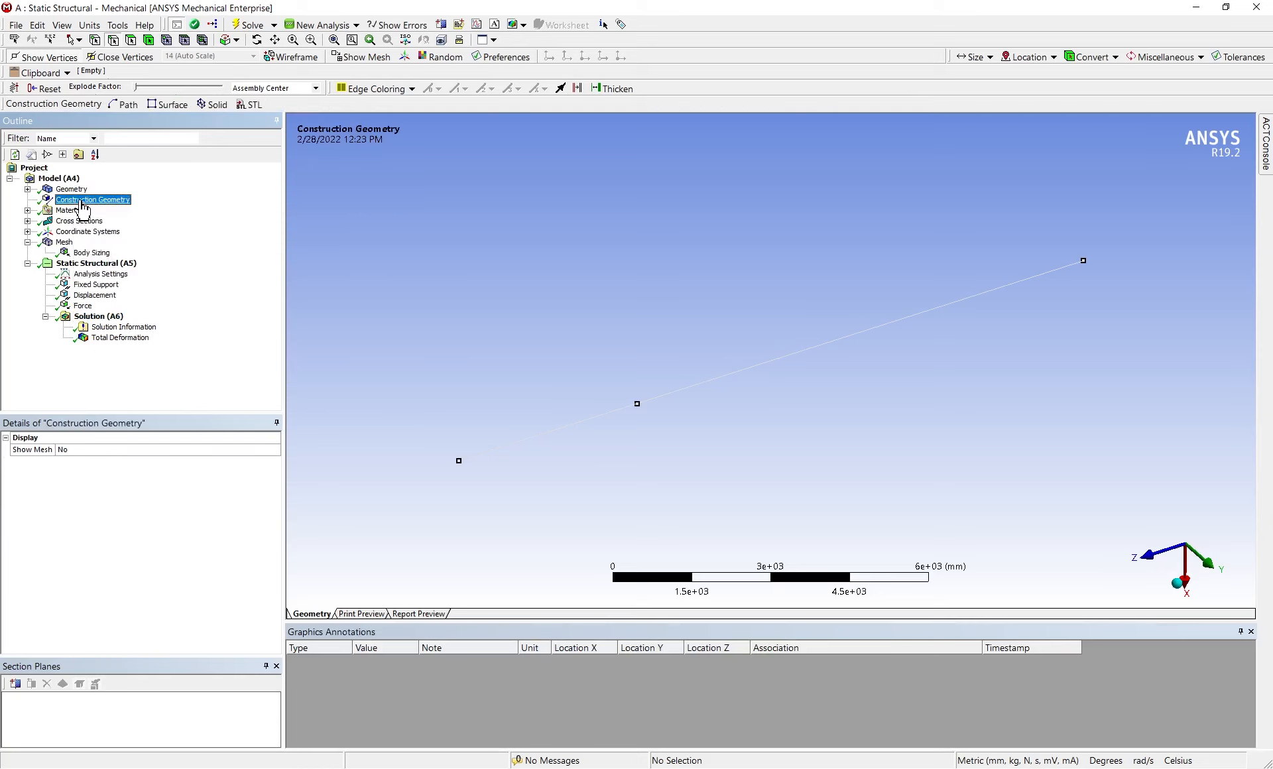
pyautogui.rightClick(80, 201)
pyautogui.moveTo(113, 209)
pyautogui.click(205, 212)
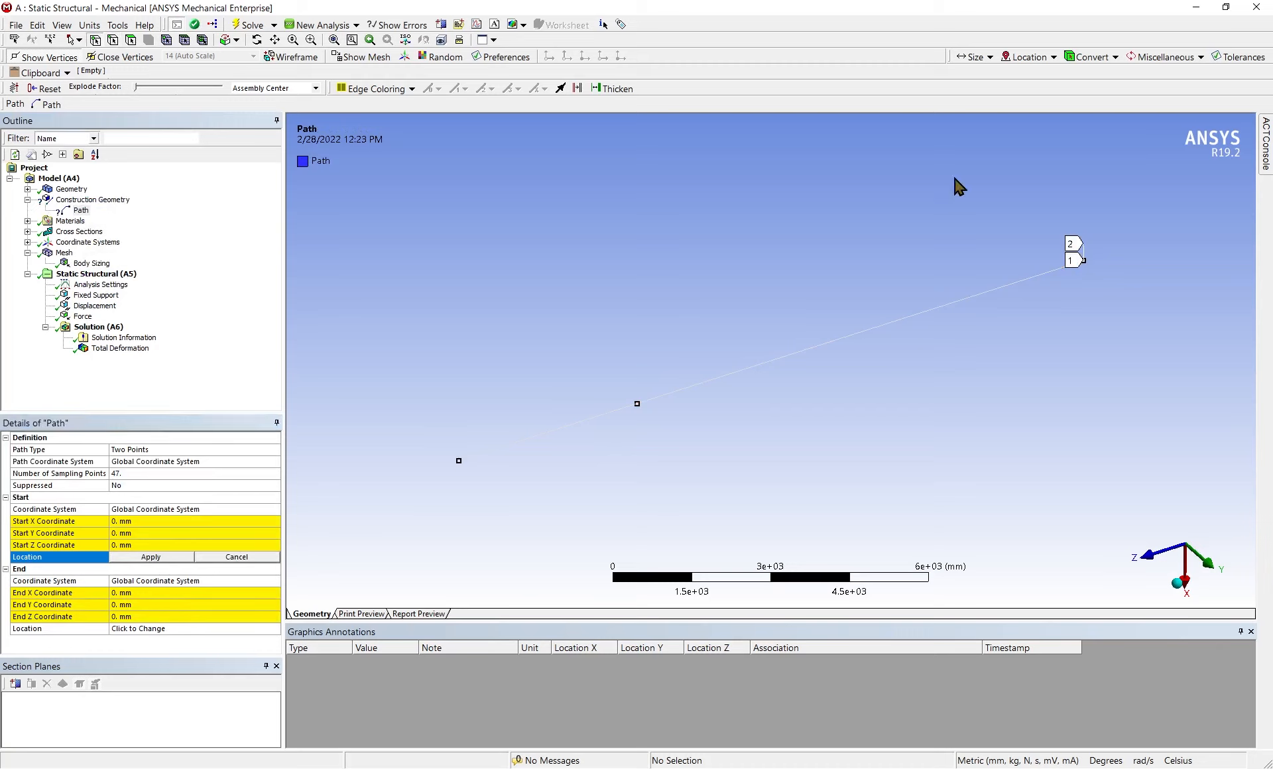
# Define the two-point path from the beam's end vertex at the origin to its opposite end vertex at Z 14000 mm
pyautogui.click(1085, 264)
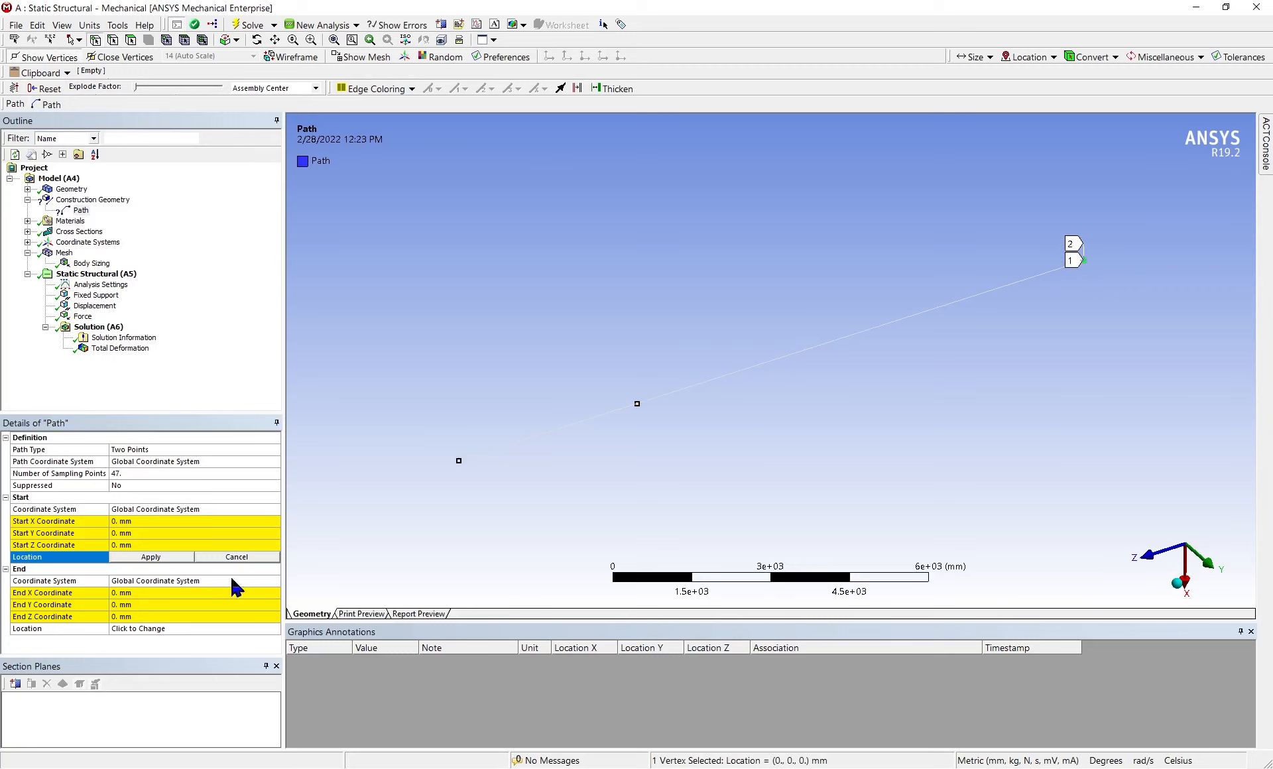
pyautogui.click(140, 556)
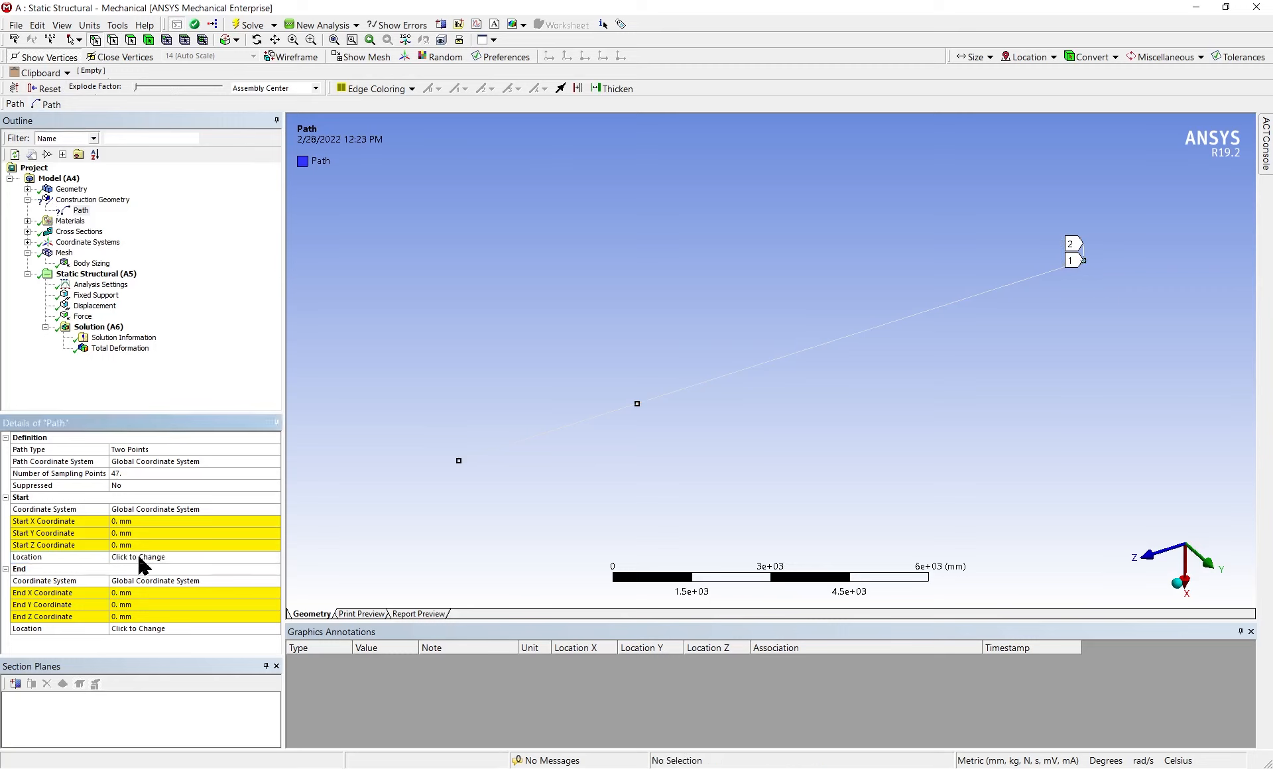
pyautogui.click(136, 628)
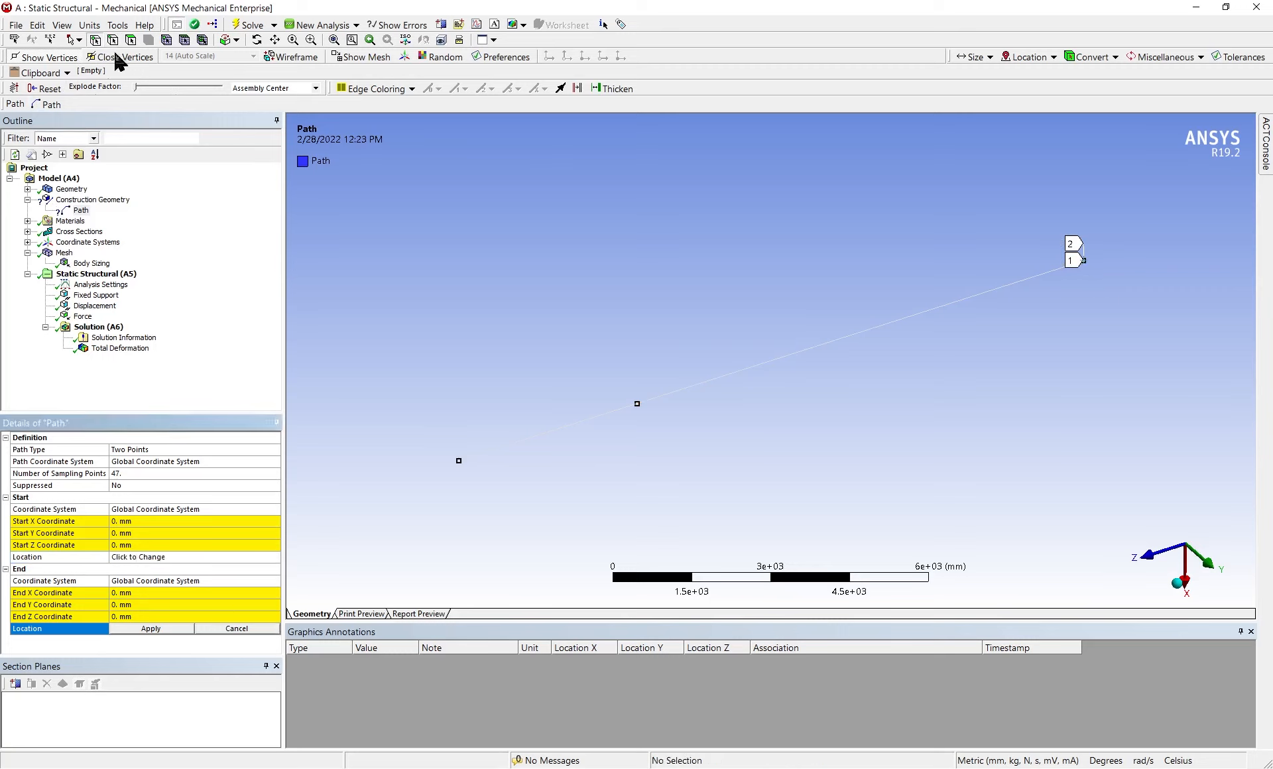
pyautogui.click(458, 461)
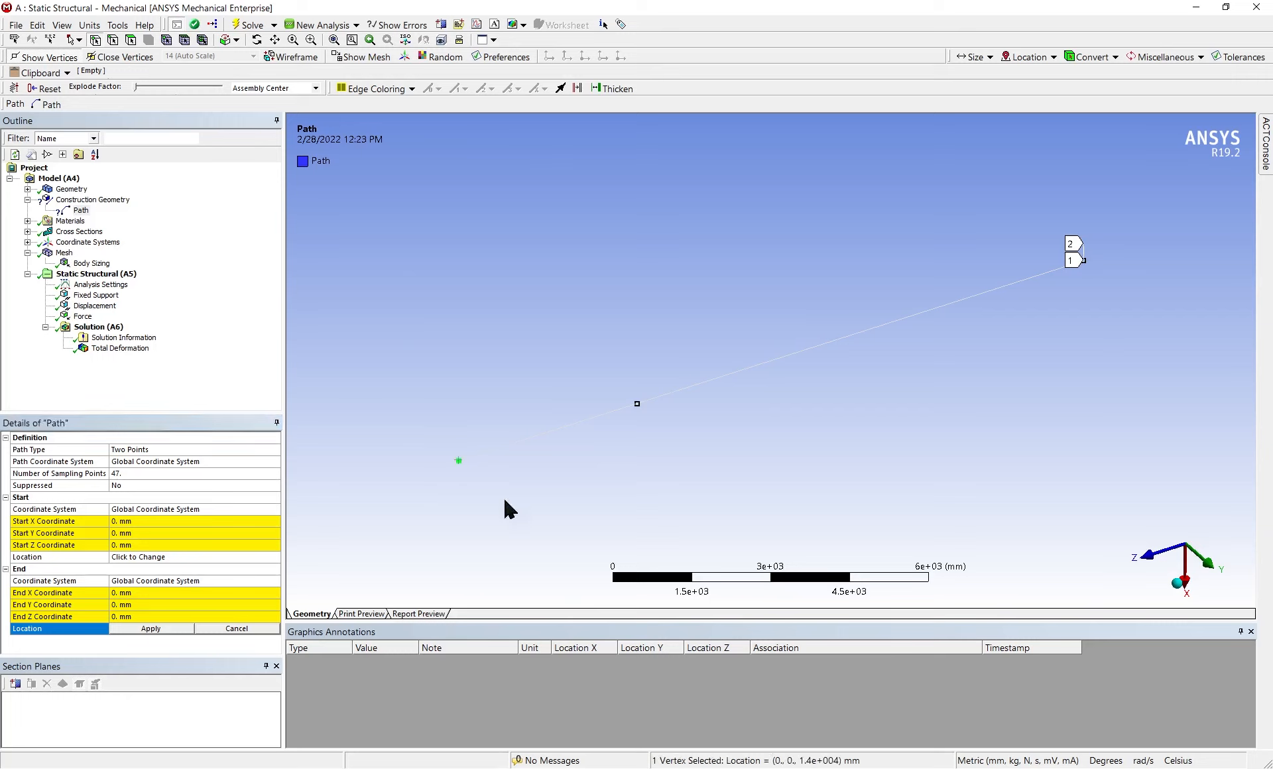
pyautogui.click(145, 630)
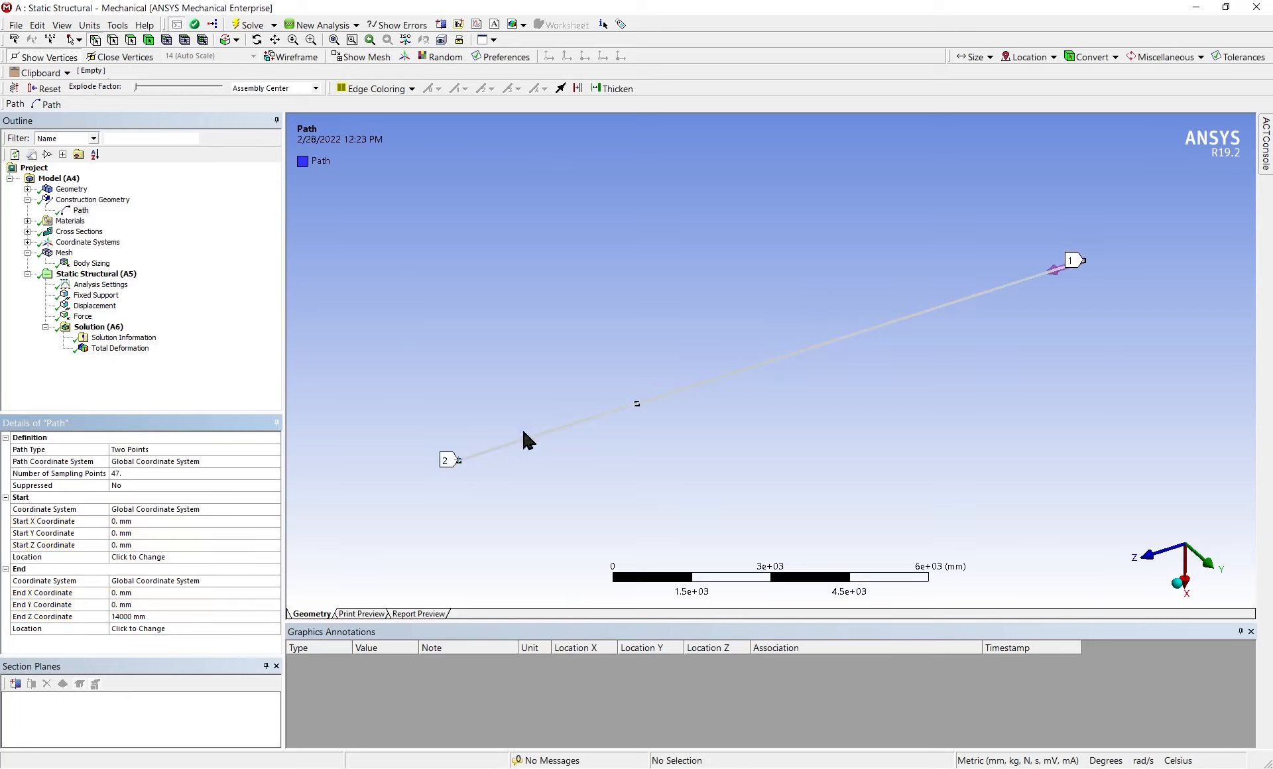
pyautogui.click(148, 617)
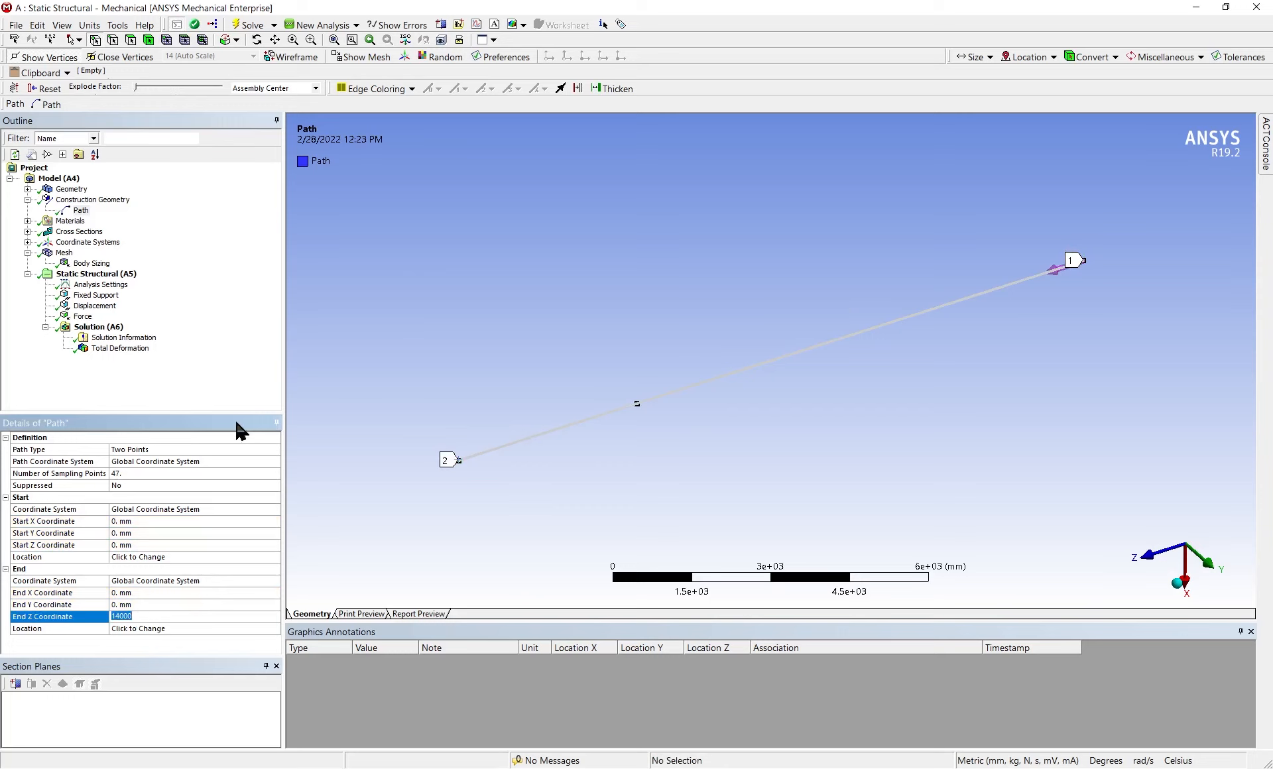
pyautogui.click(224, 317)
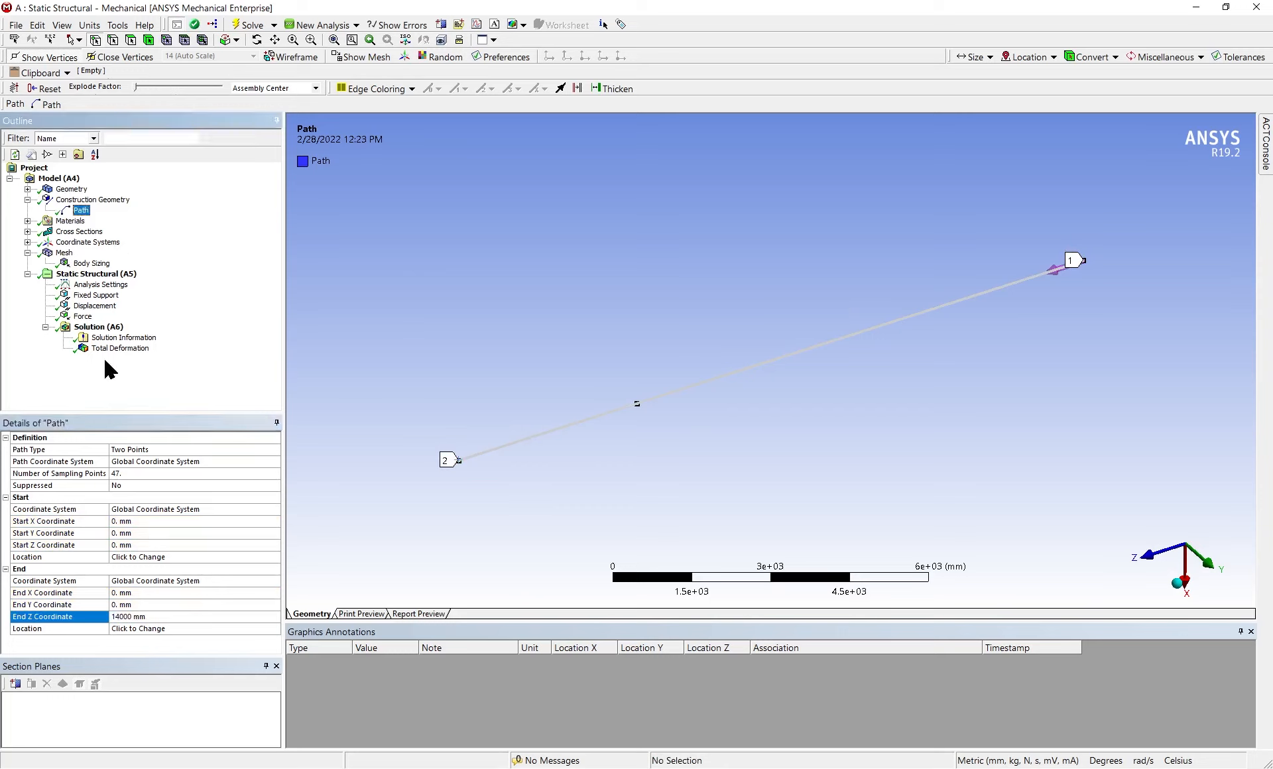
# Insert a Shear-Moment Diagram beam result under Solution
pyautogui.click(98, 327)
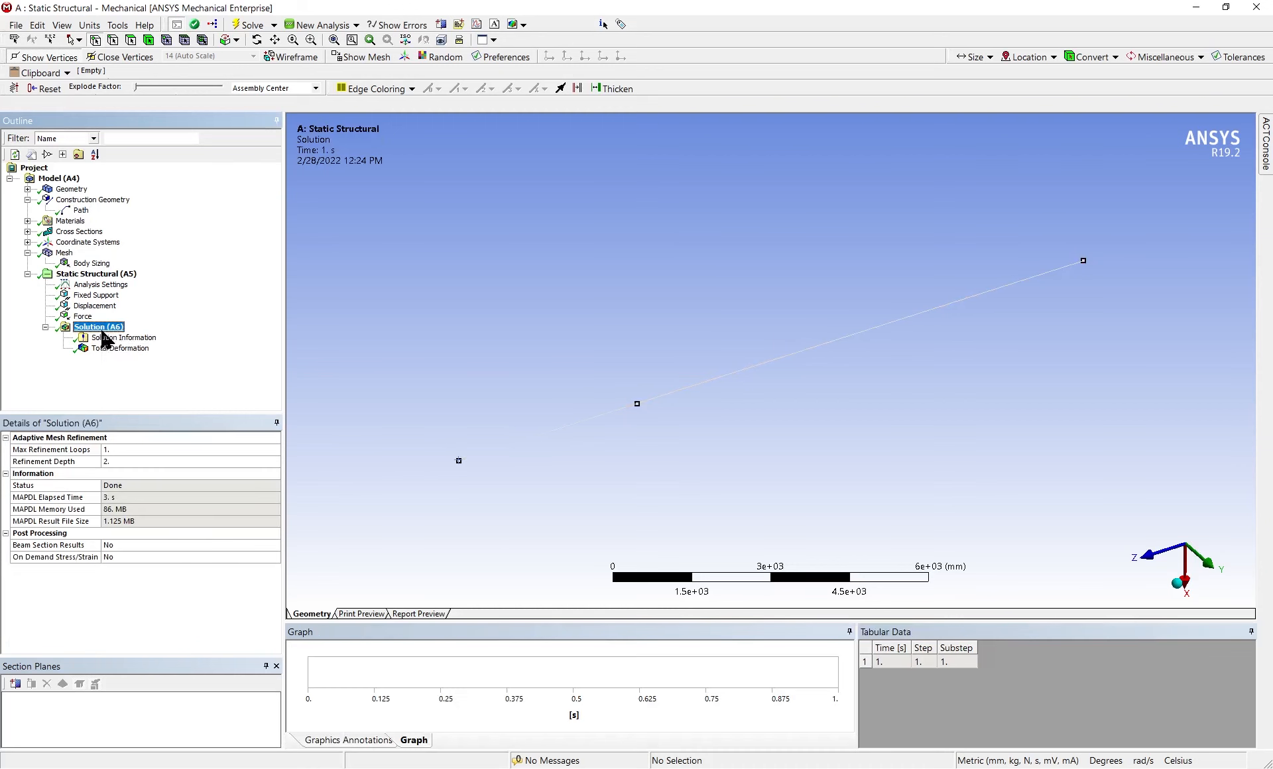
pyautogui.rightClick(100, 327)
pyautogui.moveTo(139, 340)
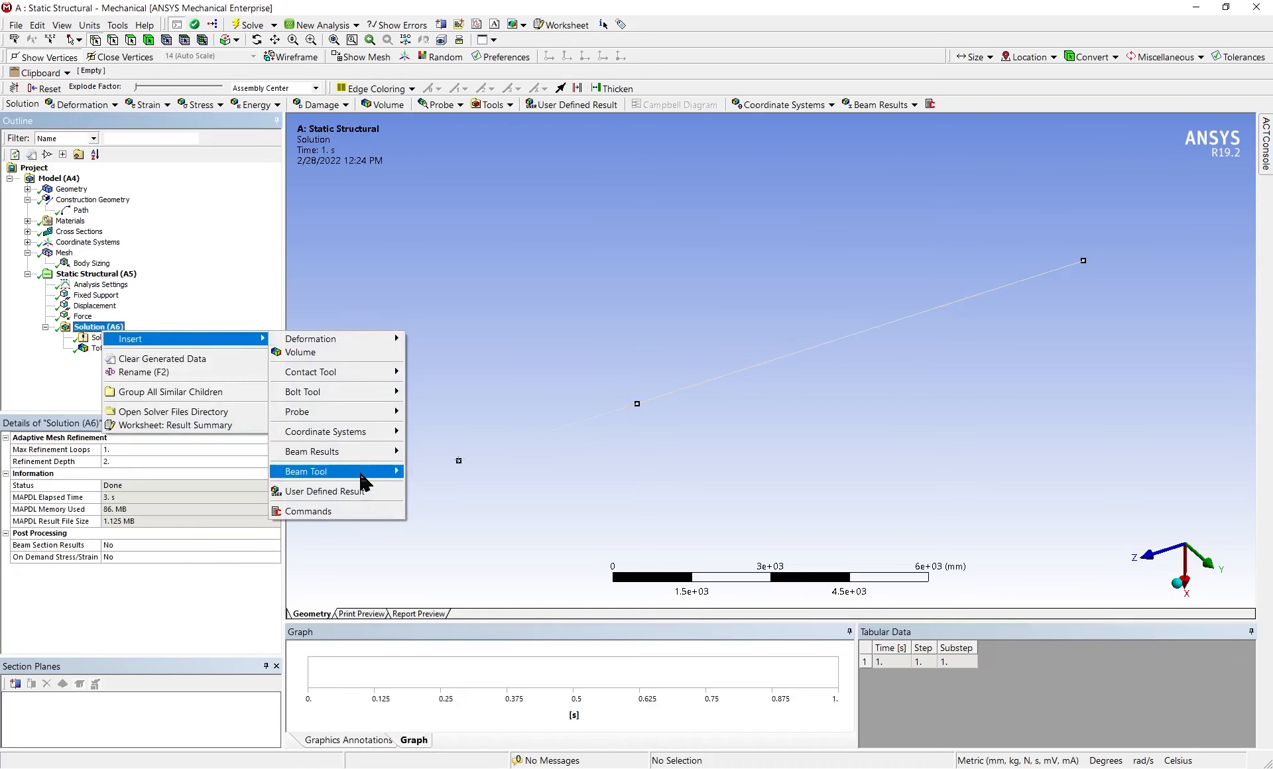
pyautogui.moveTo(362, 472)
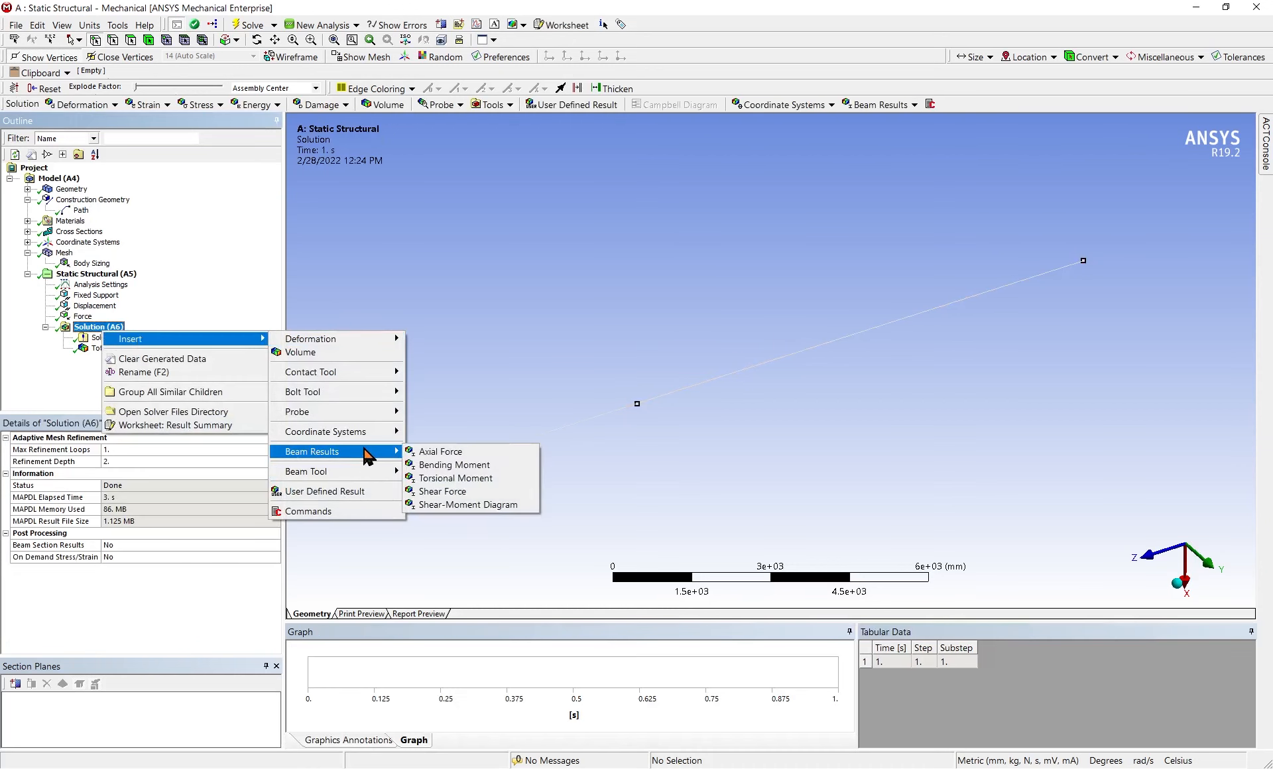
pyautogui.click(478, 504)
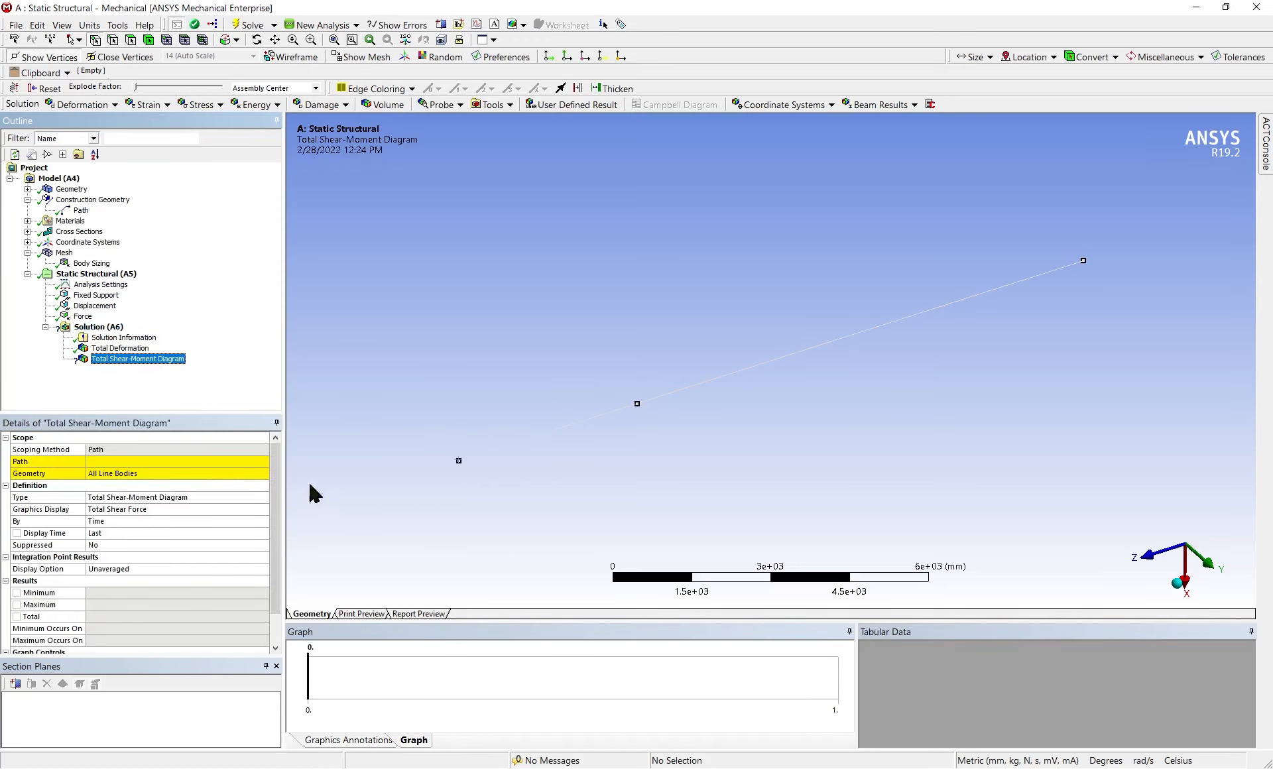
# Scope the Total Shear-Moment Diagram to the existing path and try to evaluate all results
pyautogui.click(191, 461)
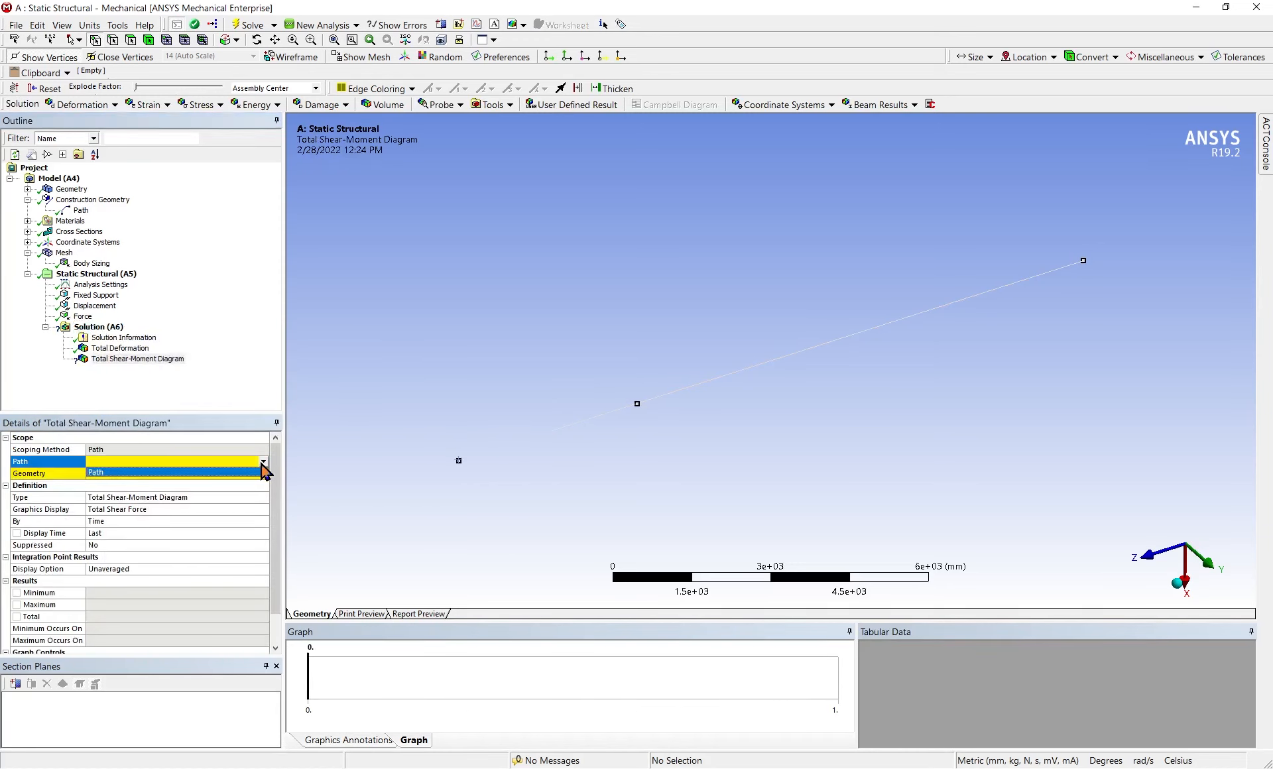
pyautogui.click(264, 461)
pyautogui.click(251, 472)
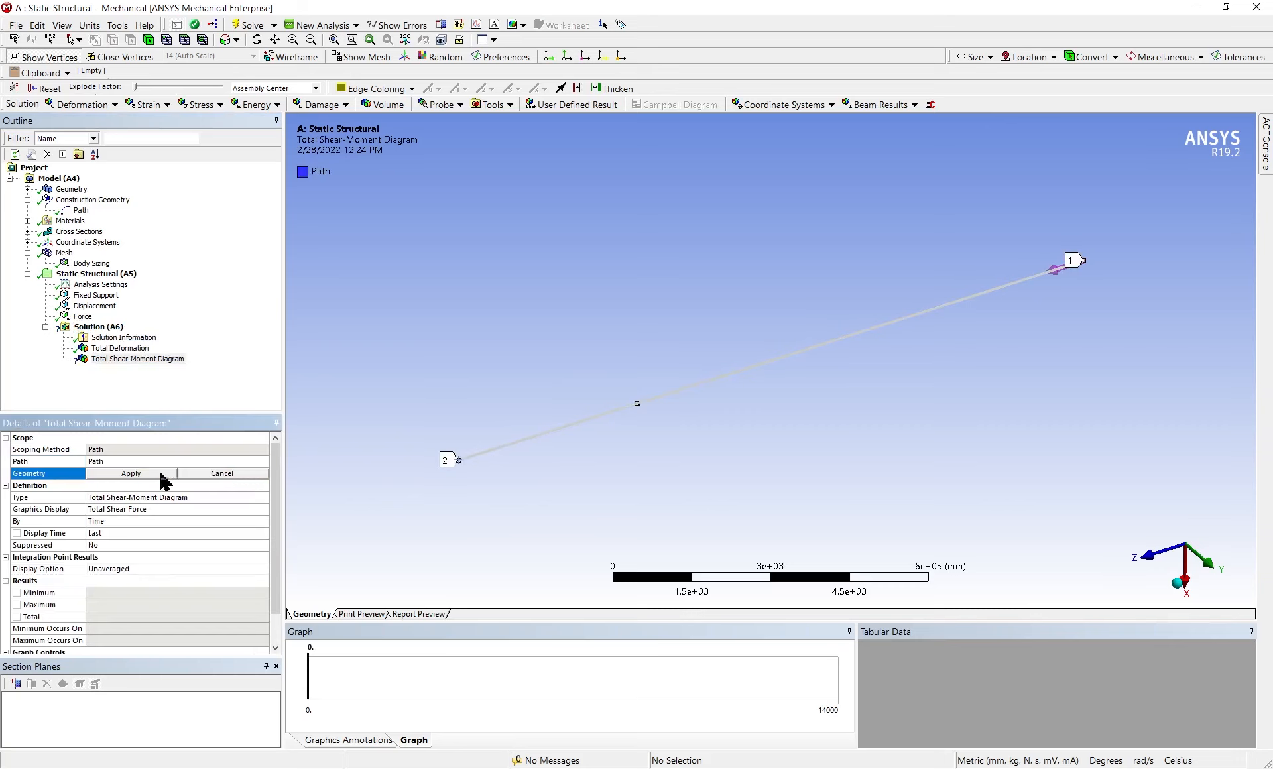
pyautogui.rightClick(106, 328)
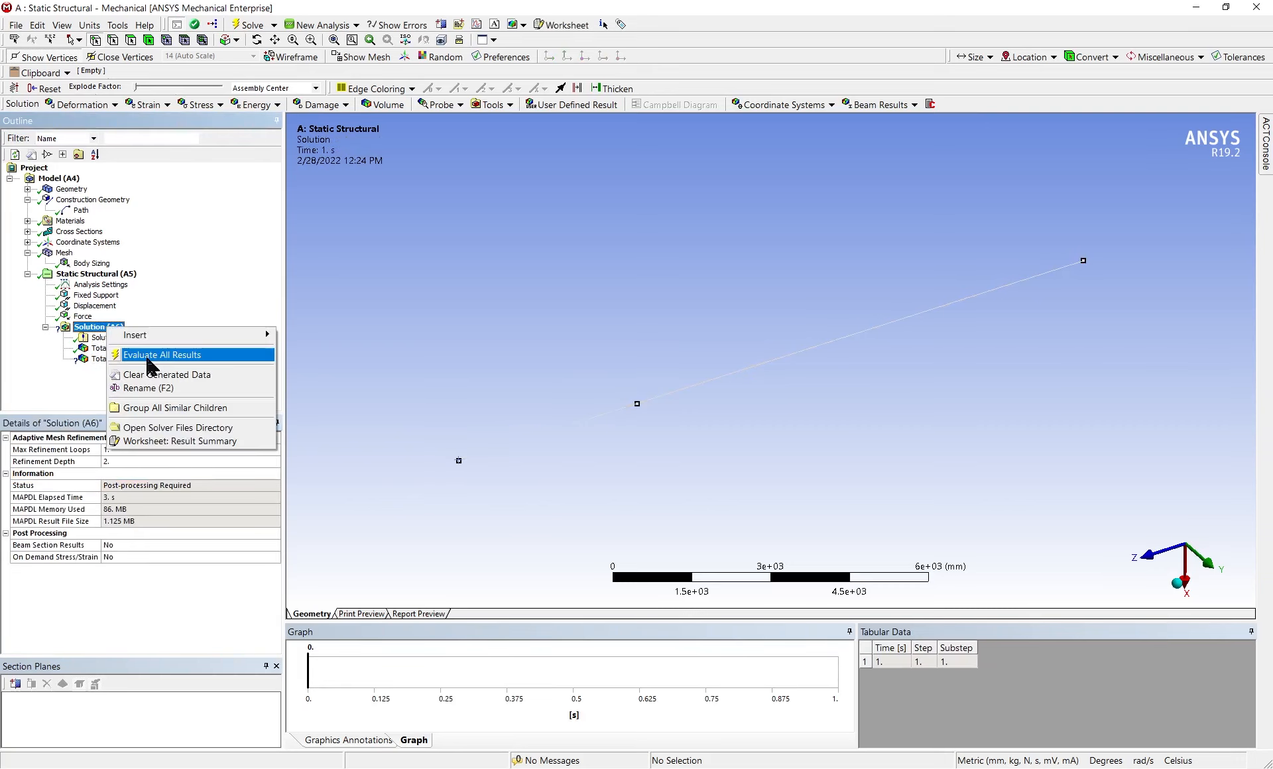
pyautogui.click(150, 355)
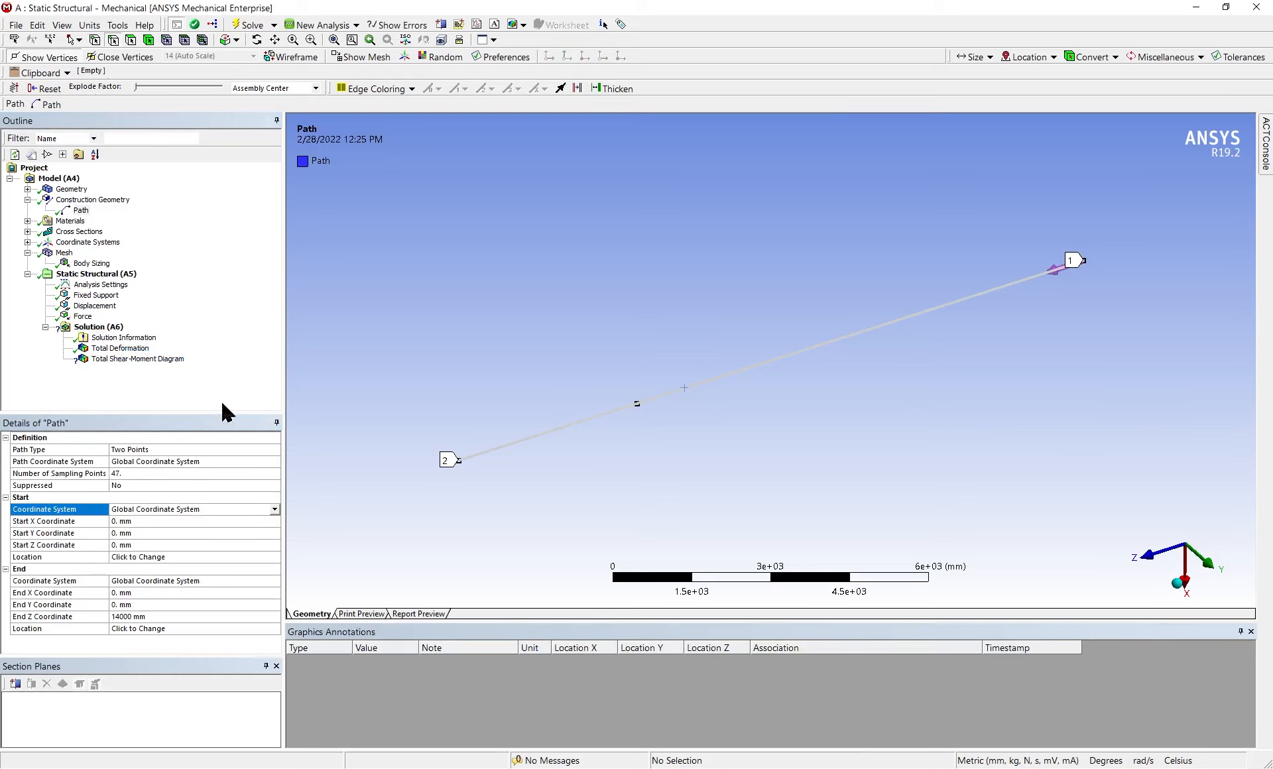
# Change the path's type to Edge and assign both line edges of the beam as its geometry
pyautogui.click(203, 448)
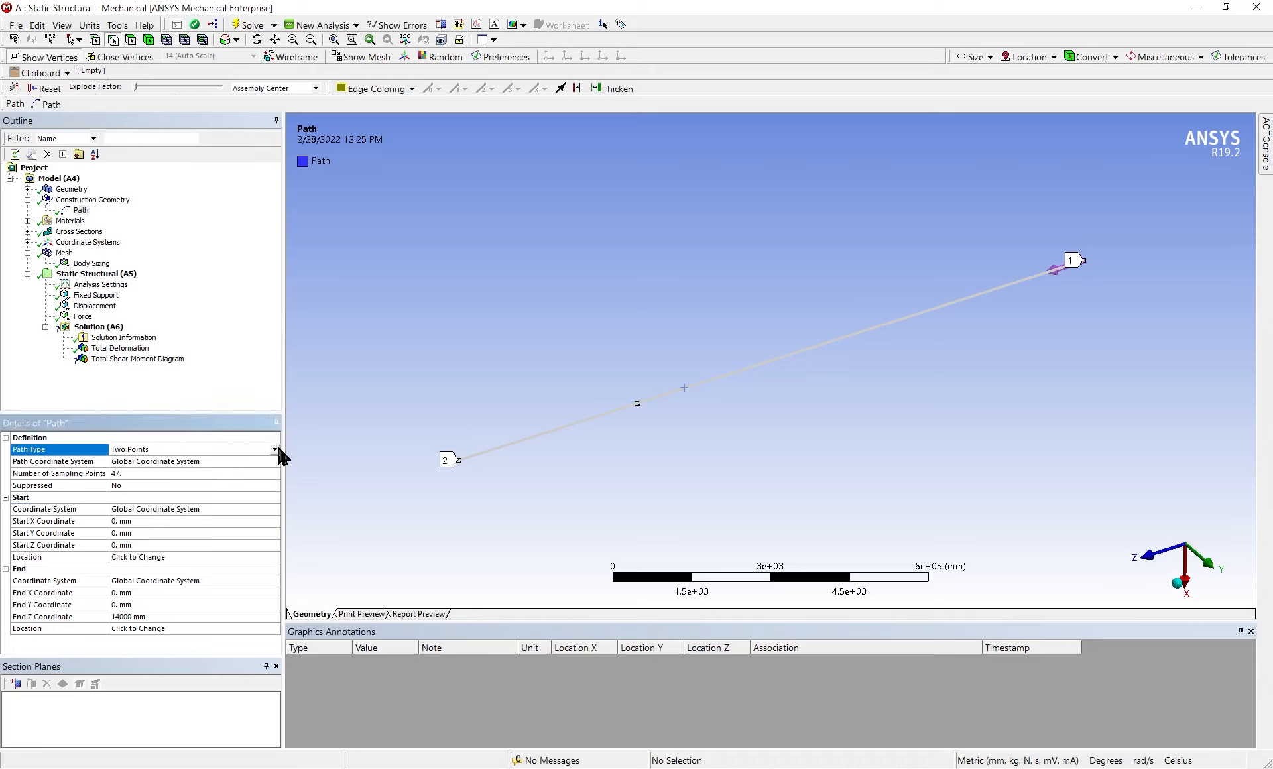
pyautogui.click(276, 450)
pyautogui.click(217, 470)
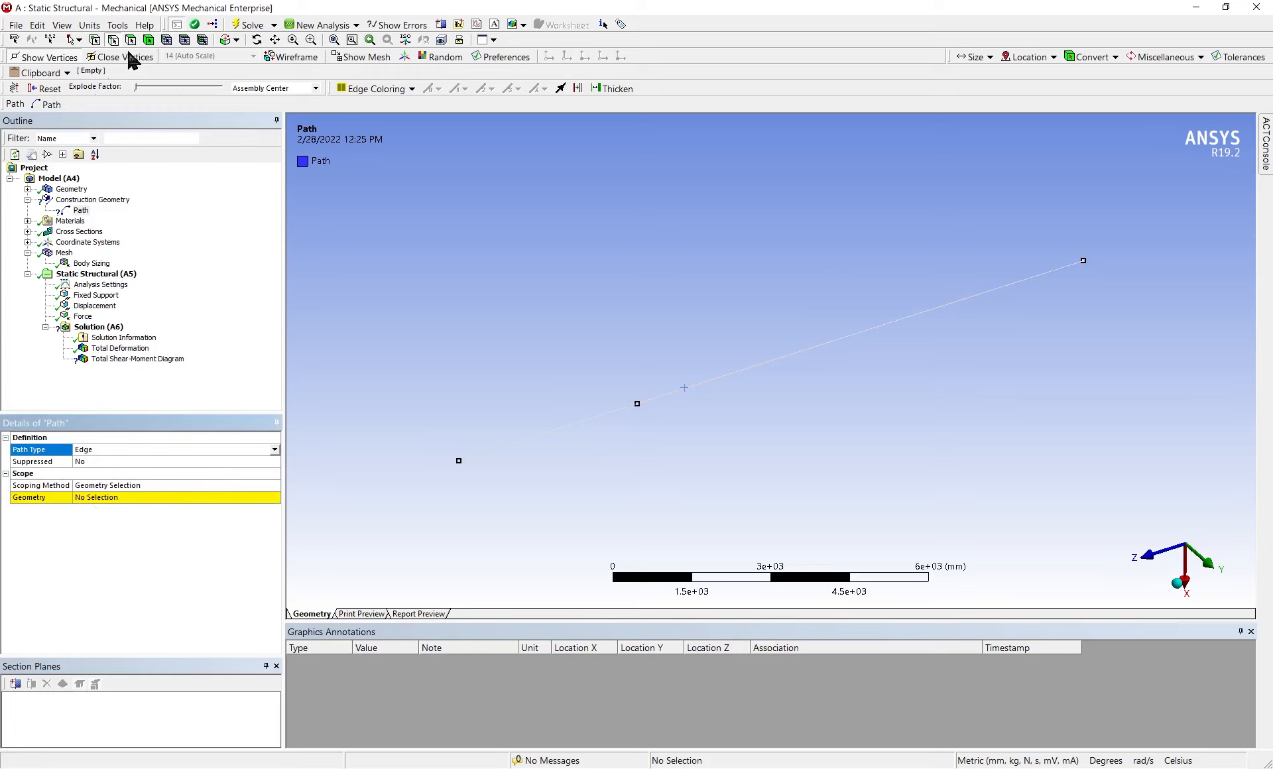
pyautogui.click(129, 41)
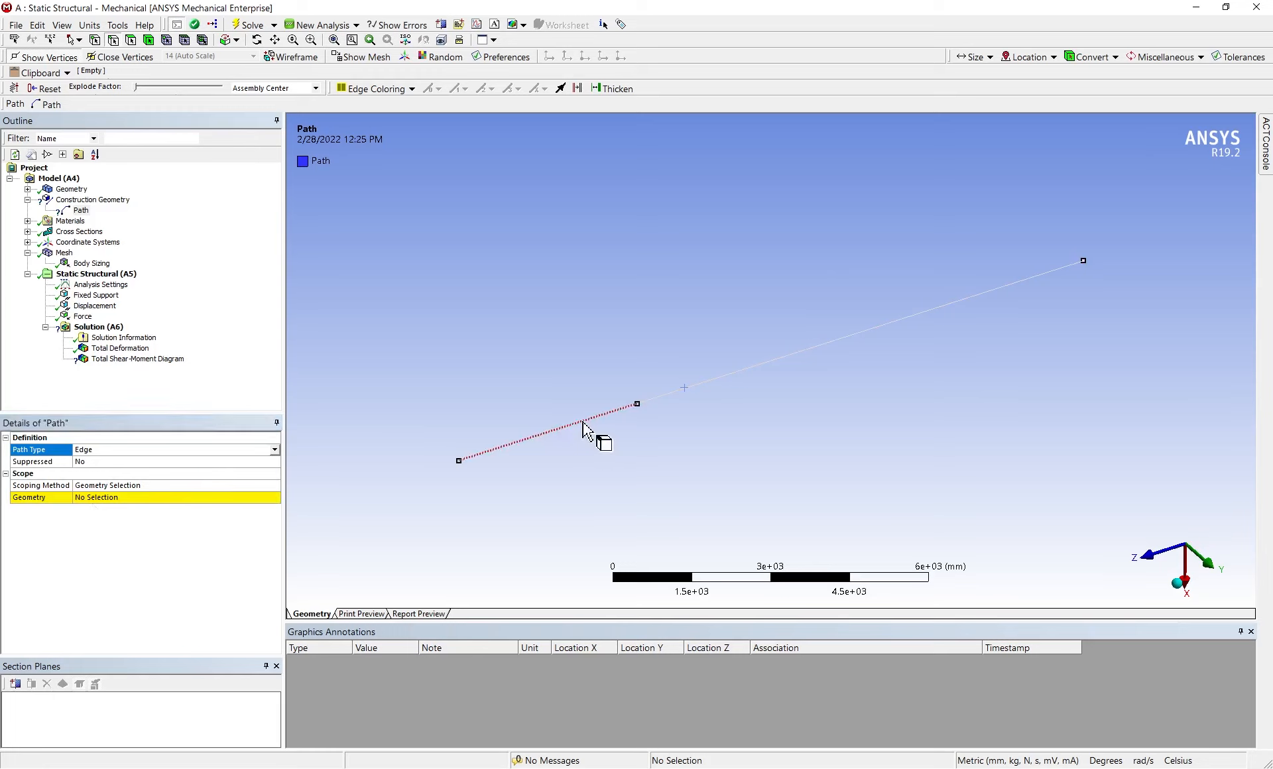
pyautogui.click(583, 424)
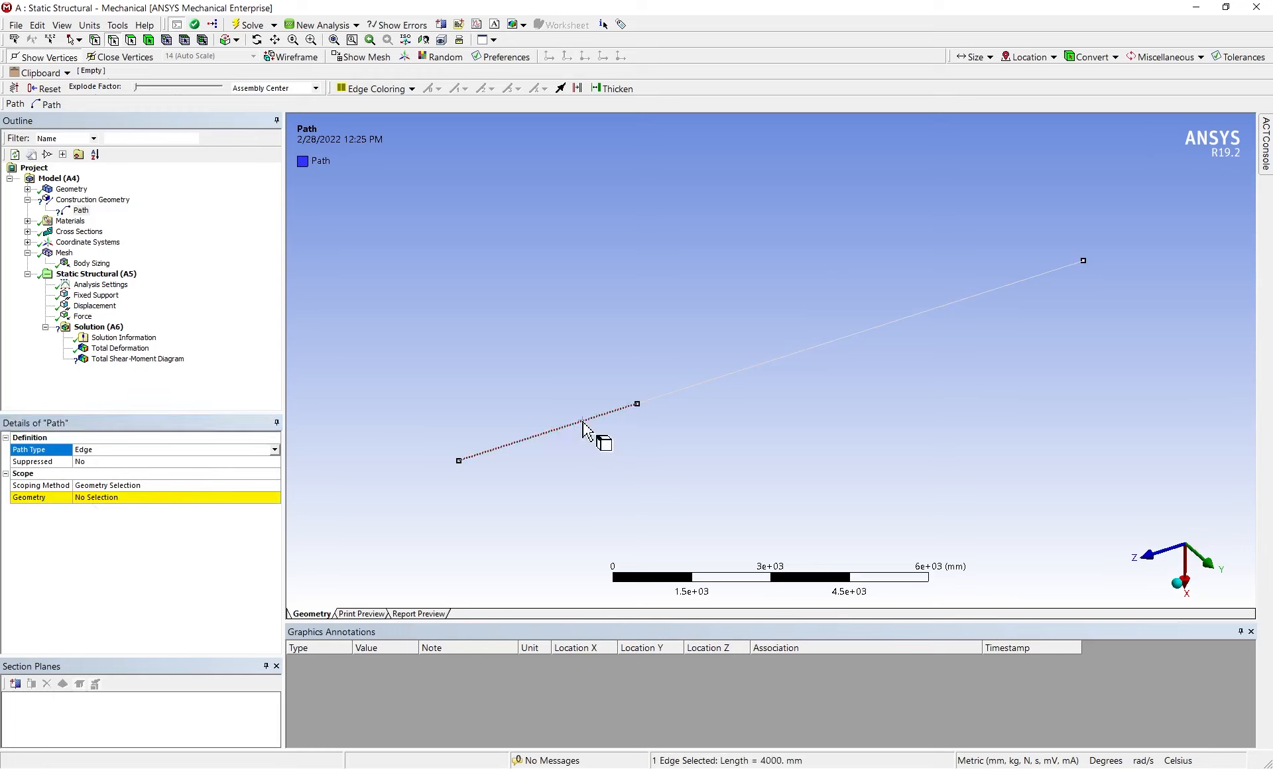
pyautogui.keyDown('ctrl'); pyautogui.click(700, 386); pyautogui.keyUp('ctrl')
pyautogui.click(111, 498)
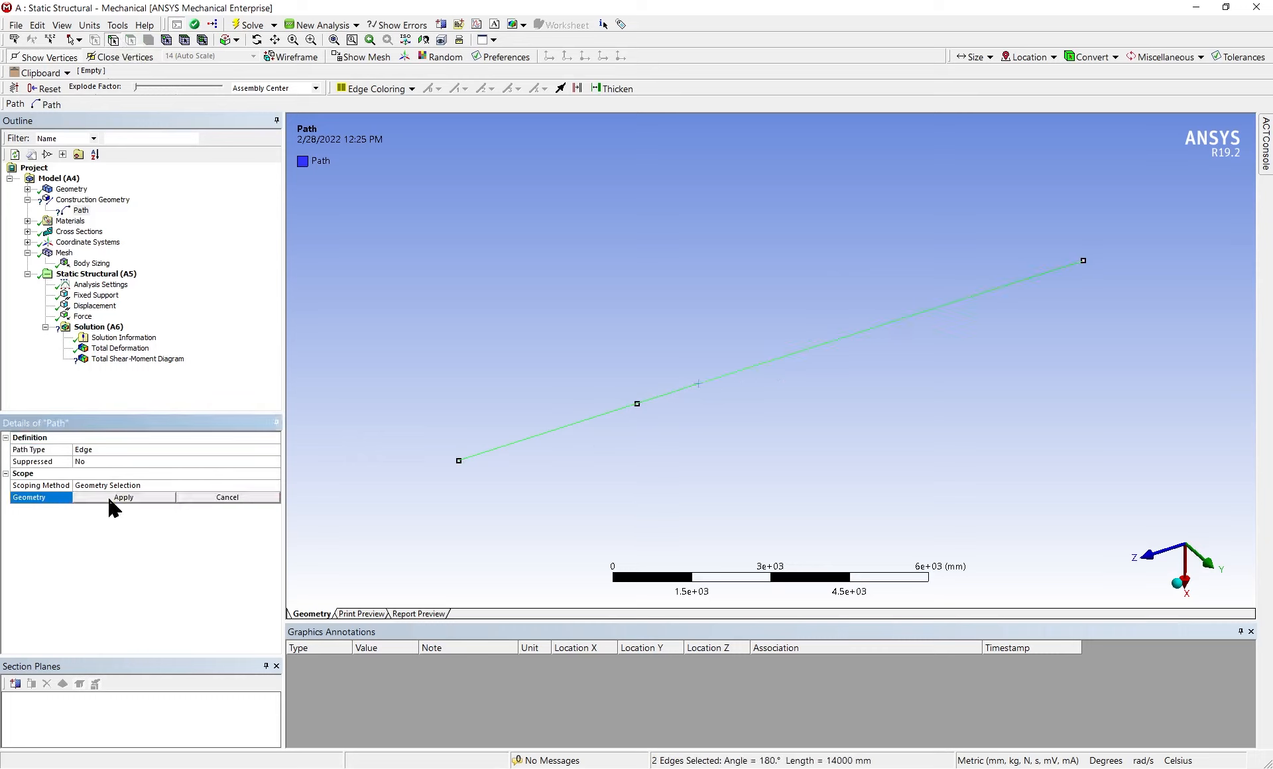
pyautogui.click(111, 498)
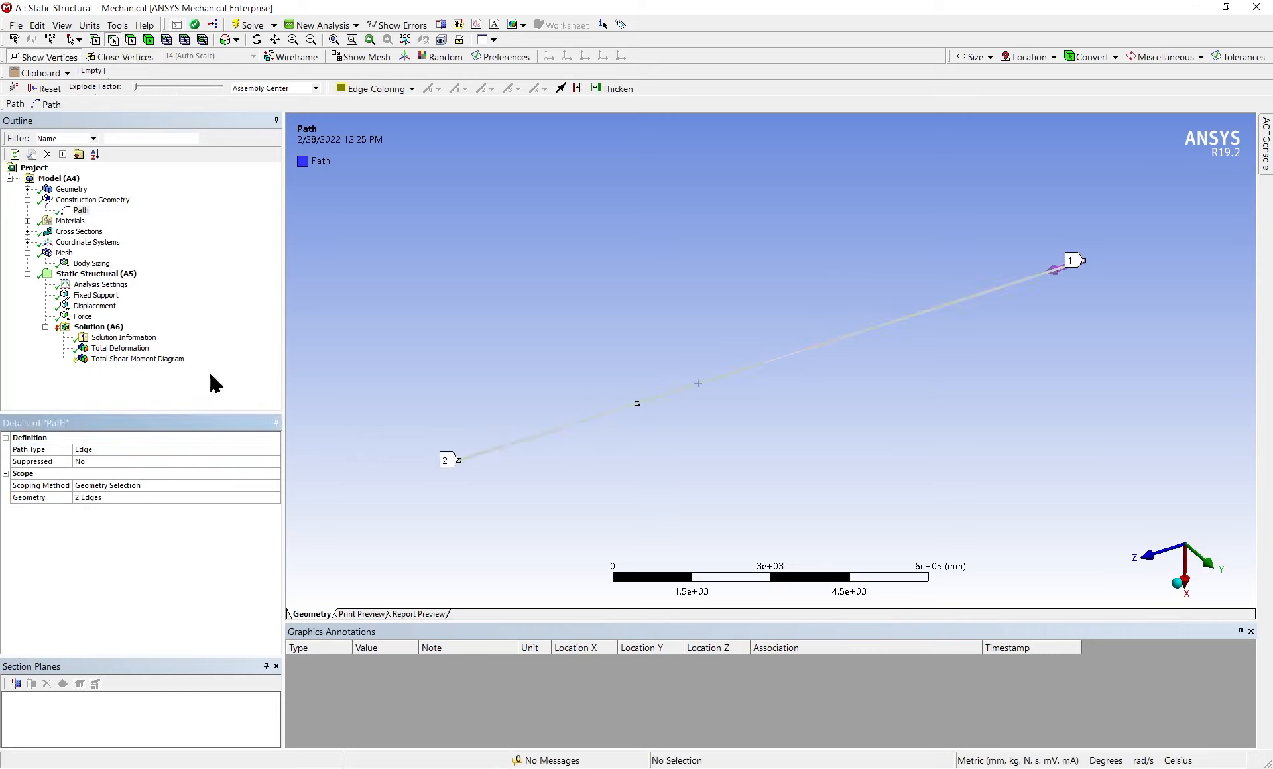
# Evaluate all results for the Total Shear-Moment Diagram using the edge-based path
pyautogui.click(129, 360)
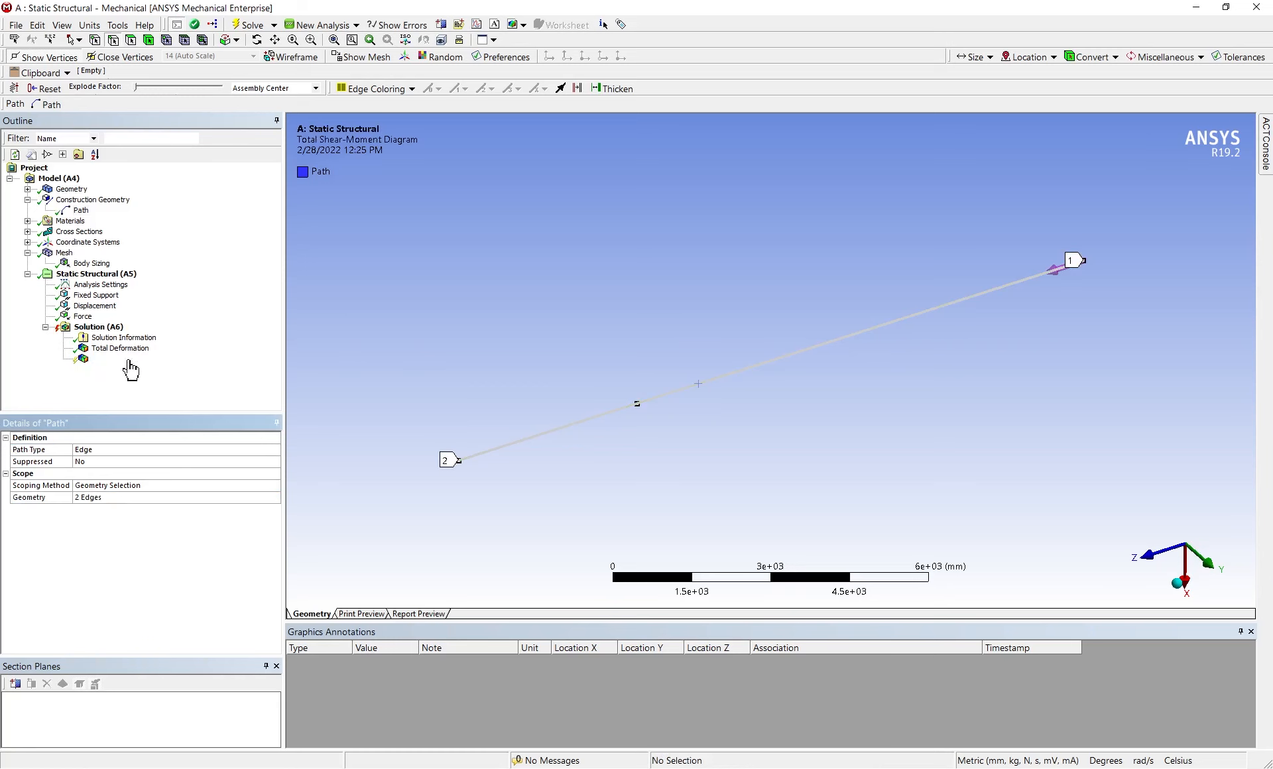
pyautogui.rightClick(129, 362)
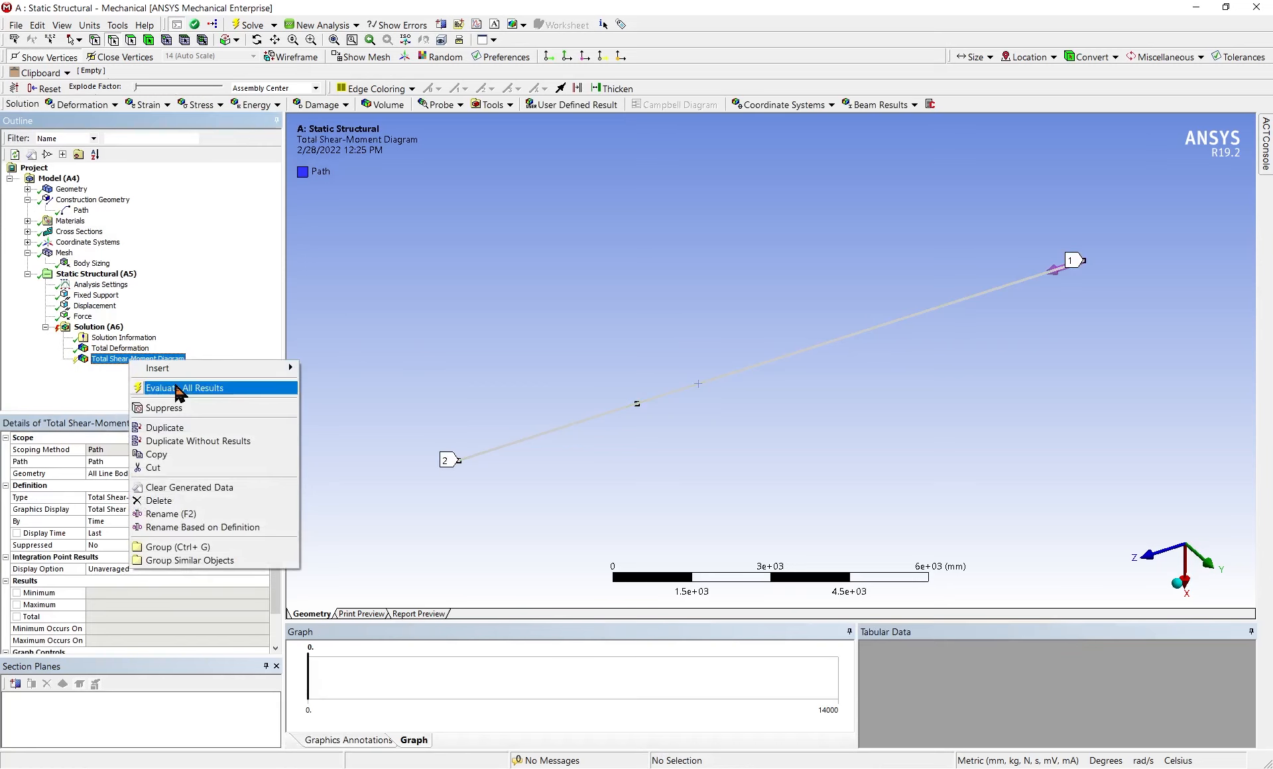
pyautogui.click(176, 387)
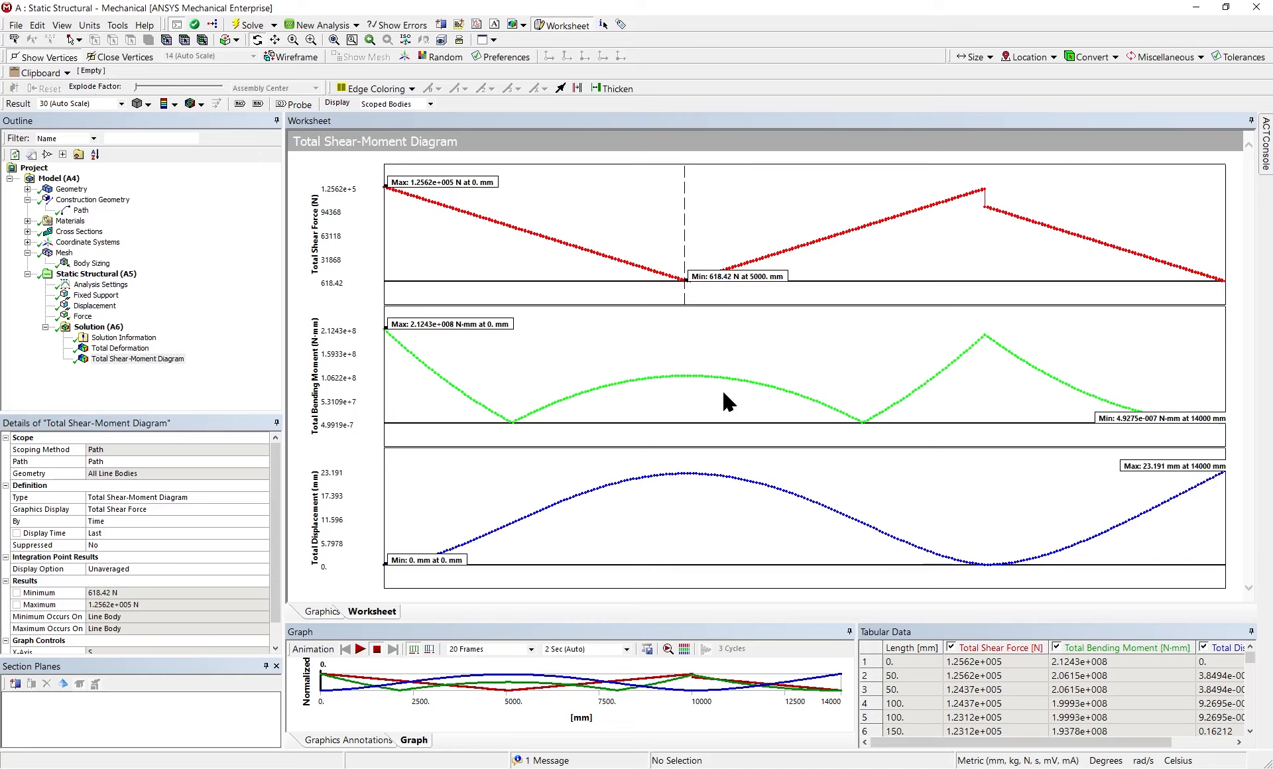
# Set the Body Sizing element size to 20 mm
pyautogui.click(83, 263)
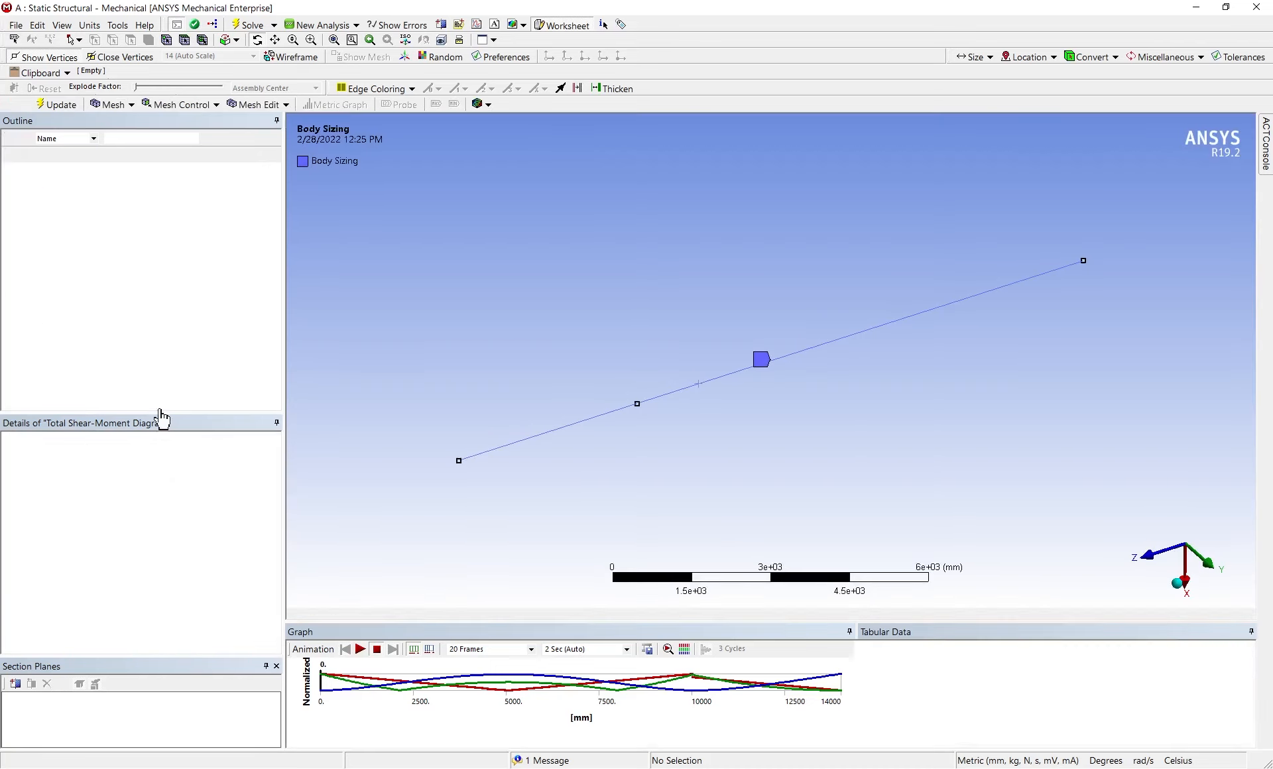
pyautogui.click(91, 509)
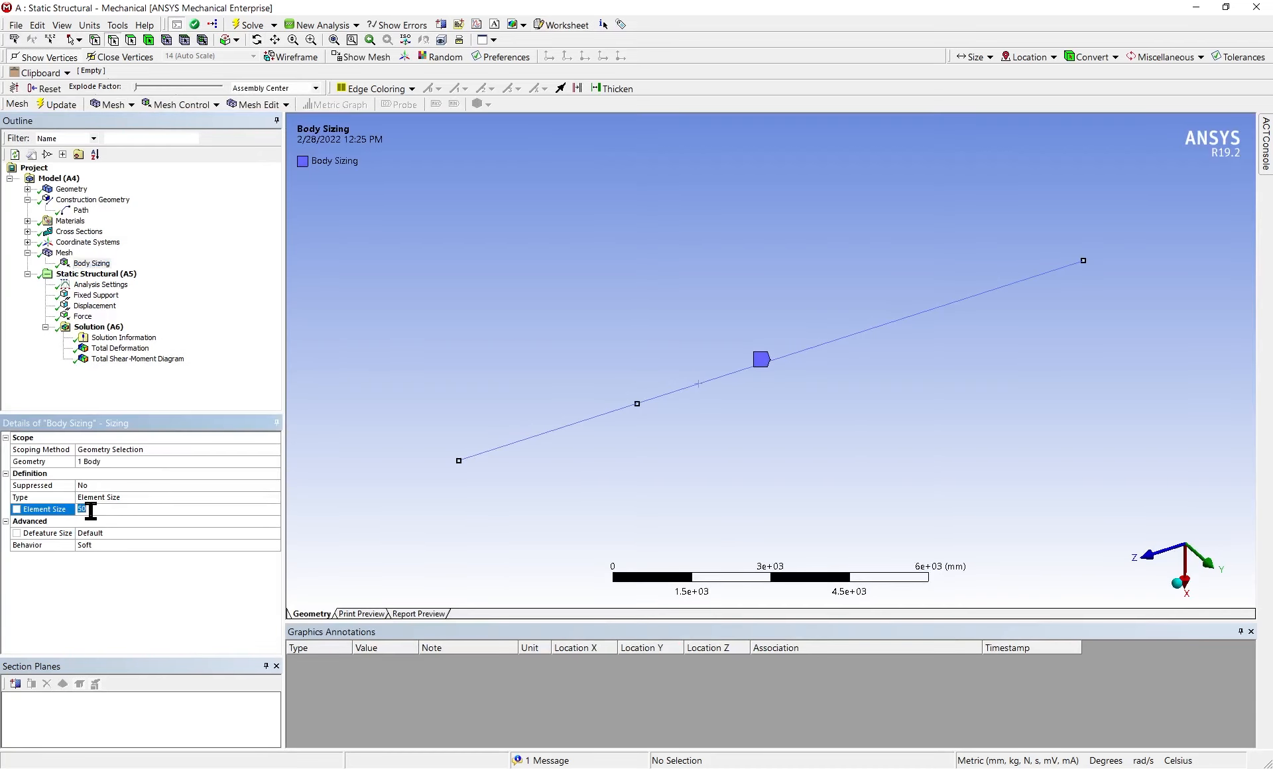
pyautogui.write('20')
pyautogui.press('Return')
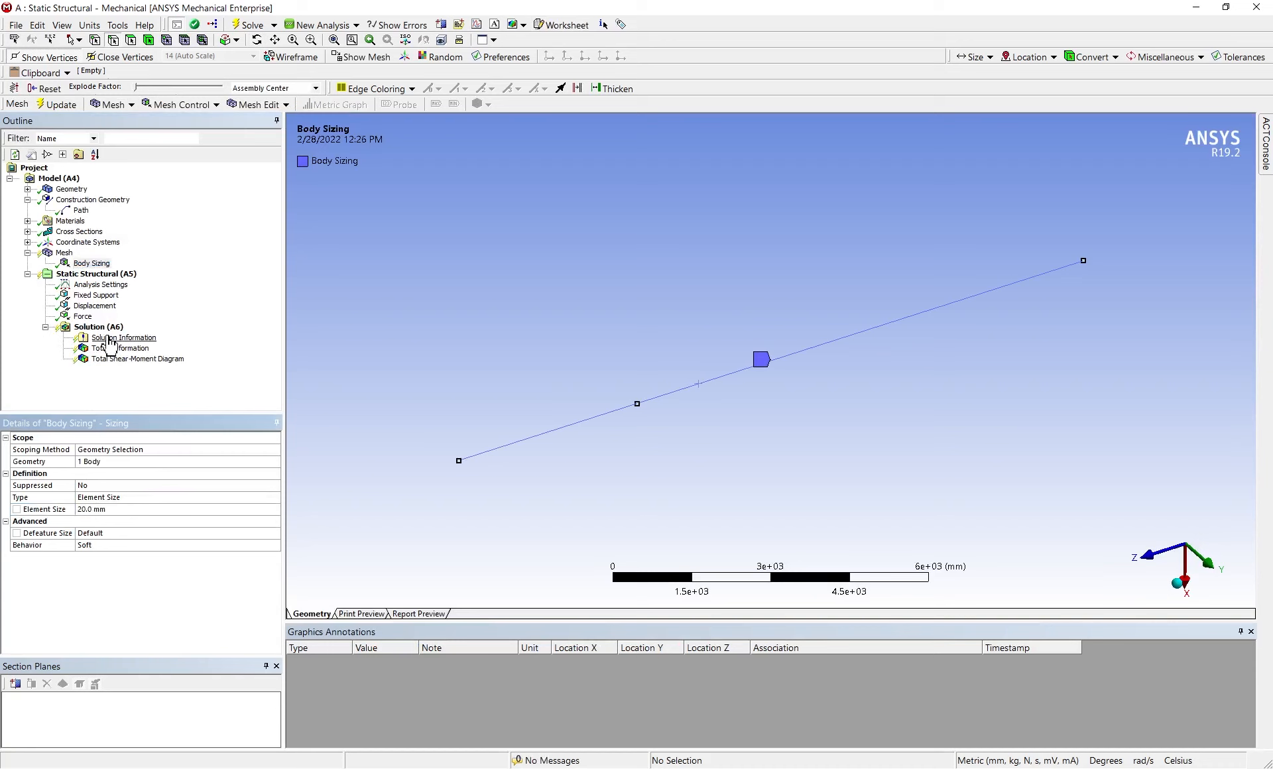
# Solve the analysis again with the refined mesh and show the Total Shear-Moment Diagram result
pyautogui.rightClick(112, 327)
pyautogui.click(162, 353)
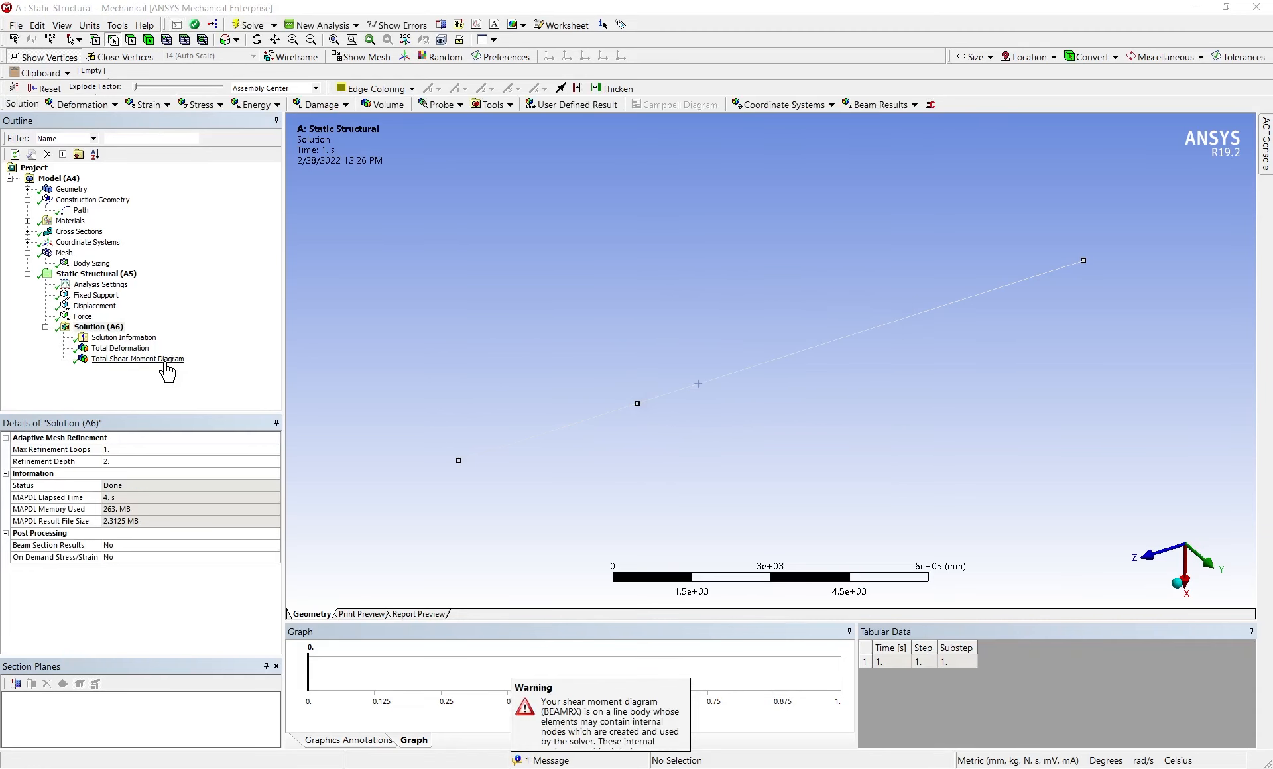
pyautogui.click(167, 369)
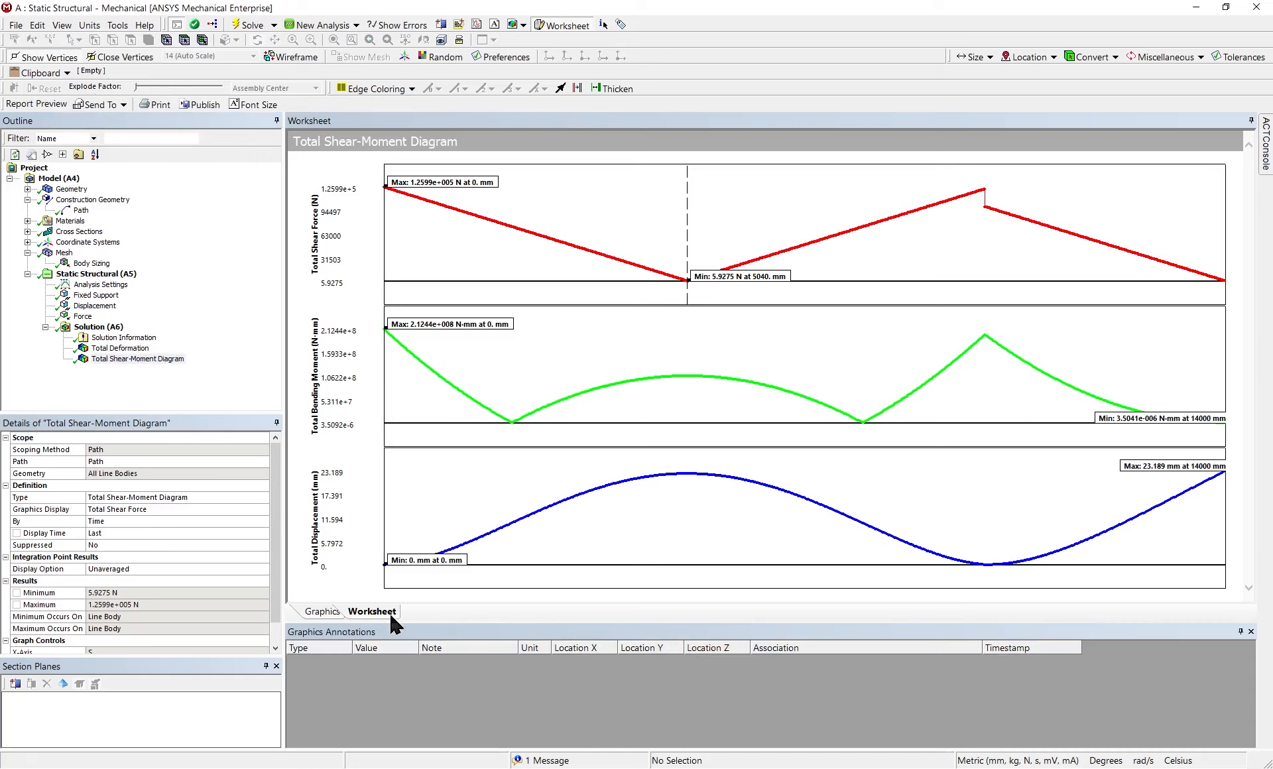
# Leave the report preview for the geometry view and display the Total Shear-Moment Diagram as a contour plot on the beam
pyautogui.click(323, 612)
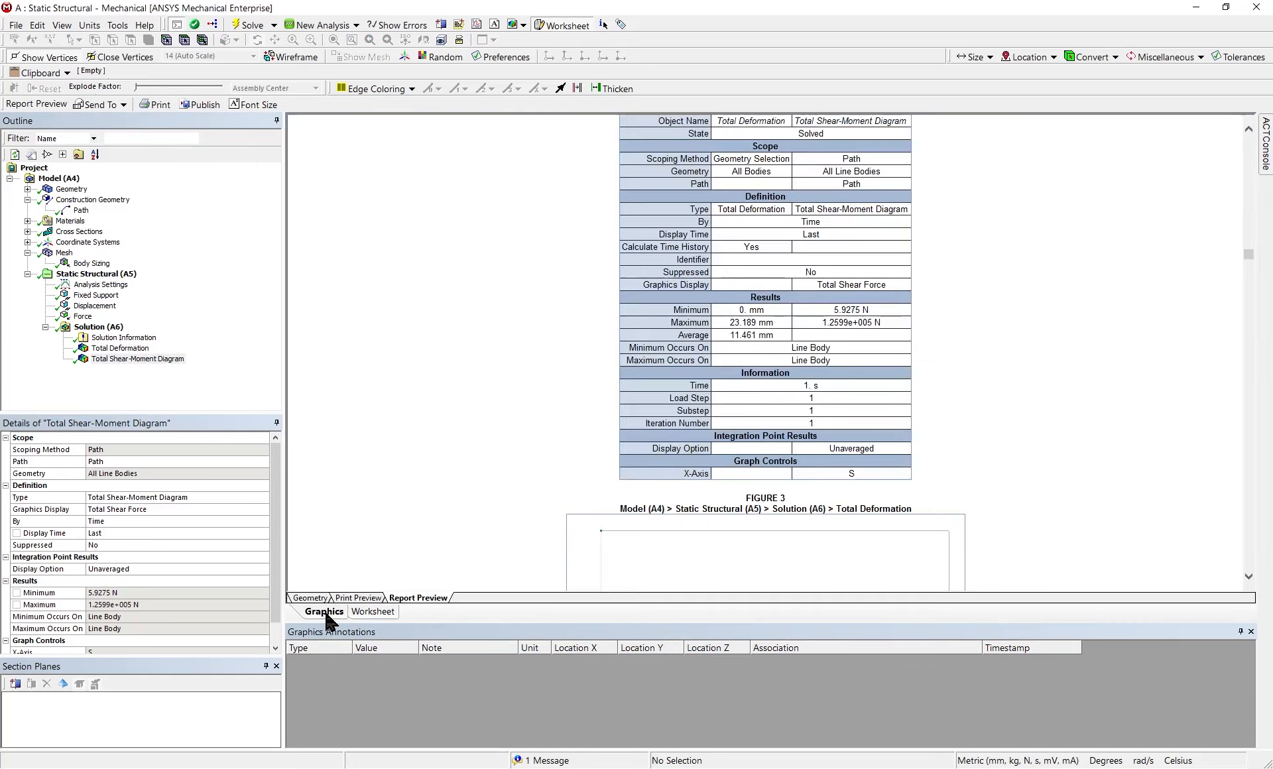
pyautogui.click(366, 614)
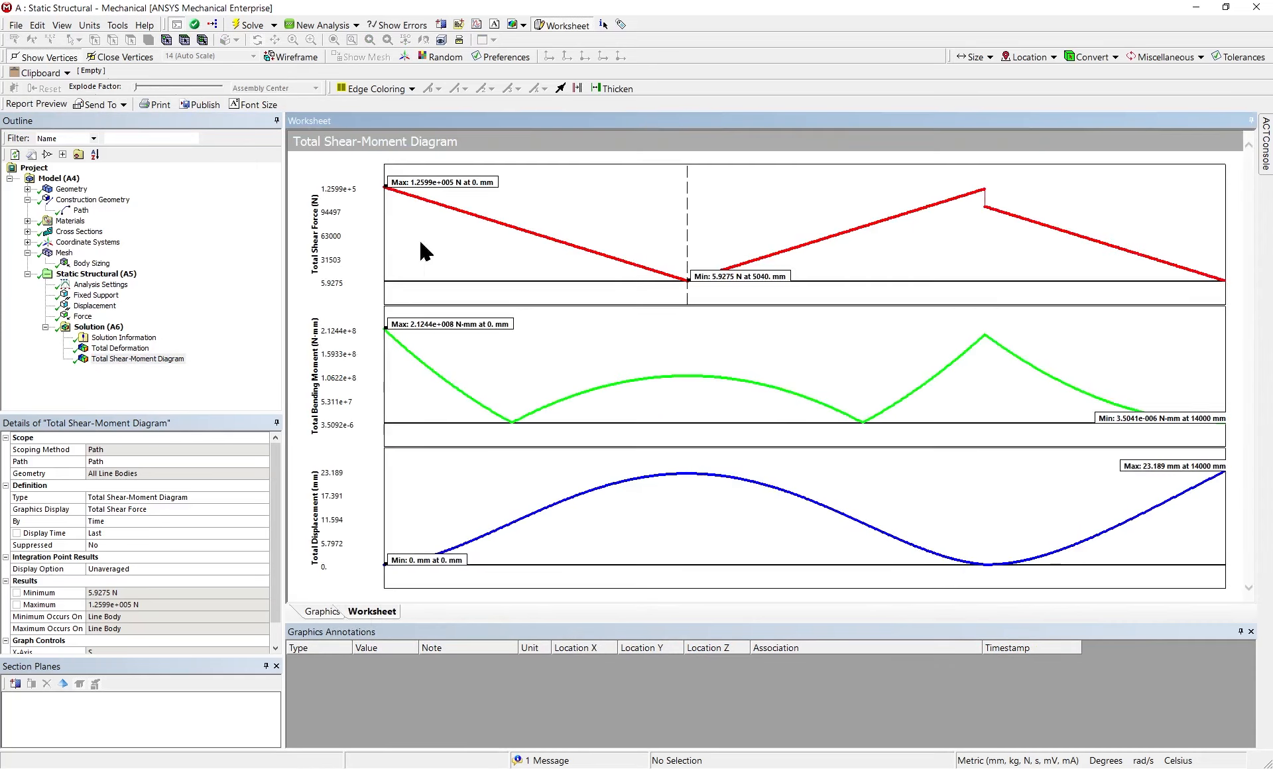
pyautogui.click(99, 327)
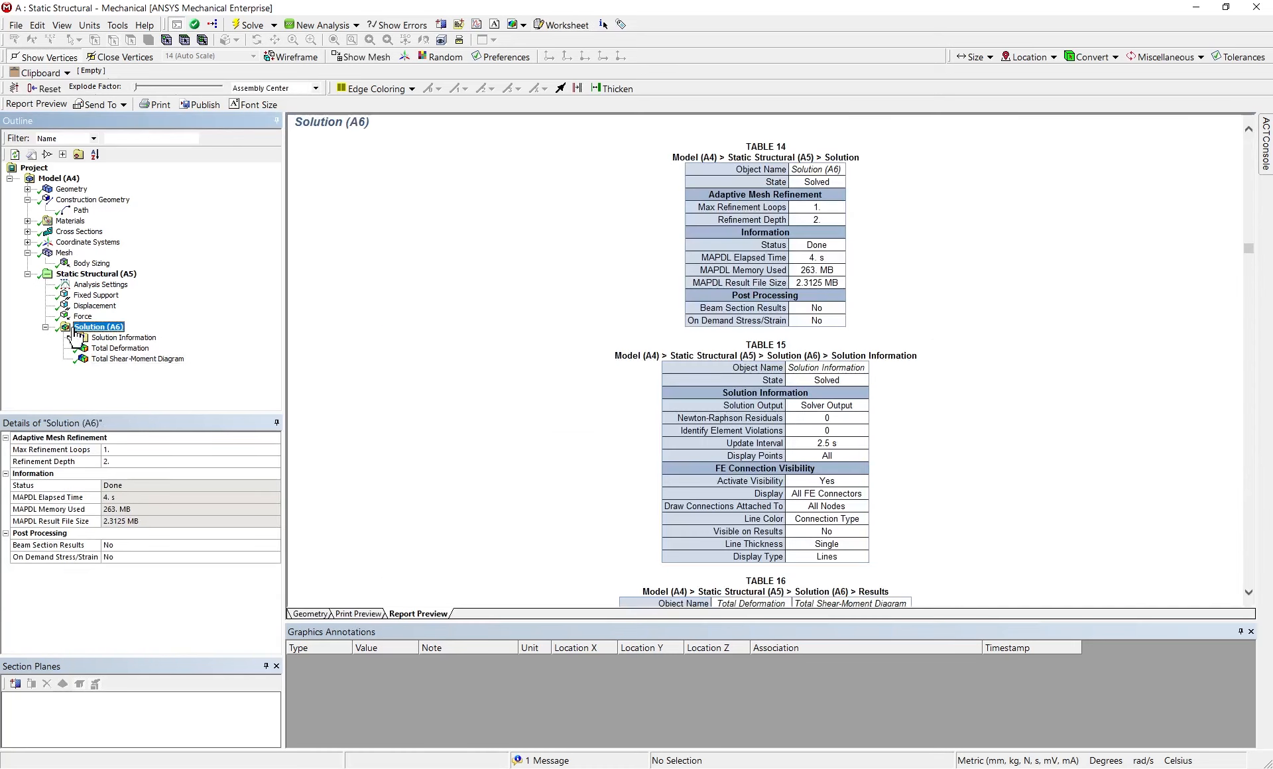
pyautogui.click(345, 613)
pyautogui.click(310, 614)
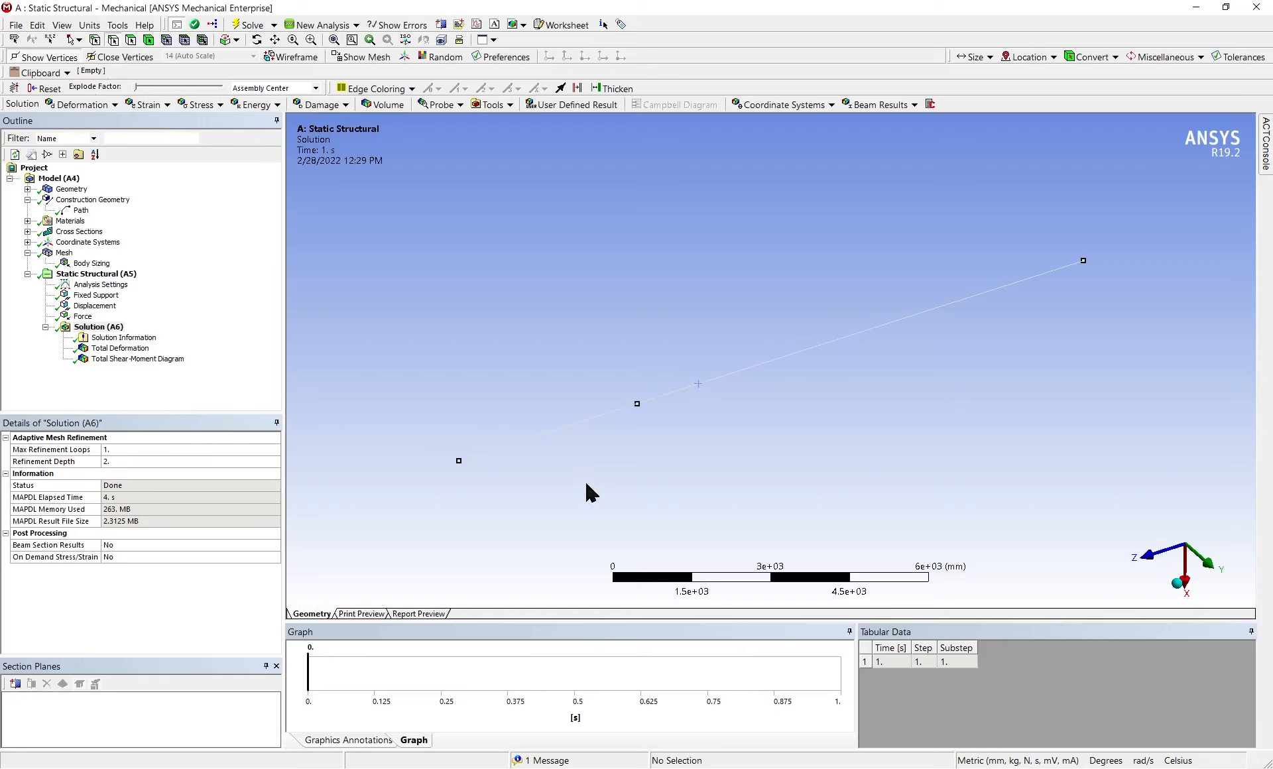
pyautogui.click(155, 363)
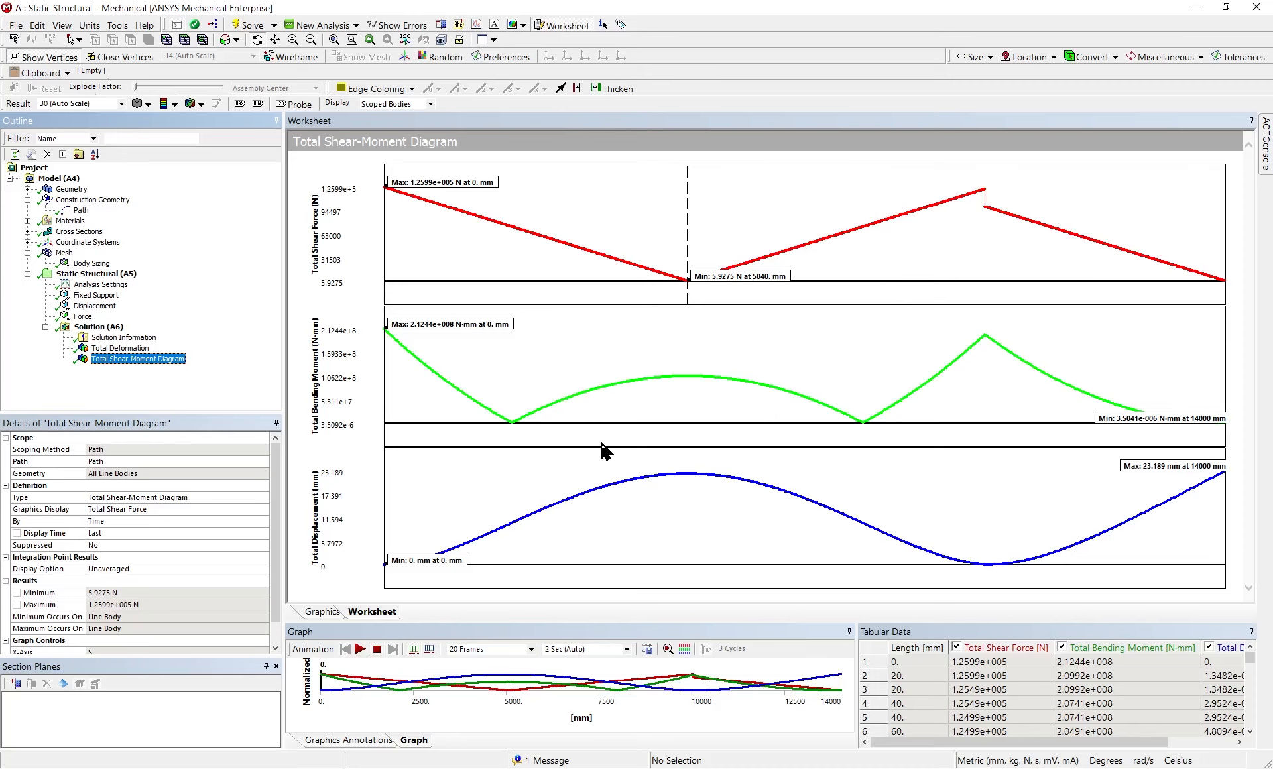
pyautogui.click(321, 611)
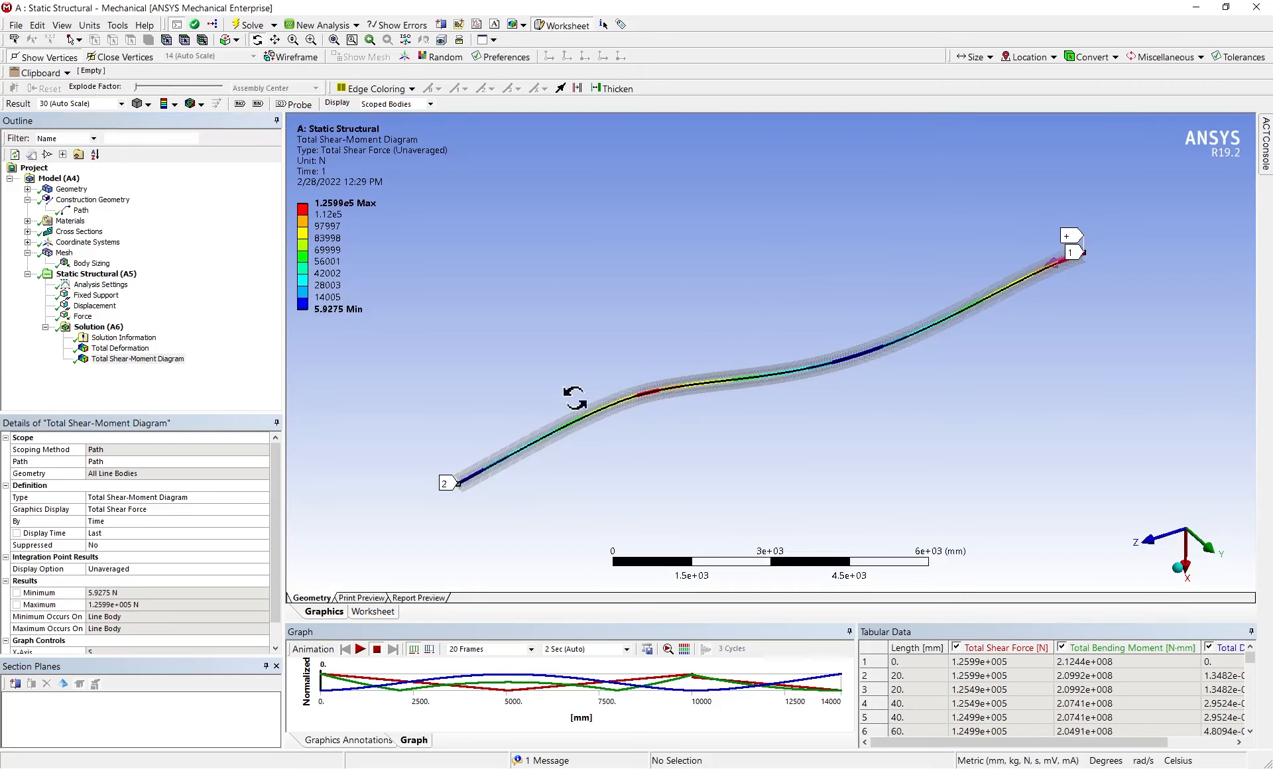
# Insert a figure under the Total Shear-Moment Diagram result and another under the Total Deformation result
pyautogui.click(523, 25)
pyautogui.click(525, 42)
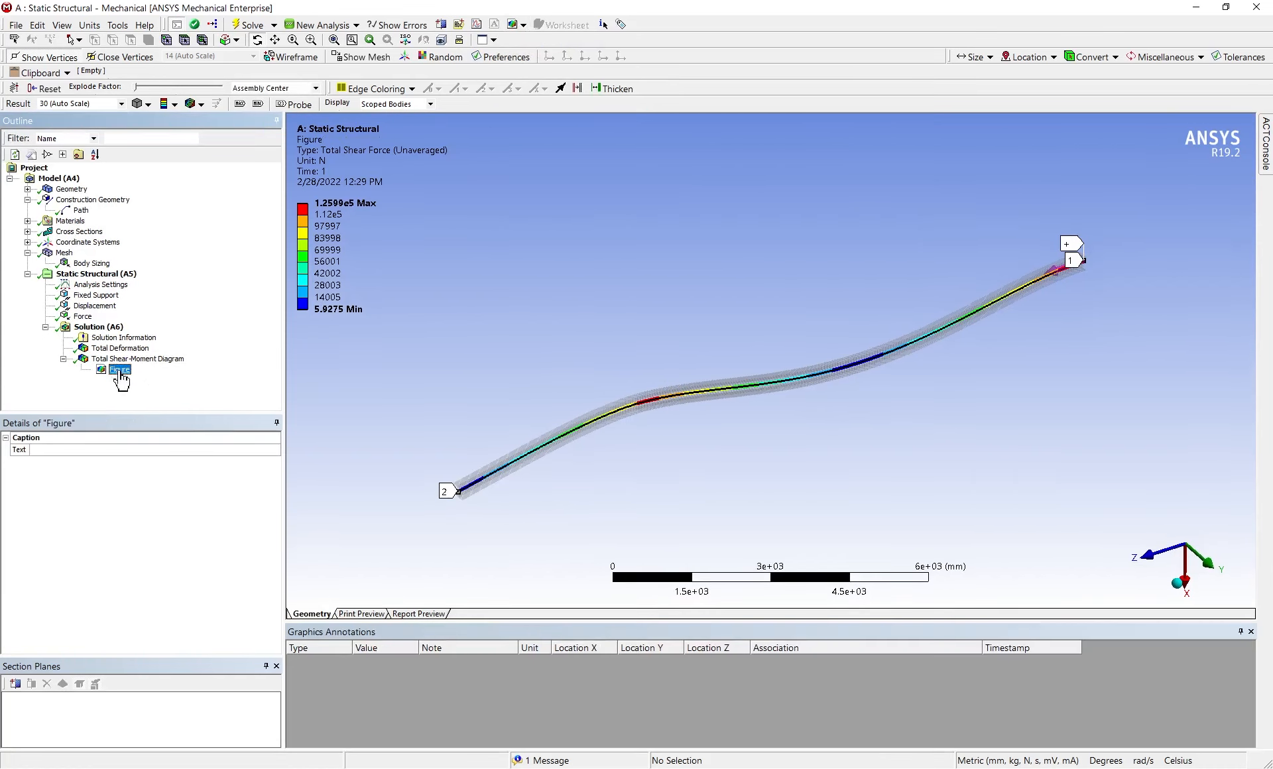
pyautogui.click(107, 349)
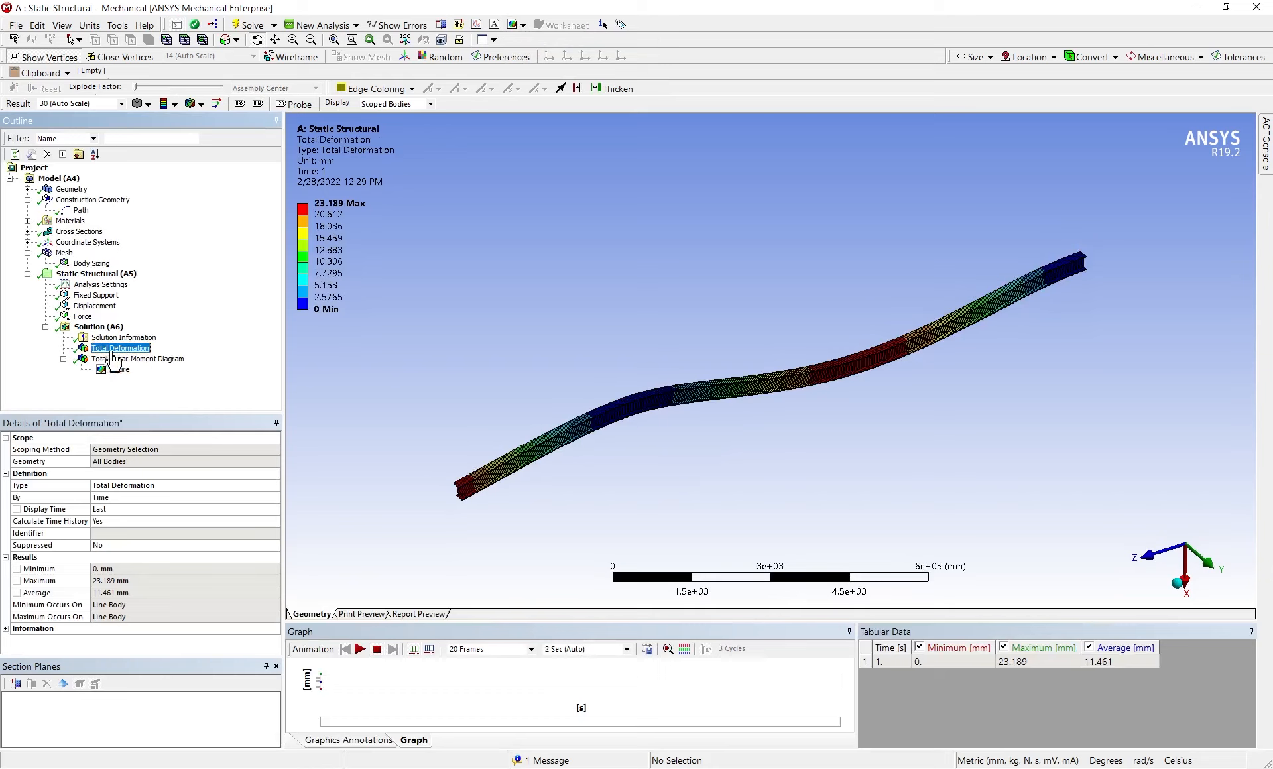
pyautogui.click(522, 25)
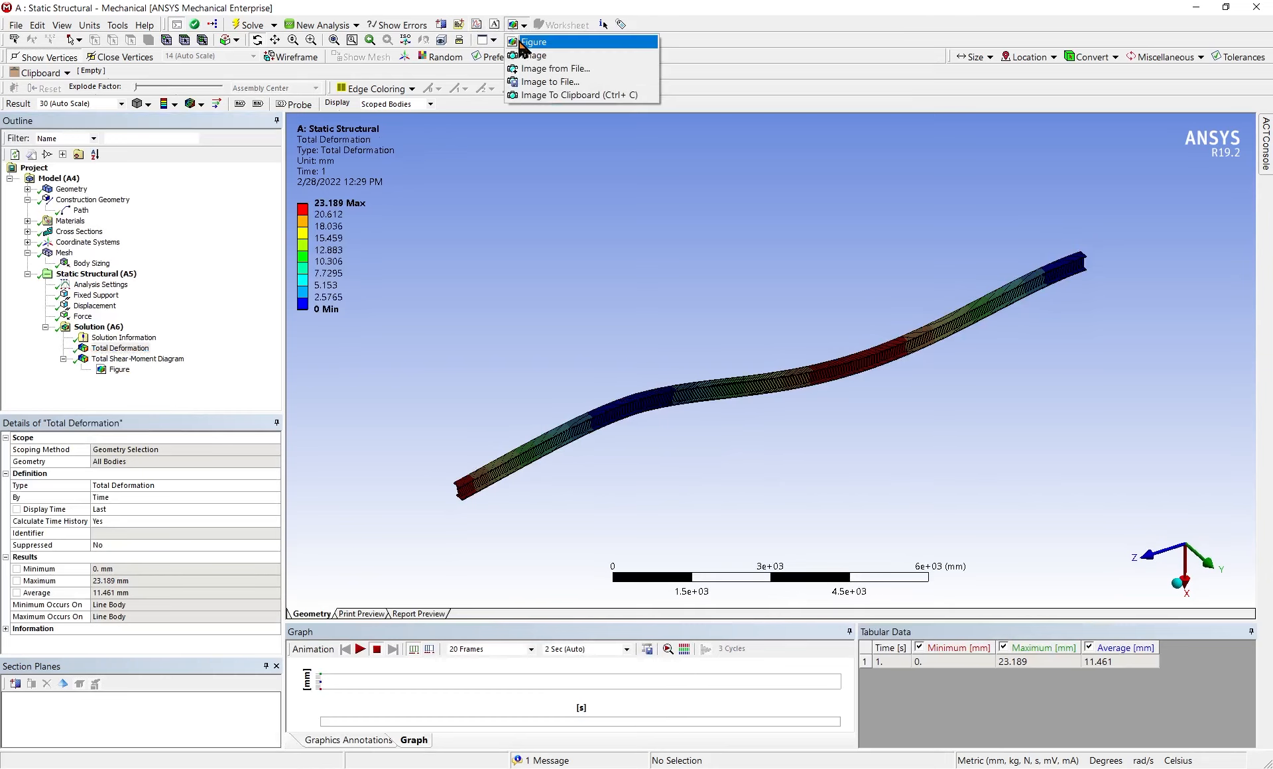
pyautogui.click(523, 43)
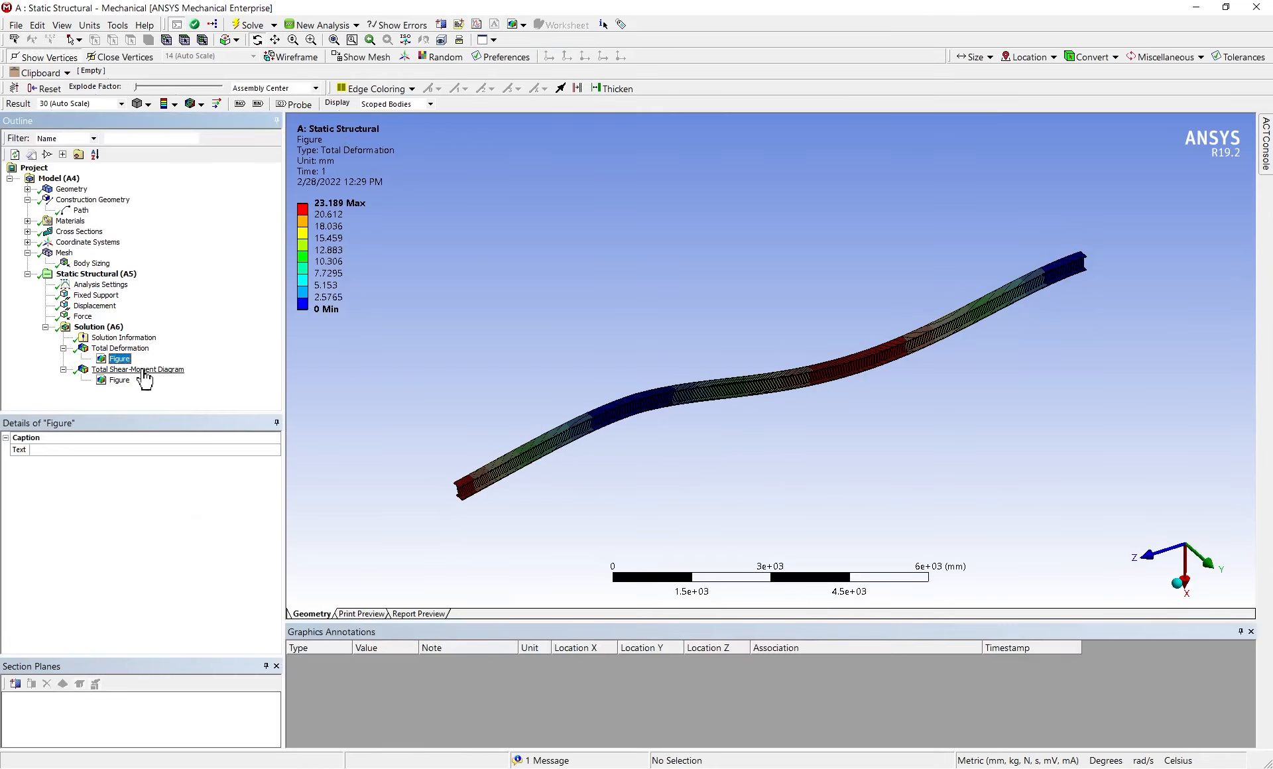
# Add a second figure under Total Shear-Moment Diagram from its worksheet view and compare it with the first figure
pyautogui.click(143, 372)
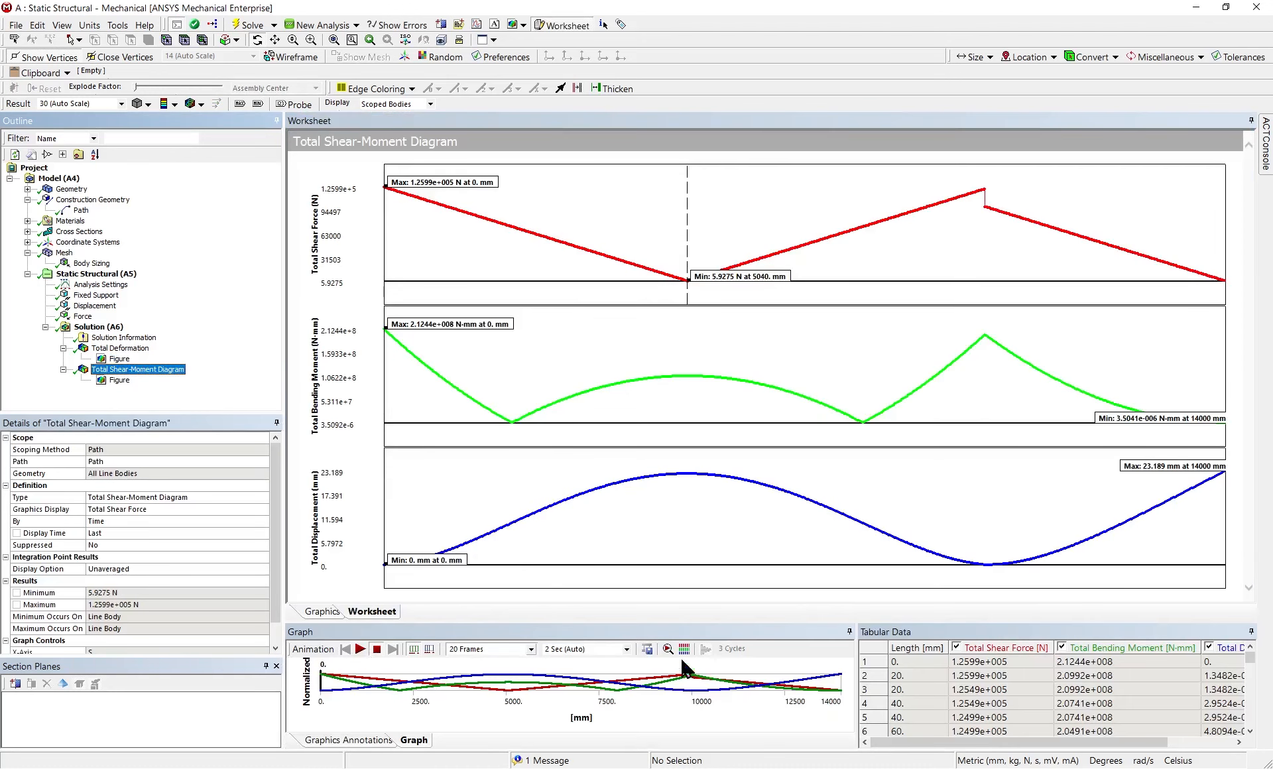
pyautogui.click(857, 324)
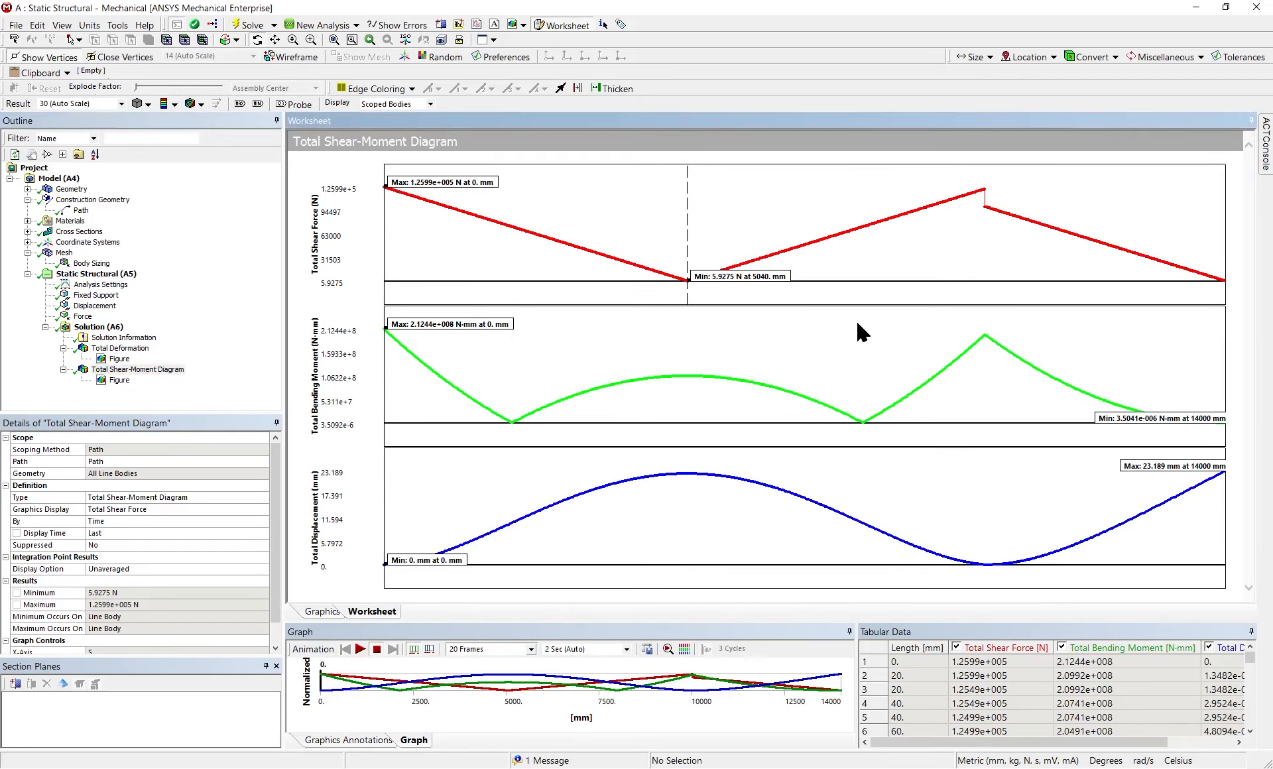
pyautogui.click(523, 25)
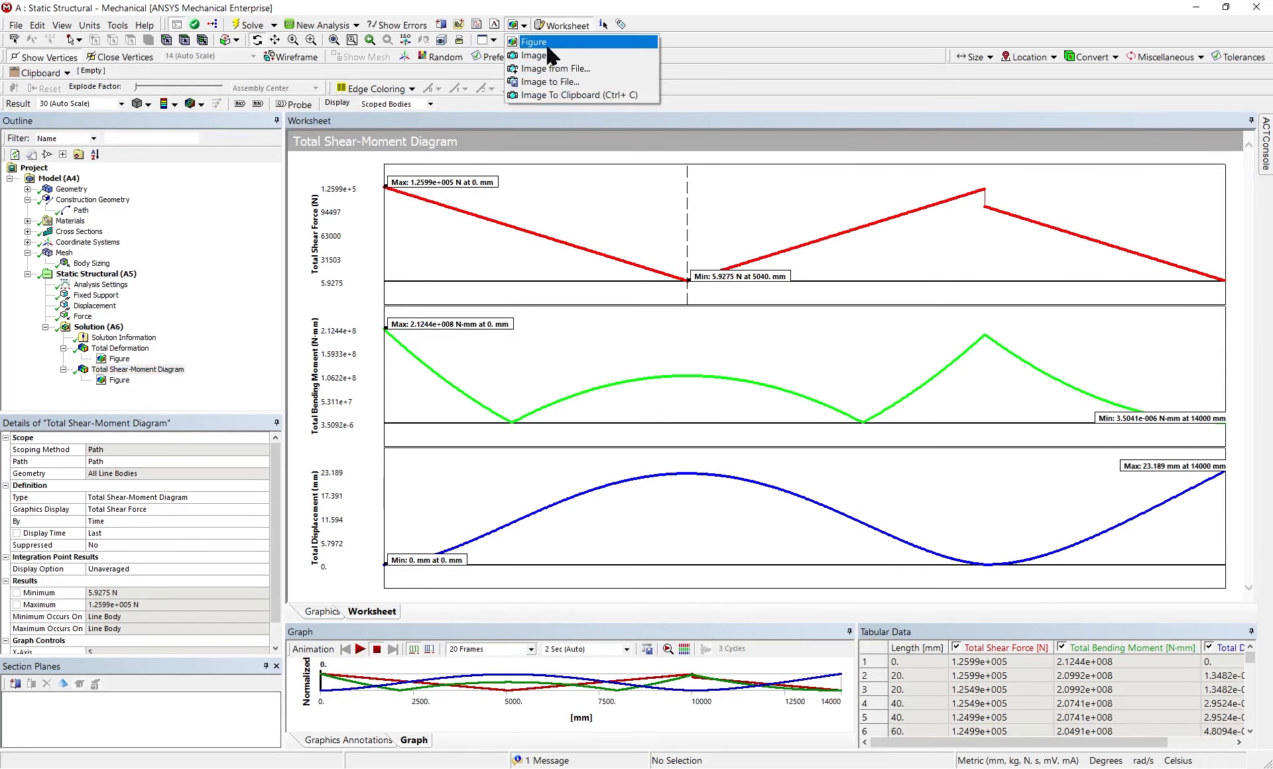
pyautogui.click(547, 46)
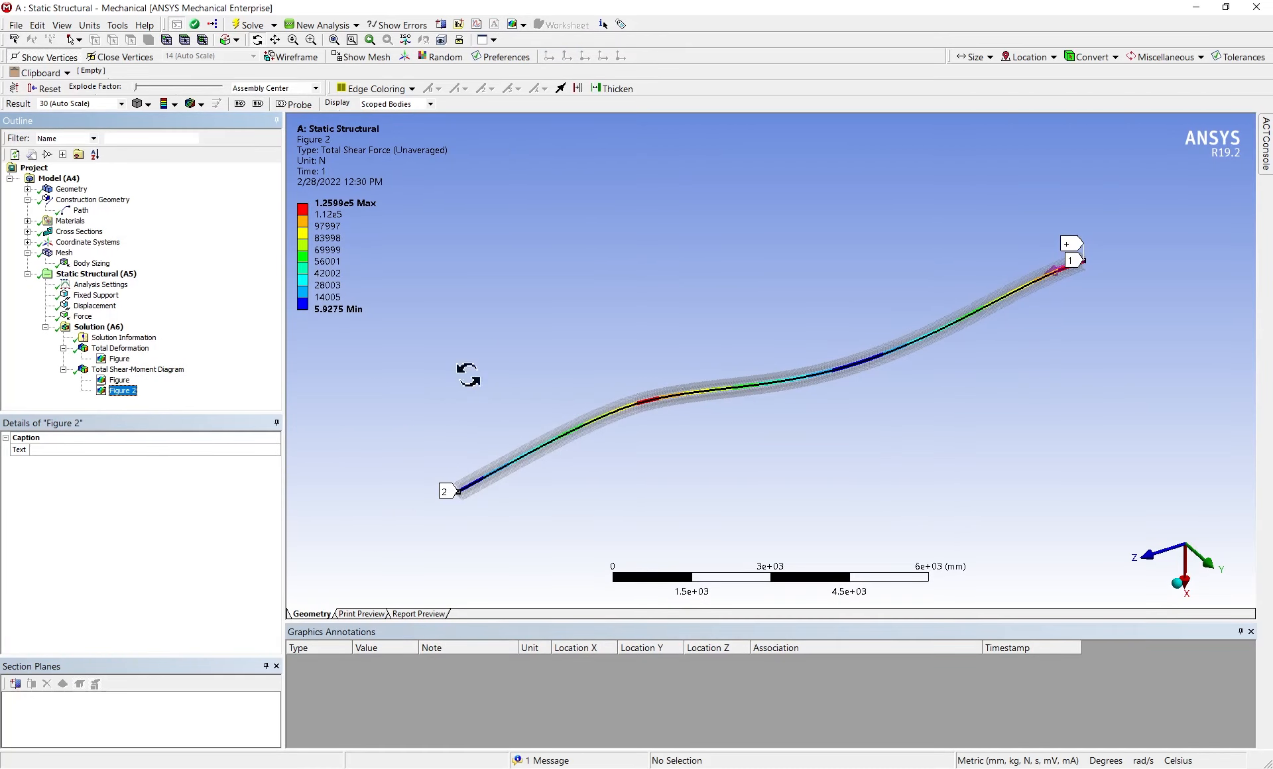
pyautogui.click(124, 381)
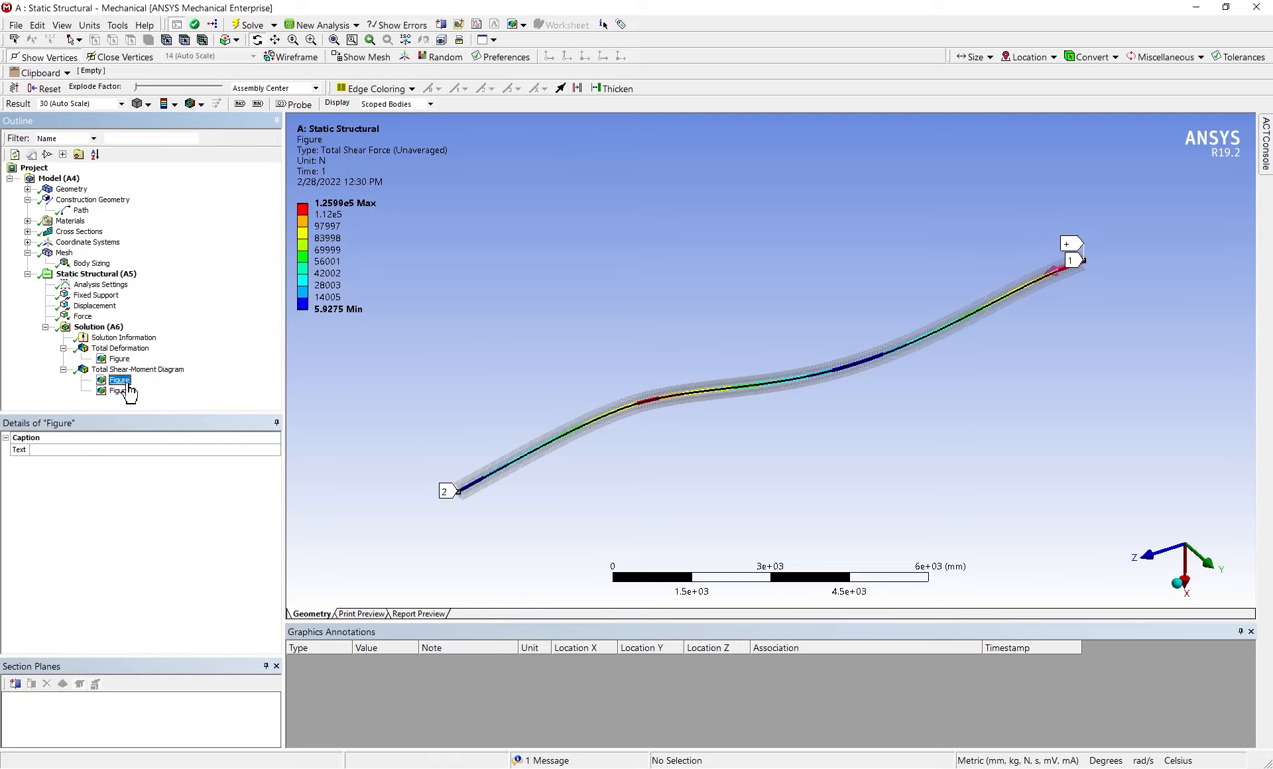
pyautogui.click(124, 390)
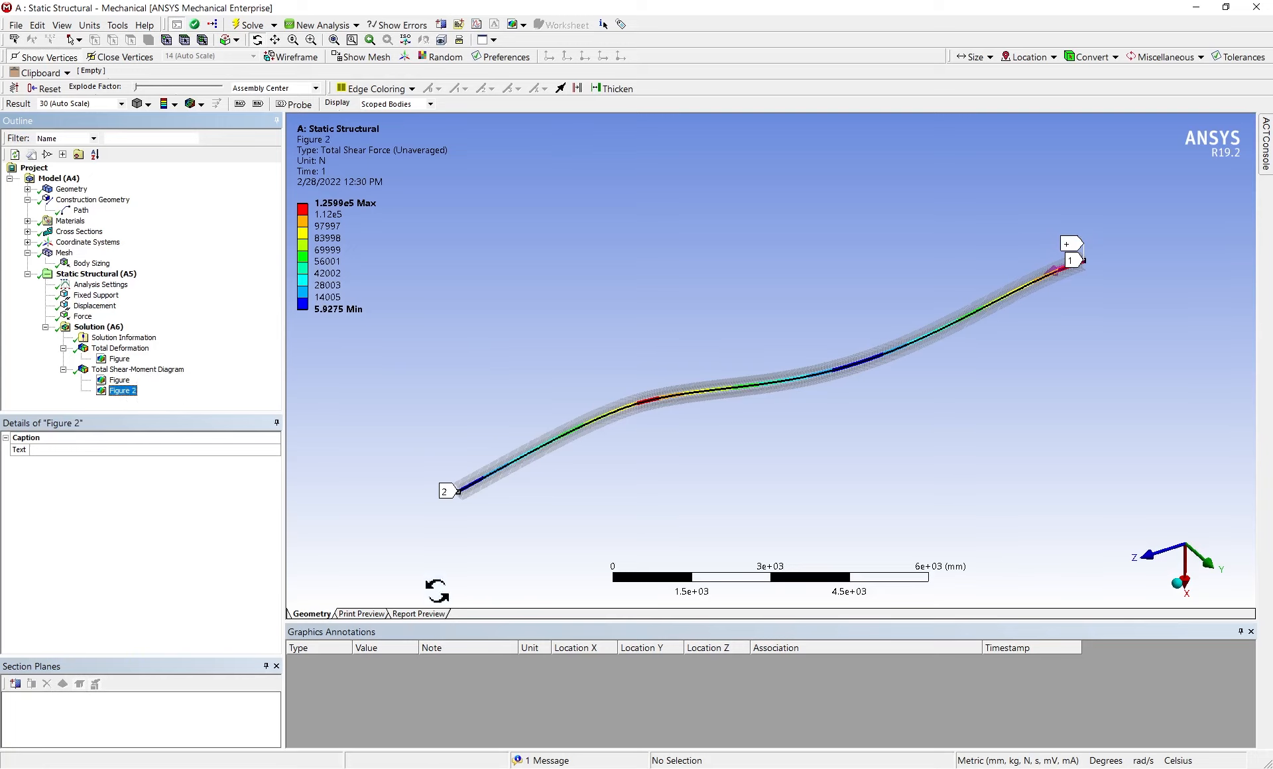
# Generate the report preview again and review it from the title page through the mesh, solution and shear-moment results to the material data
pyautogui.click(419, 613)
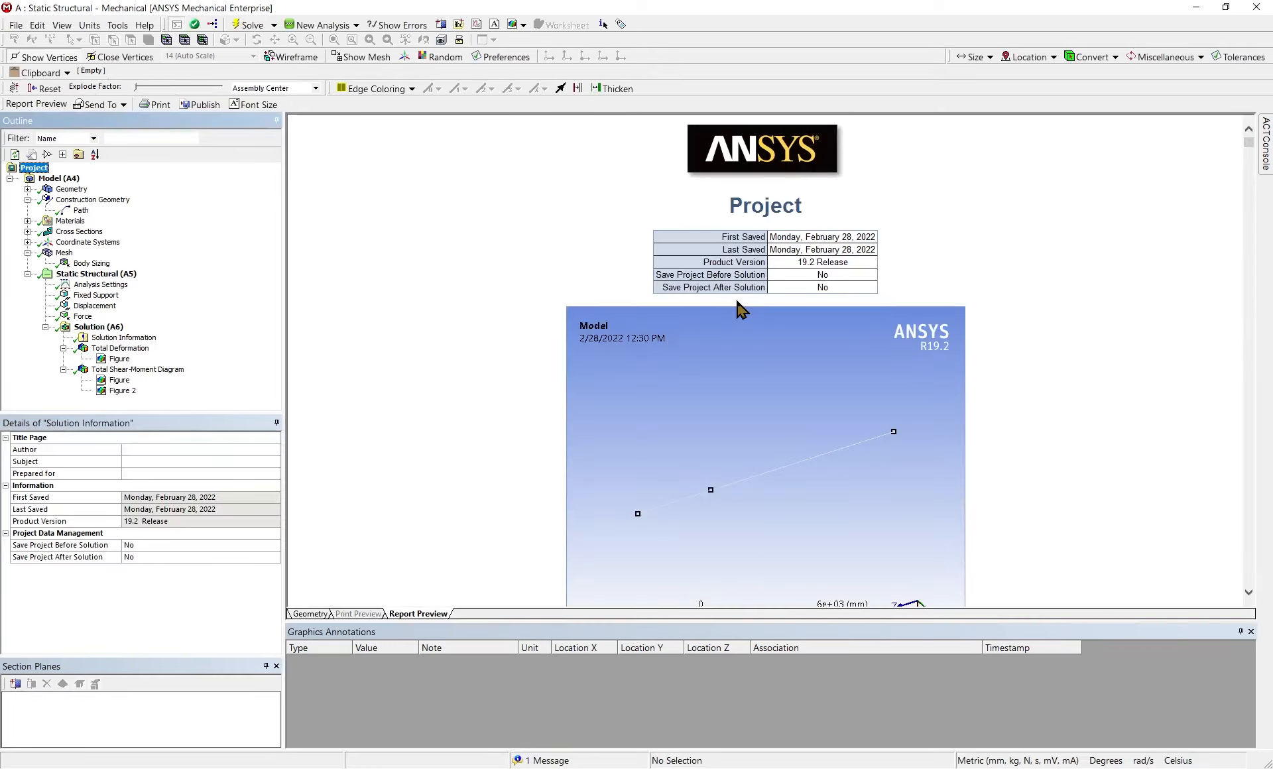
pyautogui.rightClick(919, 272)
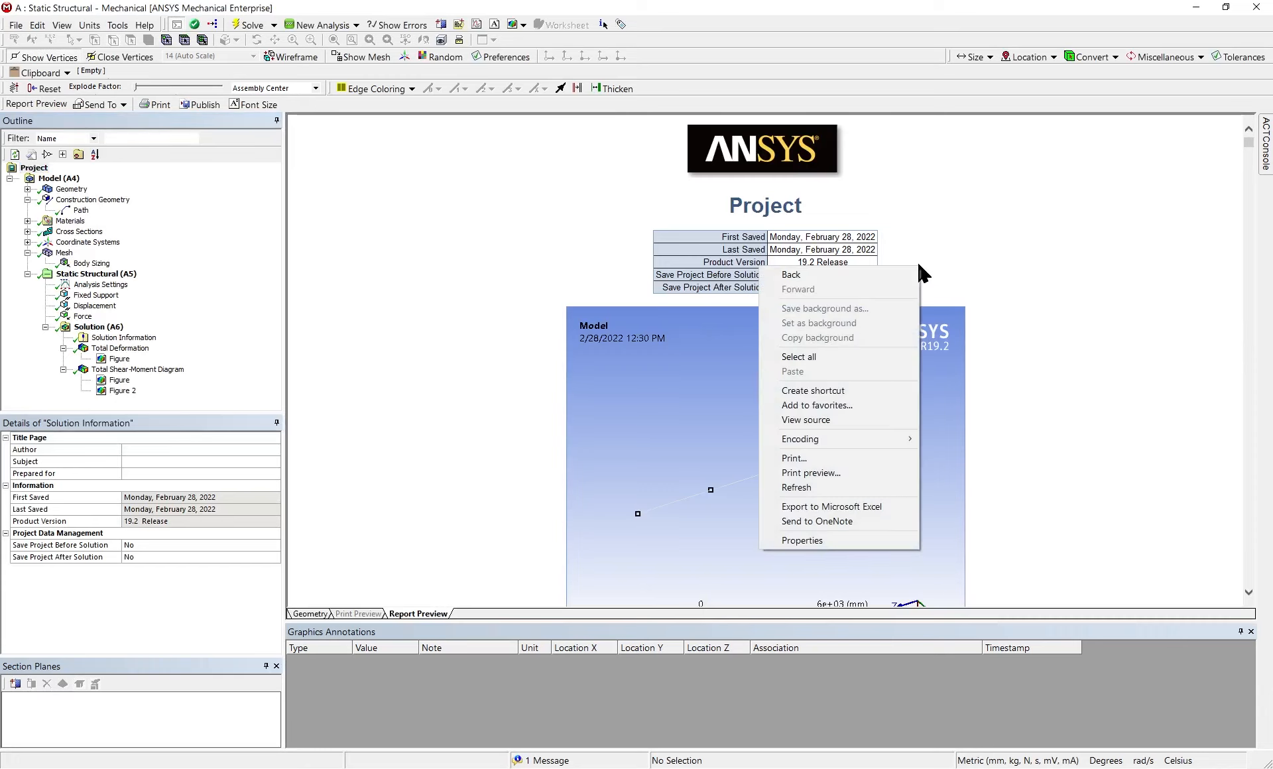
pyautogui.click(992, 216)
pyautogui.scroll(-1, 637, 458)
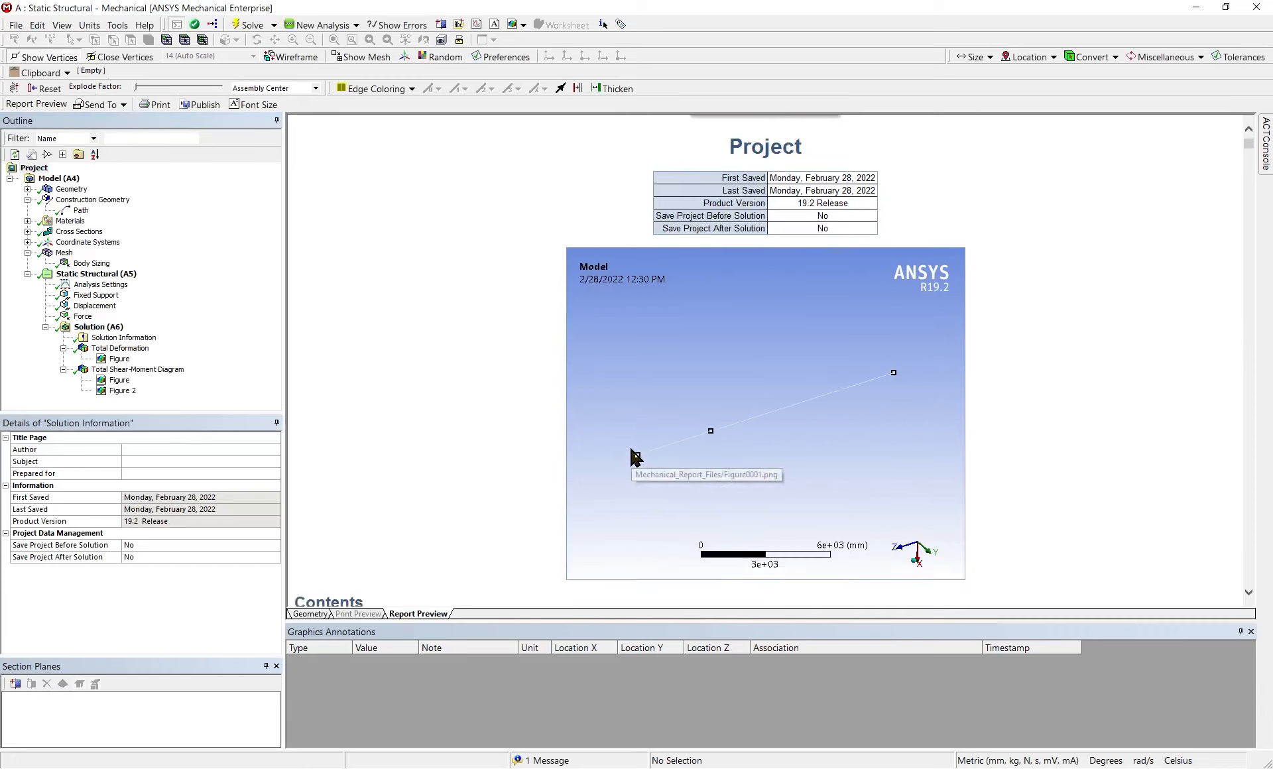
pyautogui.scroll(-20, 633, 457)
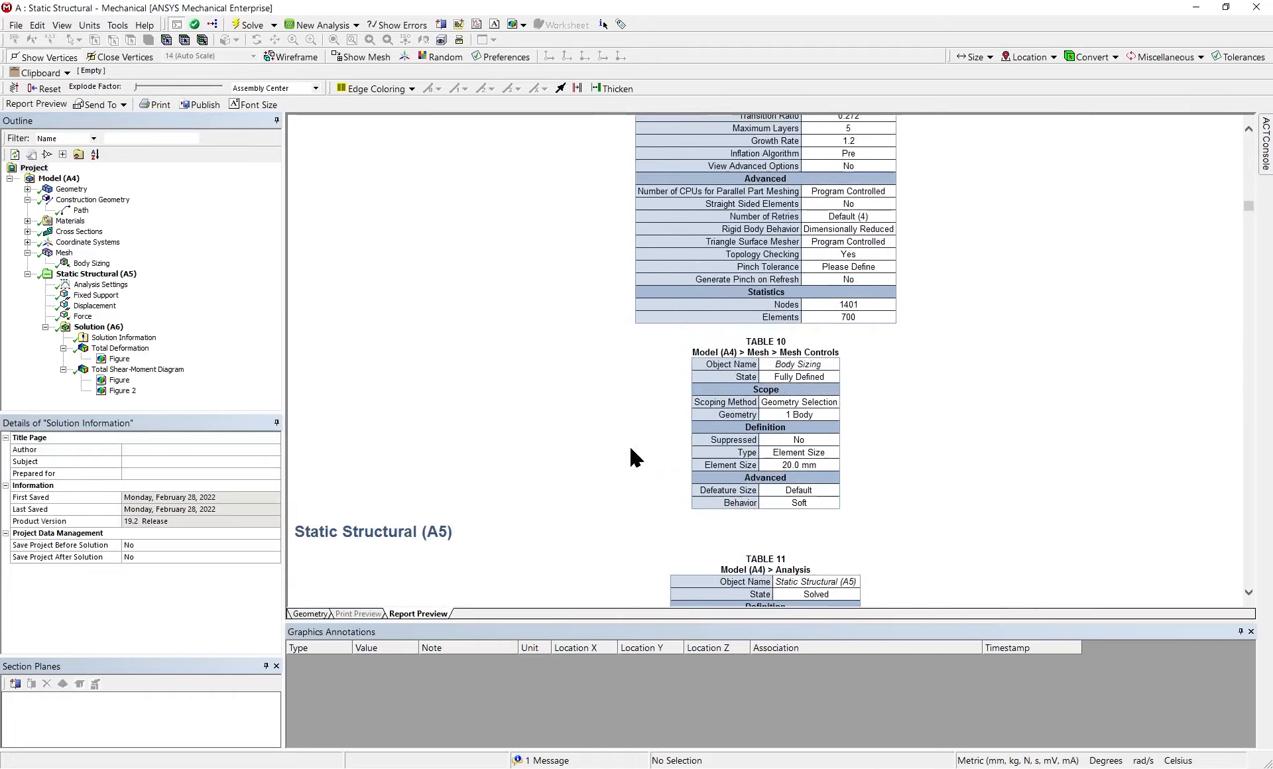
pyautogui.scroll(-20, 630, 449)
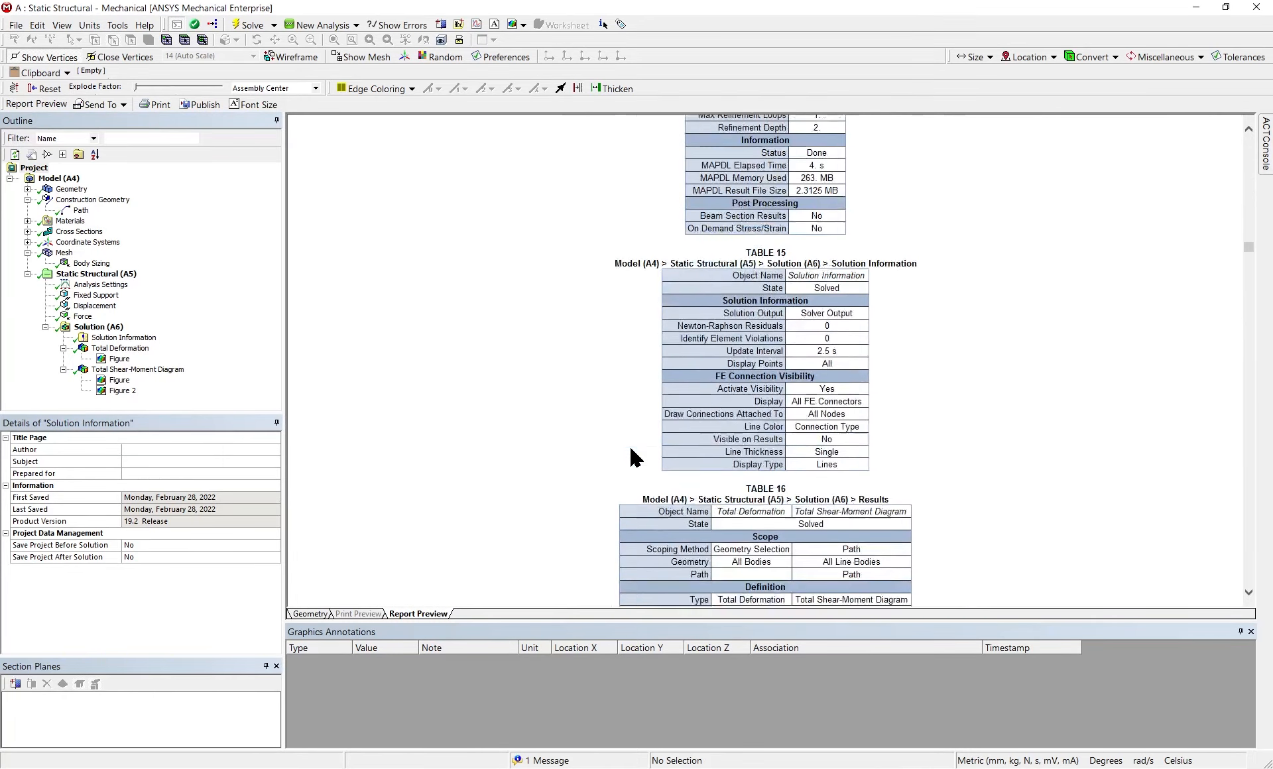
pyautogui.scroll(-20, 631, 449)
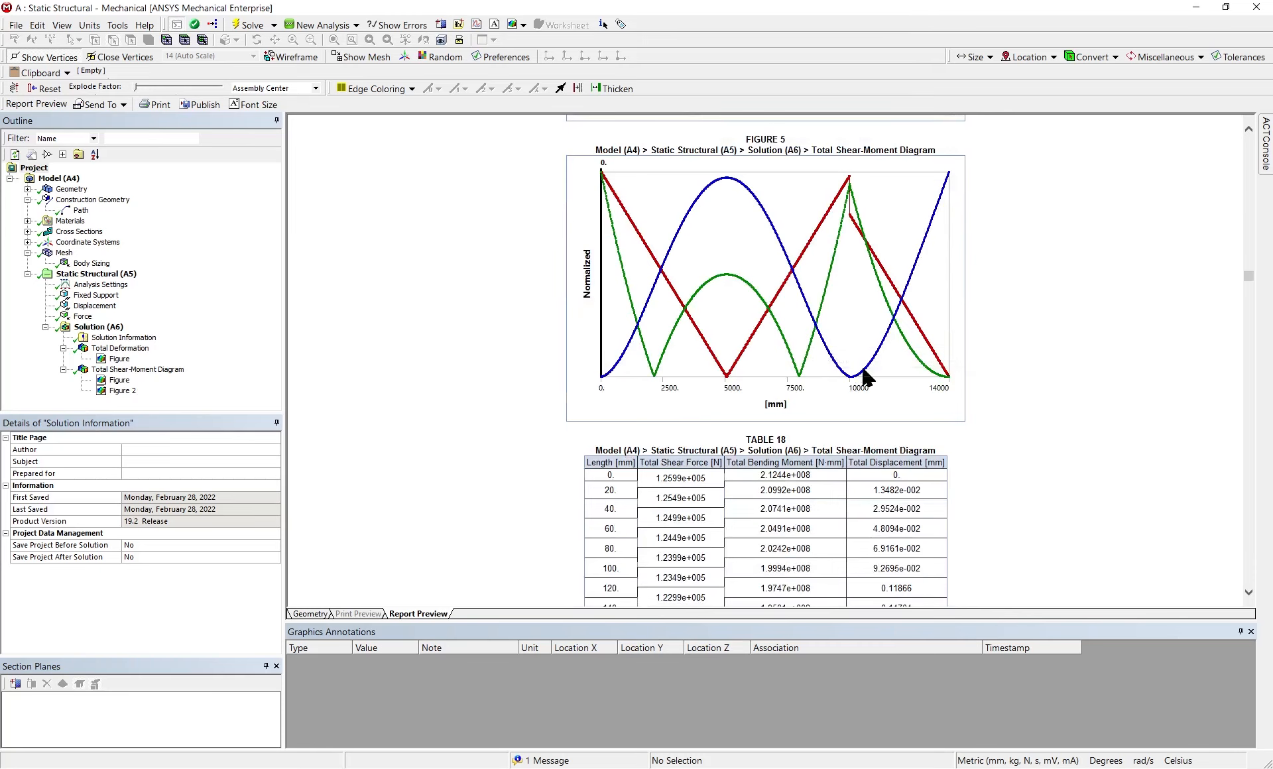
pyautogui.scroll(5, 864, 376)
pyautogui.scroll(-15, 865, 377)
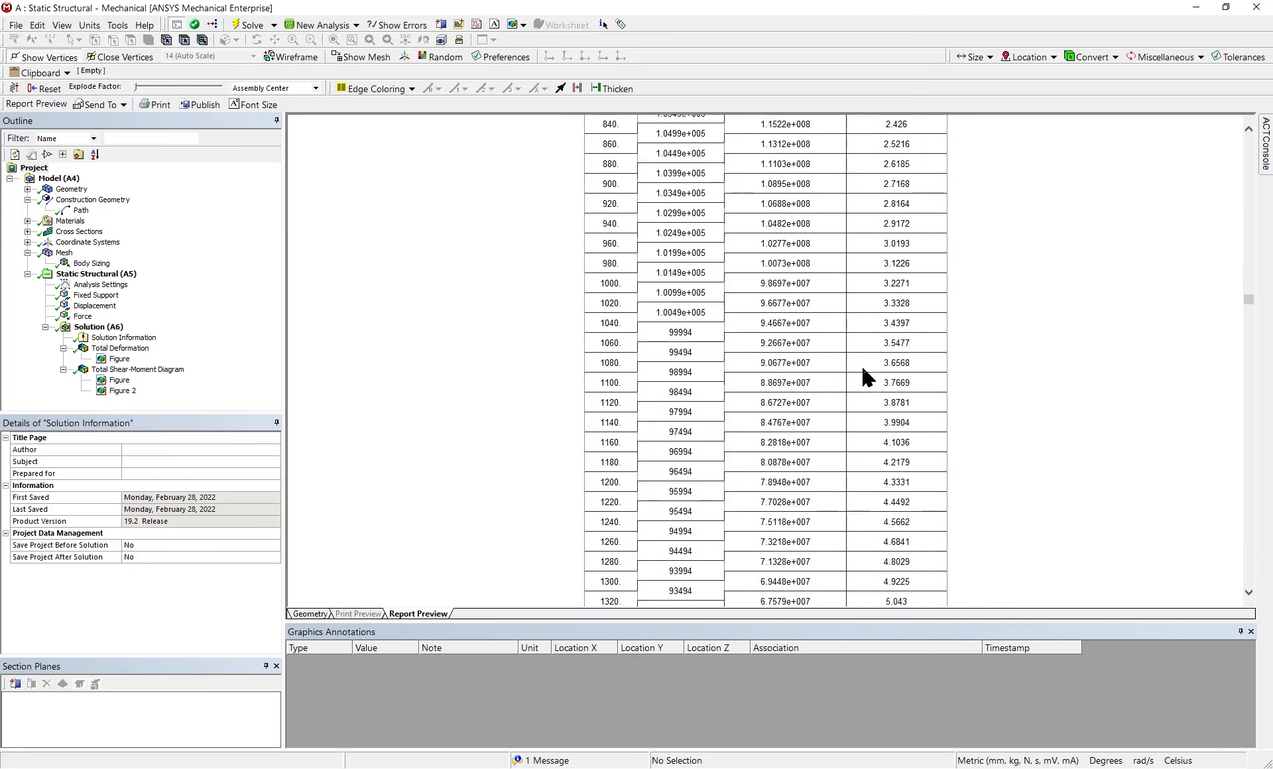
pyautogui.scroll(-20, 865, 377)
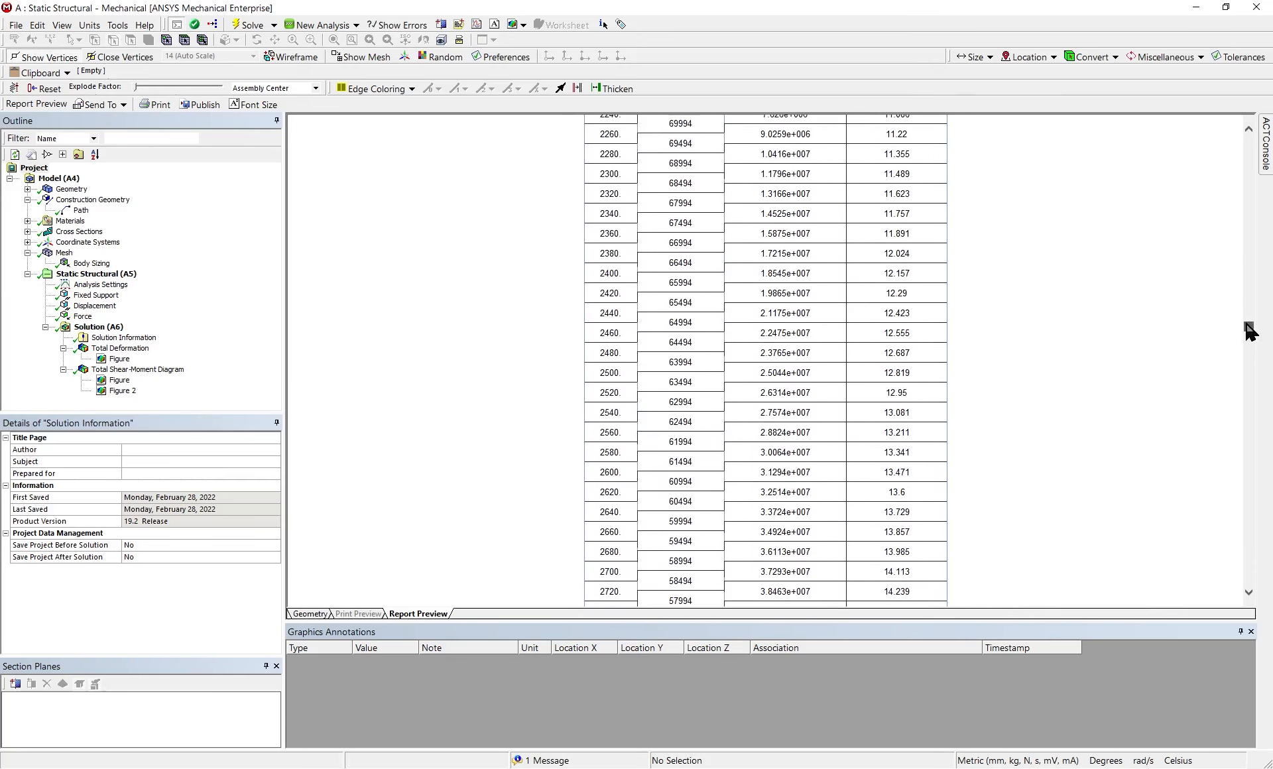
pyautogui.moveTo(1247, 326); pyautogui.dragTo(1261, 580)
# Print all pages of the report preview using the Adobe PDF printer
pyautogui.rightClick(1086, 434)
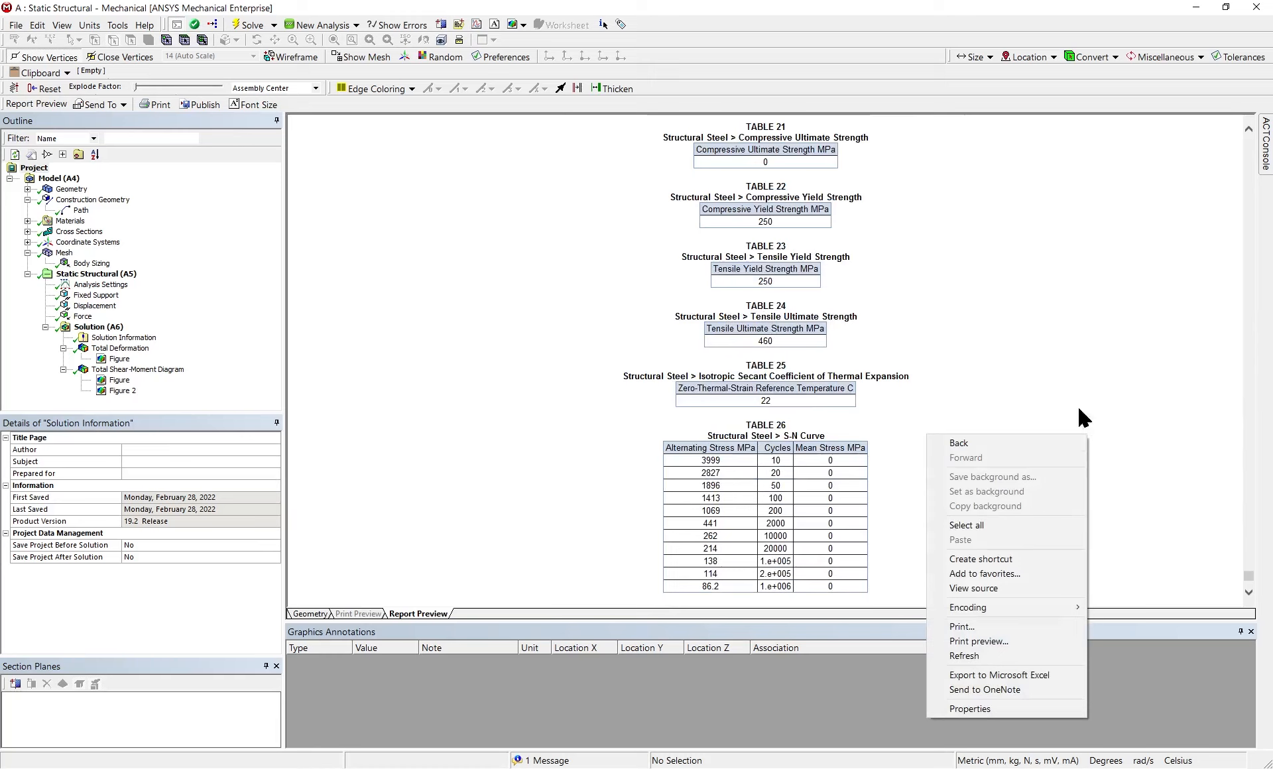
pyautogui.click(1077, 405)
pyautogui.rightClick(917, 310)
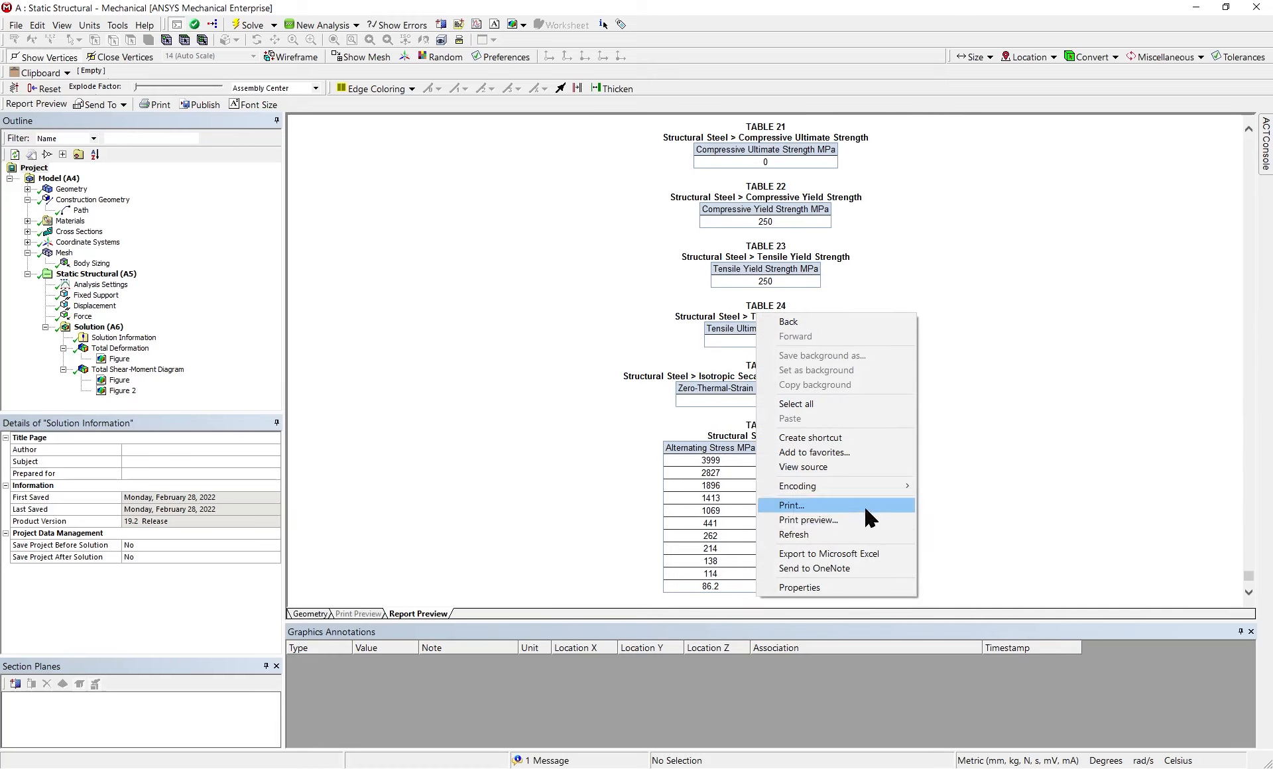
pyautogui.click(867, 508)
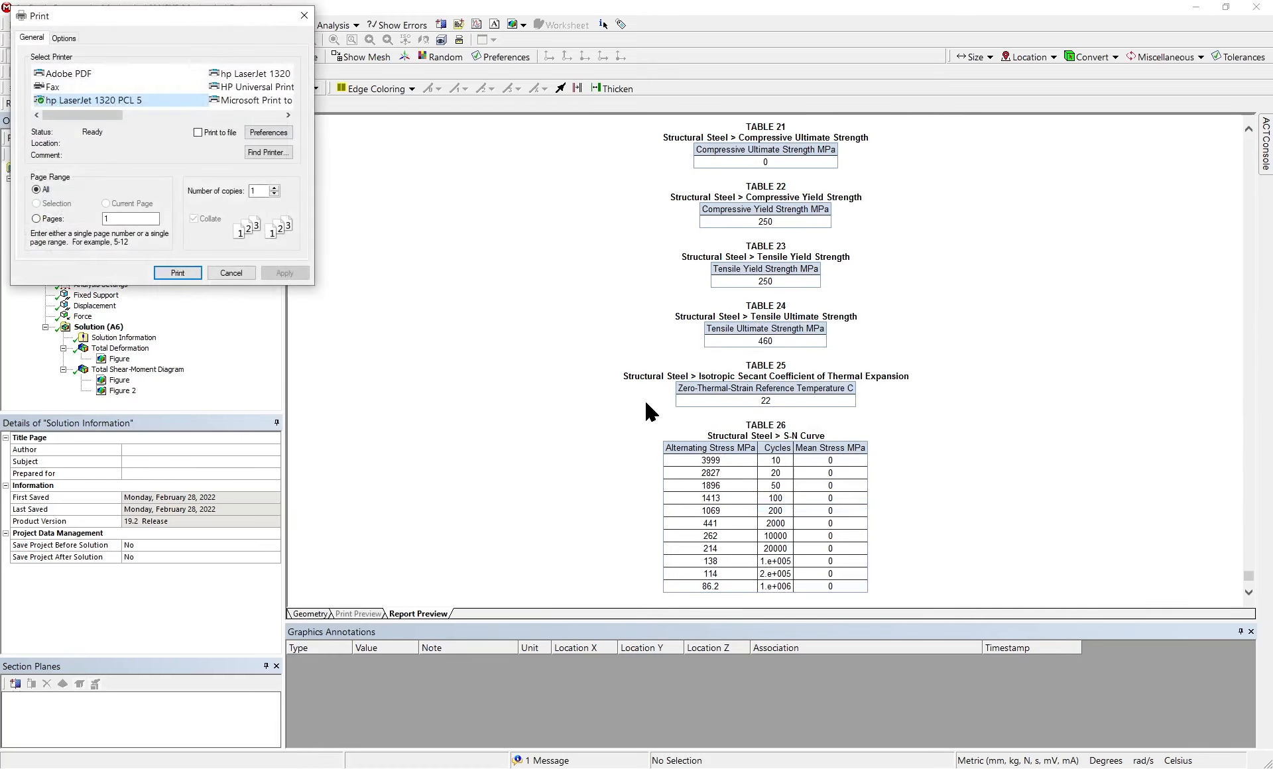
pyautogui.click(80, 73)
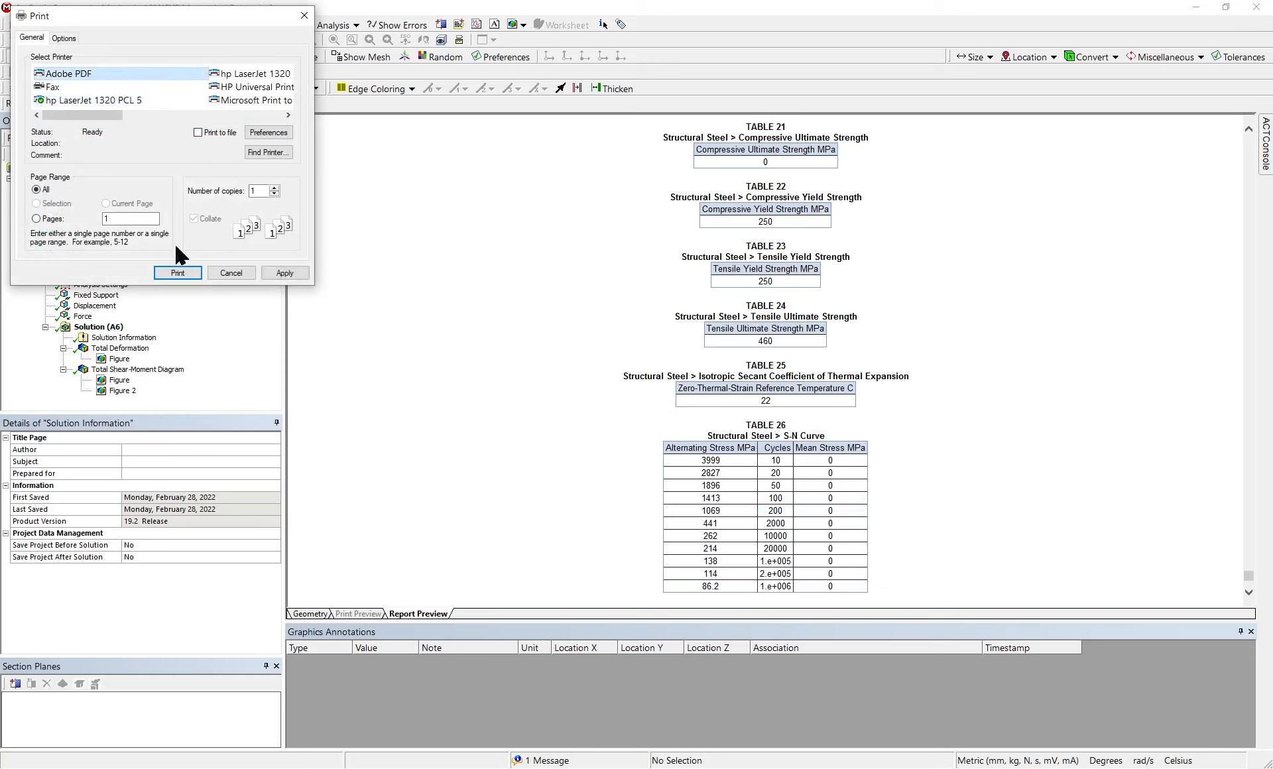
pyautogui.click(184, 272)
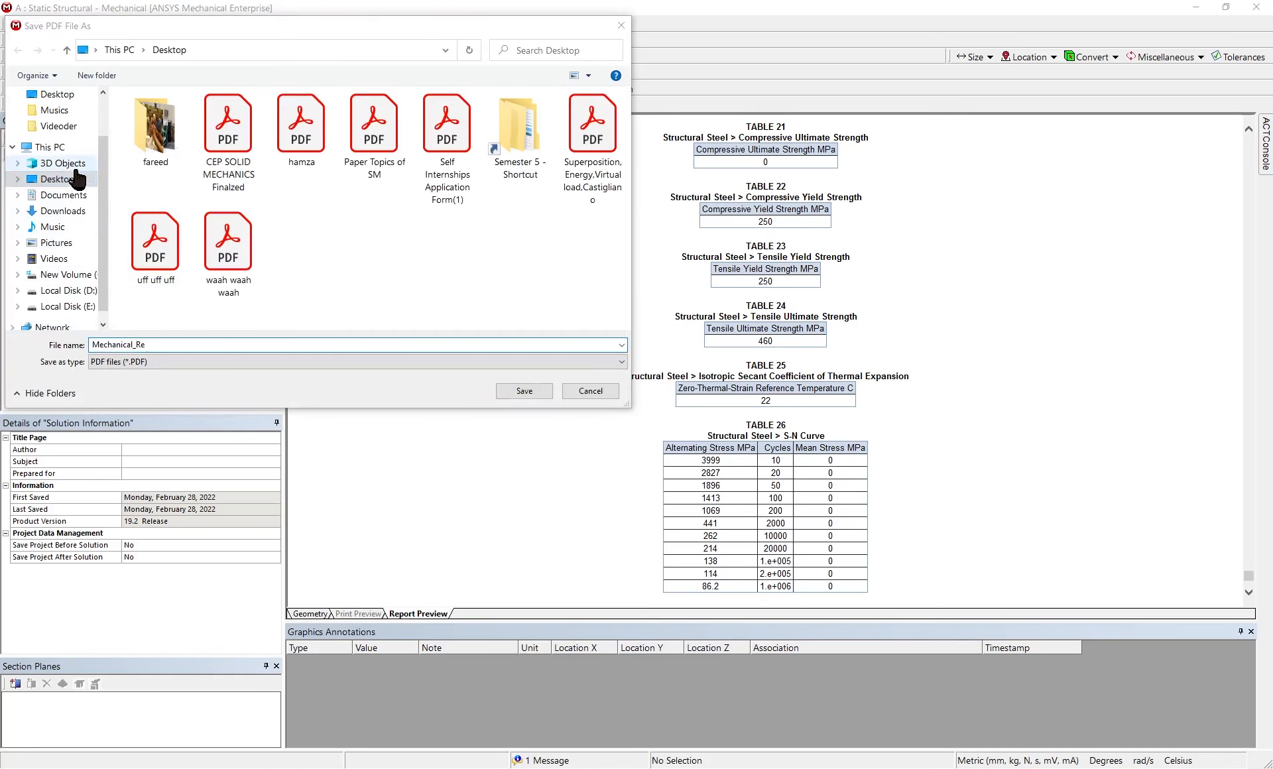
# Create a Desktop folder named ANSYS Results and save the report in it as the PDF file Mechanical_Re
pyautogui.rightClick(454, 251)
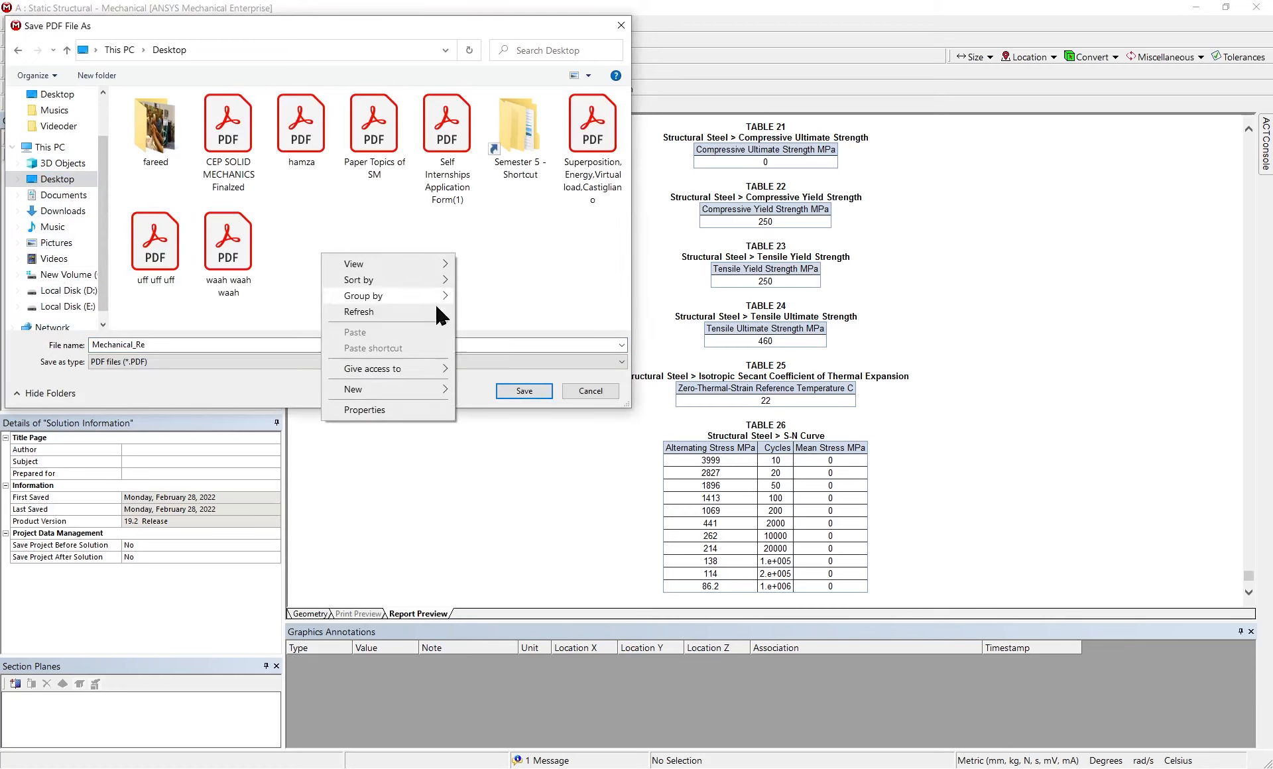
pyautogui.click(541, 392)
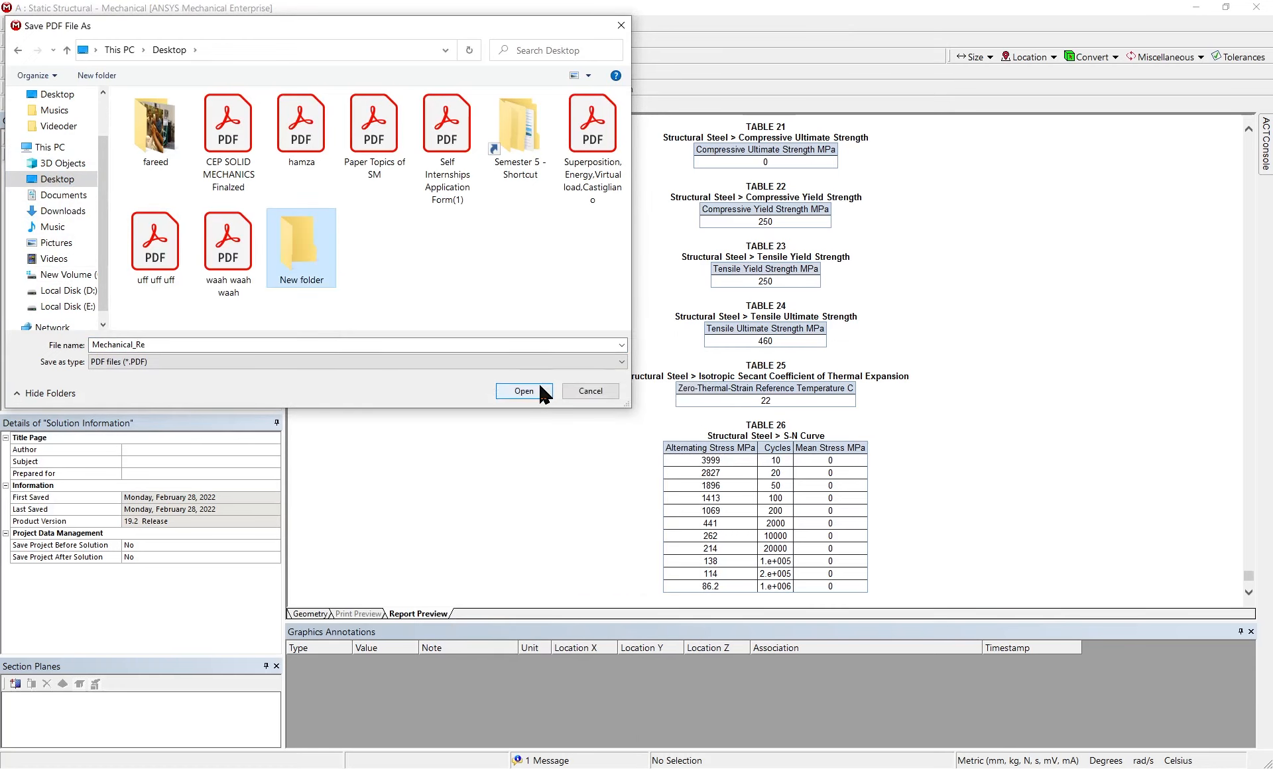
pyautogui.rightClick(305, 254)
pyautogui.click(221, 644)
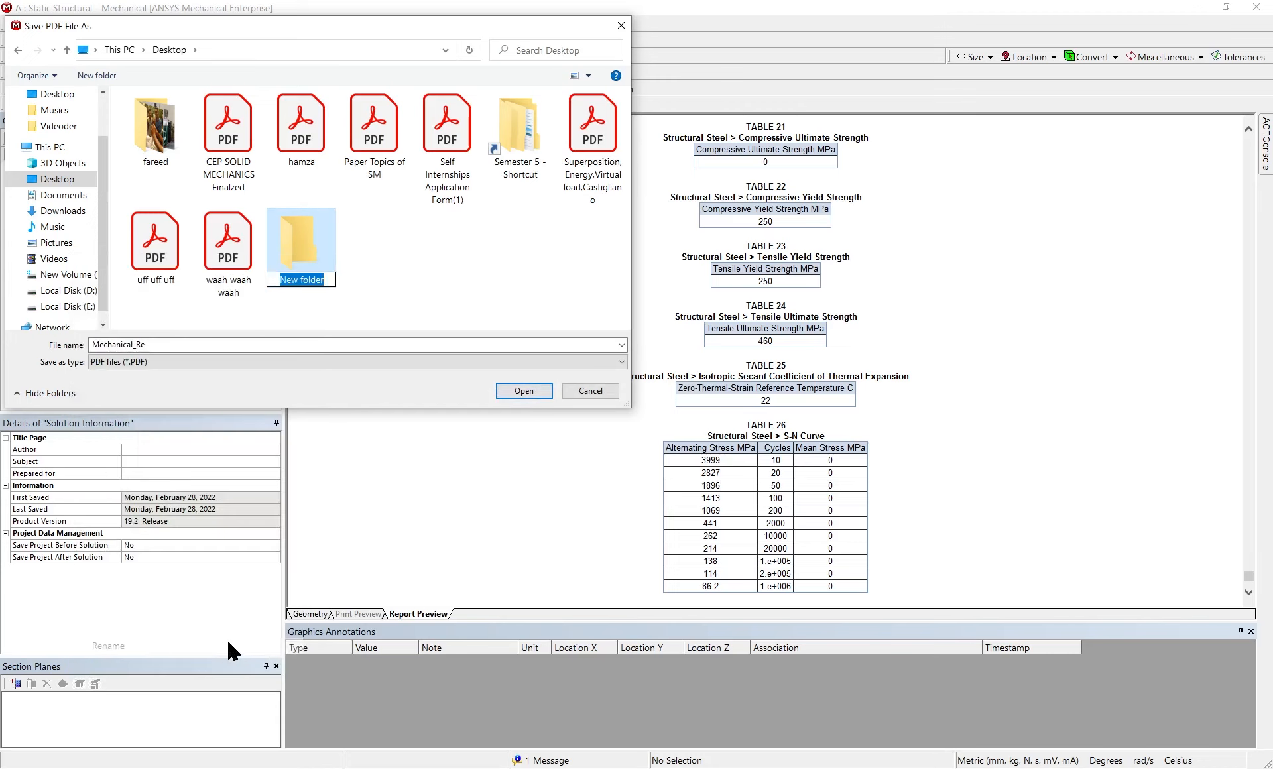
pyautogui.write('ANSYS')
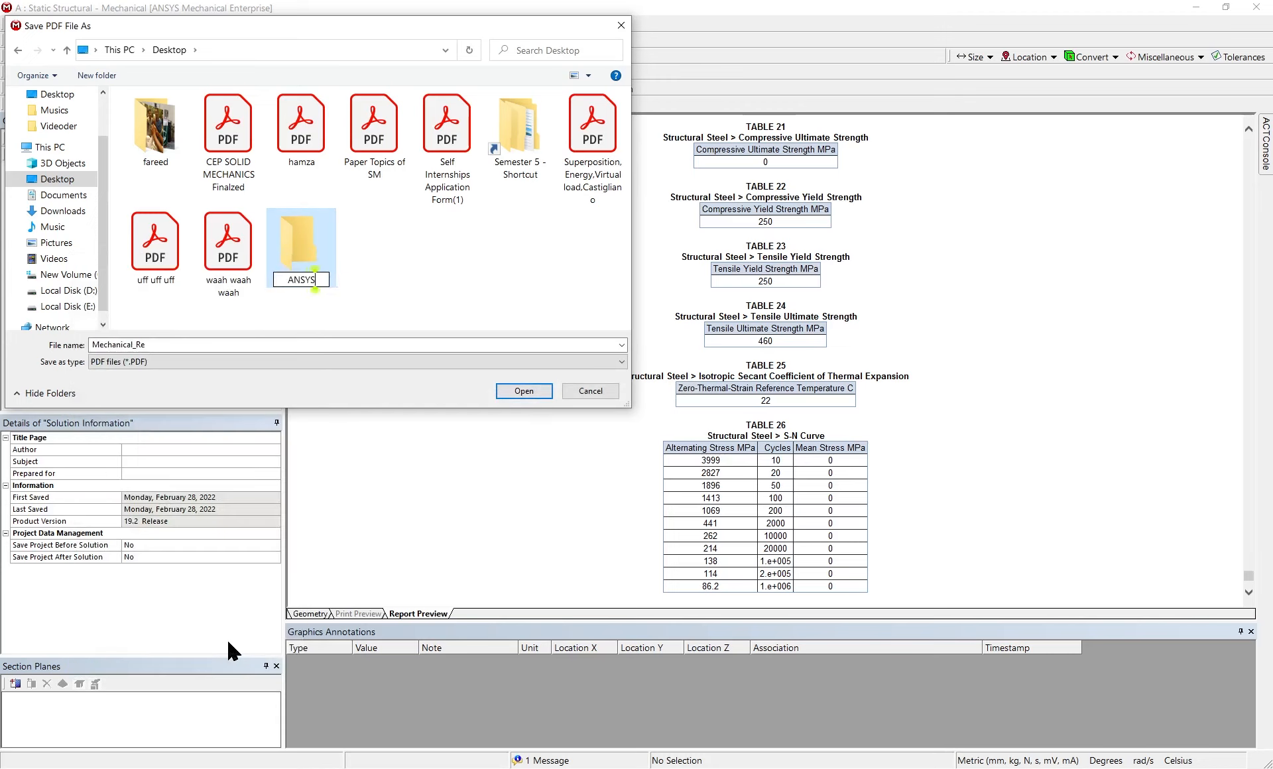
pyautogui.write(' Results')
pyautogui.press('Return')
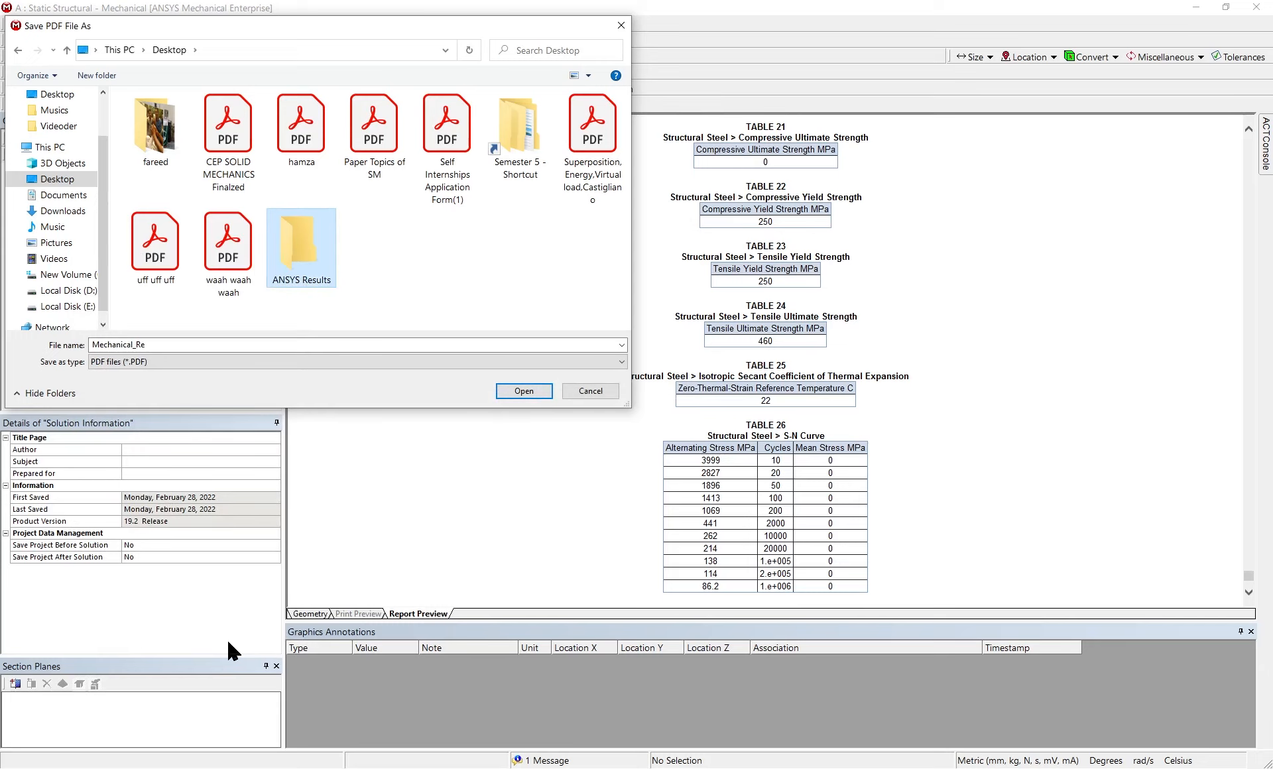
pyautogui.press('Return')
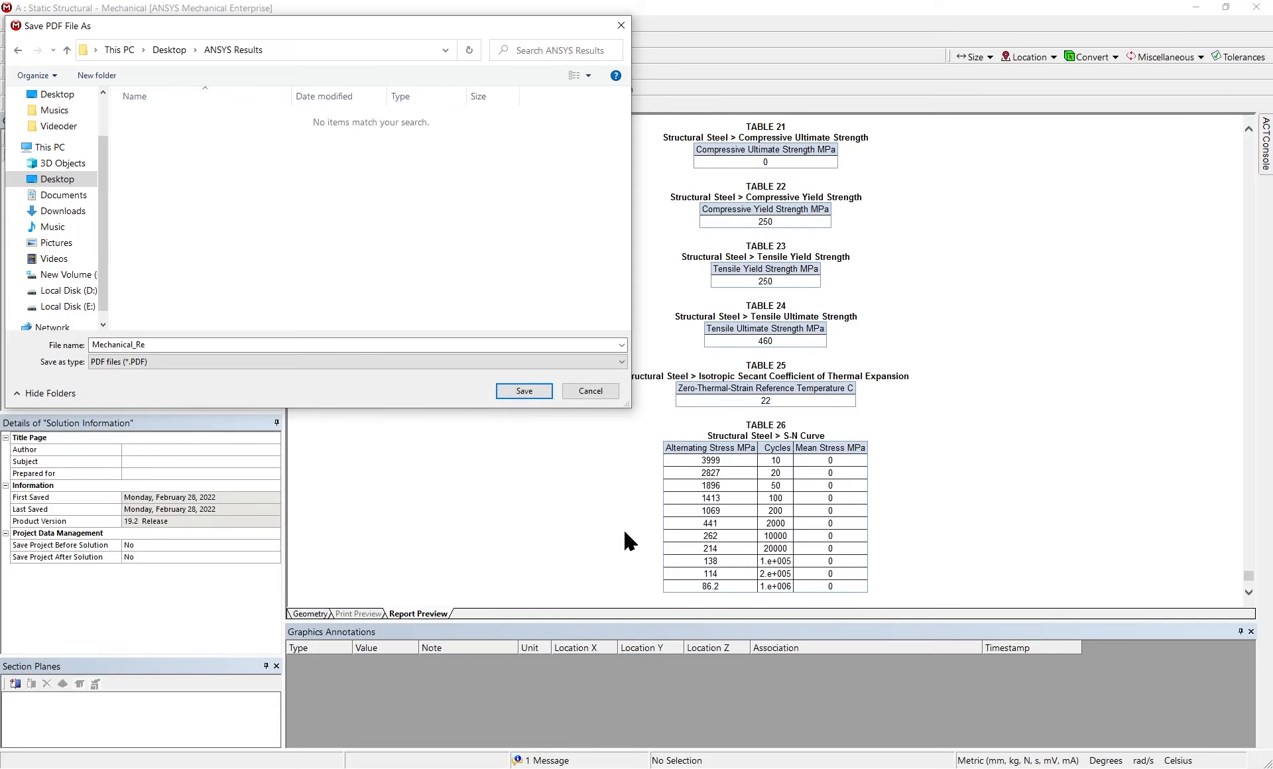
pyautogui.click(543, 391)
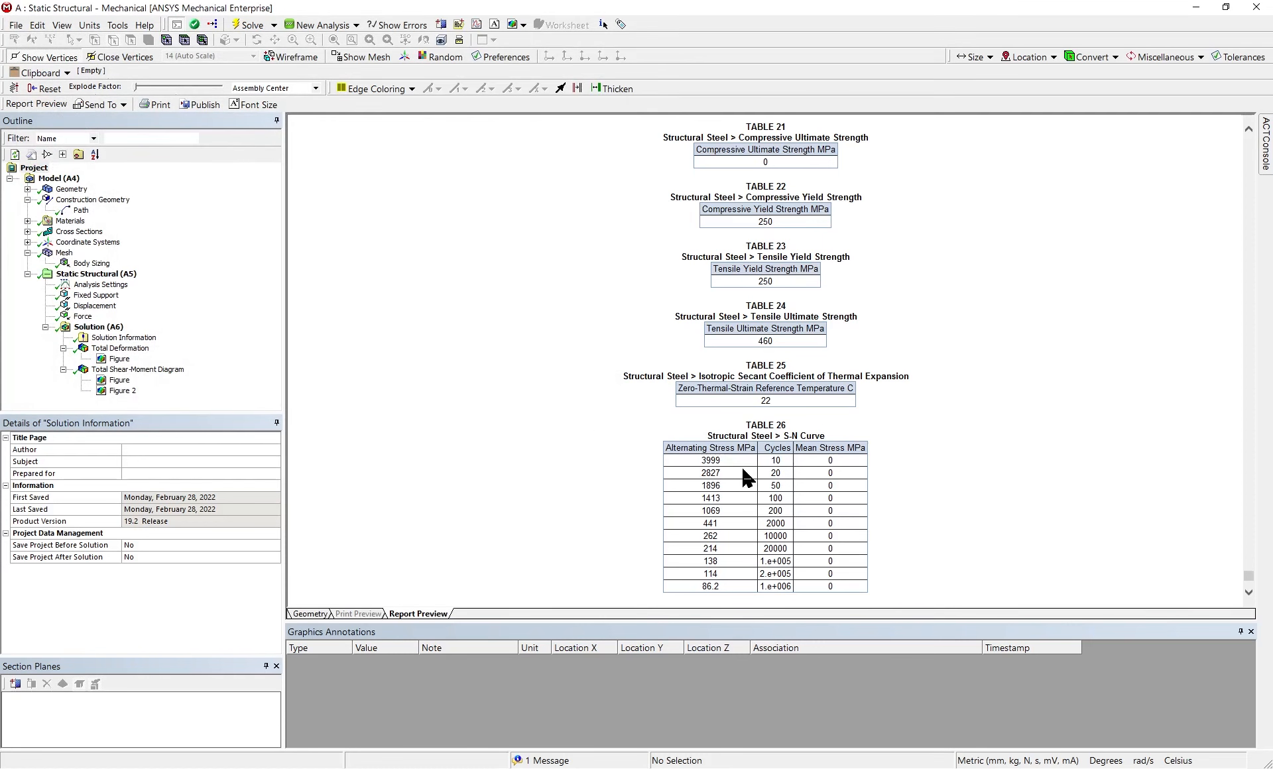
# Look over the Structural Steel tables at the end of the report preview and return to the Total Shear-Moment Diagram result
pyautogui.scroll(-3, 746, 476)
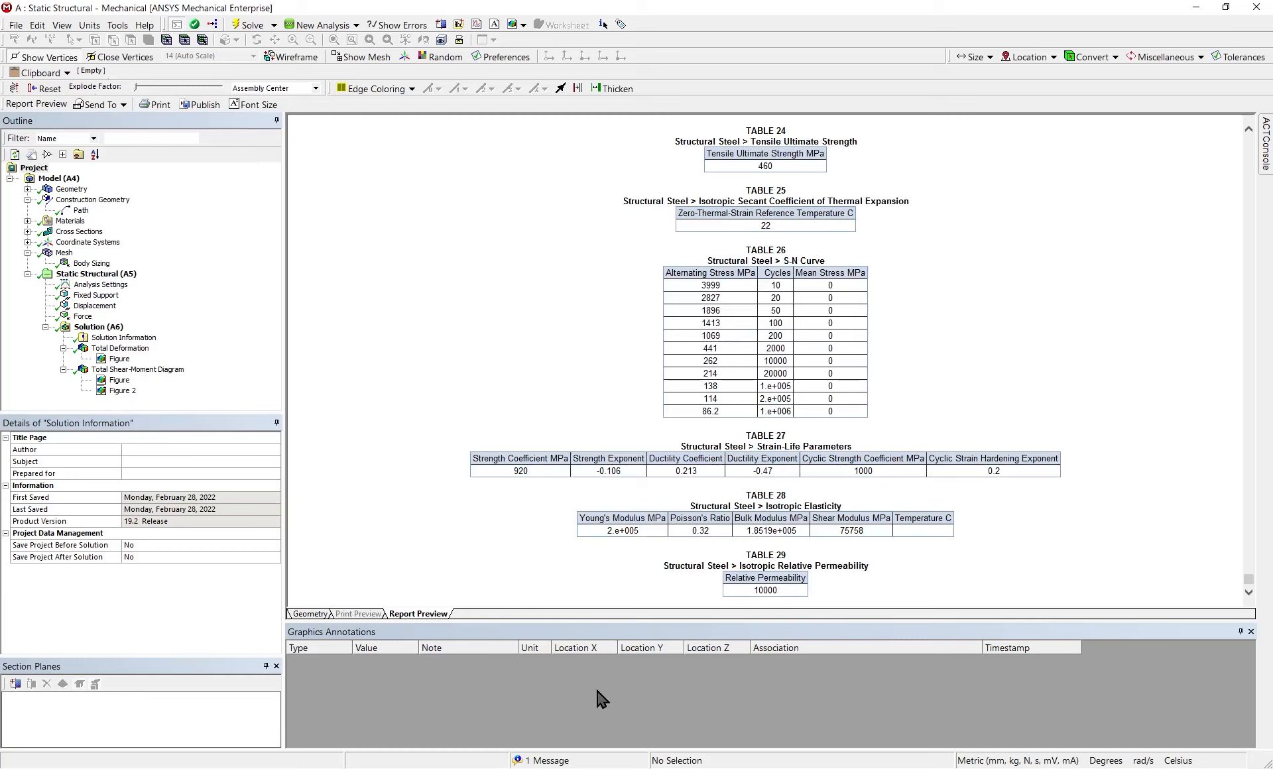
pyautogui.scroll(5, 577, 466)
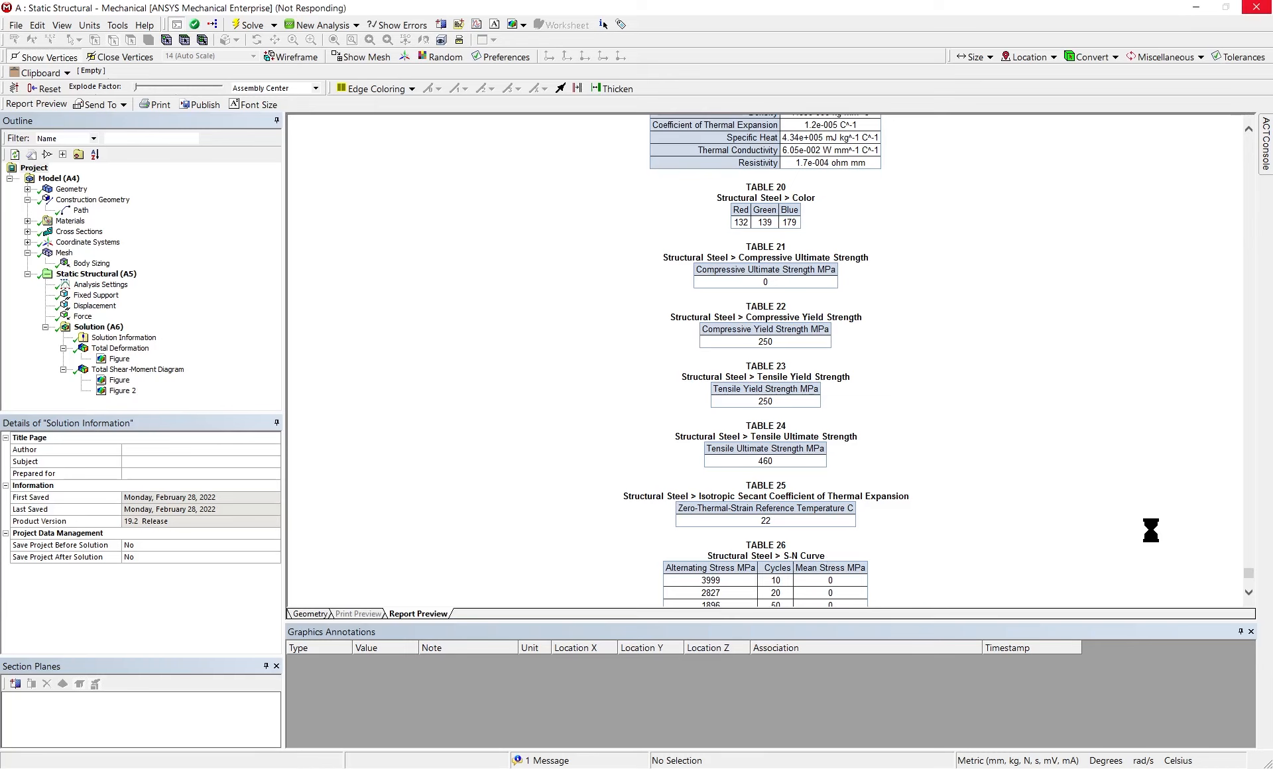
pyautogui.scroll(-5, 855, 365)
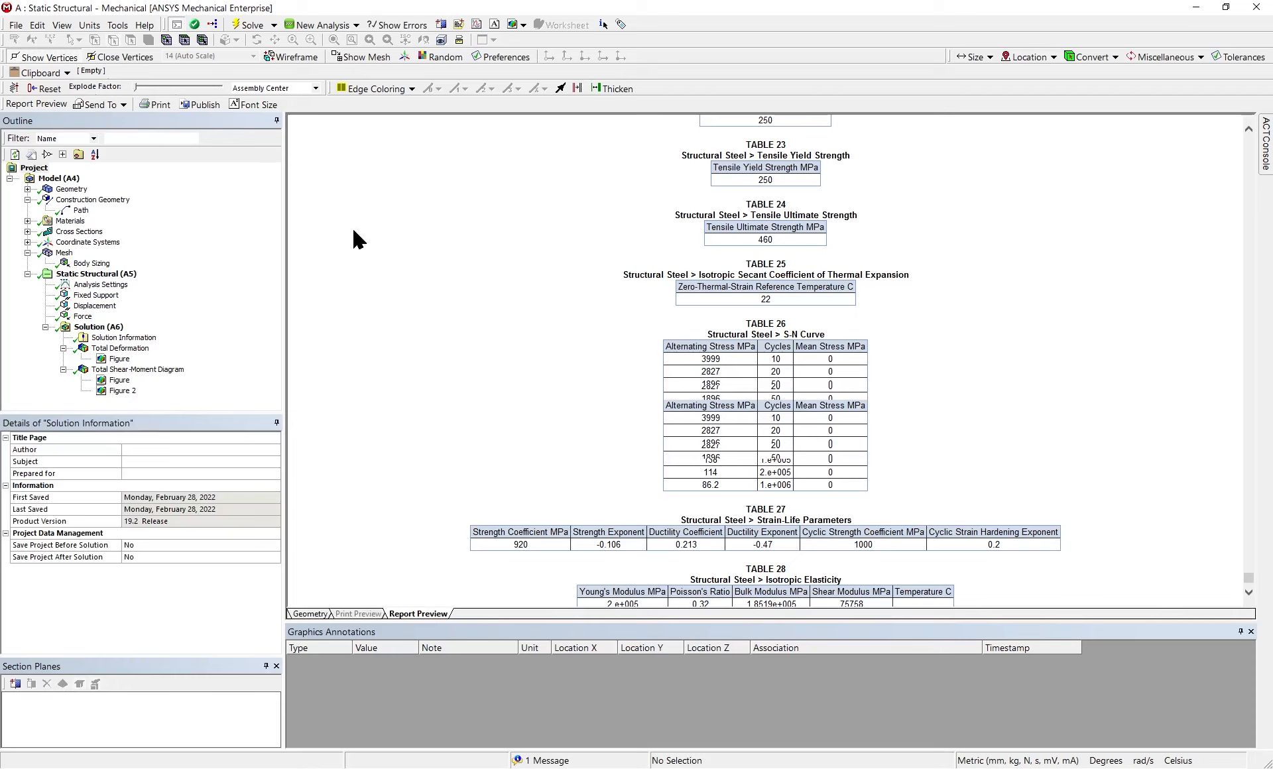
pyautogui.scroll(2, 124, 389)
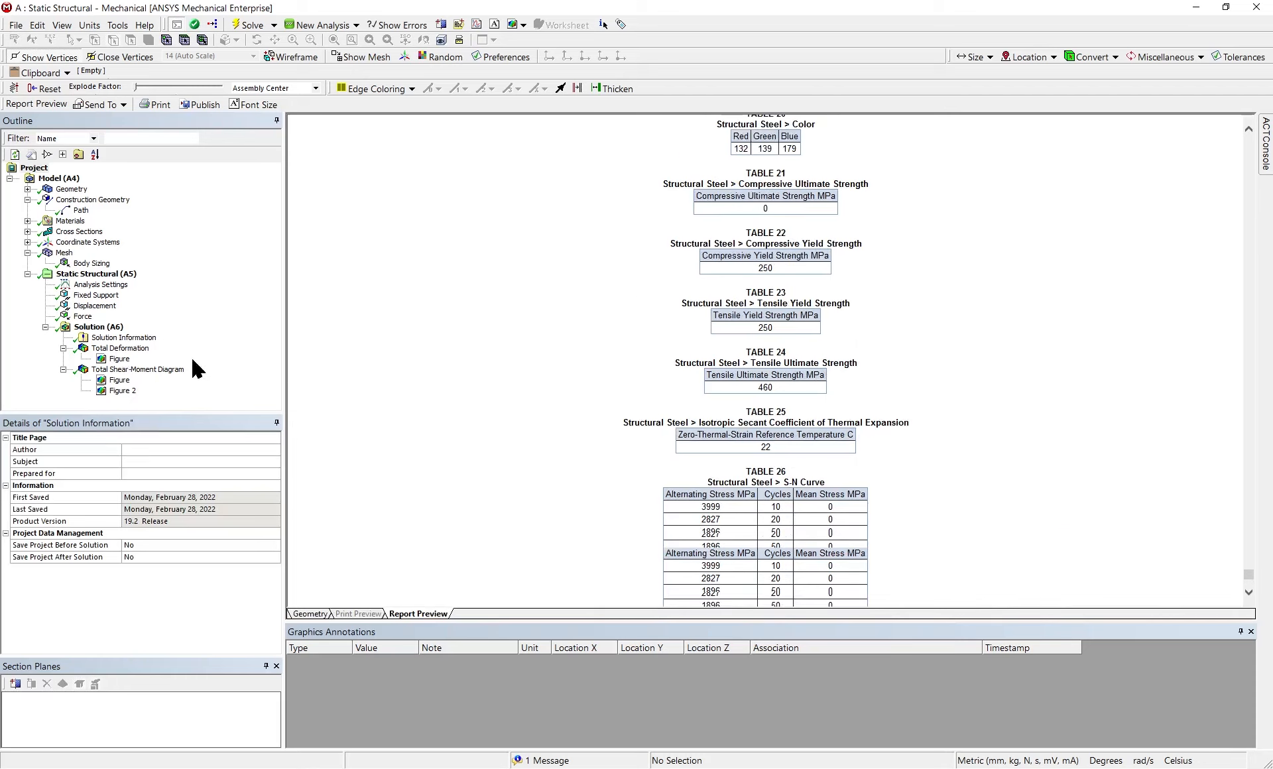
pyautogui.click(147, 369)
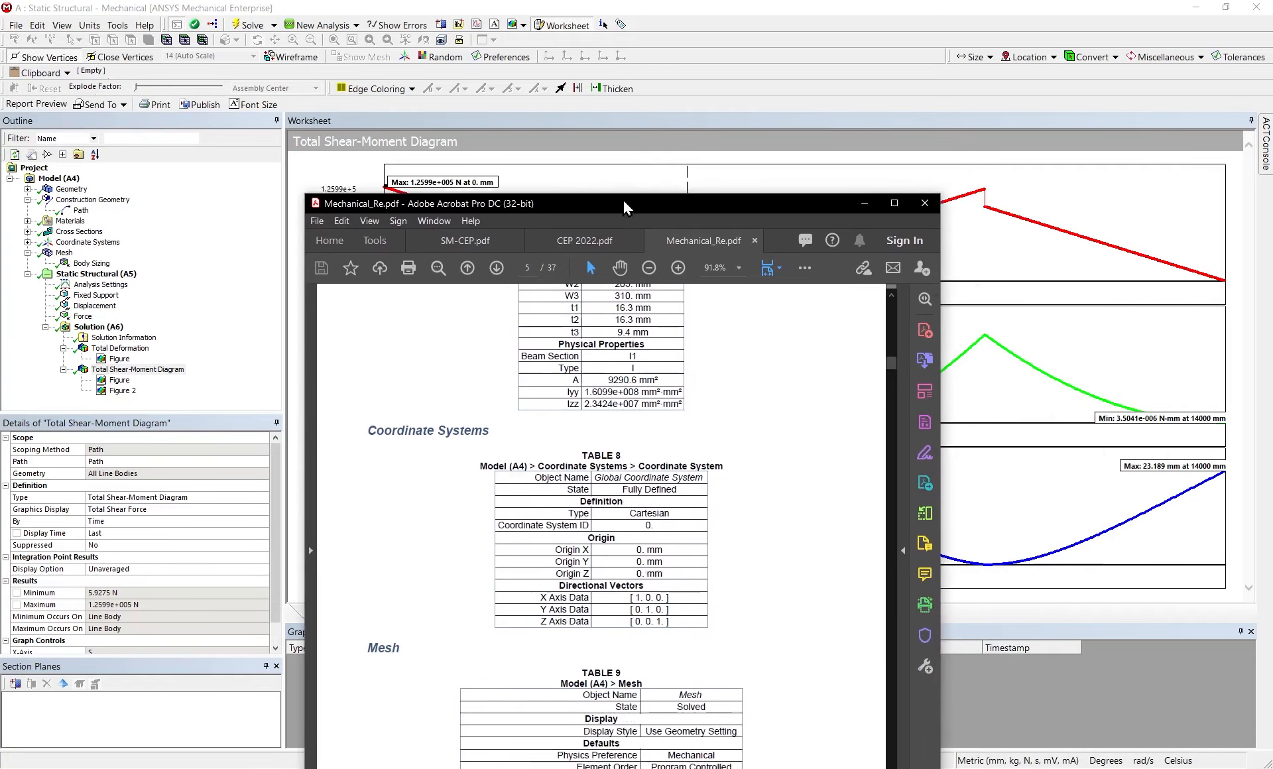
# Look over the coordinate system and mesh tables in Mechanical_Re.pdf and return to the Total Shear-Moment Diagram in Mechanical
pyautogui.click(892, 182)
pyautogui.scroll(-7, 717, 517)
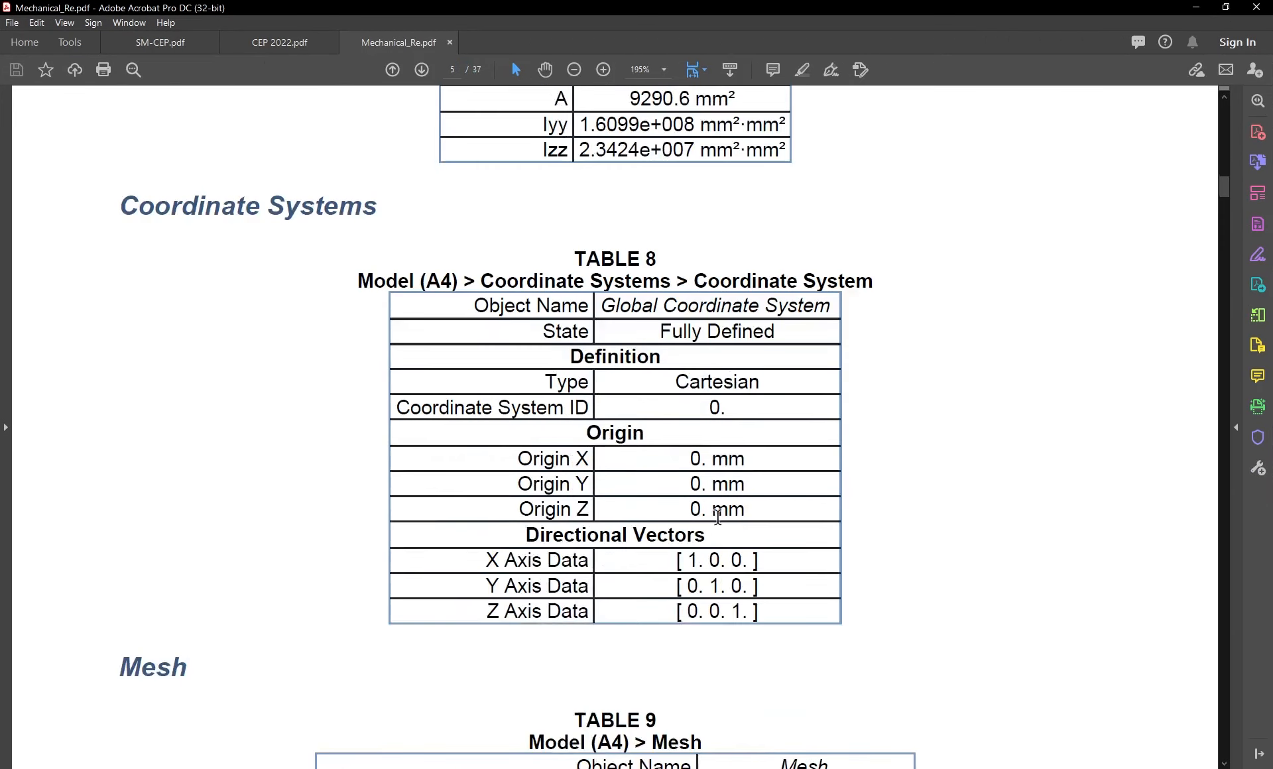
pyautogui.scroll(-5, 713, 517)
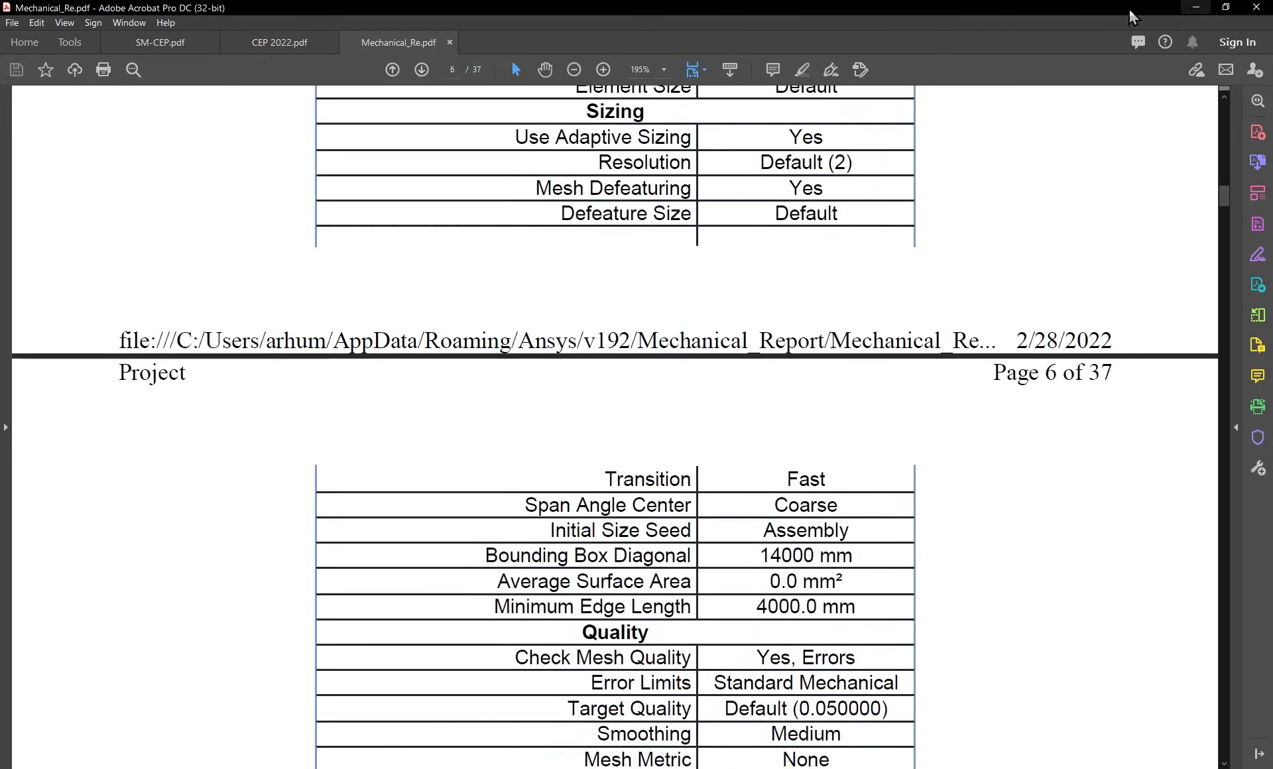
pyautogui.moveTo(1007, 10); pyautogui.dragTo(1272, 10)
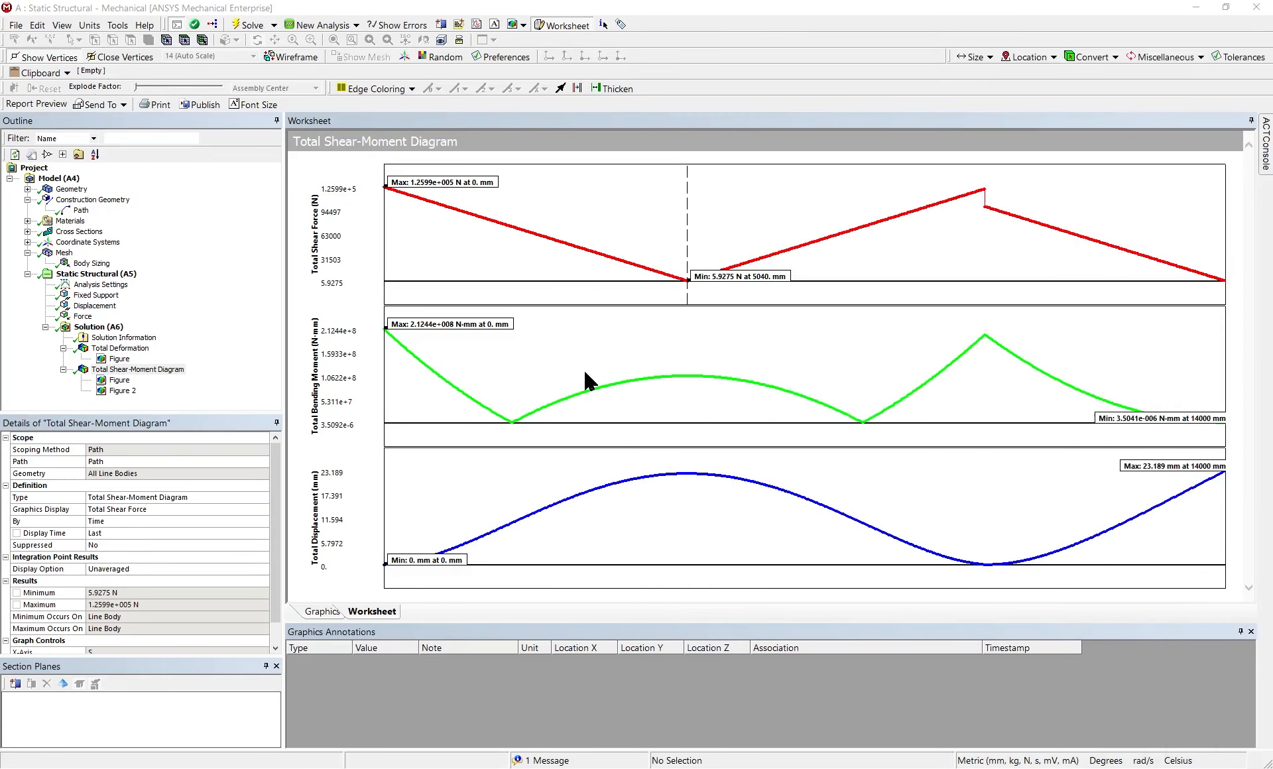
# Copy the Total Shear-Moment Diagram as an image to the clipboard and close Mechanical to return to the Workbench project
pyautogui.click(845, 328)
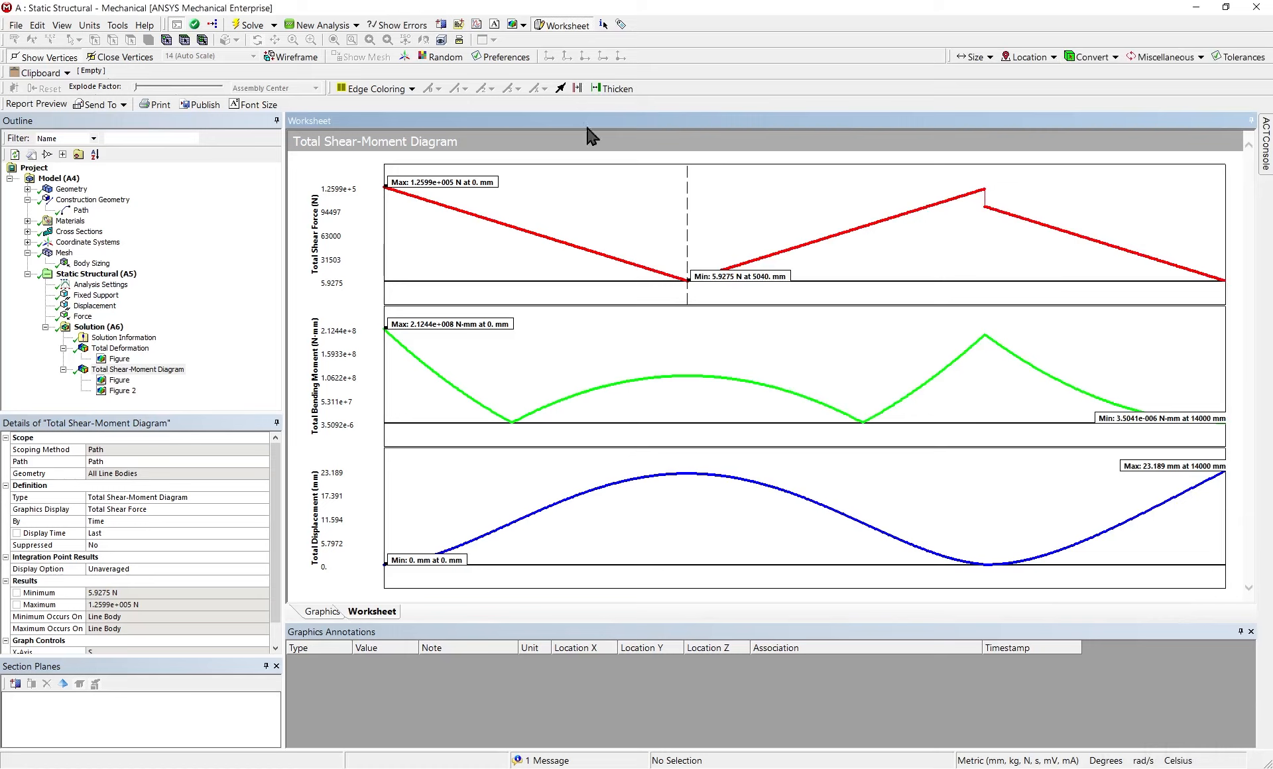
pyautogui.click(514, 25)
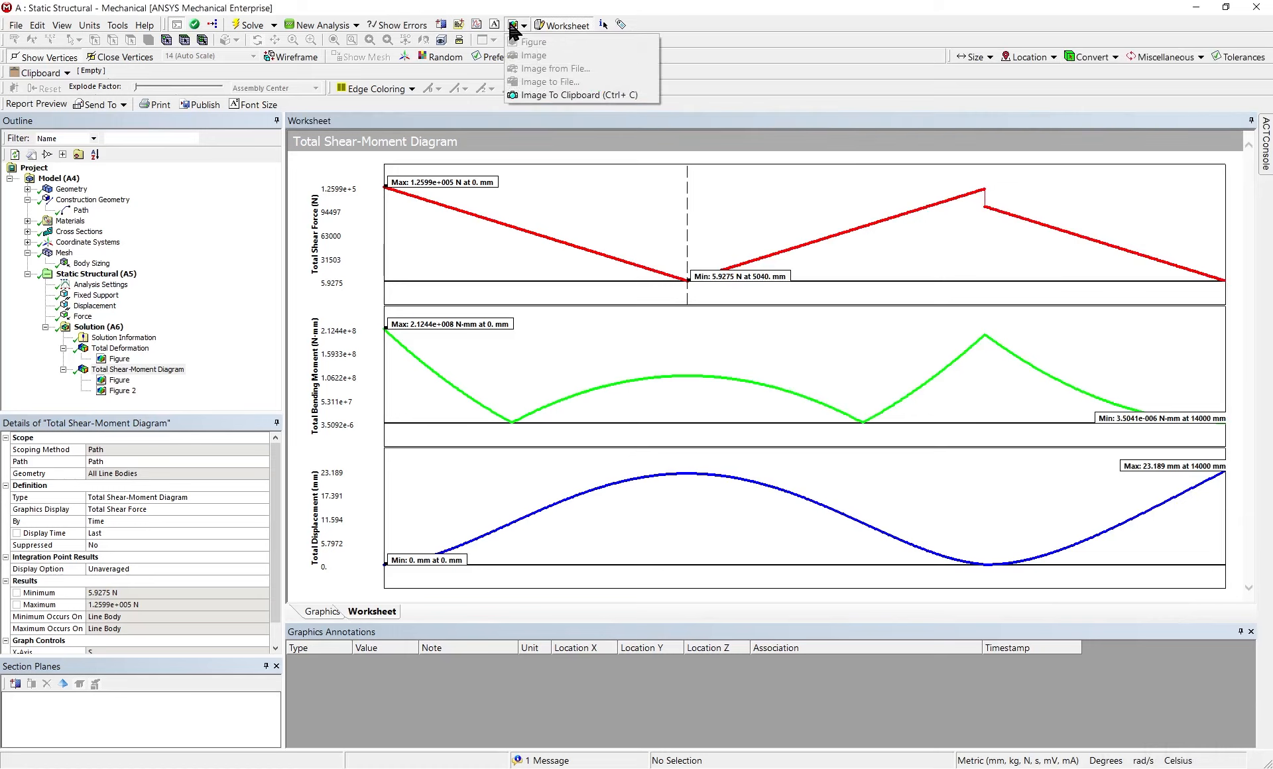
pyautogui.click(546, 96)
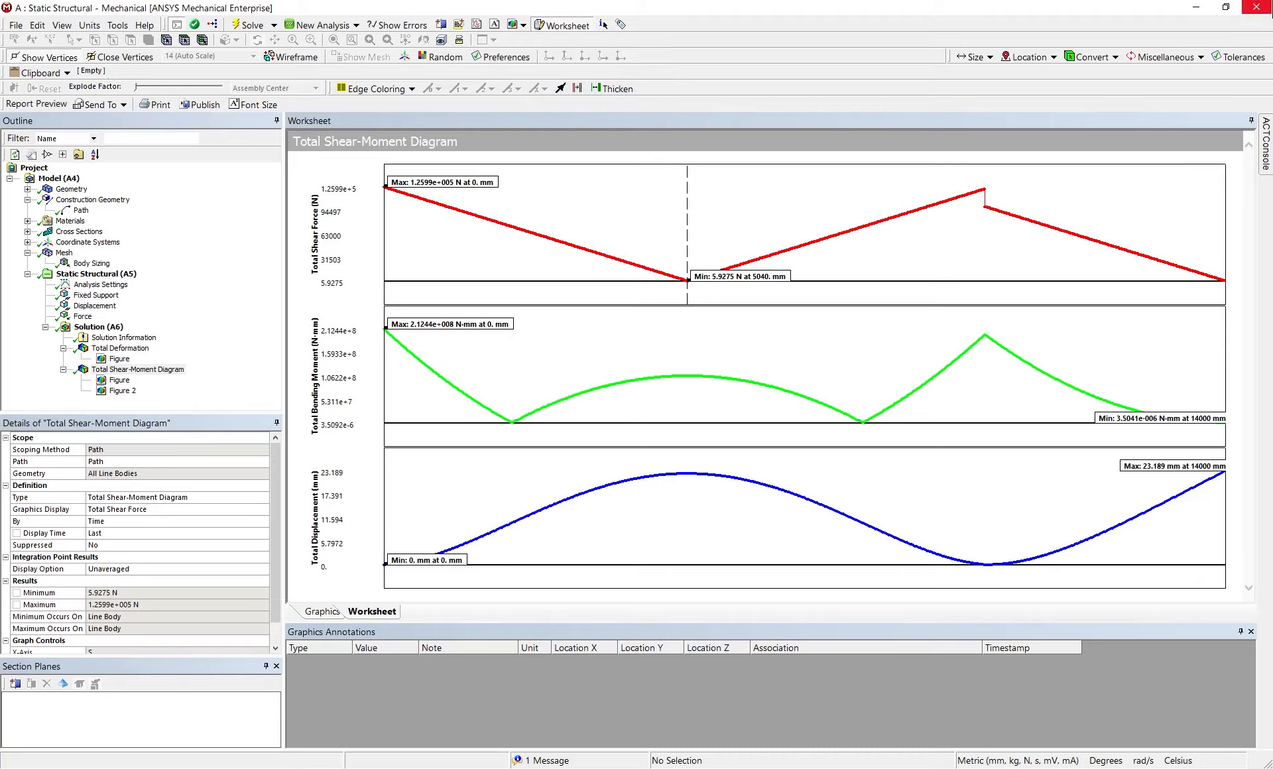
pyautogui.click(1256, 7)
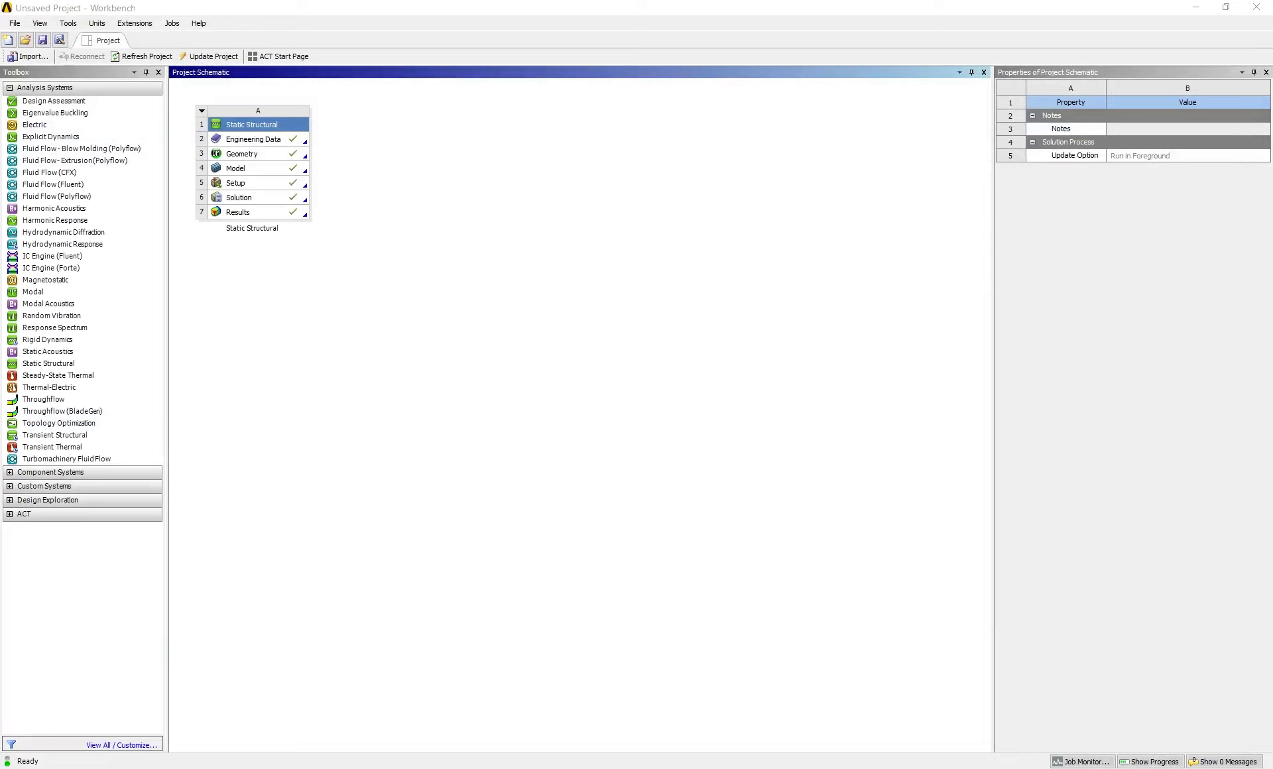
# Add a second standalone Static Structural system beside the first one and start a new DesignModeler geometry for it
pyautogui.click(83, 364)
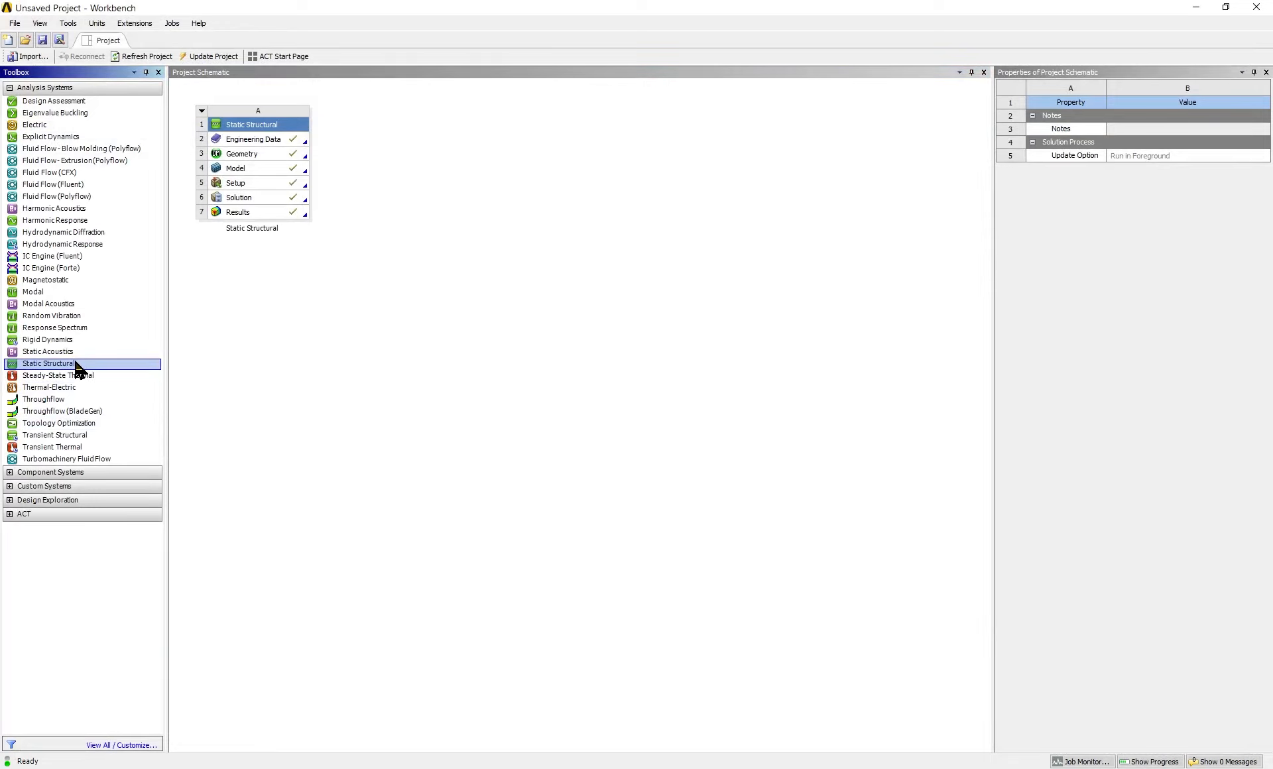
pyautogui.moveTo(76, 367); pyautogui.dragTo(366, 153)
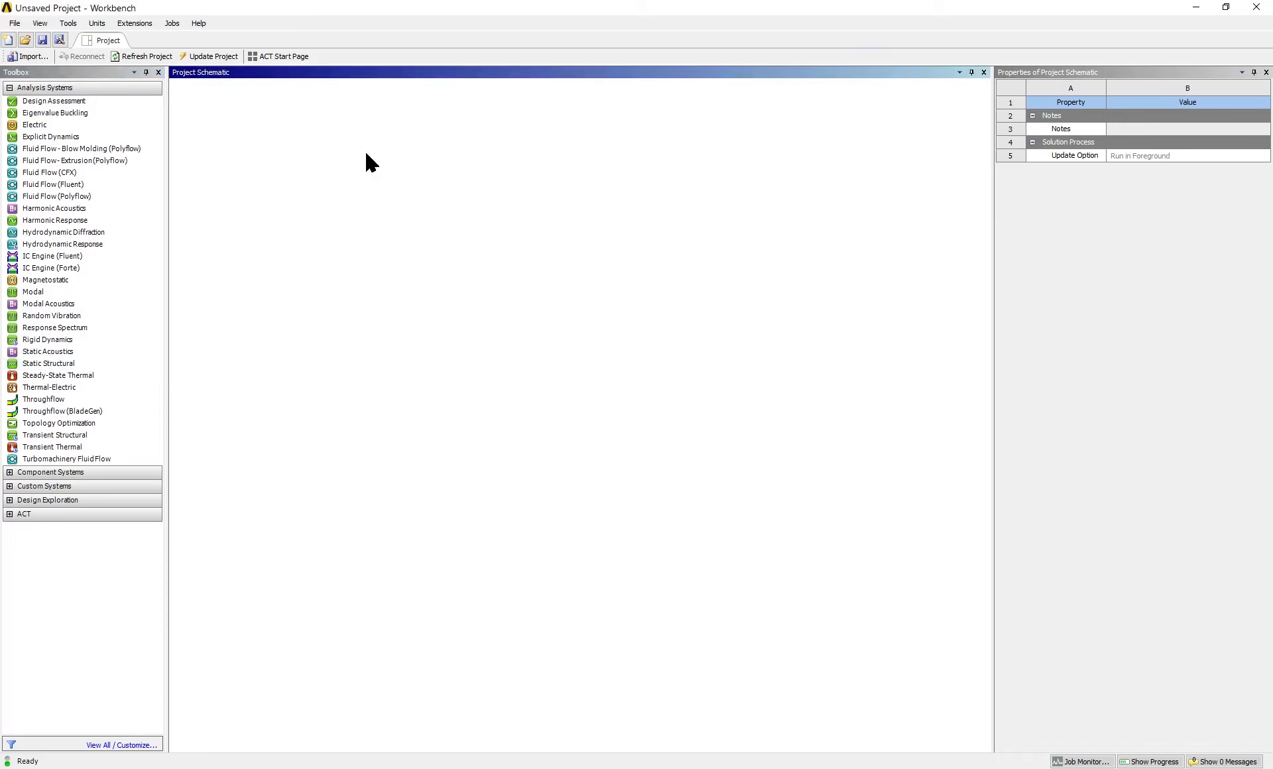
pyautogui.click(407, 159)
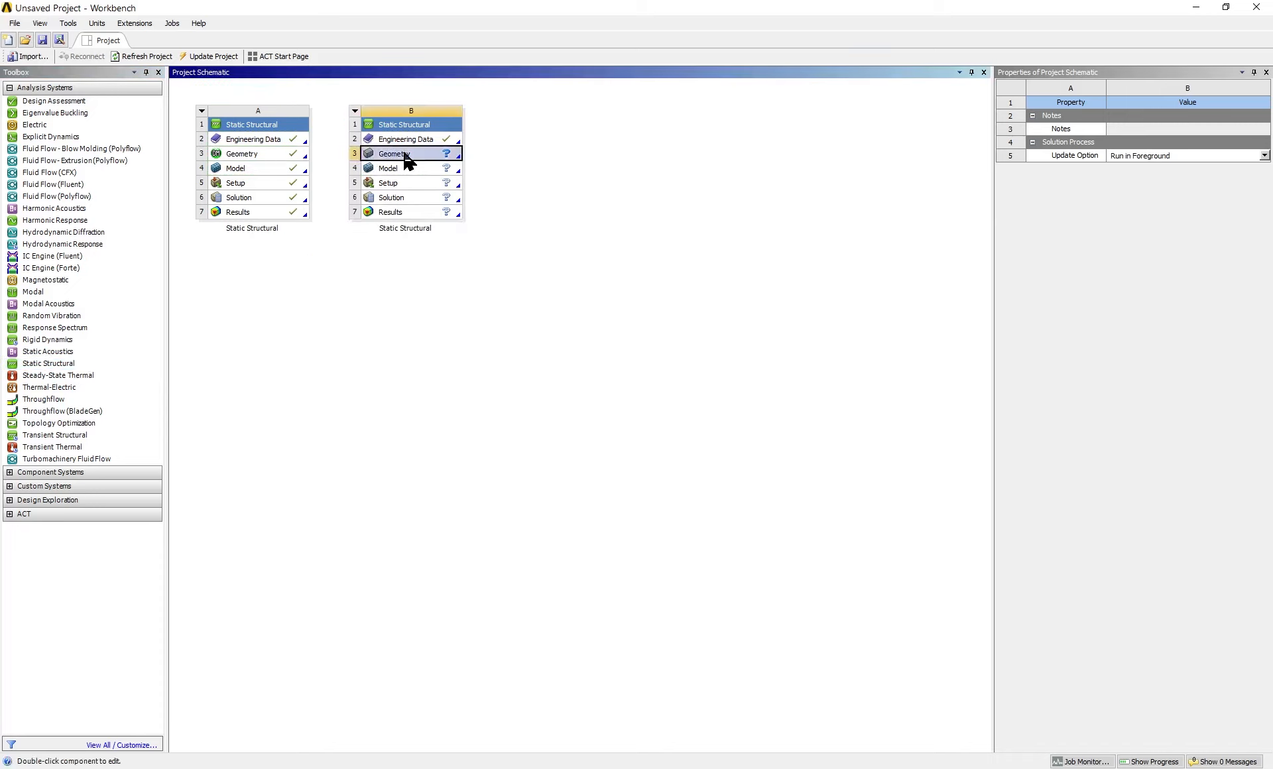
pyautogui.rightClick(405, 158)
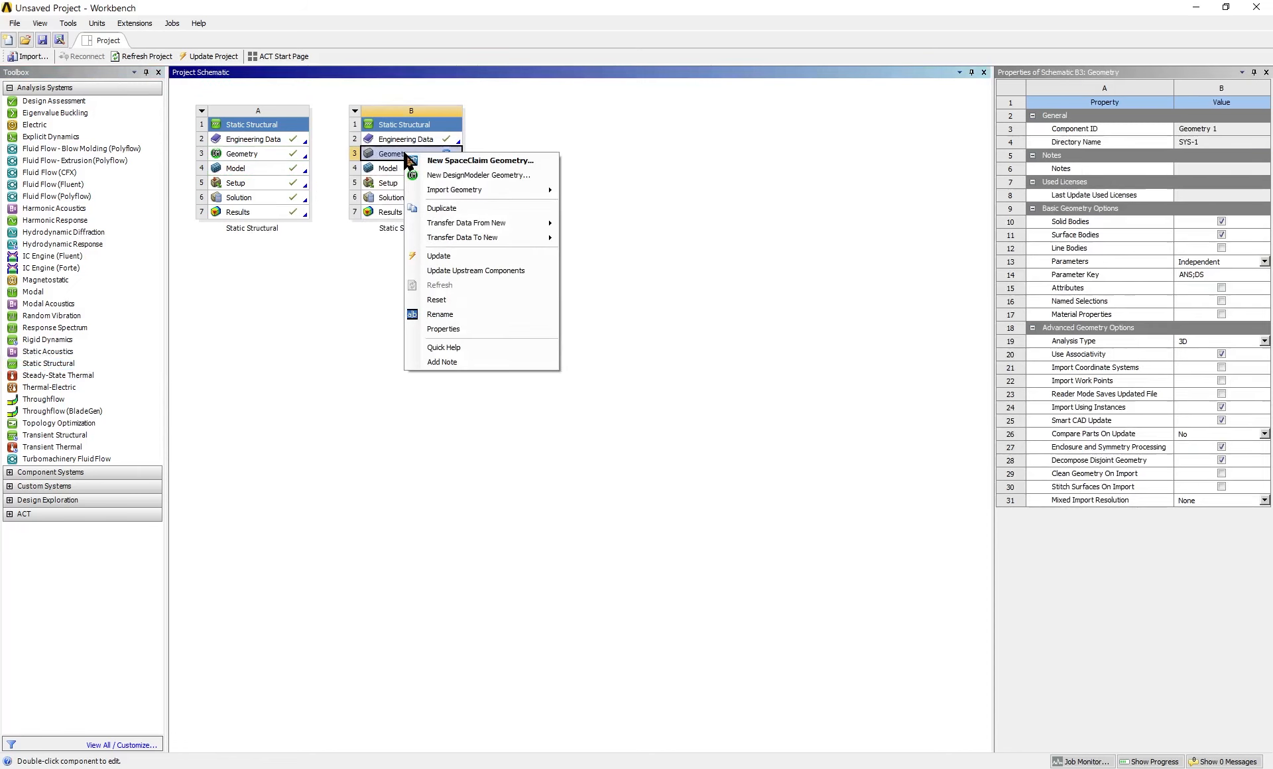
pyautogui.click(441, 175)
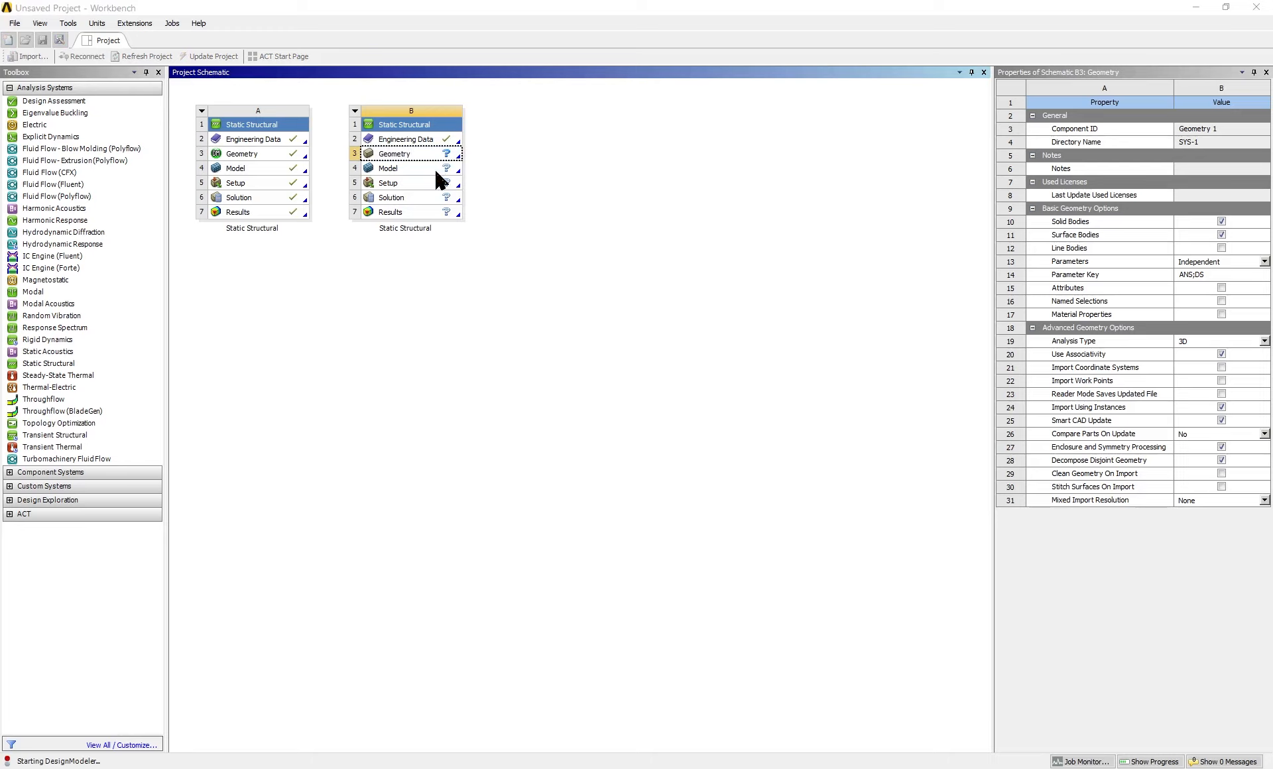
pyautogui.click(522, 229)
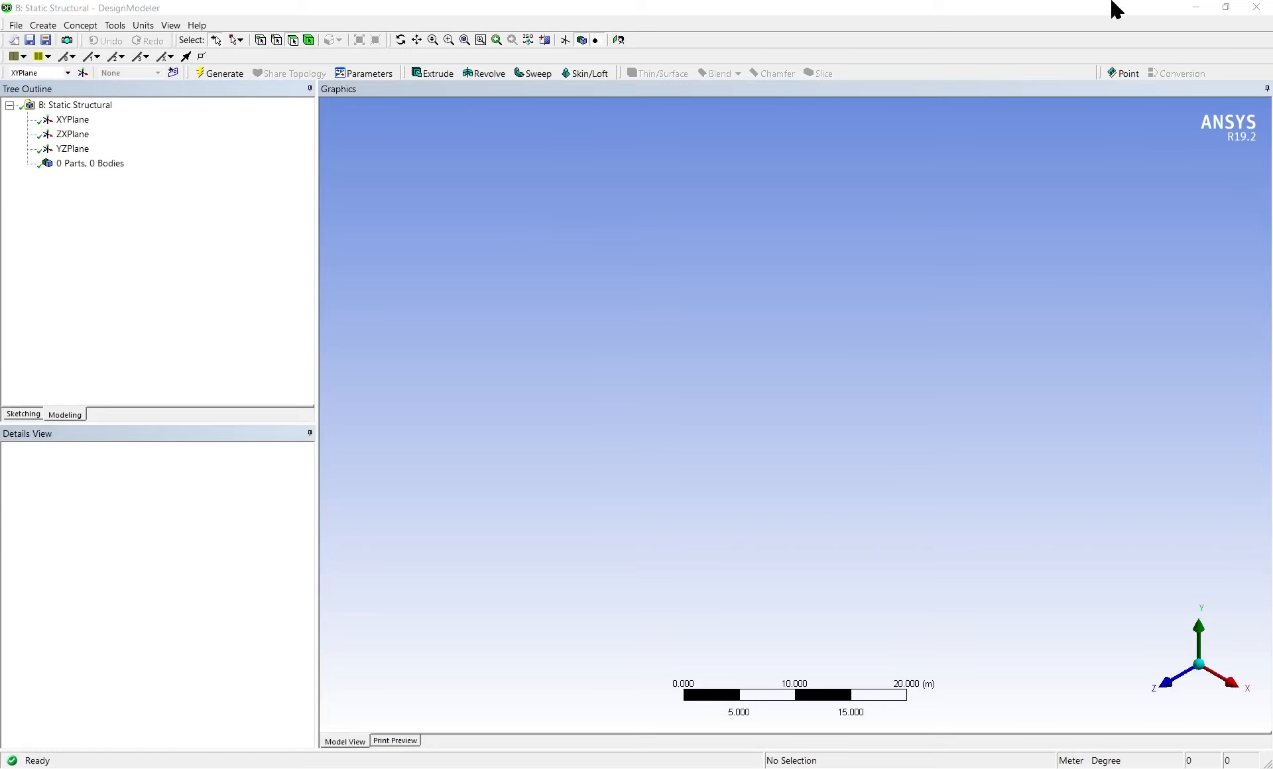
# Switch back from DesignModeler to the Workbench project and open the context options for the second system's Geometry
pyautogui.click(1199, 7)
pyautogui.rightClick(401, 154)
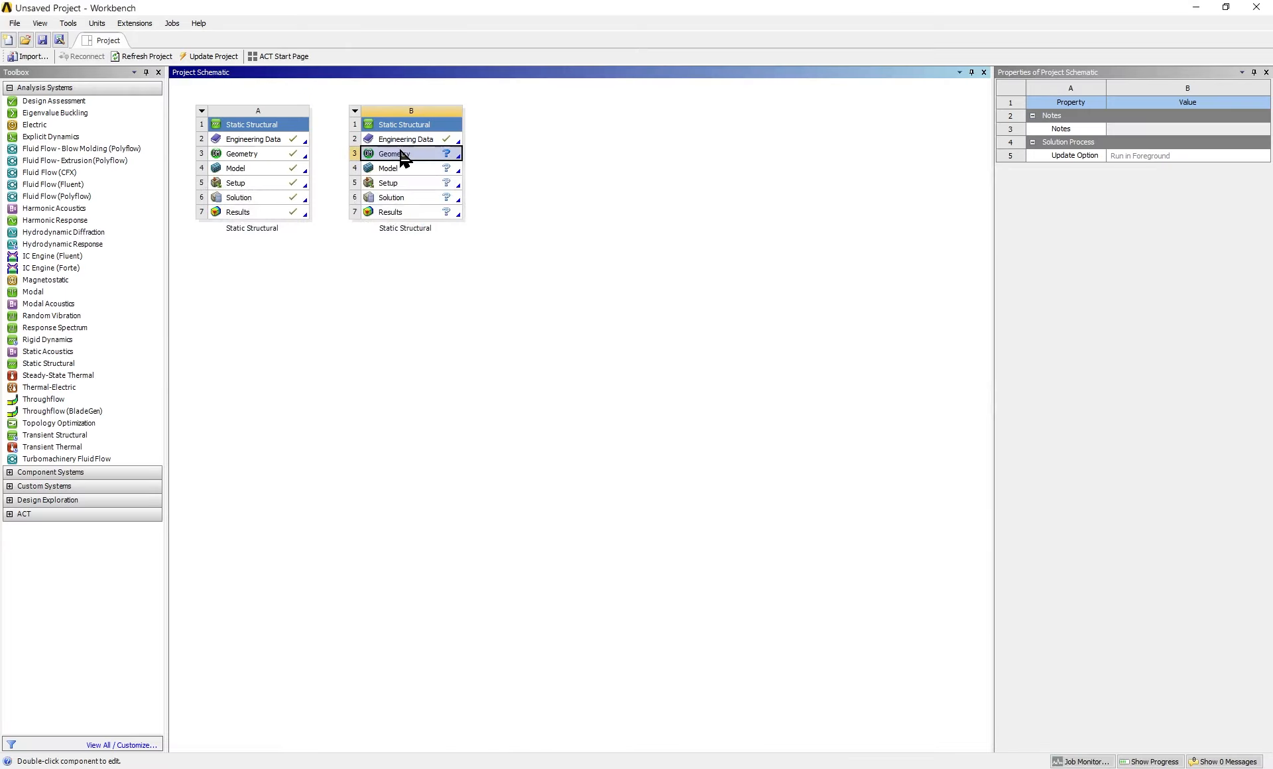
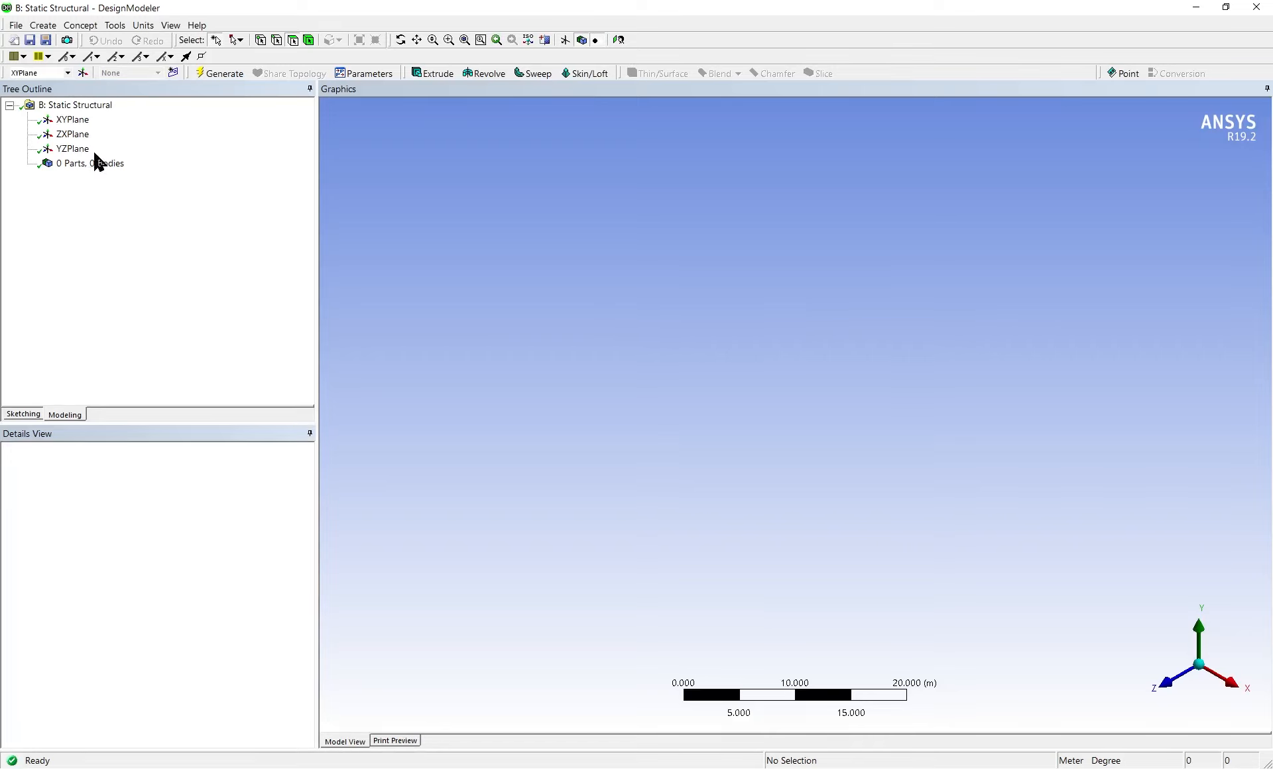
# Add an I Section cross section to the second system's geometry
pyautogui.moveTo(1090, 534); pyautogui.dragTo(742, 522, button='middle')
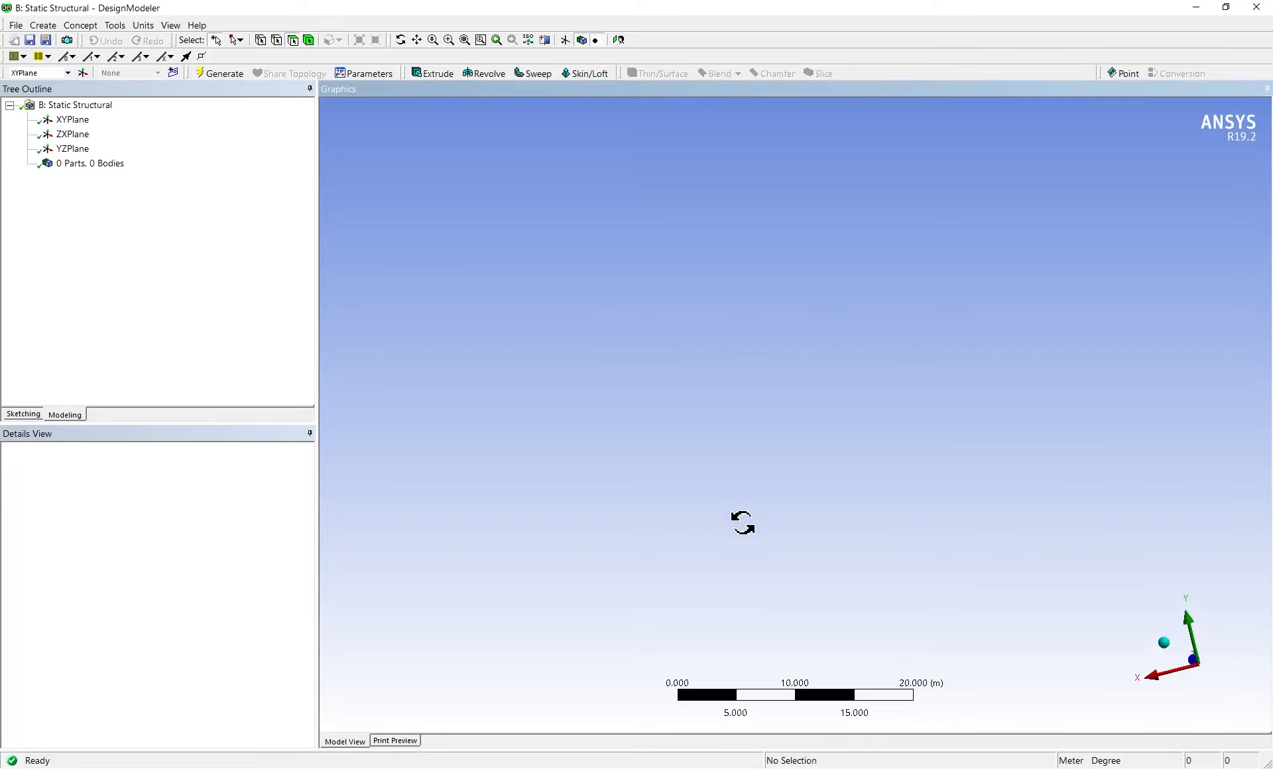
pyautogui.click(82, 120)
pyautogui.click(112, 25)
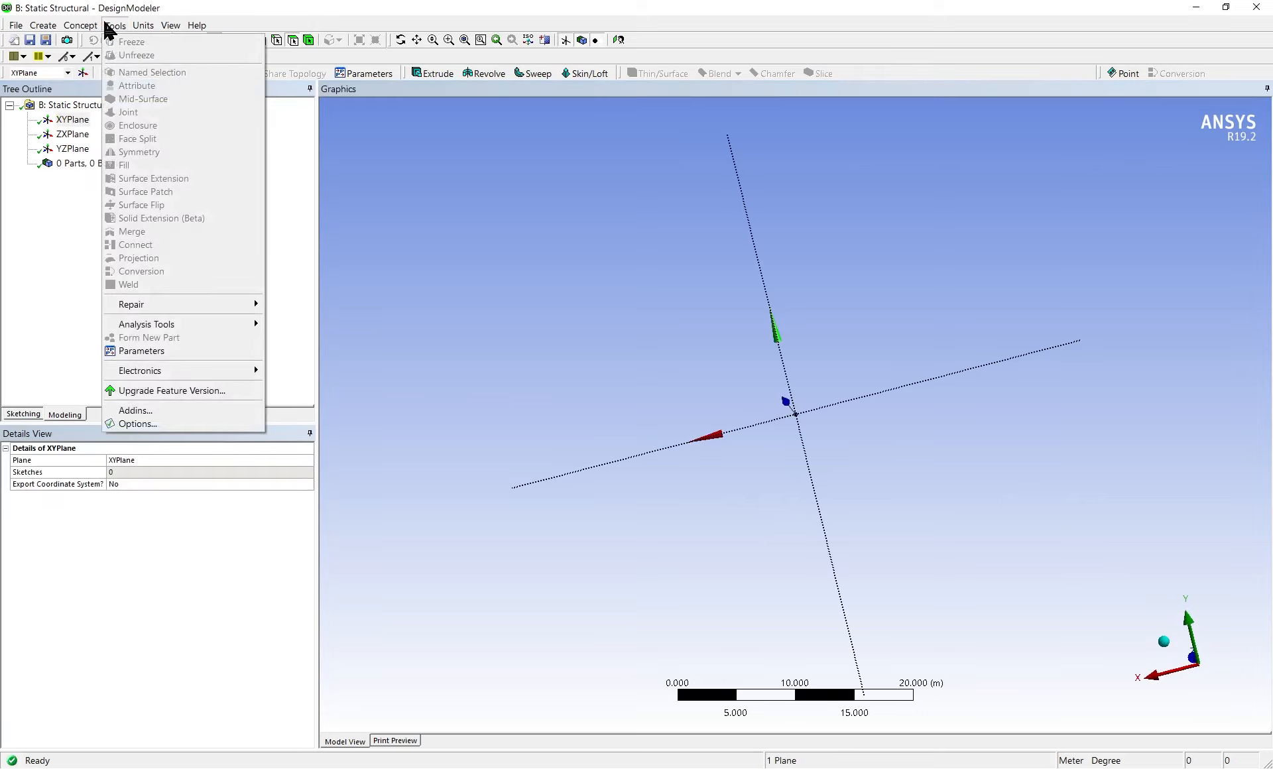
pyautogui.moveTo(82, 28)
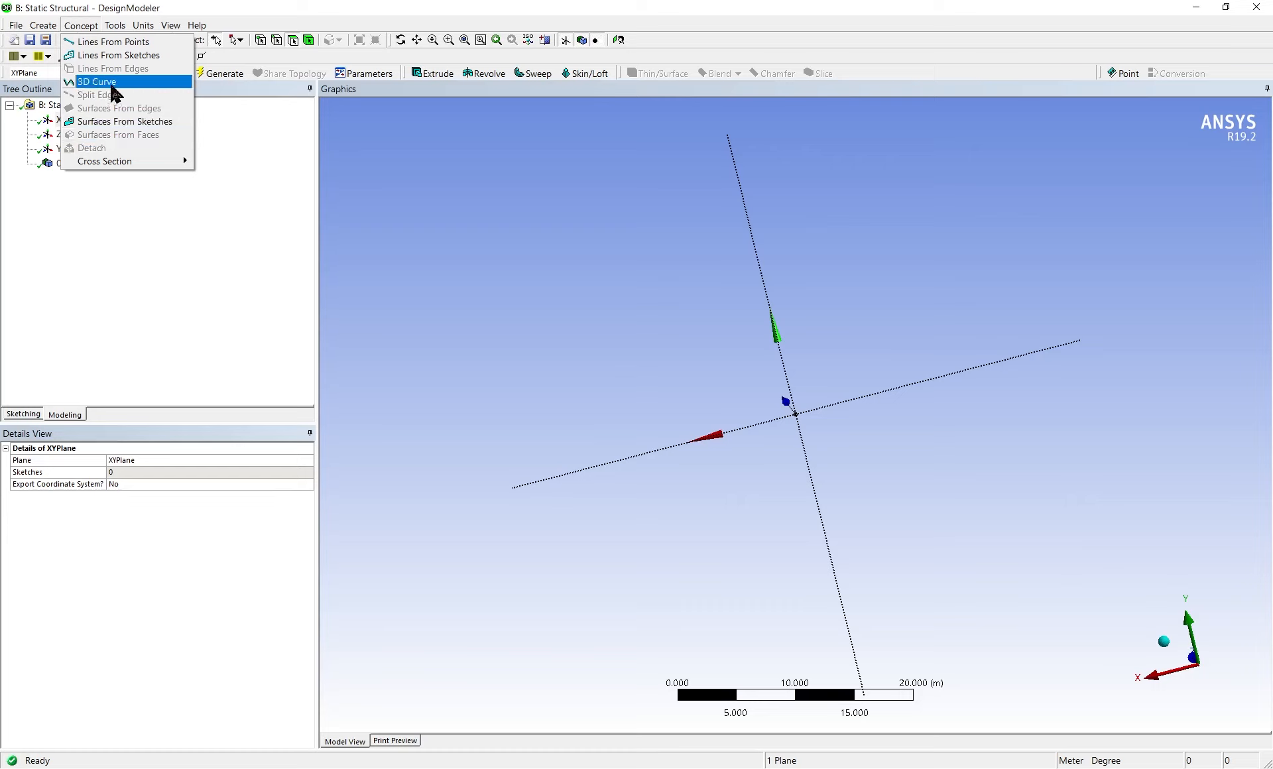
pyautogui.moveTo(126, 166)
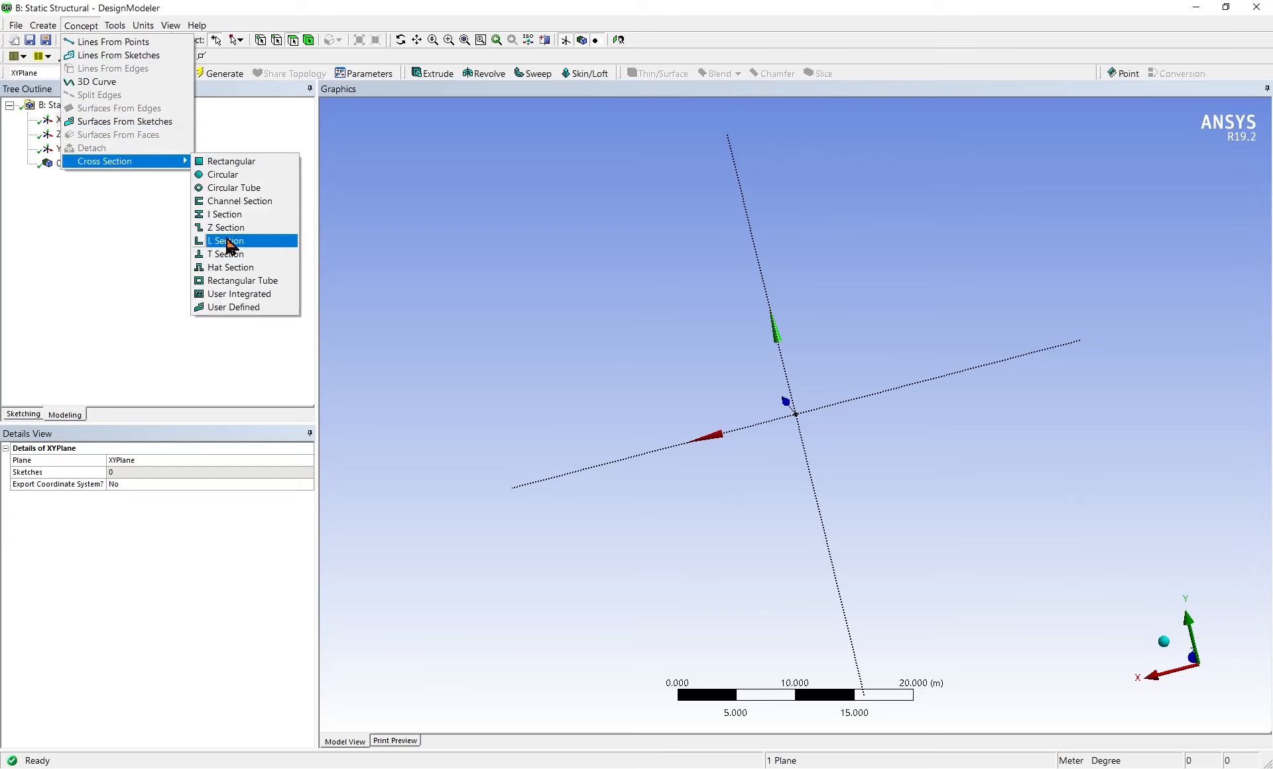
pyautogui.click(237, 219)
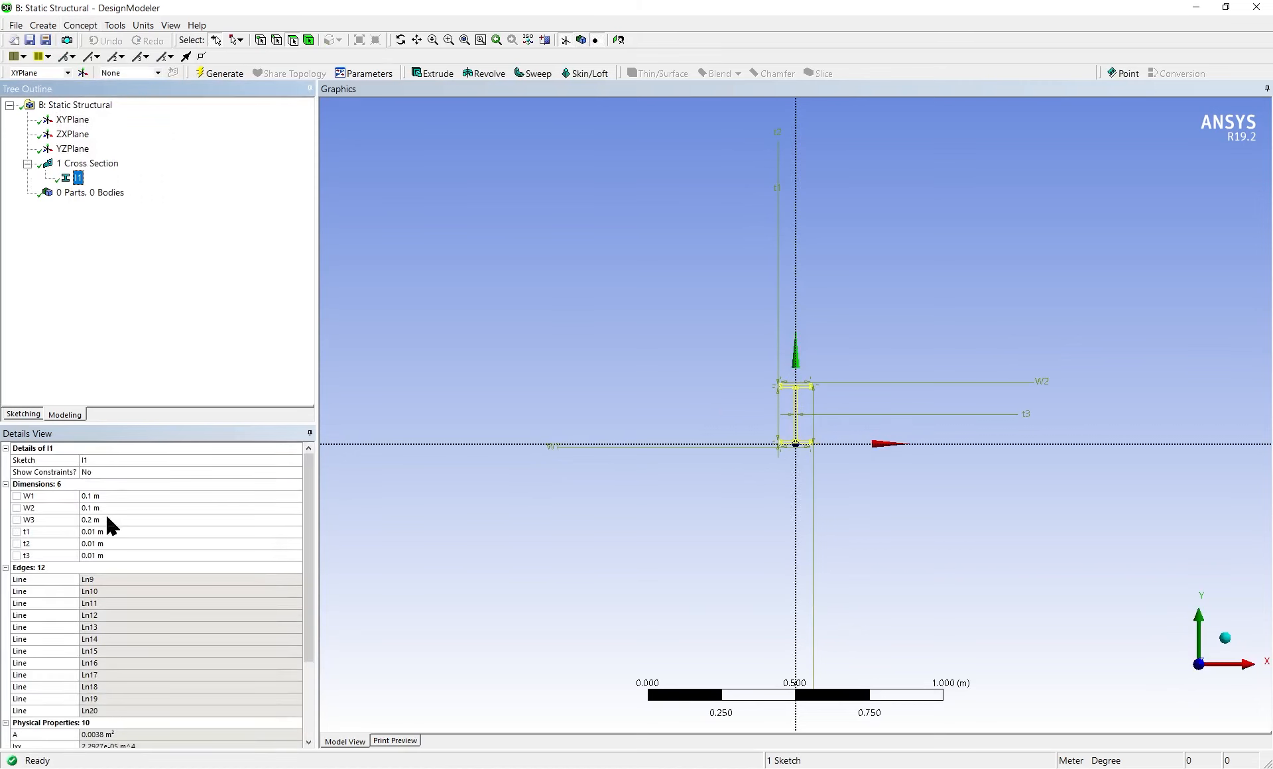
# Switch the units to millimetres and set the I section's widths W1 and W2 to 205 mm
pyautogui.click(115, 27)
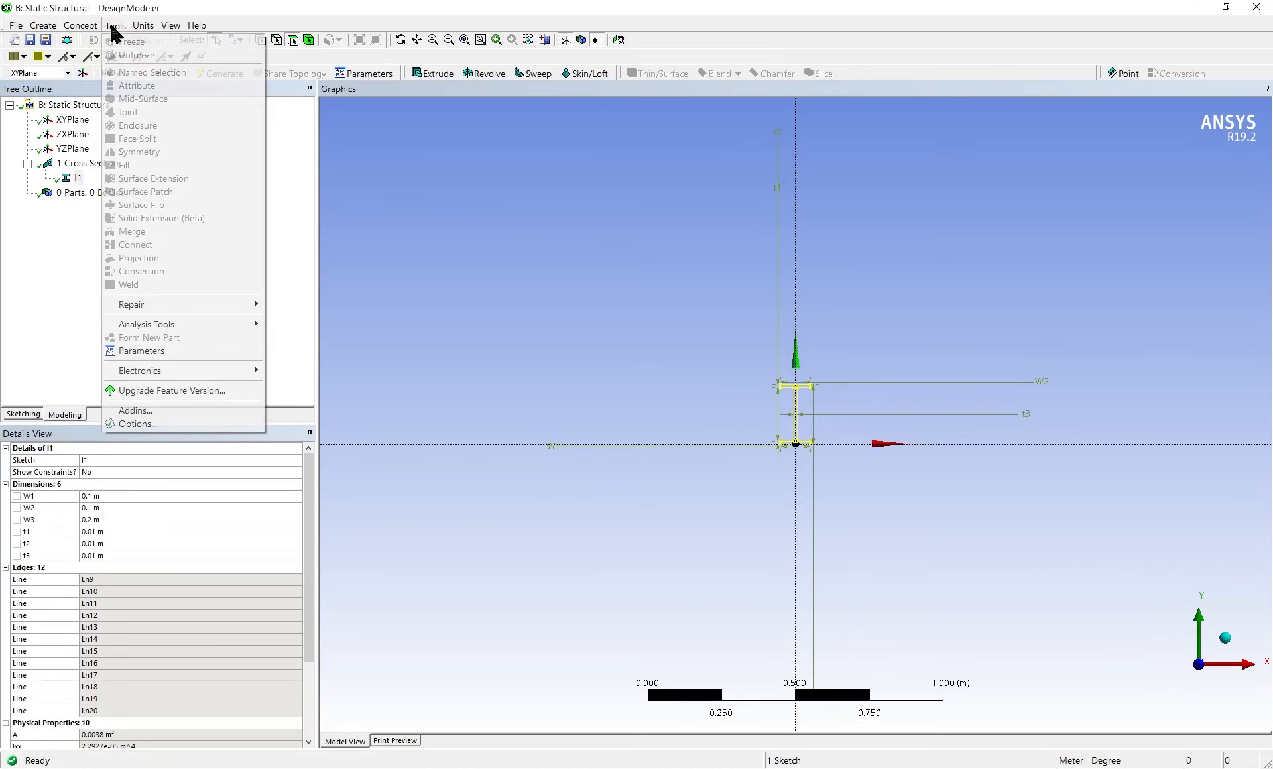
pyautogui.moveTo(143, 25)
pyautogui.click(159, 69)
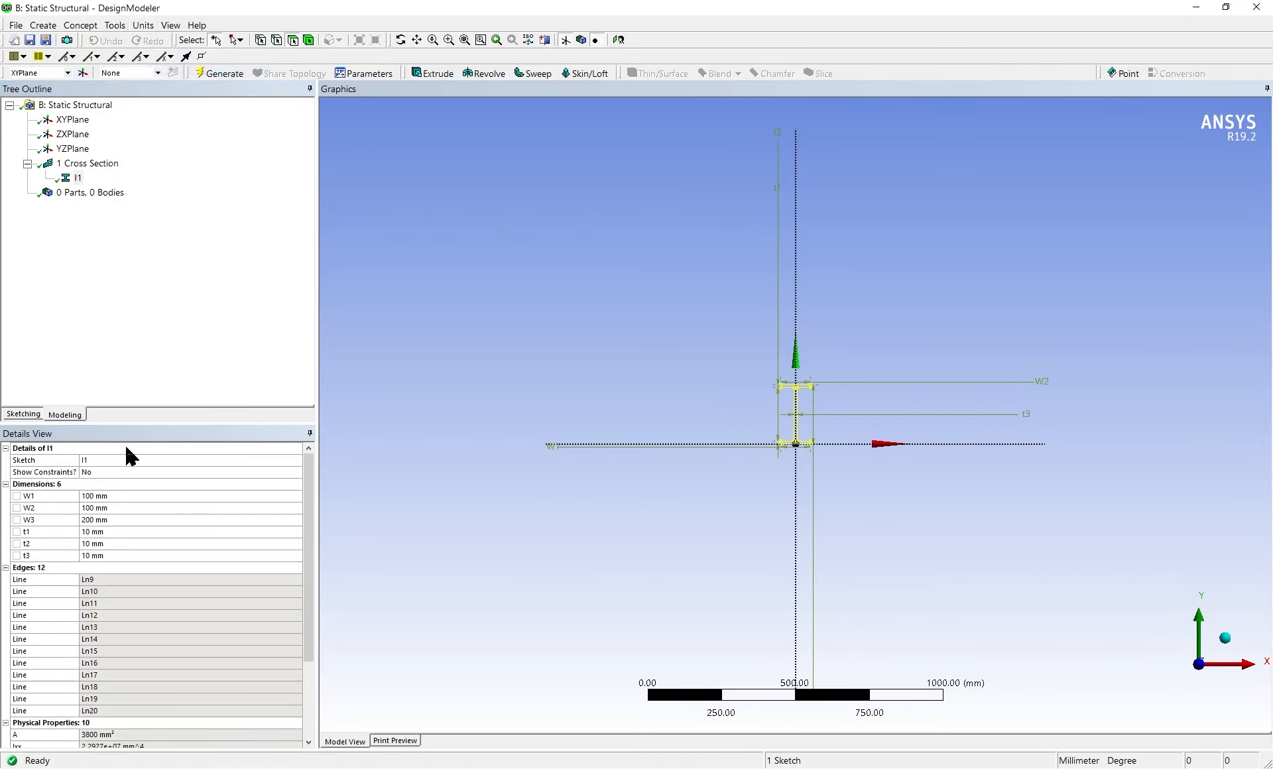
pyautogui.click(106, 495)
pyautogui.write('205')
pyautogui.press('Return')
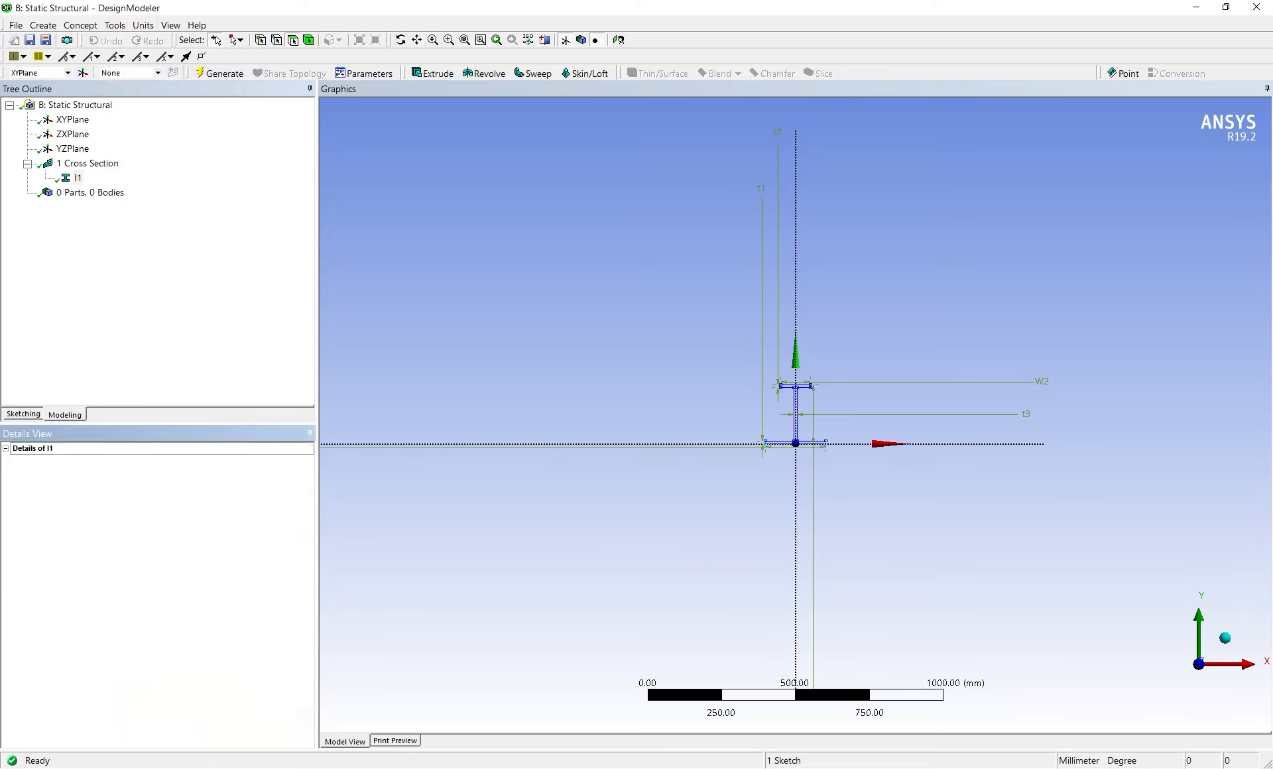
pyautogui.click(118, 508)
pyautogui.write('205')
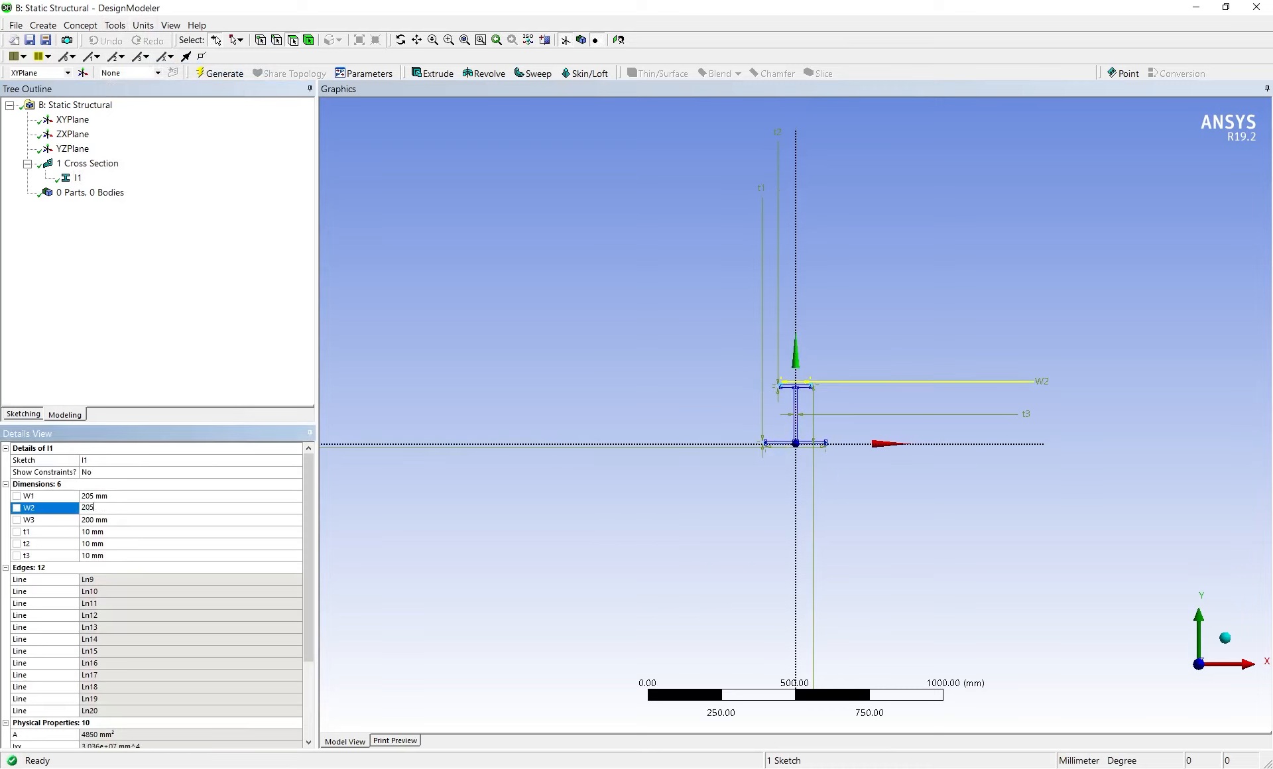
pyautogui.press('Return')
# Set the I section's height W3 to 310 mm, thicknesses t1 and t2 to 16.3 mm, and t3 to 9.4 mm
pyautogui.click(102, 518)
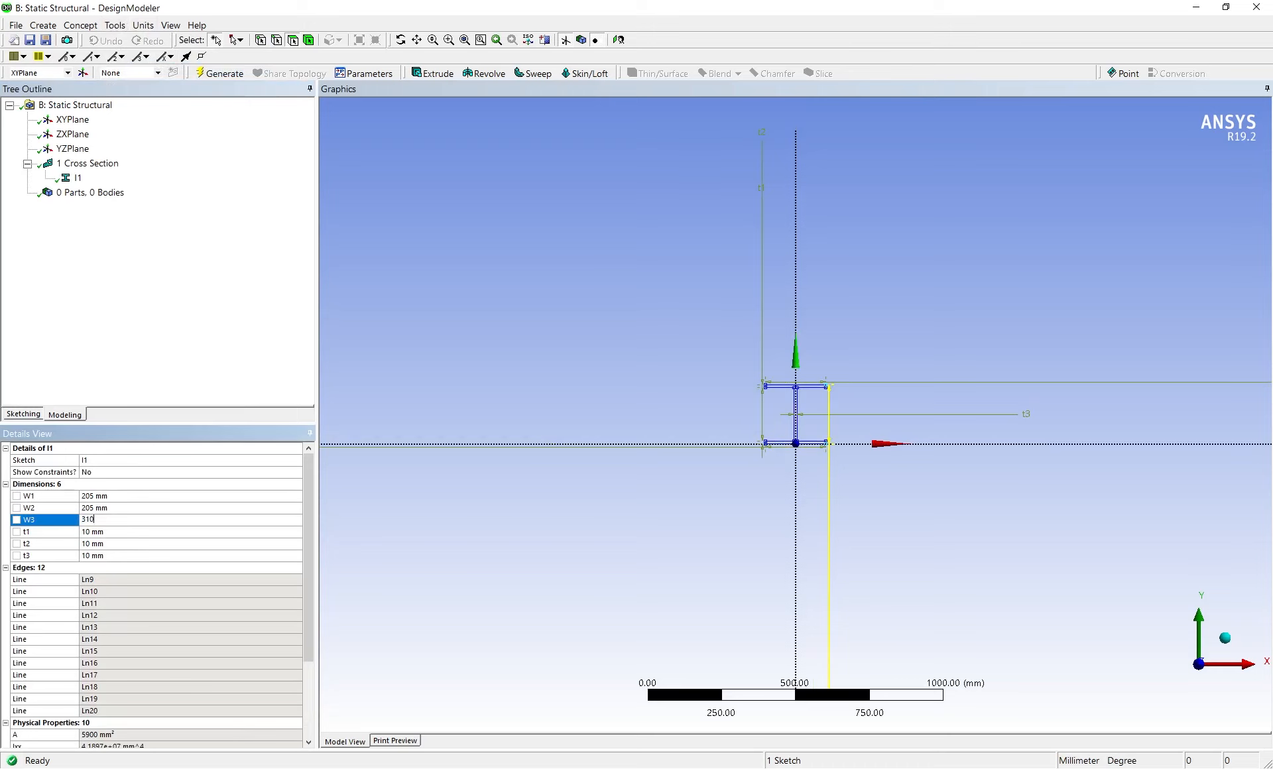
pyautogui.press('Return')
pyautogui.click(85, 531)
pyautogui.write('16.')
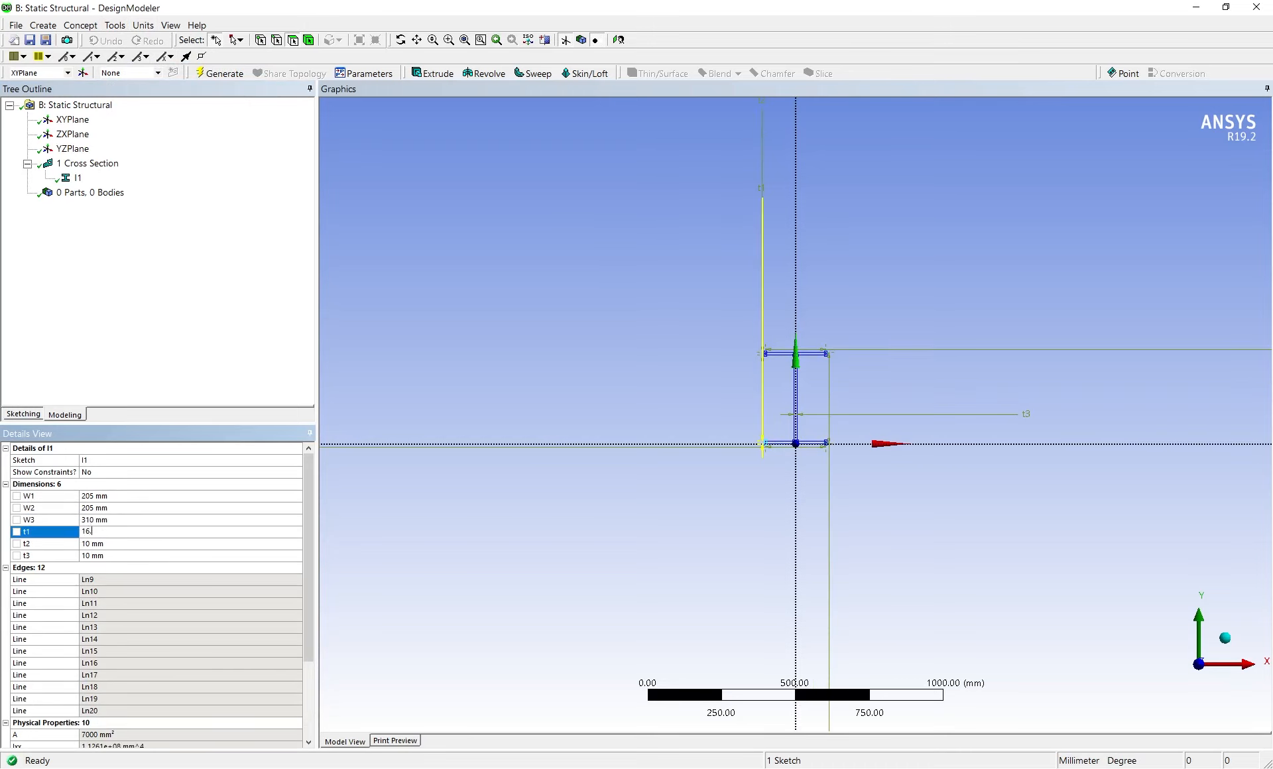
pyautogui.write('3')
pyautogui.press('Return')
pyautogui.click(89, 542)
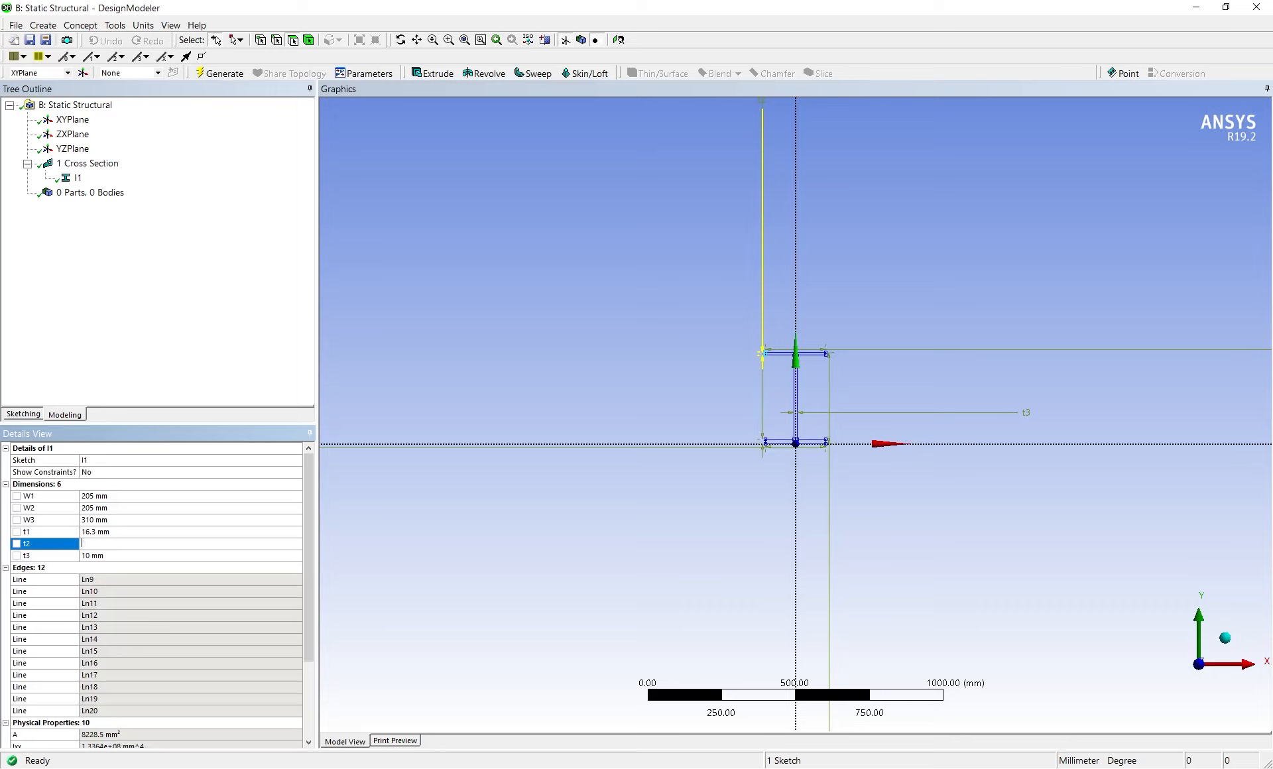
pyautogui.press('Return')
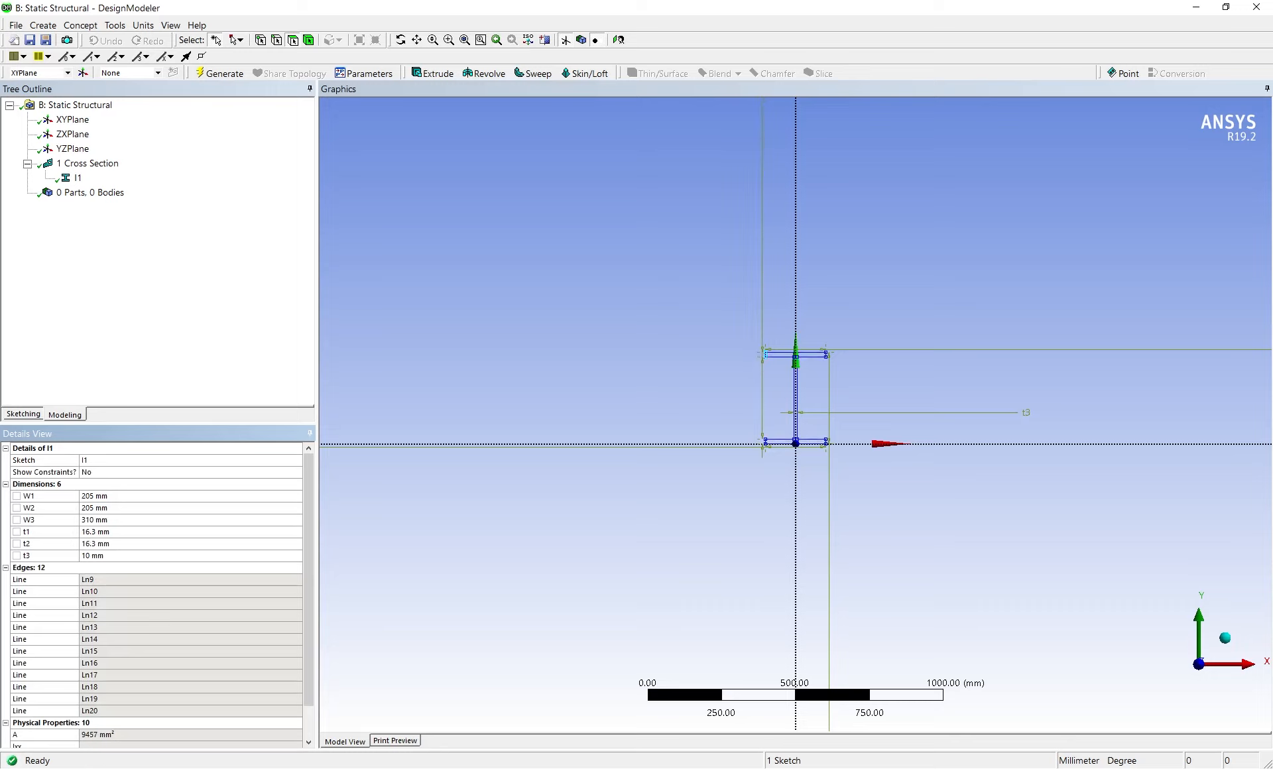
pyautogui.click(88, 556)
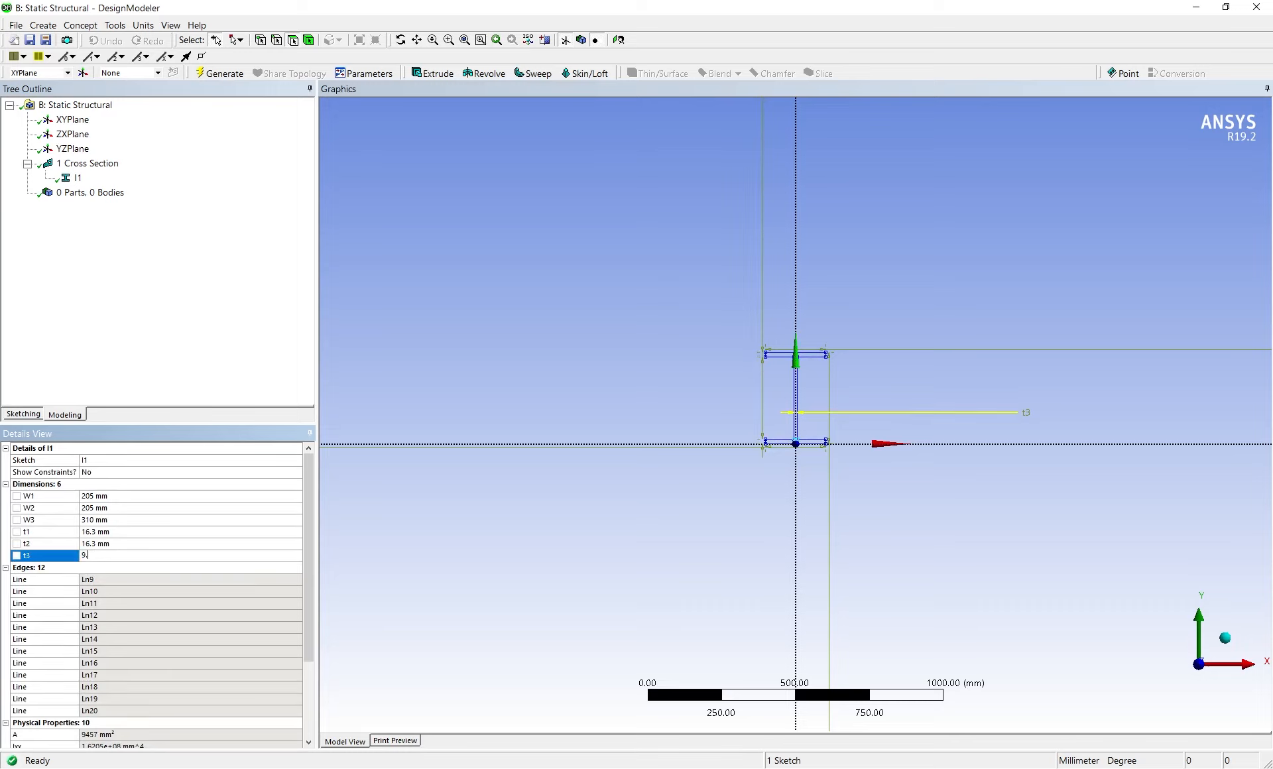
pyautogui.write('9.4')
pyautogui.press('Return')
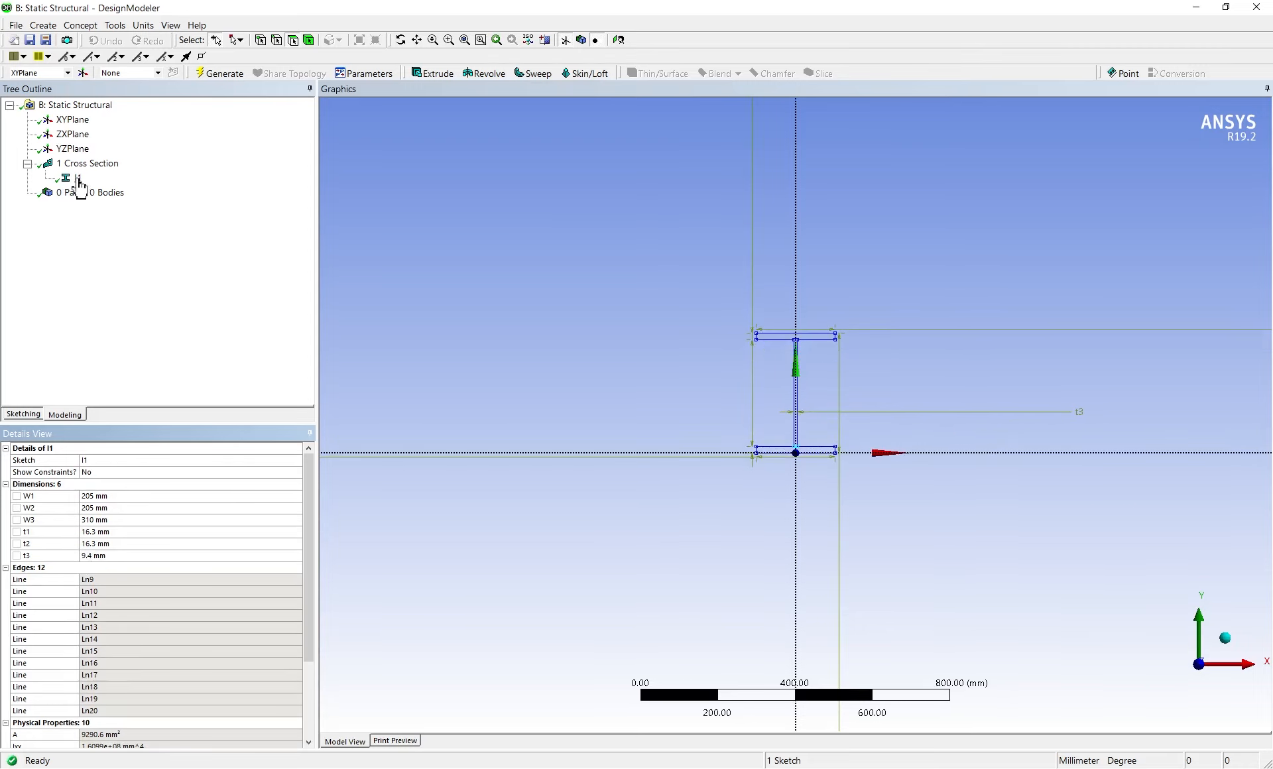
# Start an Extrude feature with a fixed depth of 14000 mm
pyautogui.click(448, 78)
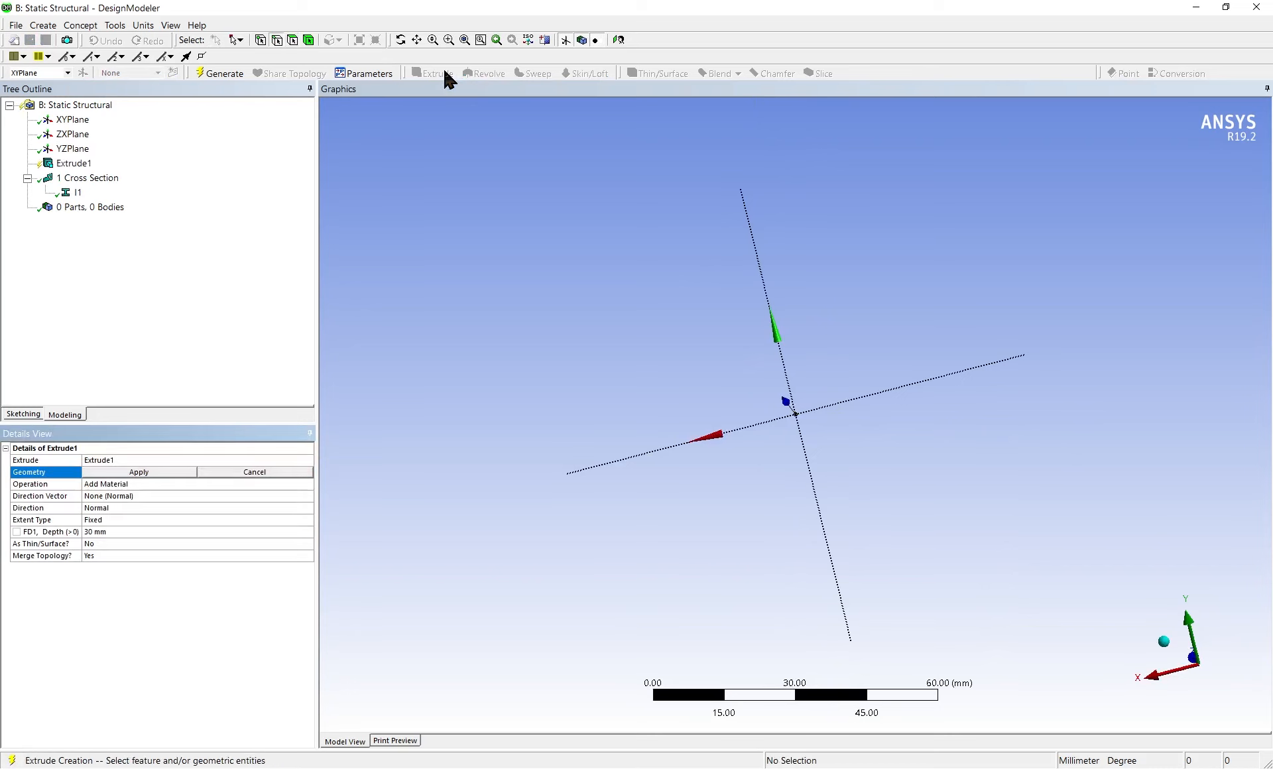
pyautogui.moveTo(421, 363); pyautogui.dragTo(669, 363, button='middle')
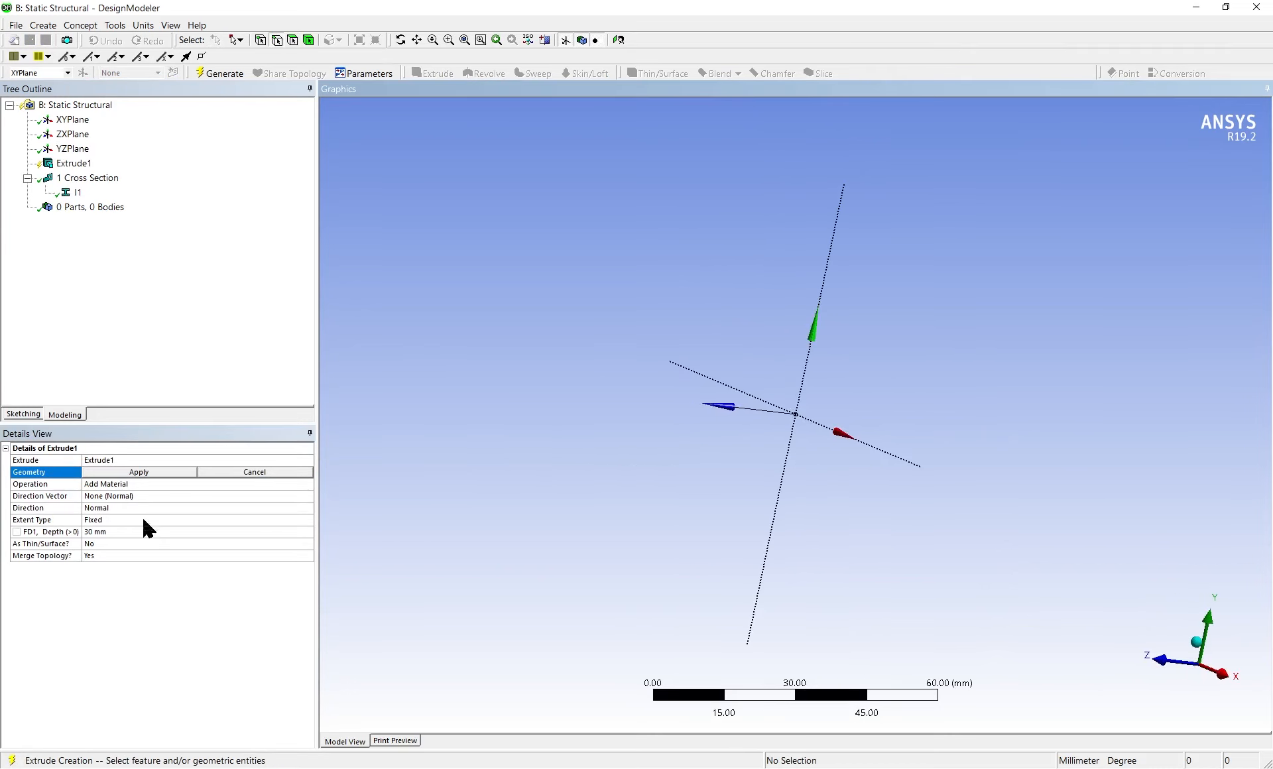
pyautogui.click(93, 531)
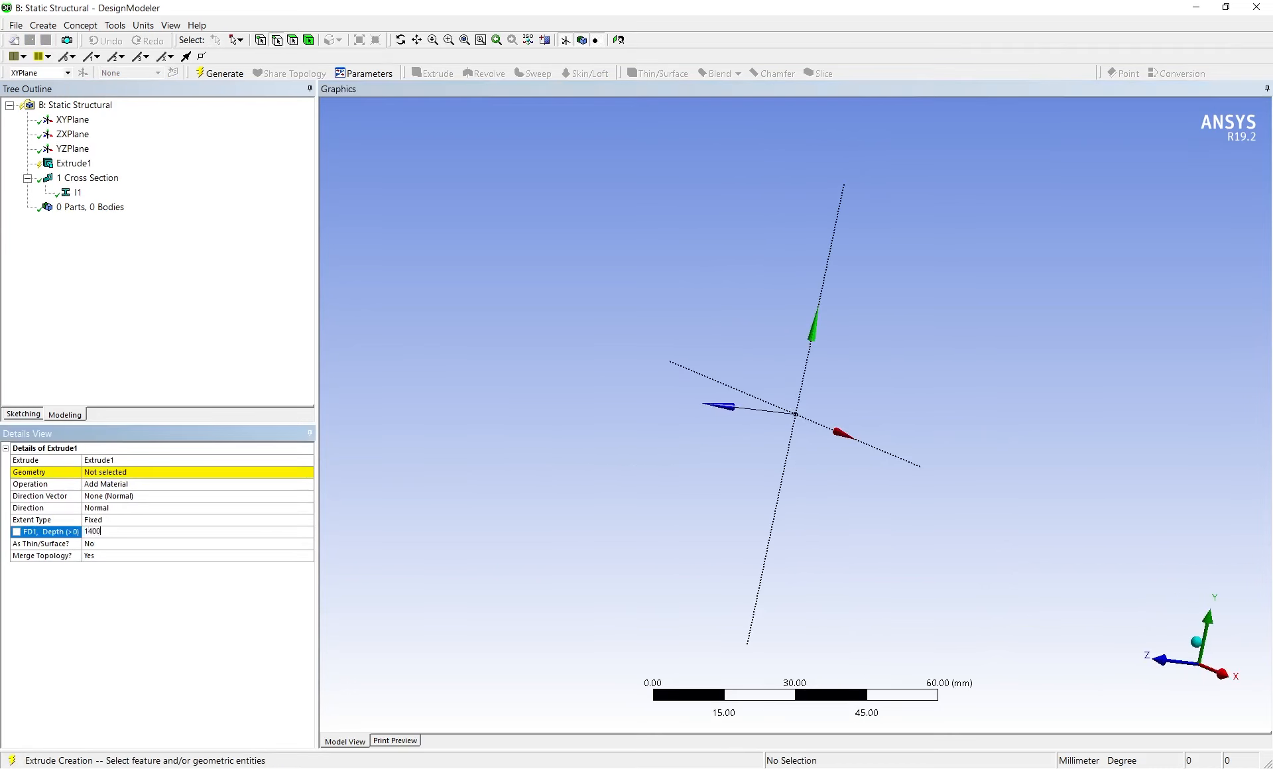
pyautogui.press('Return')
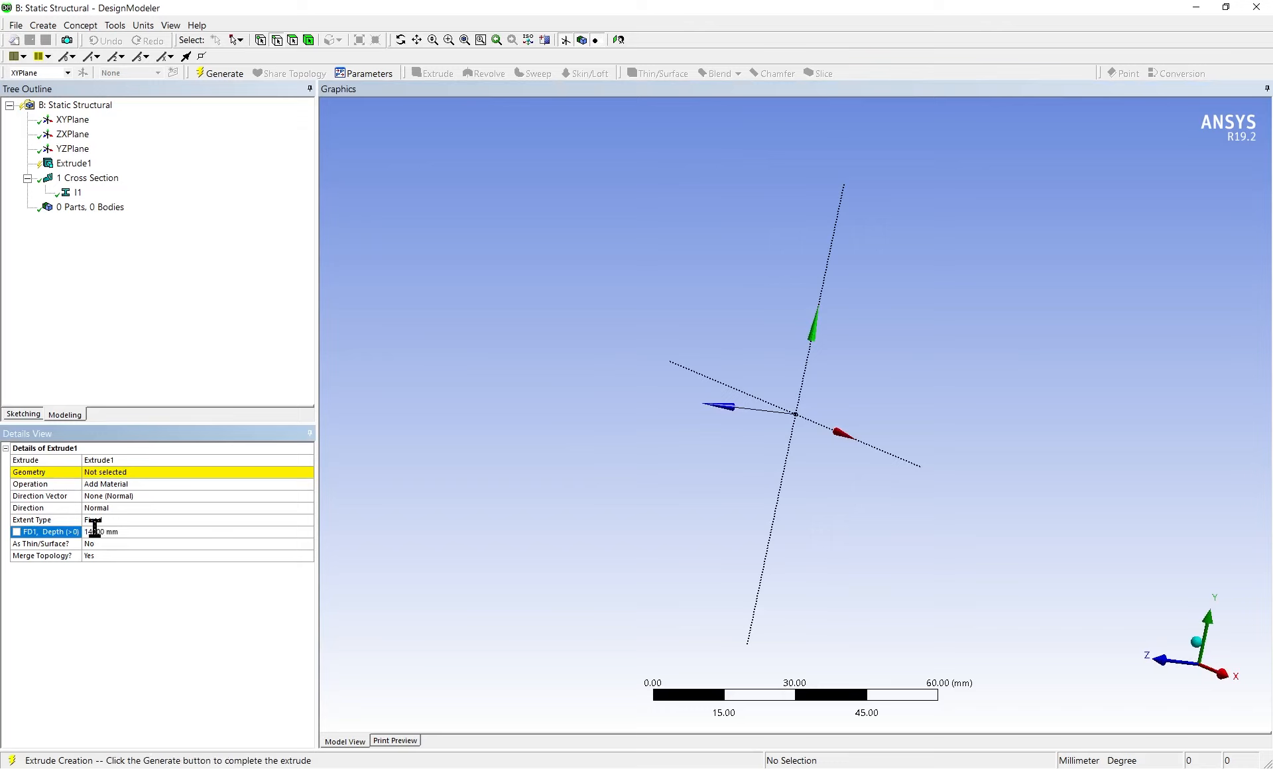
# Try to assign the I1 cross section as the geometry of the extrusion
pyautogui.click(149, 474)
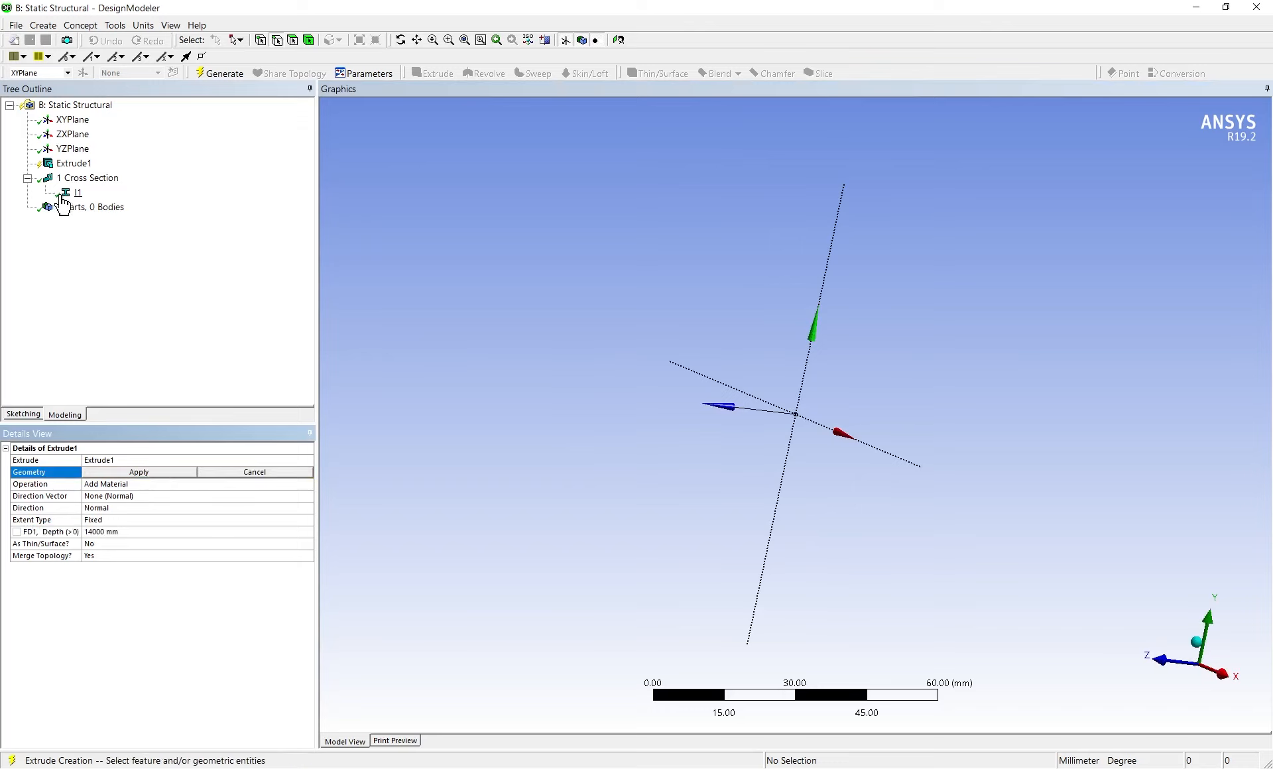
pyautogui.click(62, 196)
pyautogui.click(129, 472)
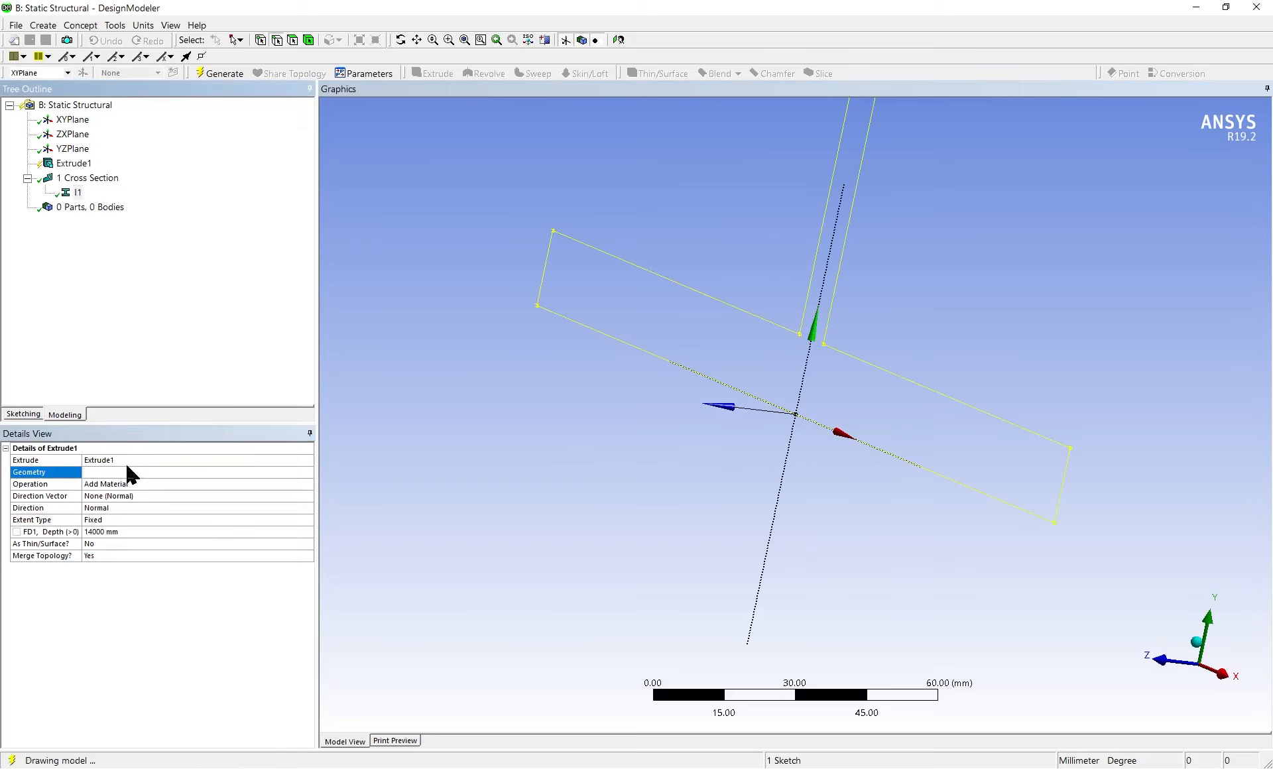
pyautogui.click(184, 472)
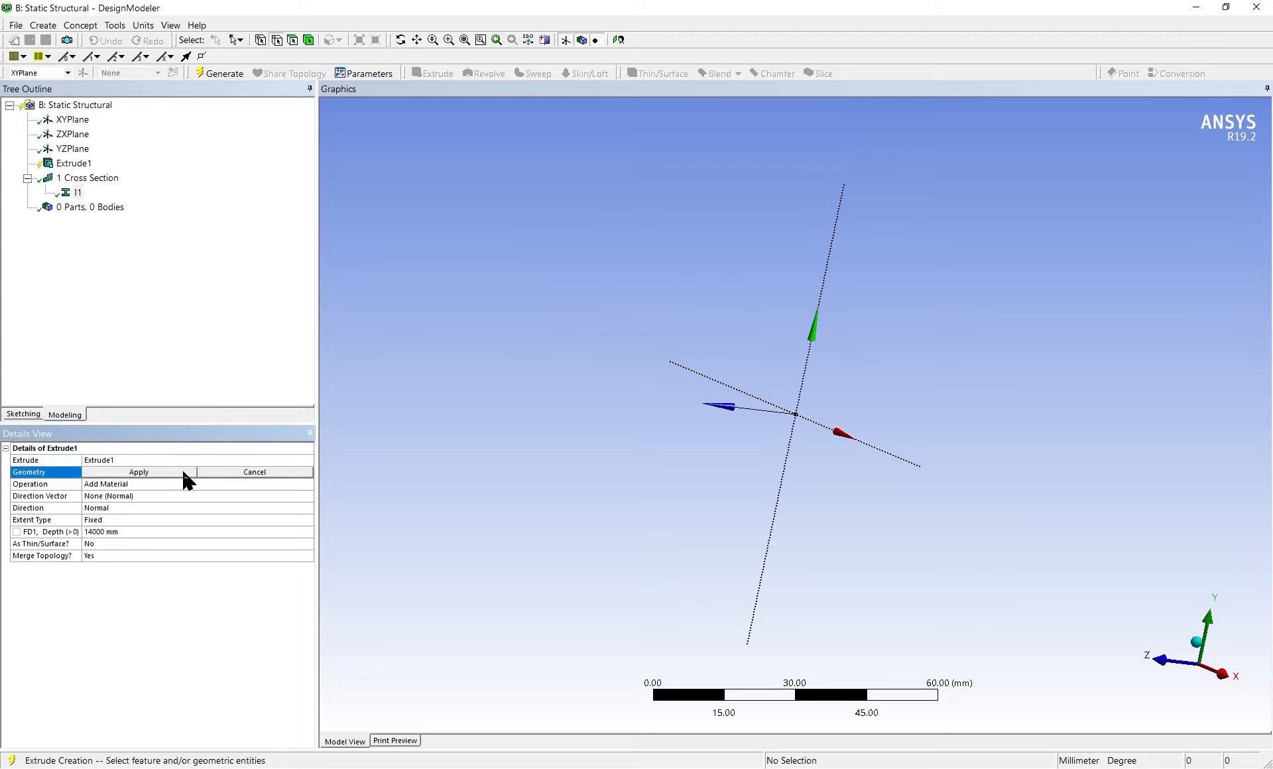
pyautogui.moveTo(824, 407); pyautogui.dragTo(643, 369, button='middle')
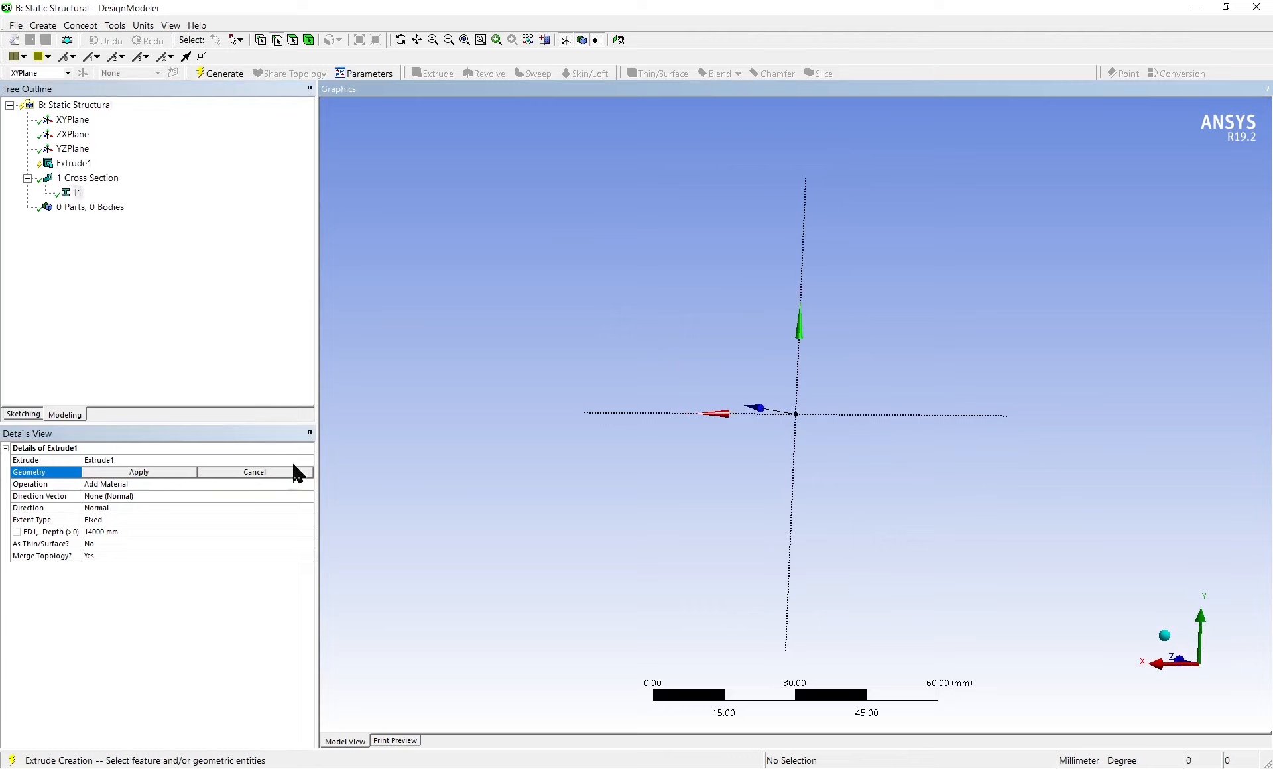
pyautogui.click(135, 472)
pyautogui.click(135, 472)
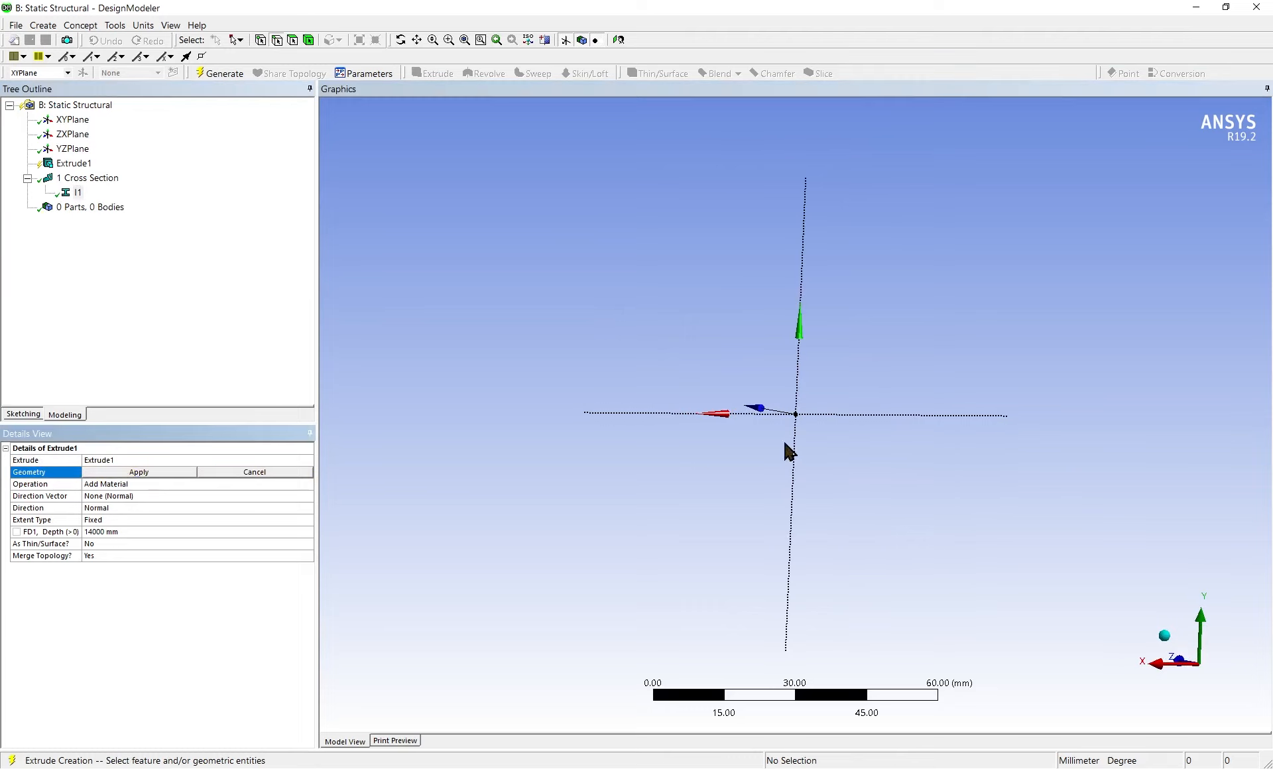
# Retry picking I1 and its parent Cross Section as the extrusion's geometry, and cancel the selection
pyautogui.click(73, 163)
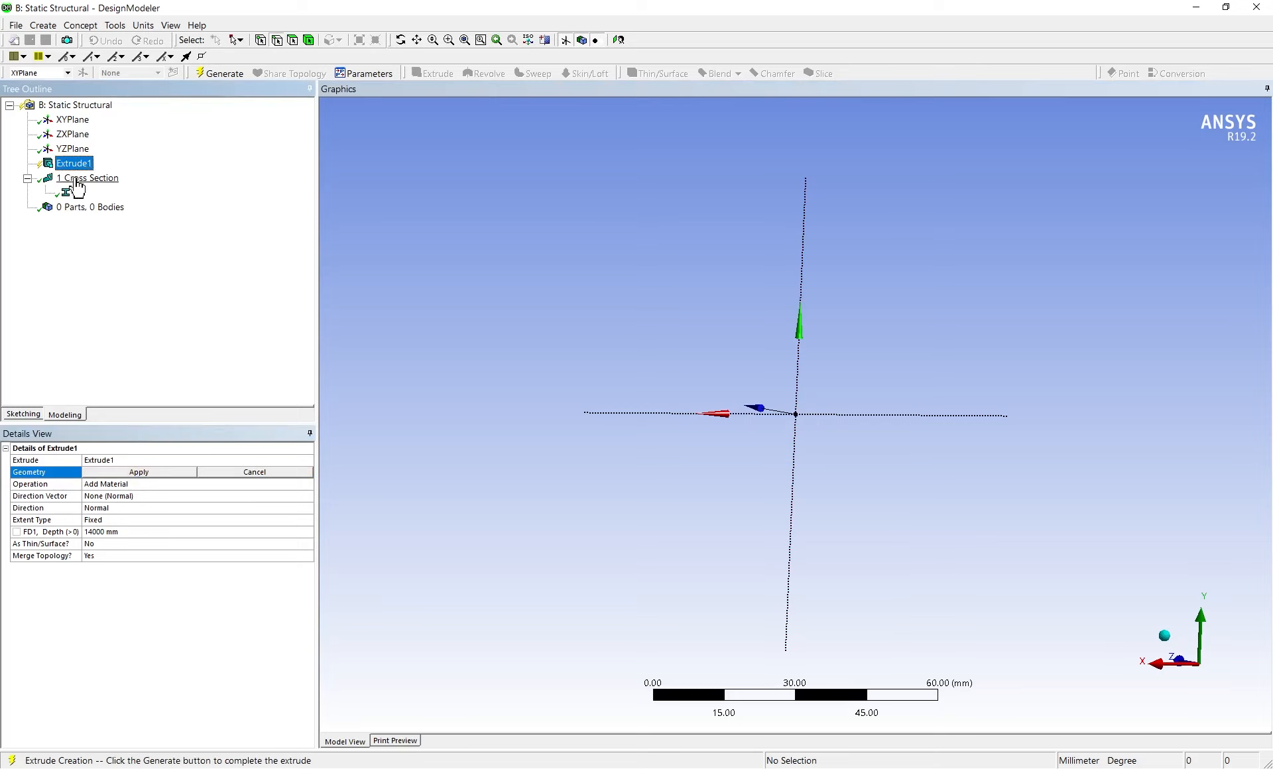
pyautogui.click(78, 192)
pyautogui.scroll(-2, 817, 397)
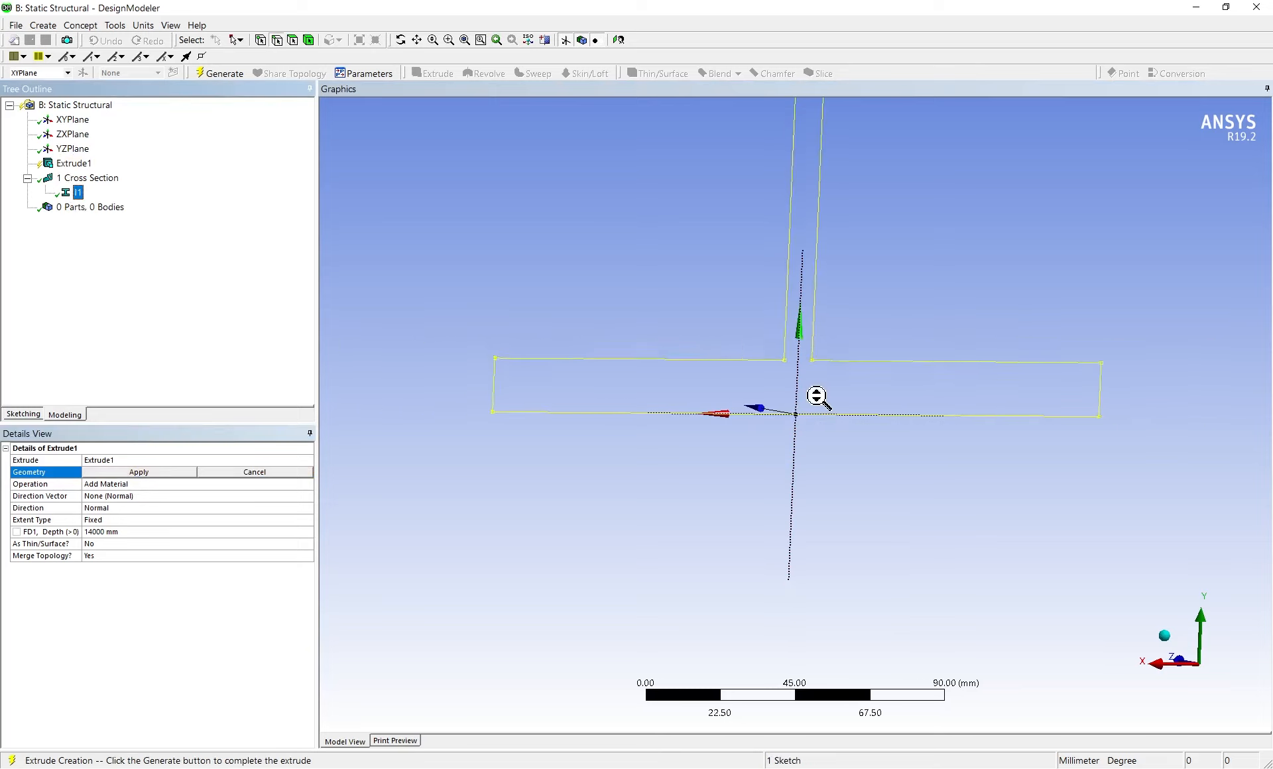
pyautogui.scroll(-2, 816, 396)
pyautogui.click(80, 179)
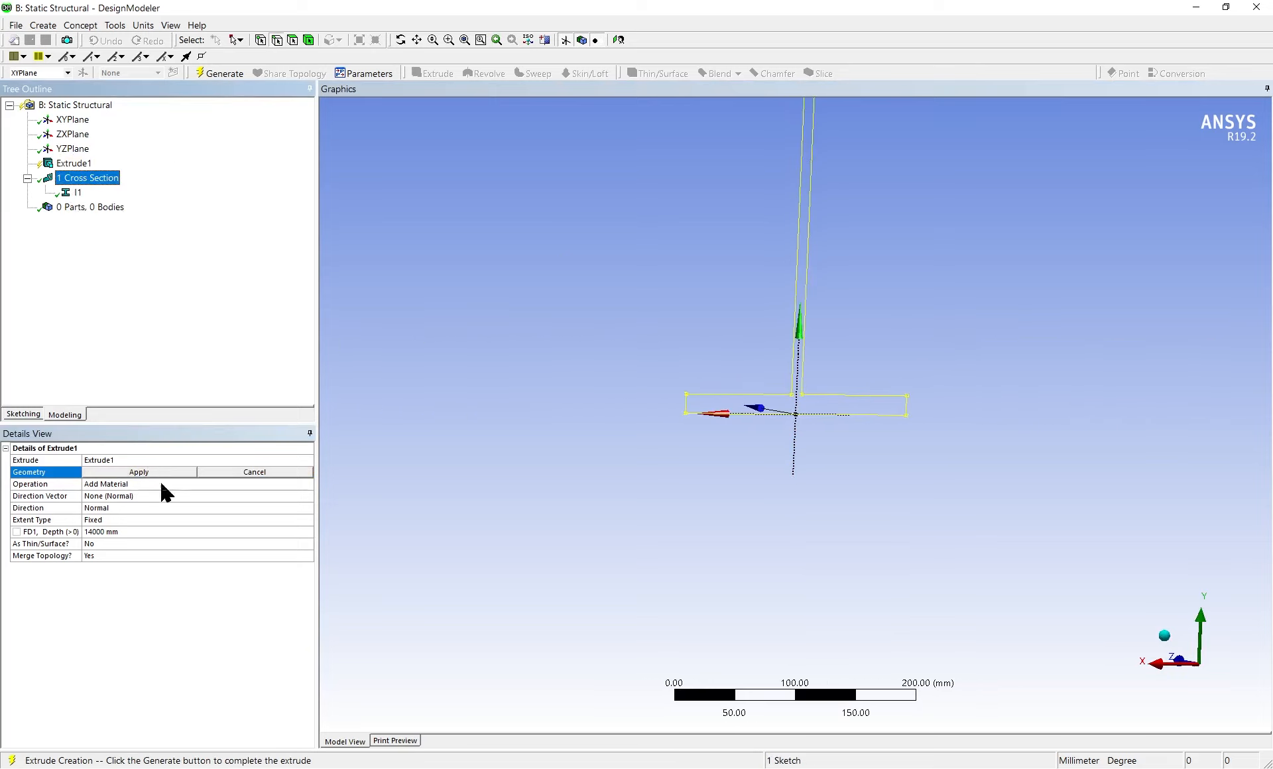
pyautogui.click(236, 472)
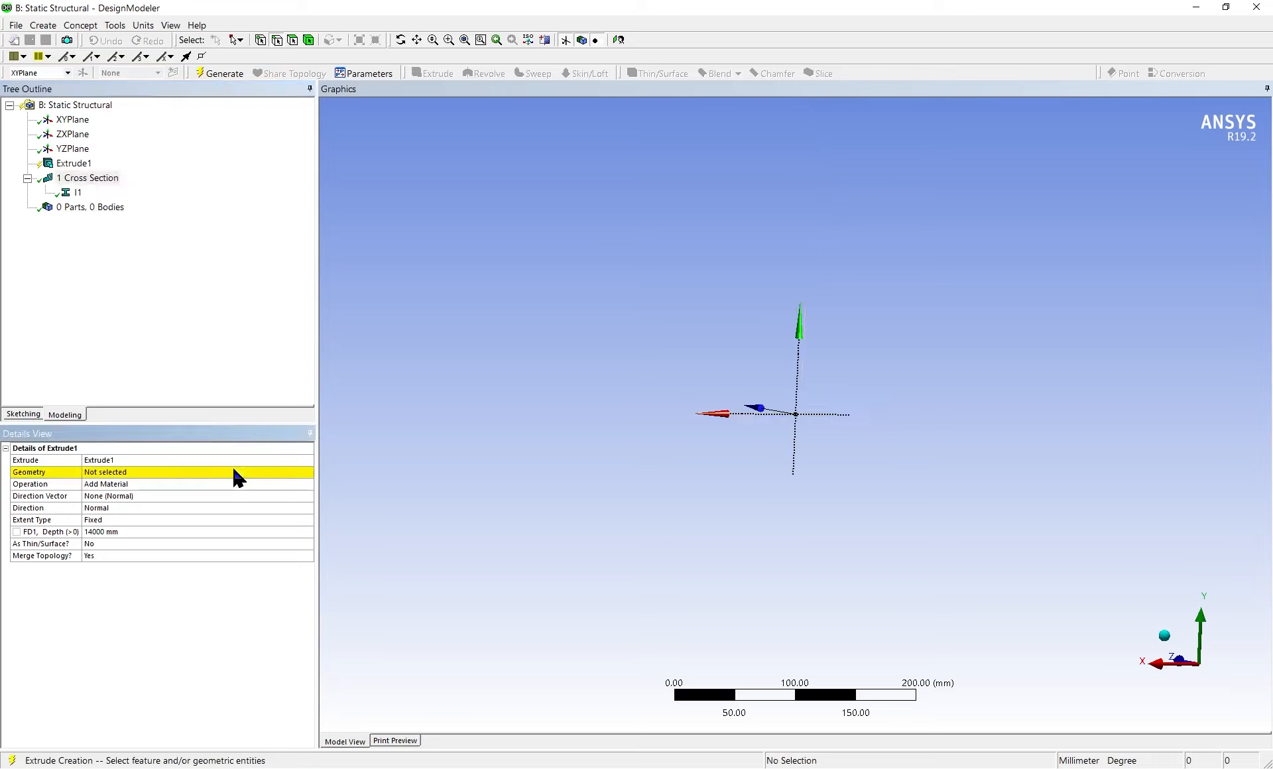
# Try to generate the extrusion from I1 and reopen its geometry selection
pyautogui.click(79, 193)
pyautogui.rightClick(80, 196)
pyautogui.click(107, 206)
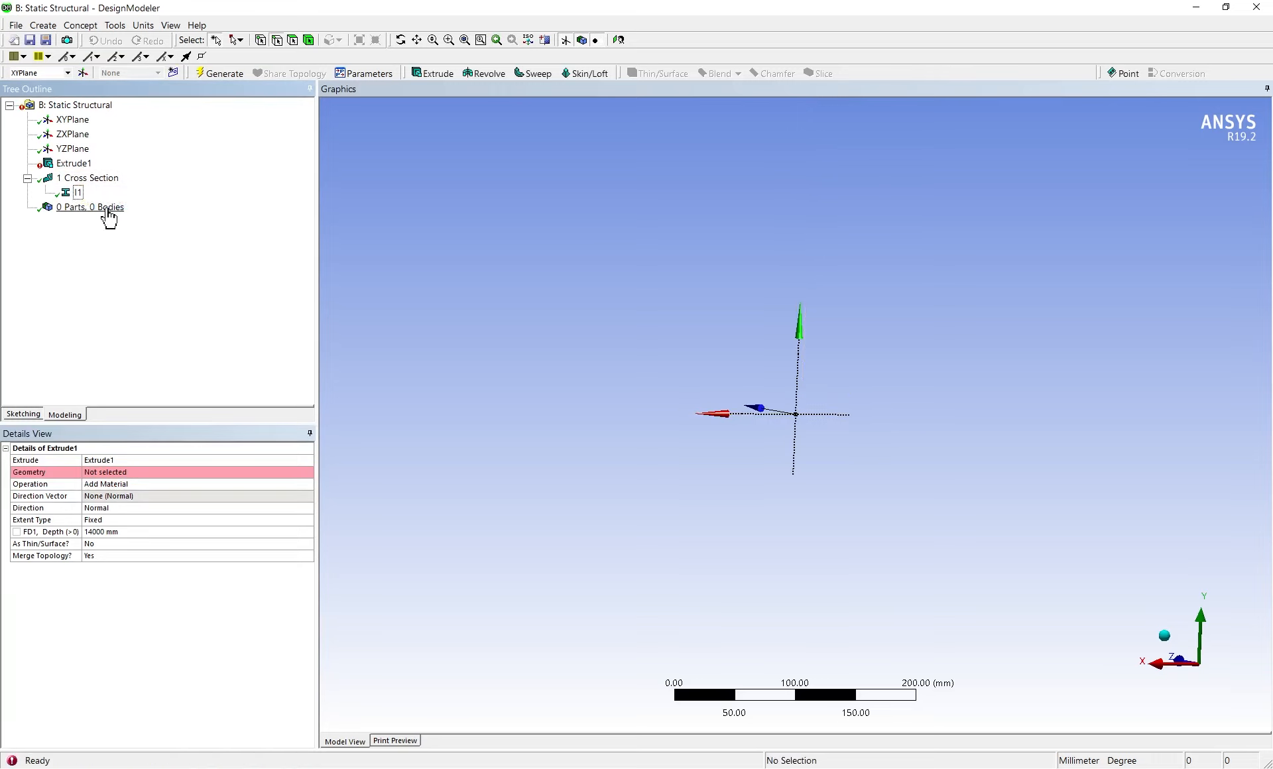
pyautogui.click(148, 472)
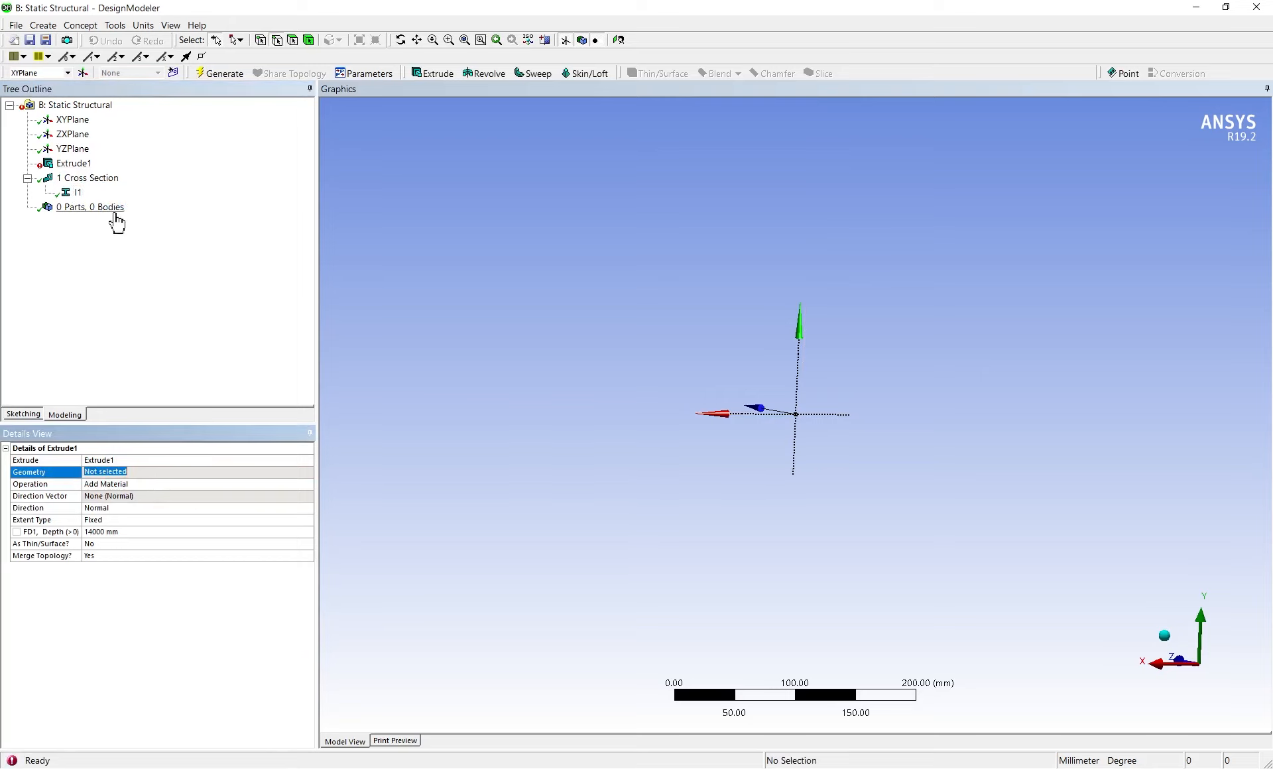
# Delete the Extrude1 feature from the model tree
pyautogui.click(83, 166)
pyautogui.rightClick(85, 167)
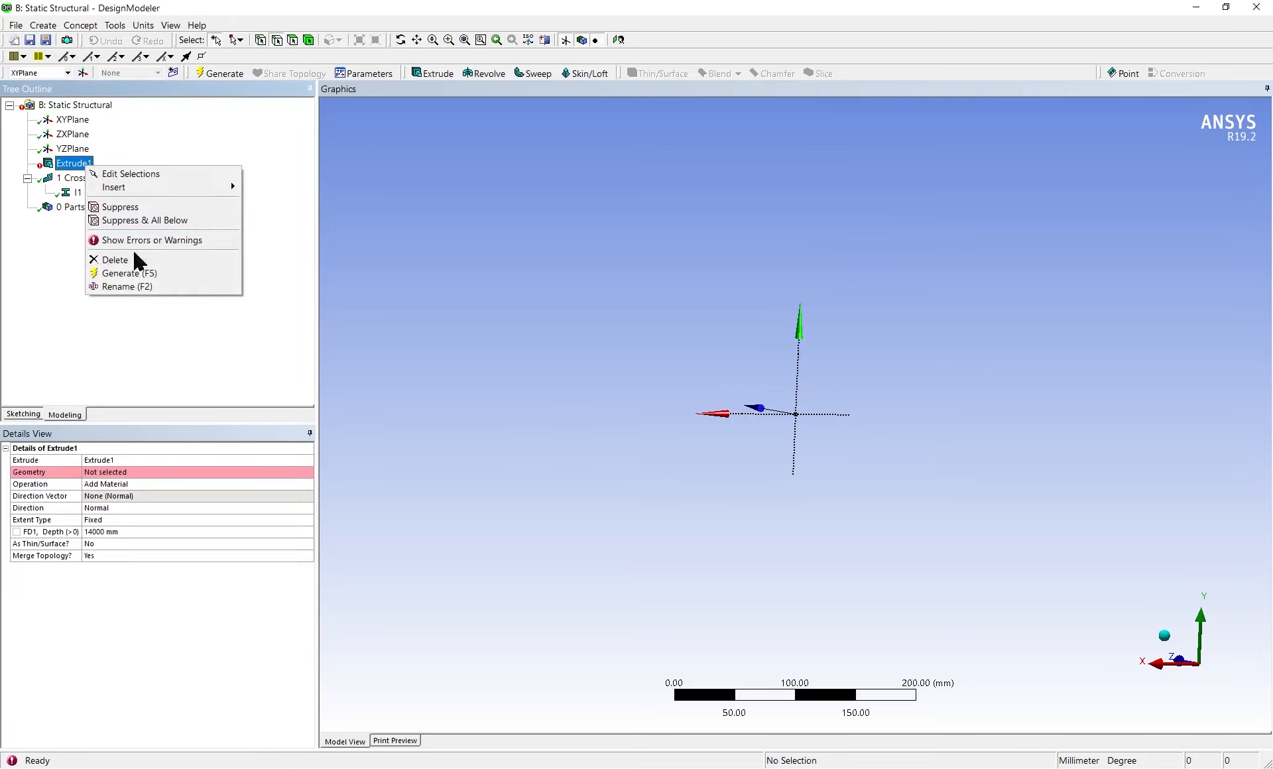
pyautogui.click(101, 260)
pyautogui.press('Return')
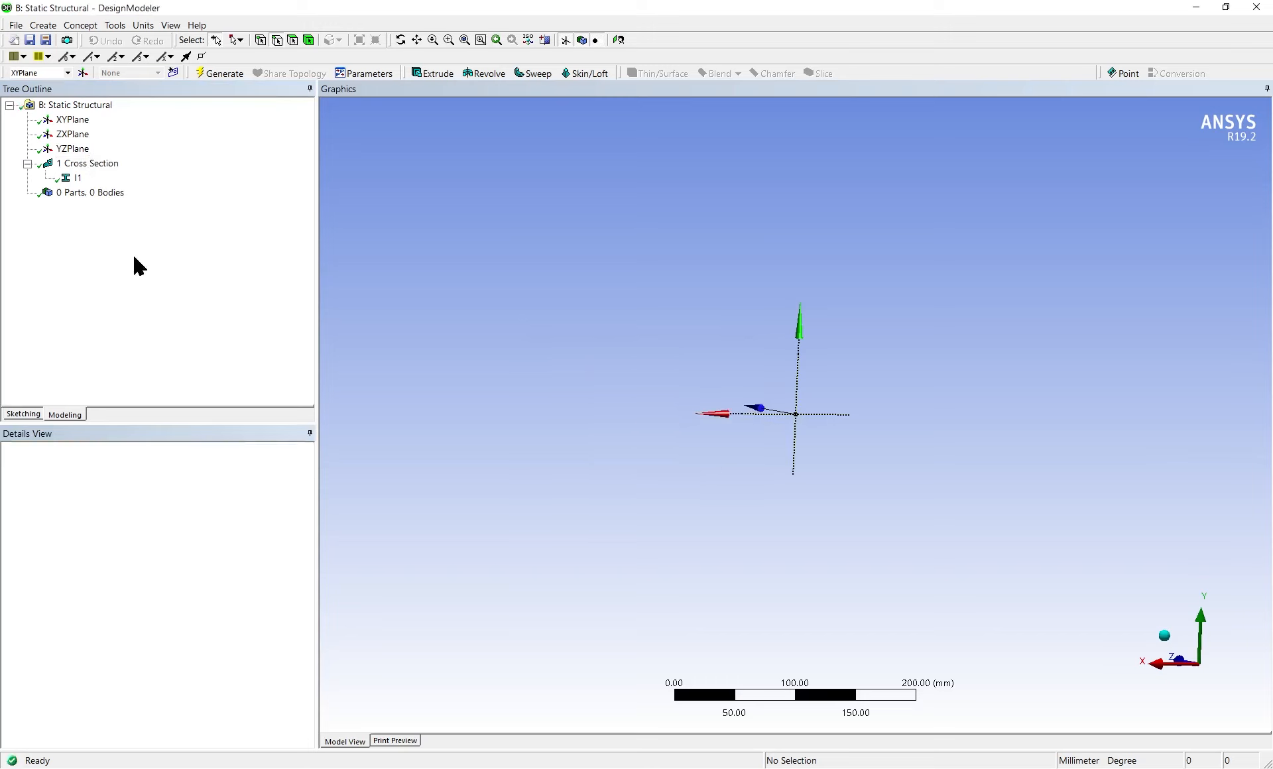
# Extrude the I1 cross section to a fixed depth of 14000 mm as added material and generate the beam
pyautogui.click(78, 178)
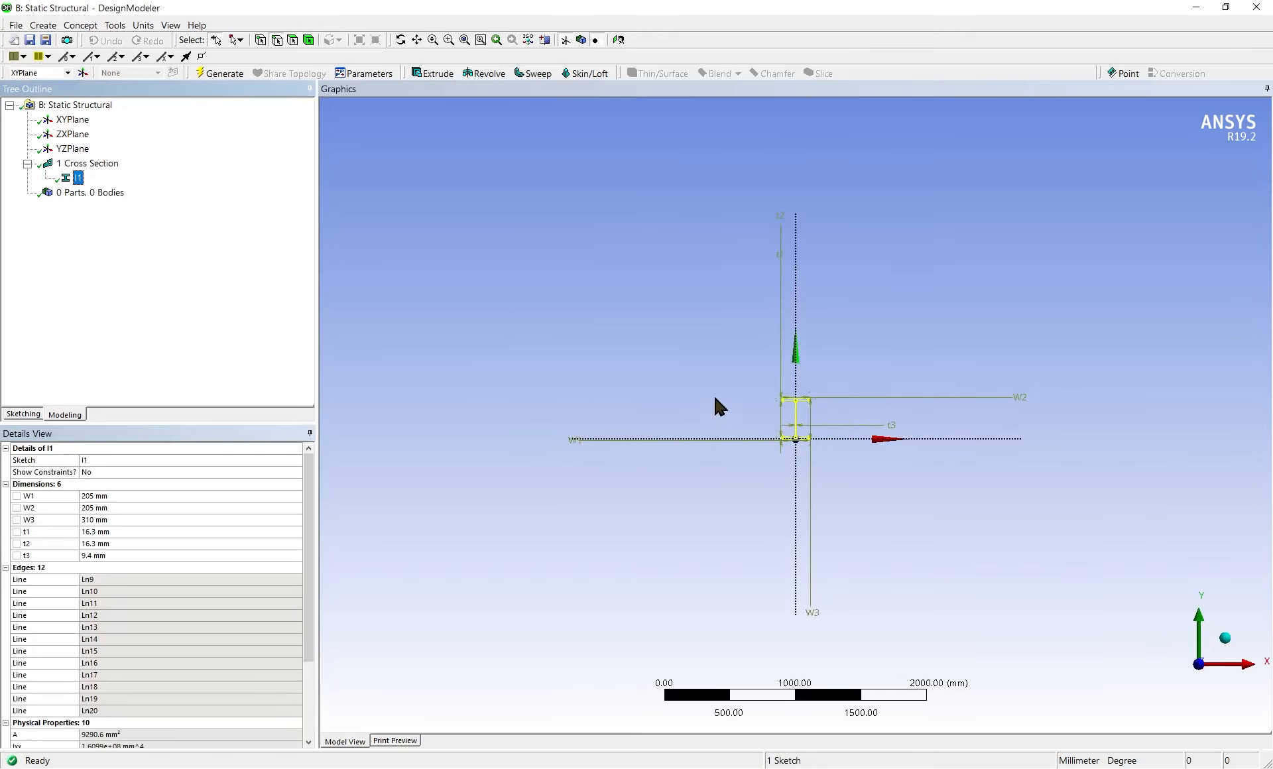
pyautogui.moveTo(1103, 267)
pyautogui.mouseDown(button='middle')
pyautogui.moveTo(937, 269)
pyautogui.moveTo(728, 321)
pyautogui.mouseUp(button='middle')
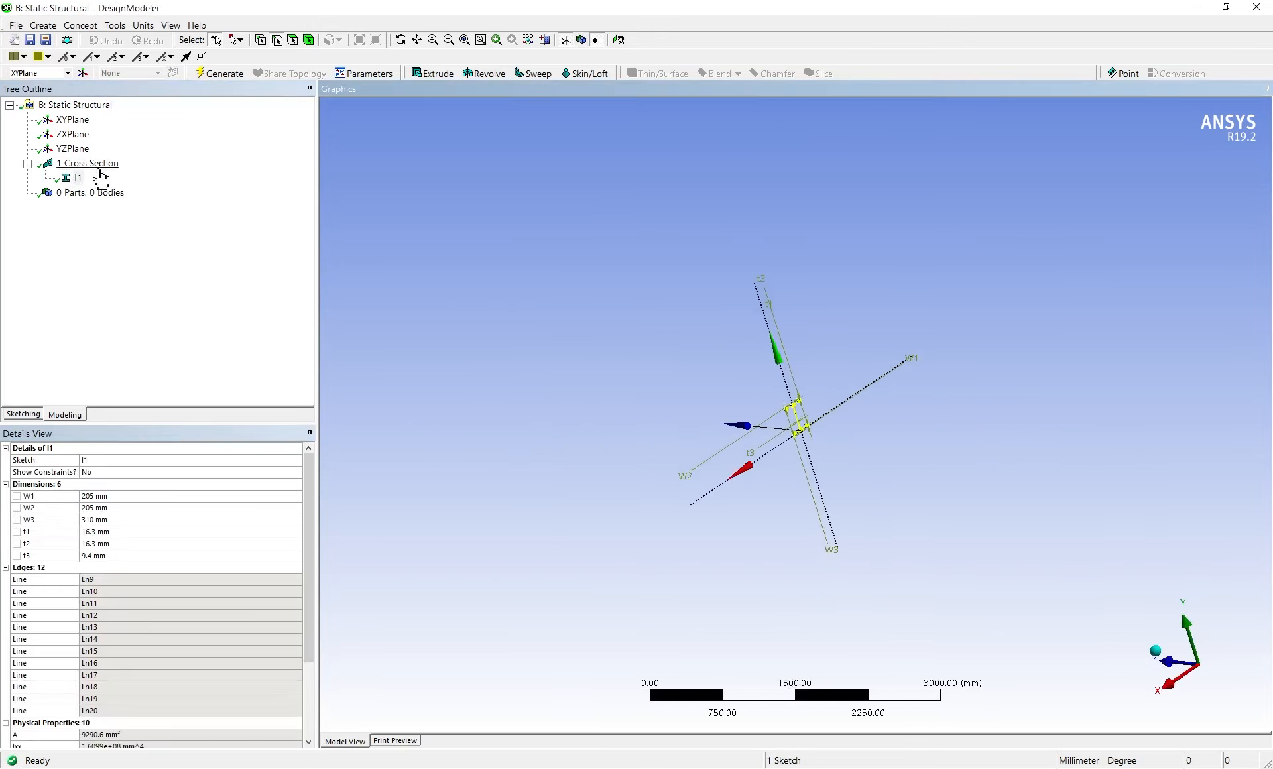
pyautogui.click(72, 182)
pyautogui.click(424, 75)
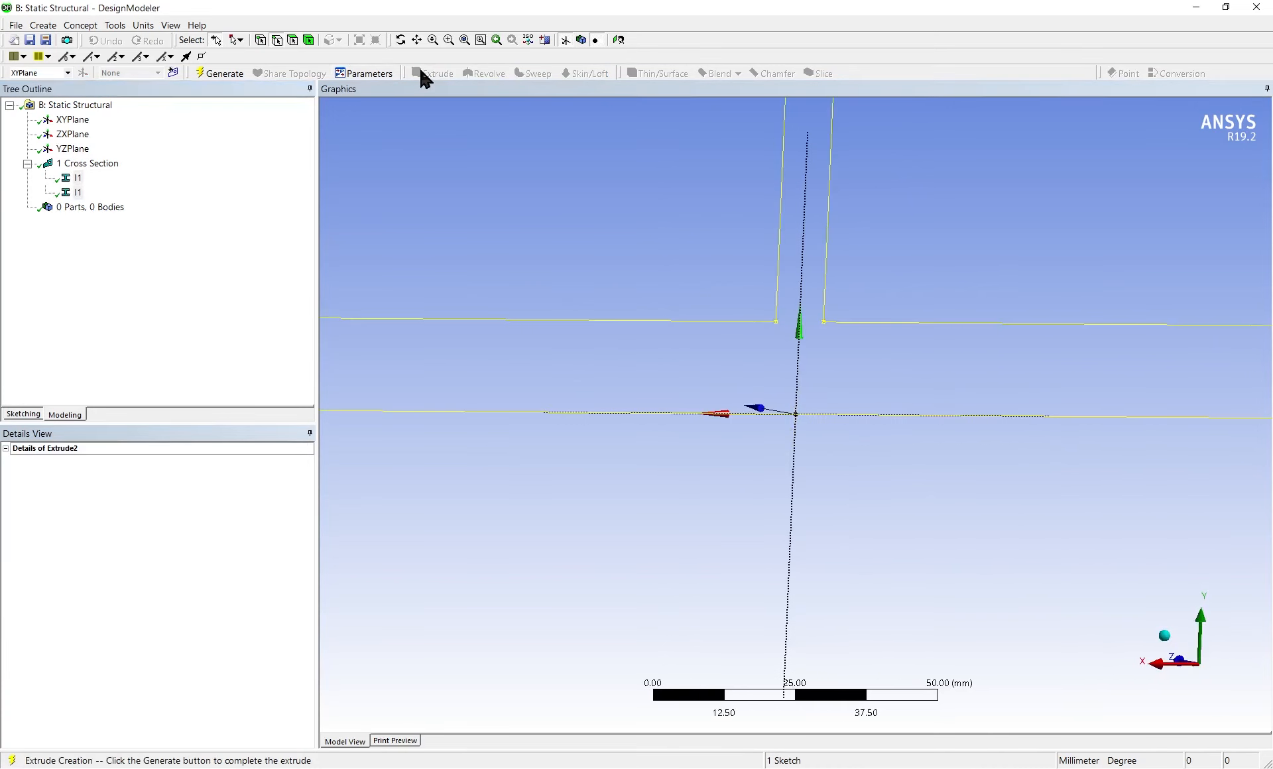
pyautogui.click(132, 473)
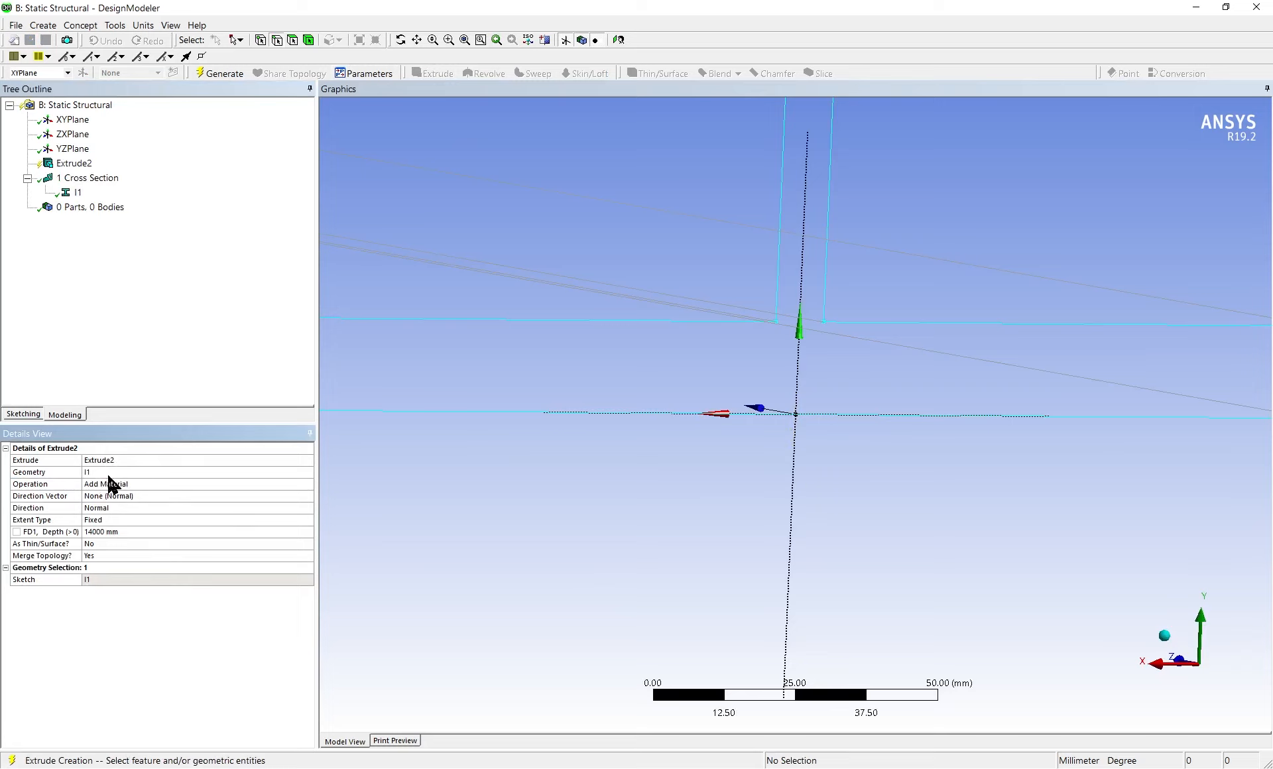
pyautogui.scroll(-4, 946, 350)
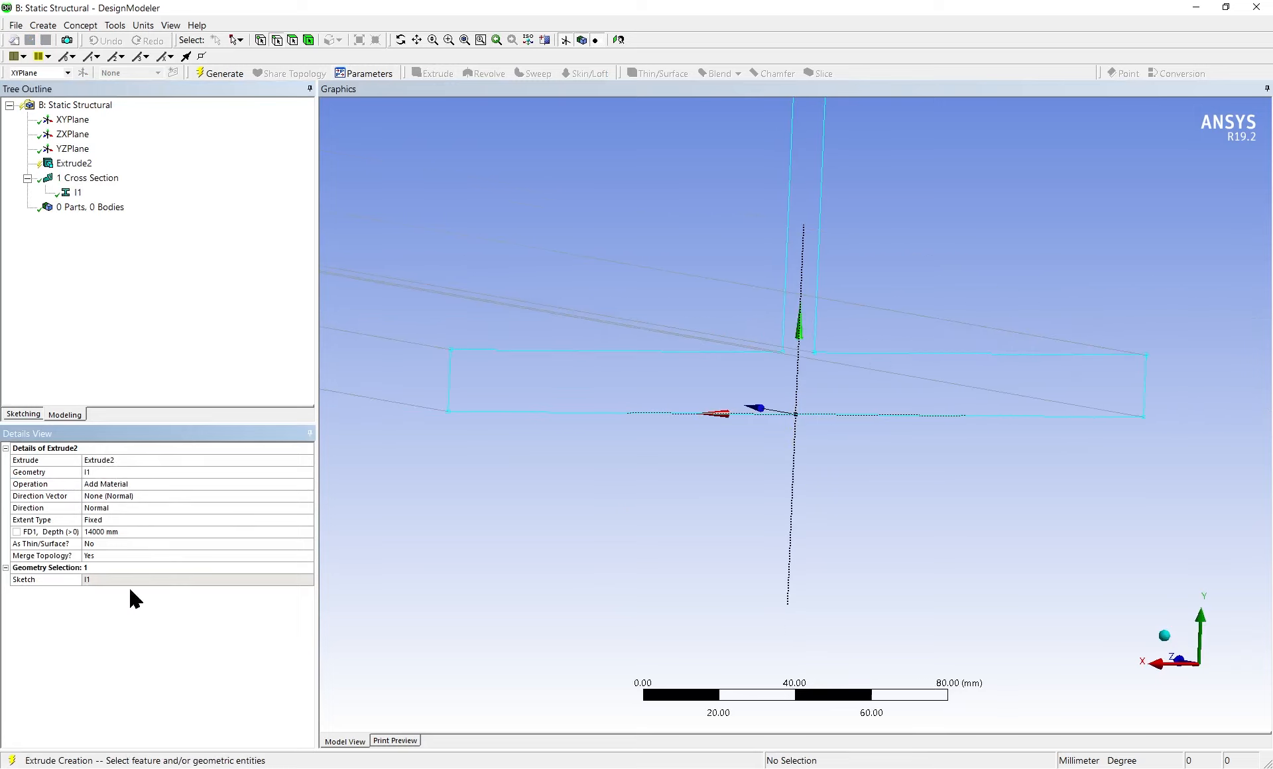
pyautogui.click(121, 533)
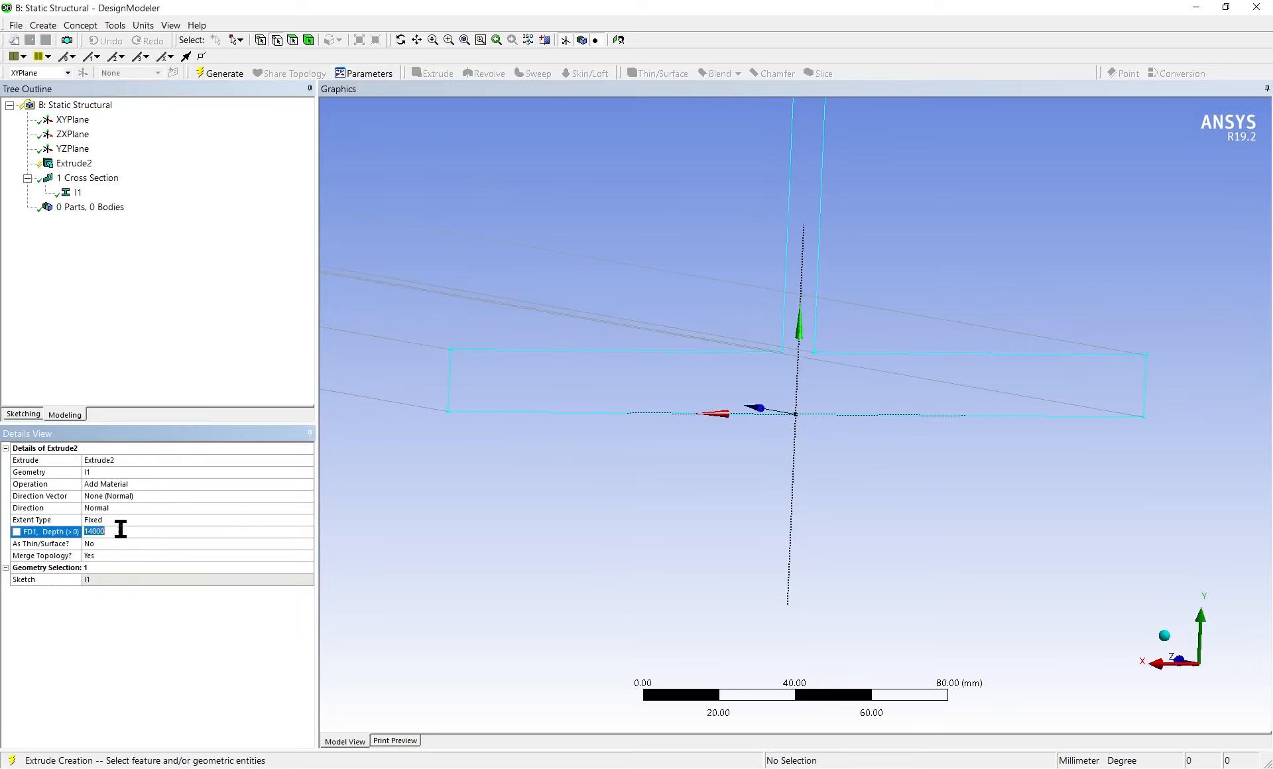
pyautogui.click(72, 166)
pyautogui.rightClick(72, 169)
pyautogui.click(98, 180)
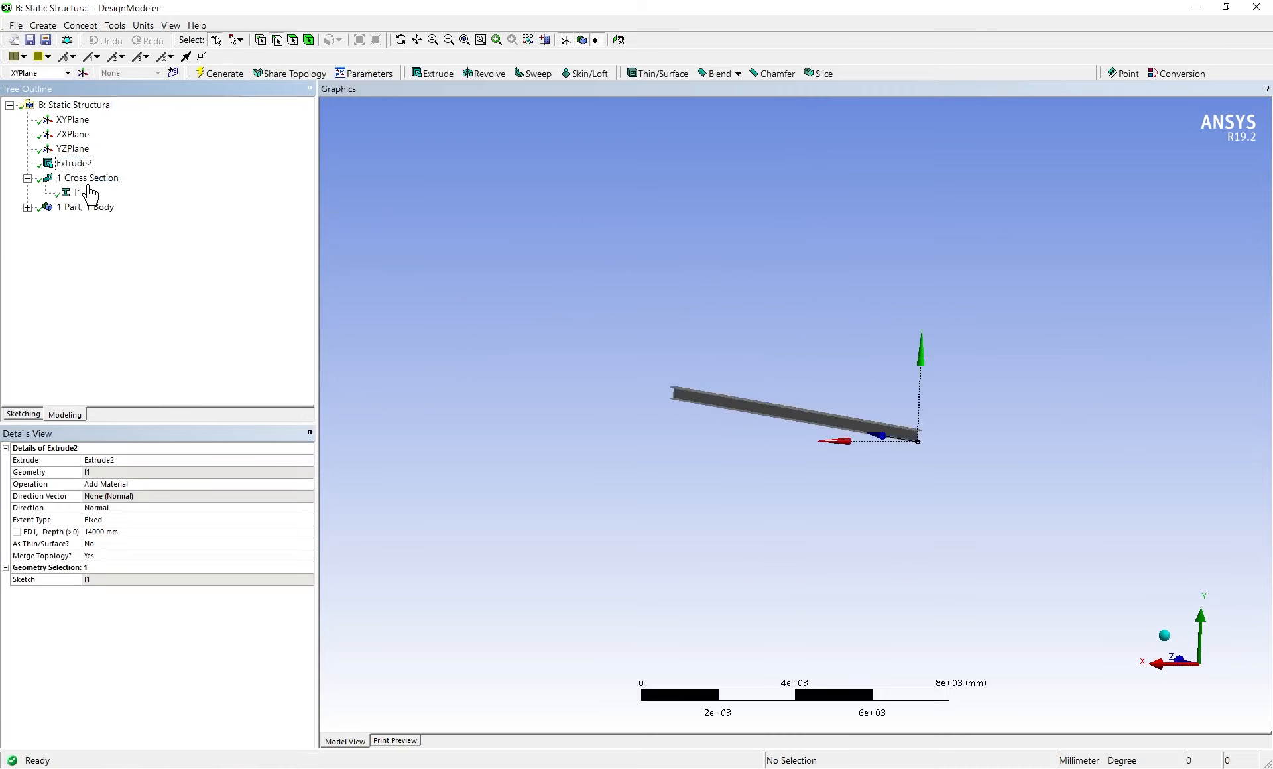
# Check the length of the beam's long lower flange edge
pyautogui.scroll(5, 798, 439)
pyautogui.moveTo(798, 439); pyautogui.dragTo(1101, 415, button='middle')
pyautogui.click(701, 390)
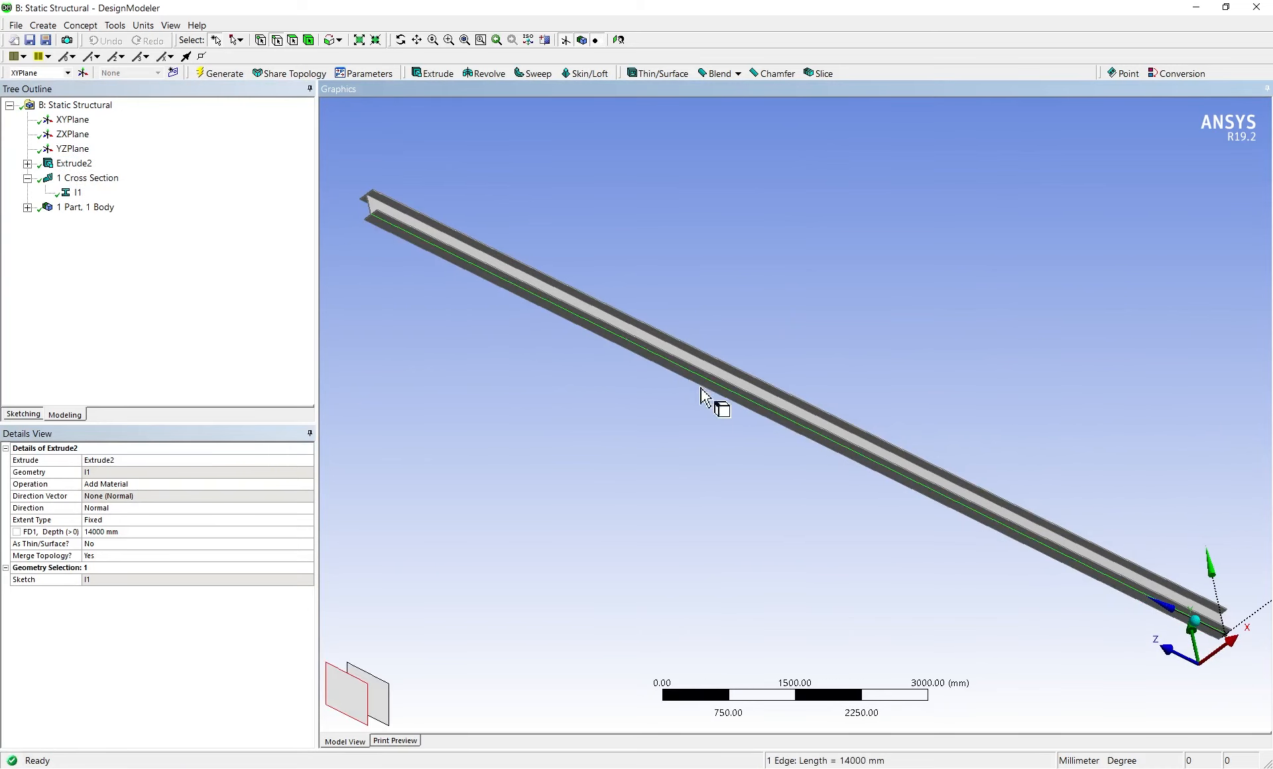
pyautogui.click(664, 440)
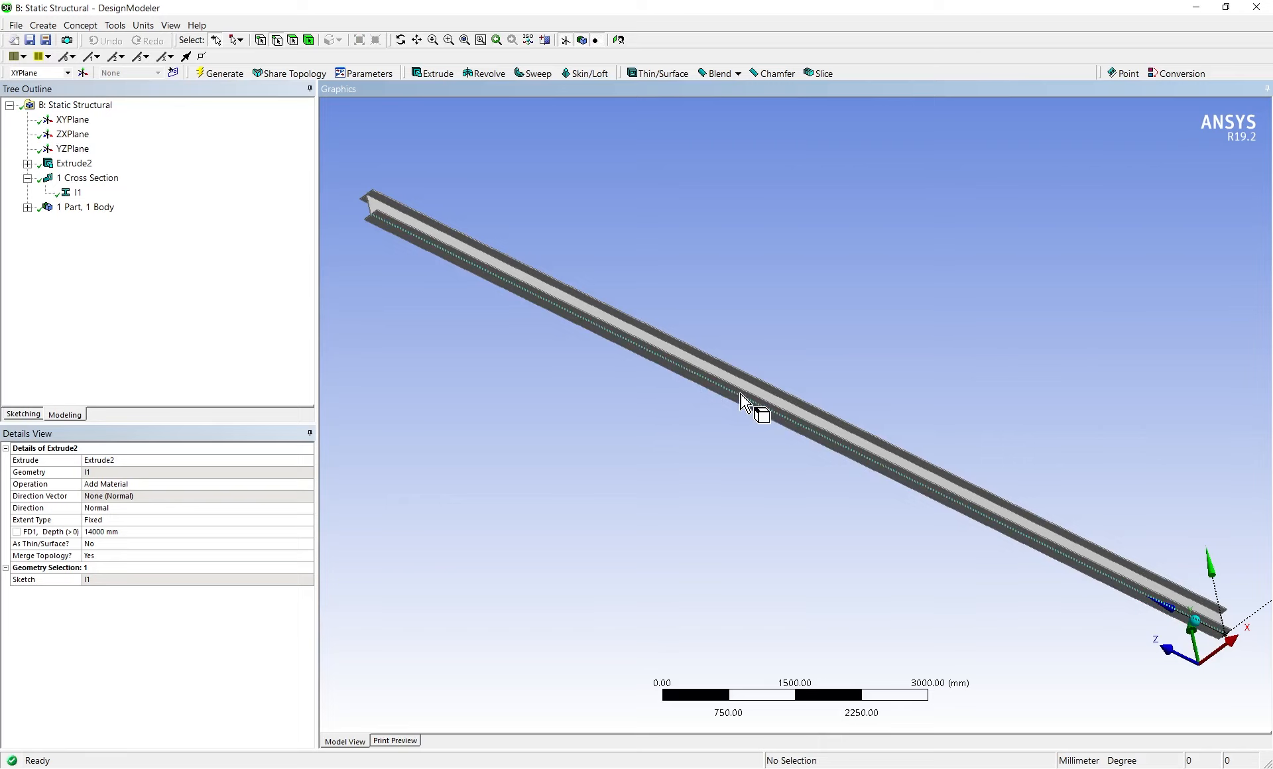
# Start a sketch on the wide outer face of the beam's flange
pyautogui.moveTo(842, 464); pyautogui.dragTo(870, 395, button='middle')
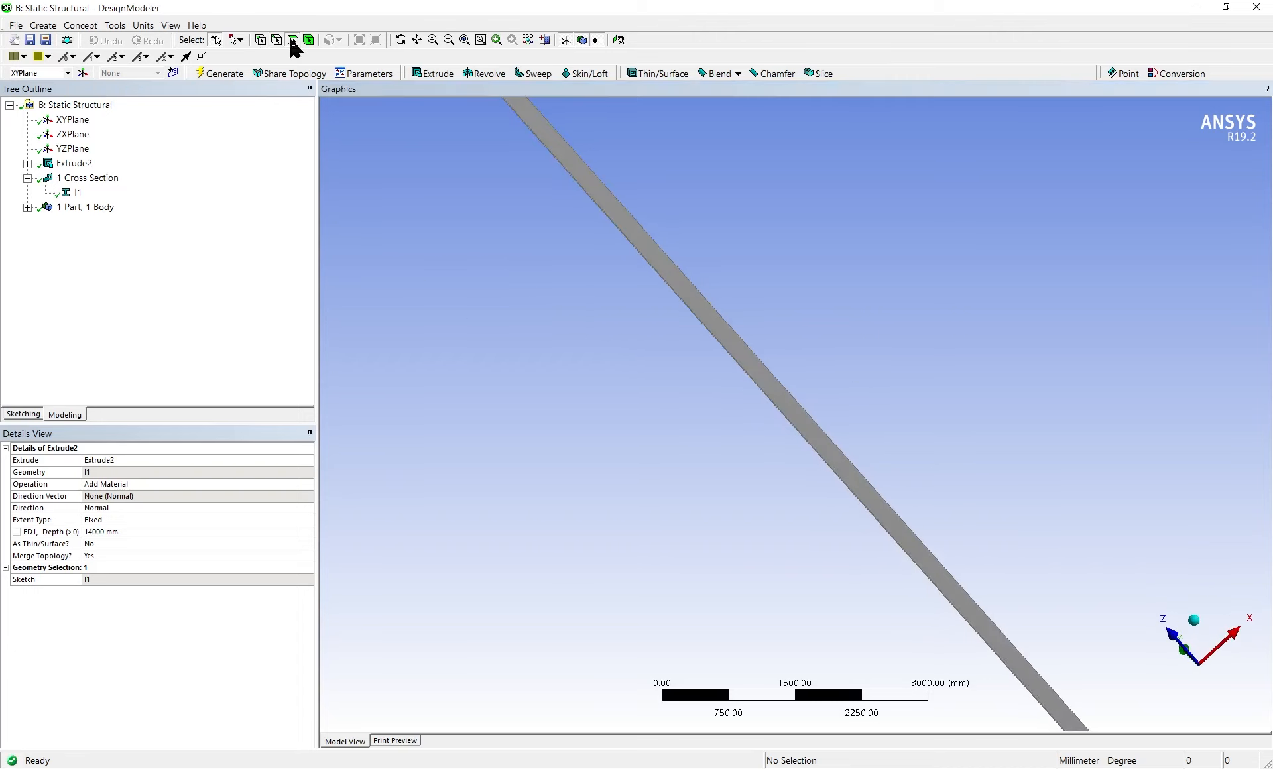
pyautogui.click(655, 255)
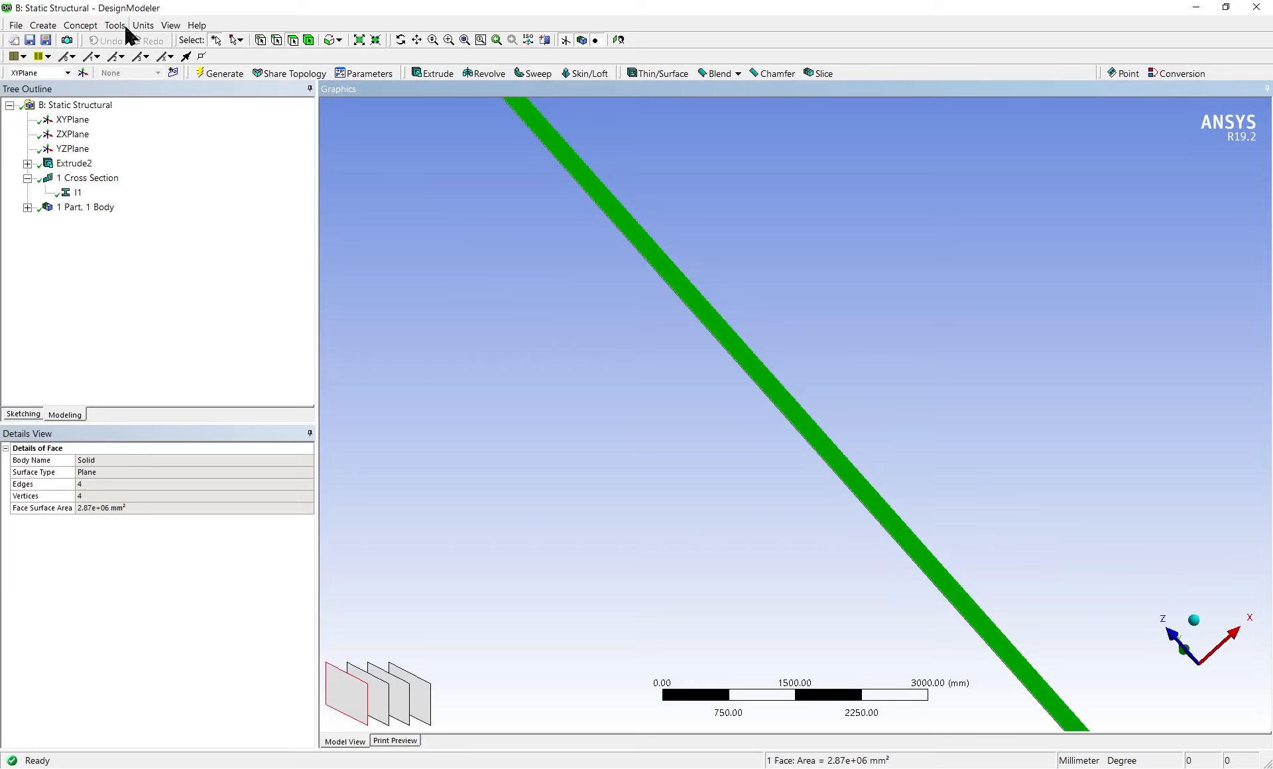
pyautogui.click(30, 413)
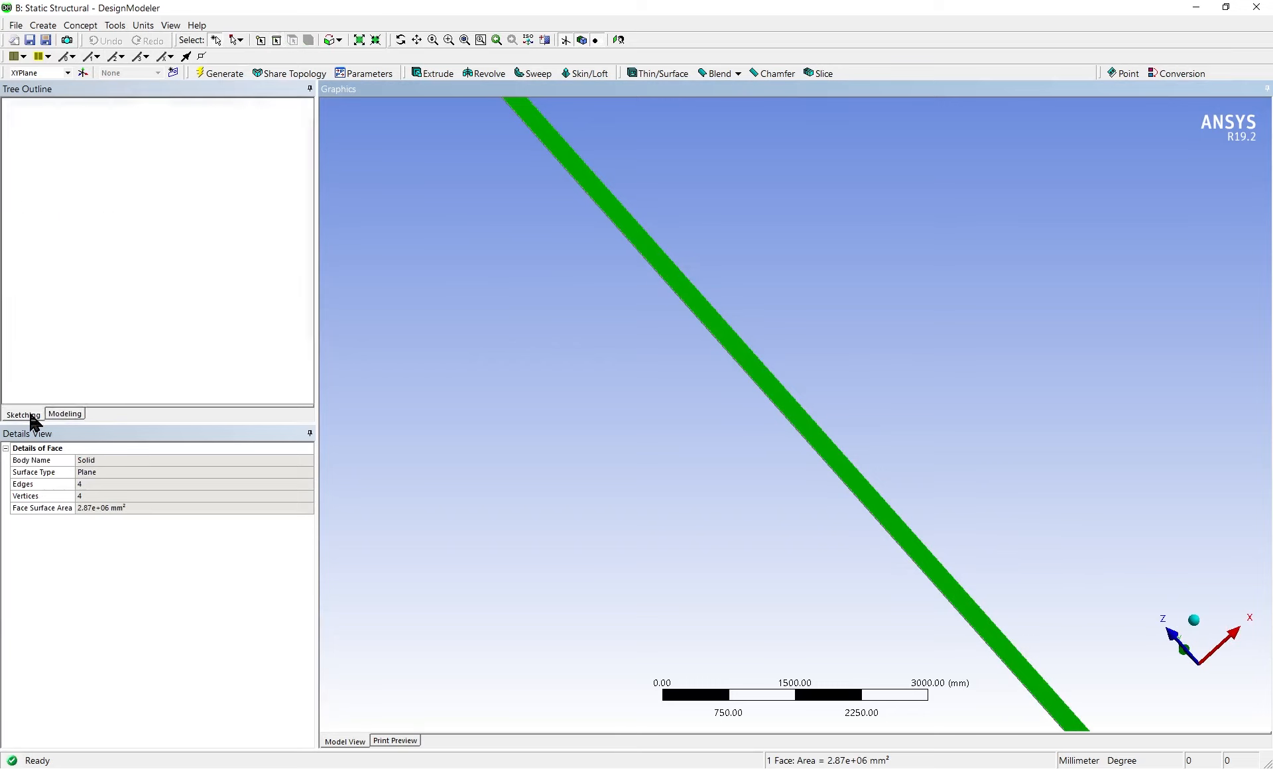
# Draw a straight line across the full width of the flange face, perpendicular to the beam's long edges
pyautogui.click(83, 119)
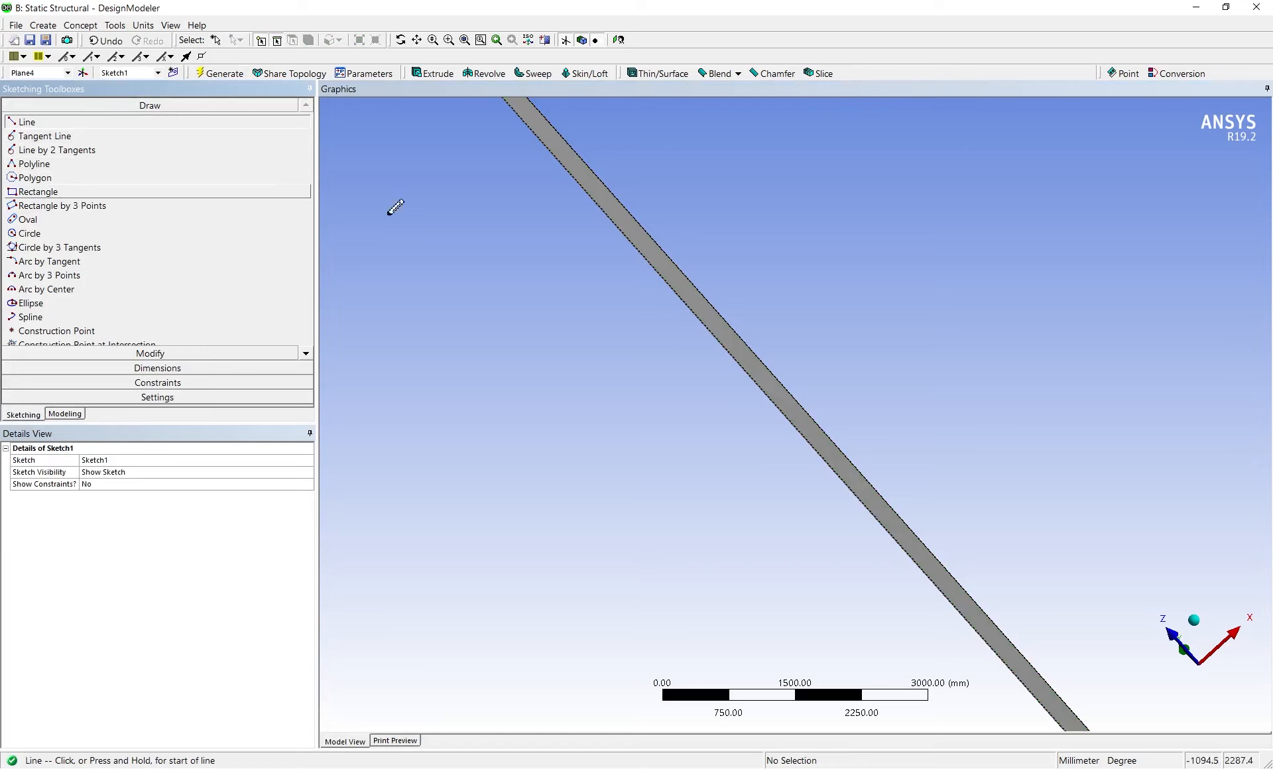
pyautogui.click(677, 268)
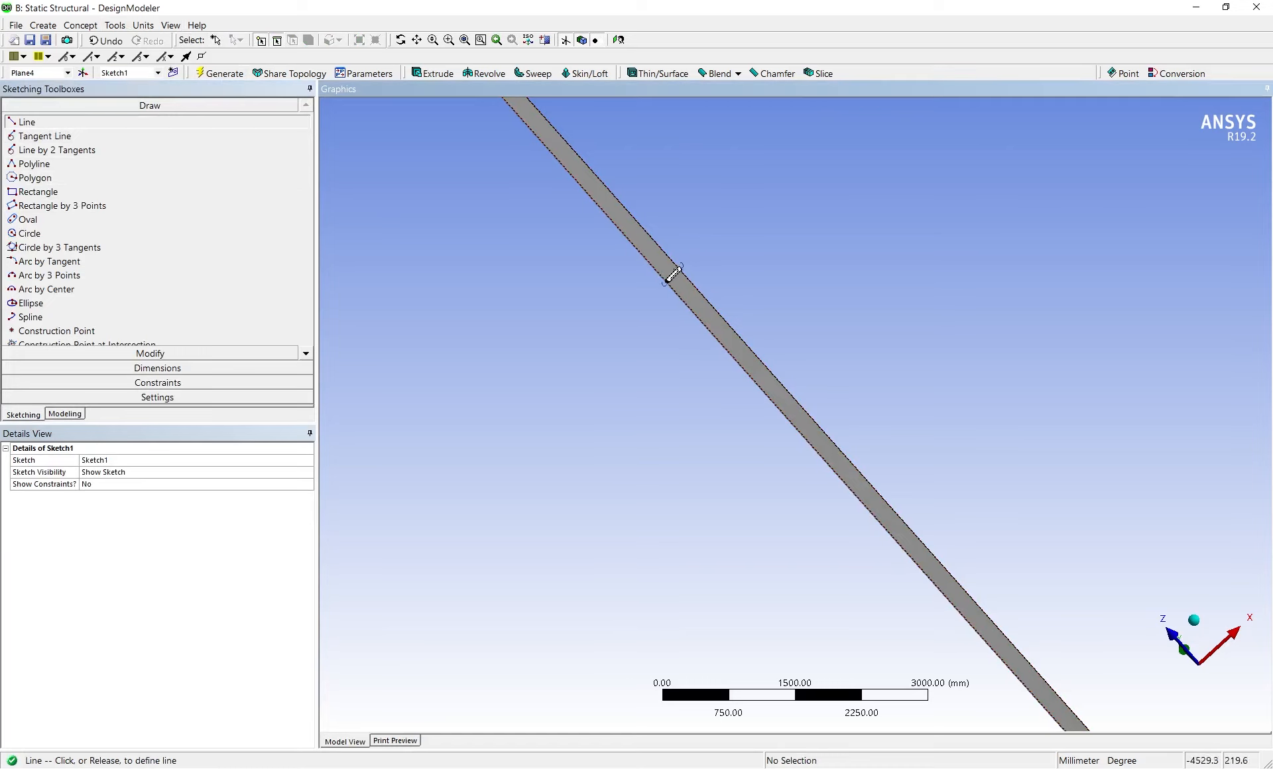
pyautogui.scroll(5, 669, 272)
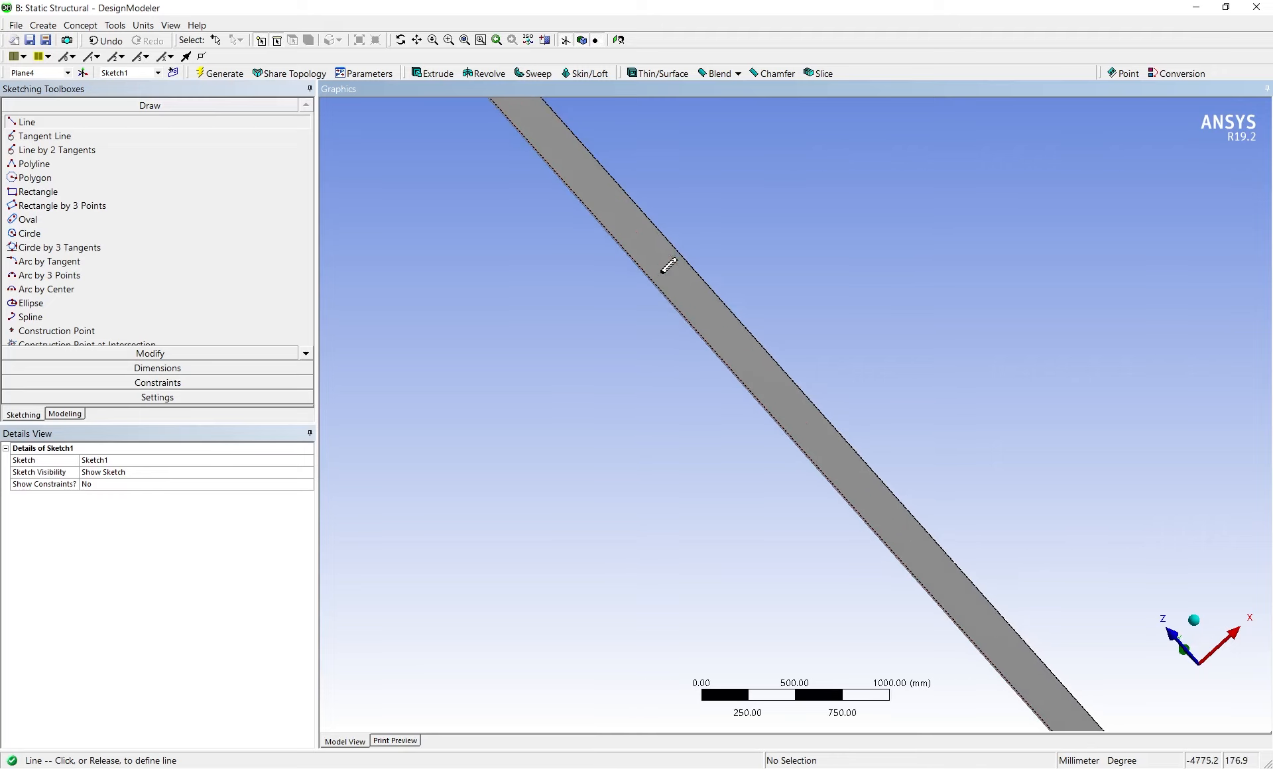
pyautogui.scroll(-3, 538, 156)
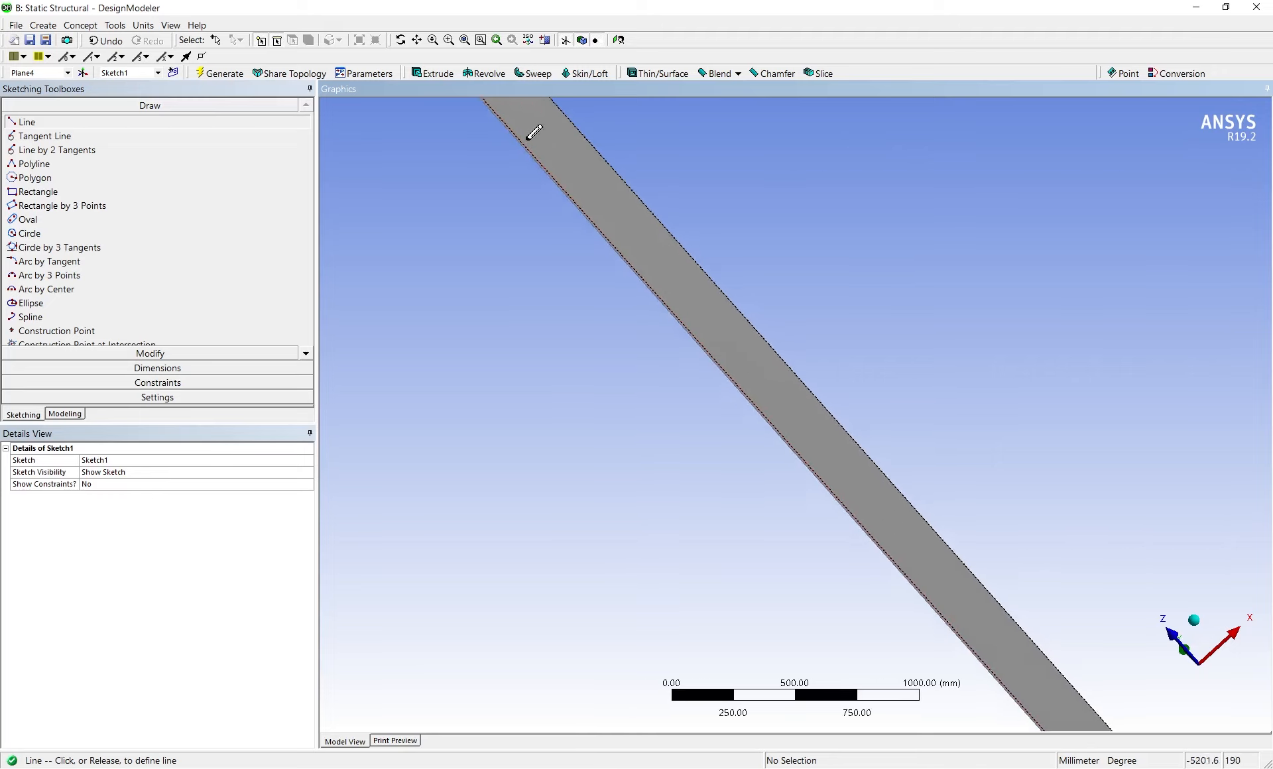
pyautogui.scroll(-1, 540, 158)
pyautogui.keyDown('ctrl'); pyautogui.moveTo(624, 224); pyautogui.dragTo(843, 434, button='middle'); pyautogui.keyUp('ctrl')
pyautogui.scroll(3, 866, 457)
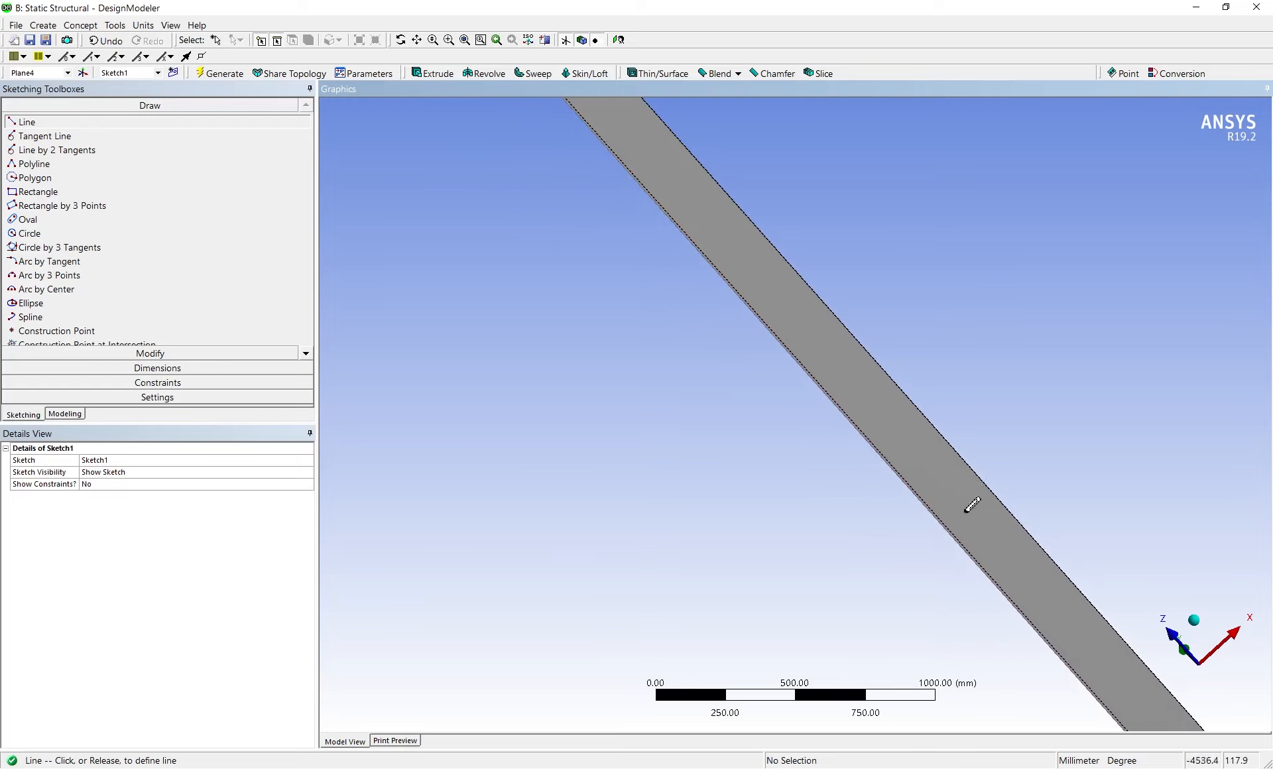
pyautogui.click(984, 481)
pyautogui.click(943, 520)
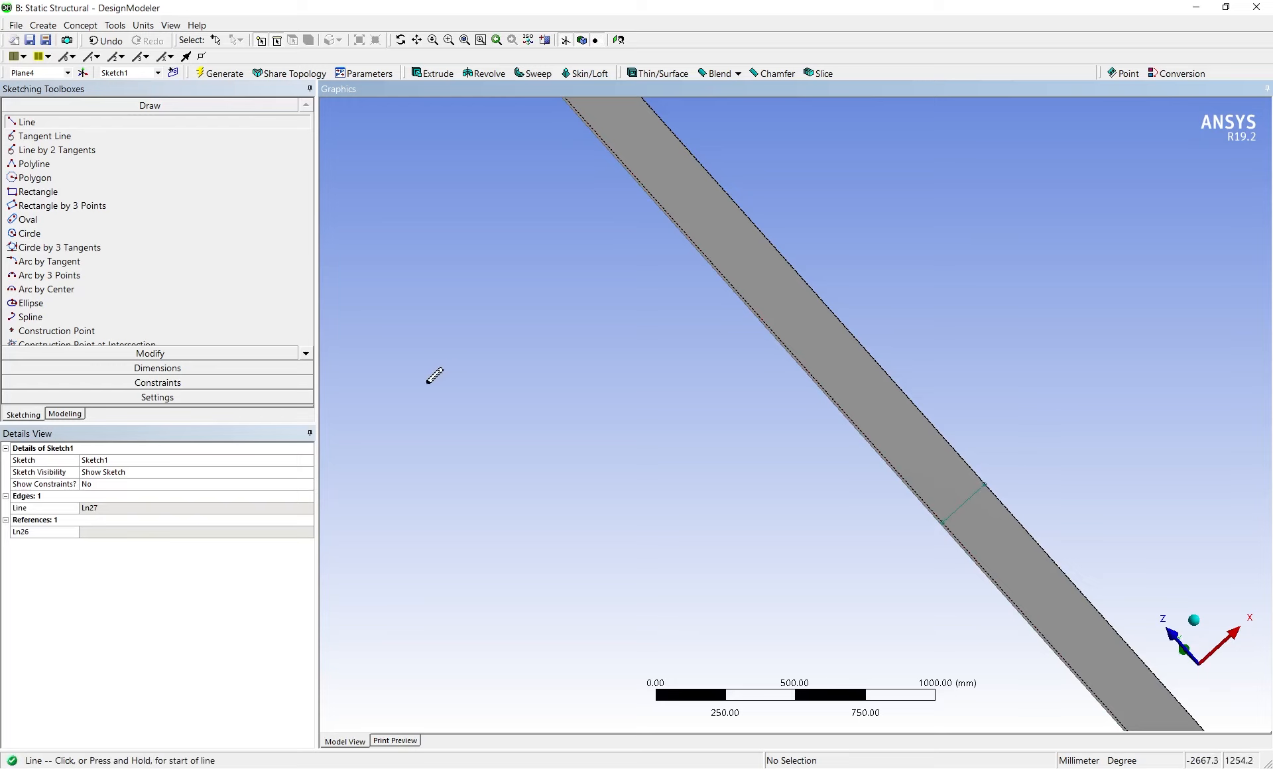
# Try to place a vertical dimension between the beam's end edge and the line sketched across the flange
pyautogui.scroll(-1, 521, 360)
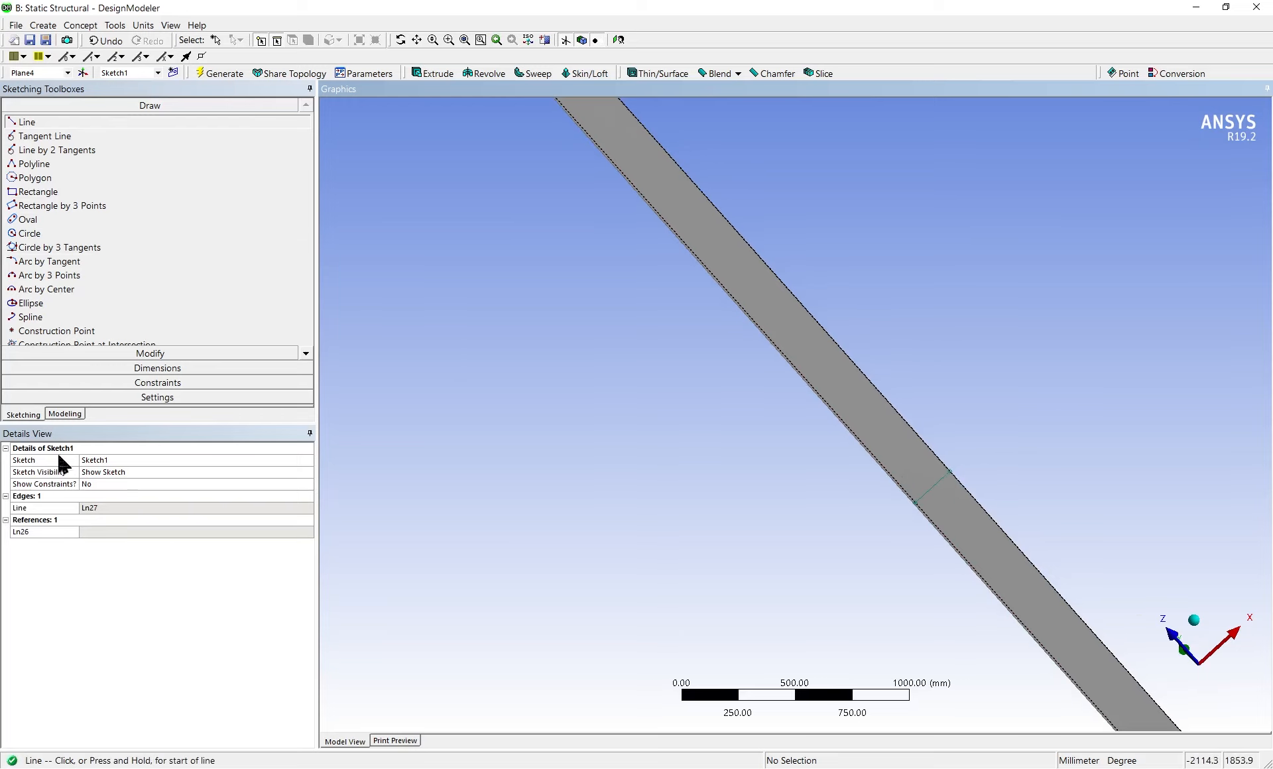
pyautogui.click(24, 418)
pyautogui.click(79, 416)
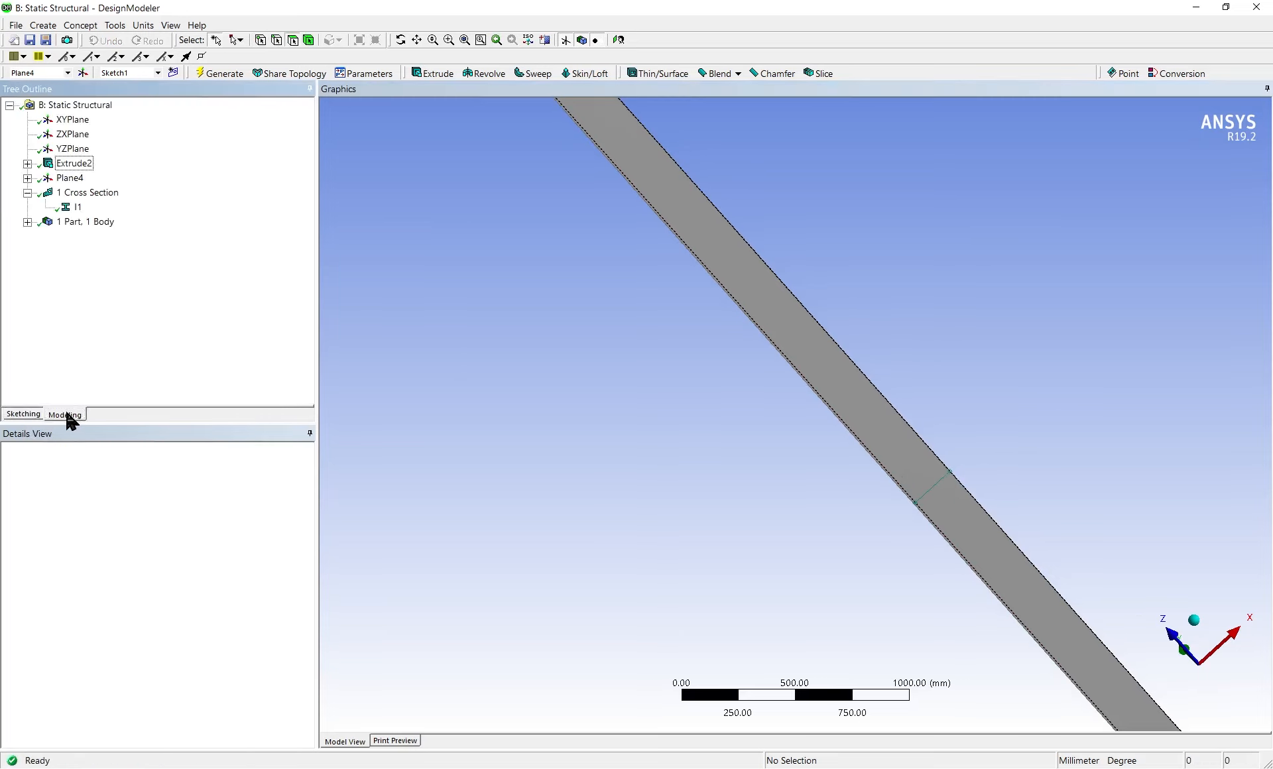
pyautogui.click(33, 418)
pyautogui.click(110, 365)
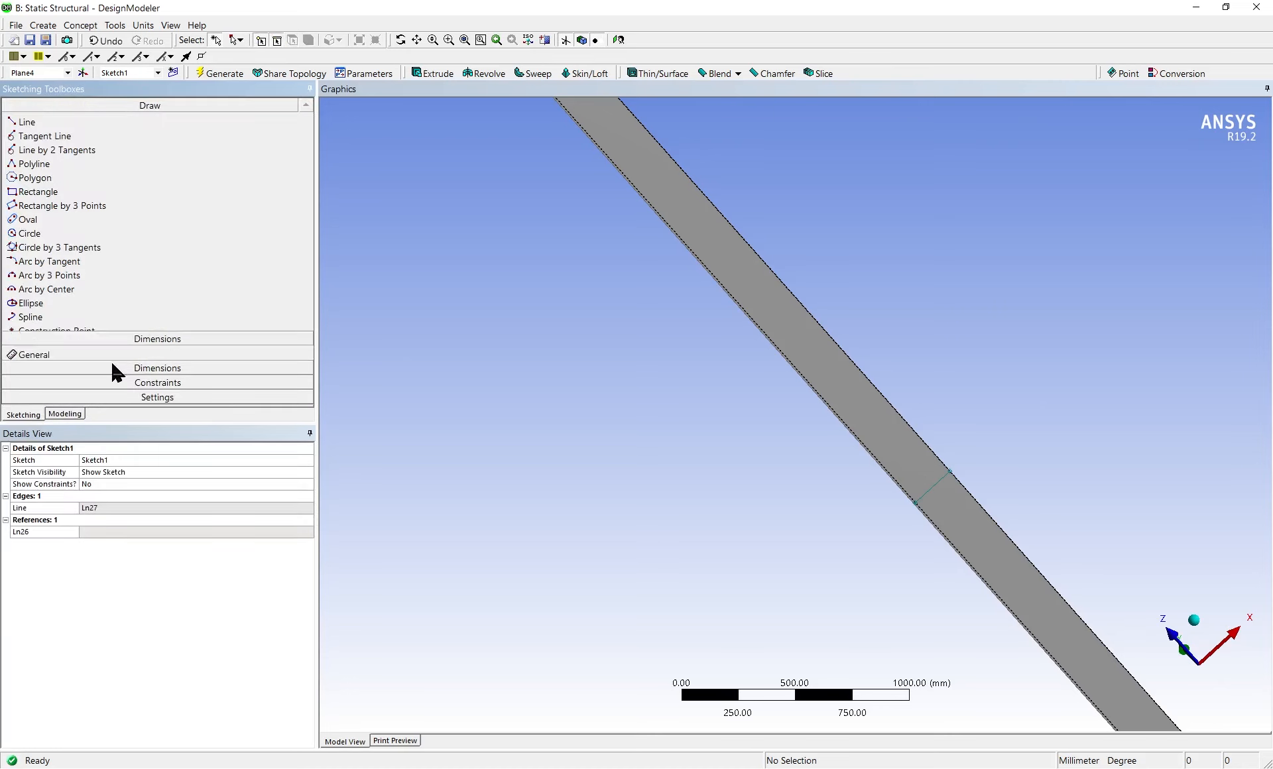
pyautogui.scroll(-3, 969, 451)
pyautogui.scroll(-1, 950, 484)
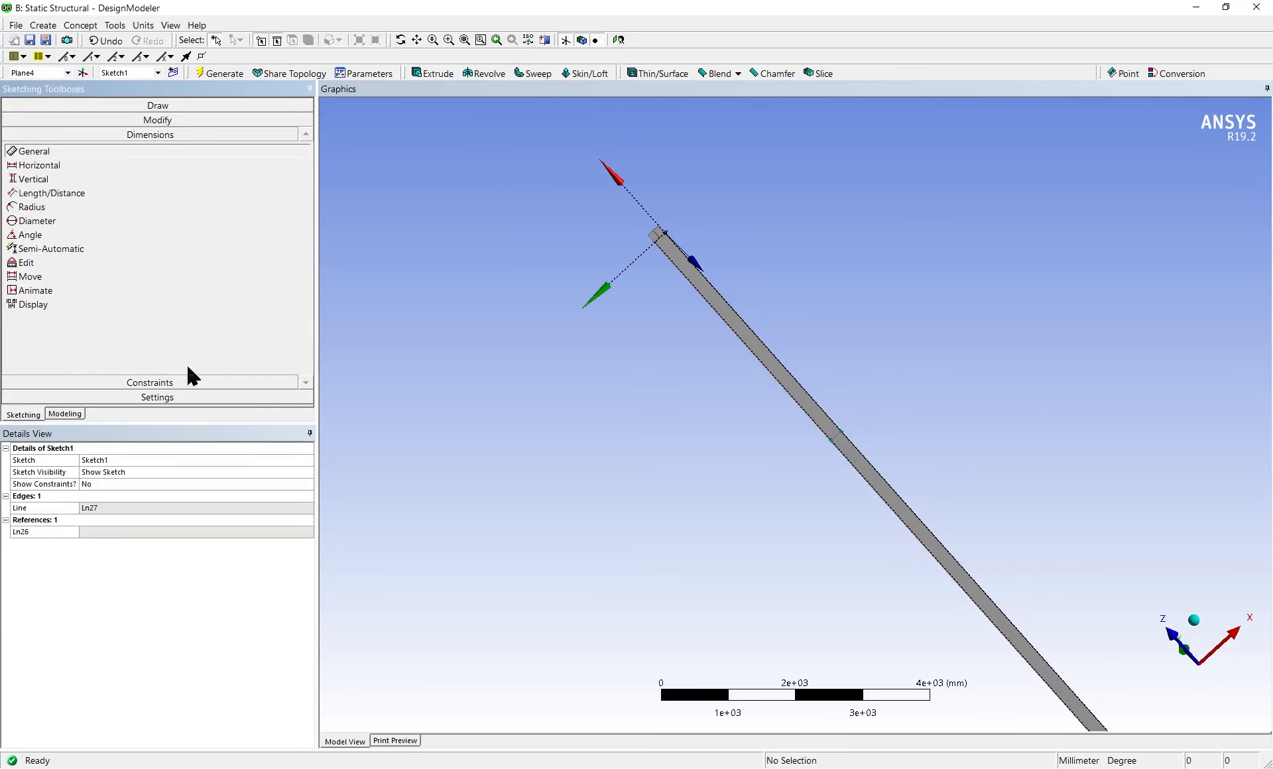
pyautogui.click(81, 176)
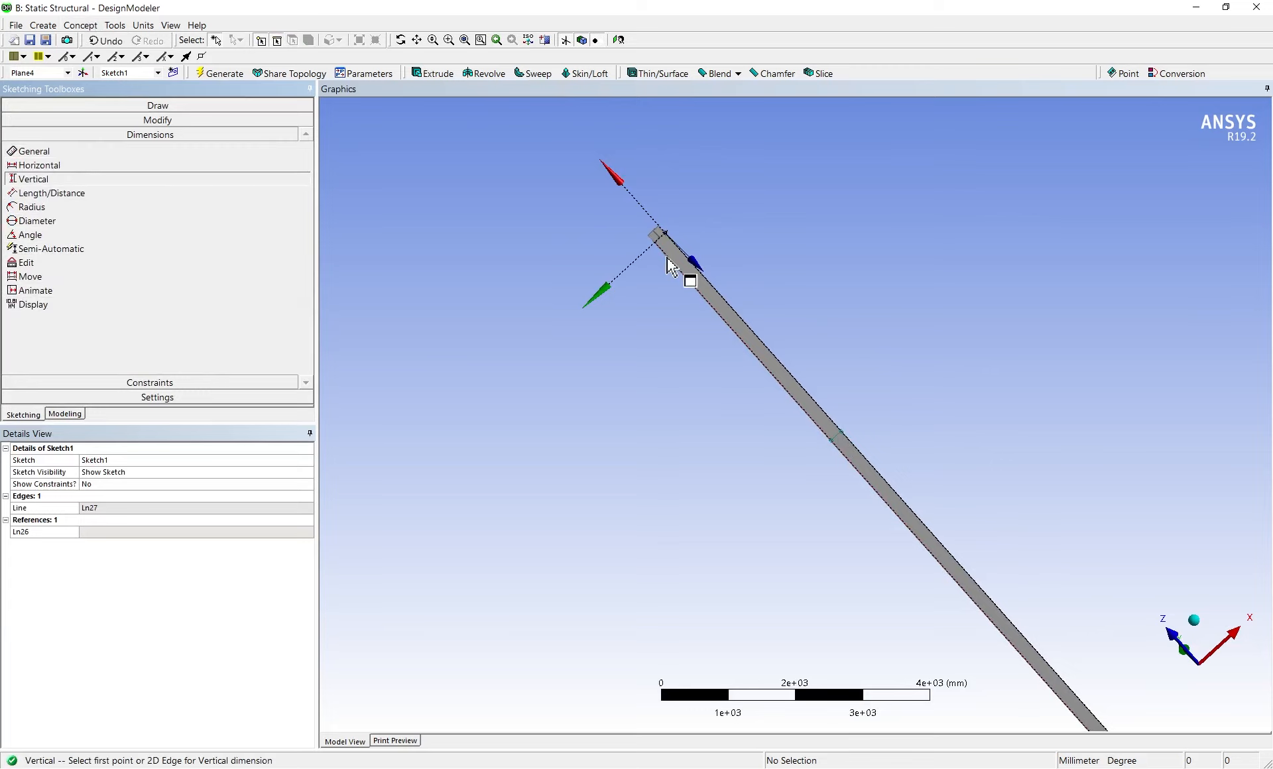
pyautogui.scroll(2, 724, 309)
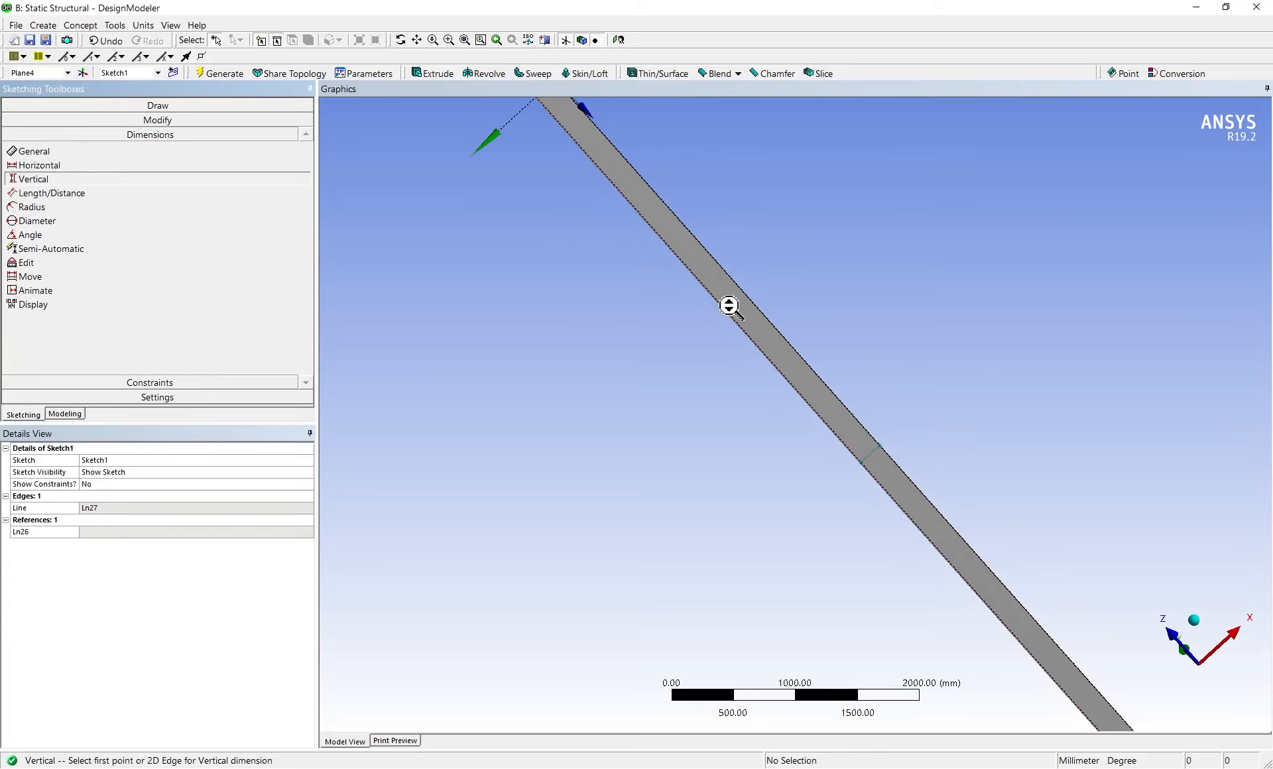
pyautogui.scroll(1, 630, 267)
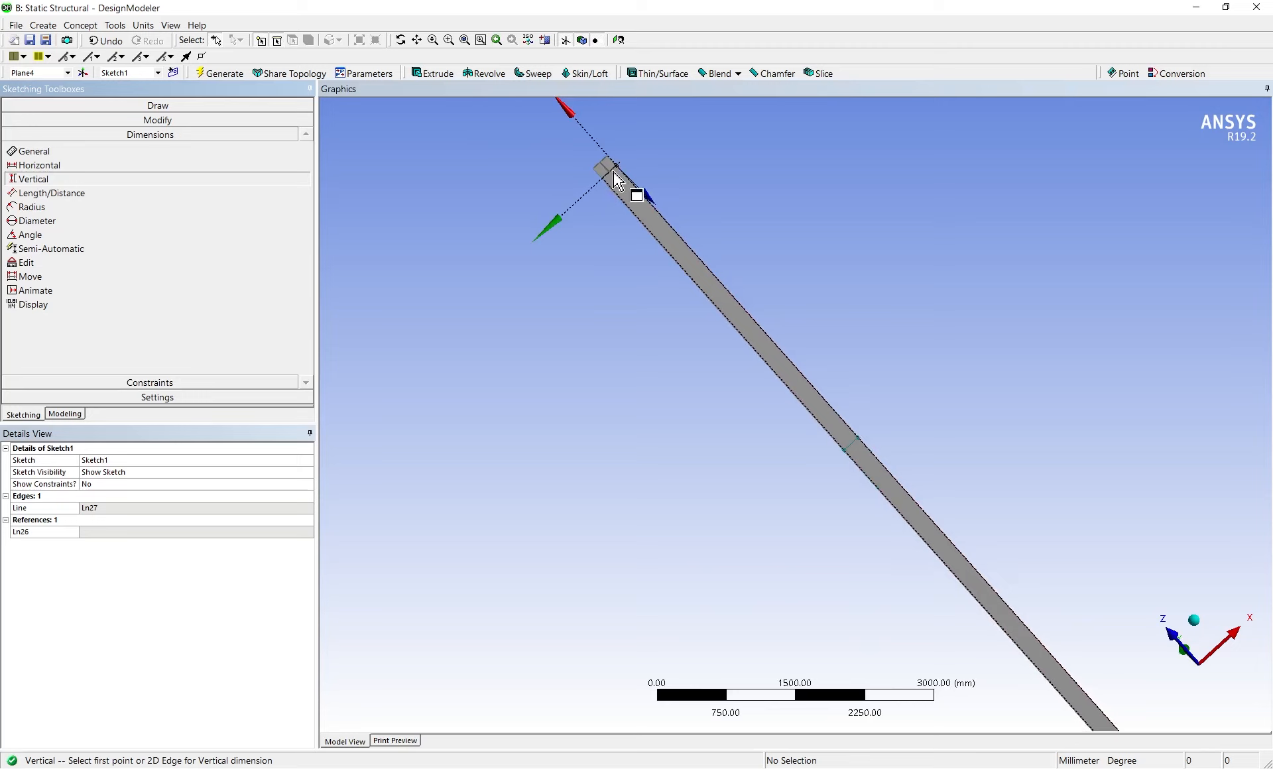
pyautogui.click(611, 170)
pyautogui.click(849, 451)
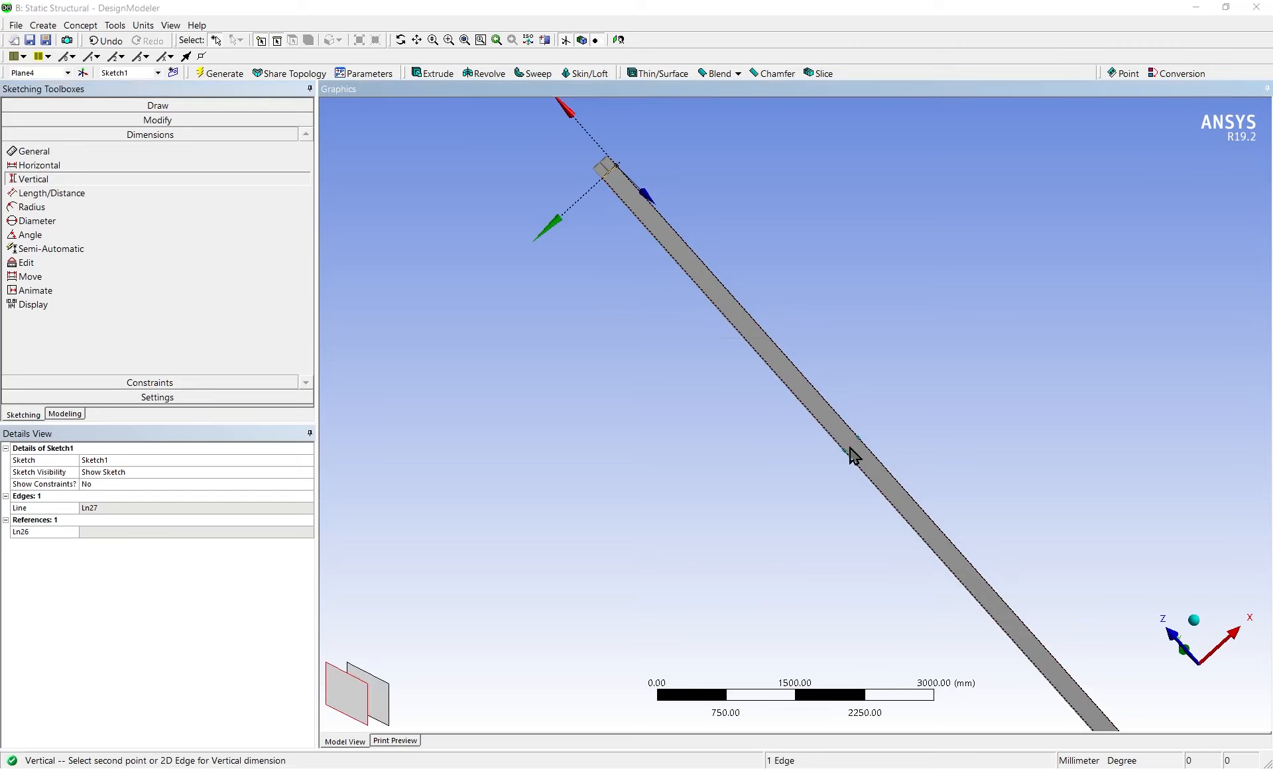
pyautogui.click(759, 453)
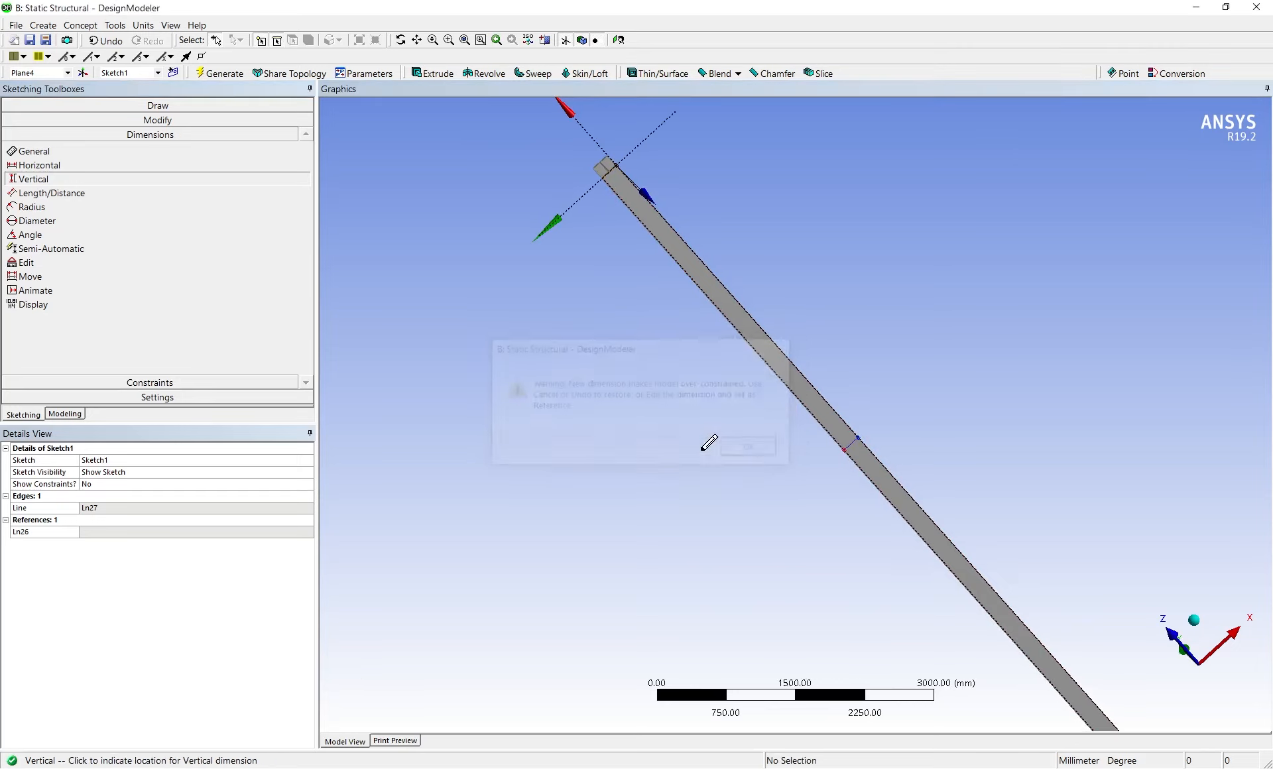
# Add a horizontal dimension from the beam's end edge to the cross line and set it to 10000 mm
pyautogui.click(82, 164)
pyautogui.click(609, 171)
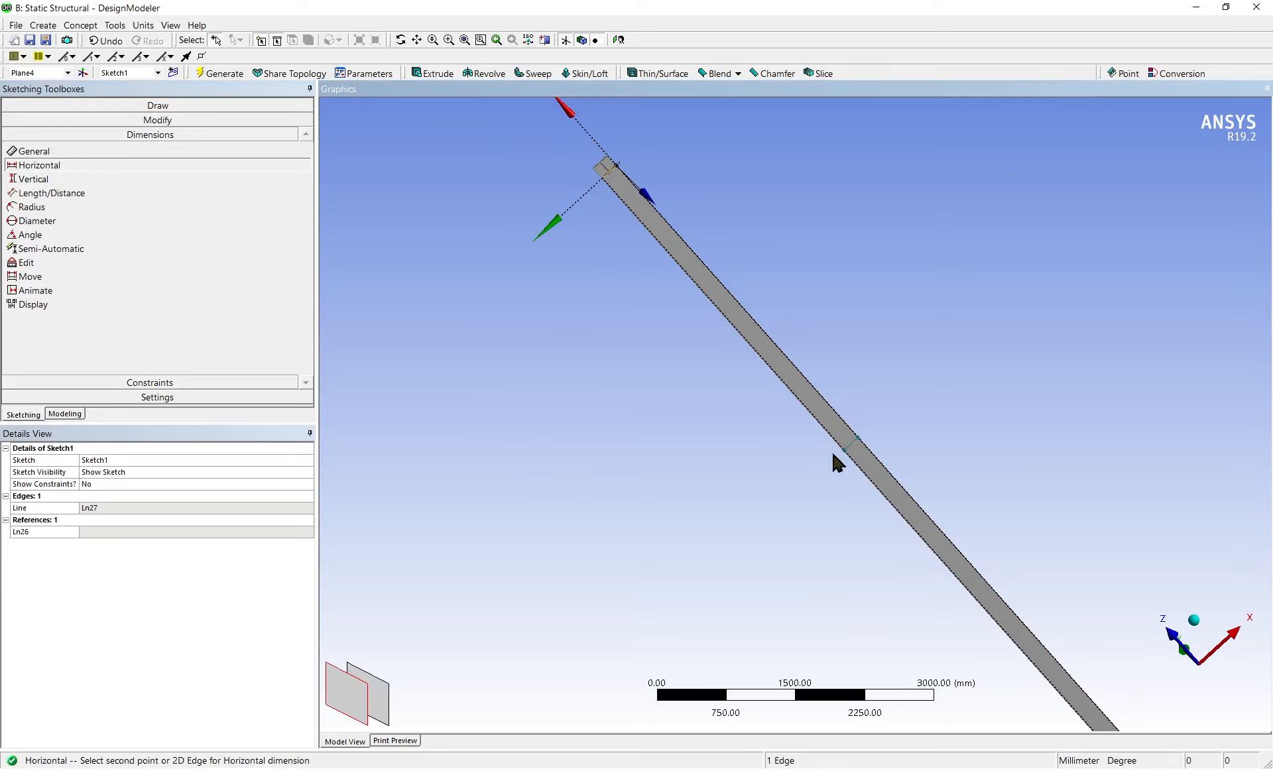
pyautogui.click(854, 445)
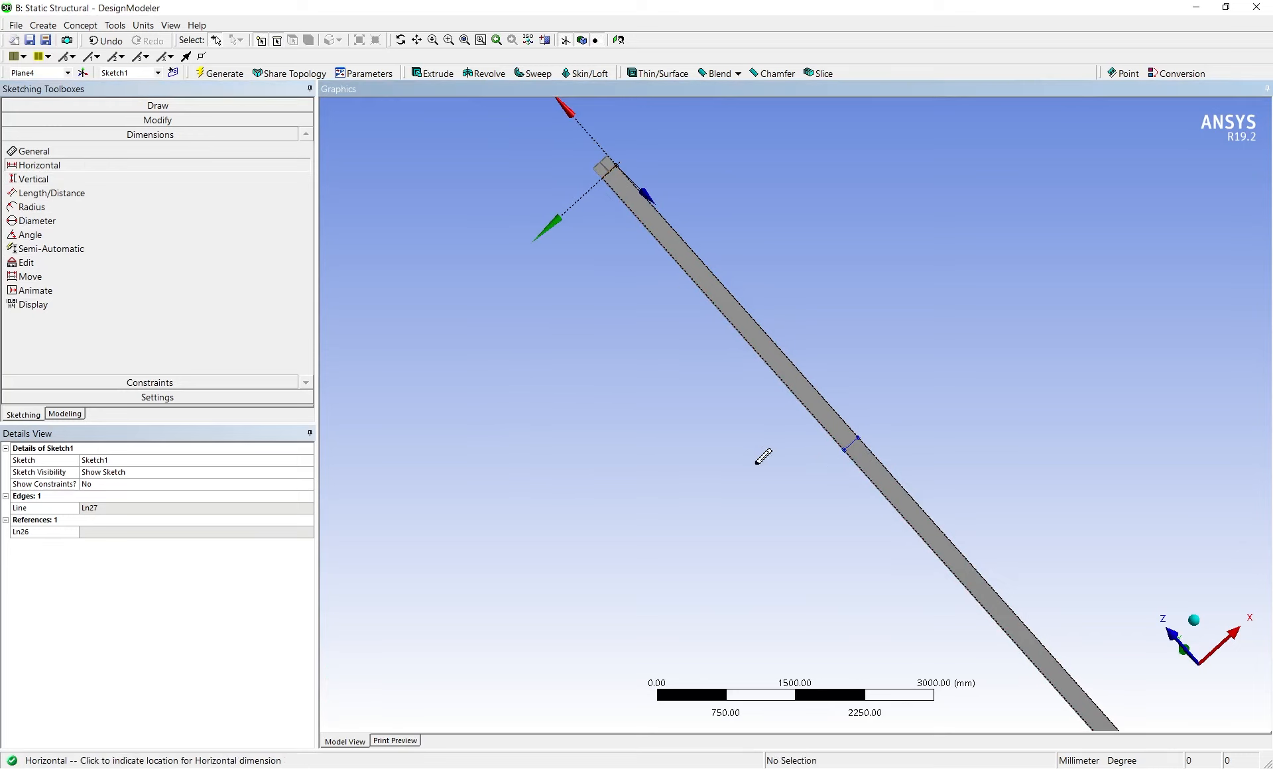
pyautogui.click(698, 418)
pyautogui.click(93, 508)
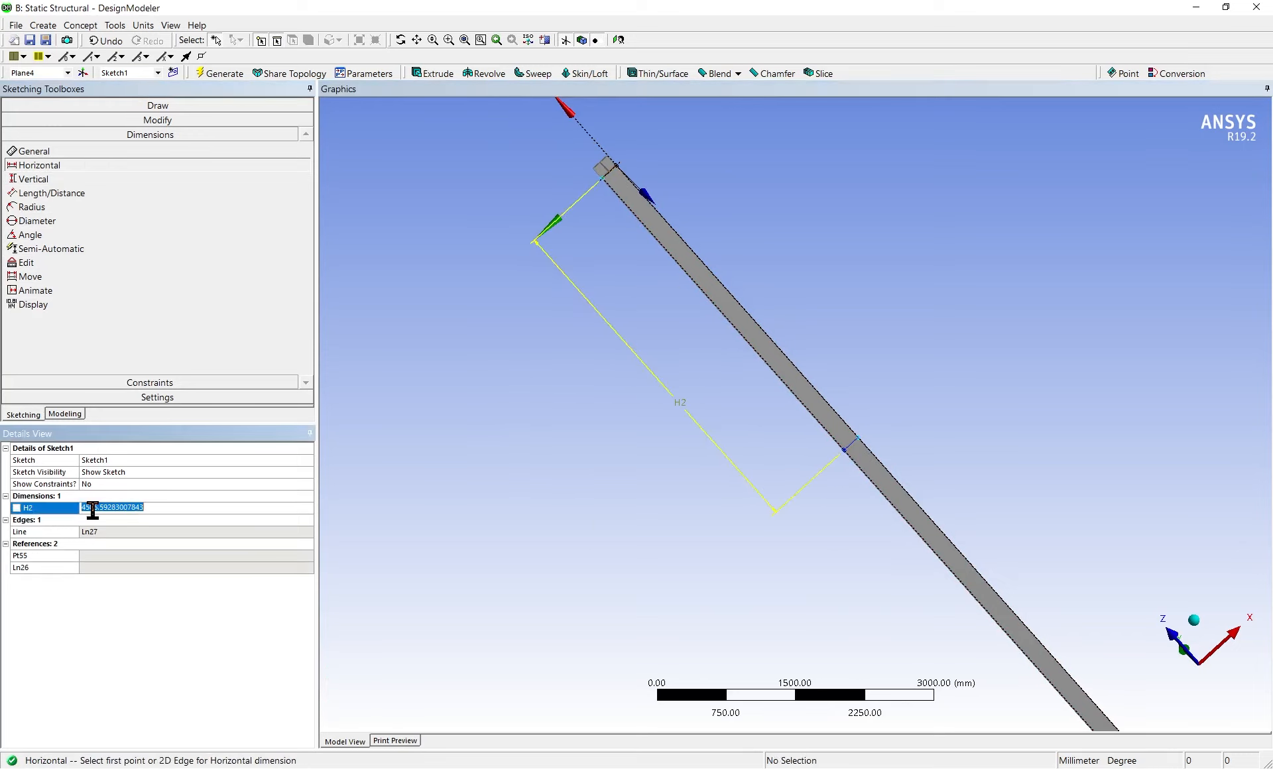
pyautogui.write('10000')
pyautogui.press('Return')
pyautogui.scroll(-4, 761, 405)
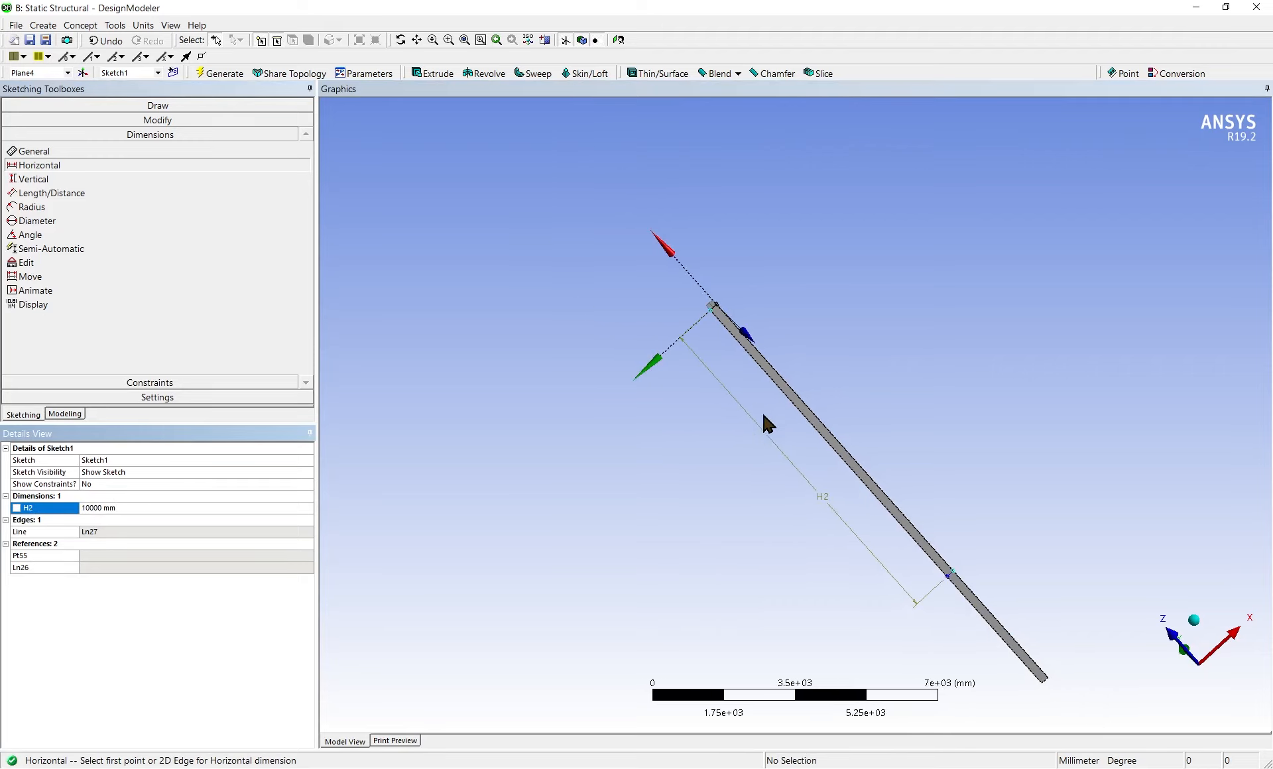
# Start a Face Split of type By Points and Edges with the sketched outer flange face as the target face
pyautogui.click(74, 415)
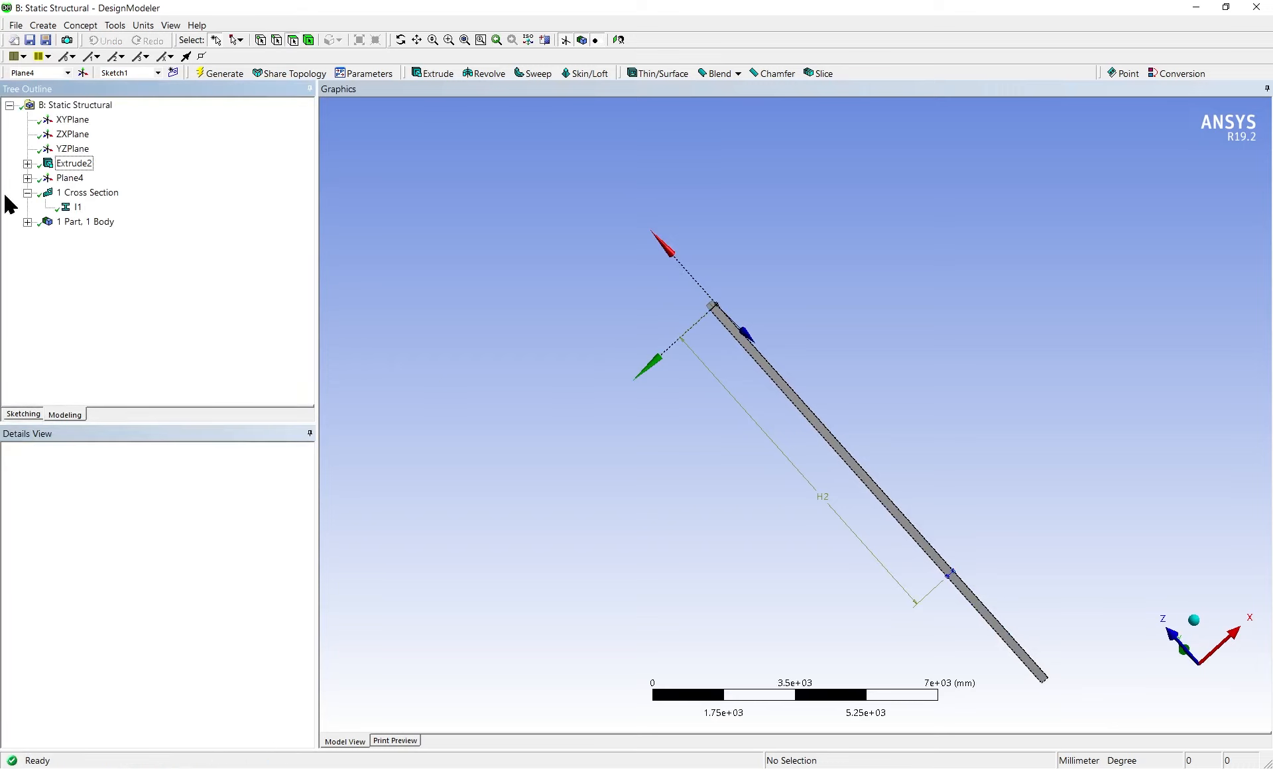
pyautogui.click(115, 25)
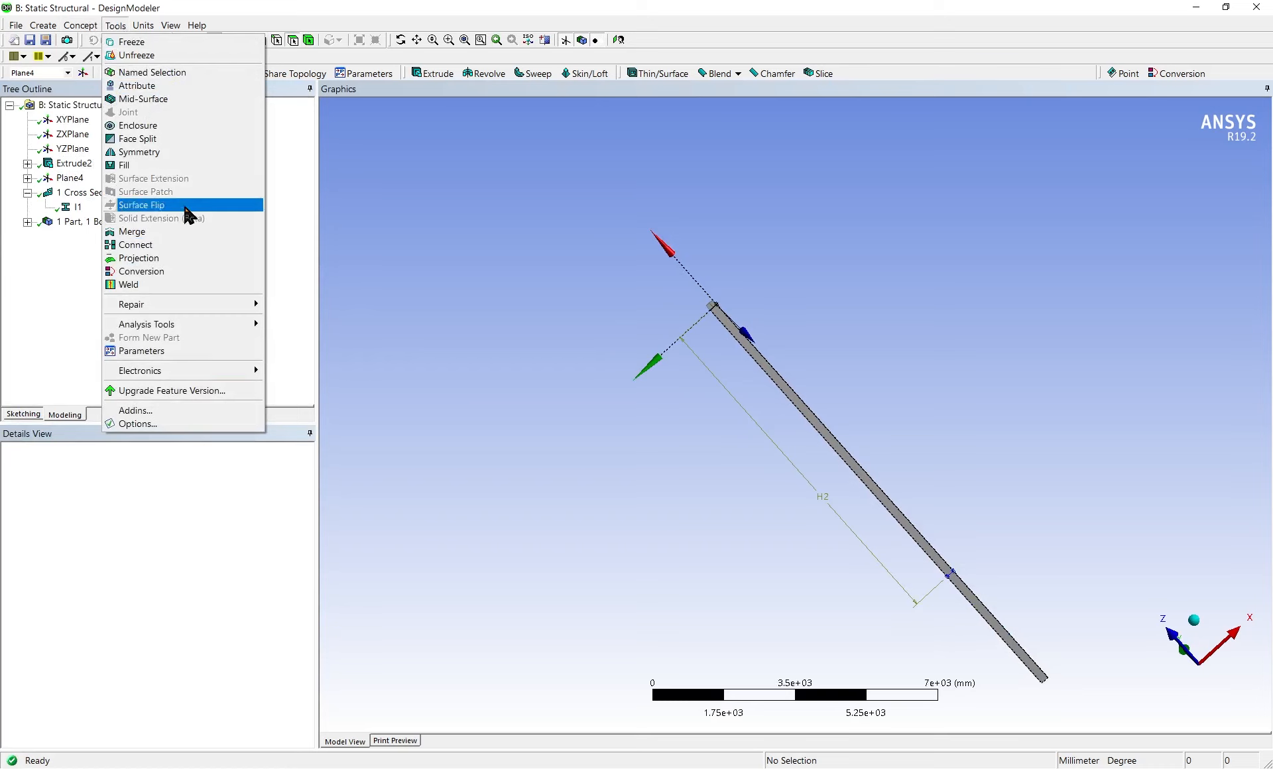
pyautogui.click(185, 138)
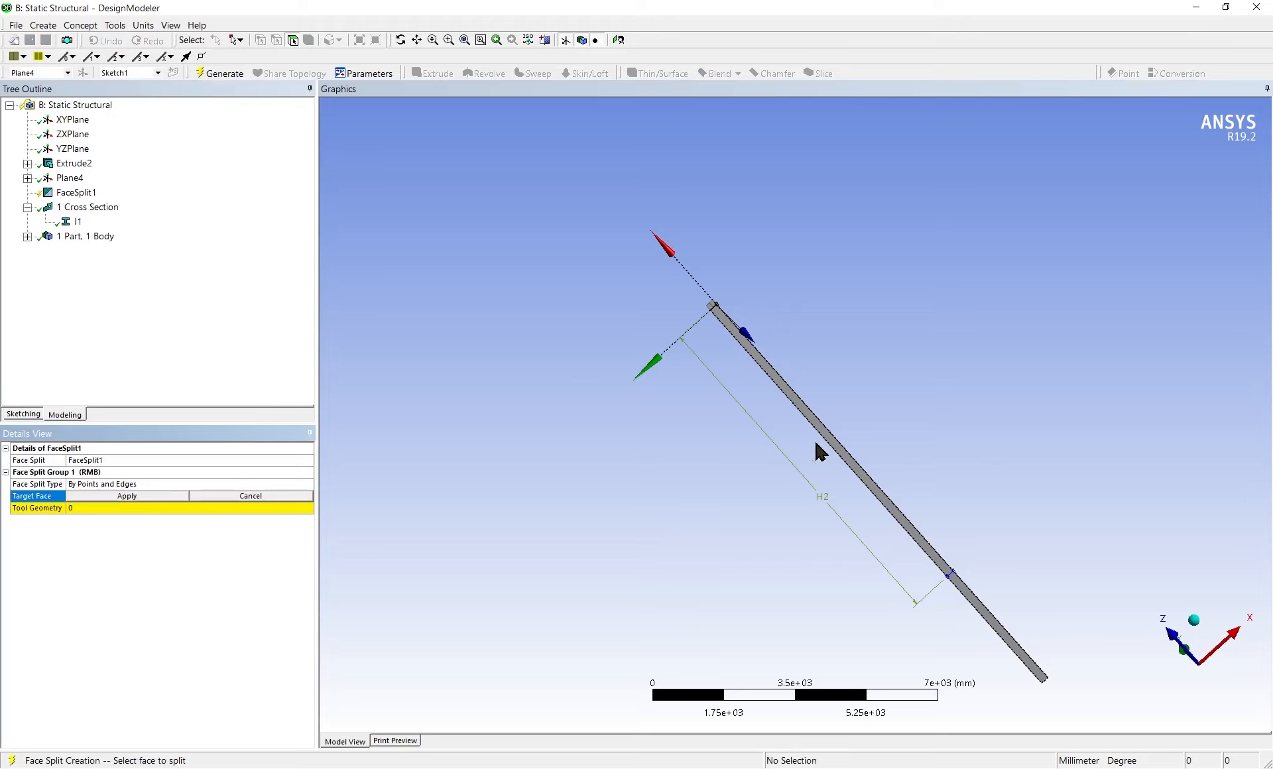
pyautogui.scroll(3, 815, 443)
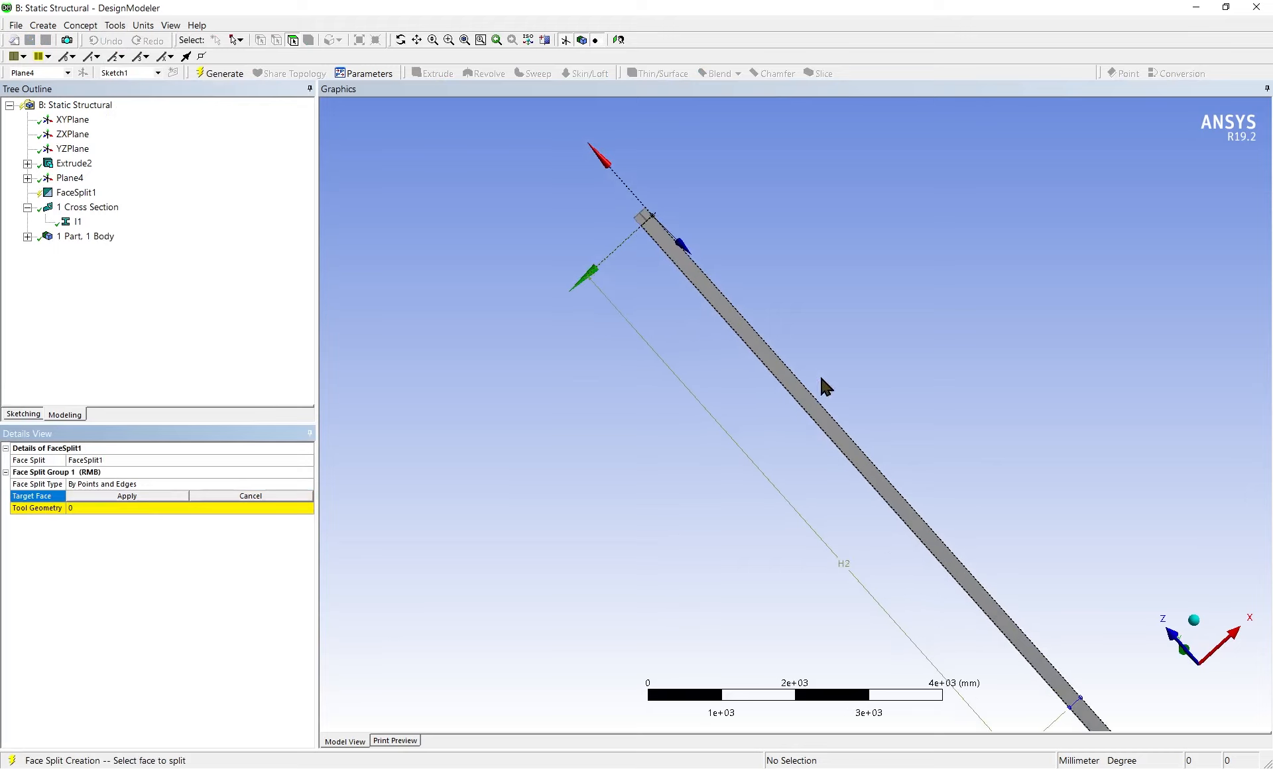
pyautogui.click(822, 419)
pyautogui.scroll(-2, 941, 547)
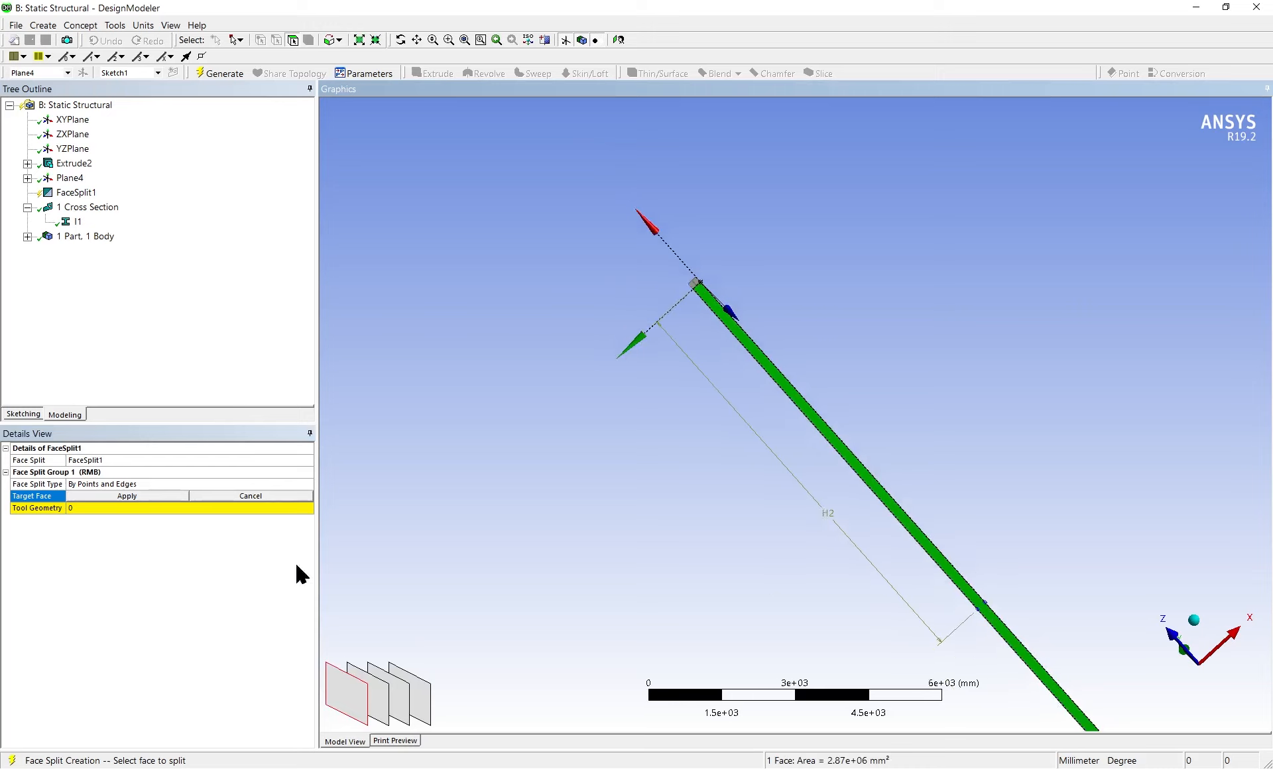
pyautogui.click(109, 497)
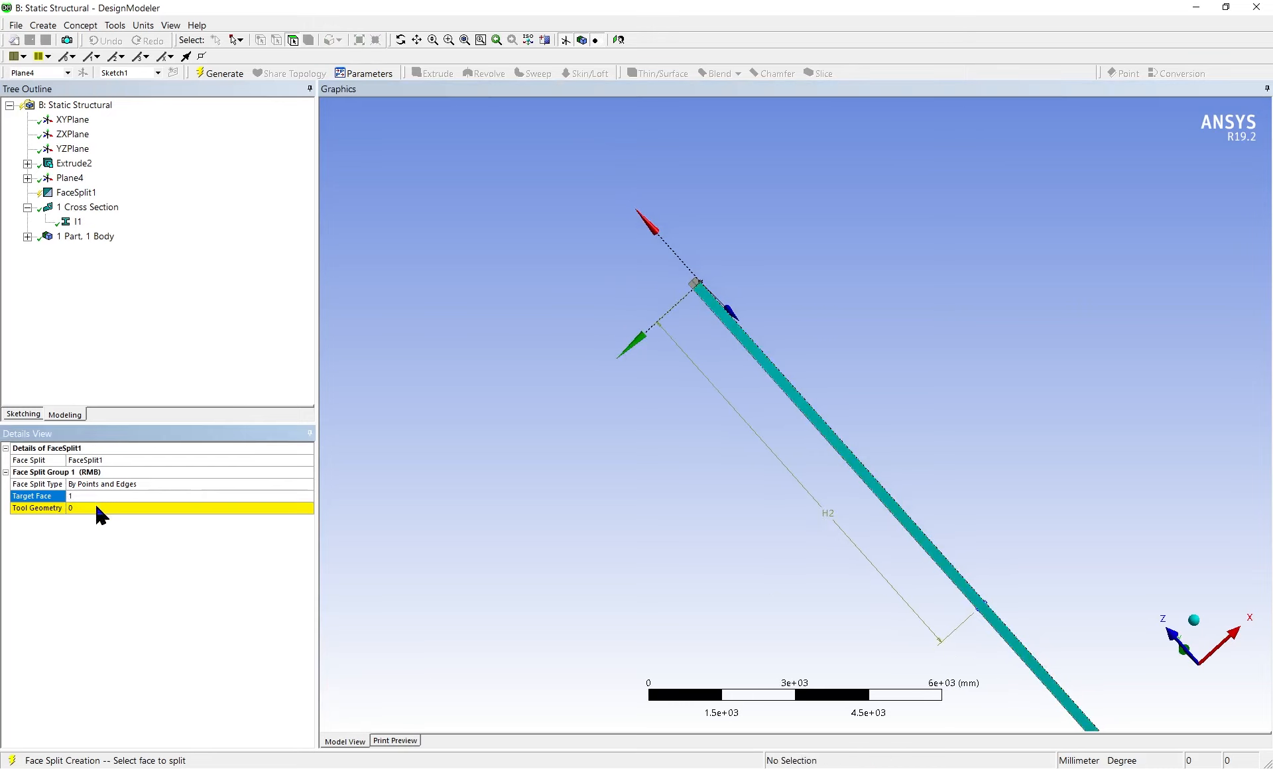
# Assign the sketched cross line as the face split's tool geometry and generate the split
pyautogui.click(97, 507)
pyautogui.scroll(2, 1034, 703)
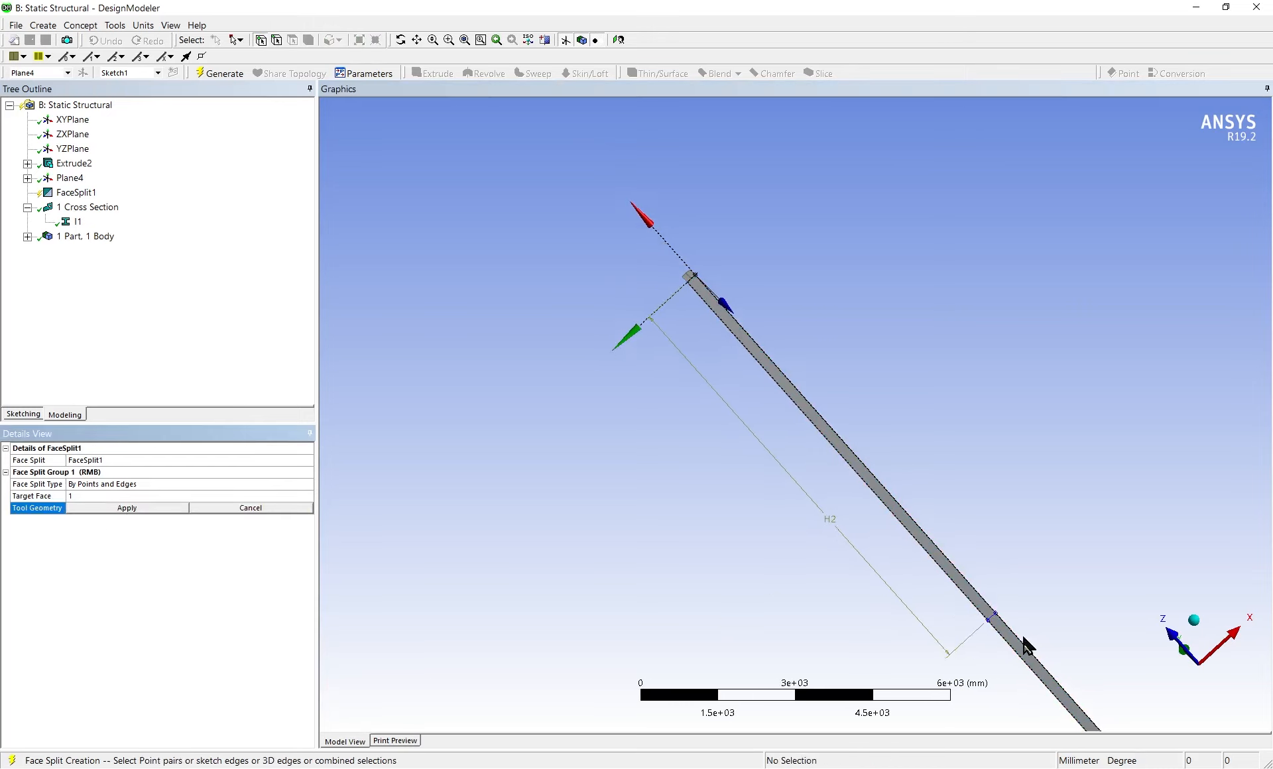
pyautogui.keyDown('ctrl'); pyautogui.moveTo(1028, 642); pyautogui.dragTo(717, 308, button='middle'); pyautogui.keyUp('ctrl')
pyautogui.scroll(4, 719, 312)
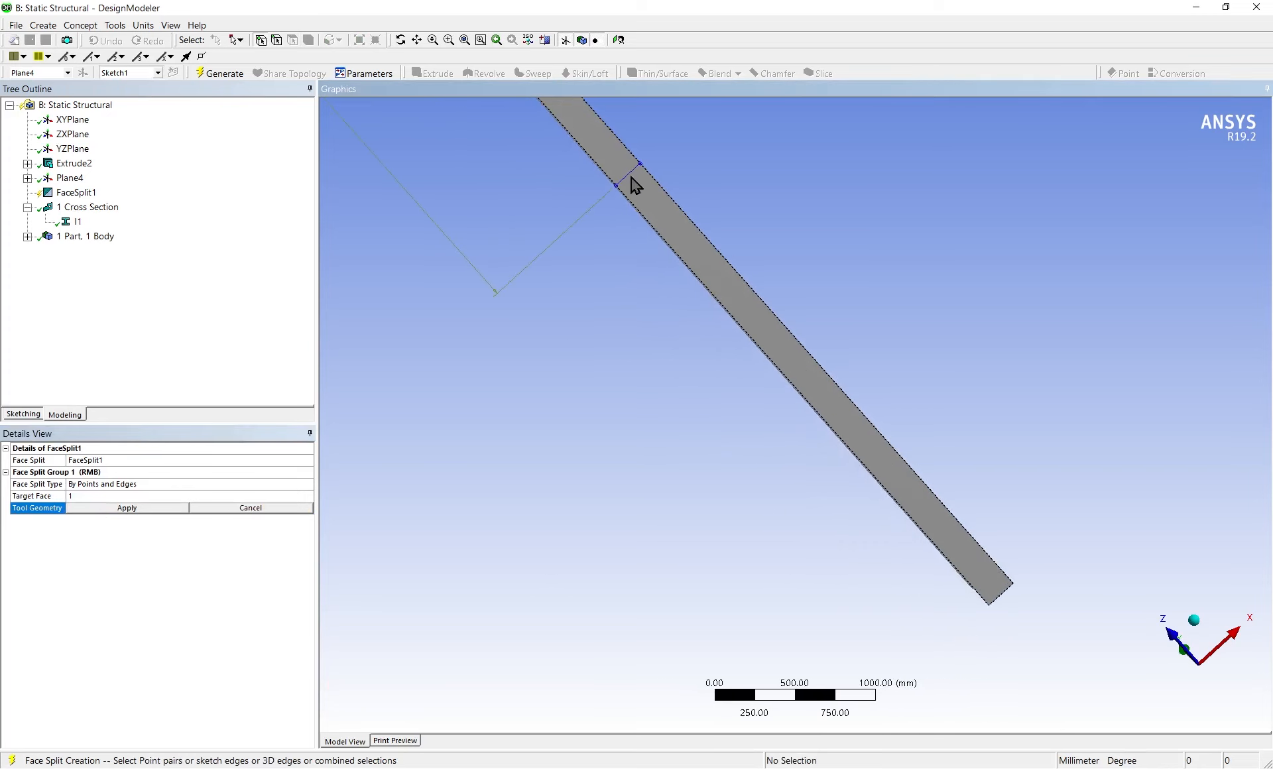
pyautogui.click(627, 175)
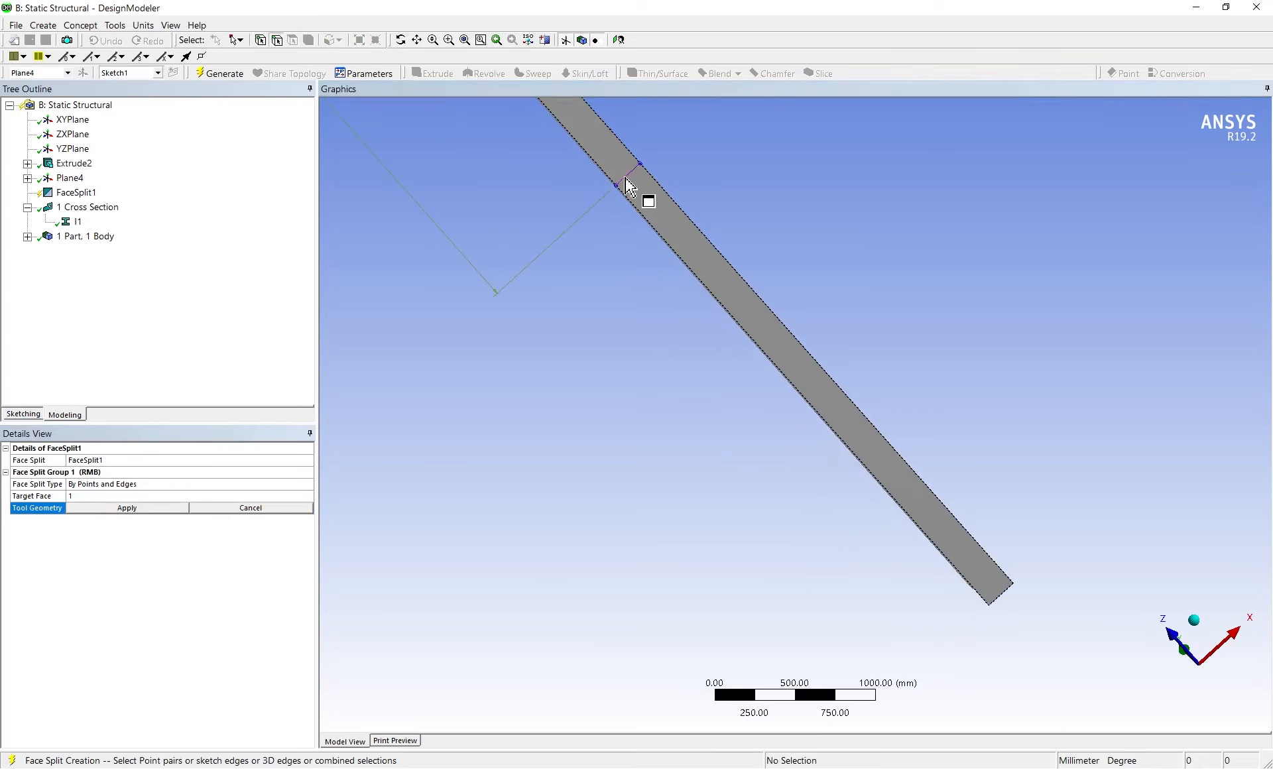
pyautogui.click(126, 508)
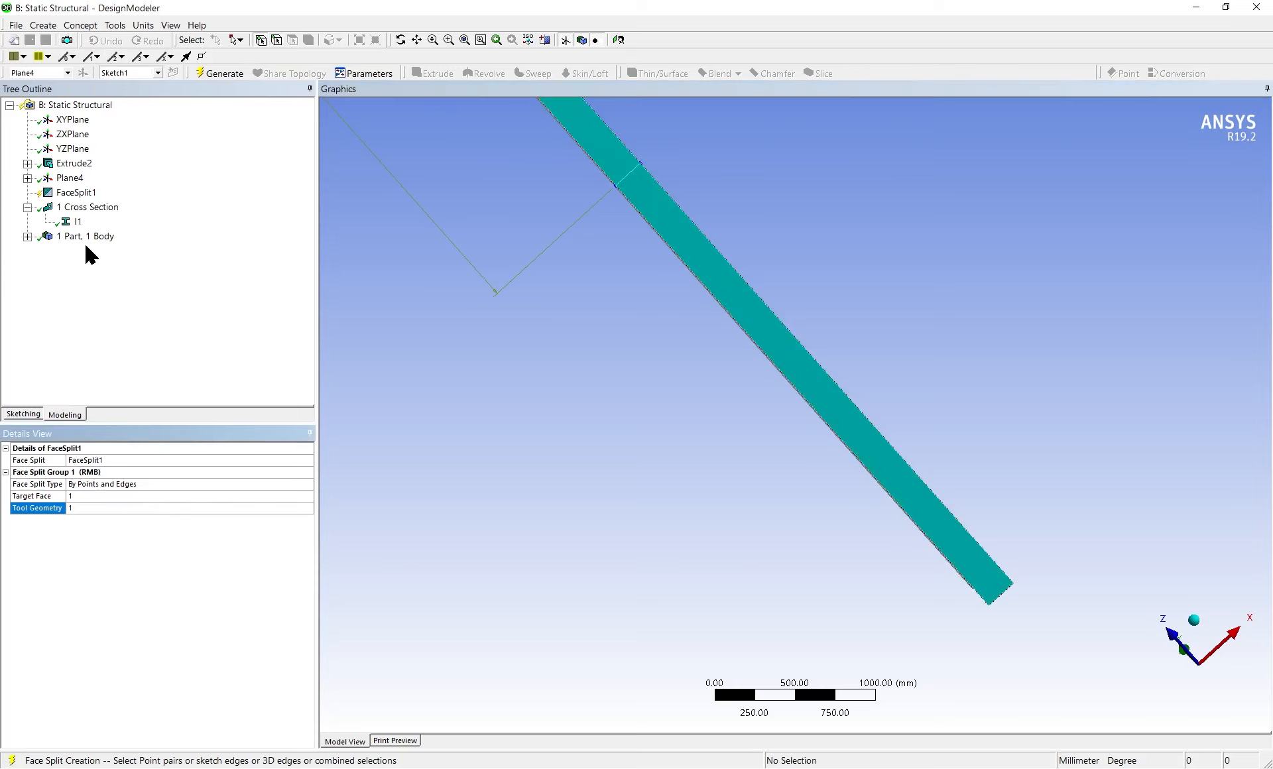
pyautogui.rightClick(76, 193)
pyautogui.click(103, 203)
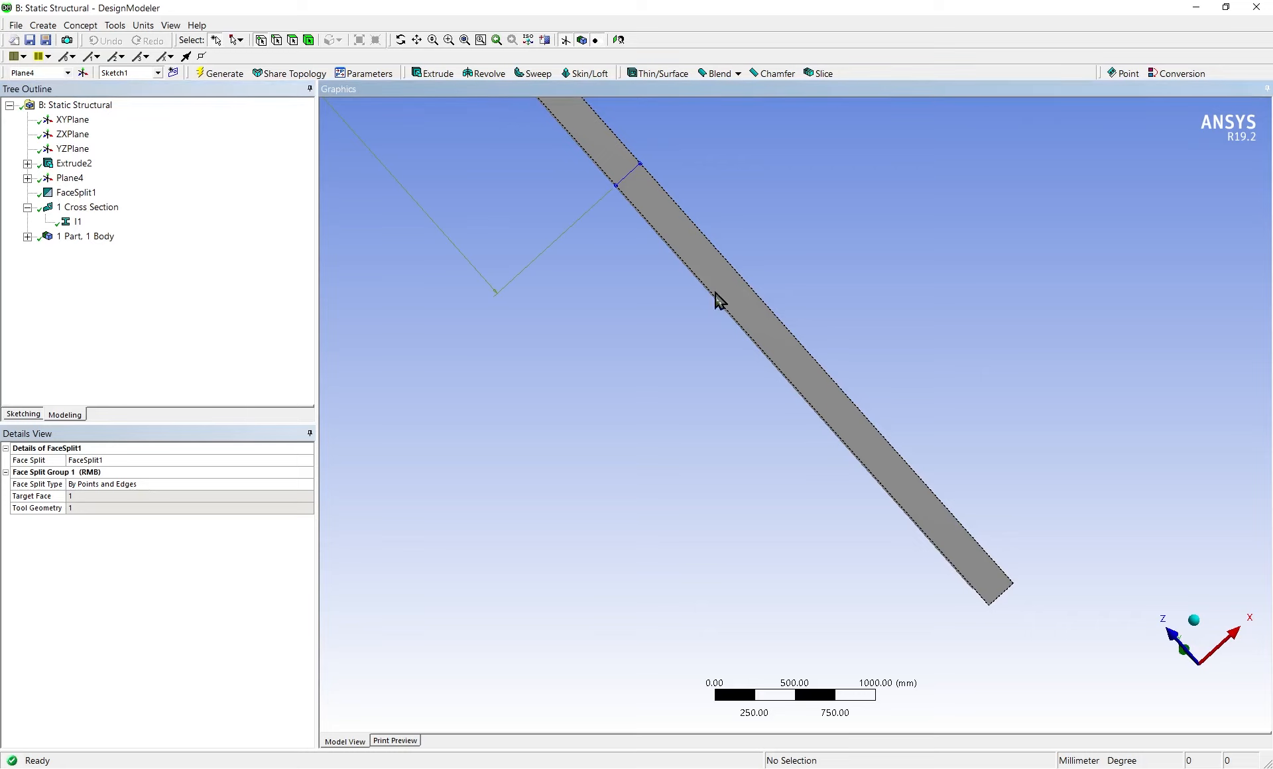
# Check the split by selecting the flange face portions on both sides of the line and inspecting the beam
pyautogui.scroll(2, 628, 323)
pyautogui.scroll(-3, 633, 322)
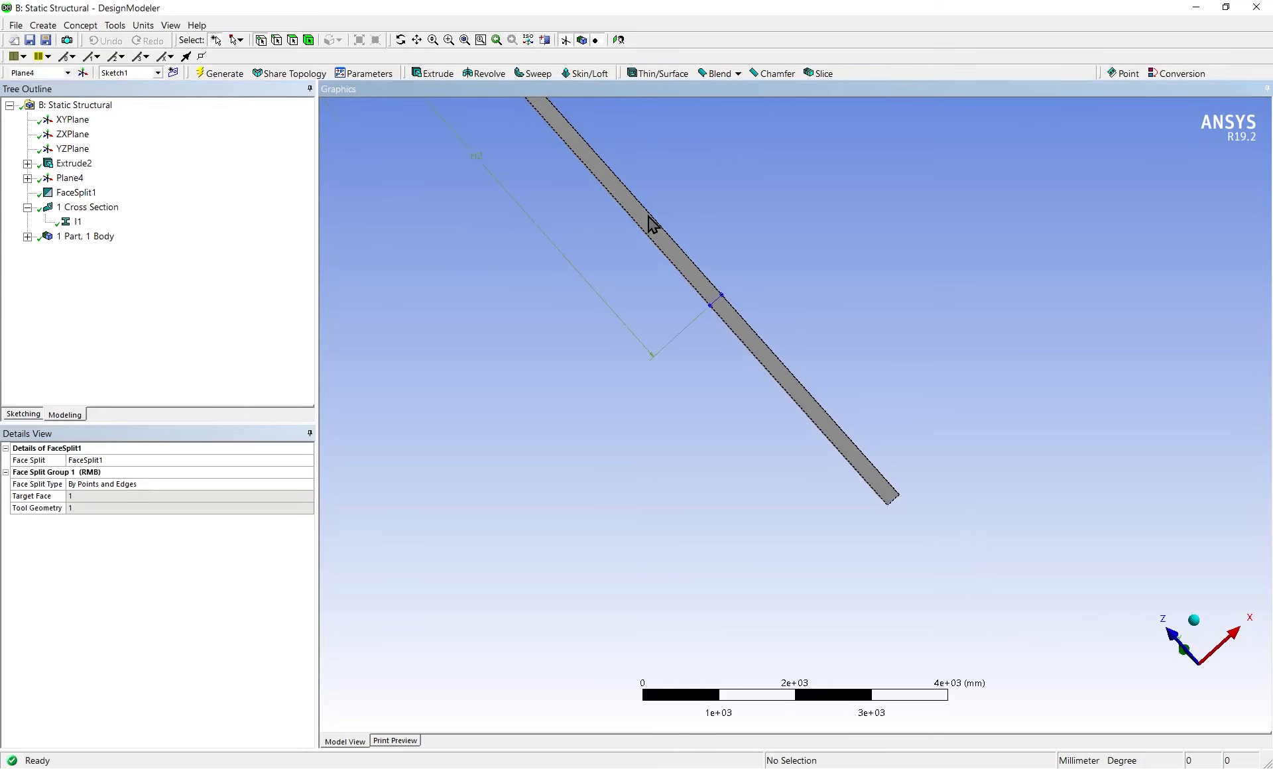
pyautogui.scroll(-2, 752, 379)
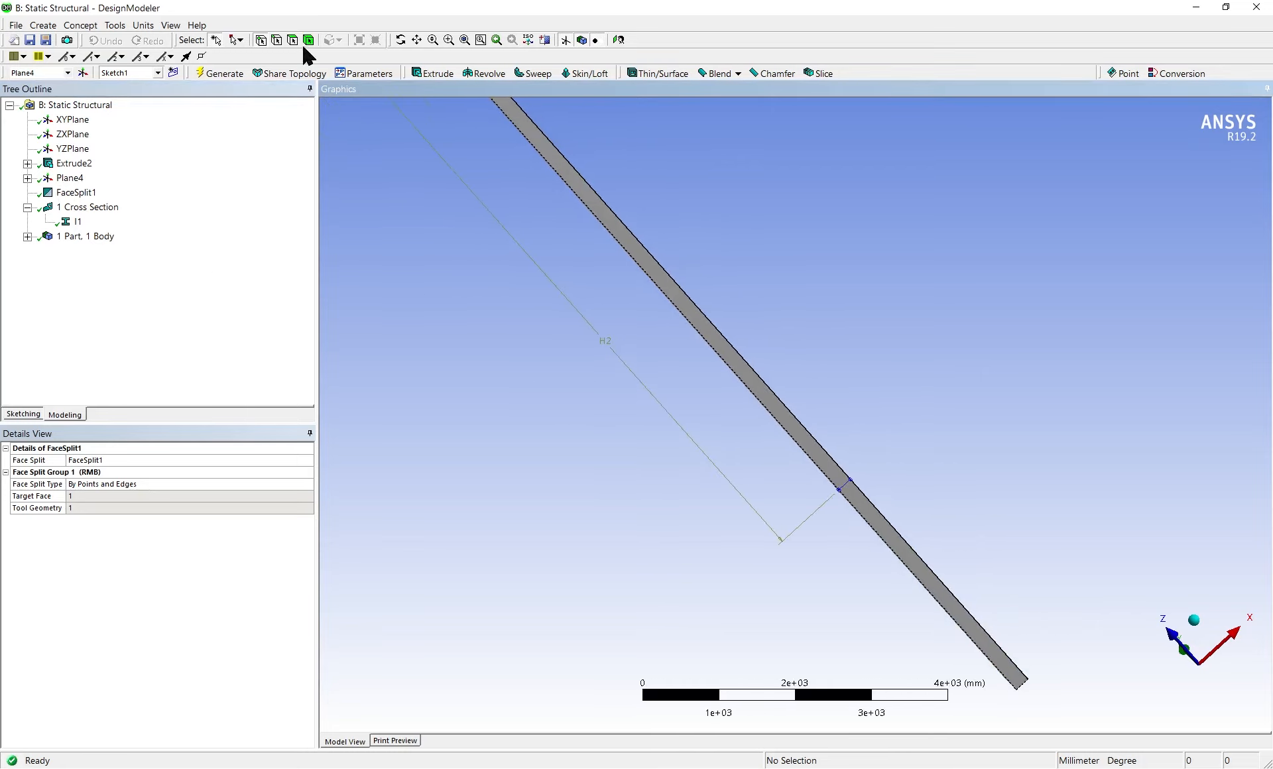
pyautogui.click(641, 263)
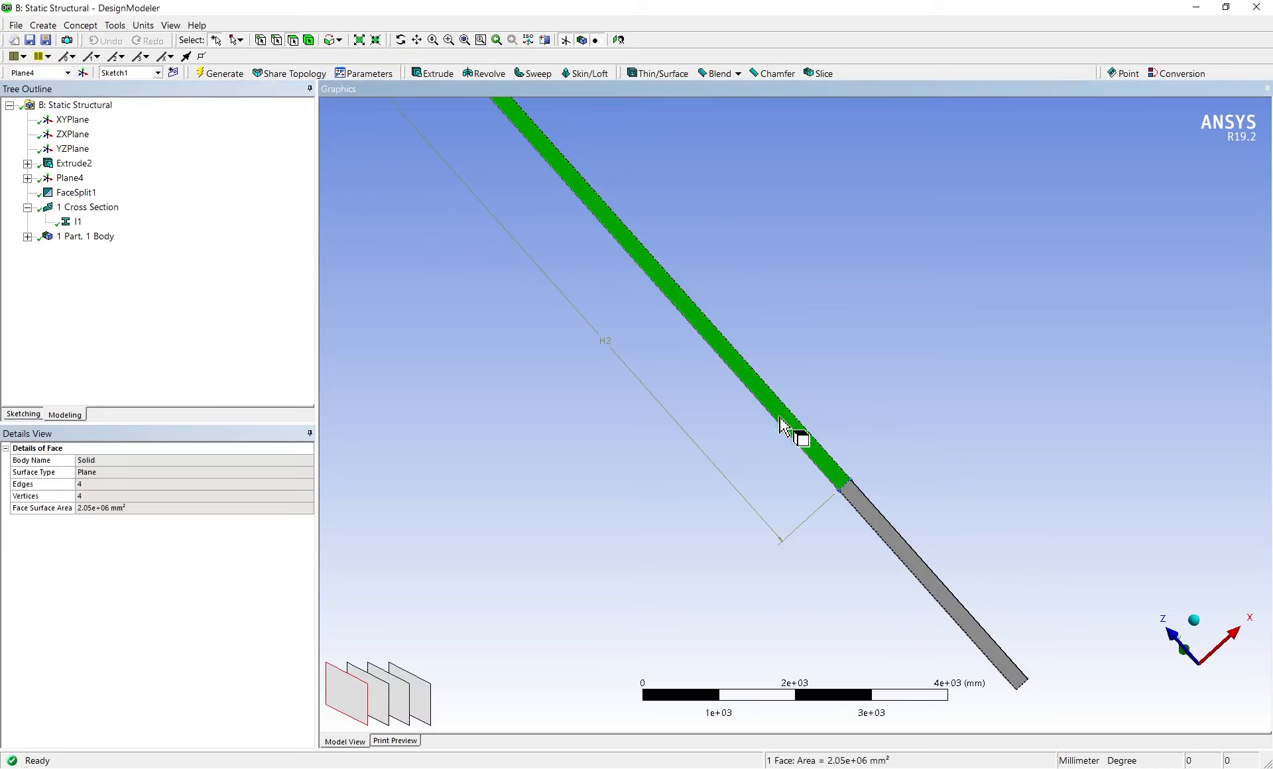
pyautogui.click(865, 514)
pyautogui.moveTo(833, 318); pyautogui.dragTo(1185, 329, button='middle')
pyautogui.moveTo(710, 398); pyautogui.dragTo(593, 292, button='middle')
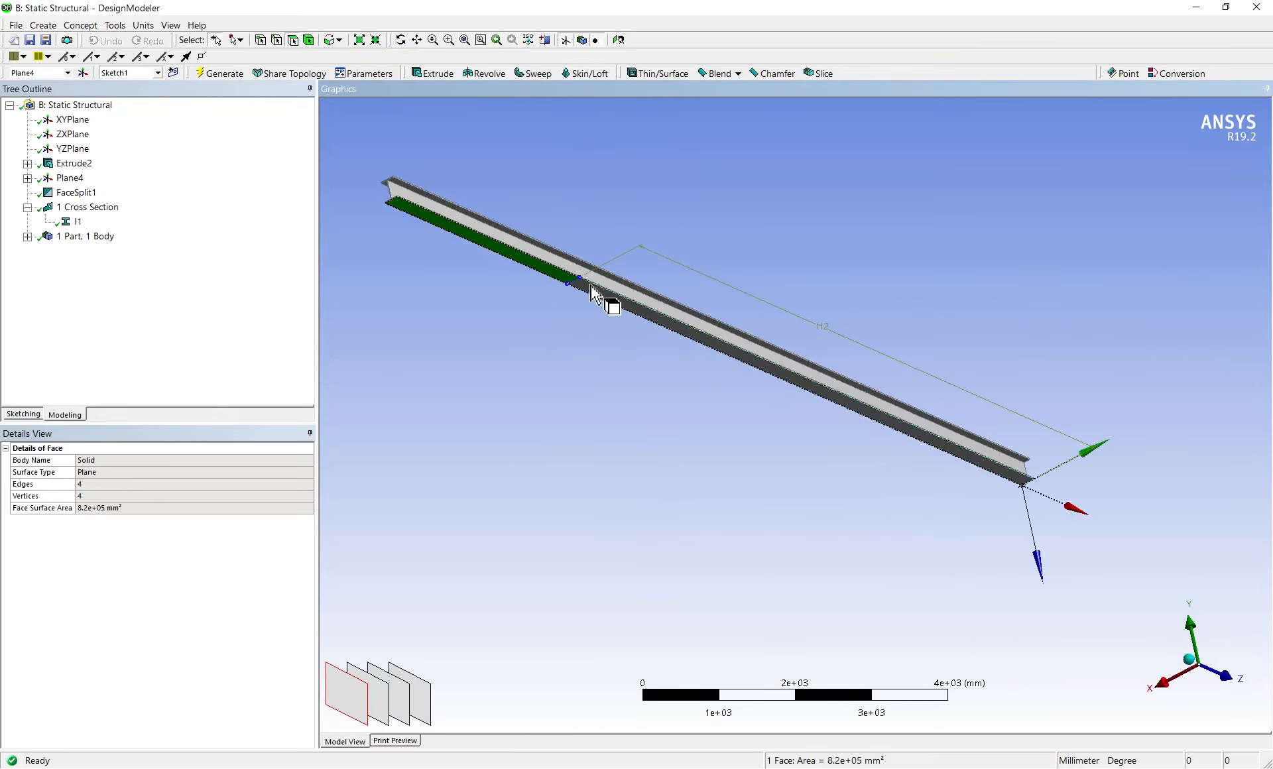
pyautogui.click(593, 292)
pyautogui.click(537, 283)
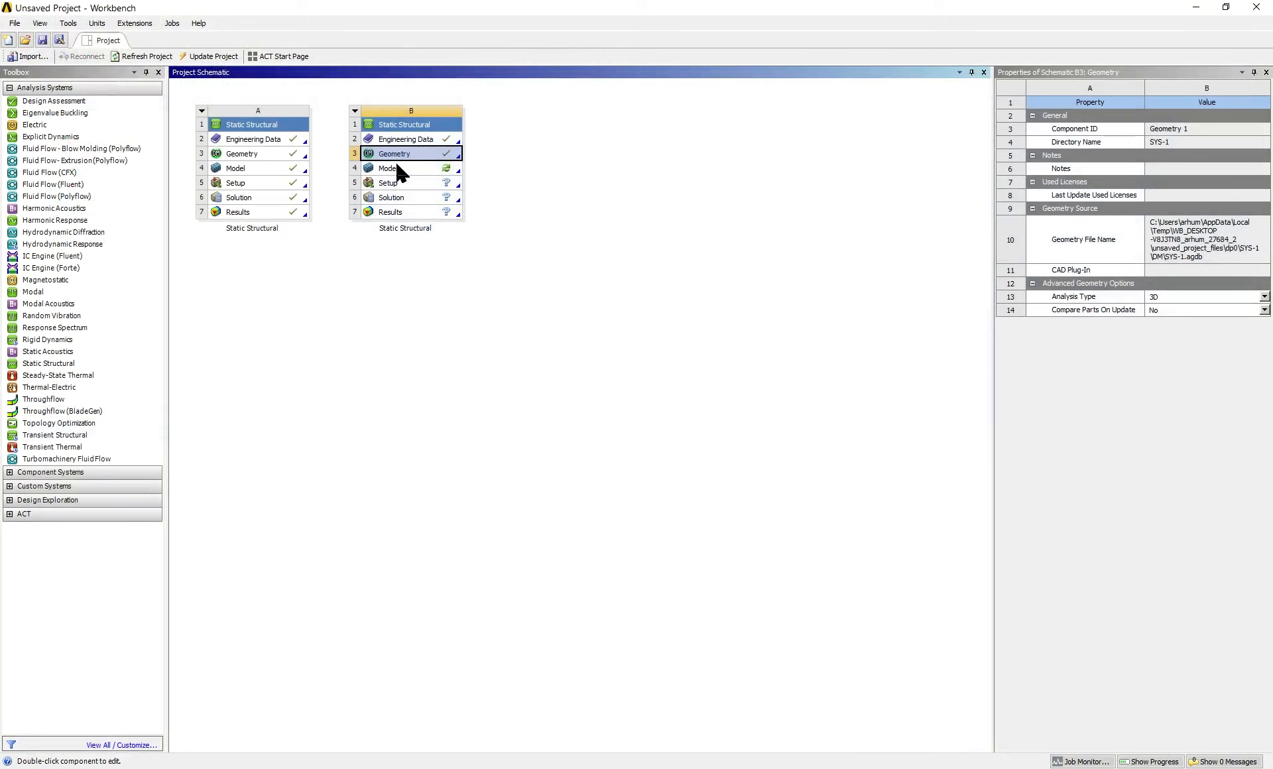
# Open the second Static Structural system's model in Mechanical and orient the beam for selection
pyautogui.click(397, 169)
pyautogui.doubleClick(435, 170)
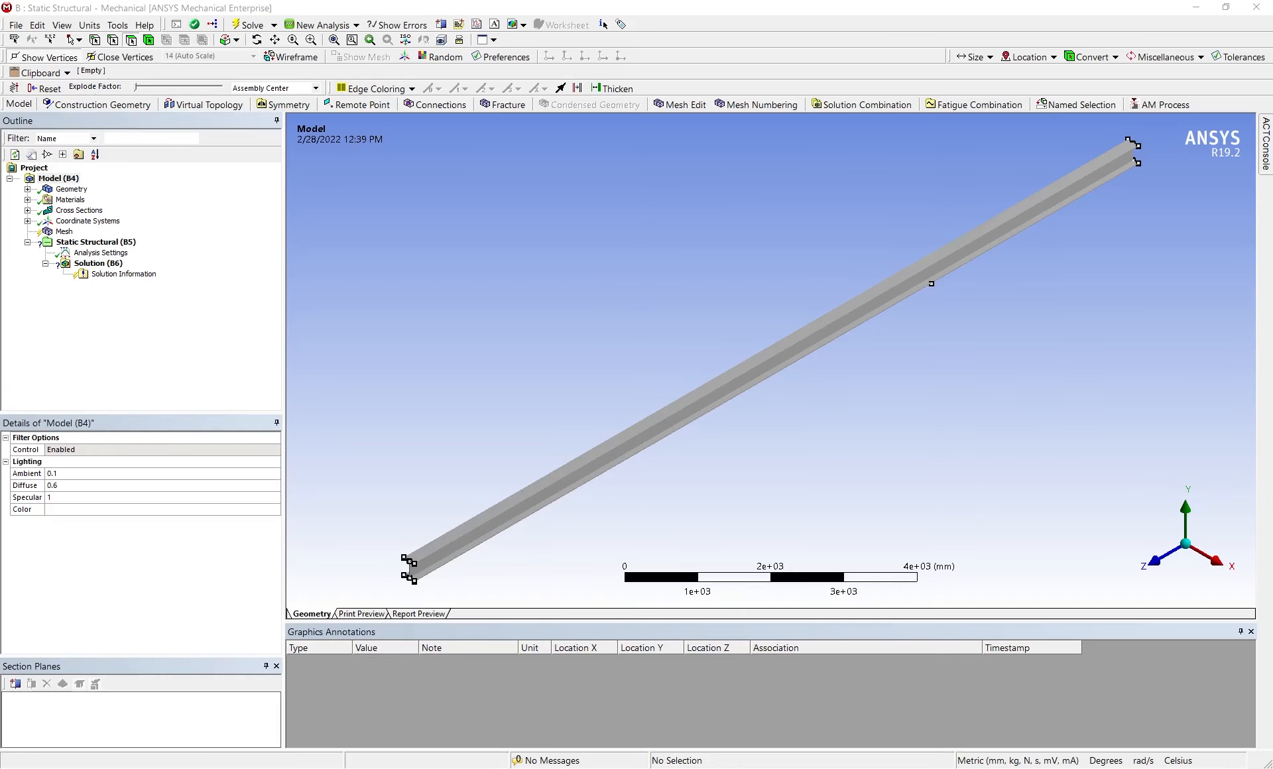
pyautogui.moveTo(880, 392); pyautogui.dragTo(954, 423, button='middle')
pyautogui.moveTo(724, 385)
pyautogui.mouseDown(button='middle')
pyautogui.moveTo(786, 364)
pyautogui.moveTo(716, 333)
pyautogui.moveTo(709, 367)
pyautogui.moveTo(732, 381)
pyautogui.mouseUp(button='middle')
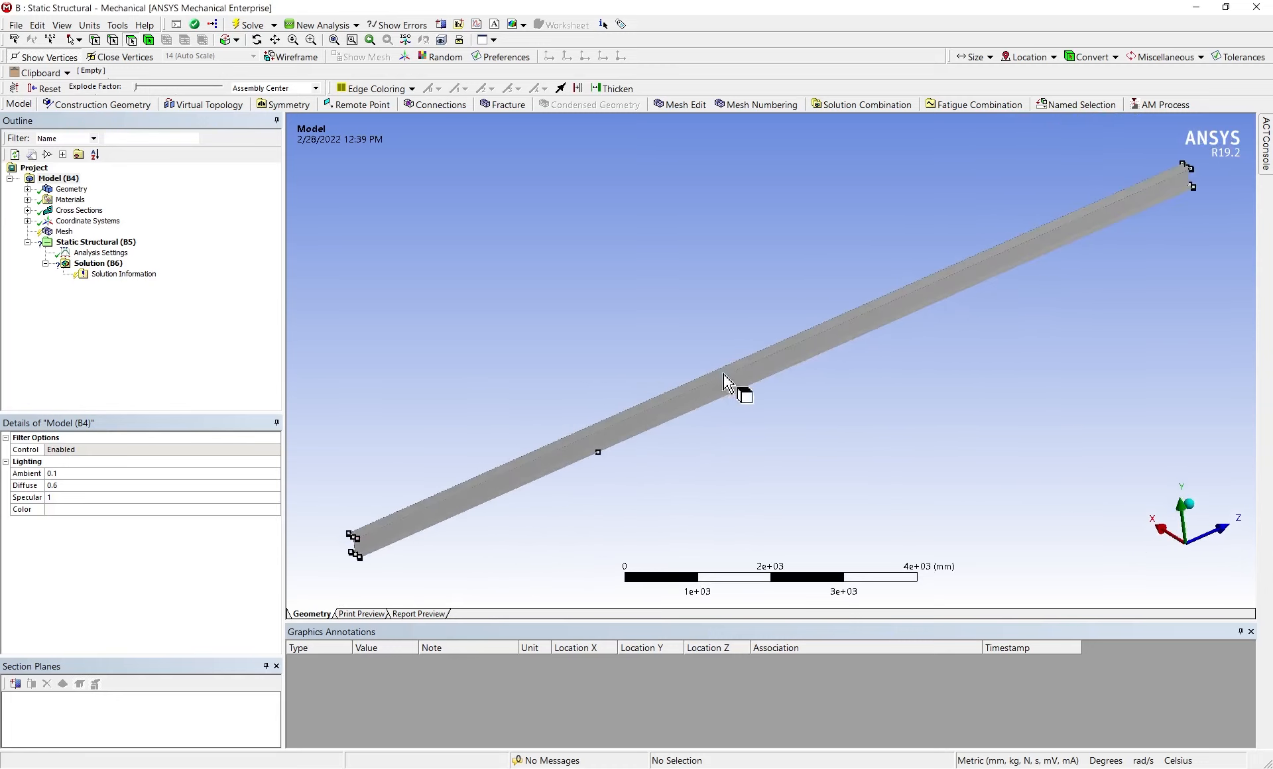
# Insert a mesh sizing control and scope it to the whole beam body
pyautogui.click(64, 231)
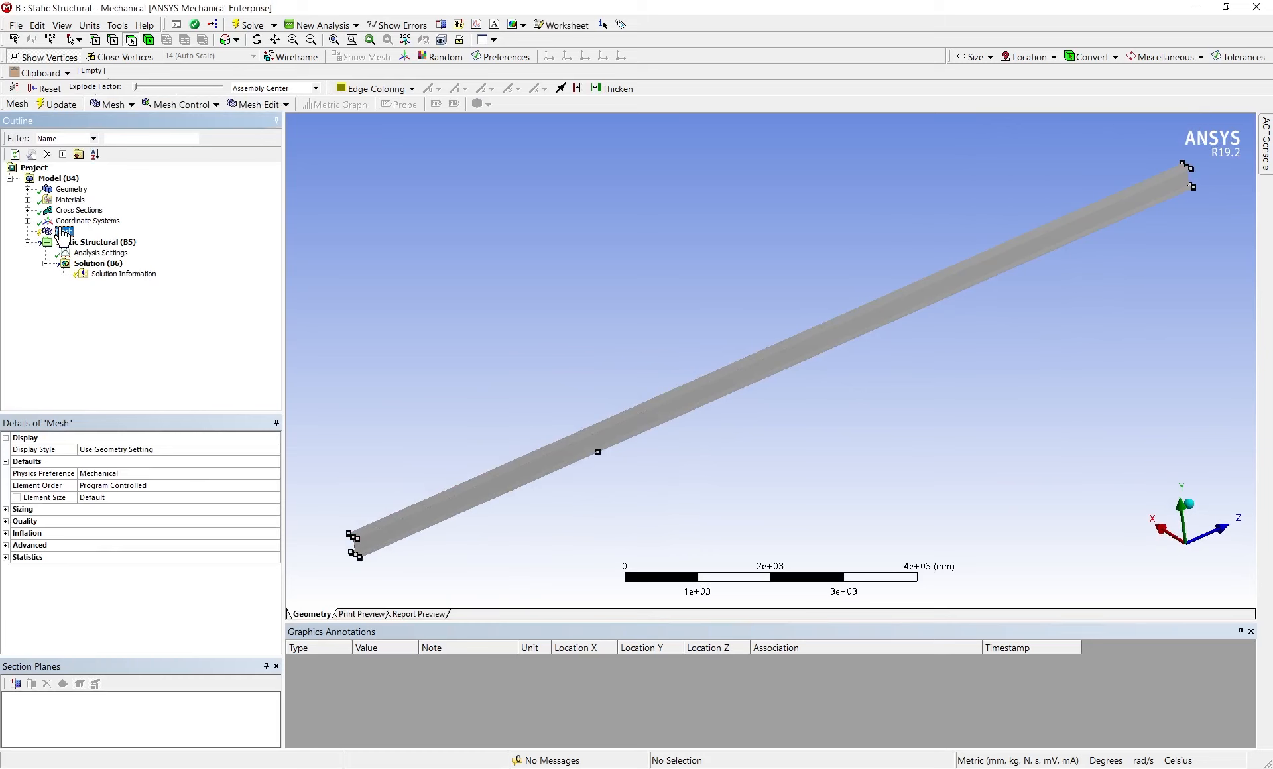
pyautogui.rightClick(64, 231)
pyautogui.moveTo(88, 237)
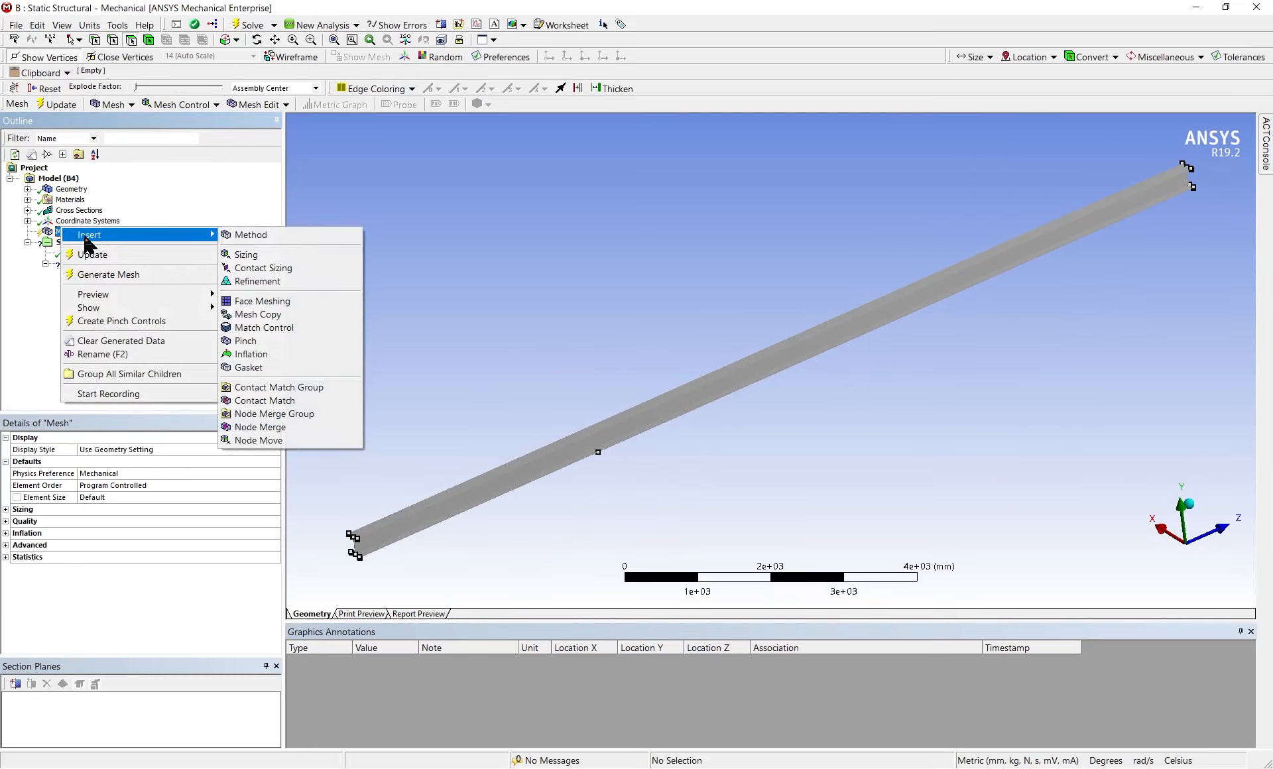
pyautogui.click(272, 256)
pyautogui.click(110, 462)
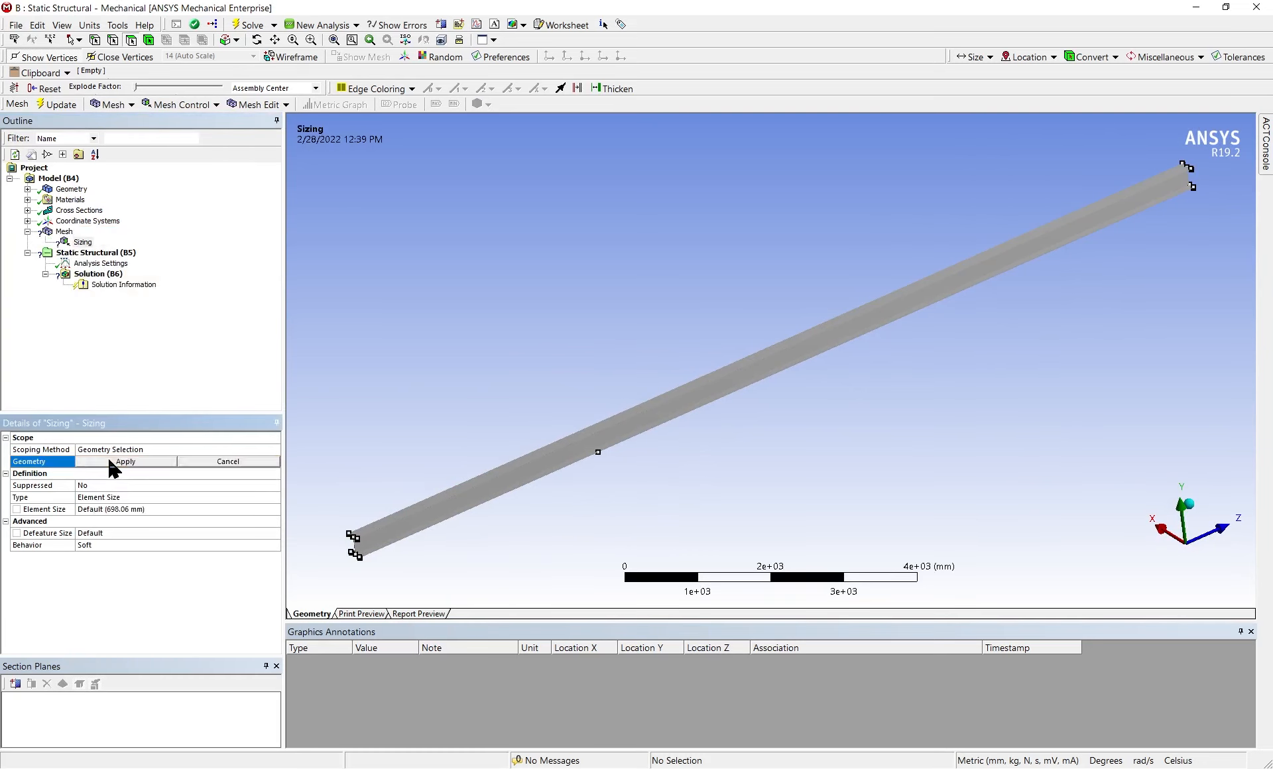
pyautogui.click(583, 451)
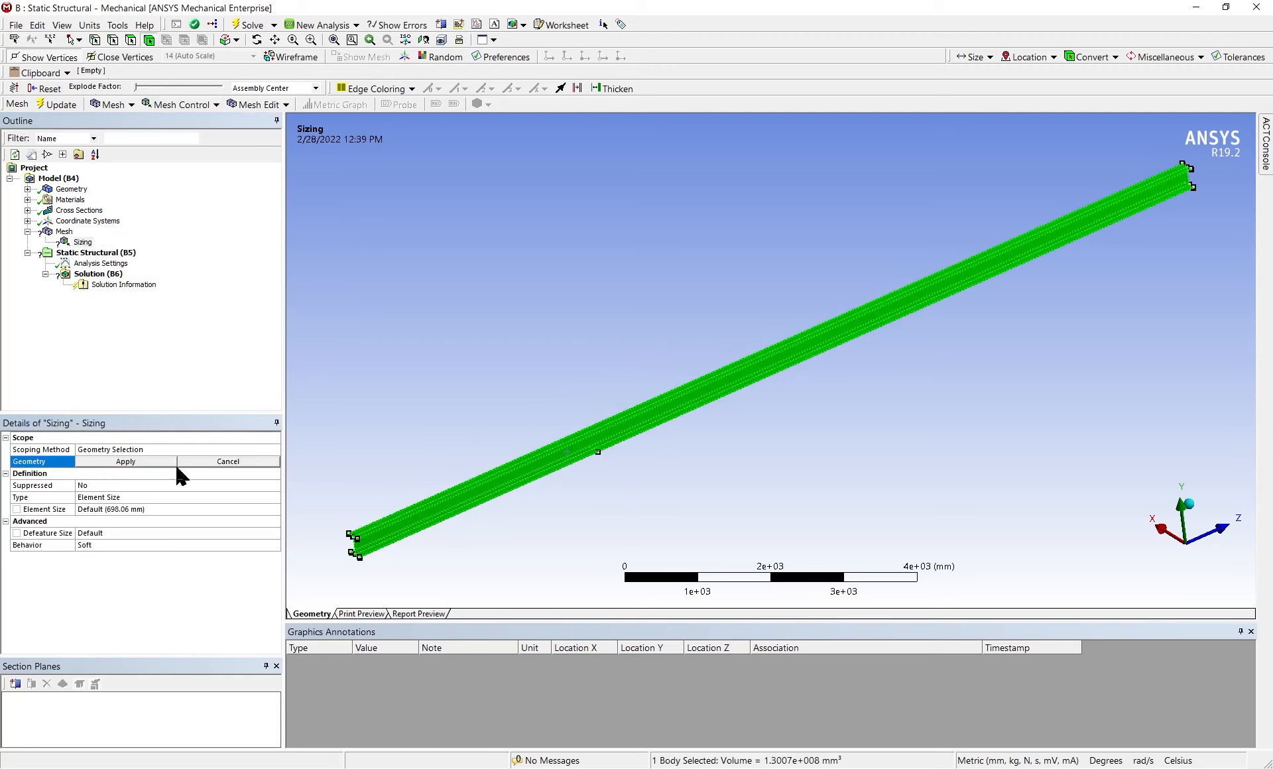
pyautogui.click(114, 453)
pyautogui.click(109, 463)
pyautogui.click(110, 462)
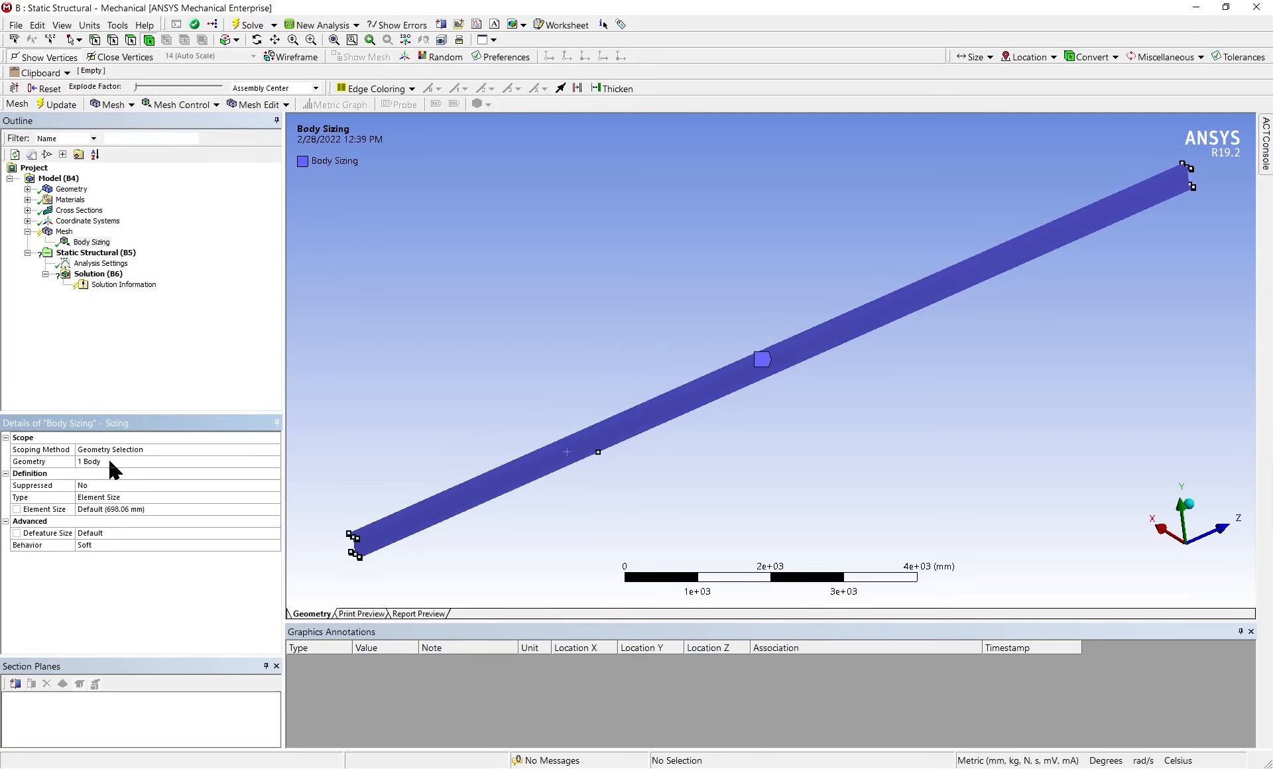
# Set the body sizing's element size to 50 mm and generate the beam's mesh
pyautogui.click(112, 509)
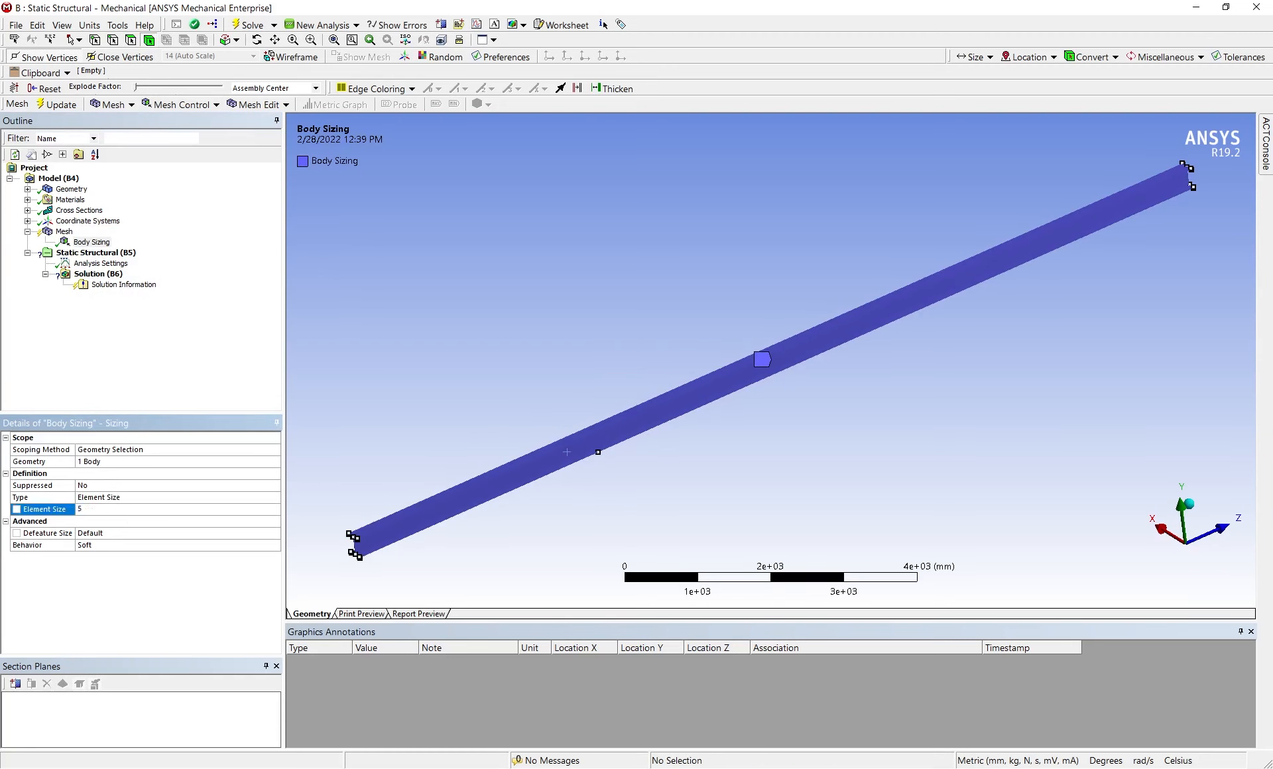
pyautogui.write('50')
pyautogui.press('Return')
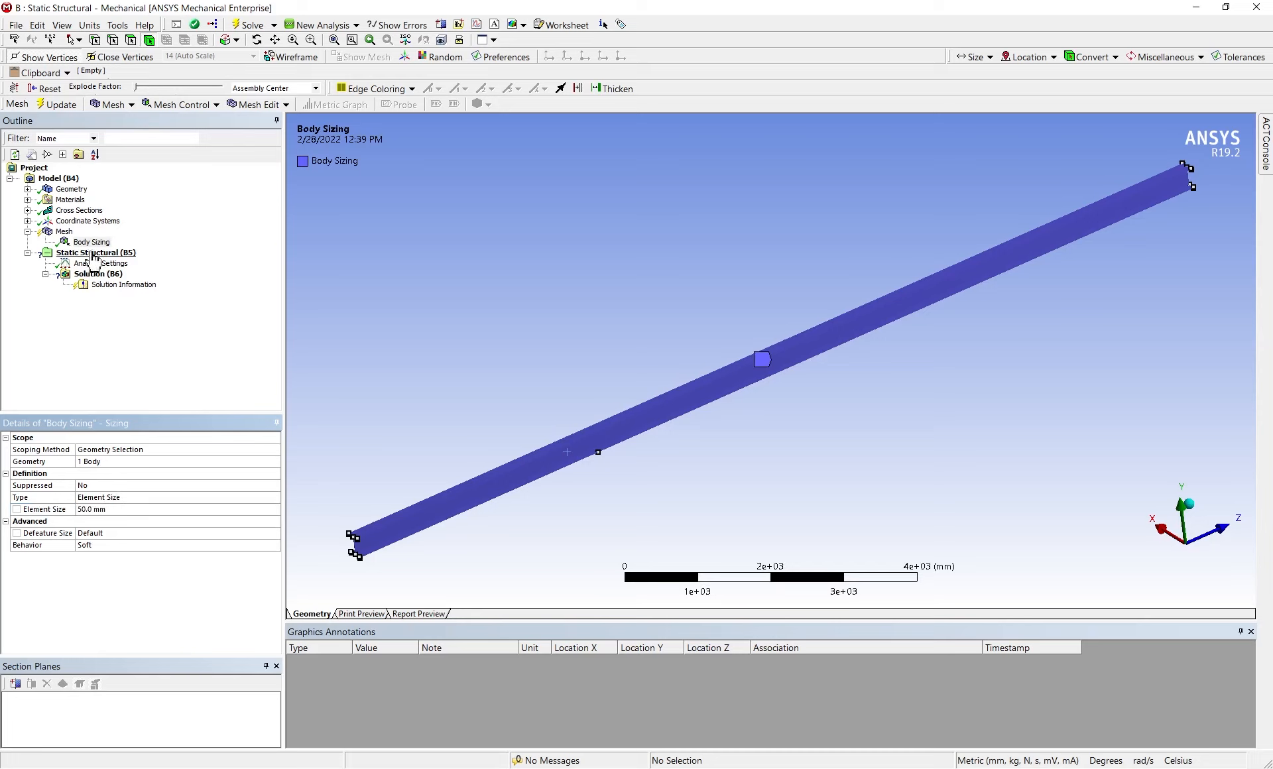
pyautogui.rightClick(58, 231)
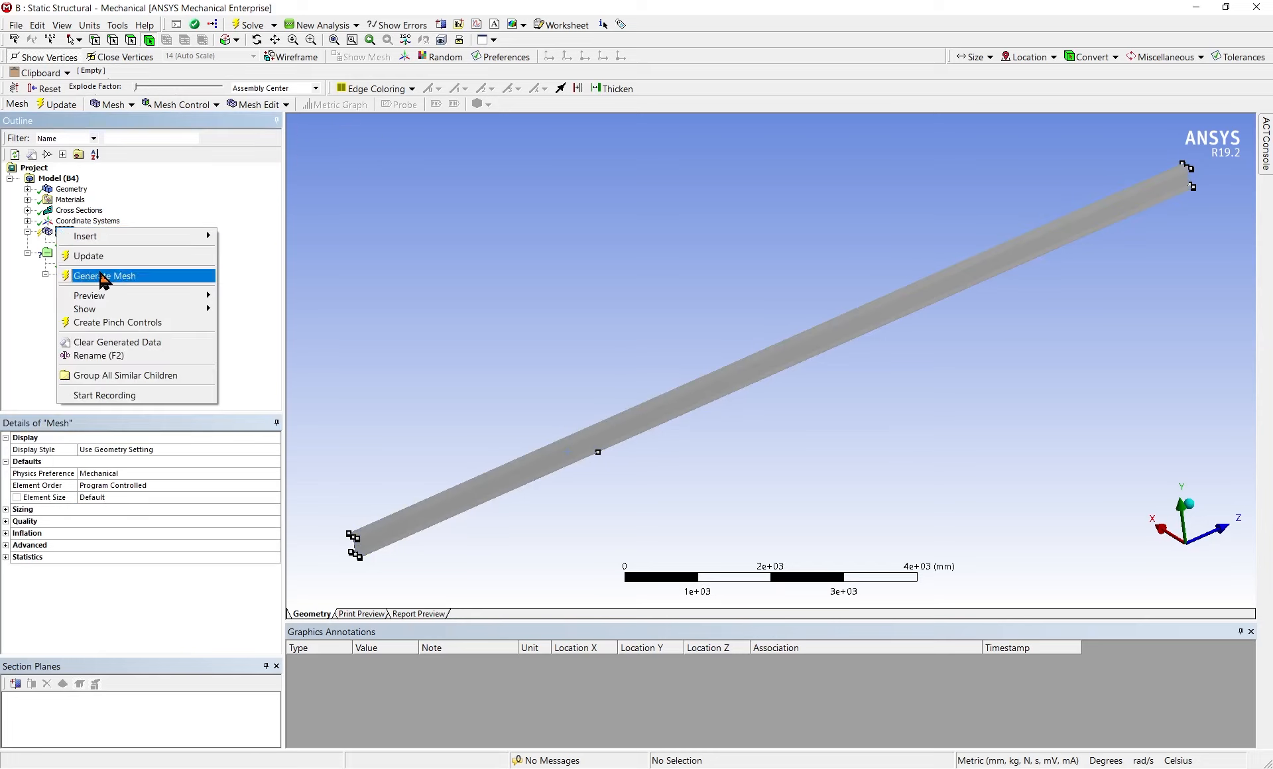
pyautogui.click(100, 258)
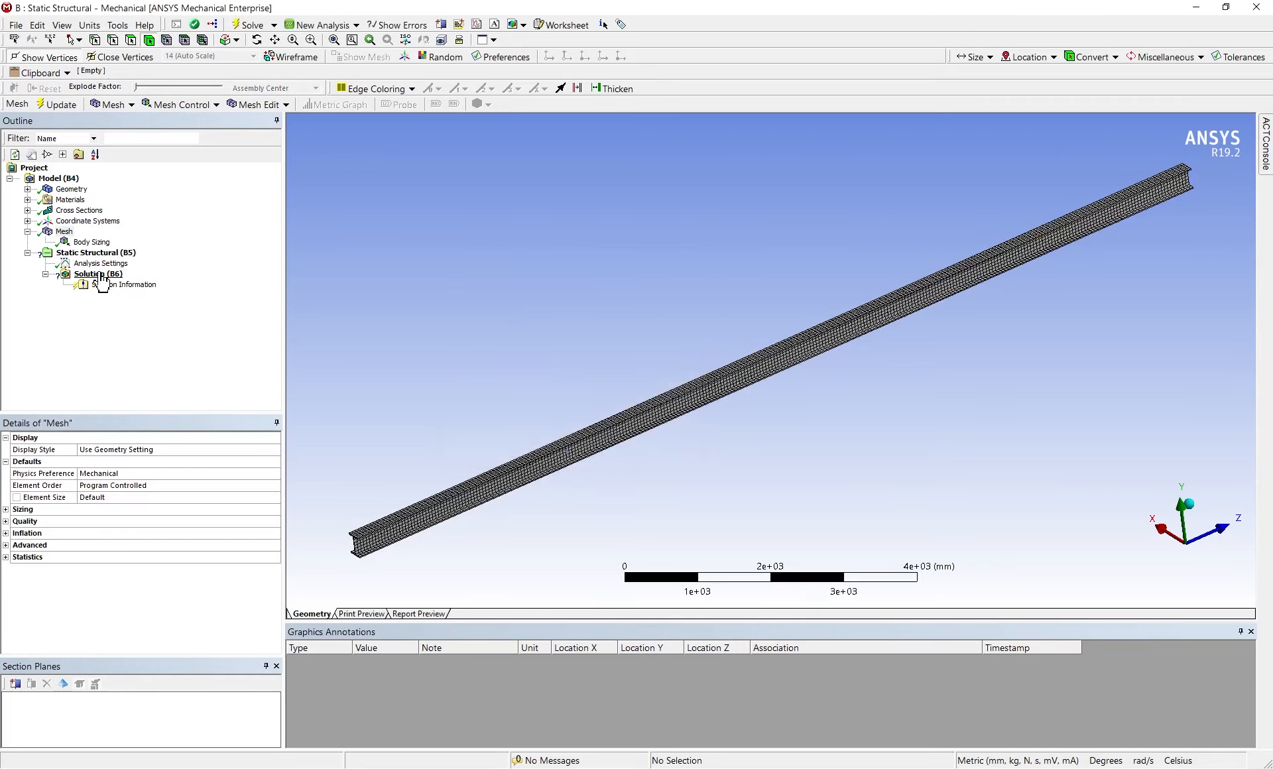
pyautogui.scroll(3, 514, 521)
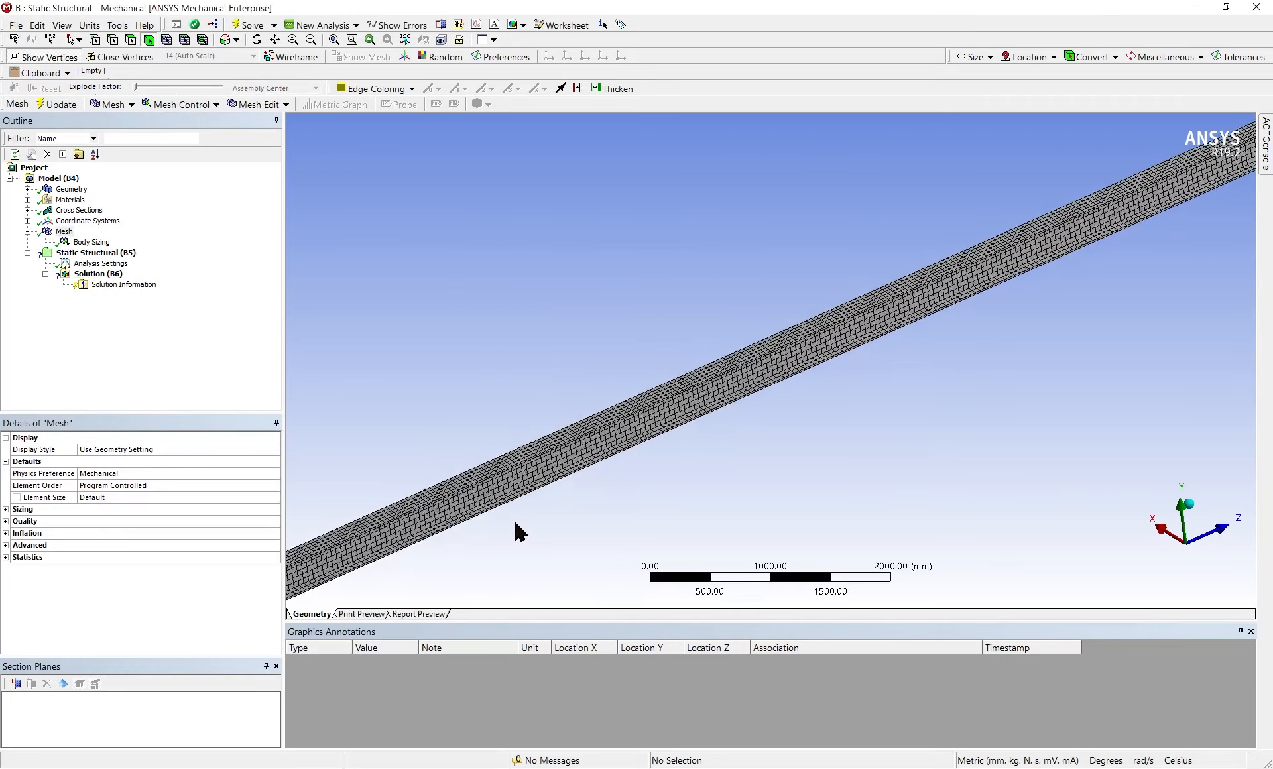
pyautogui.scroll(-4, 514, 519)
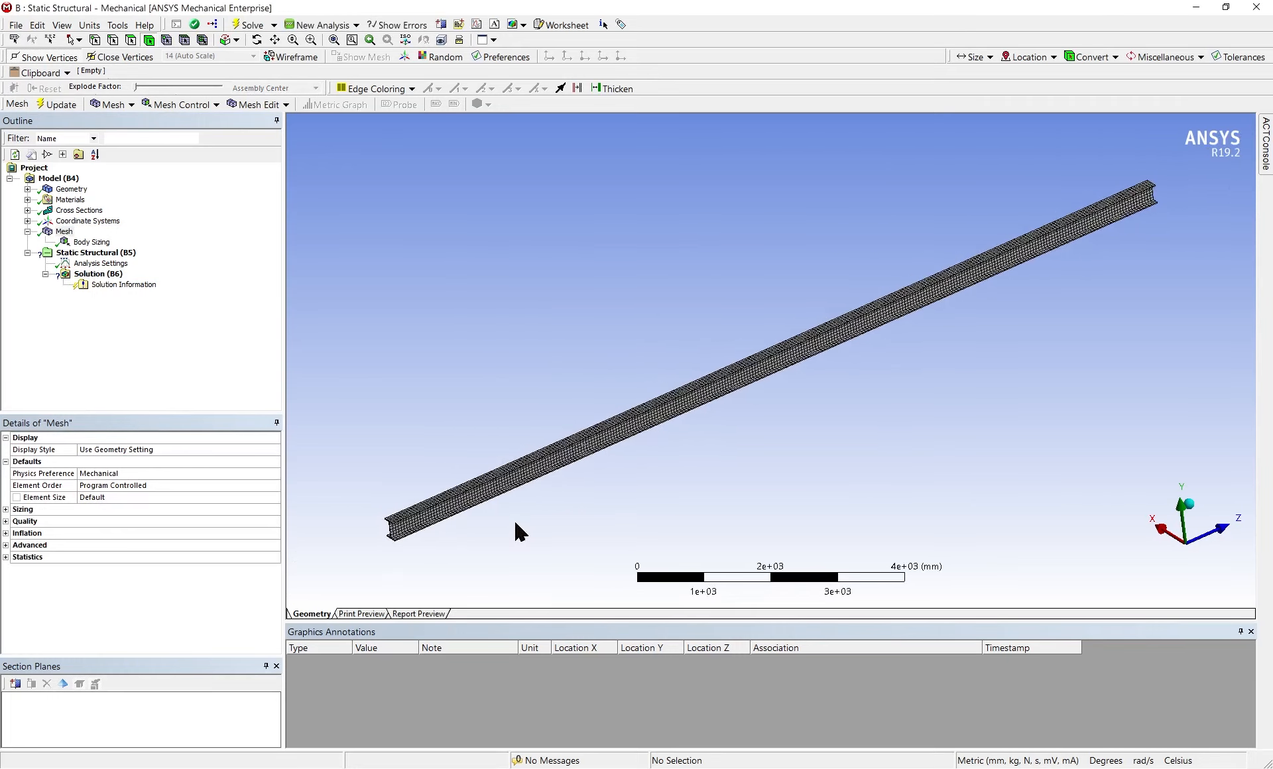
# Add a fixed support to the I-shaped end face at the beam's positive Z end
pyautogui.rightClick(118, 260)
pyautogui.moveTo(136, 263)
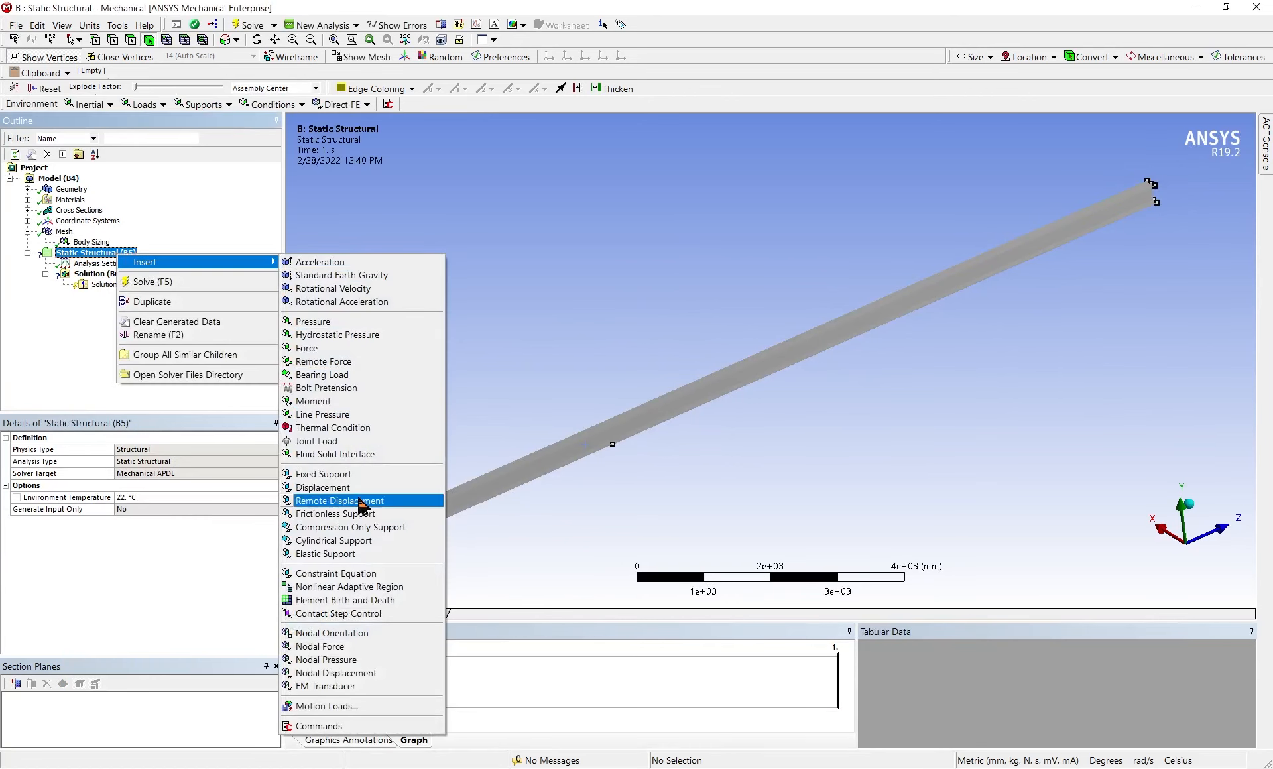
pyautogui.click(325, 474)
pyautogui.moveTo(991, 363); pyautogui.dragTo(673, 417, button='middle')
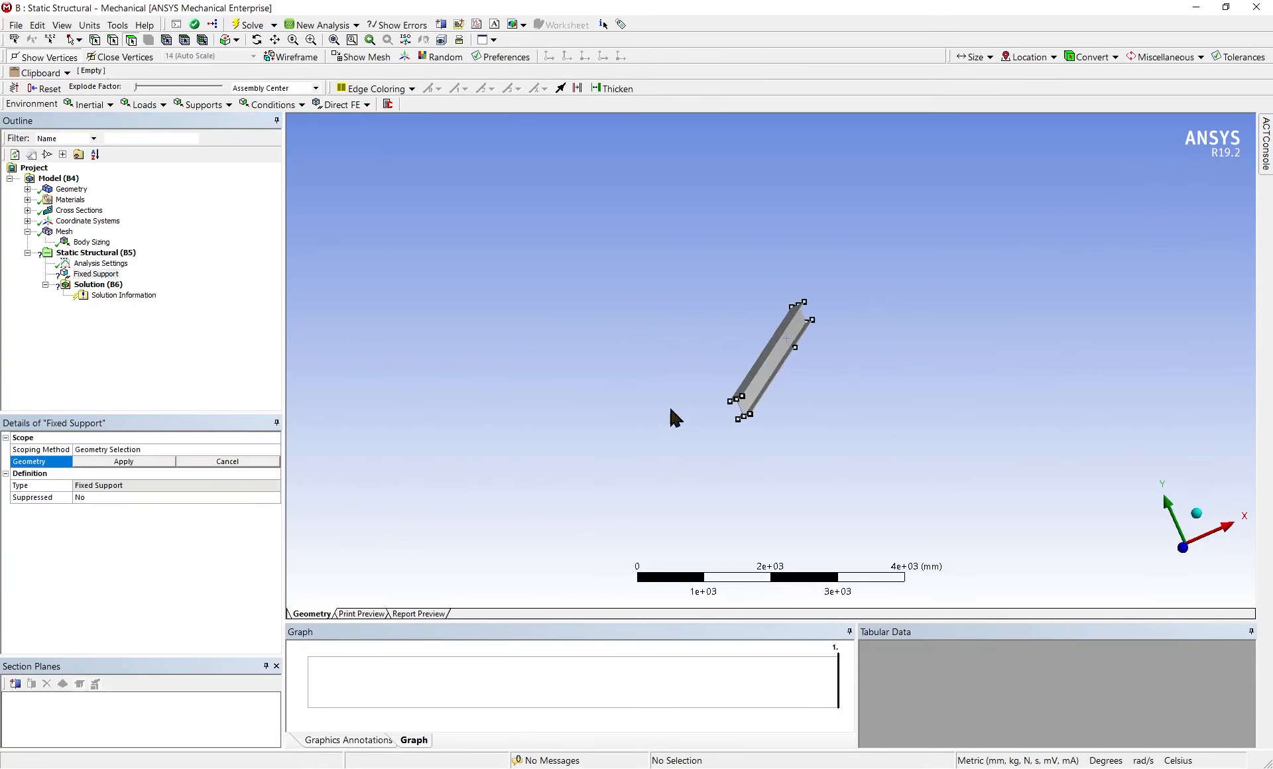
pyautogui.scroll(6, 707, 434)
pyautogui.moveTo(697, 480); pyautogui.dragTo(706, 459, button='middle')
pyautogui.scroll(4, 694, 451)
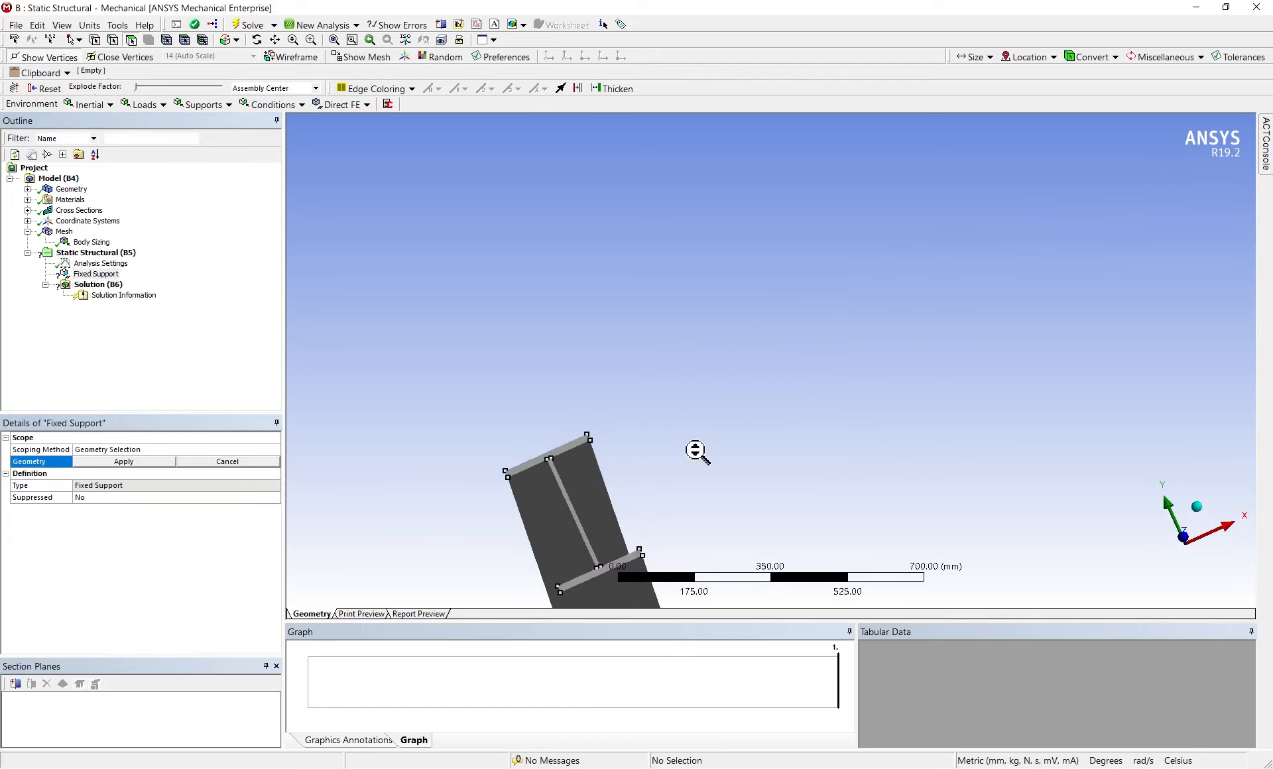
pyautogui.scroll(1, 695, 450)
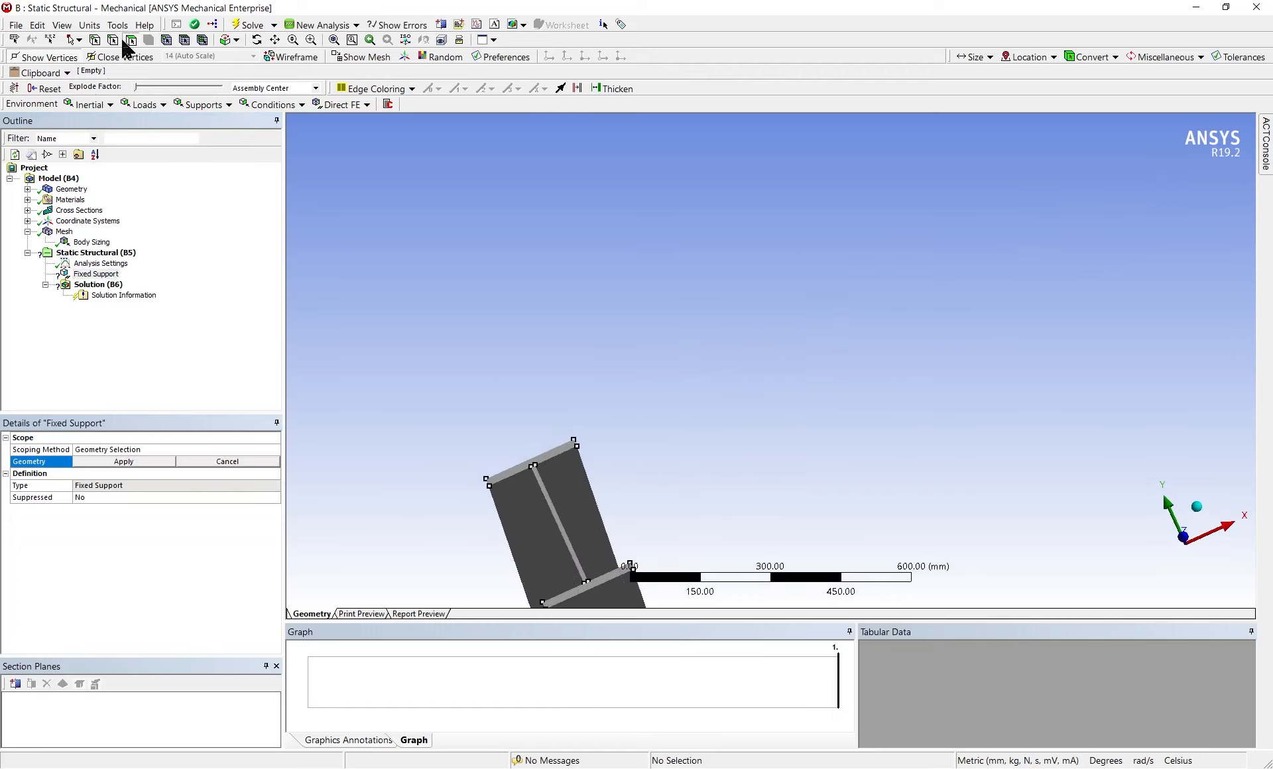
pyautogui.click(534, 471)
pyautogui.click(84, 462)
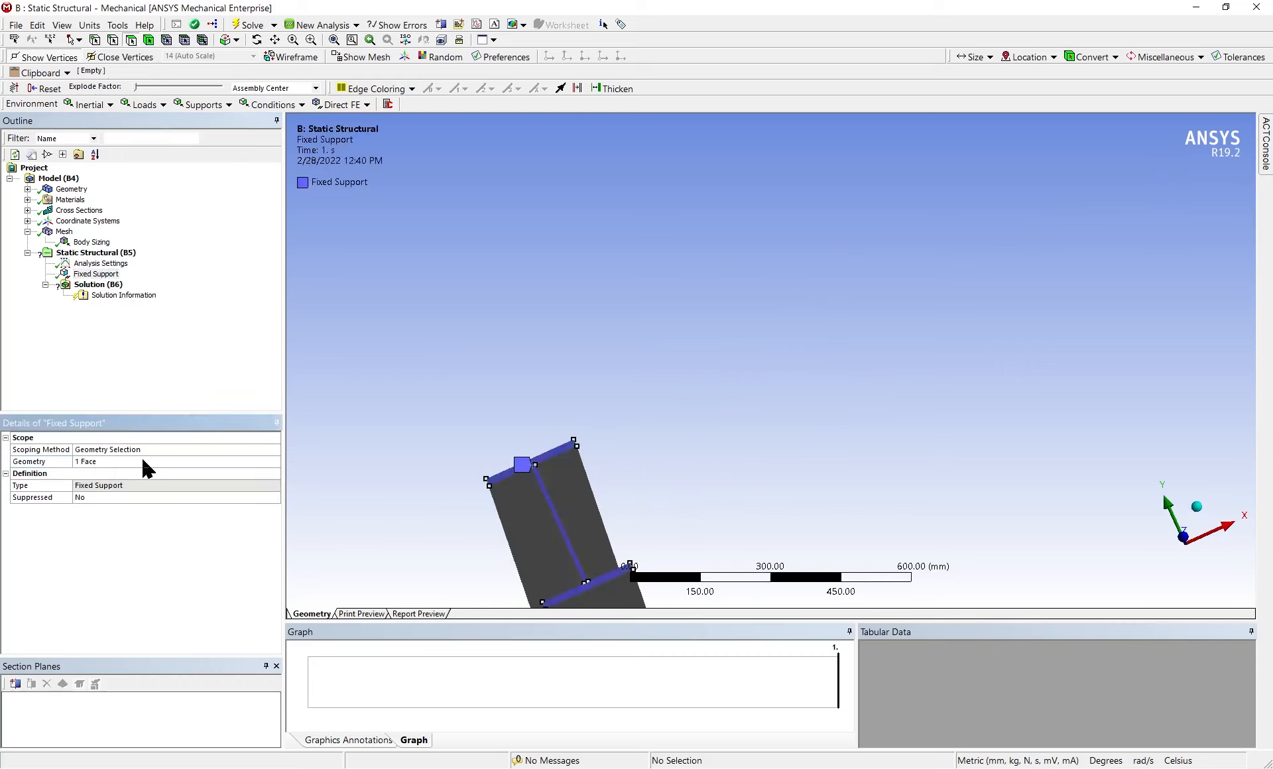
# Add a 25 N/mm line pressure to the 14 m edge running along the middle of the beam's top flange
pyautogui.rightClick(96, 252)
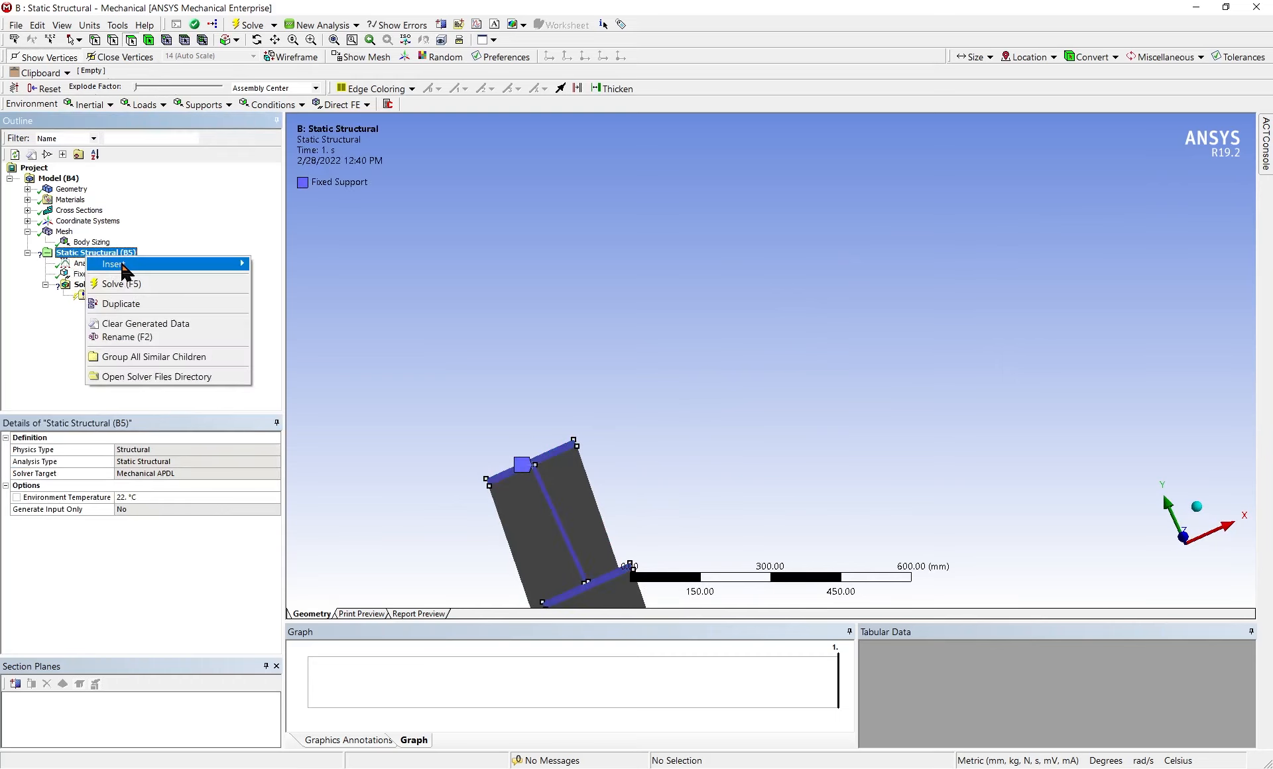
pyautogui.moveTo(126, 265)
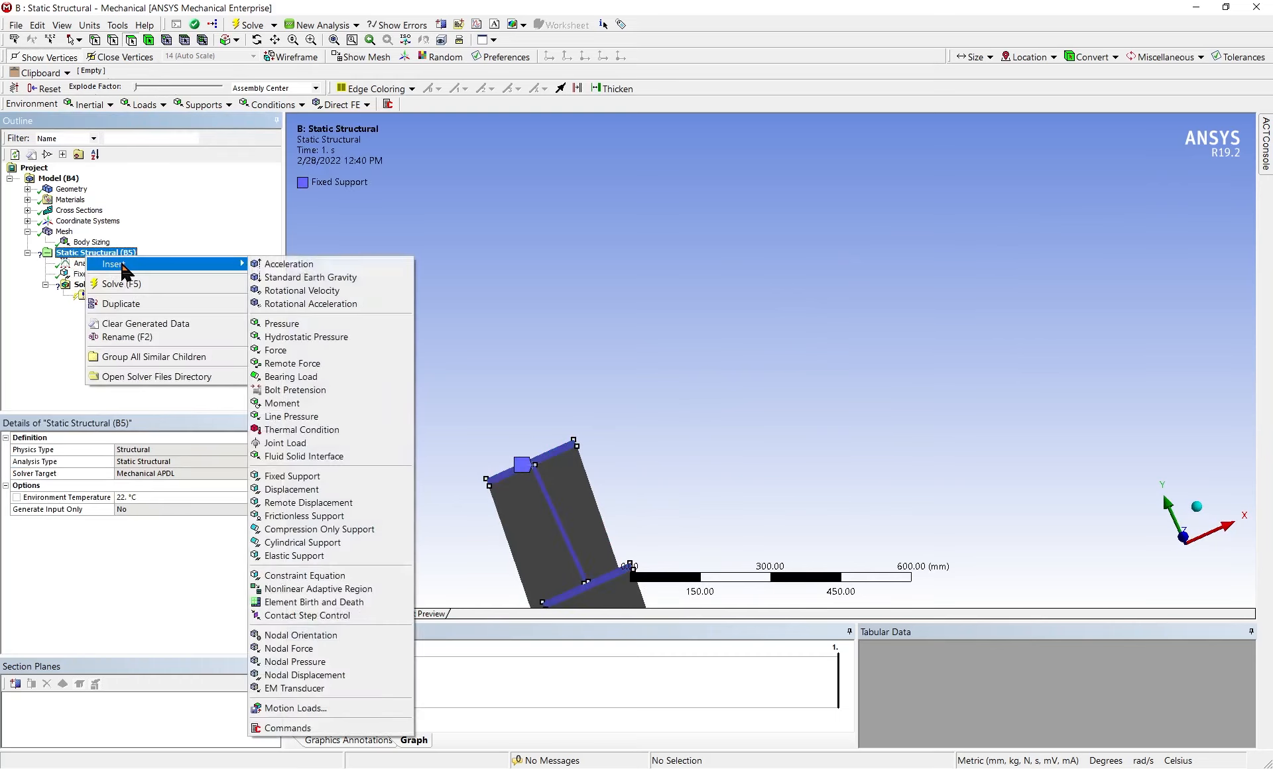
pyautogui.click(324, 417)
pyautogui.moveTo(538, 443); pyautogui.dragTo(943, 402, button='middle')
pyautogui.scroll(-6, 941, 401)
pyautogui.moveTo(721, 448); pyautogui.dragTo(752, 472, button='middle')
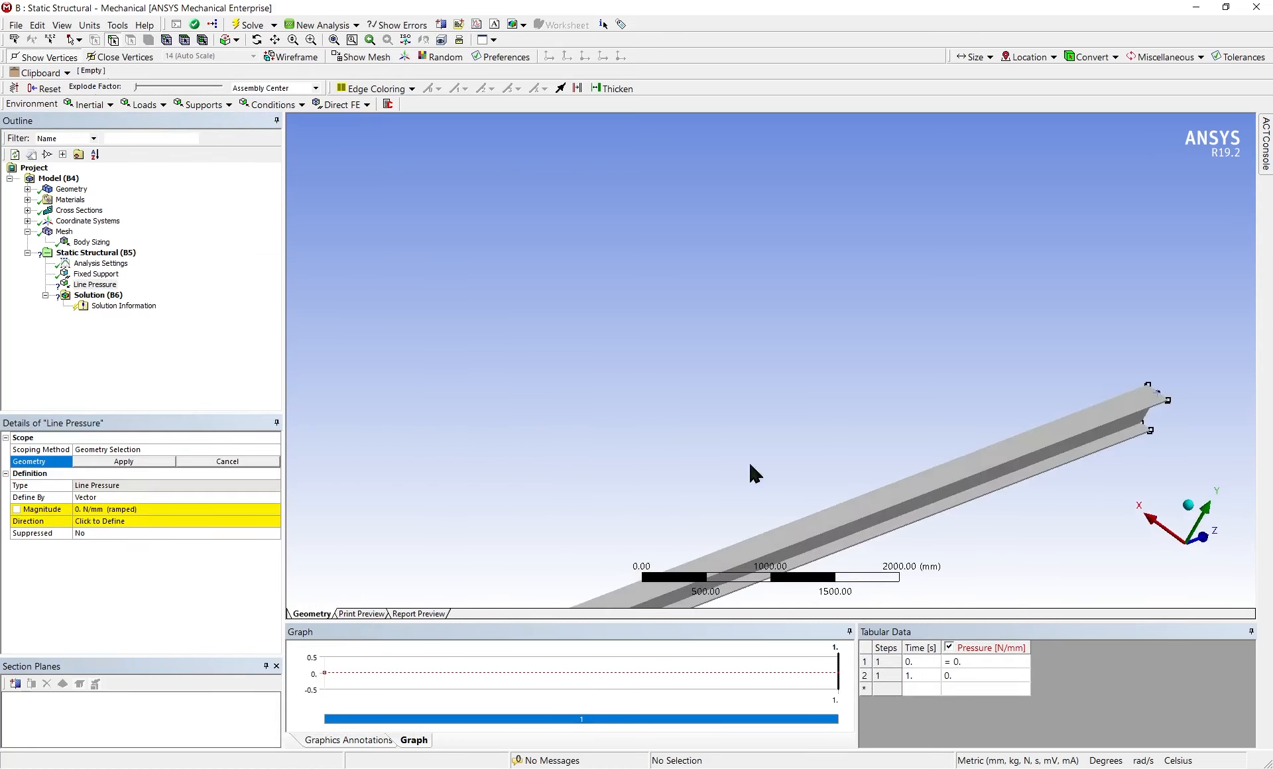
pyautogui.click(859, 516)
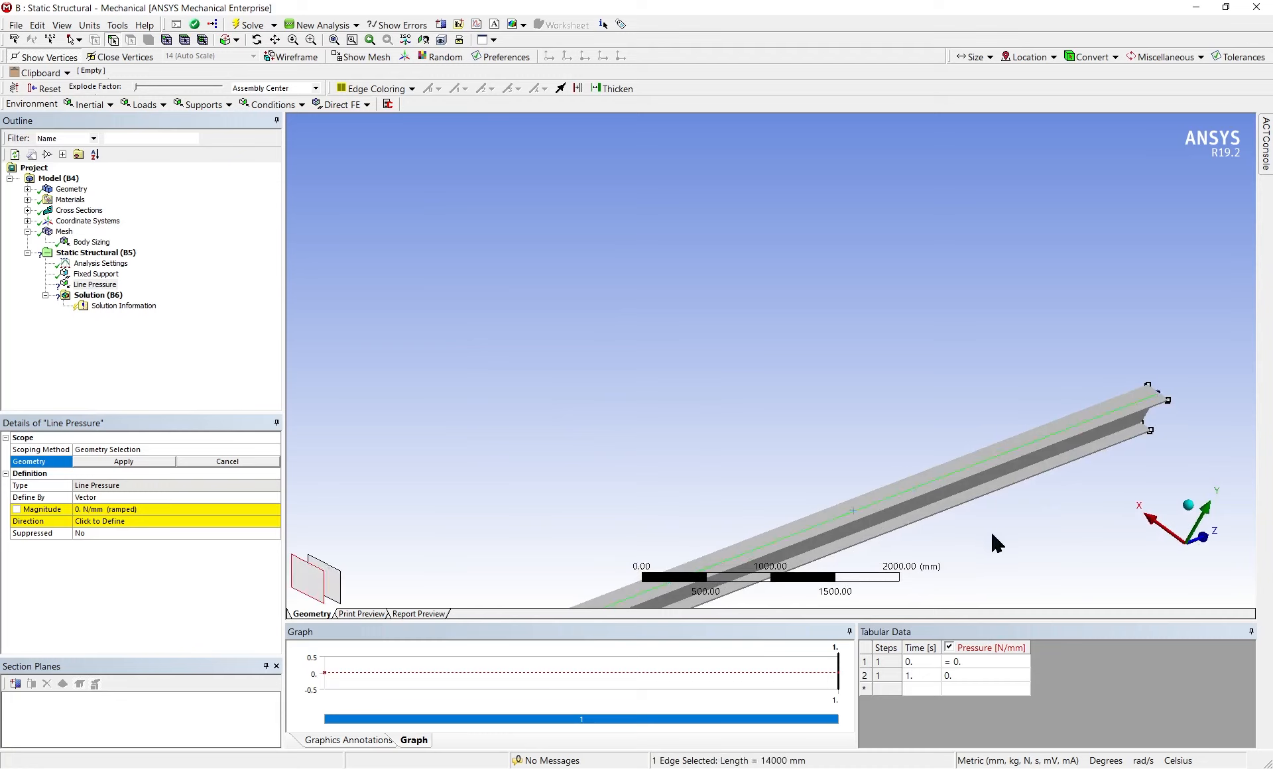
pyautogui.click(79, 510)
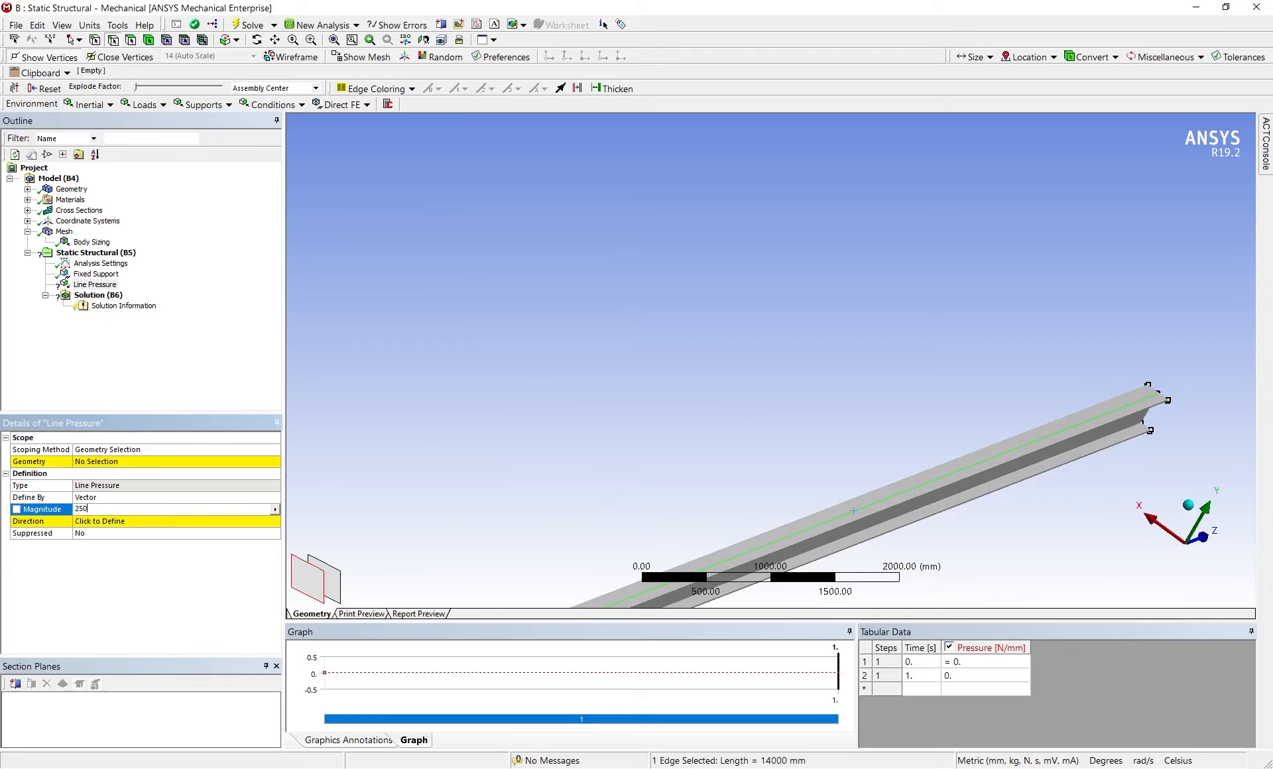
pyautogui.write('25')
pyautogui.press('Return')
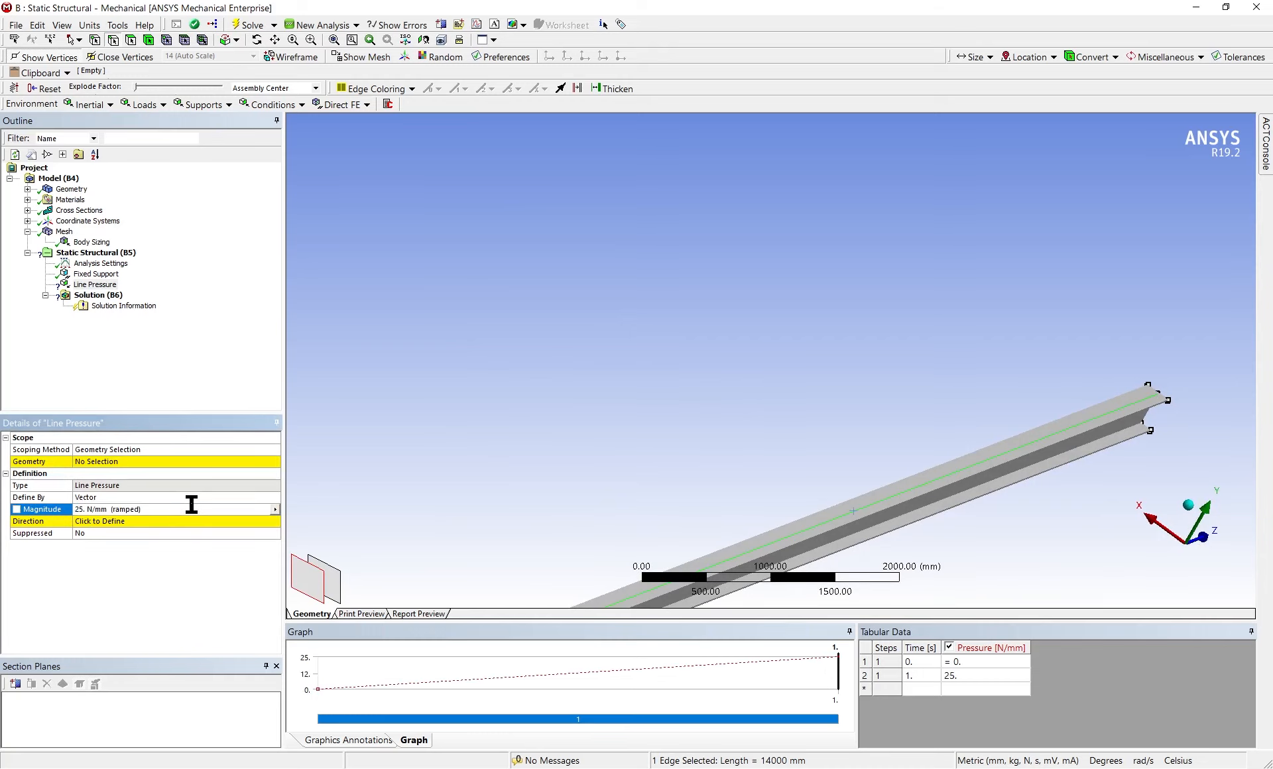
pyautogui.click(192, 462)
pyautogui.click(143, 463)
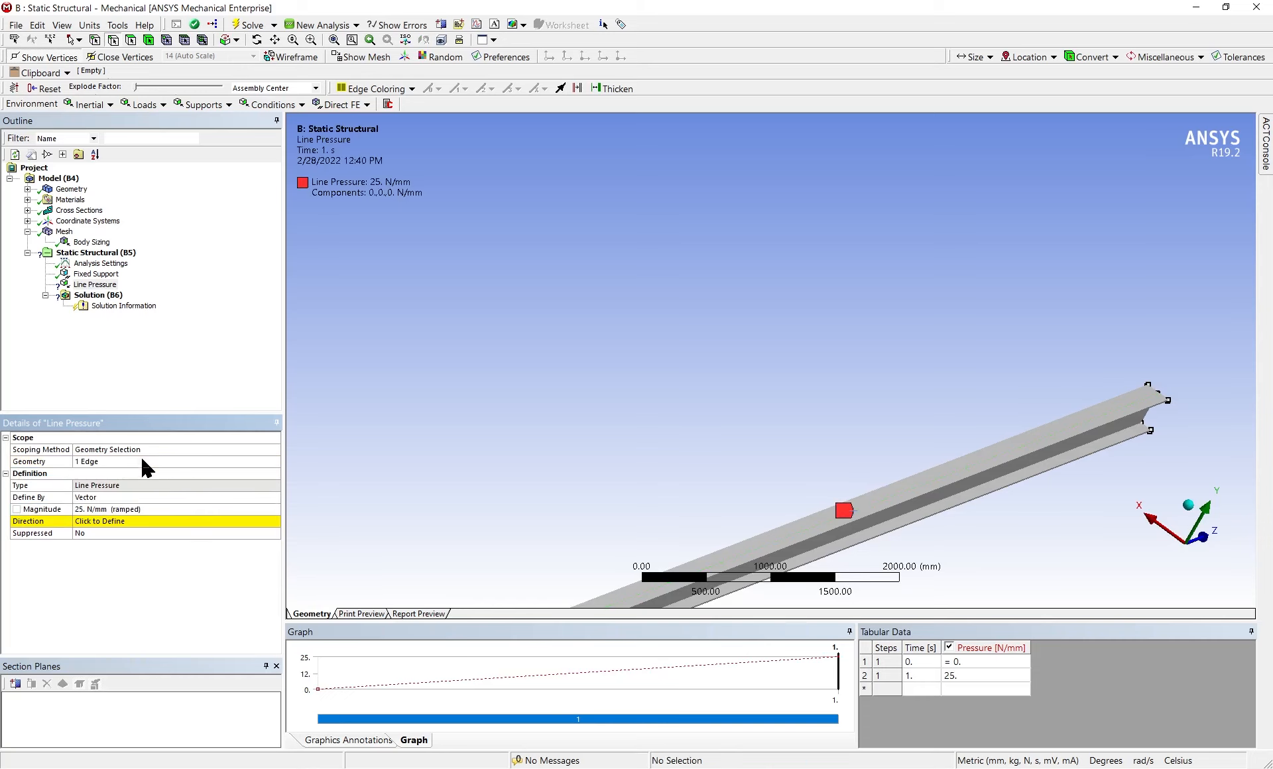
# Define the line pressure's direction as downward, parallel to the vertical edge of the web at the beam's end
pyautogui.click(218, 521)
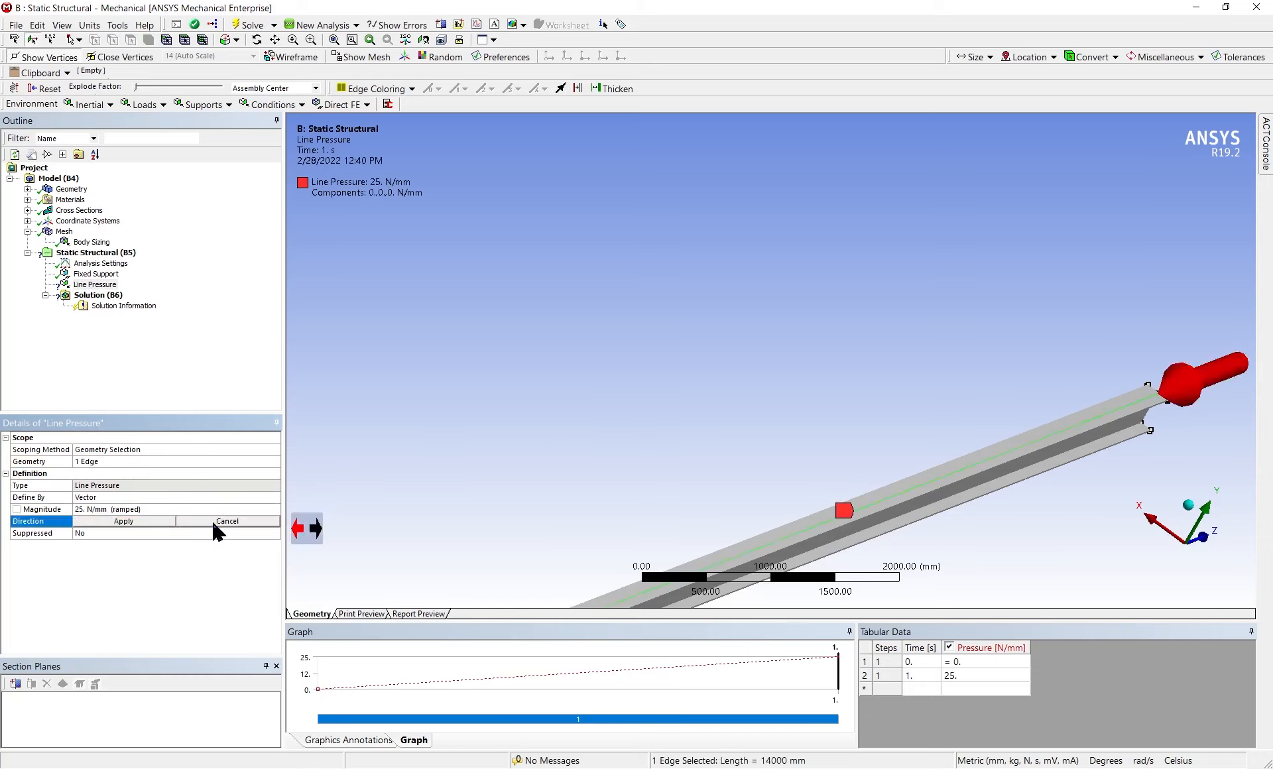
pyautogui.scroll(-5, 574, 515)
pyautogui.click(626, 502)
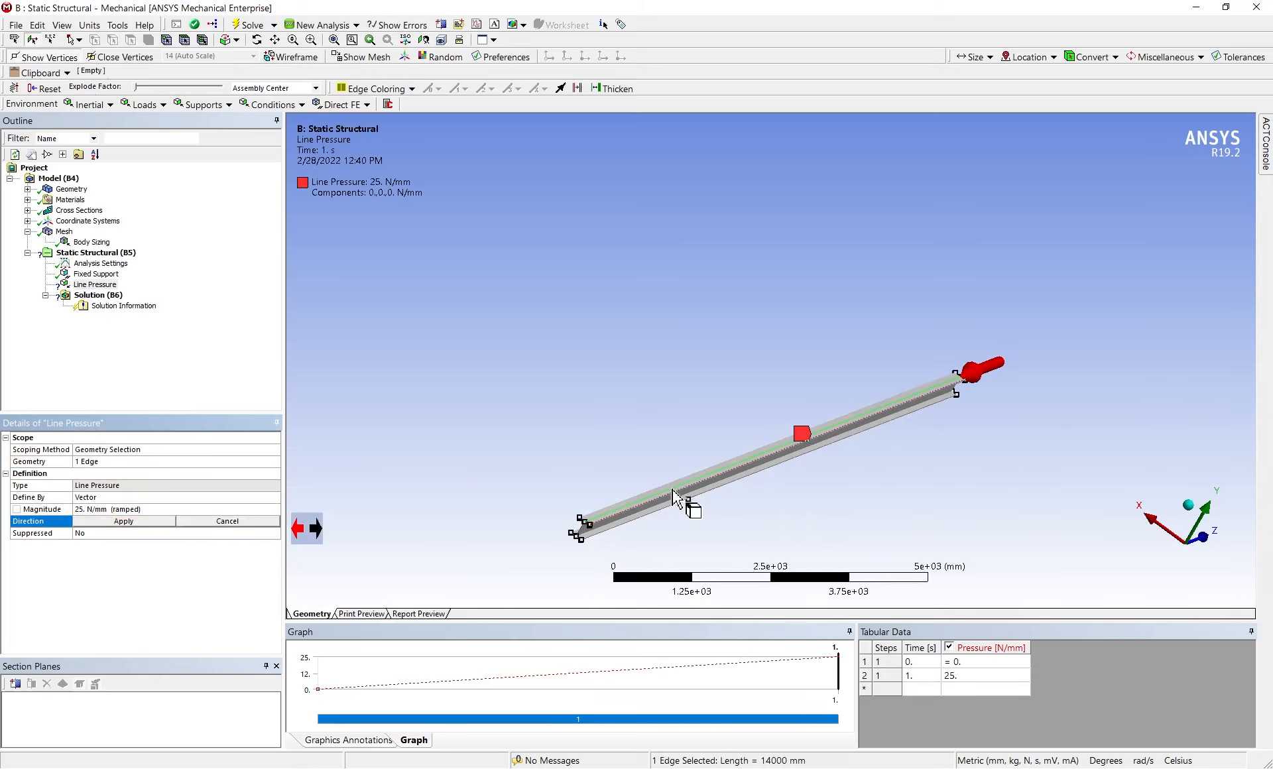
pyautogui.scroll(5, 617, 432)
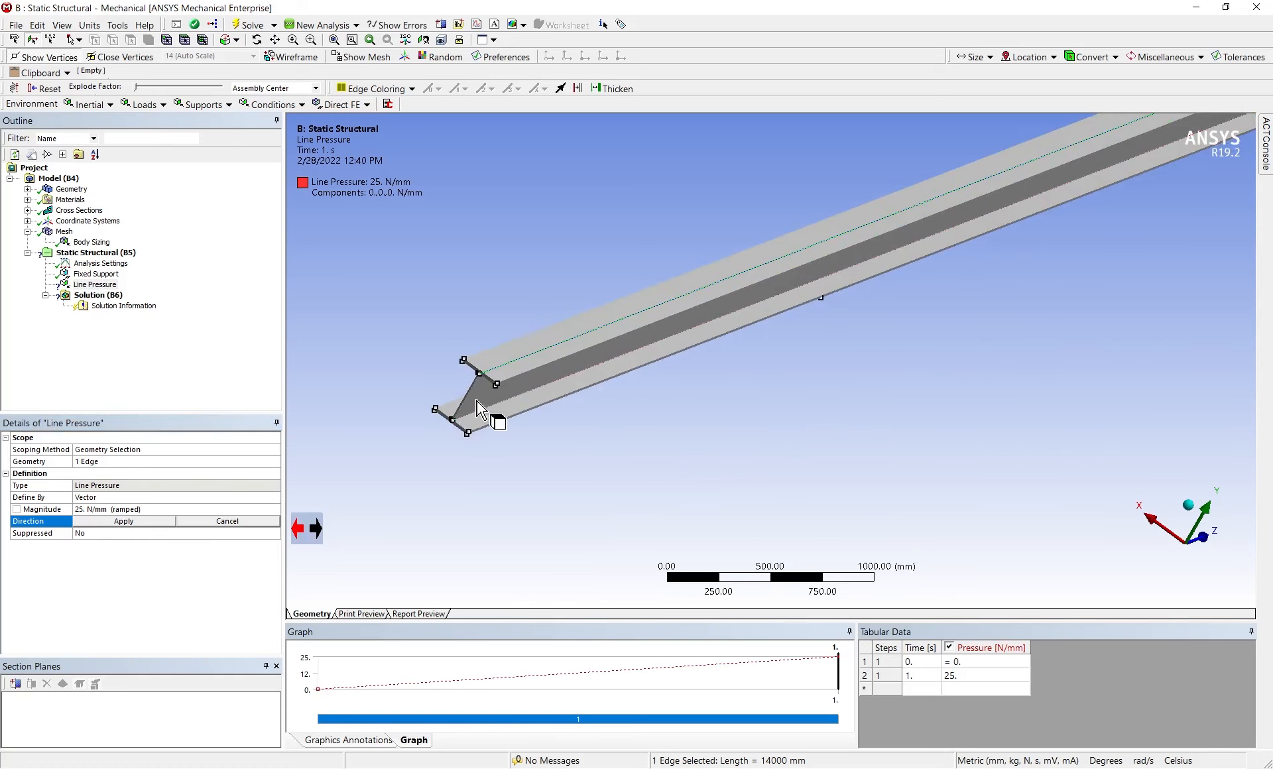
pyautogui.click(466, 398)
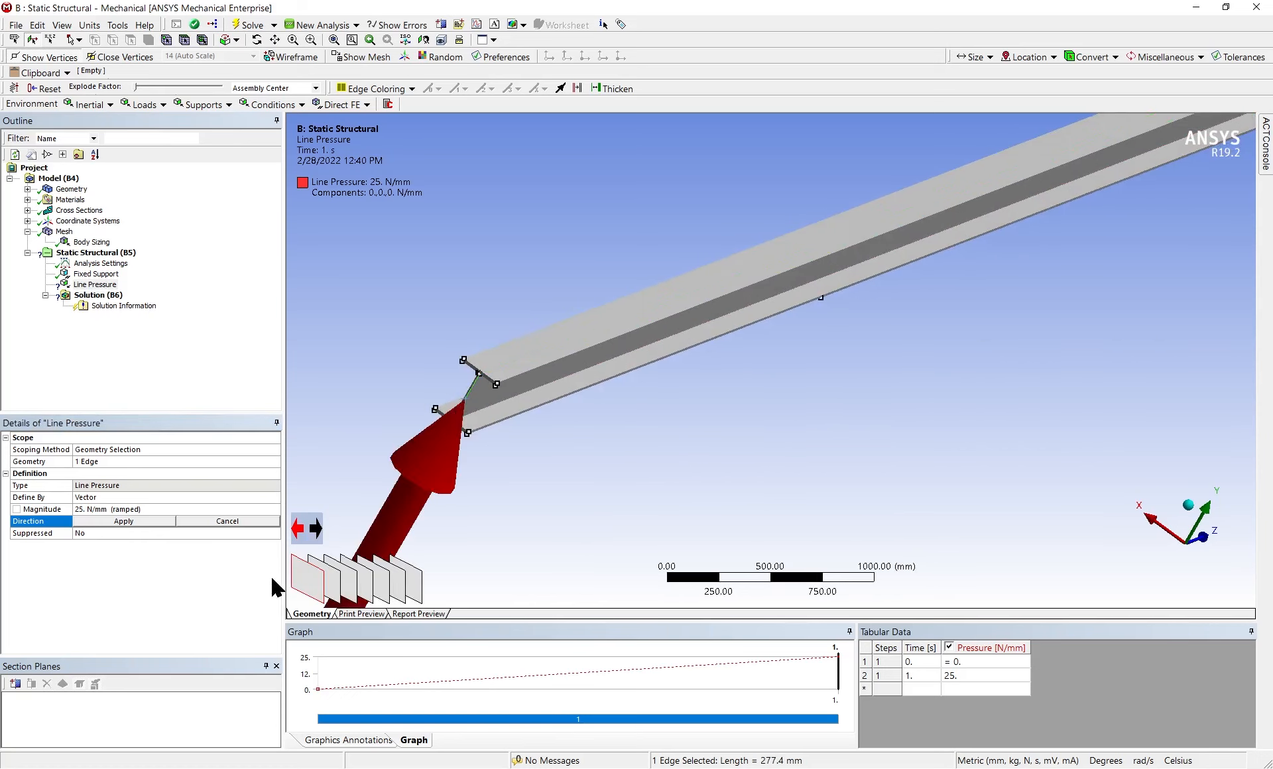
pyautogui.click(316, 539)
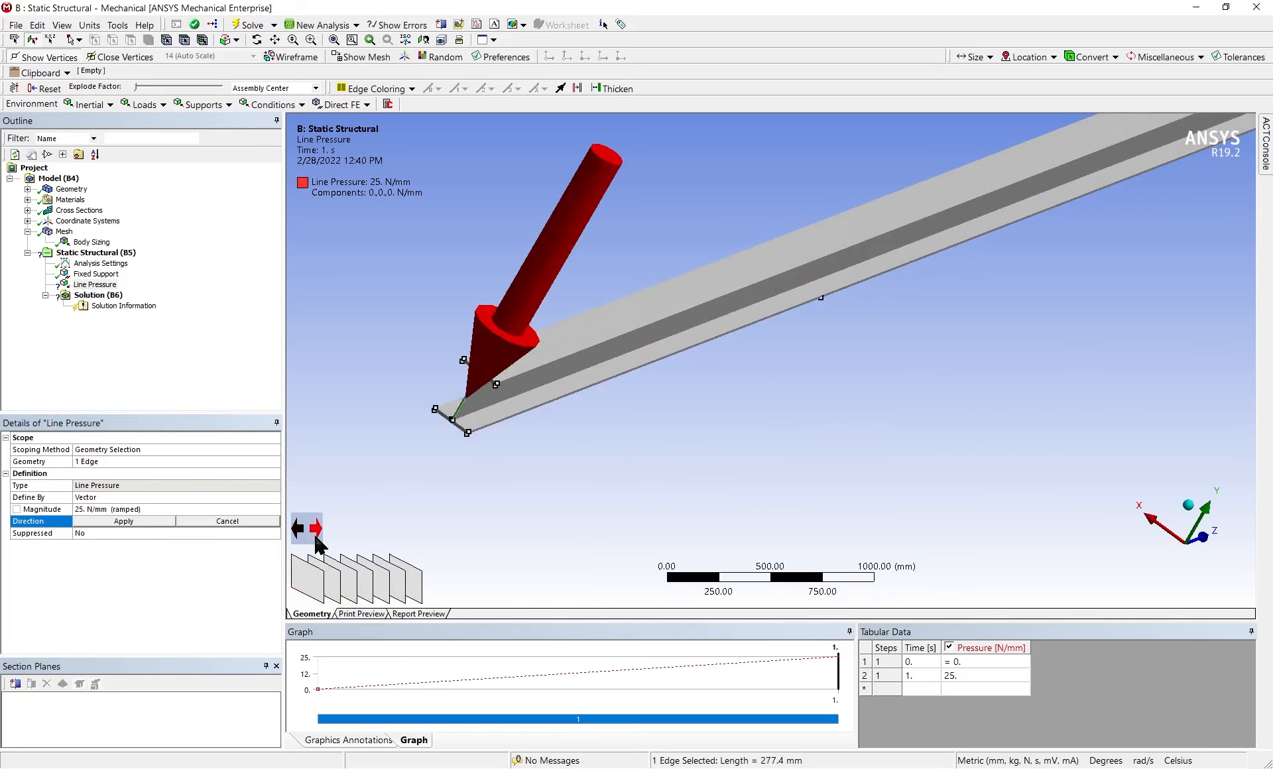
pyautogui.click(107, 524)
pyautogui.scroll(-4, 725, 402)
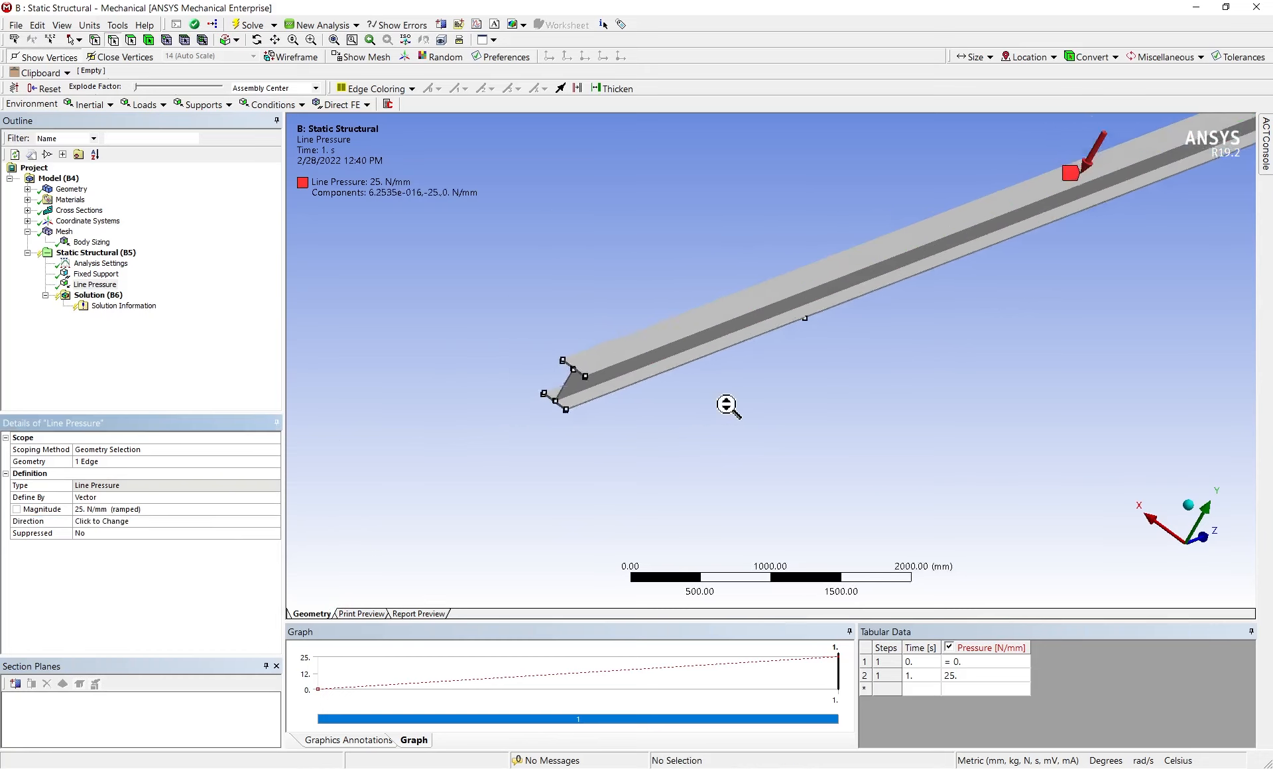
# Insert a displacement support and select the short split edge across the underside of the beam's bottom flange
pyautogui.rightClick(114, 252)
pyautogui.moveTo(193, 259)
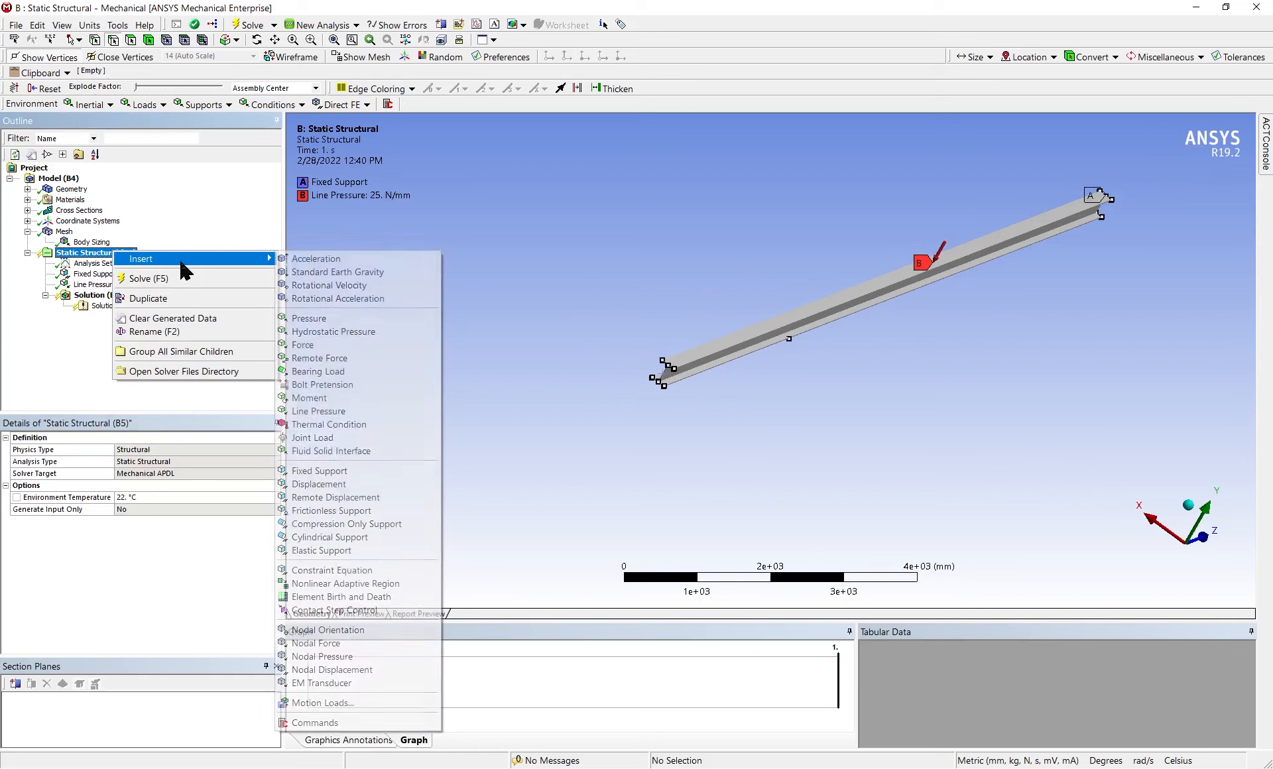
pyautogui.click(324, 484)
pyautogui.moveTo(822, 392); pyautogui.dragTo(685, 347, button='middle')
pyautogui.scroll(3, 702, 348)
pyautogui.scroll(1, 701, 348)
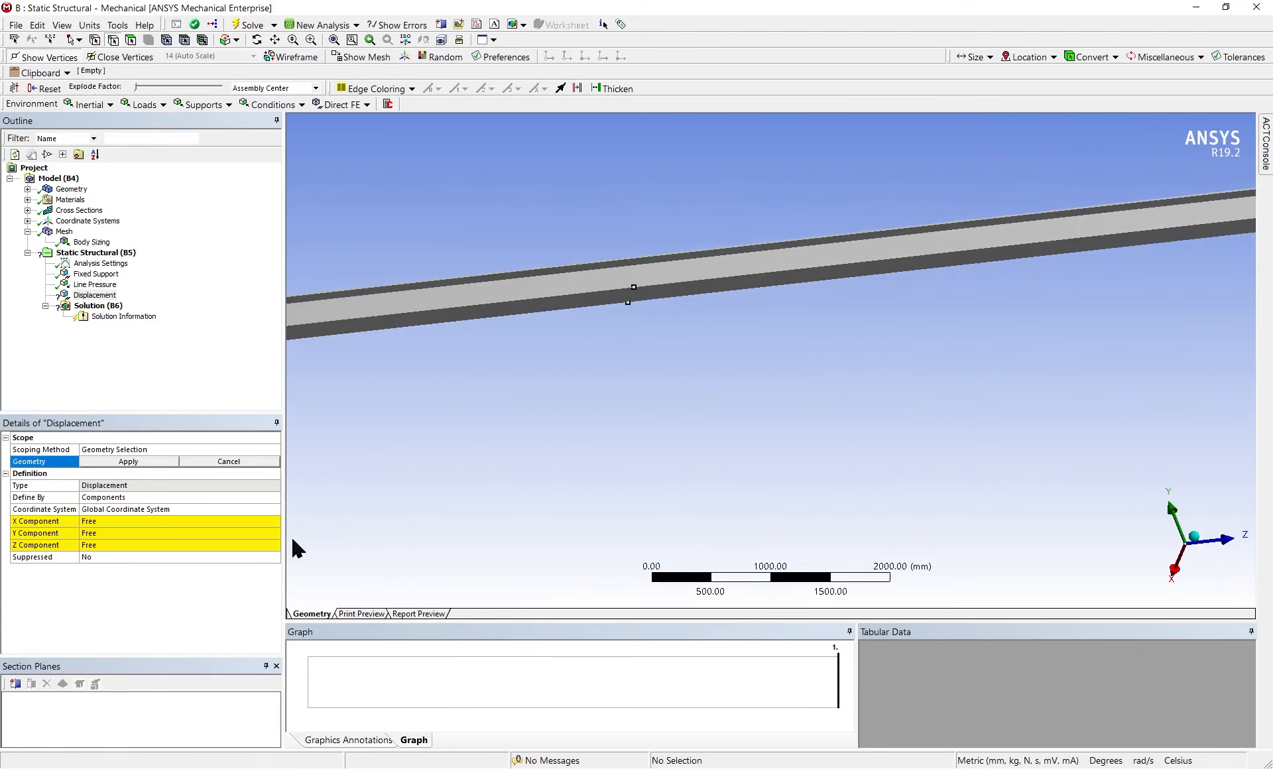
pyautogui.moveTo(875, 356); pyautogui.dragTo(873, 409, button='middle')
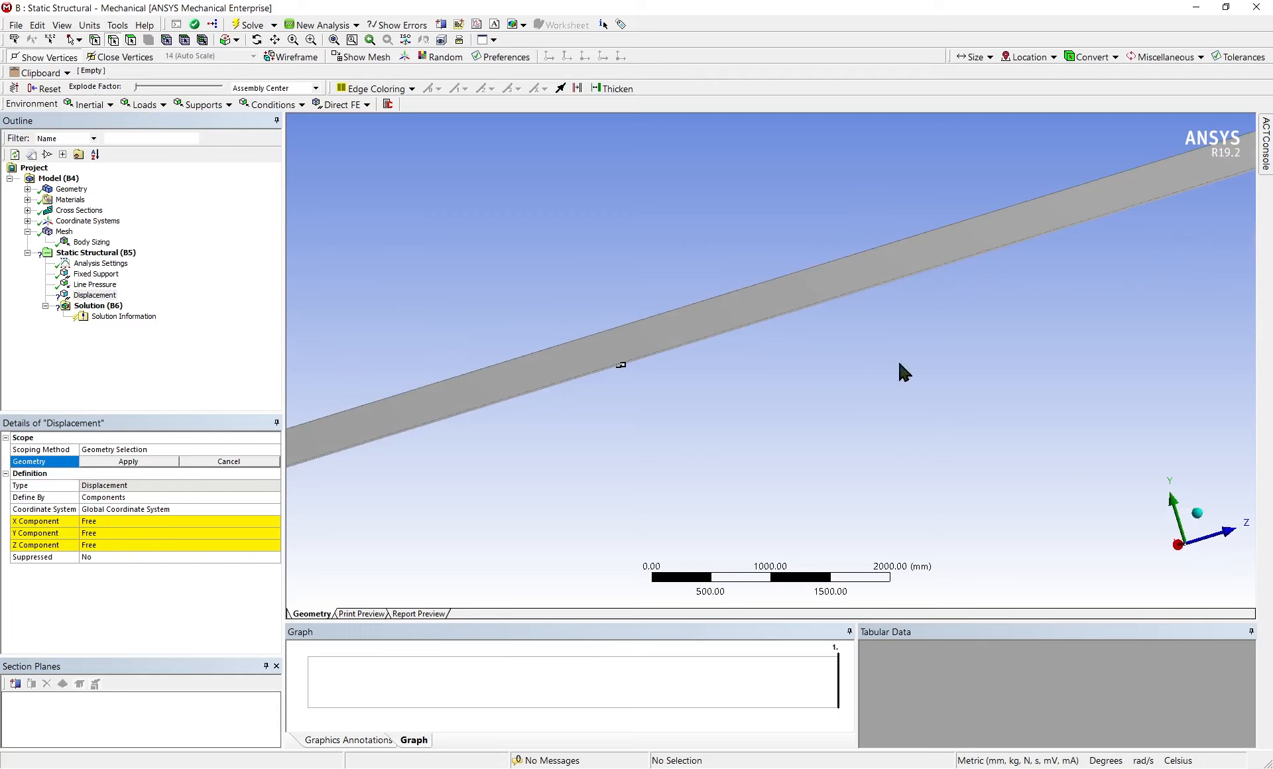
pyautogui.moveTo(901, 369); pyautogui.dragTo(889, 265, button='middle')
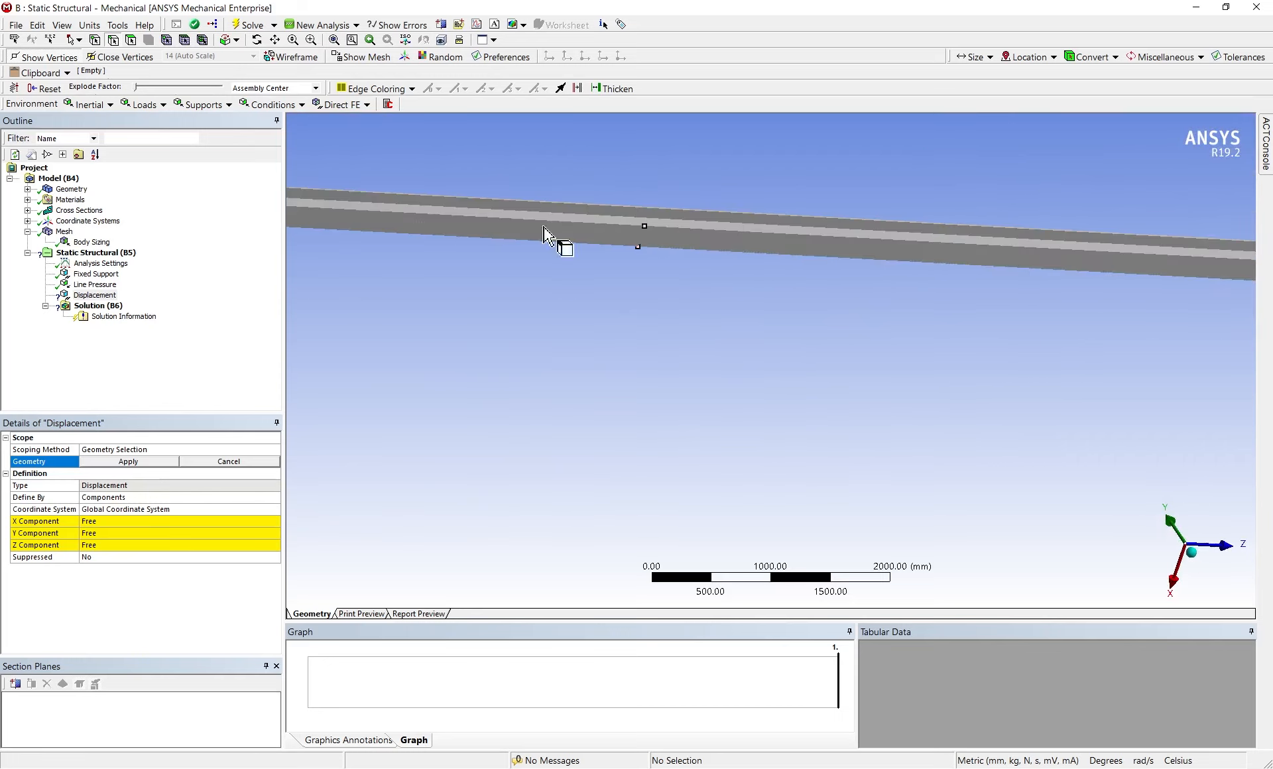
pyautogui.click(642, 238)
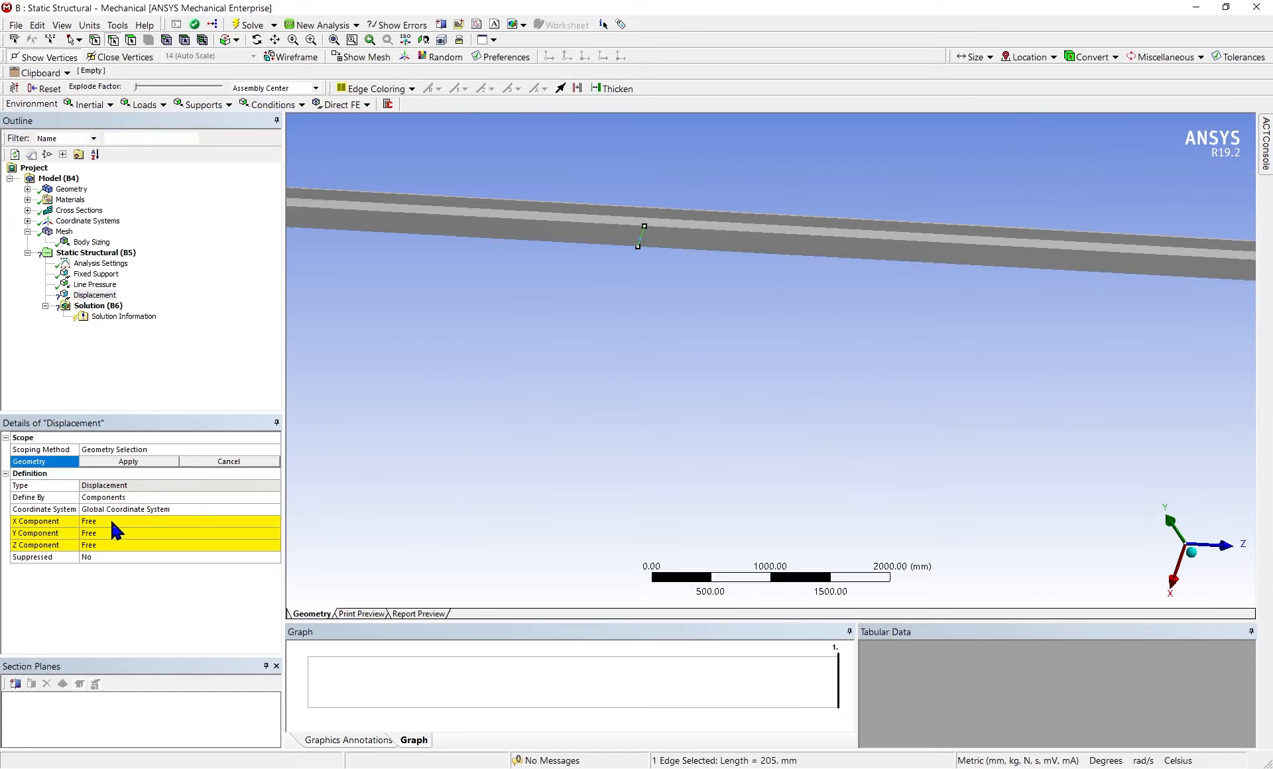
# Set the displacement's Y component to 0 mm and scope it to the selected flange edge
pyautogui.click(104, 533)
pyautogui.write('0')
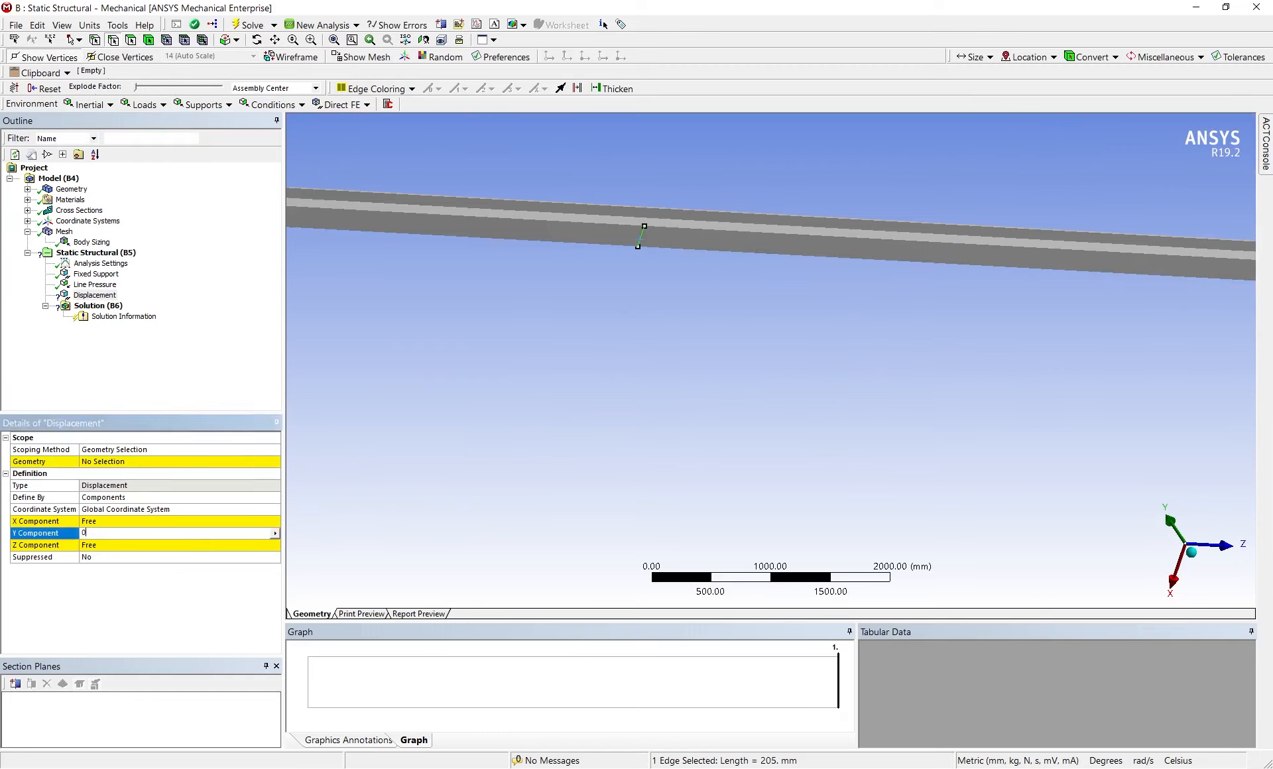
pyautogui.press('Return')
pyautogui.click(130, 464)
pyautogui.click(130, 463)
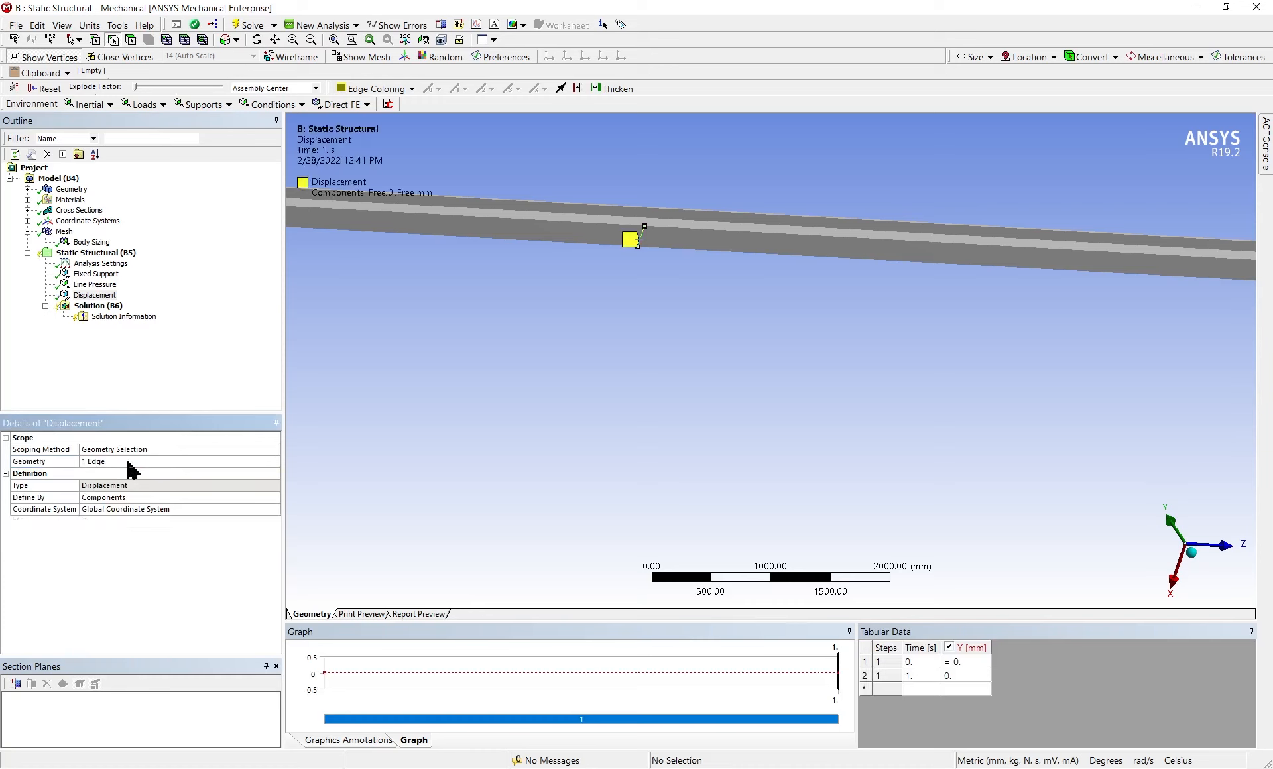
# Add a directional deformation result for the whole beam with its orientation set to Y Axis
pyautogui.moveTo(582, 258); pyautogui.dragTo(570, 364, button='middle')
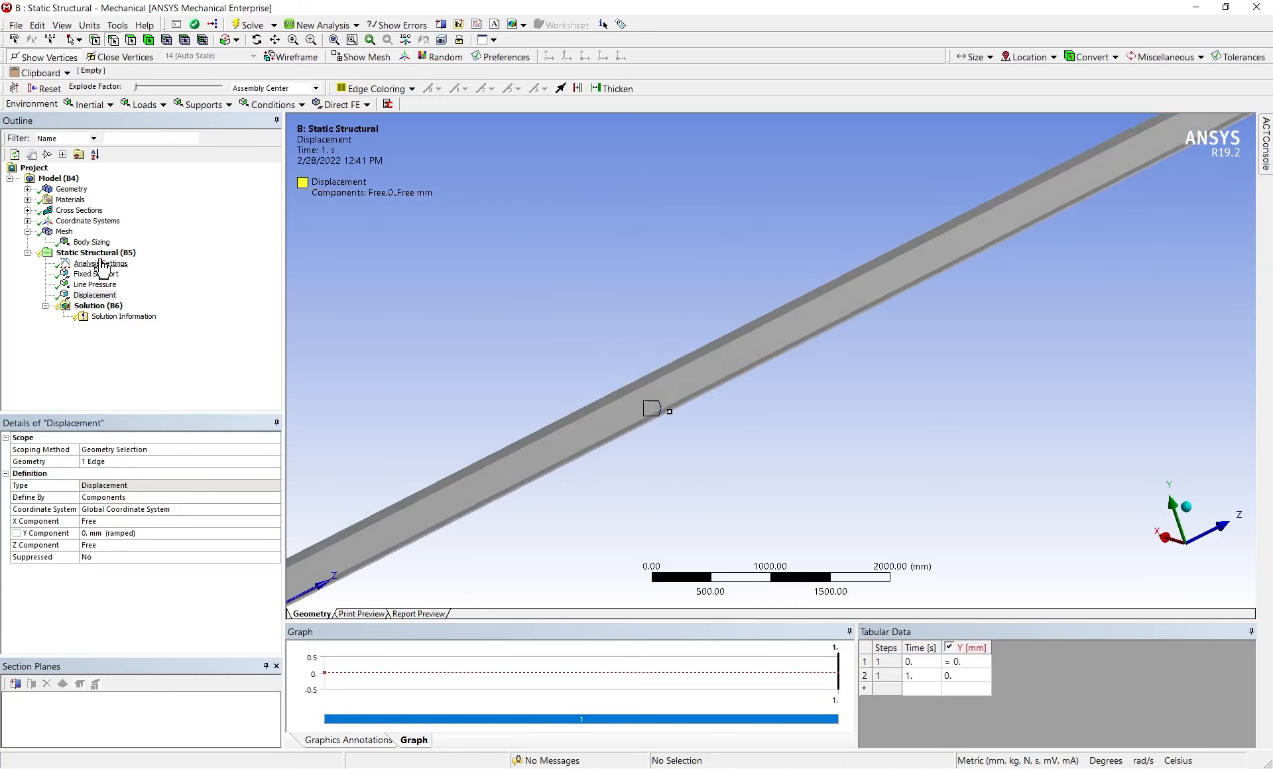
pyautogui.rightClick(104, 310)
pyautogui.moveTo(166, 316)
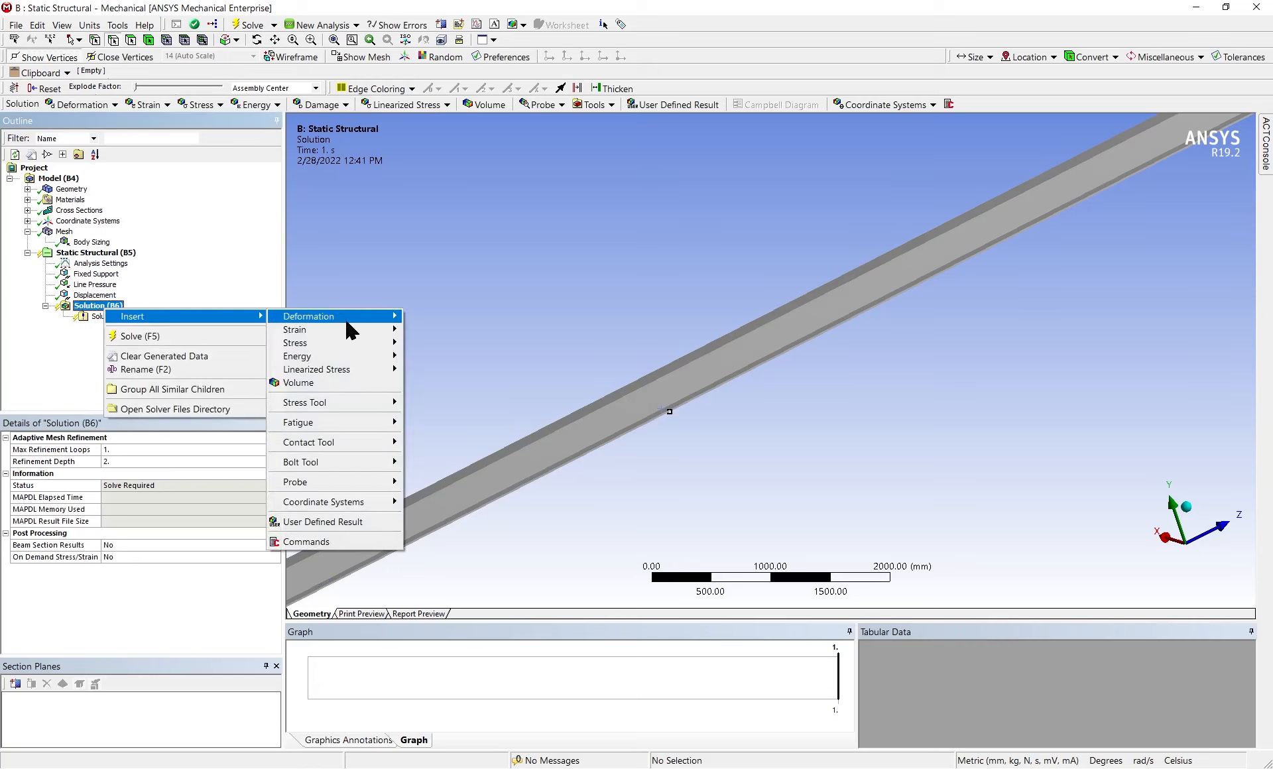
pyautogui.moveTo(346, 322)
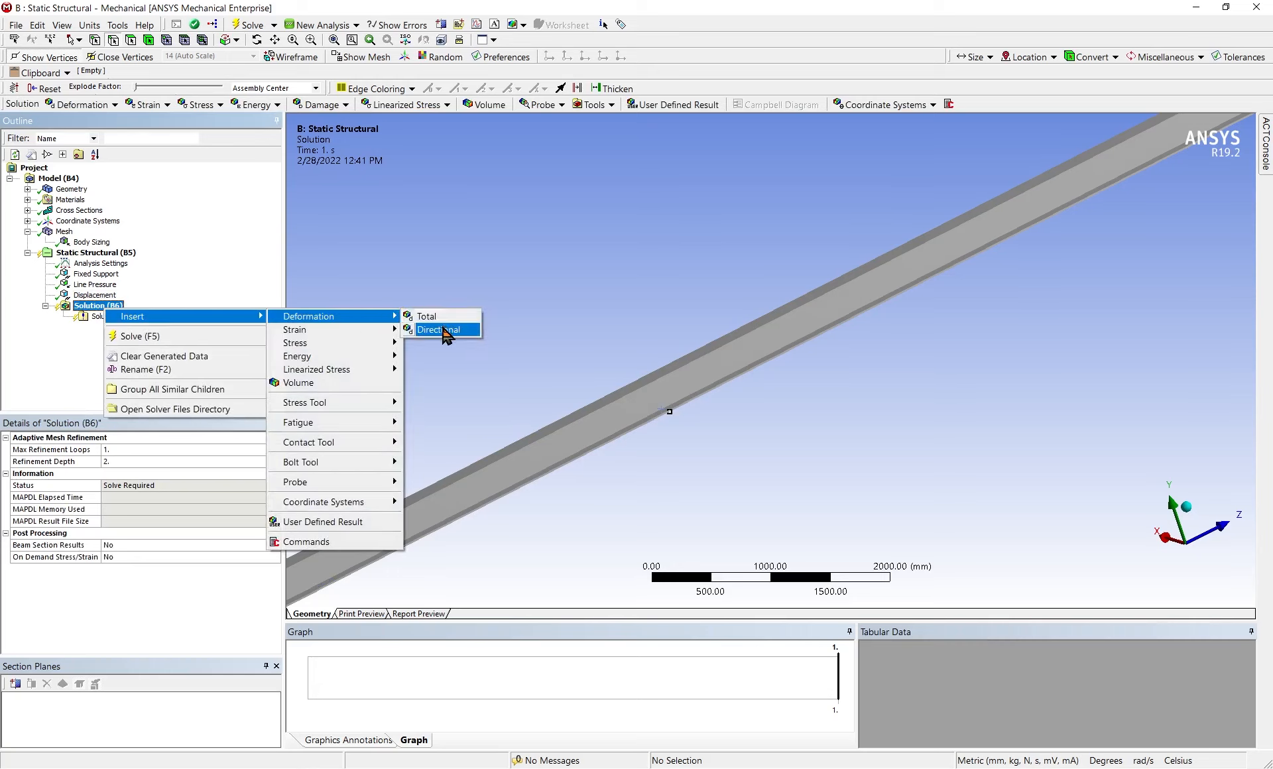
pyautogui.click(442, 330)
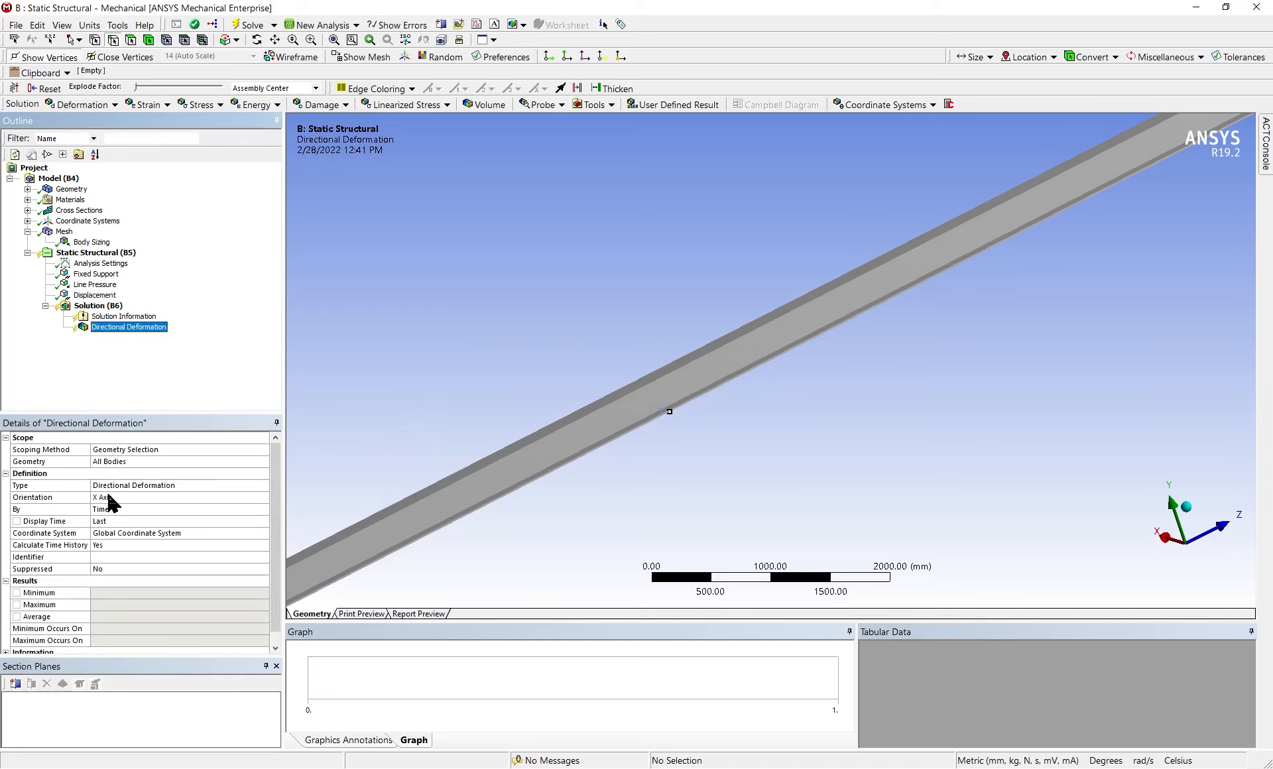
pyautogui.click(263, 499)
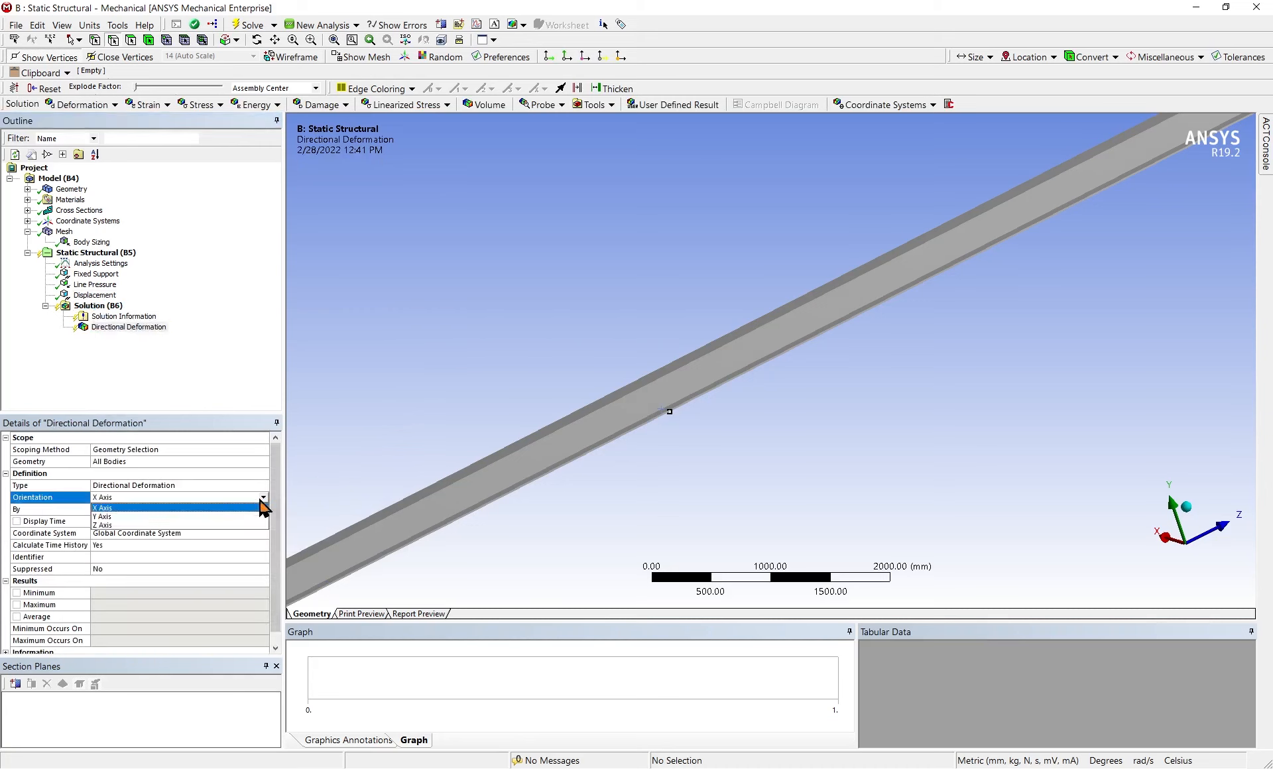
pyautogui.click(220, 508)
# Solve the static structural analysis of the beam
pyautogui.rightClick(80, 297)
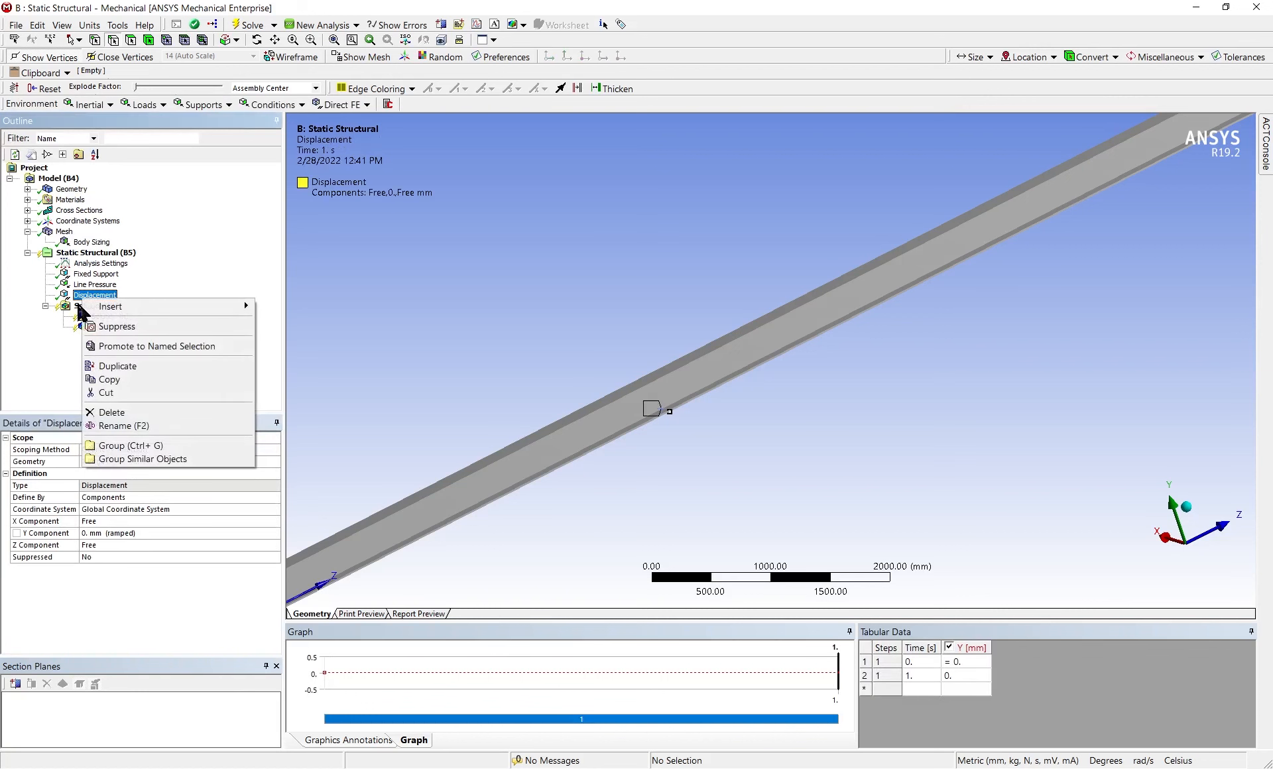
pyautogui.click(79, 307)
pyautogui.rightClick(78, 306)
pyautogui.moveTo(105, 314)
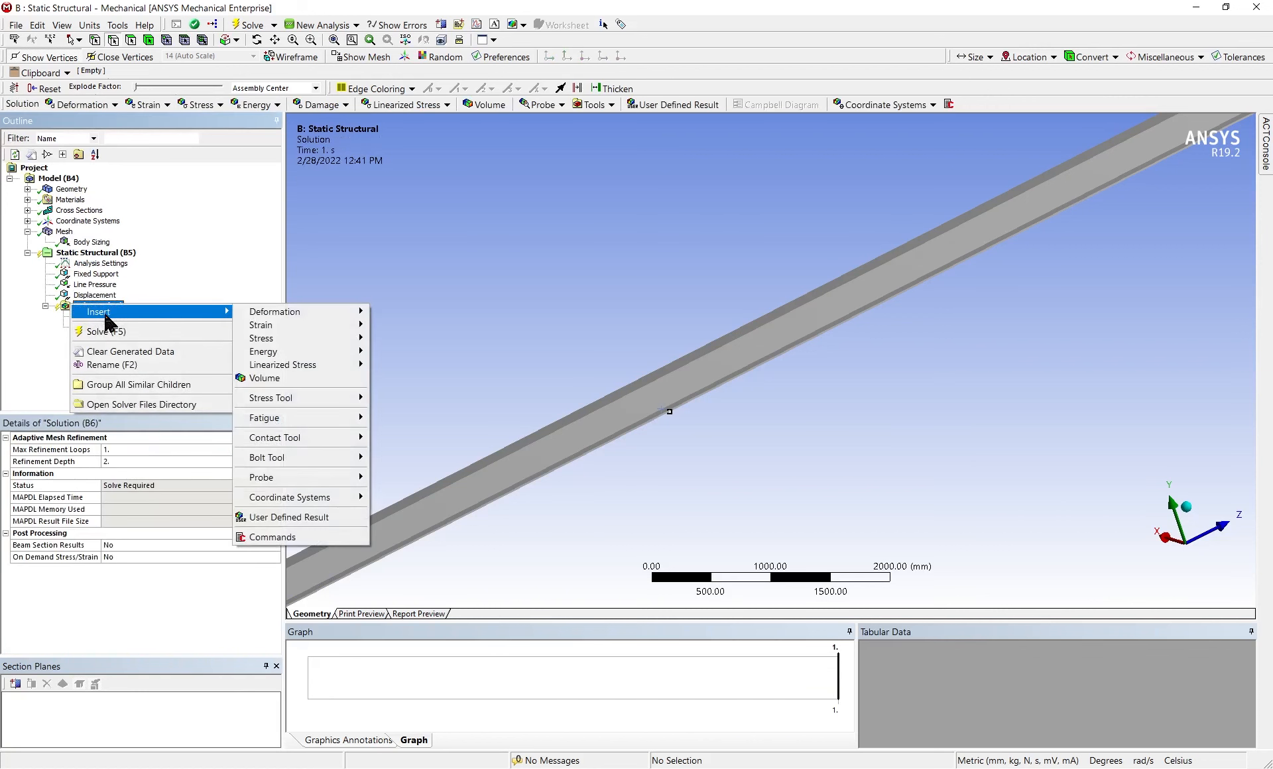
pyautogui.moveTo(285, 311)
pyautogui.click(199, 330)
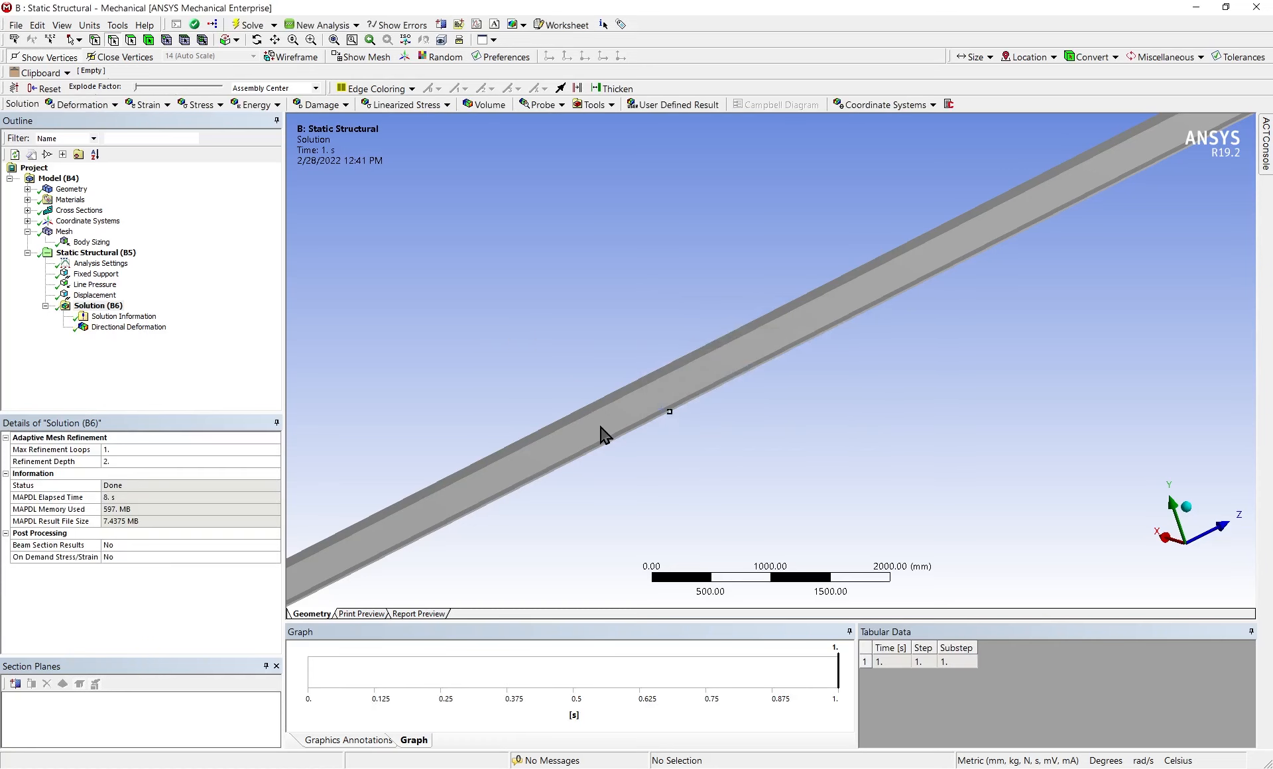
# Examine the directional deformation result, including the beam's deformed shape seen end-on along the Z axis
pyautogui.click(100, 327)
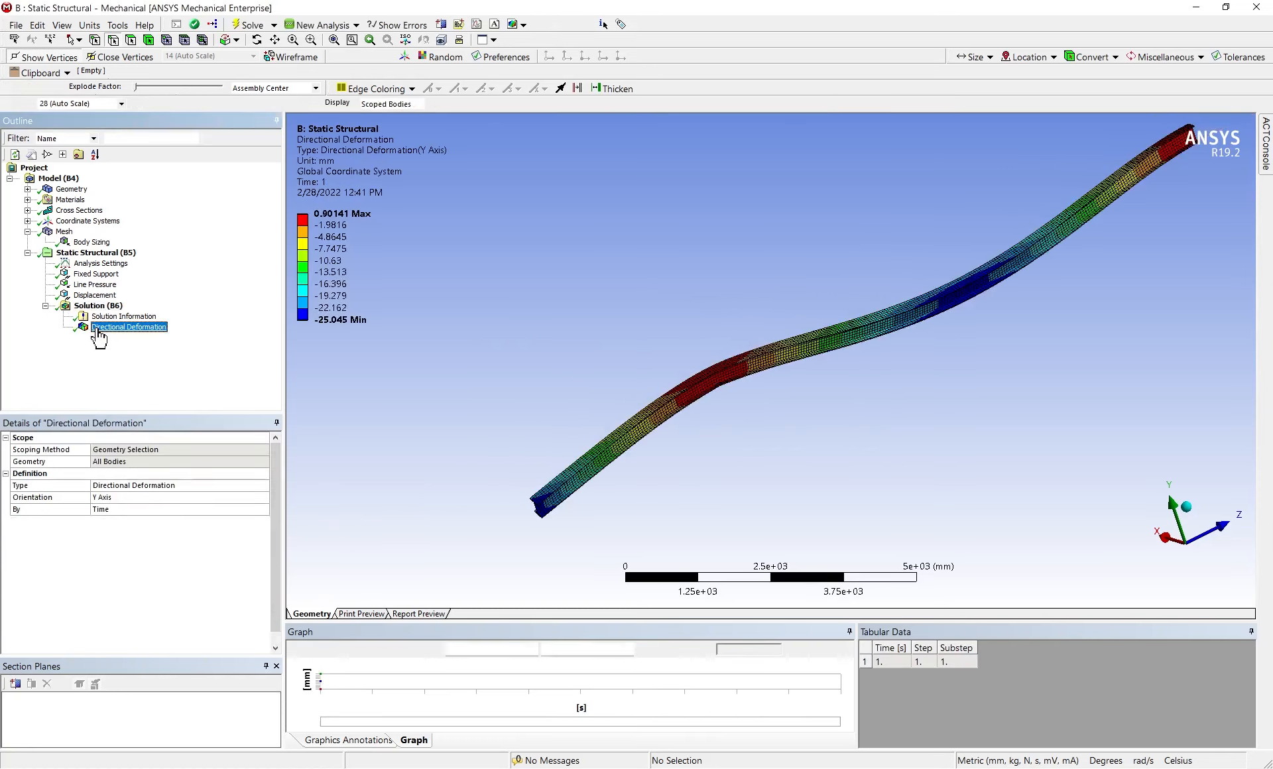
pyautogui.moveTo(594, 345); pyautogui.dragTo(737, 319)
pyautogui.scroll(-1, 737, 318)
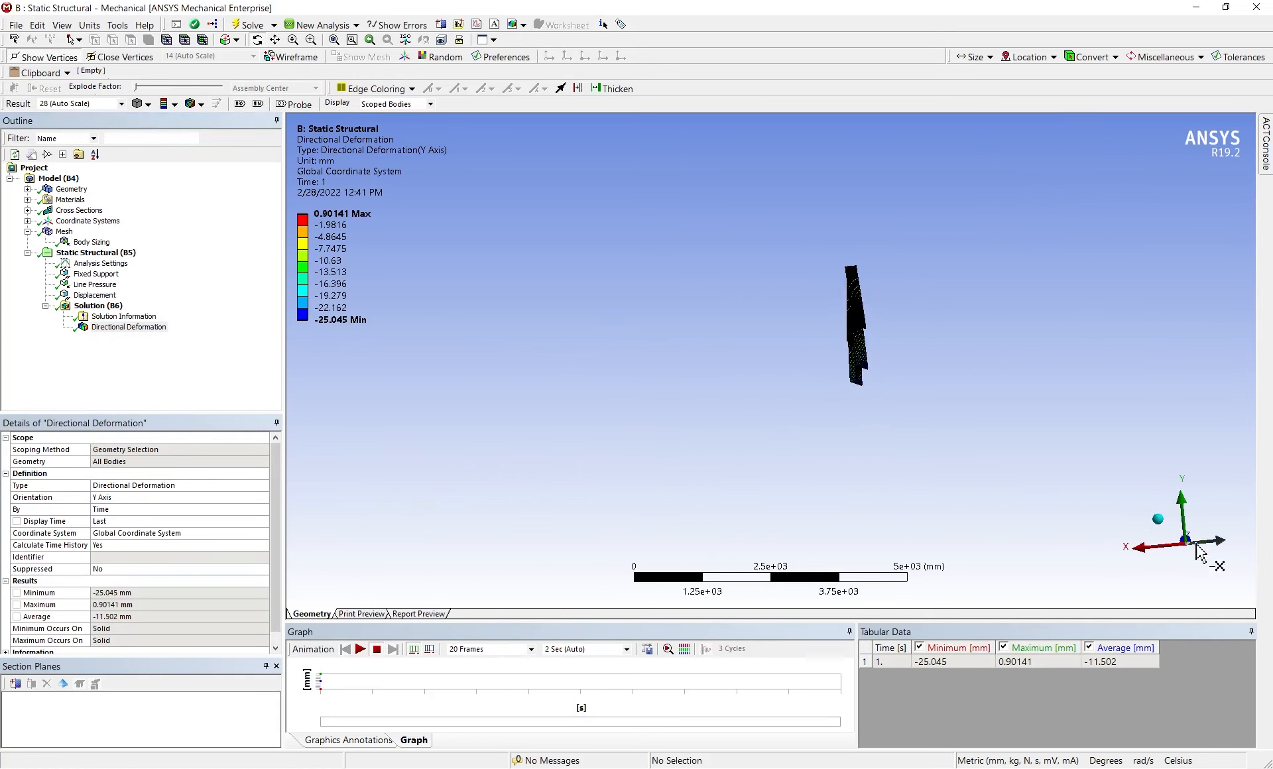
pyautogui.click(1191, 539)
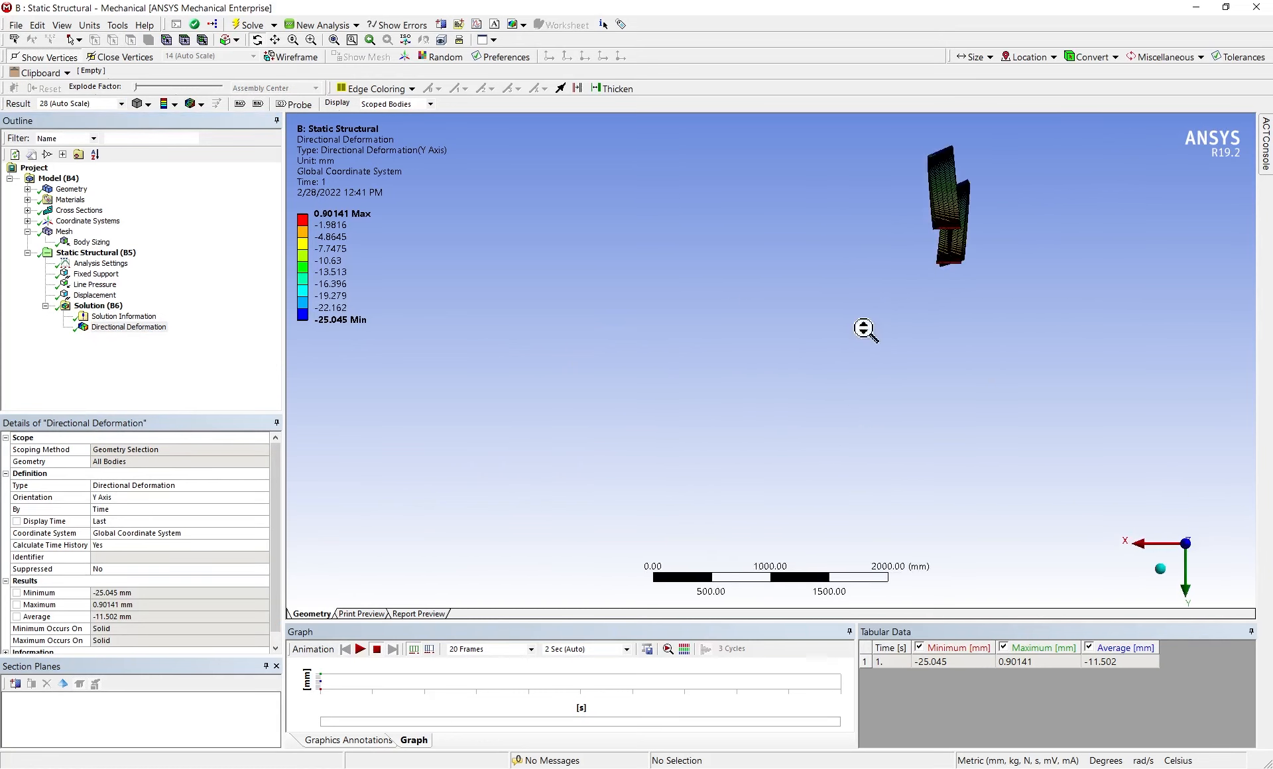
pyautogui.keyDown('ctrl'); pyautogui.moveTo(1037, 213); pyautogui.dragTo(865, 342, button='middle'); pyautogui.keyUp('ctrl')
pyautogui.scroll(7, 828, 403)
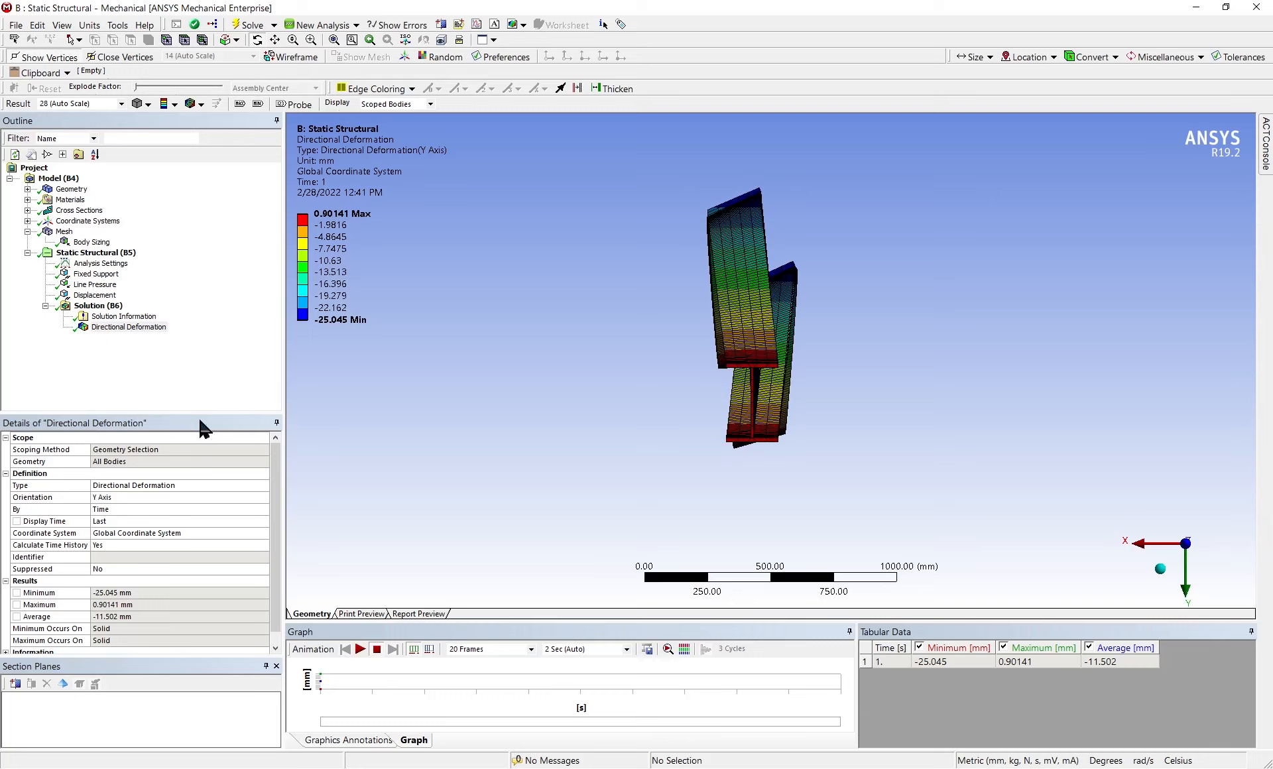
# Add a second displacement support on the beam's web face with its X component set to 0 mm
pyautogui.rightClick(110, 254)
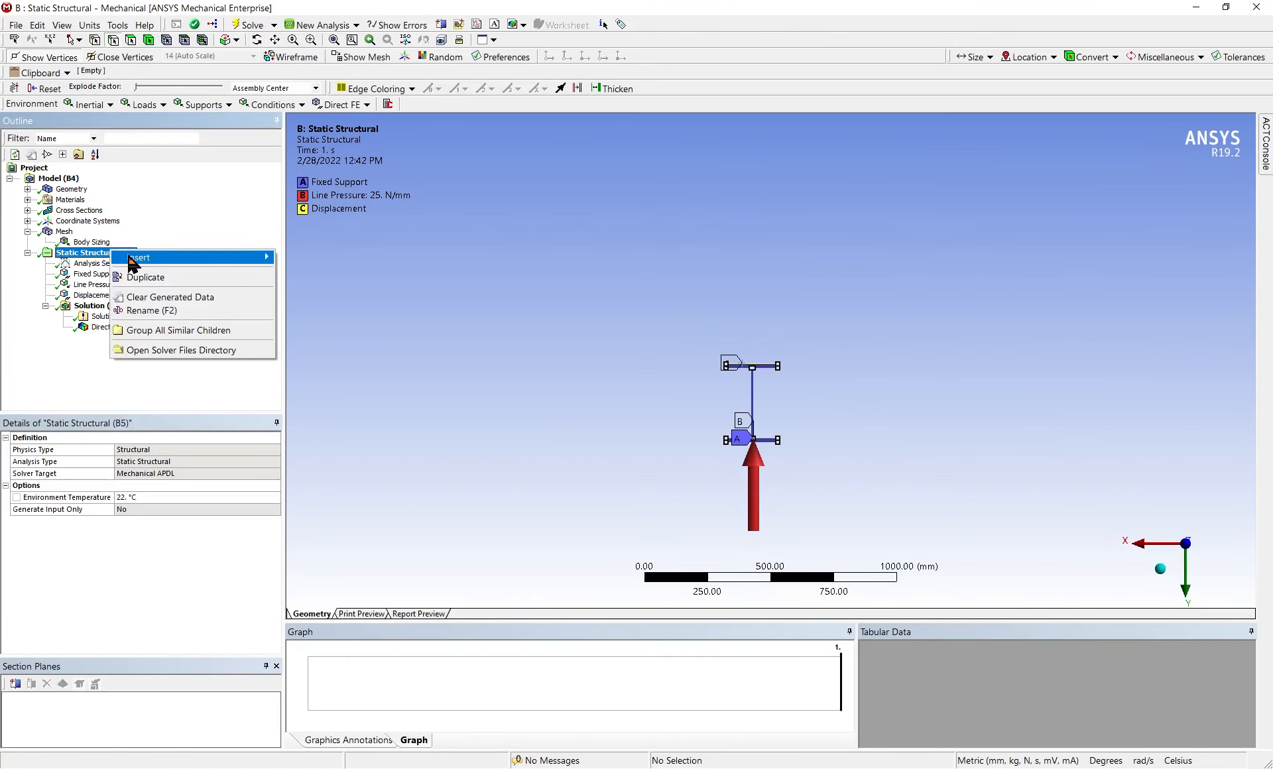
pyautogui.moveTo(129, 258)
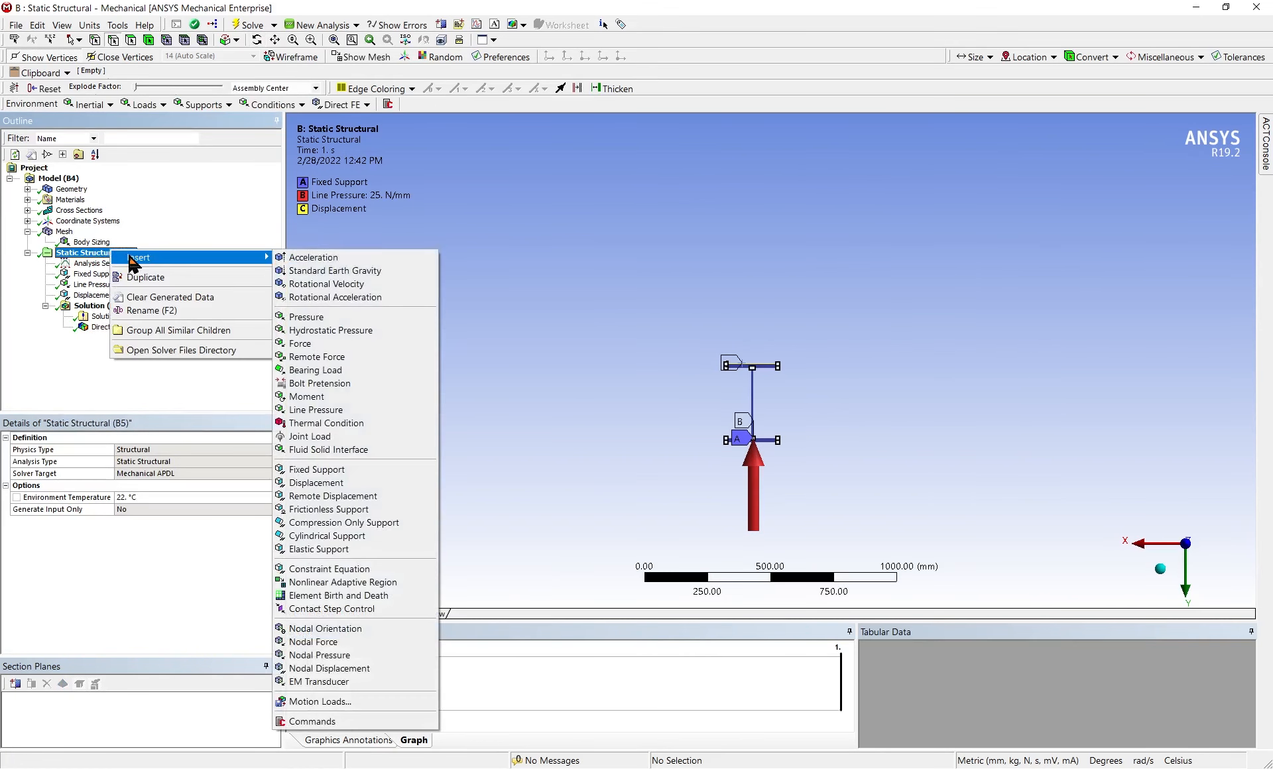
pyautogui.click(355, 486)
pyautogui.moveTo(851, 385); pyautogui.dragTo(728, 406, button='middle')
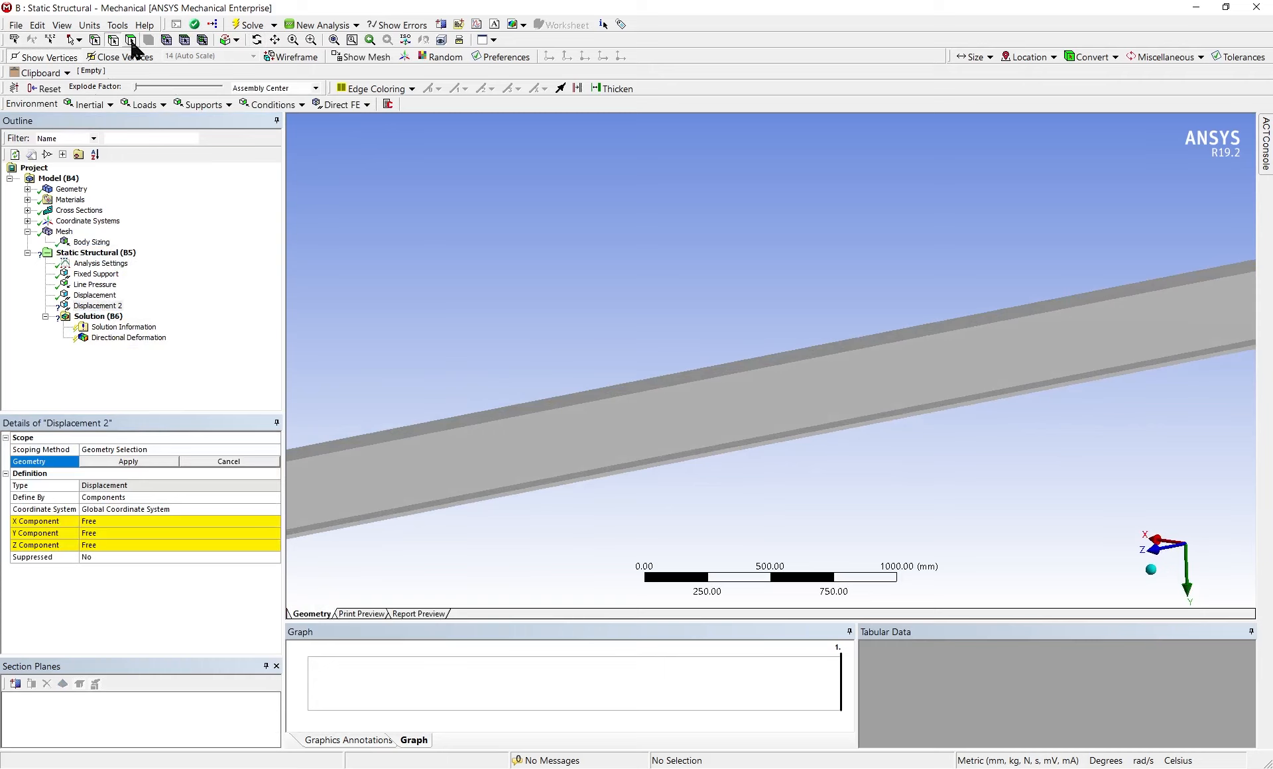
pyautogui.click(675, 406)
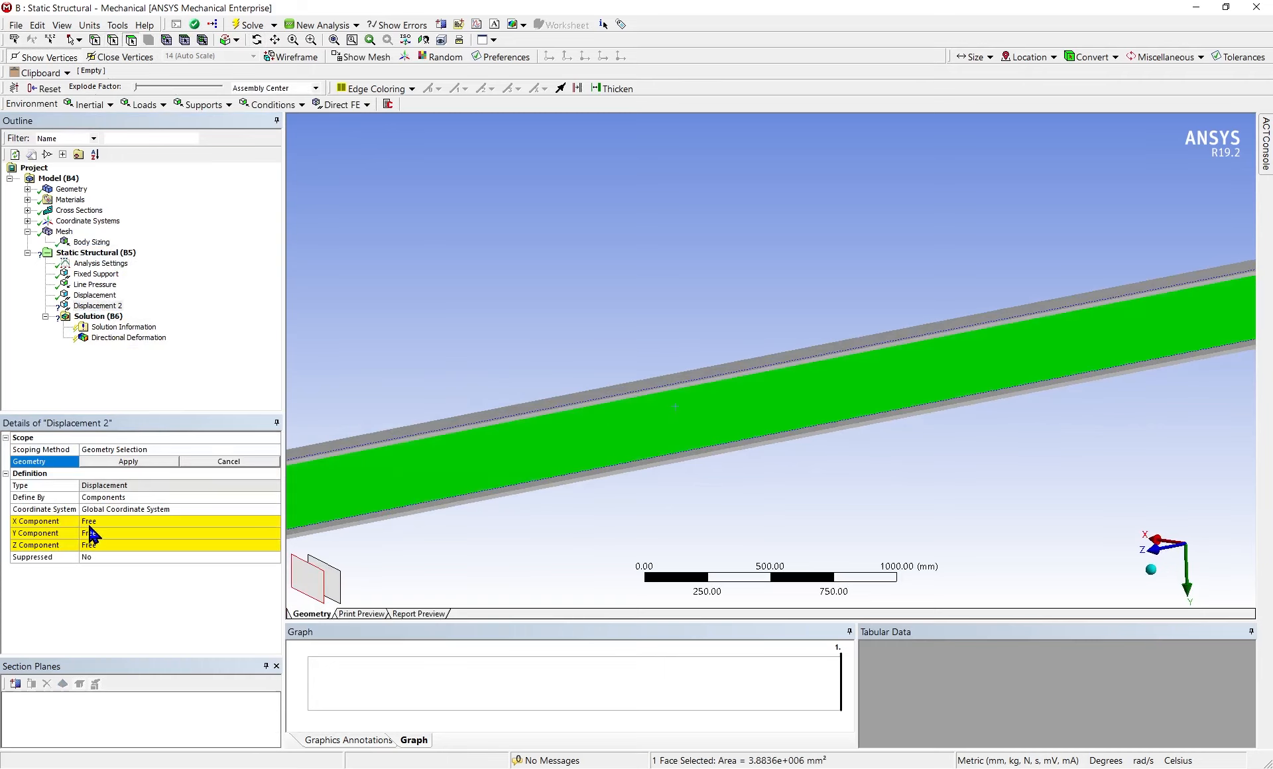
pyautogui.click(90, 522)
pyautogui.write('0')
pyautogui.press('Return')
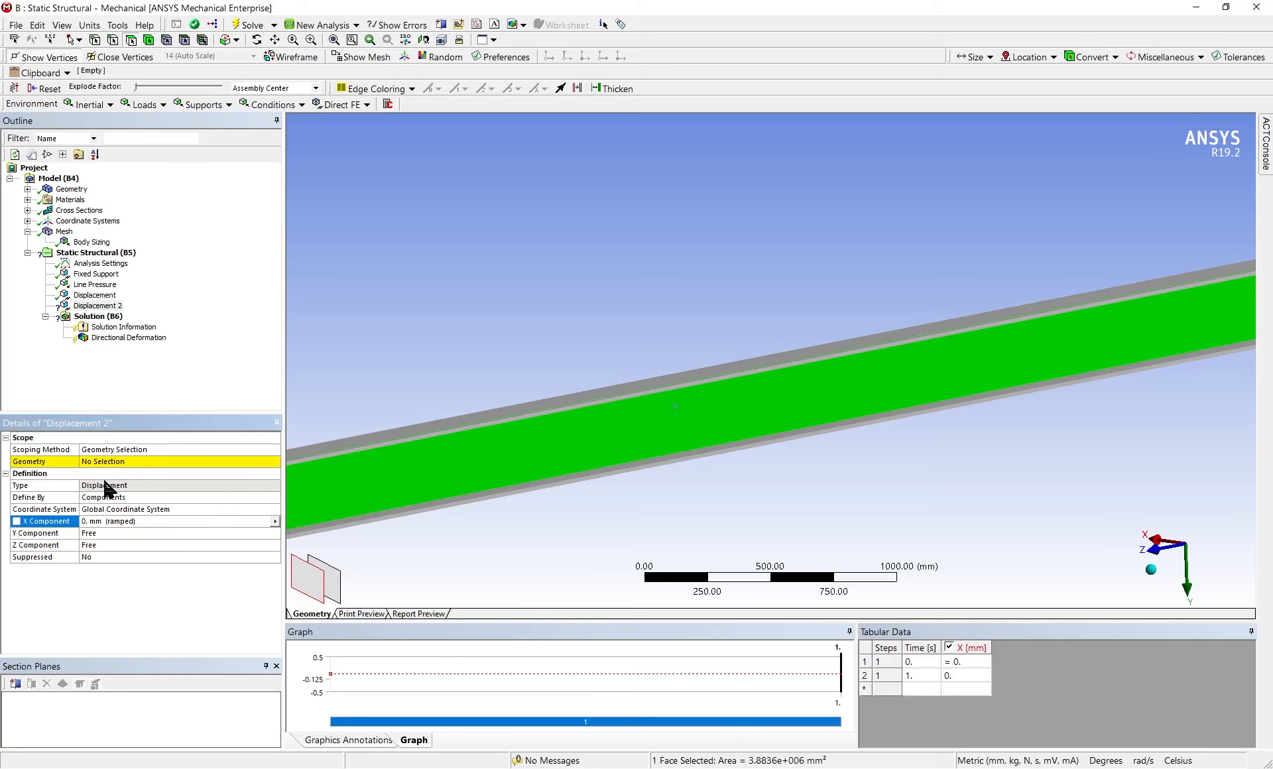
pyautogui.click(112, 461)
pyautogui.click(114, 462)
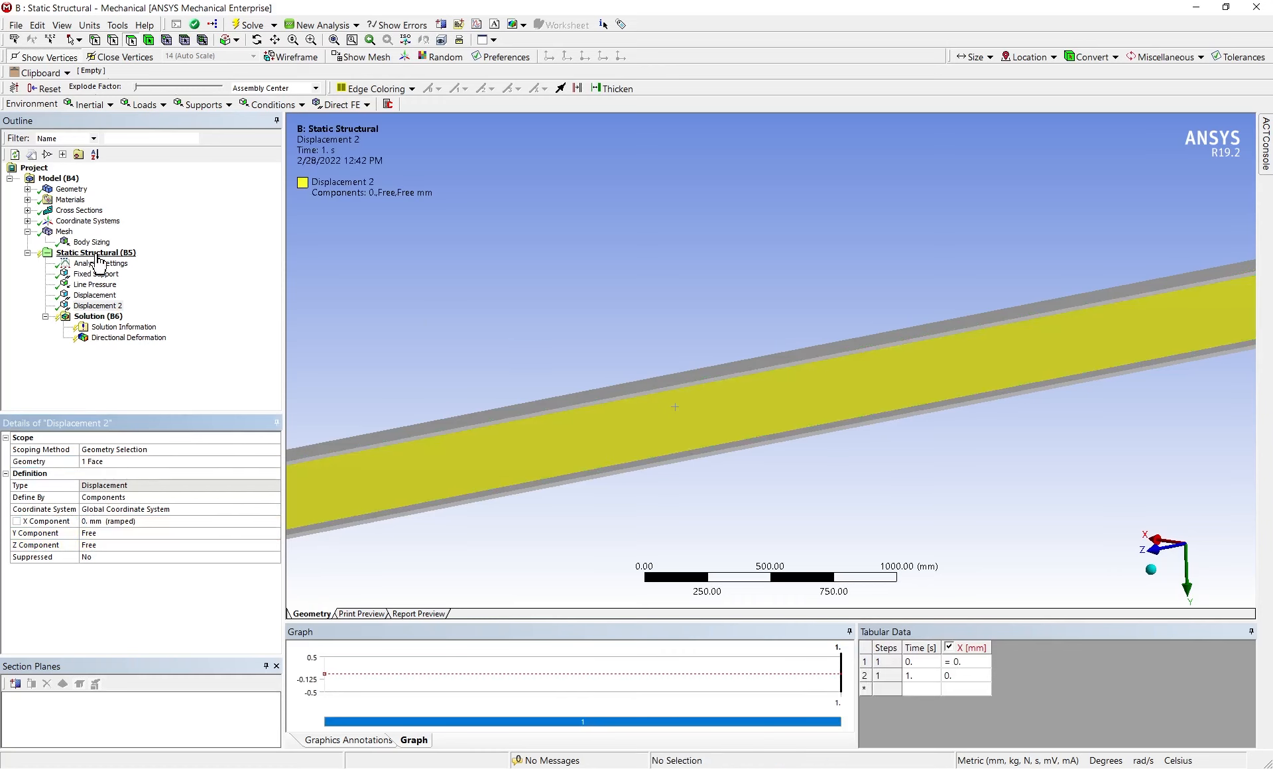
# Solve the static structural analysis again and display the directional deformation result
pyautogui.rightClick(96, 253)
pyautogui.click(154, 285)
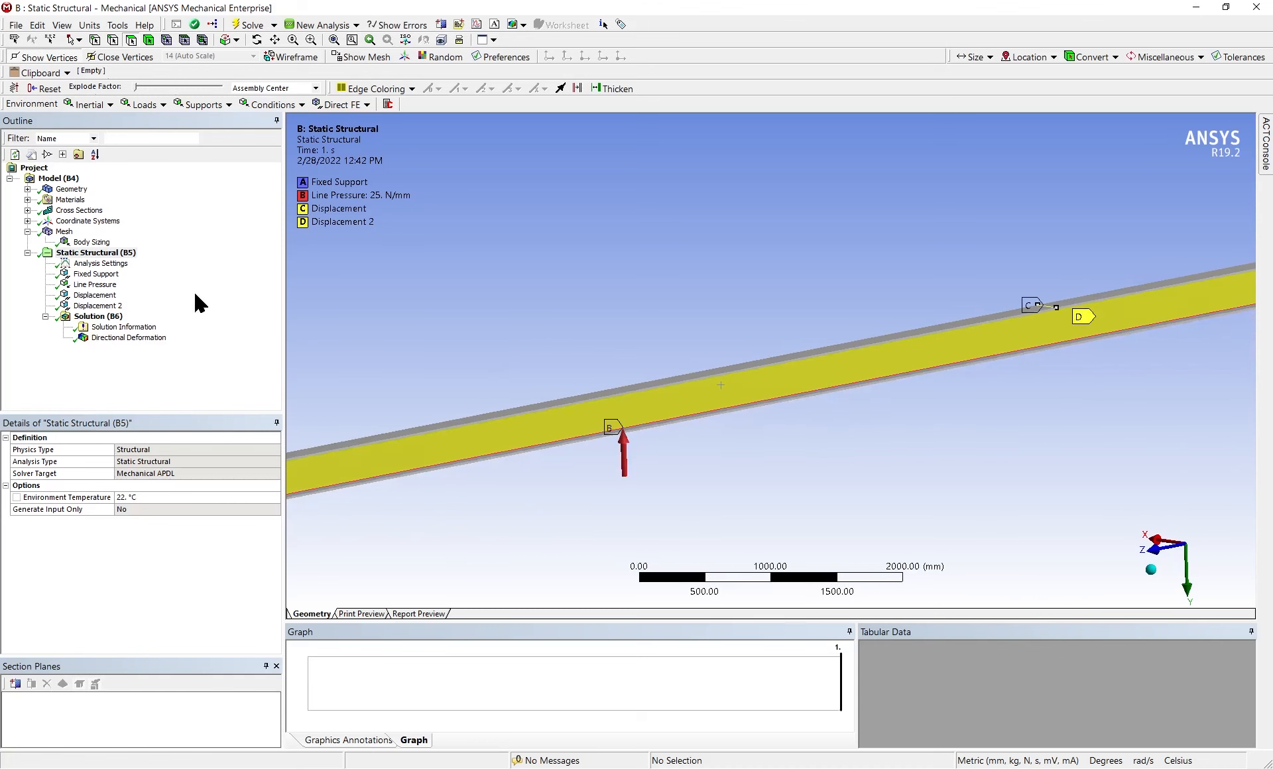
pyautogui.click(146, 338)
# Examine the beam's deformed shape and vertical deflection contours end-on along the Z axis and along its full length
pyautogui.moveTo(683, 338); pyautogui.dragTo(780, 348, button='middle')
pyautogui.click(1186, 543)
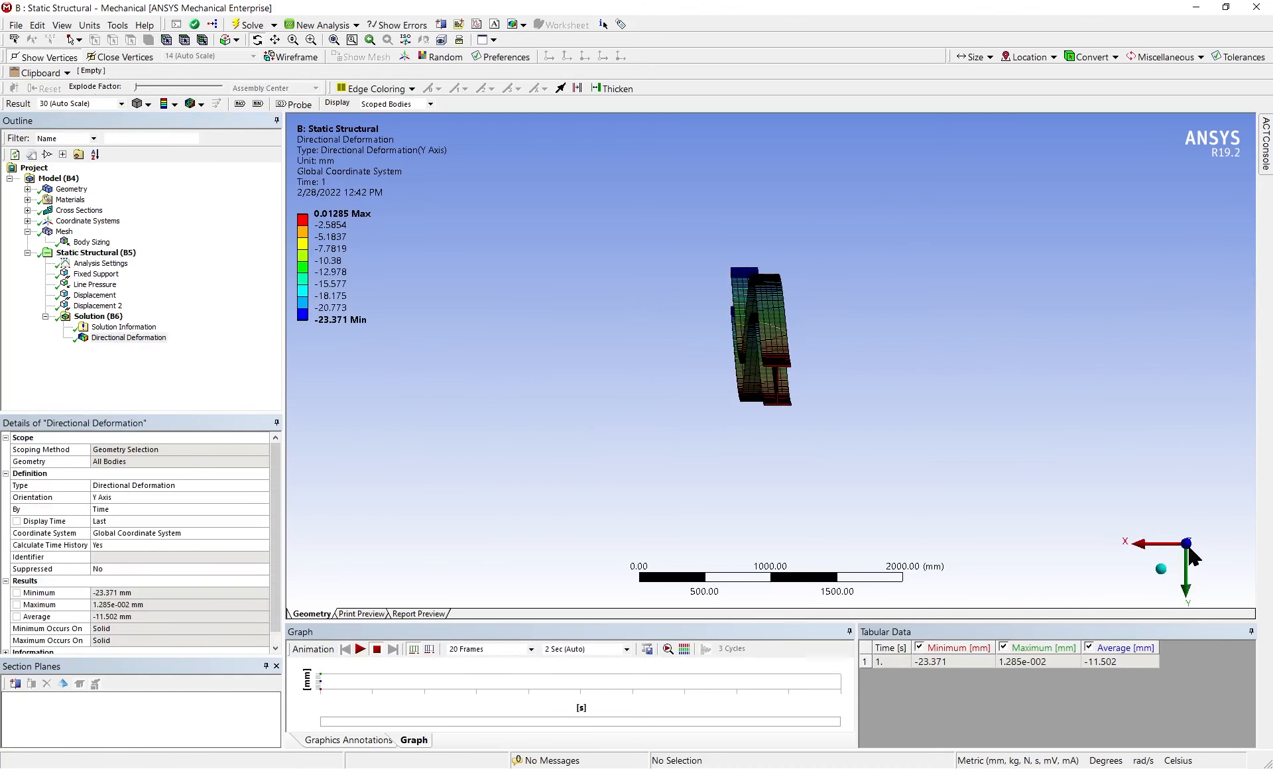
pyautogui.scroll(3, 797, 414)
pyautogui.moveTo(866, 386); pyautogui.dragTo(781, 403, button='middle')
pyautogui.scroll(-6, 780, 402)
pyautogui.scroll(-3, 780, 402)
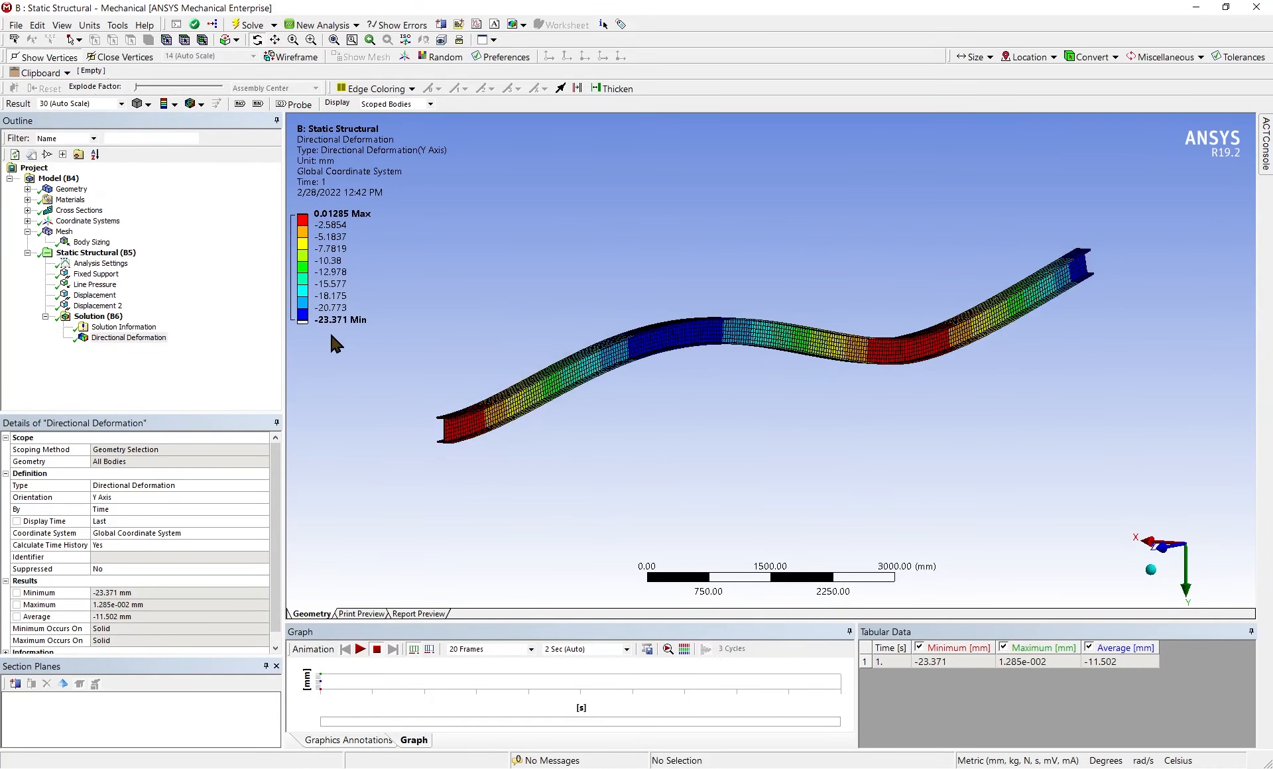
pyautogui.moveTo(680, 400); pyautogui.dragTo(1145, 368, button='middle')
pyautogui.scroll(-3, 788, 401)
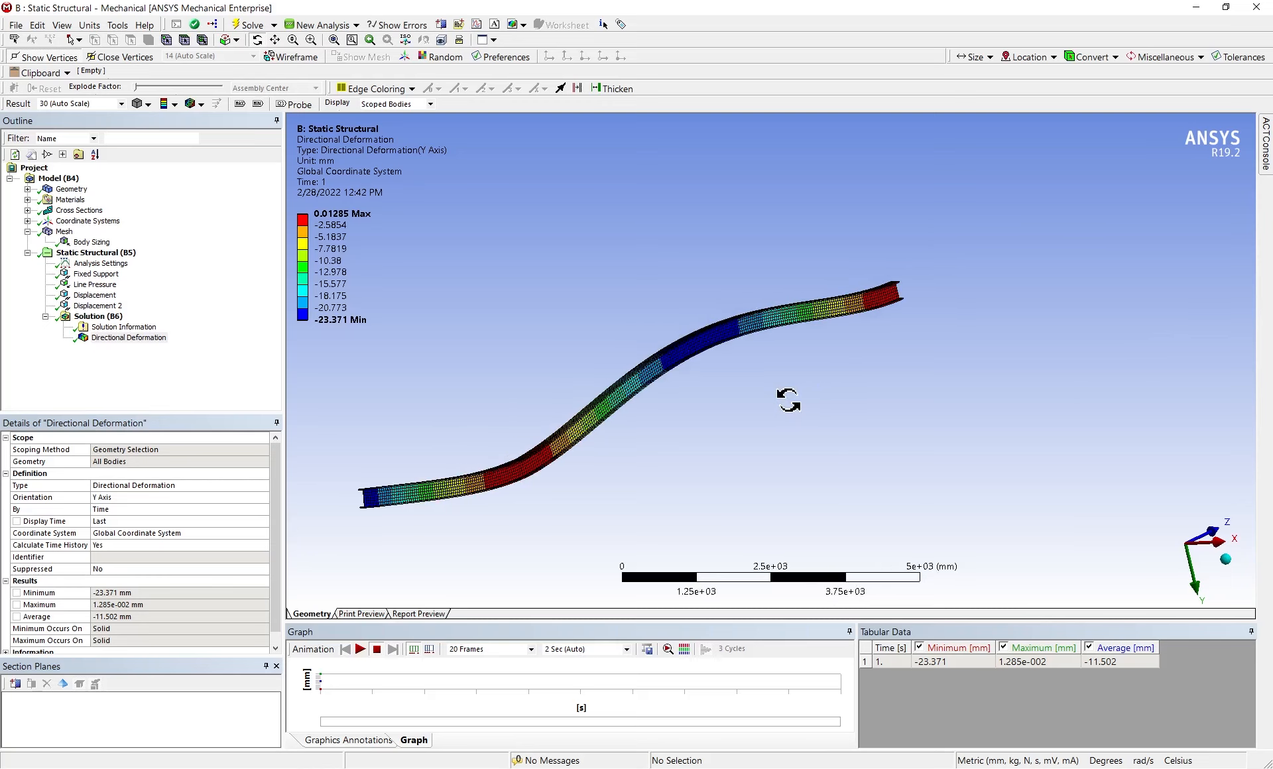
pyautogui.moveTo(788, 400); pyautogui.dragTo(751, 487, button='middle')
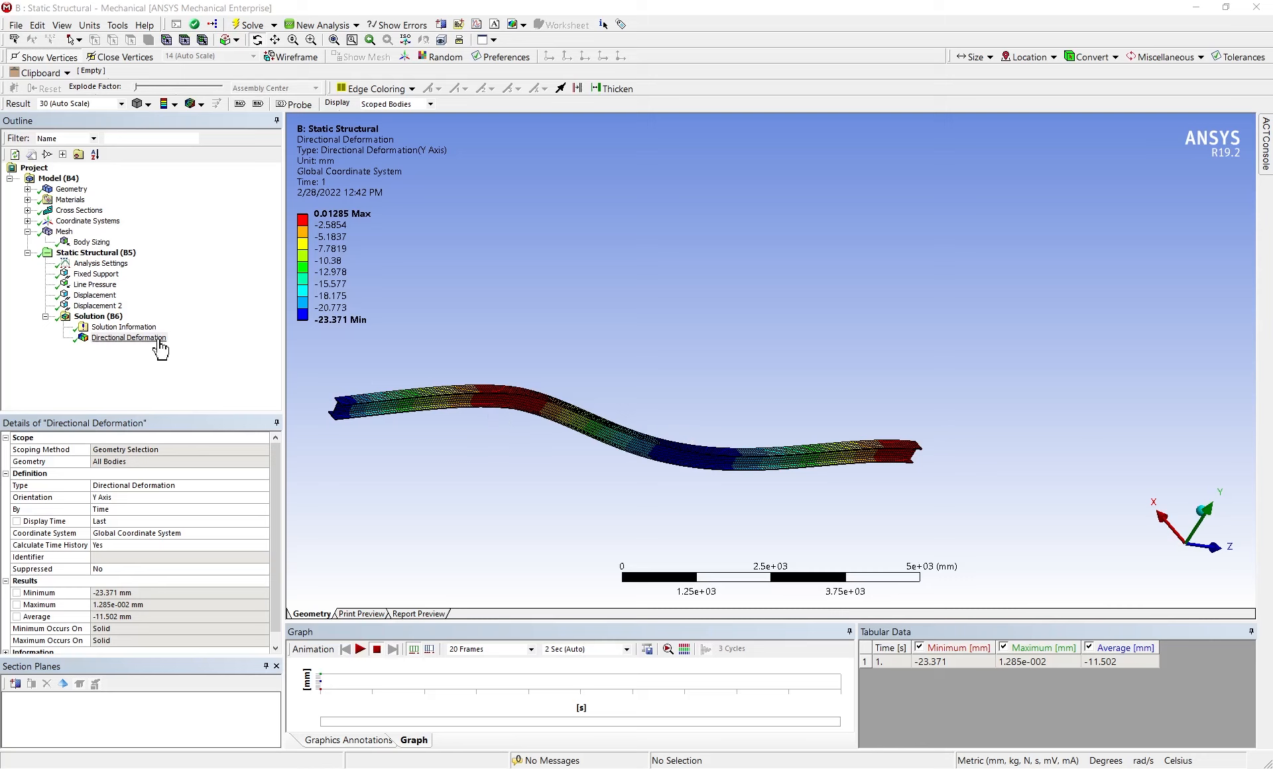
# Add a force reaction probe to the solution with Fixed Support as its boundary condition
pyautogui.rightClick(96, 317)
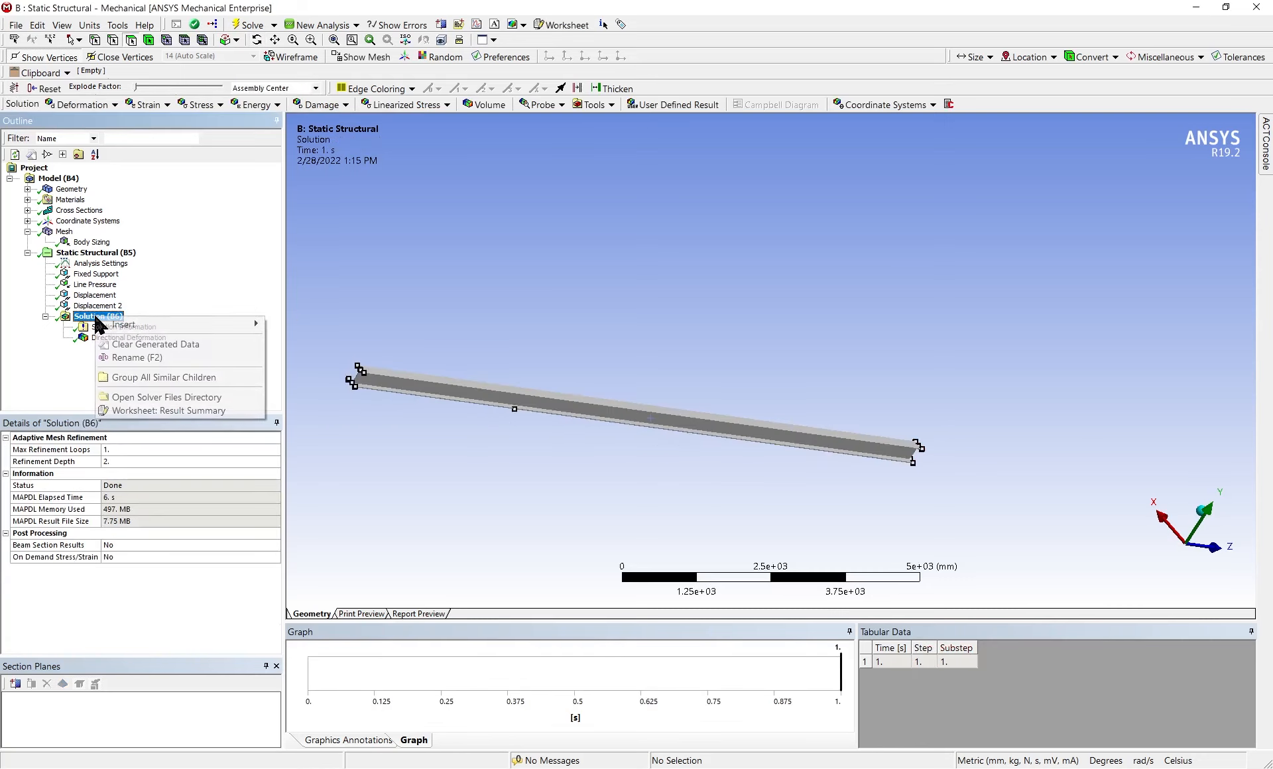
pyautogui.moveTo(128, 325)
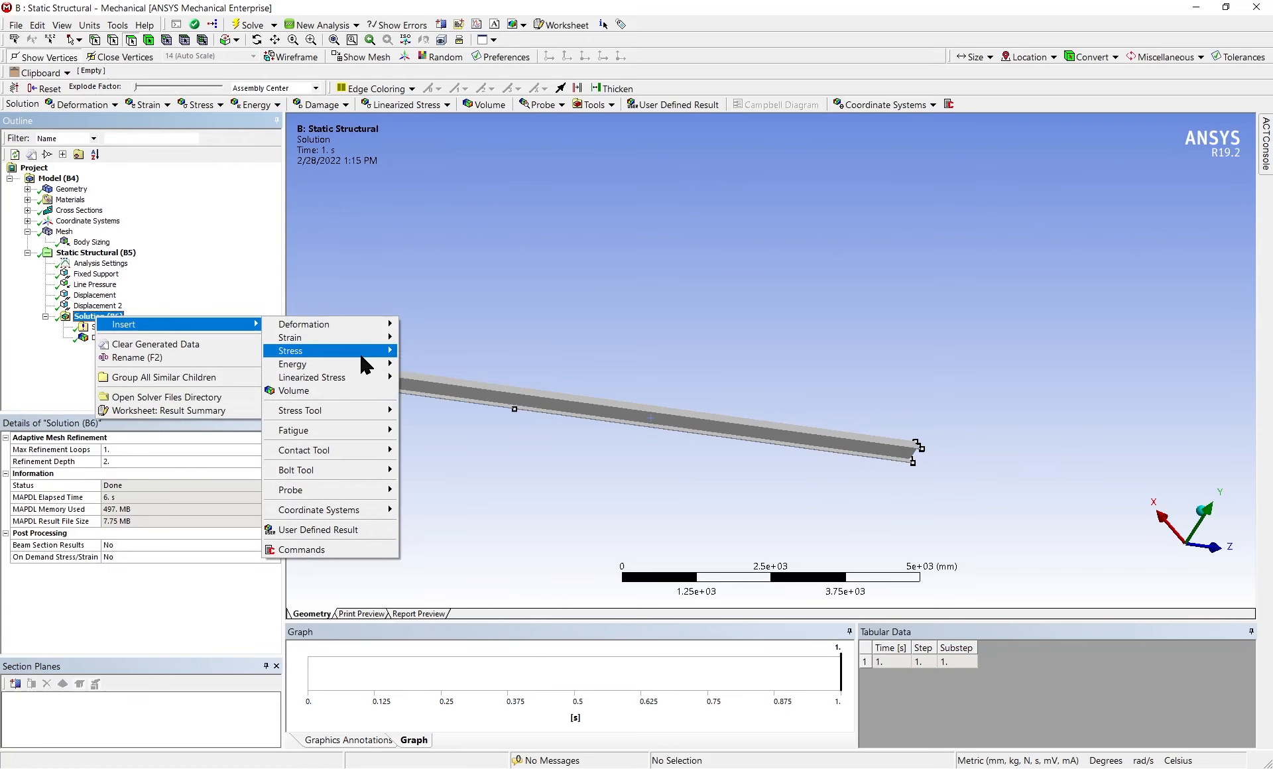
pyautogui.moveTo(362, 355)
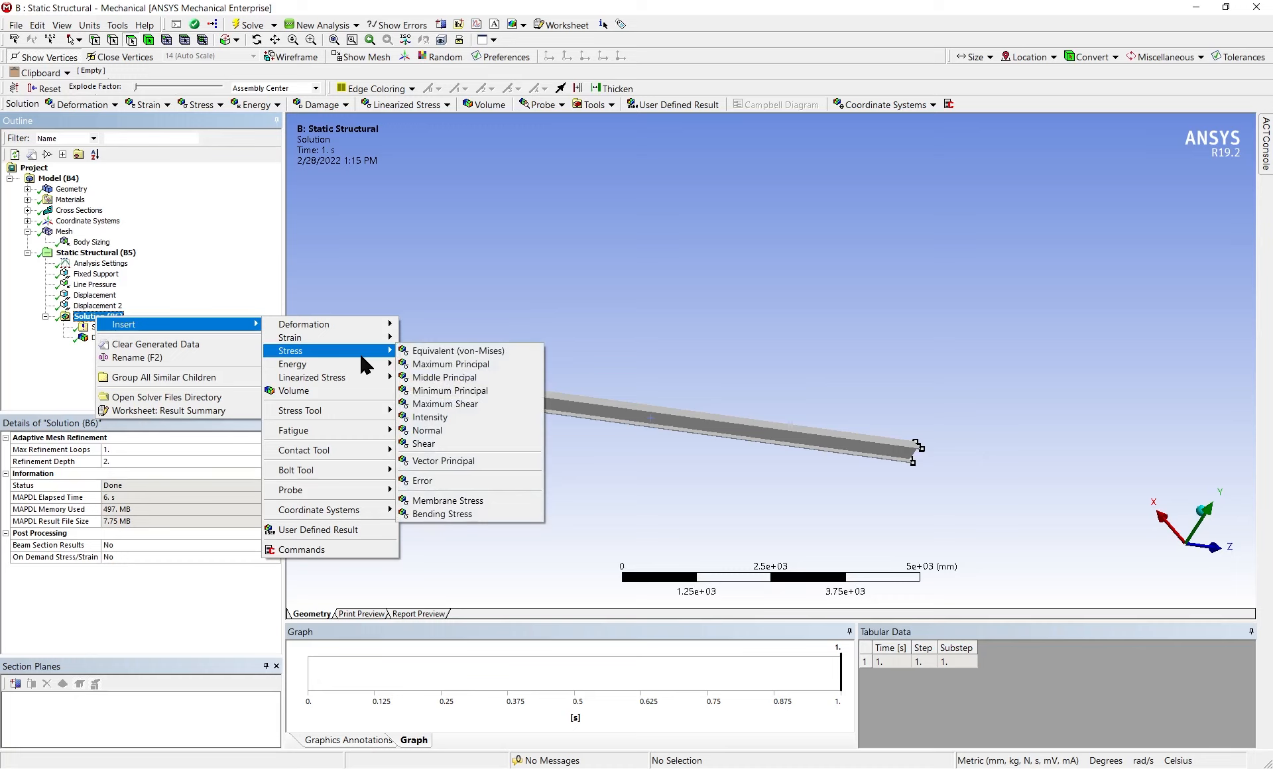
pyautogui.moveTo(369, 493)
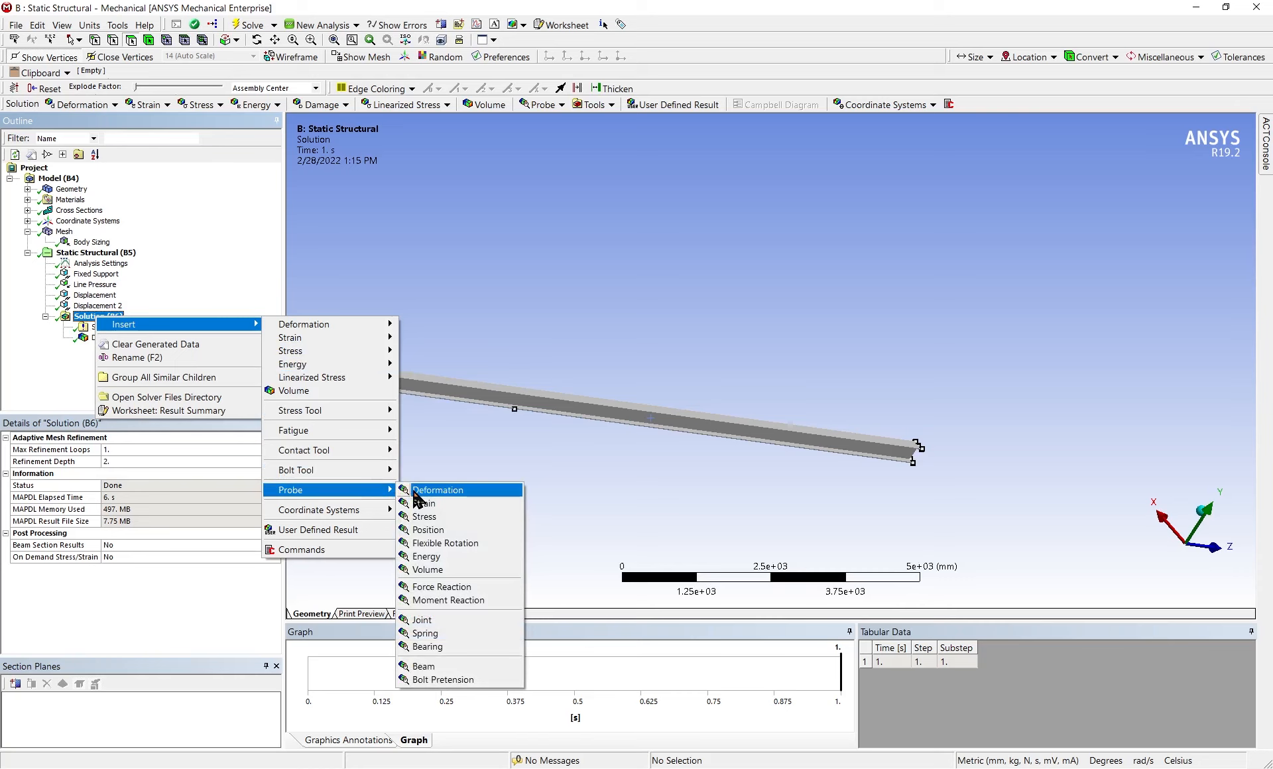
pyautogui.click(450, 587)
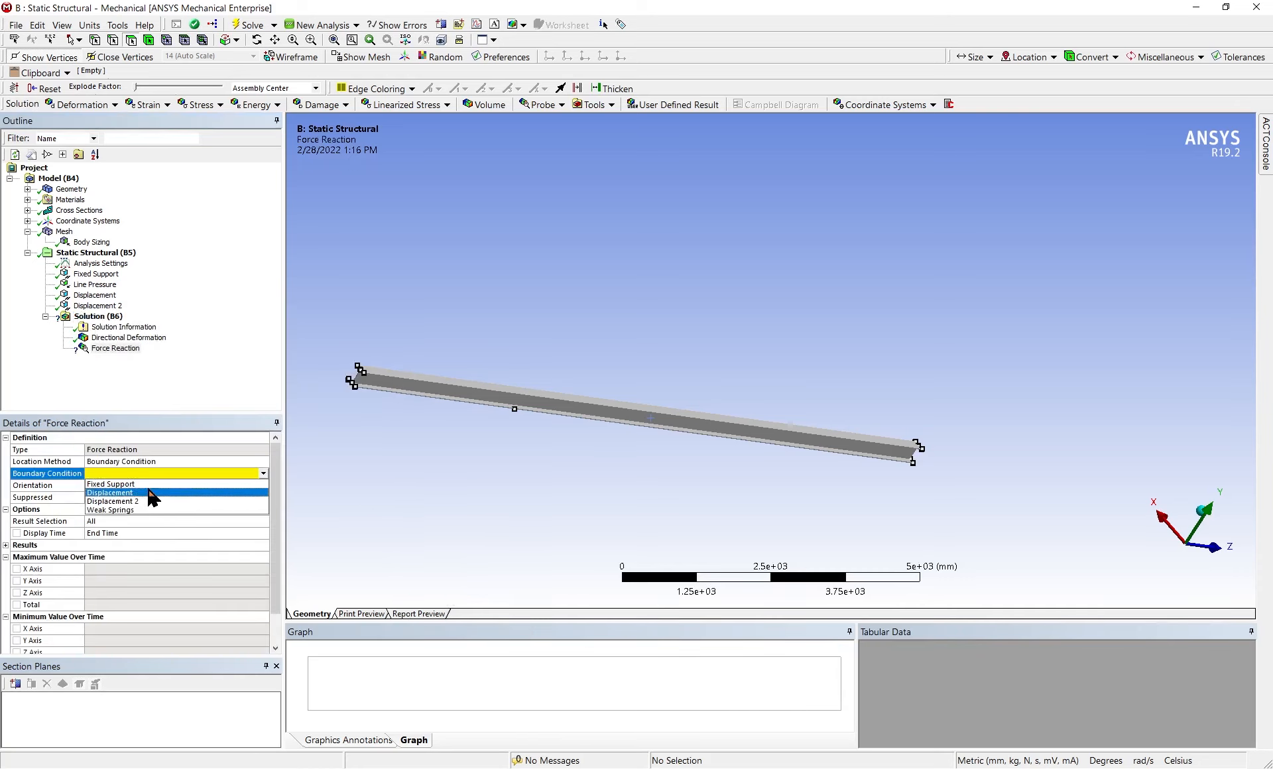
pyautogui.click(148, 485)
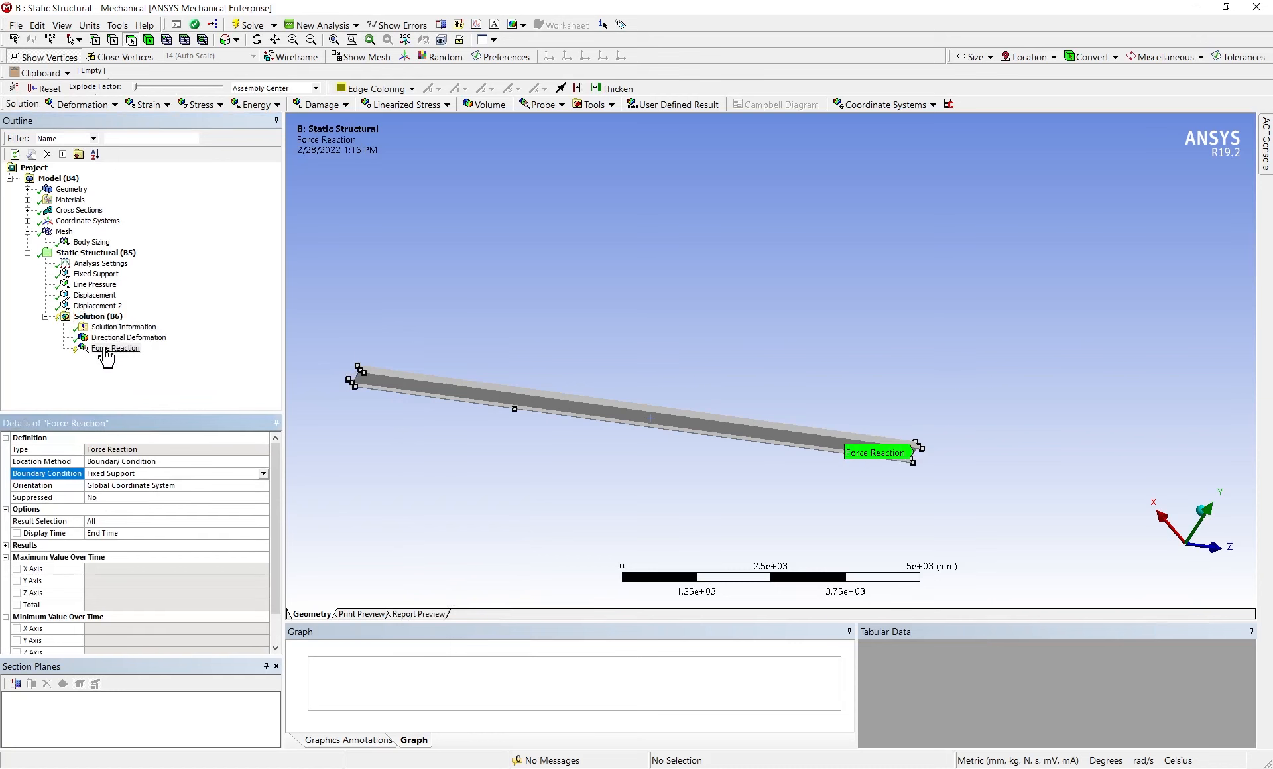
# Add a moment reaction probe to the solution with Fixed Support as its boundary condition
pyautogui.click(111, 316)
pyautogui.rightClick(111, 317)
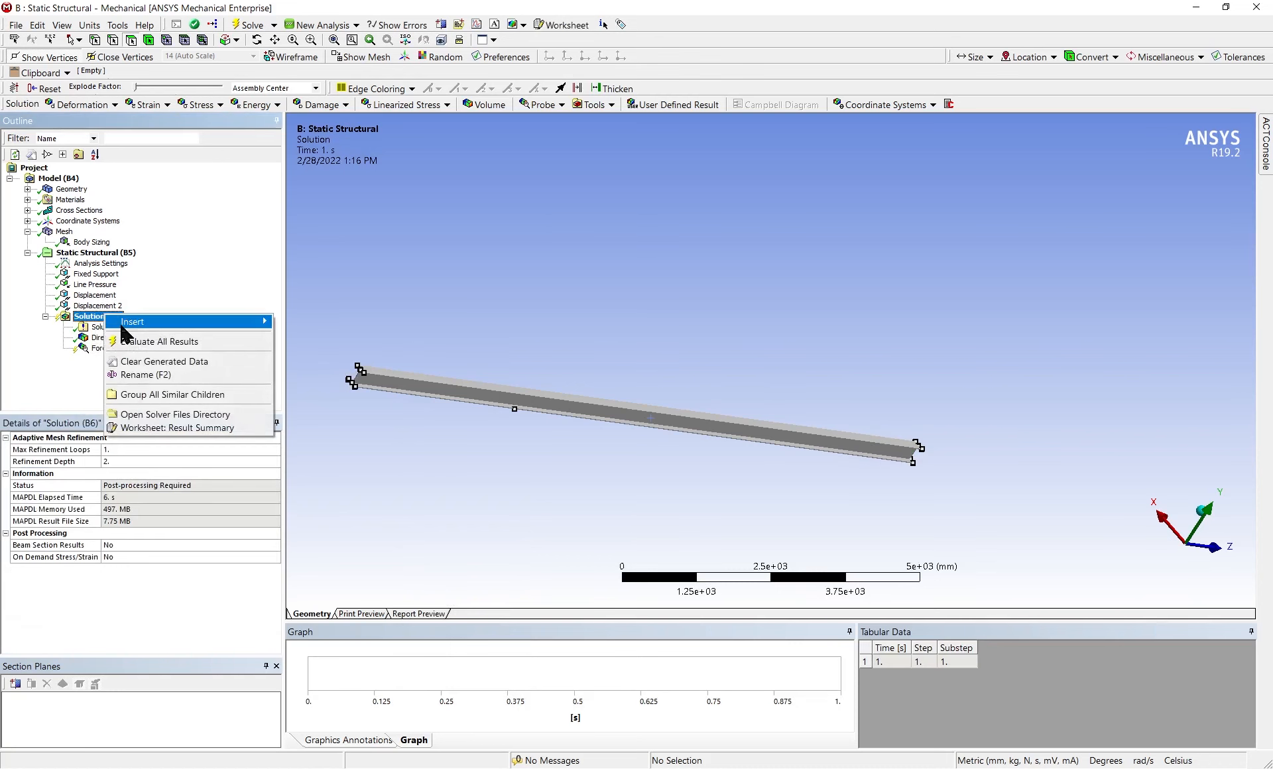
pyautogui.moveTo(126, 323)
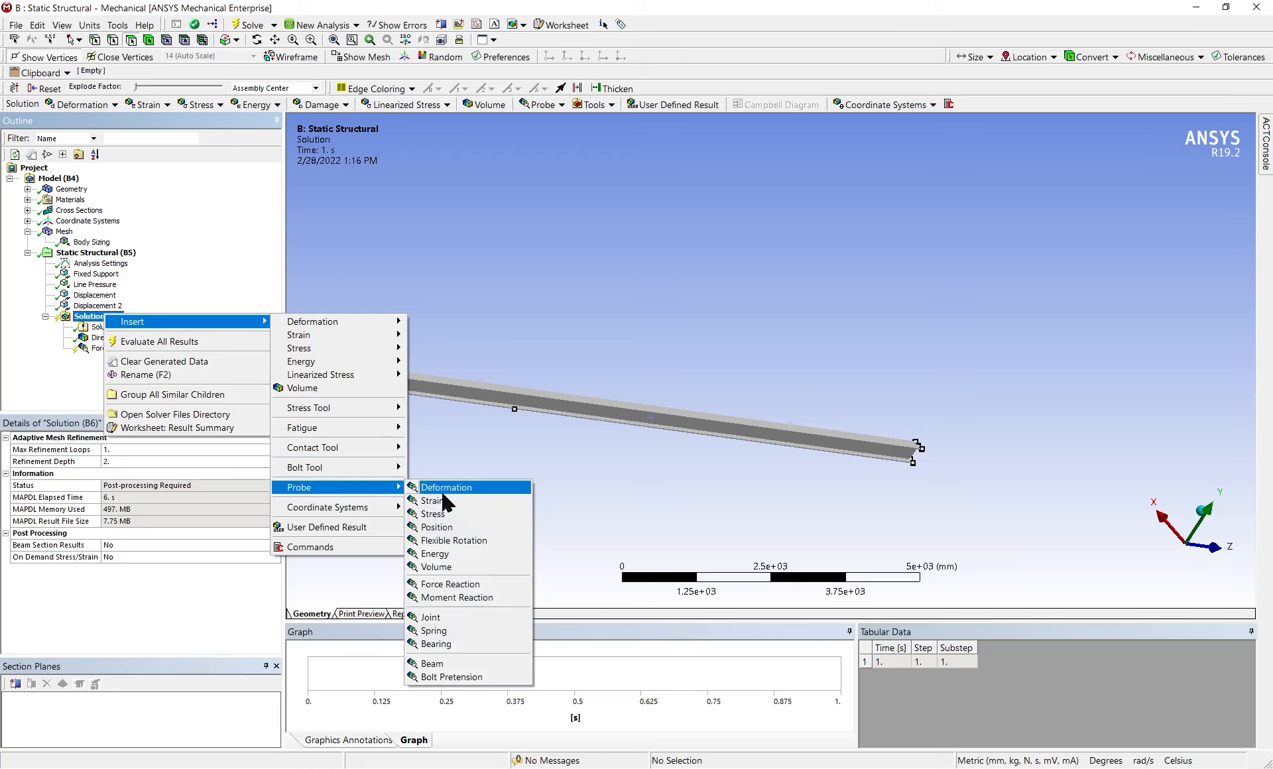
pyautogui.click(483, 597)
pyautogui.click(166, 473)
pyautogui.click(167, 492)
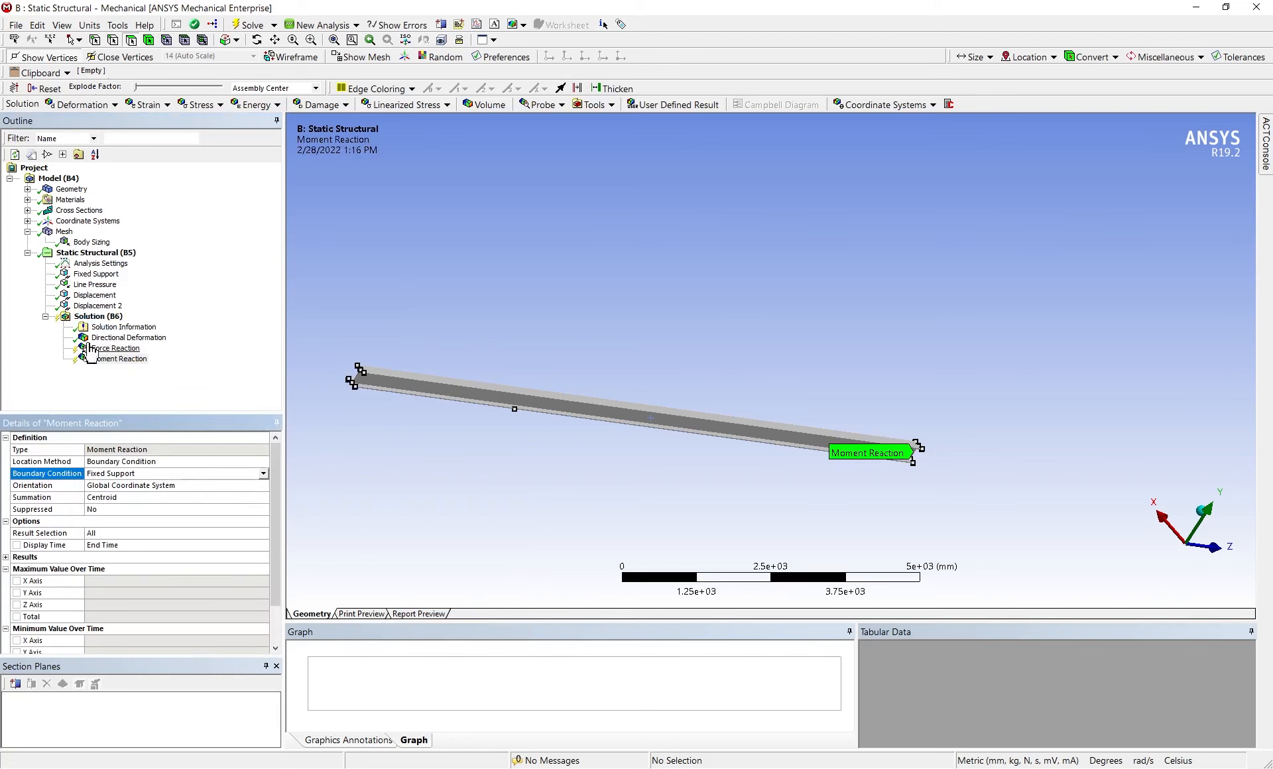
# Add a second force reaction probe with the first Displacement support as its boundary condition
pyautogui.rightClick(99, 317)
pyautogui.moveTo(253, 325)
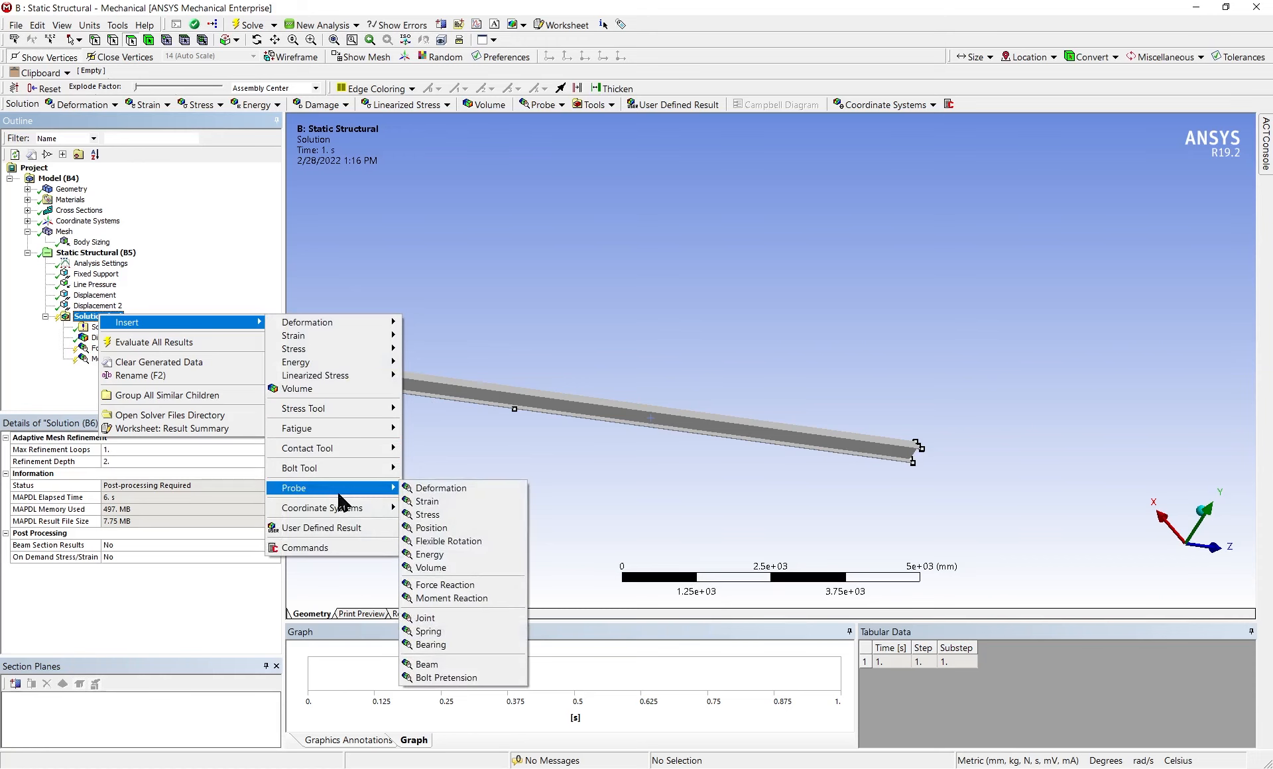
pyautogui.click(463, 589)
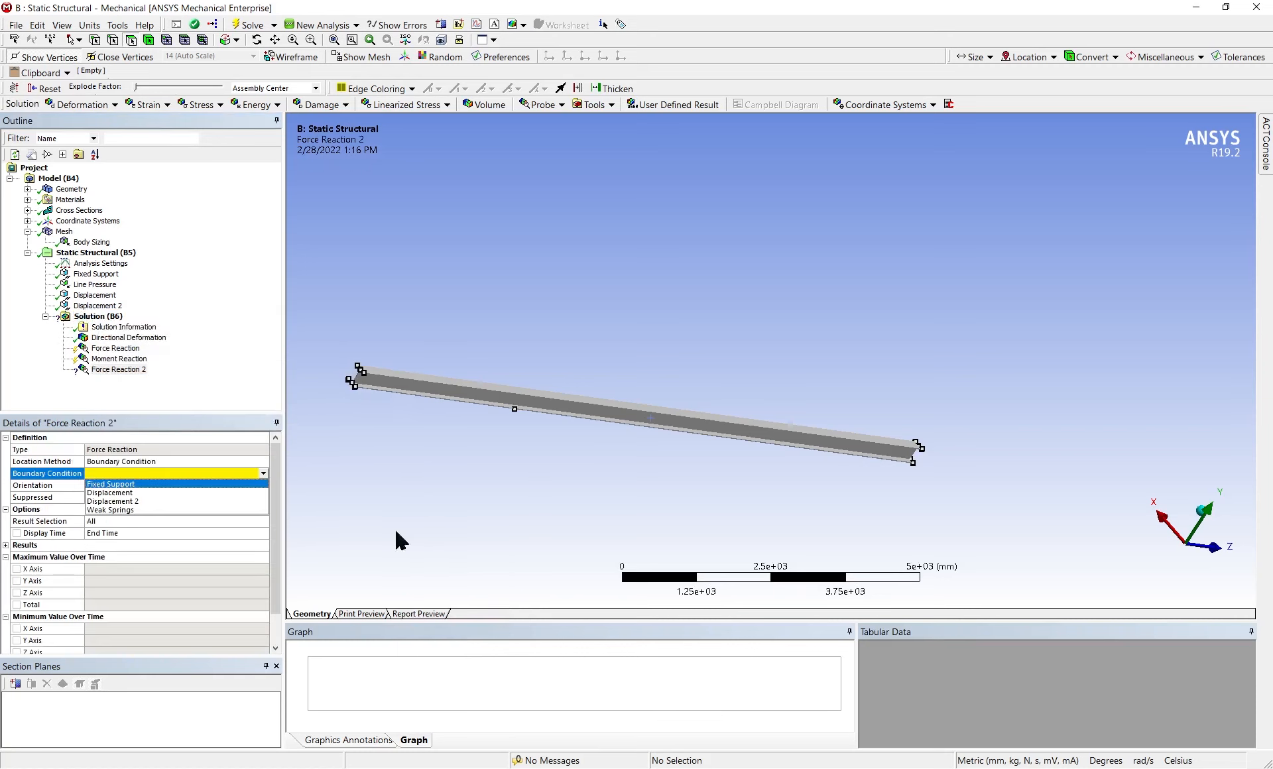
pyautogui.click(205, 493)
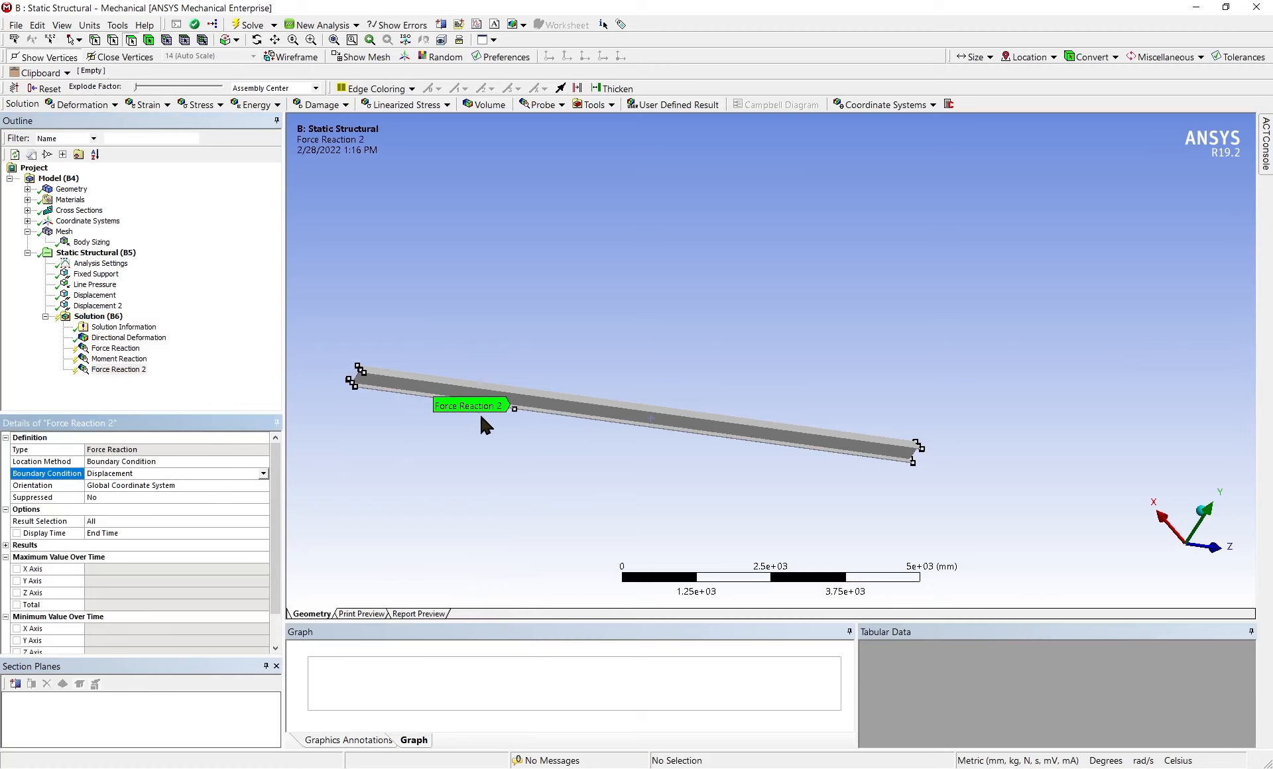
# Add an equivalent (von-Mises) stress result for all bodies and evaluate all results
pyautogui.rightClick(110, 317)
pyautogui.moveTo(169, 325)
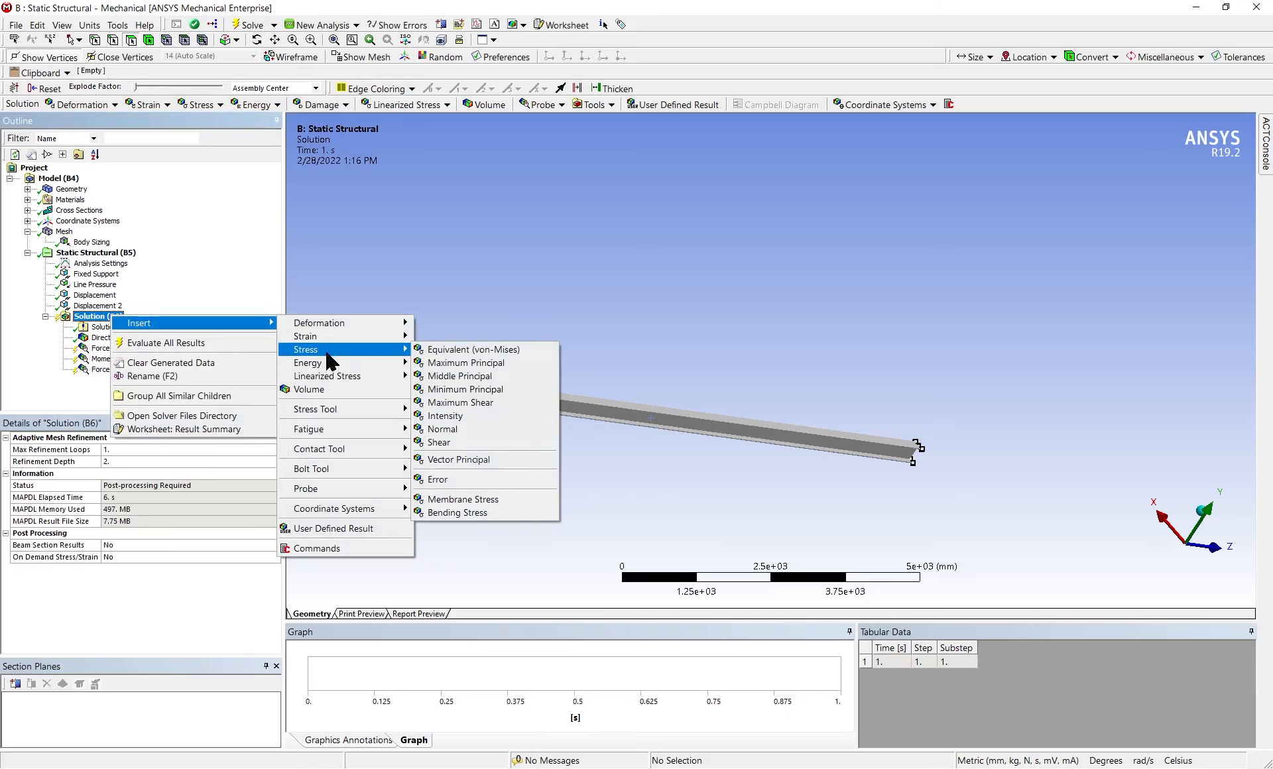
pyautogui.click(497, 352)
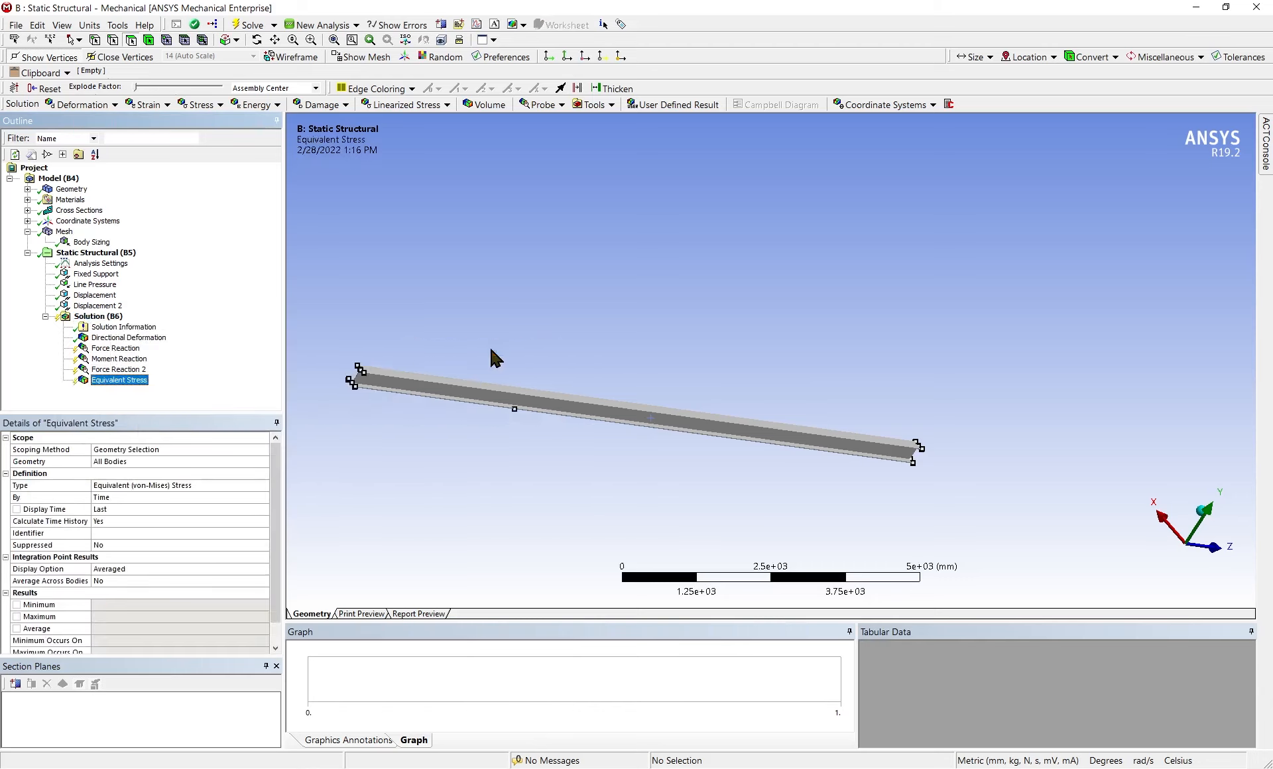
pyautogui.rightClick(94, 316)
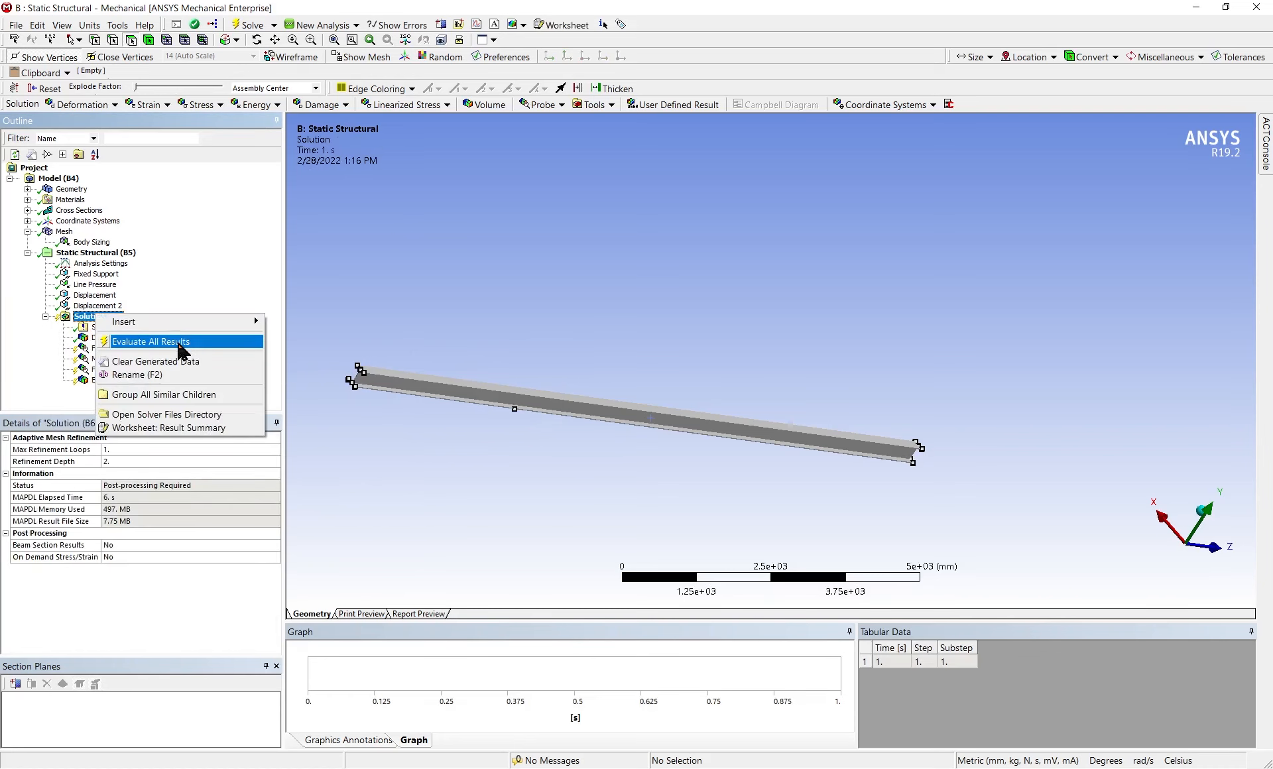
pyautogui.click(183, 341)
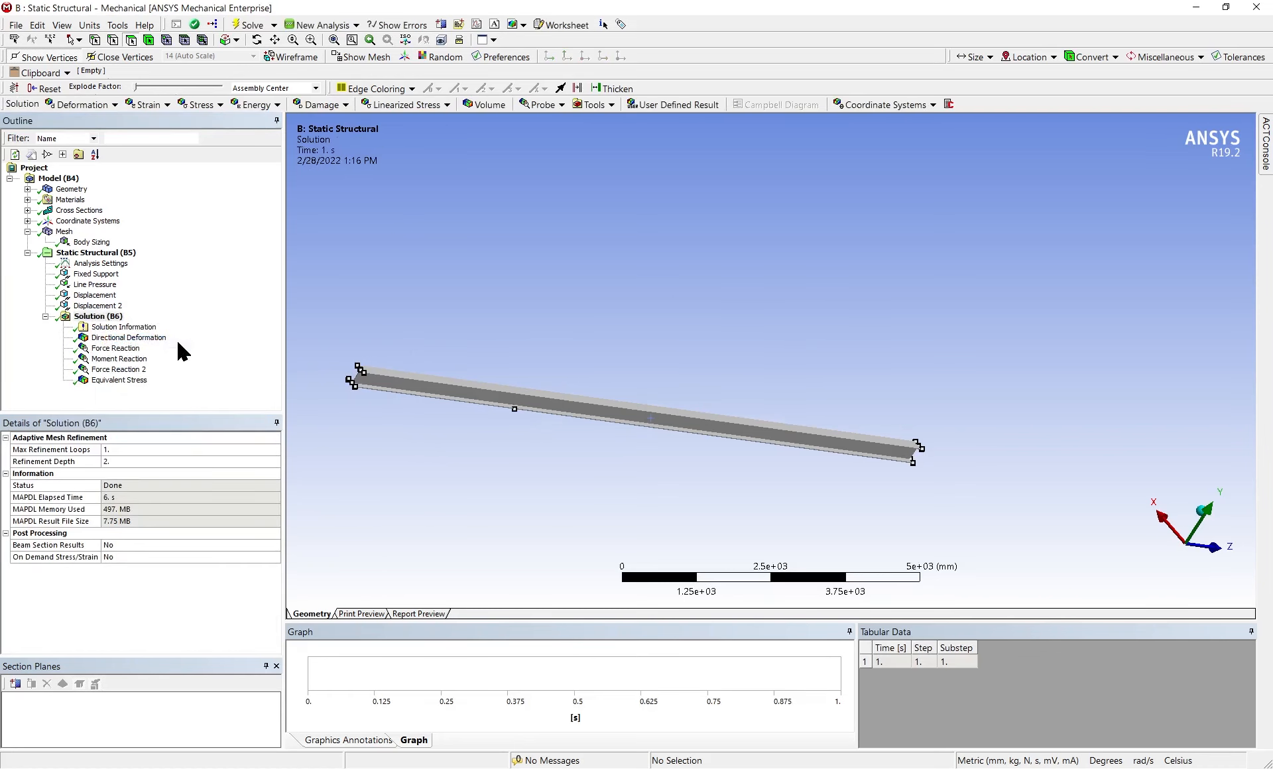
# Examine the reaction forces at the displacement support and at the fixed support, including their axis components and direction arrows
pyautogui.click(119, 370)
pyautogui.scroll(-1, 120, 580)
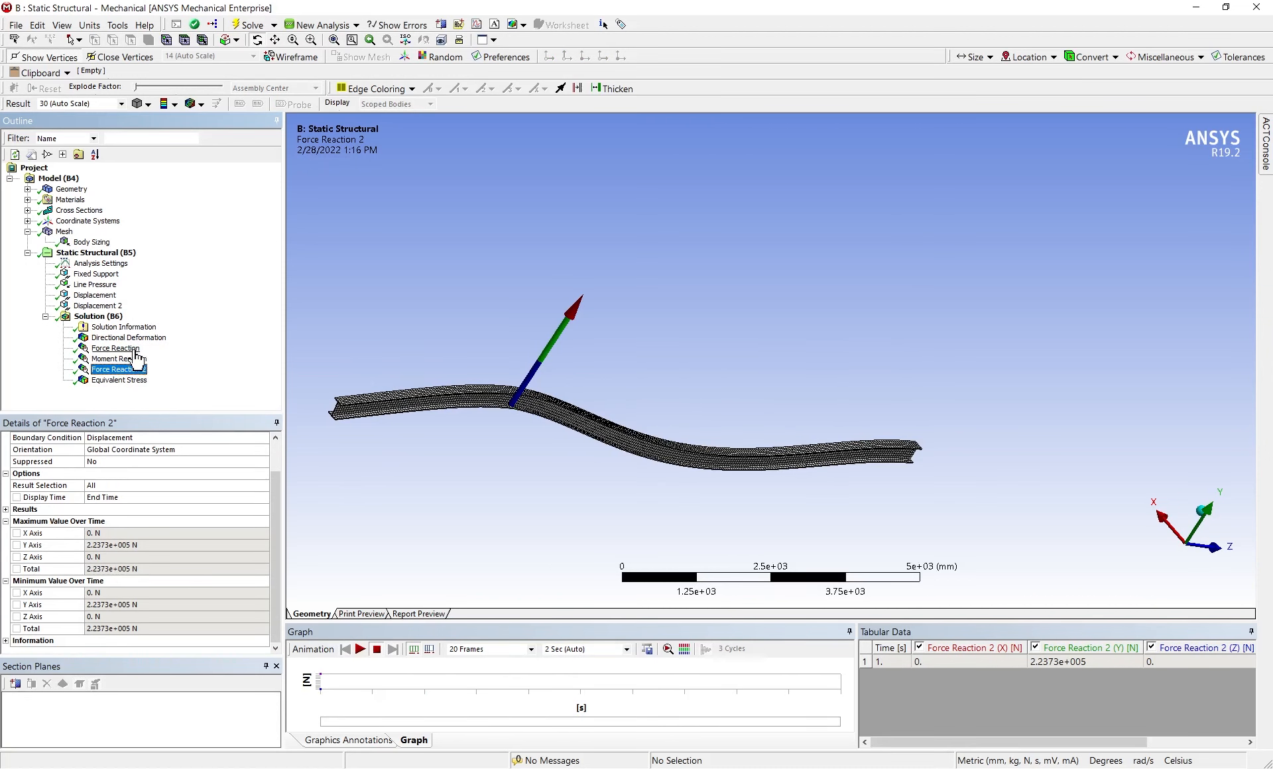
pyautogui.click(116, 349)
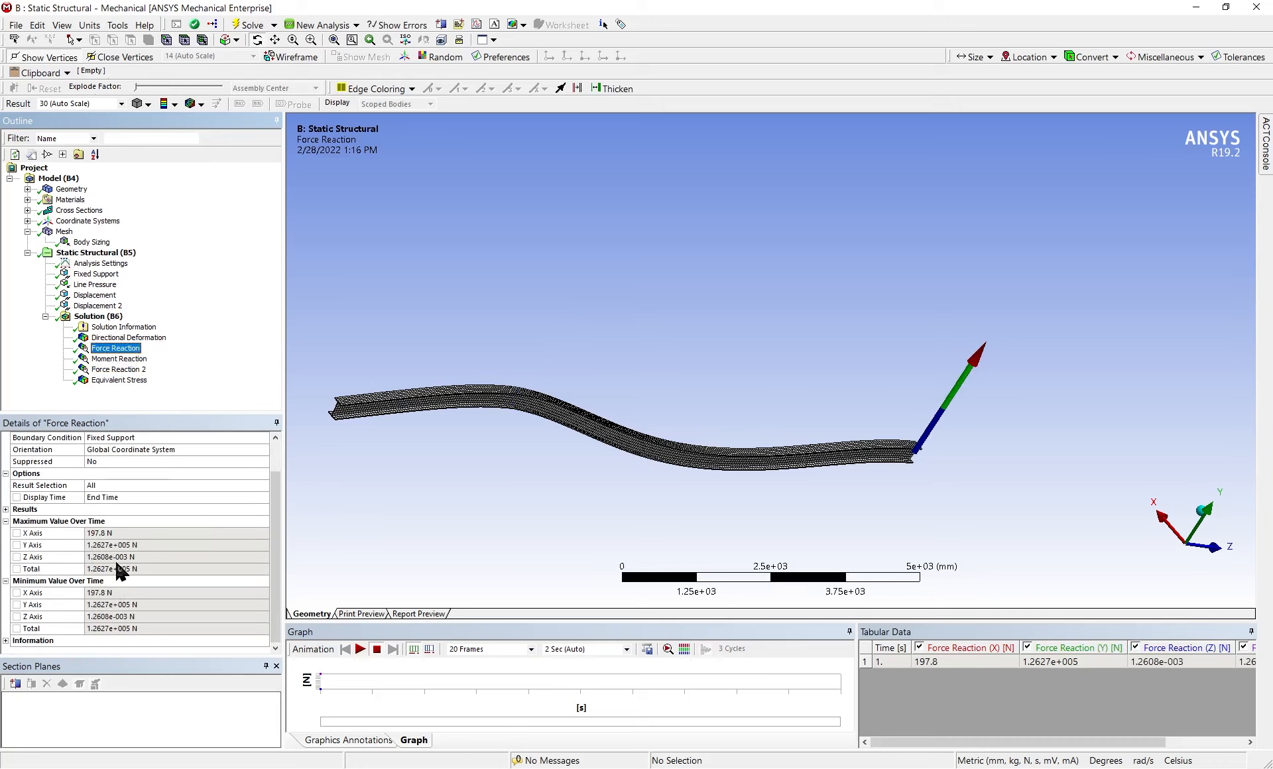
pyautogui.click(112, 548)
pyautogui.click(114, 556)
pyautogui.click(123, 533)
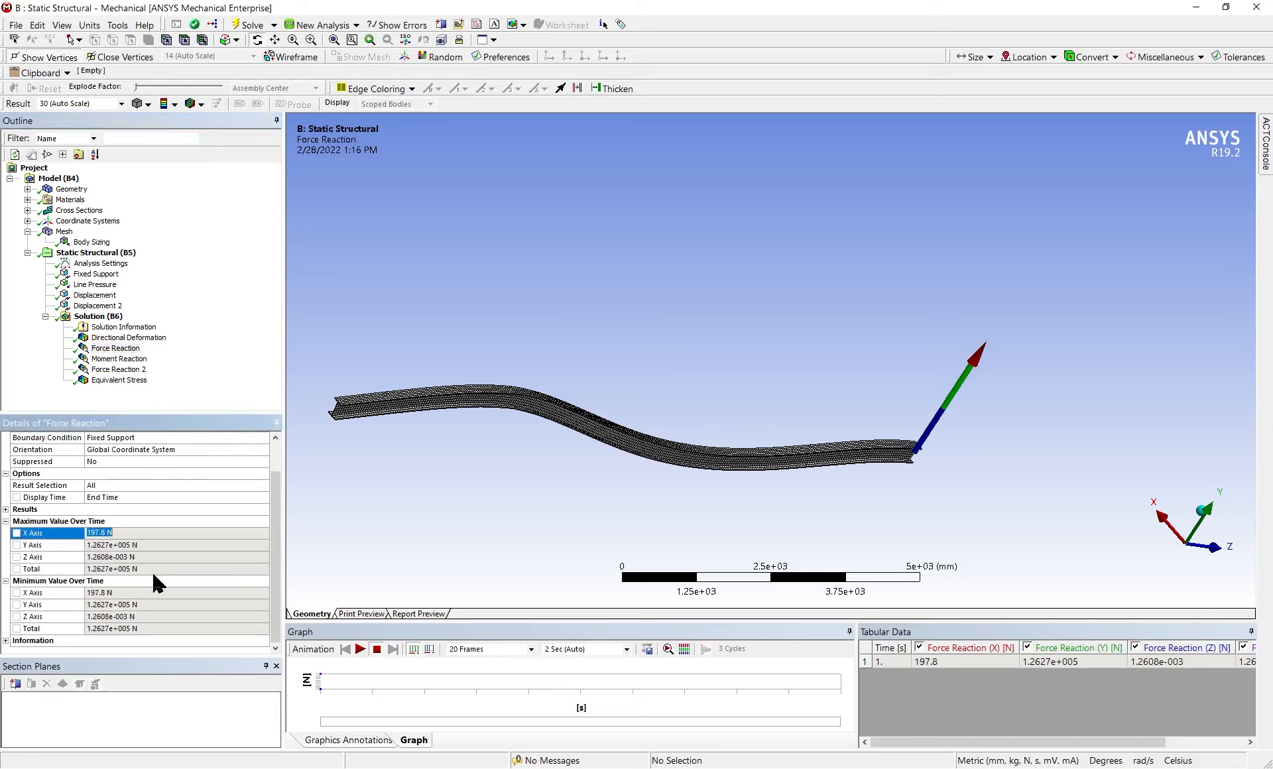
pyautogui.scroll(-2, 577, 431)
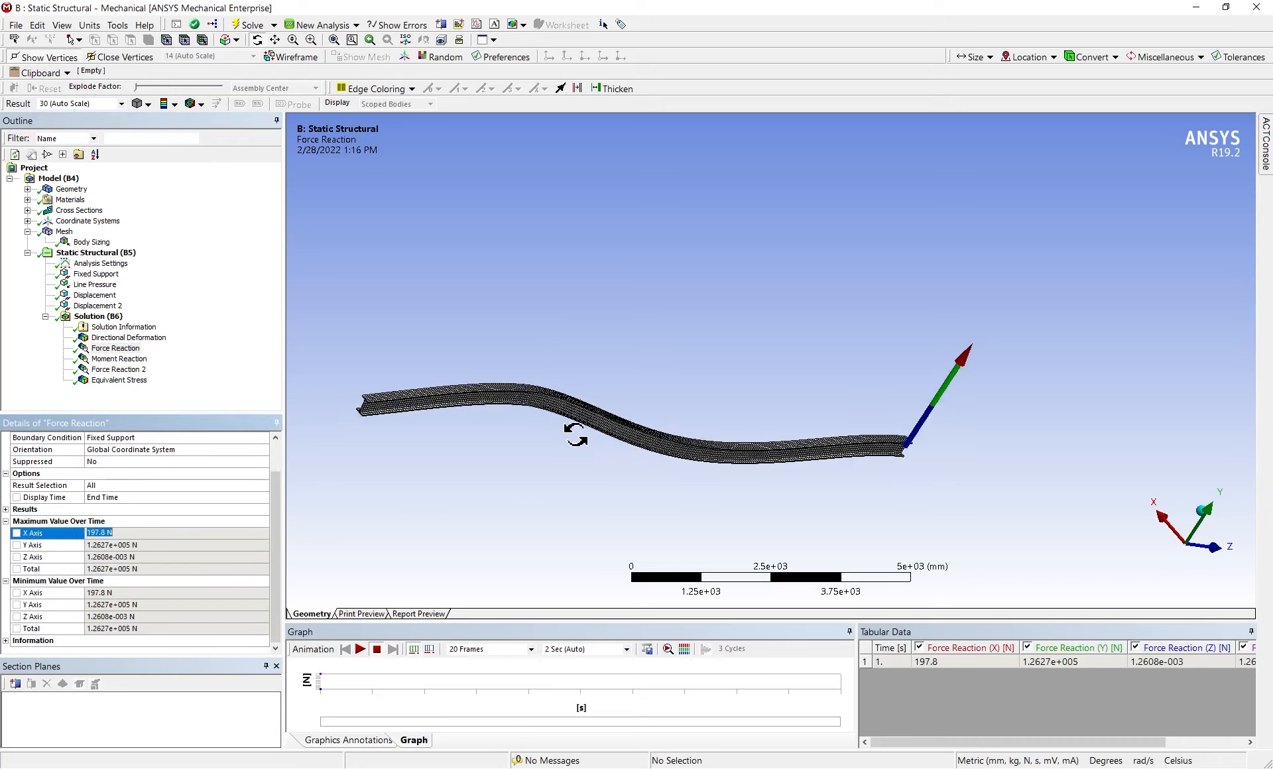
pyautogui.moveTo(573, 419); pyautogui.dragTo(519, 423)
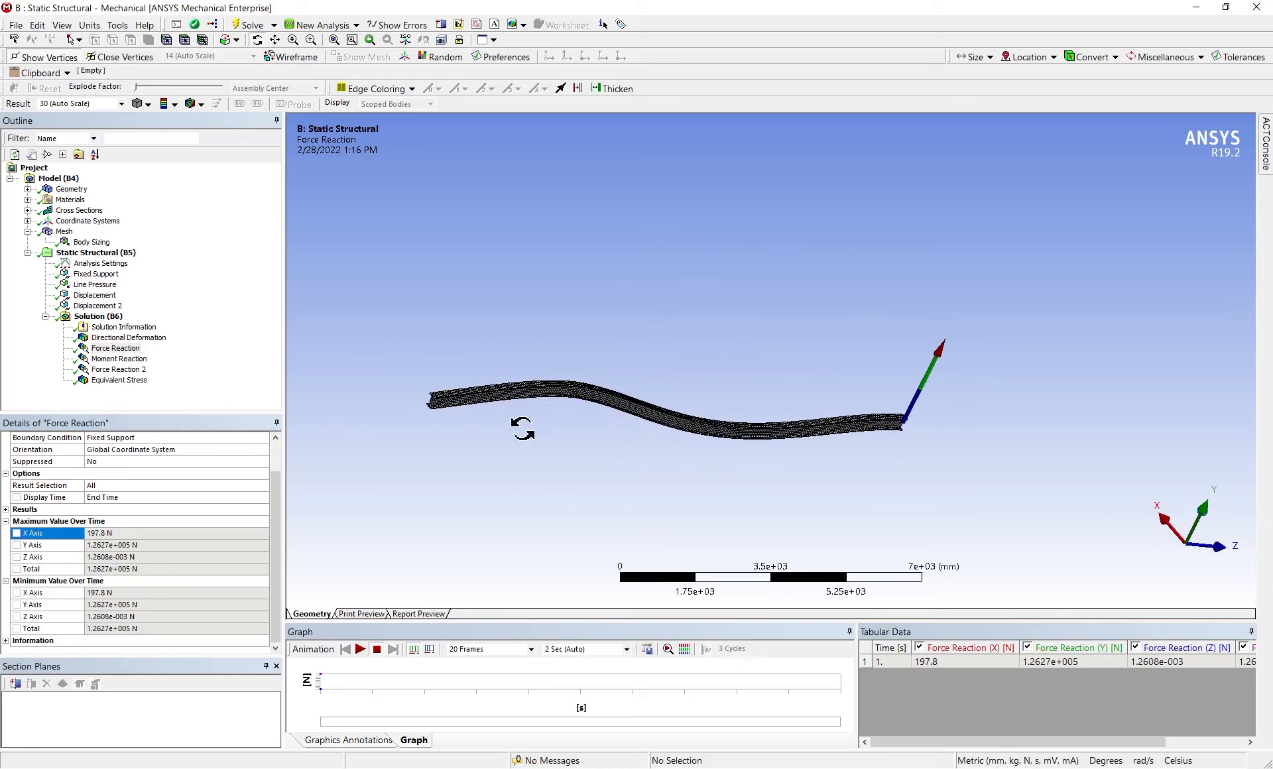
pyautogui.moveTo(365, 505); pyautogui.dragTo(732, 419)
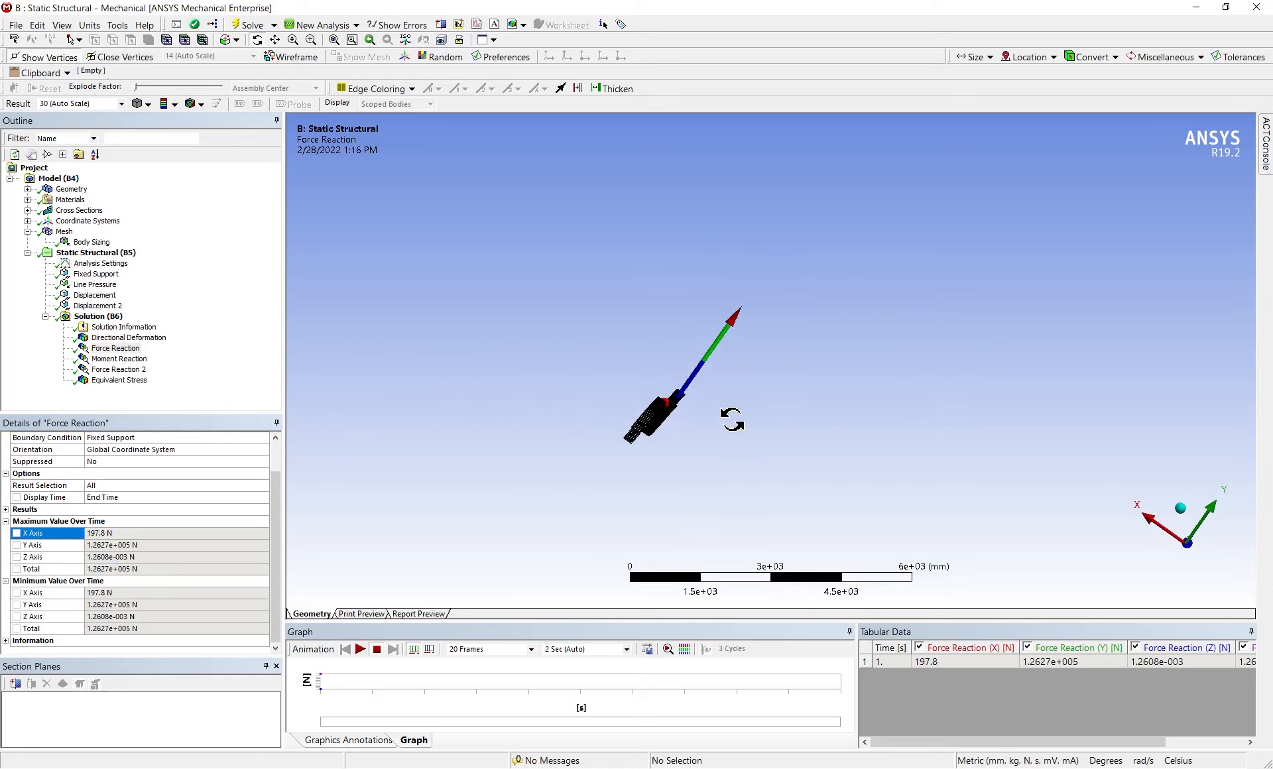
pyautogui.rightClick(63, 307)
pyautogui.rightClick(86, 317)
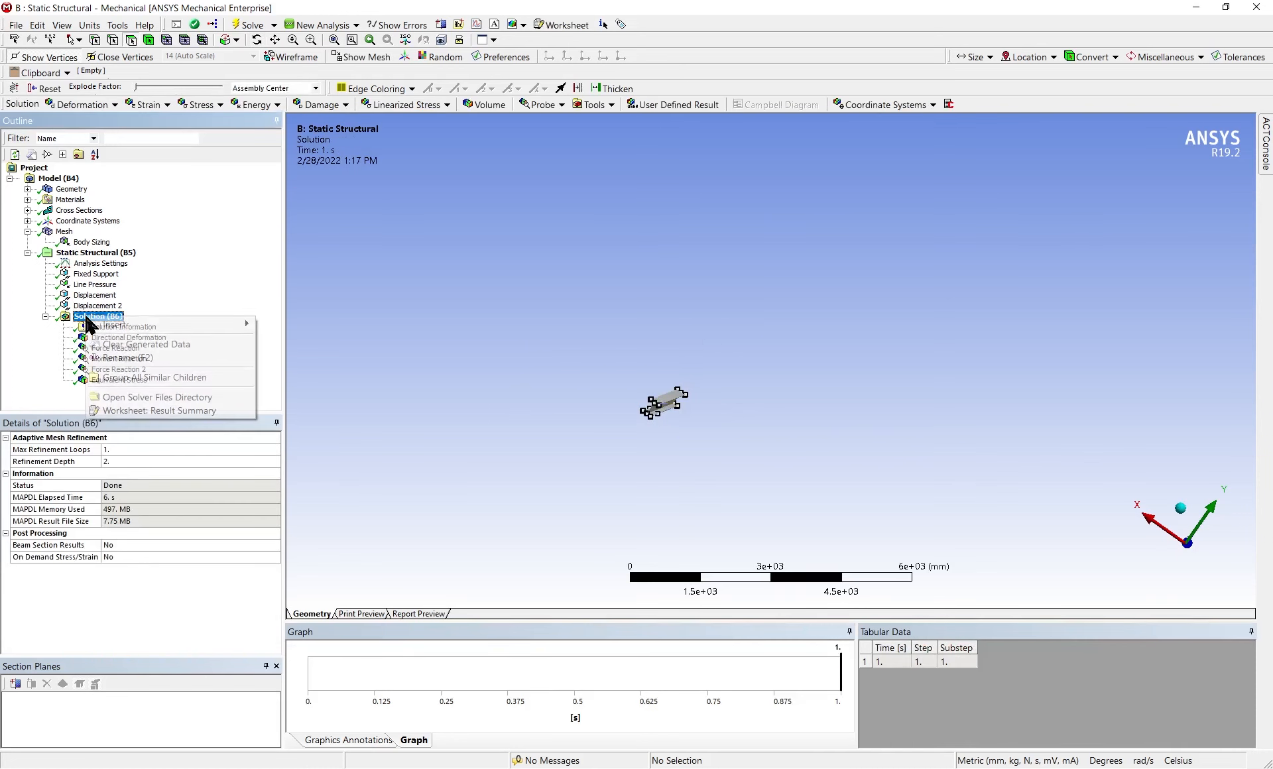
pyautogui.click(342, 286)
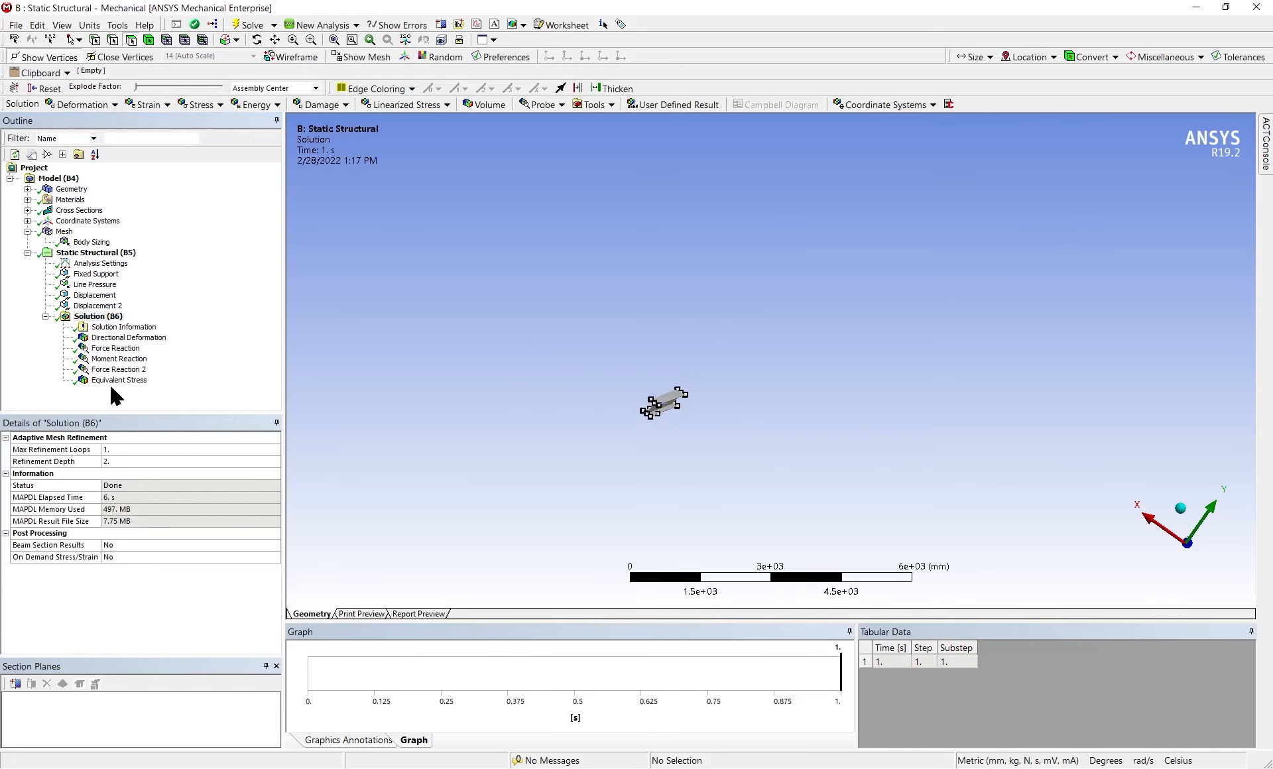
# Examine the force reaction and moment reaction at the fixed support, including the Y-axis force, total moment and direction arrows
pyautogui.click(116, 348)
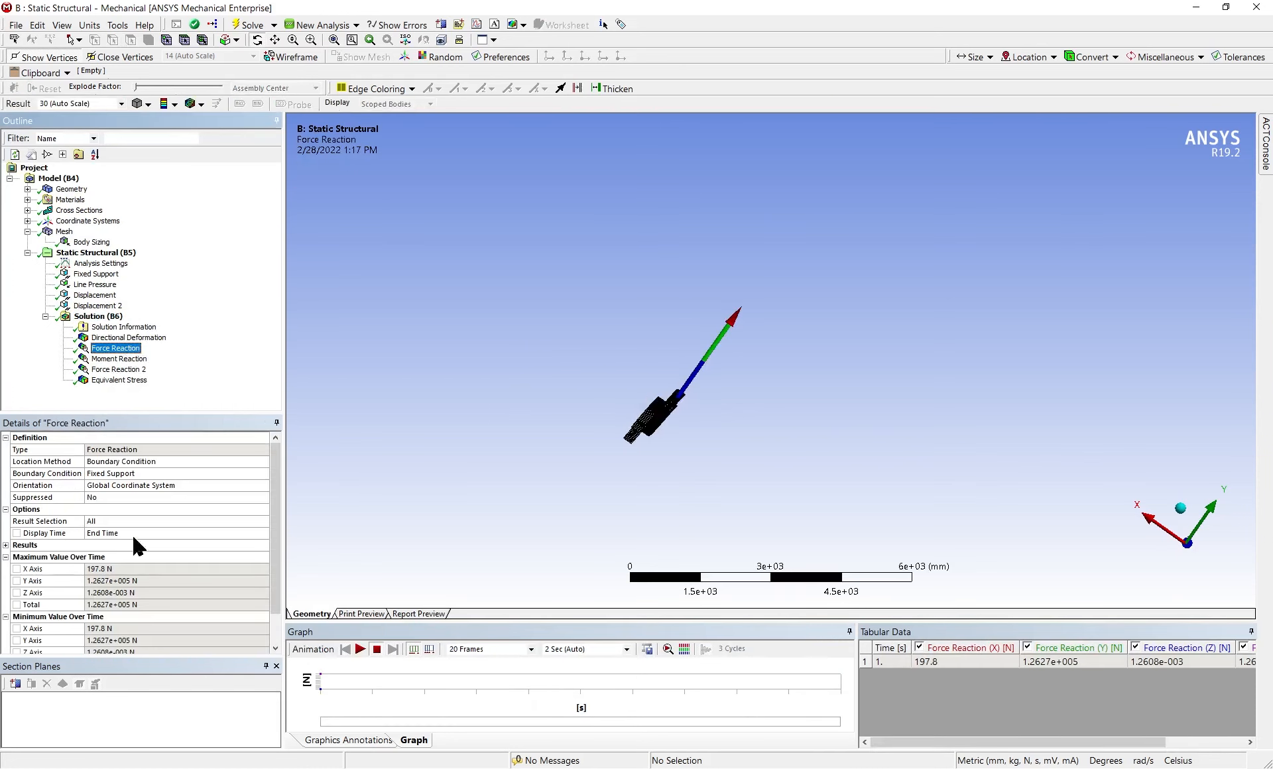
pyautogui.scroll(-1, 123, 571)
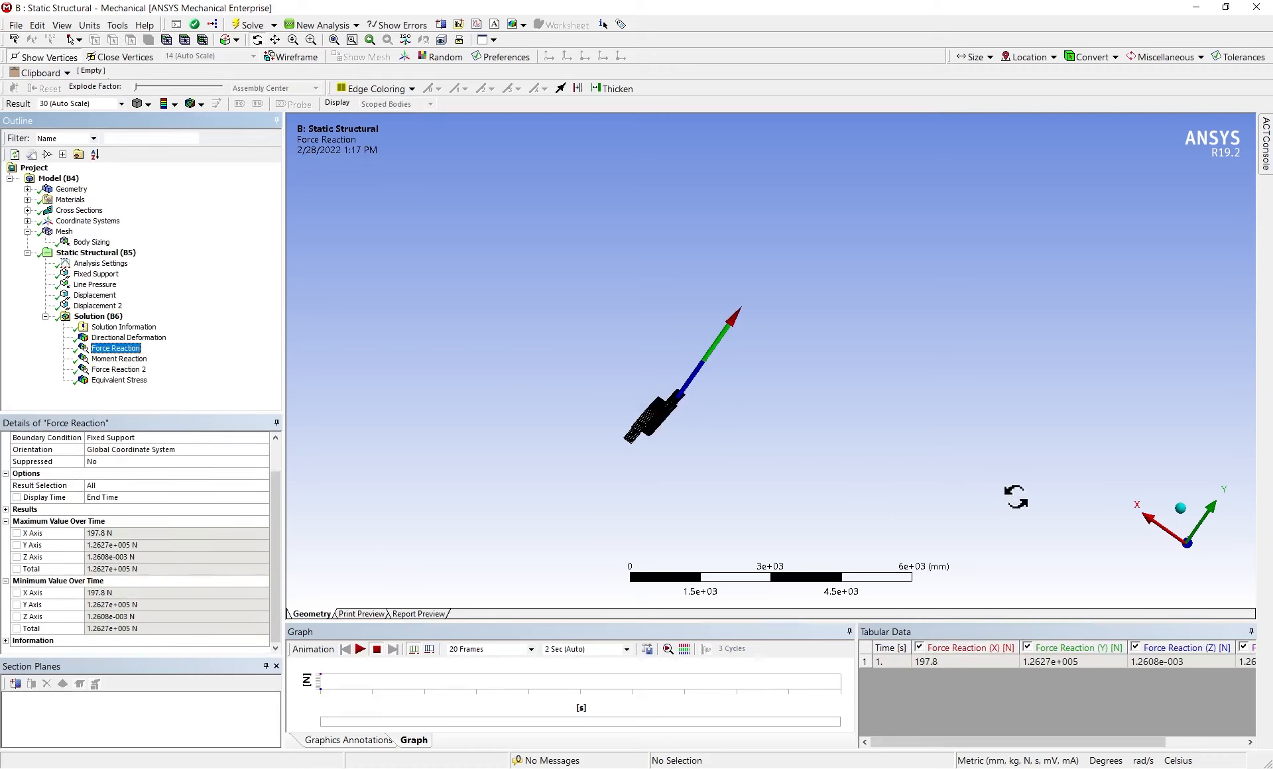
pyautogui.moveTo(1014, 506); pyautogui.dragTo(719, 442, button='middle')
pyautogui.moveTo(788, 466); pyautogui.dragTo(835, 468)
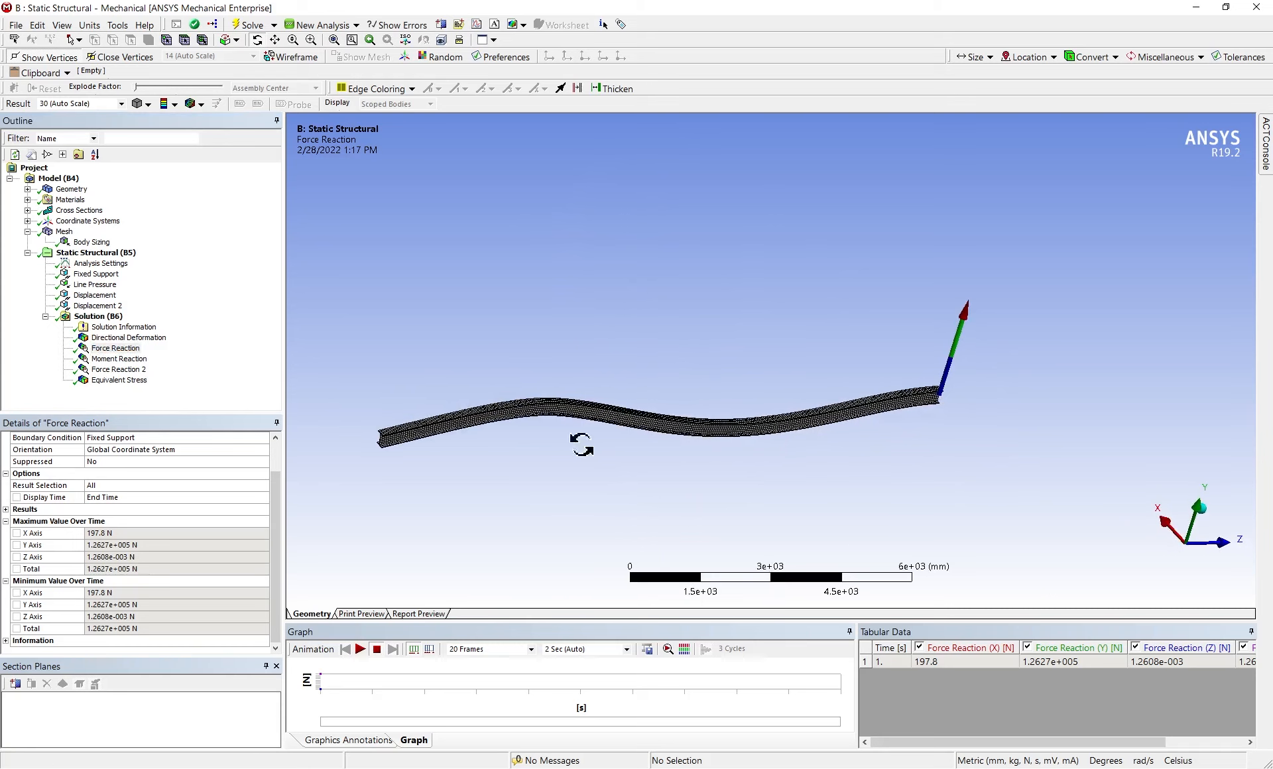
pyautogui.click(107, 544)
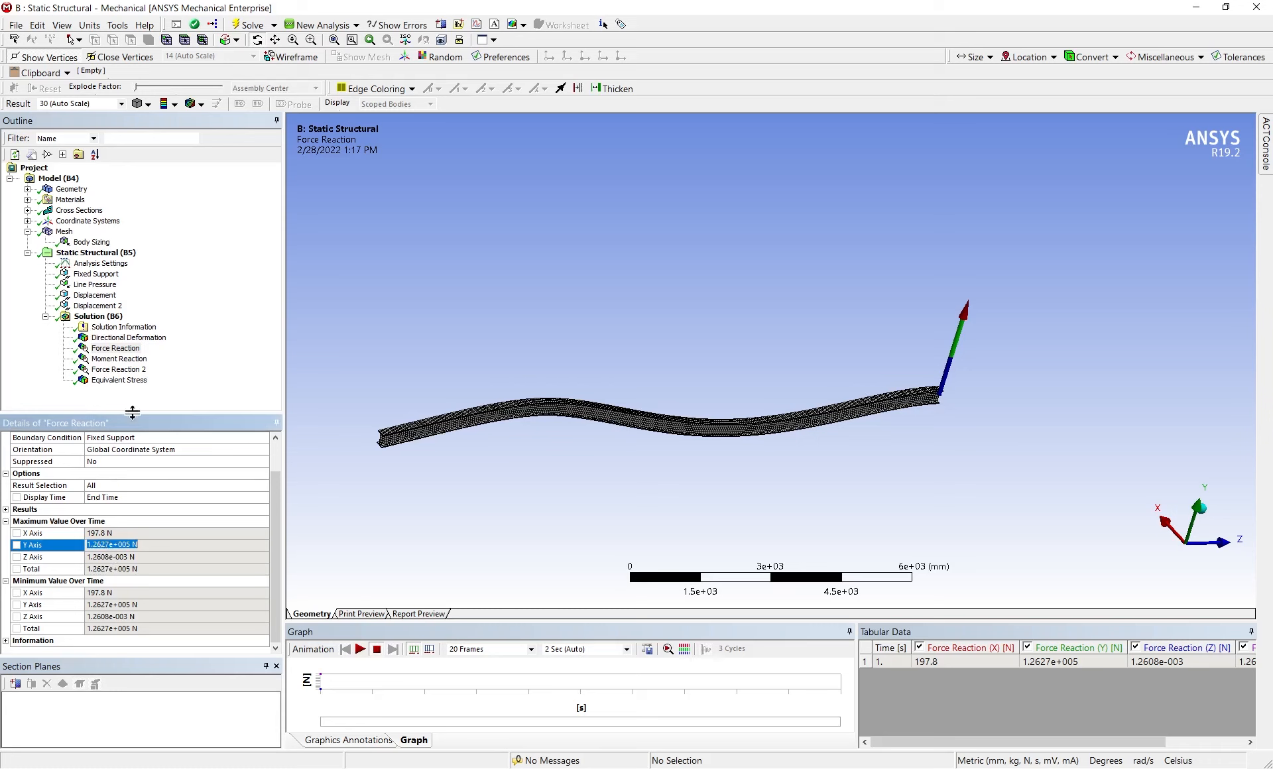
pyautogui.click(118, 359)
pyautogui.scroll(-2, 153, 590)
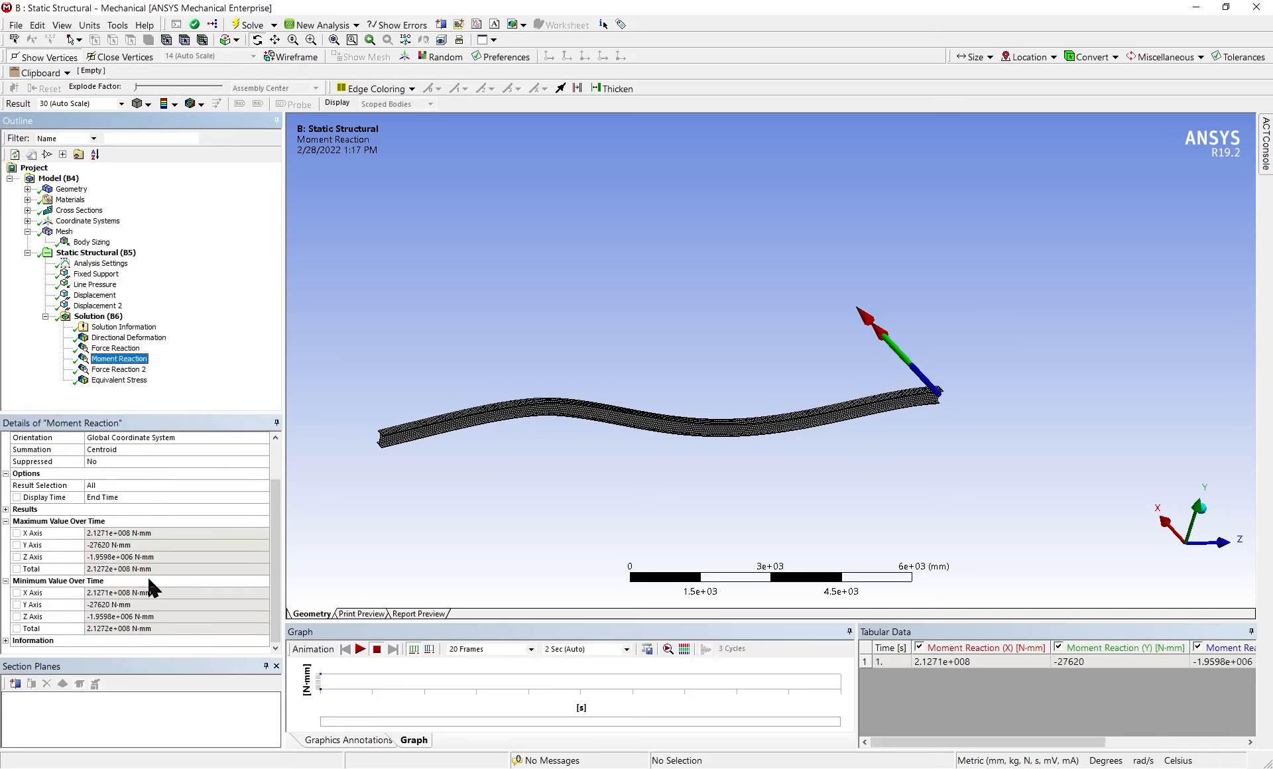
pyautogui.click(99, 569)
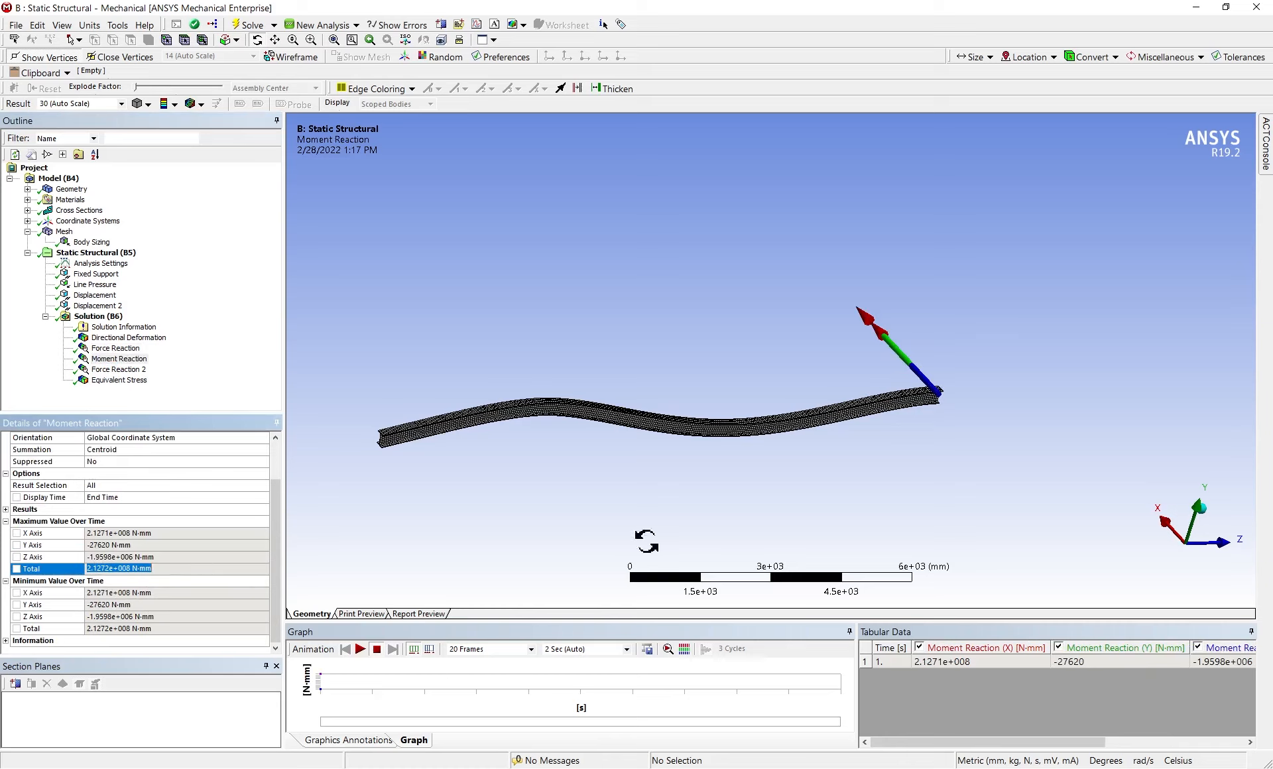
pyautogui.moveTo(931, 438); pyautogui.dragTo(865, 496)
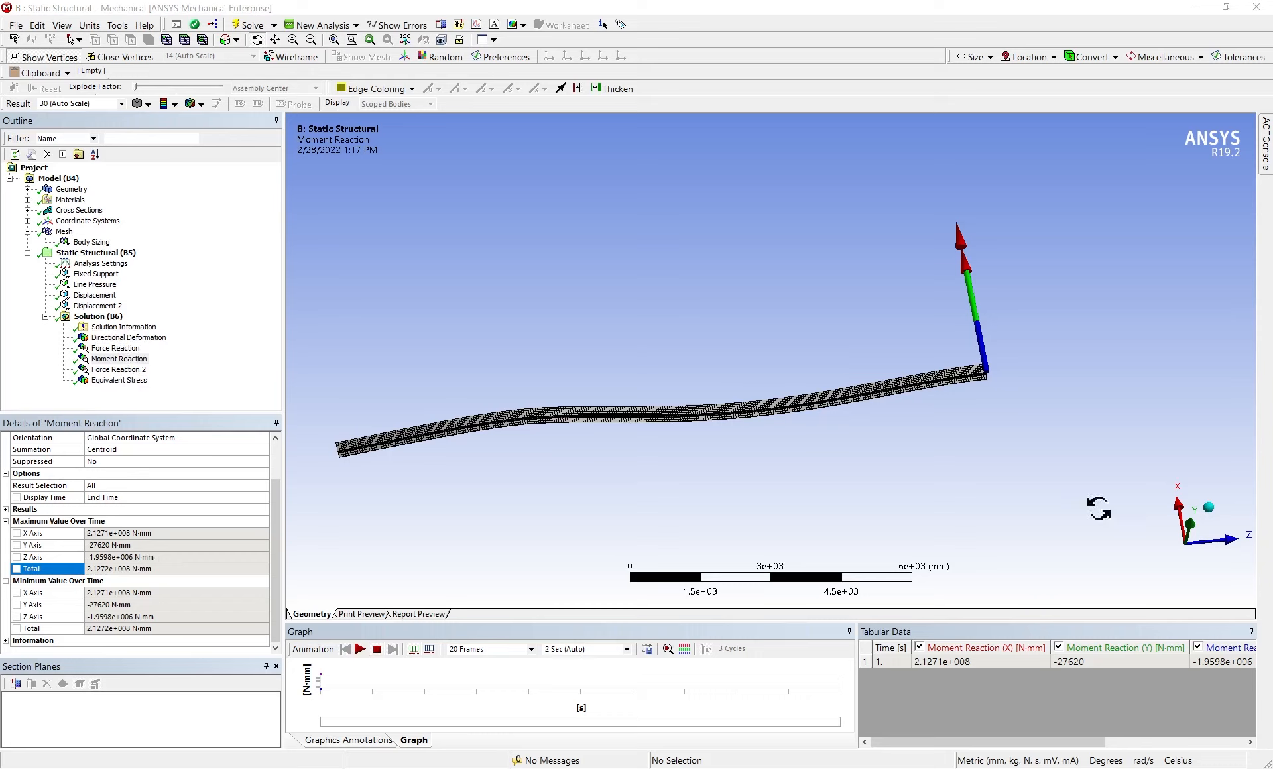
# Insert Construction Geometry under the model and add a two-point path to it
pyautogui.rightClick(63, 182)
pyautogui.moveTo(104, 191)
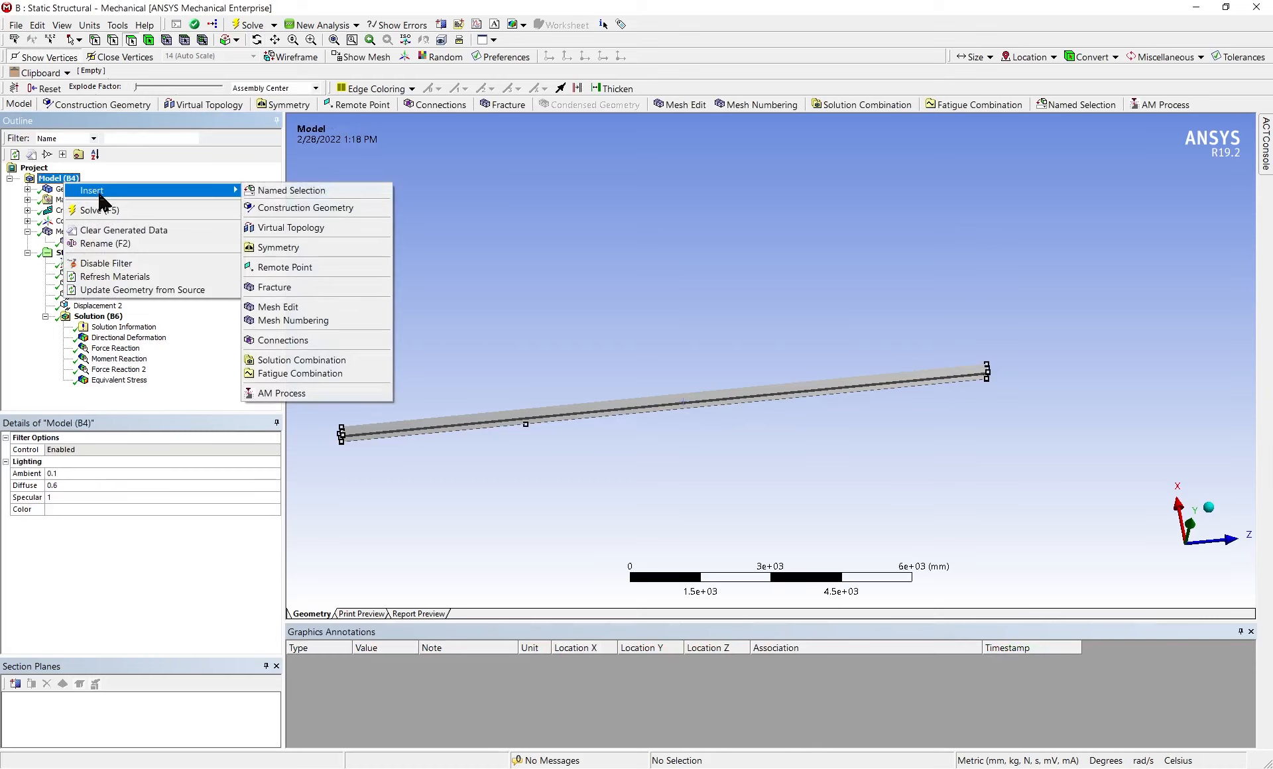
pyautogui.click(315, 208)
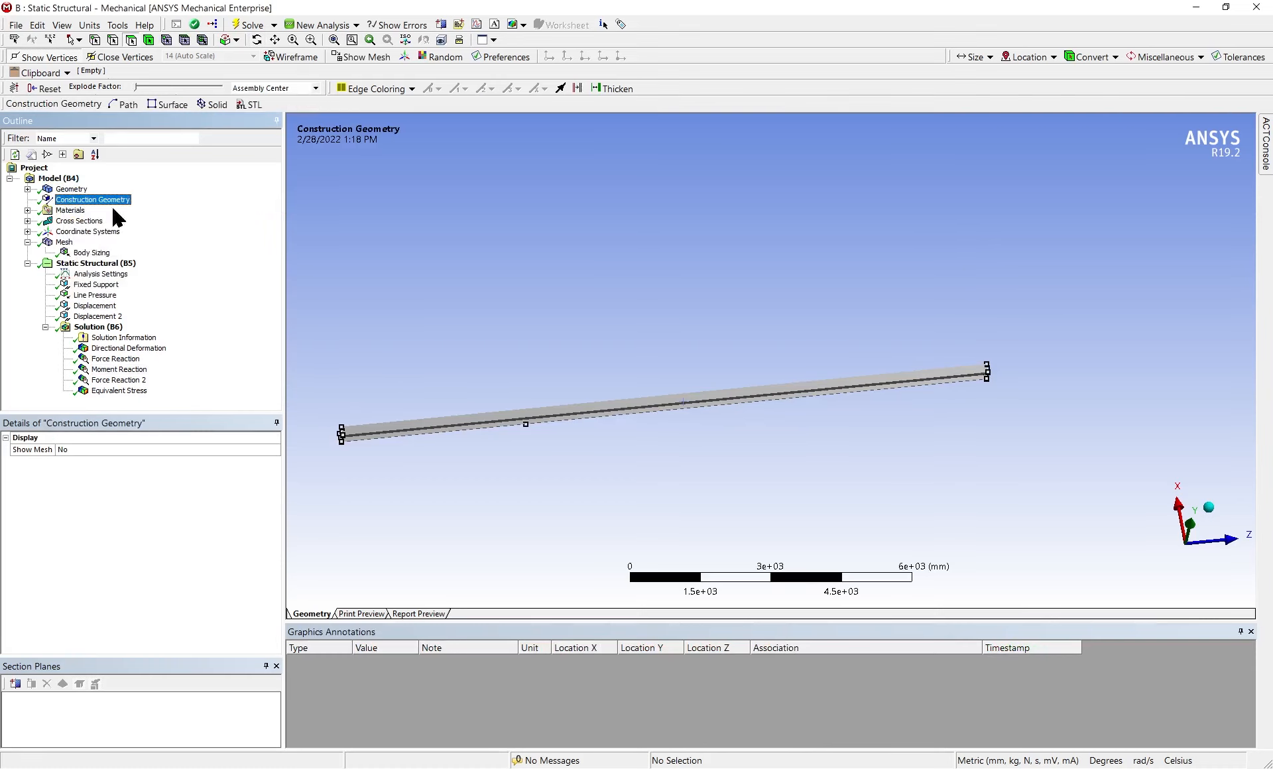
pyautogui.rightClick(72, 204)
pyautogui.moveTo(103, 206)
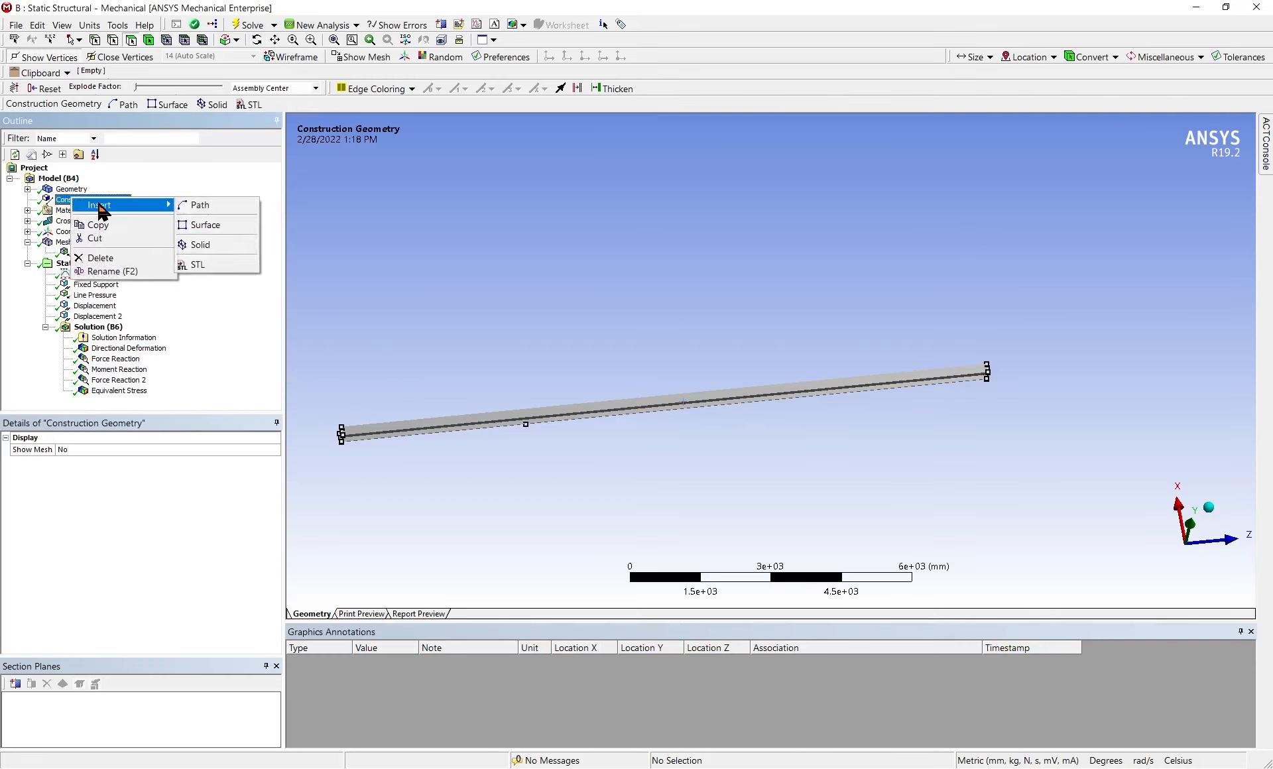
pyautogui.click(188, 211)
# Locate the path's start at the upper flange's end edge, at X 0, Y 310, Z 14000 mm
pyautogui.moveTo(706, 458); pyautogui.dragTo(751, 416, button='middle')
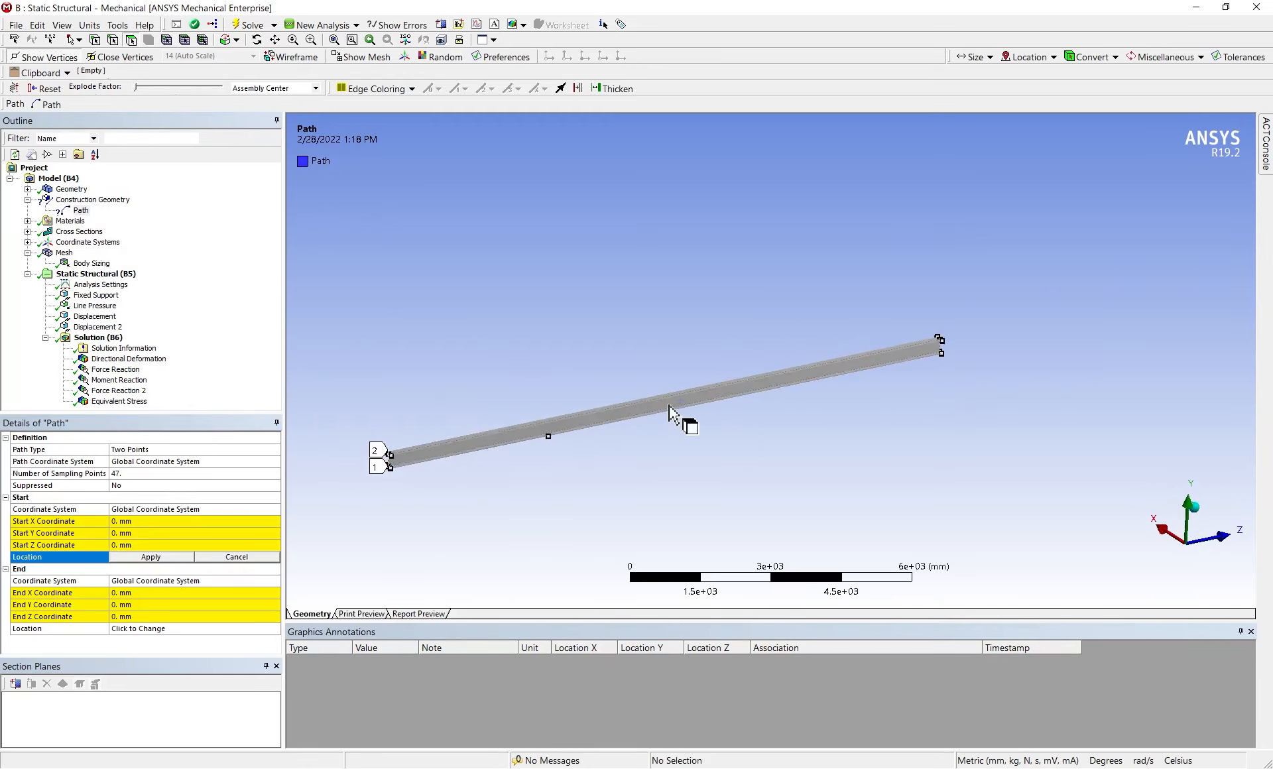
pyautogui.scroll(-3, 668, 415)
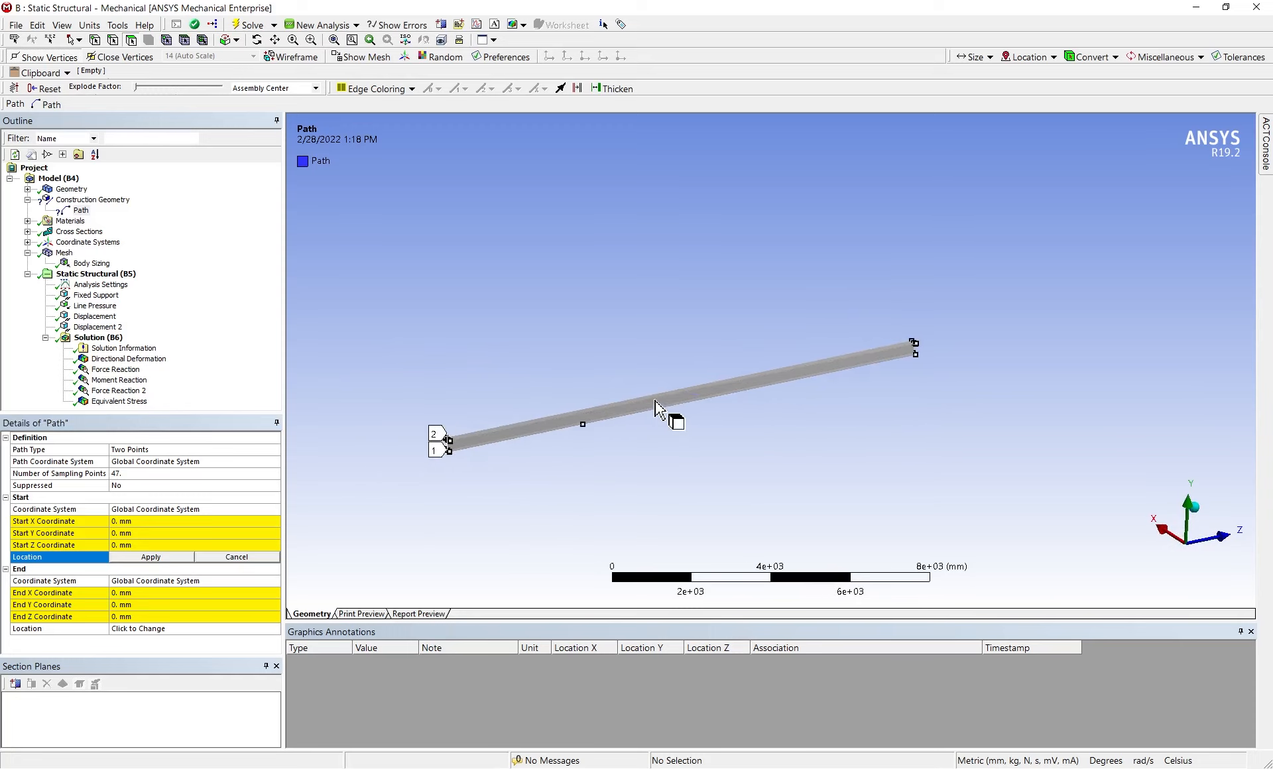
pyautogui.scroll(3, 655, 402)
pyautogui.keyDown('ctrl'); pyautogui.moveTo(539, 401); pyautogui.dragTo(741, 339, button='middle'); pyautogui.keyUp('ctrl')
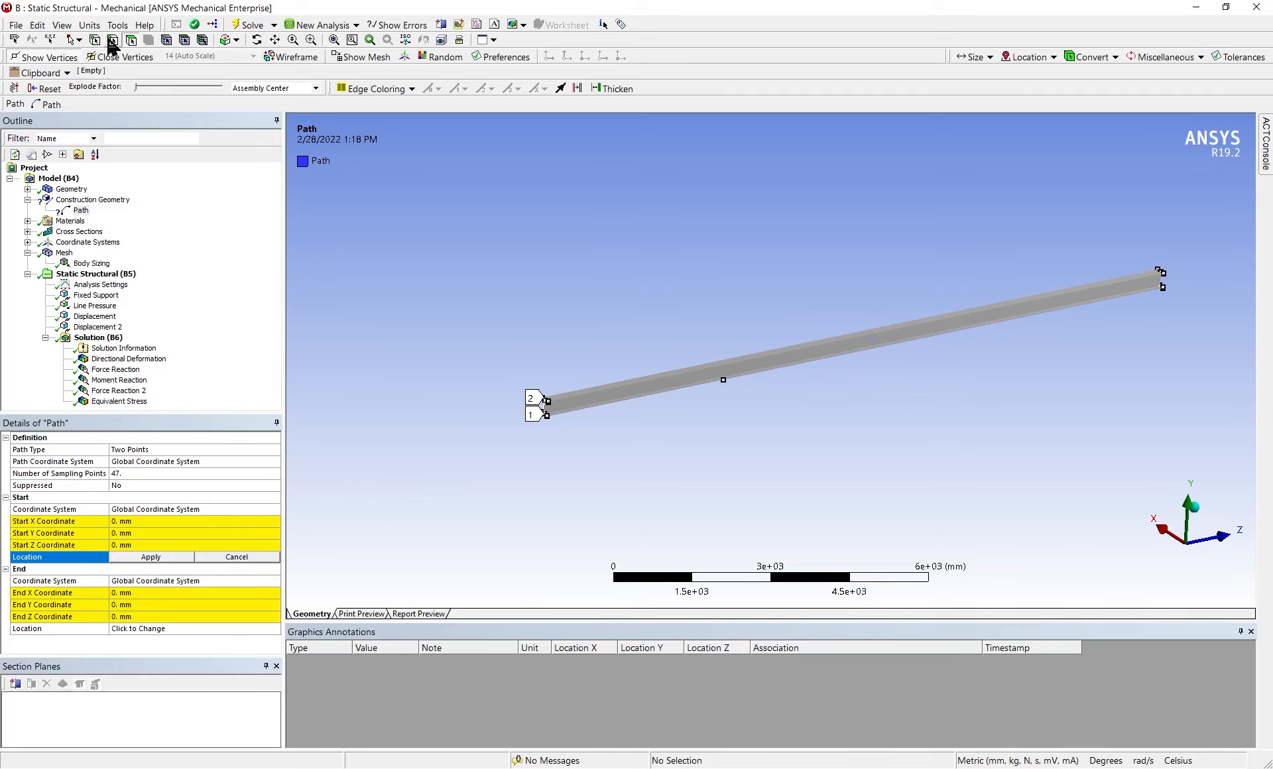
pyautogui.moveTo(1039, 283); pyautogui.dragTo(500, 401, button='middle')
pyautogui.scroll(3, 1120, 360)
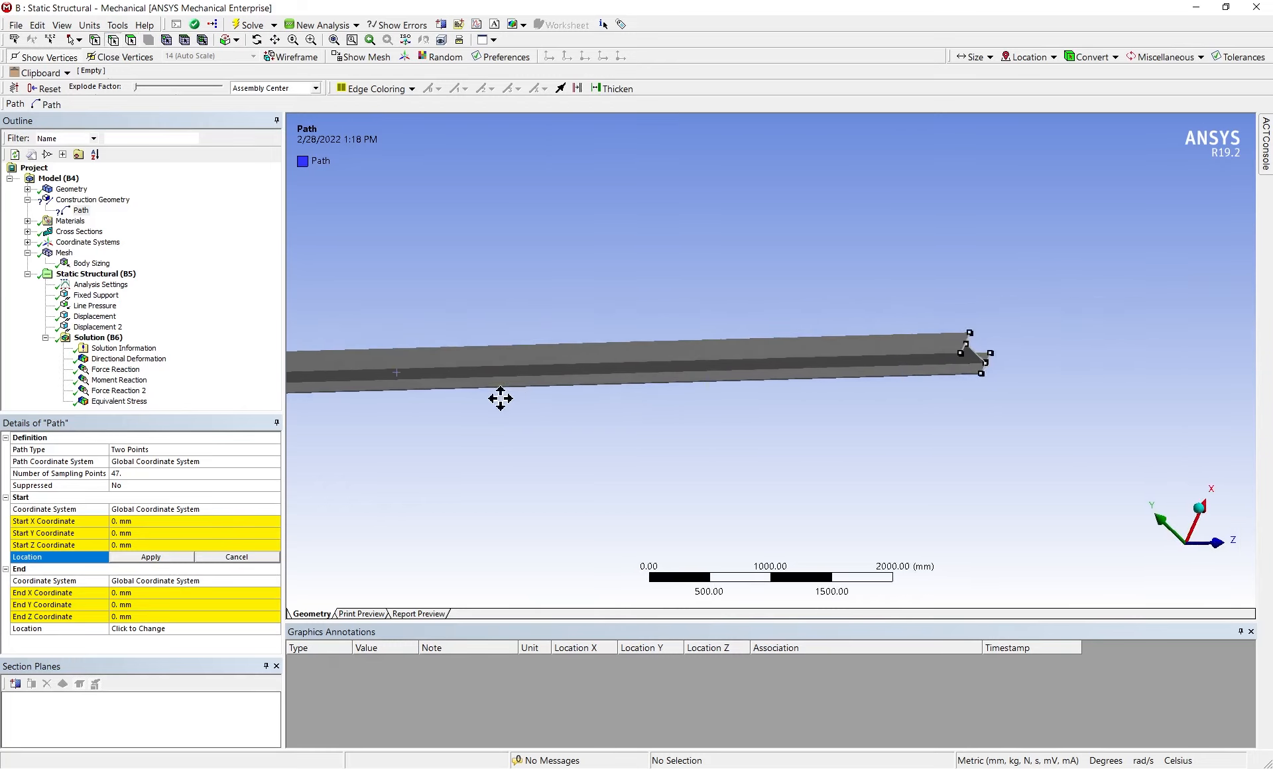
pyautogui.click(961, 346)
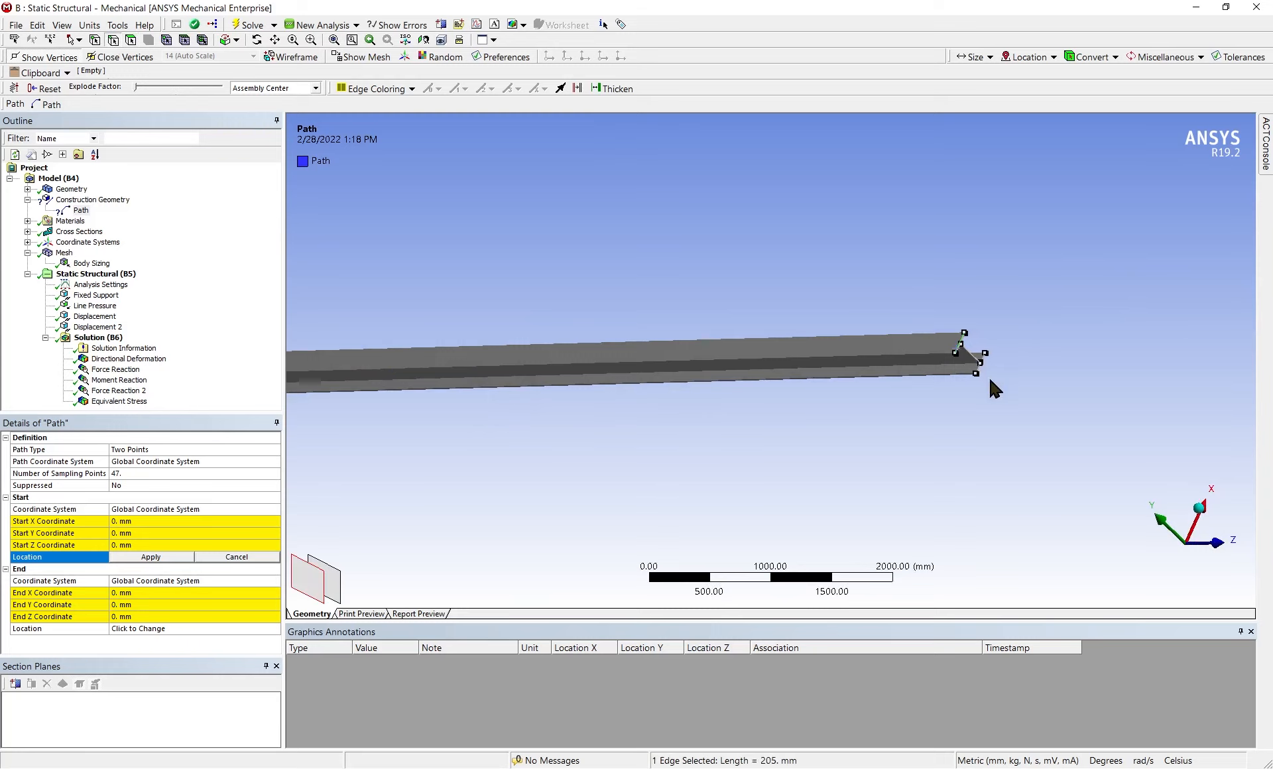
pyautogui.click(172, 556)
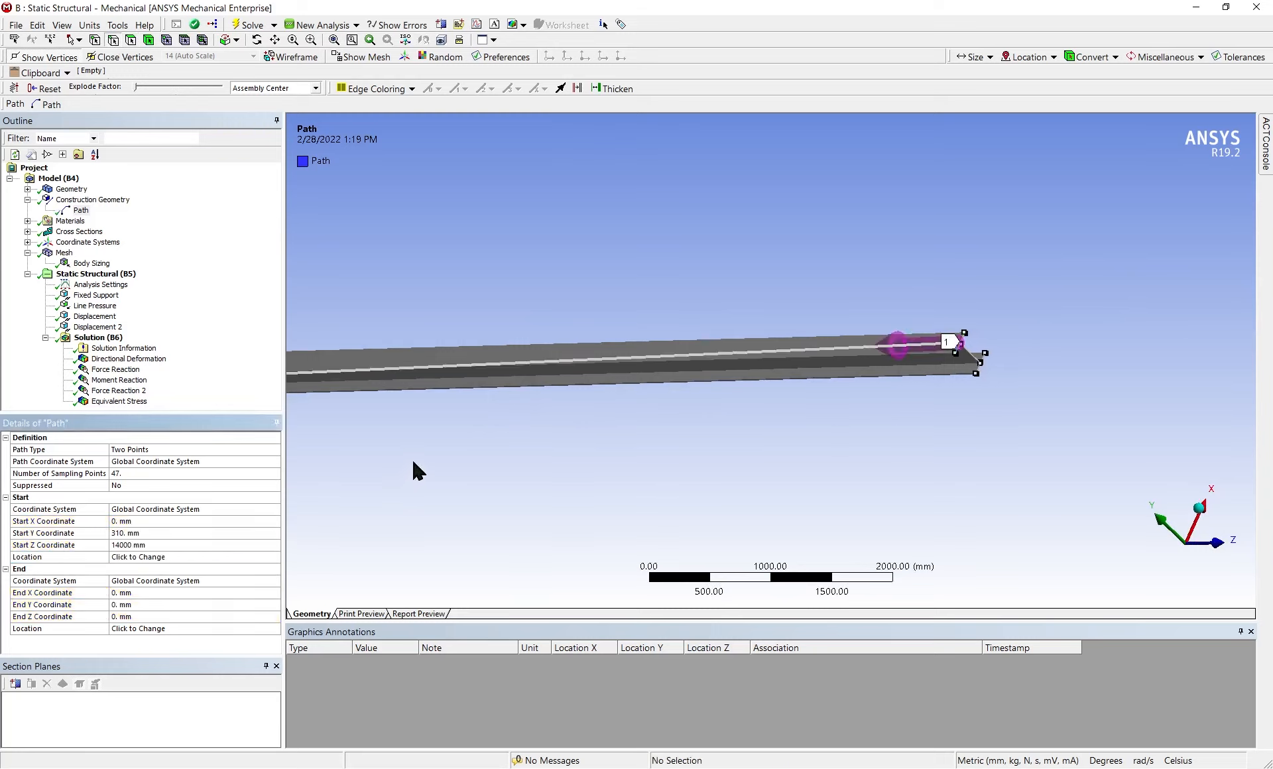
# Locate the path's end at the upper flange edge on the opposite beam end, at X 0, Y 310, Z 0 mm
pyautogui.moveTo(412, 459); pyautogui.dragTo(780, 378, button='middle')
pyautogui.scroll(1, 386, 399)
pyautogui.scroll(5, 779, 378)
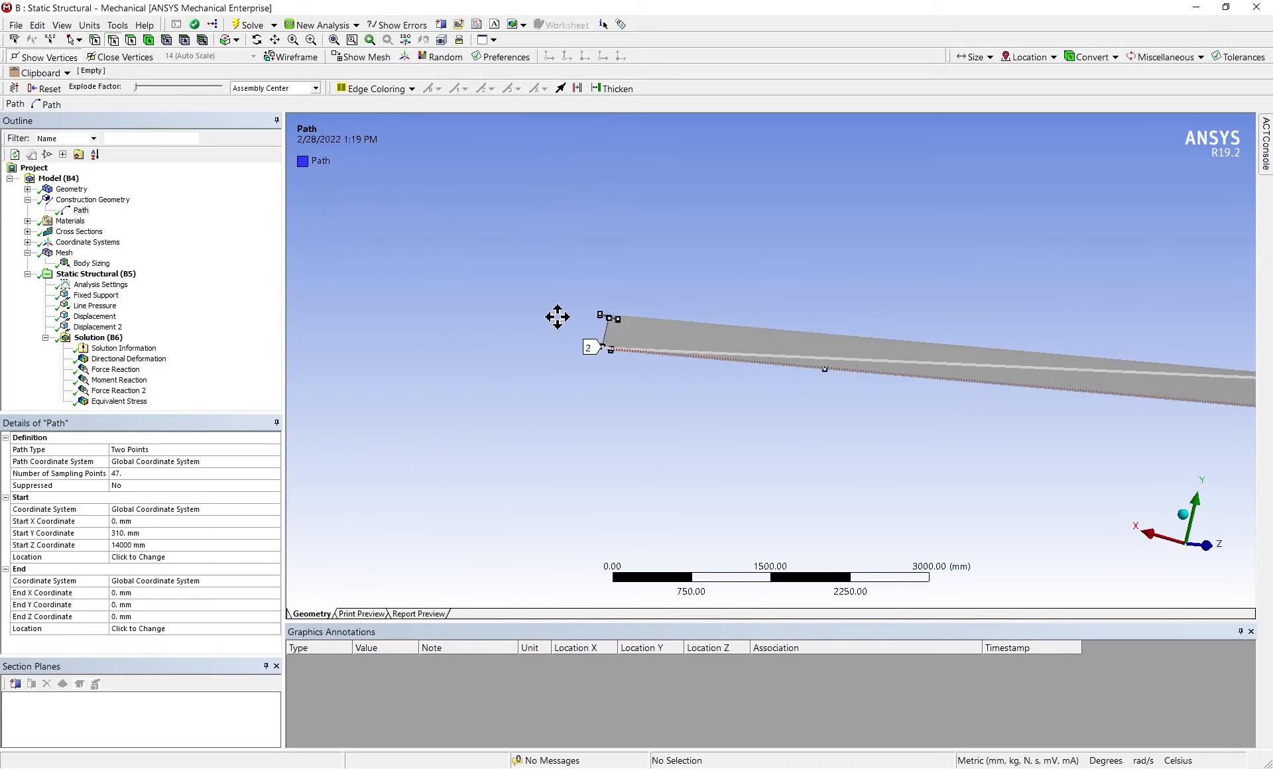
pyautogui.keyDown('ctrl'); pyautogui.moveTo(557, 316); pyautogui.dragTo(548, 358, button='middle'); pyautogui.keyUp('ctrl')
pyautogui.click(143, 629)
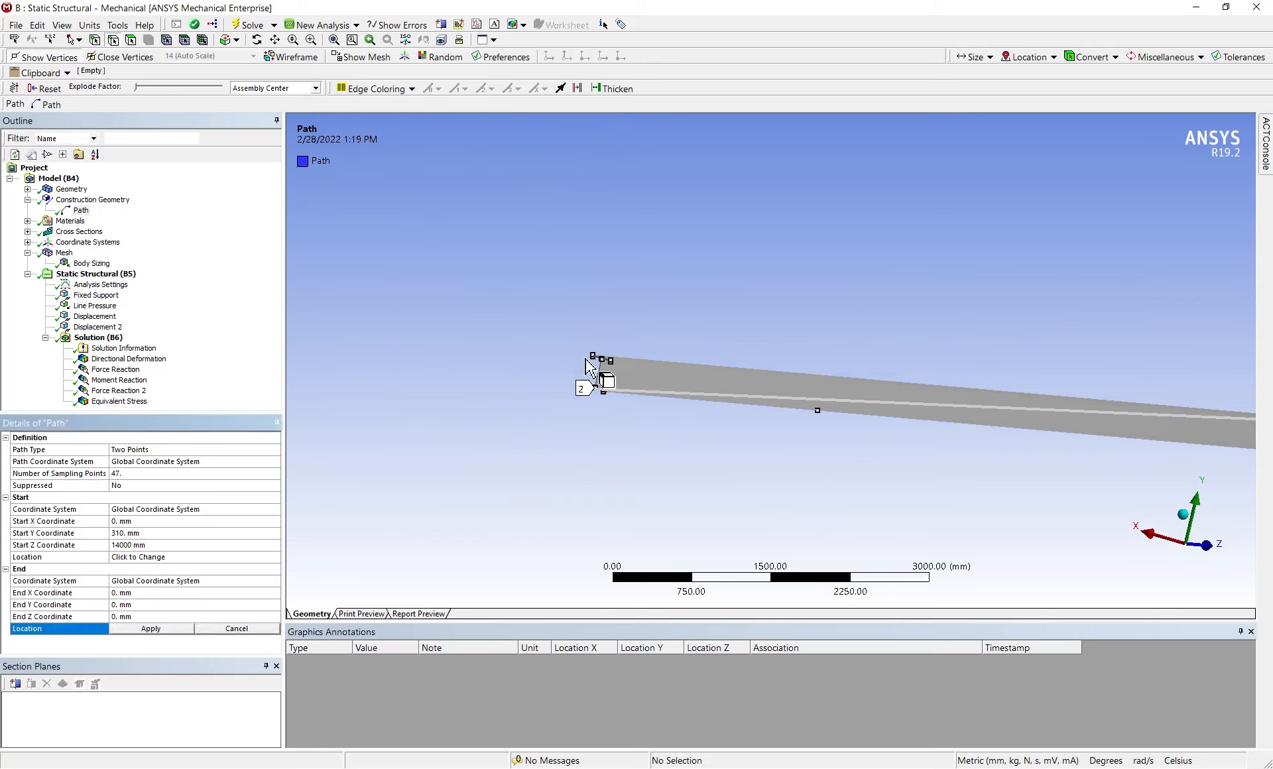
pyautogui.click(605, 369)
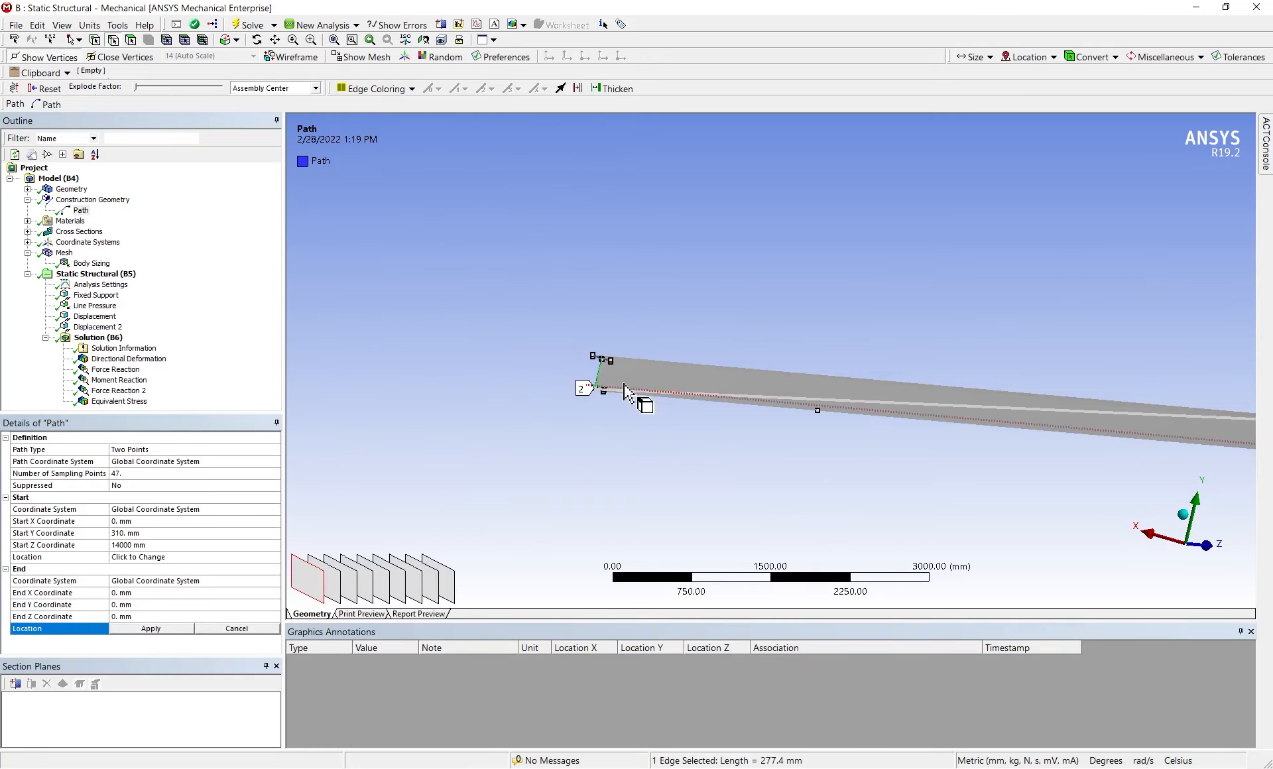
pyautogui.moveTo(613, 392); pyautogui.dragTo(619, 434, button='middle')
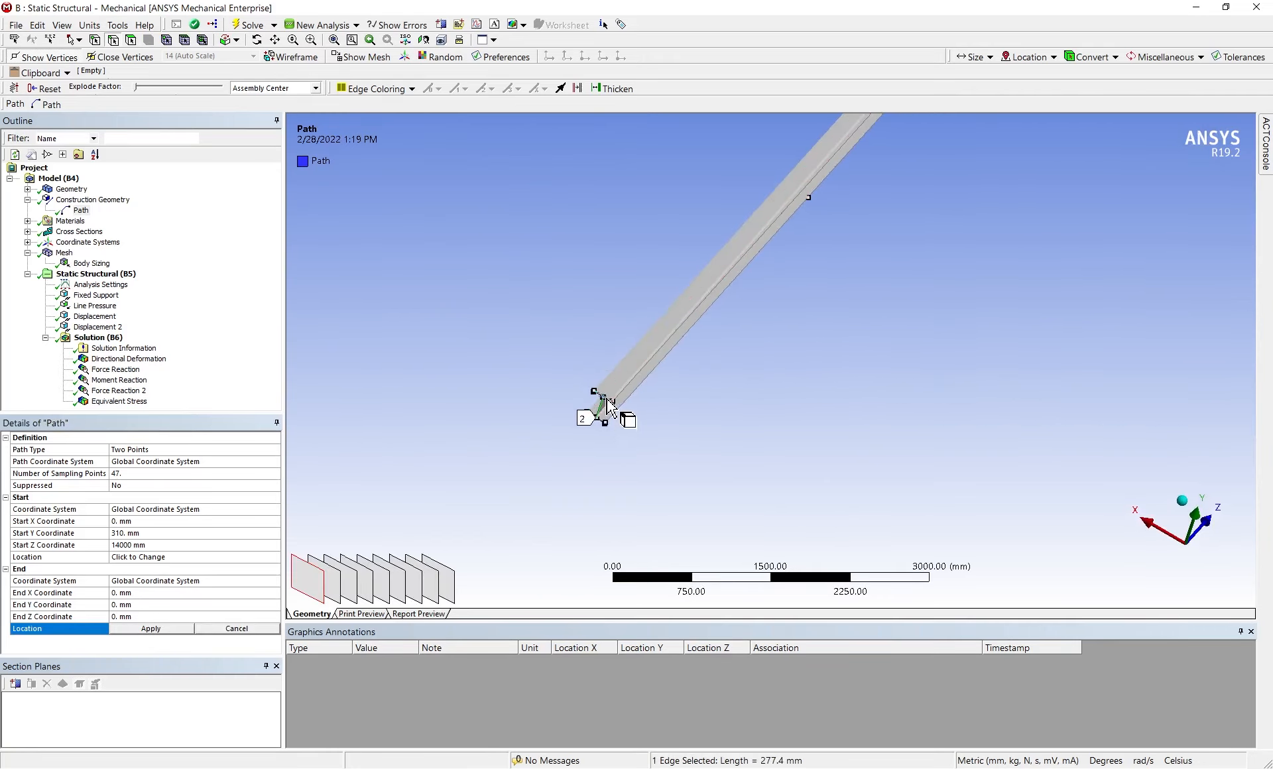
pyautogui.click(612, 423)
pyautogui.click(139, 630)
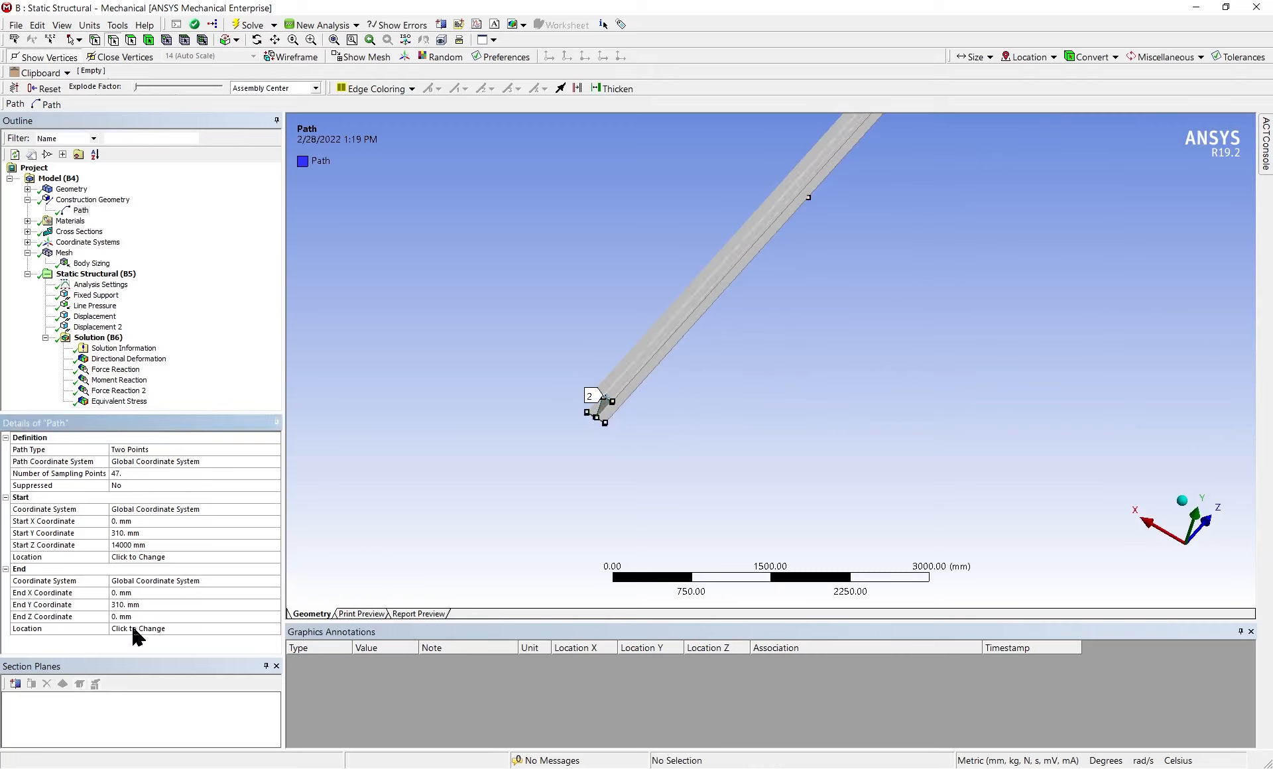
# Shorten the path to end at mid-span by setting its end Z coordinate to 7000 mm
pyautogui.scroll(-10, 1017, 319)
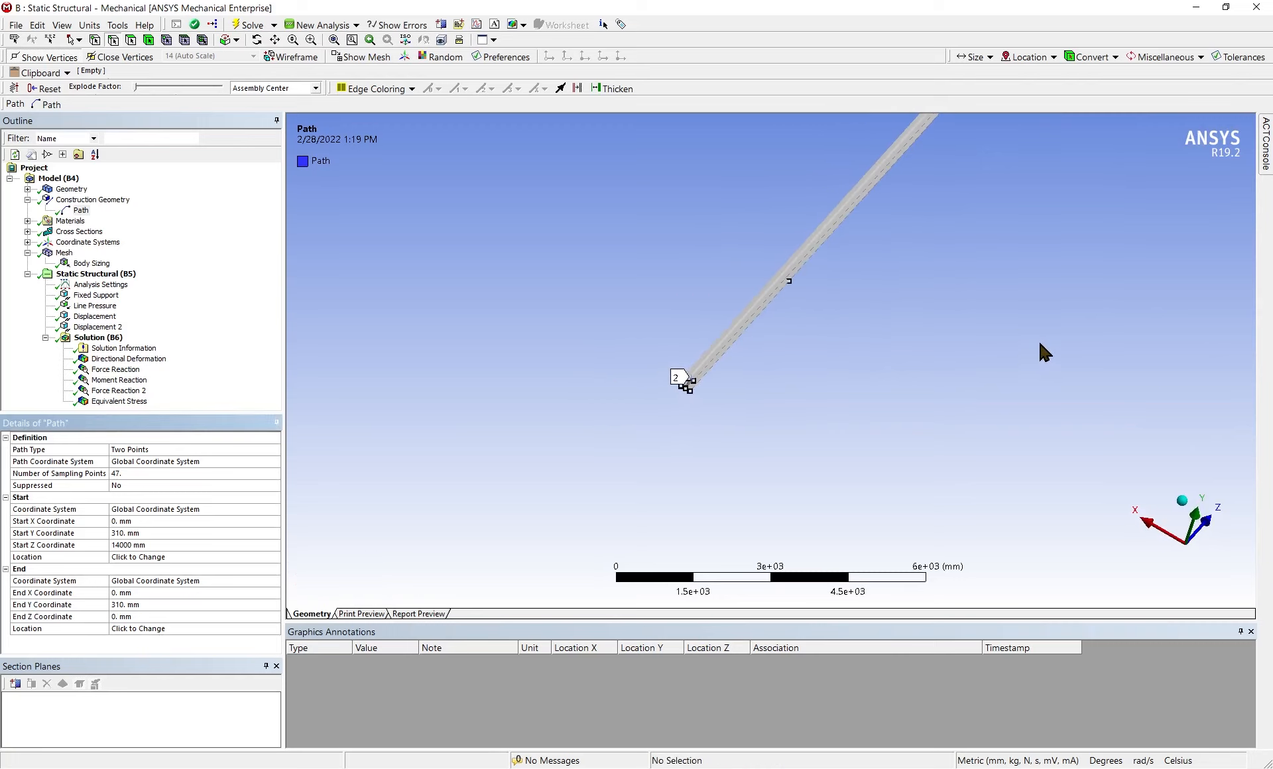
pyautogui.moveTo(1032, 341); pyautogui.dragTo(881, 292, button='middle')
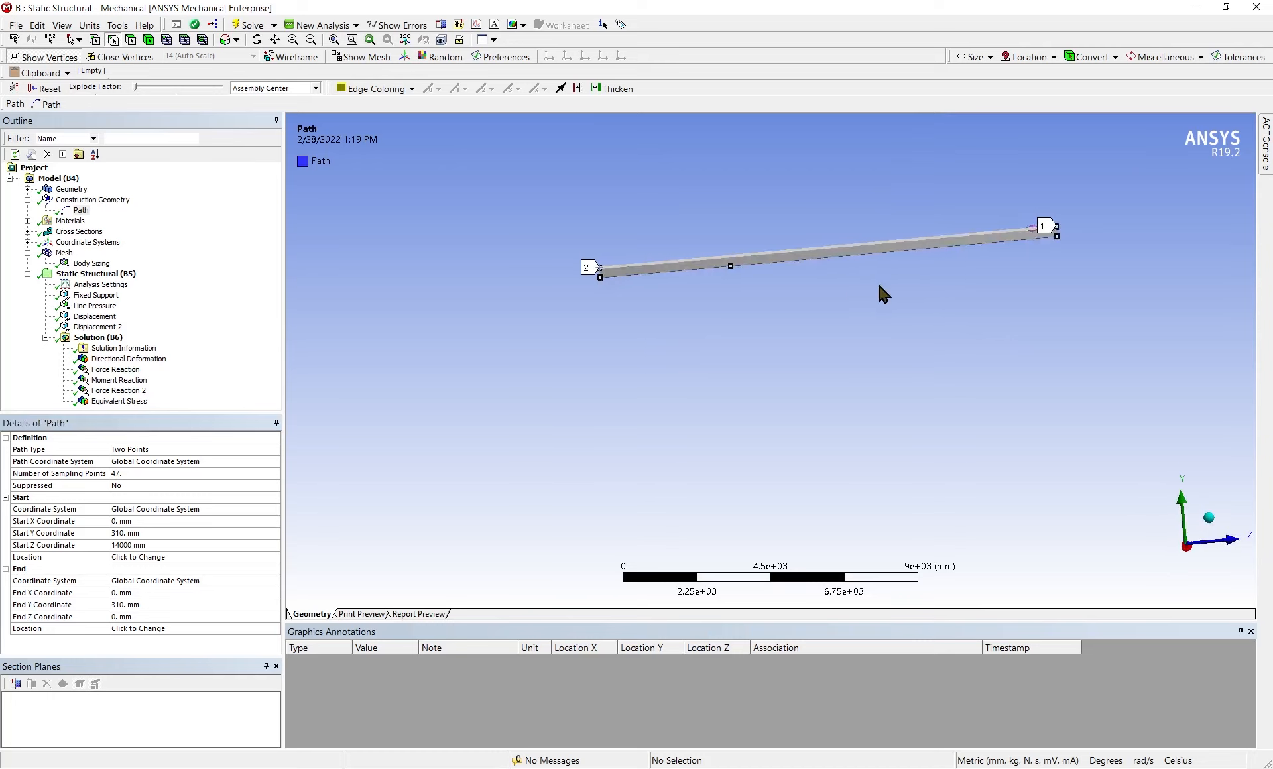
pyautogui.scroll(2, 881, 288)
pyautogui.keyDown('ctrl'); pyautogui.moveTo(898, 209); pyautogui.dragTo(955, 458, button='middle'); pyautogui.keyUp('ctrl')
pyautogui.scroll(2, 848, 391)
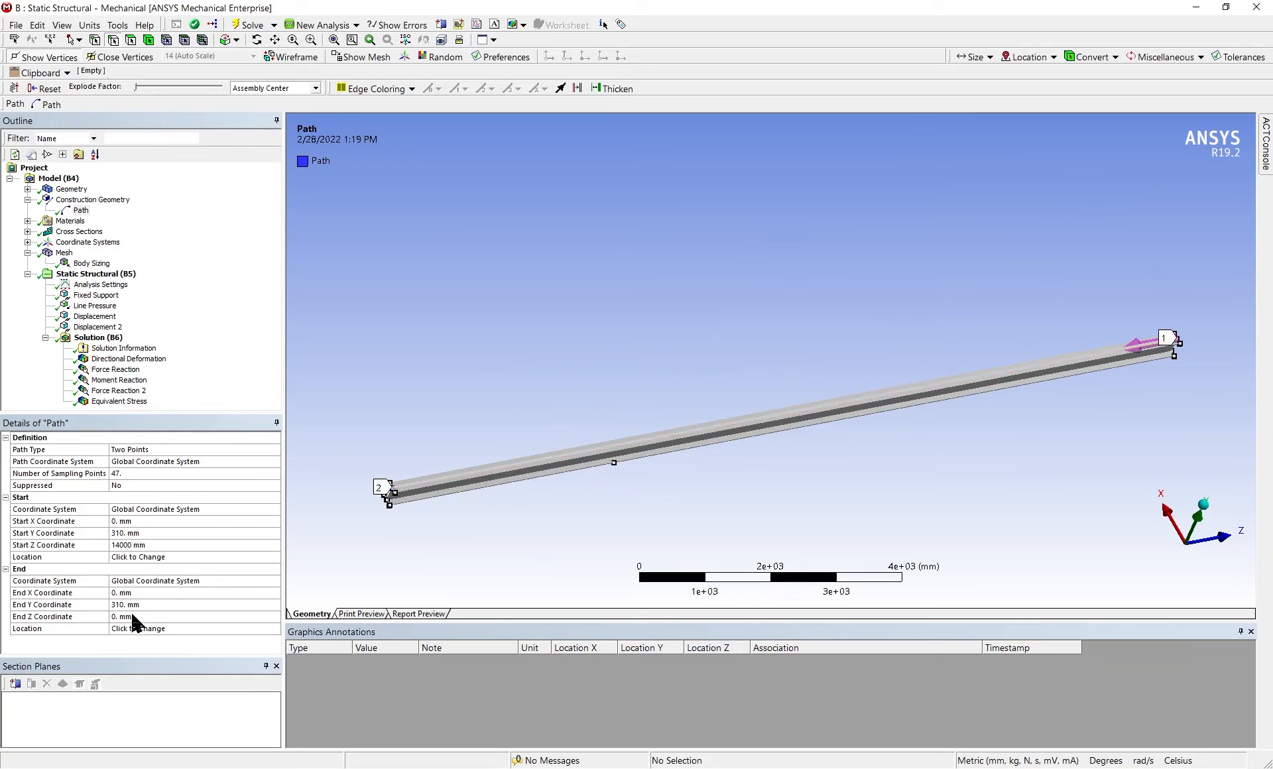
pyautogui.click(140, 544)
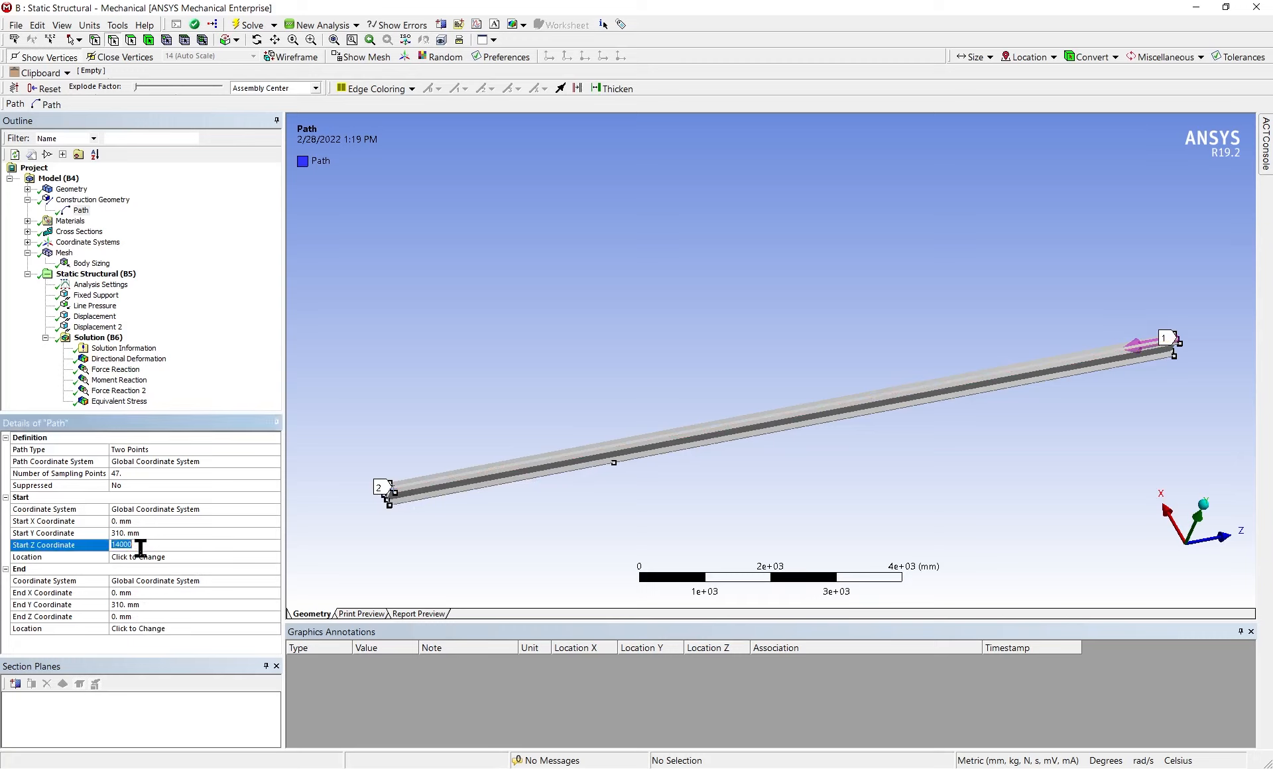
pyautogui.click(127, 617)
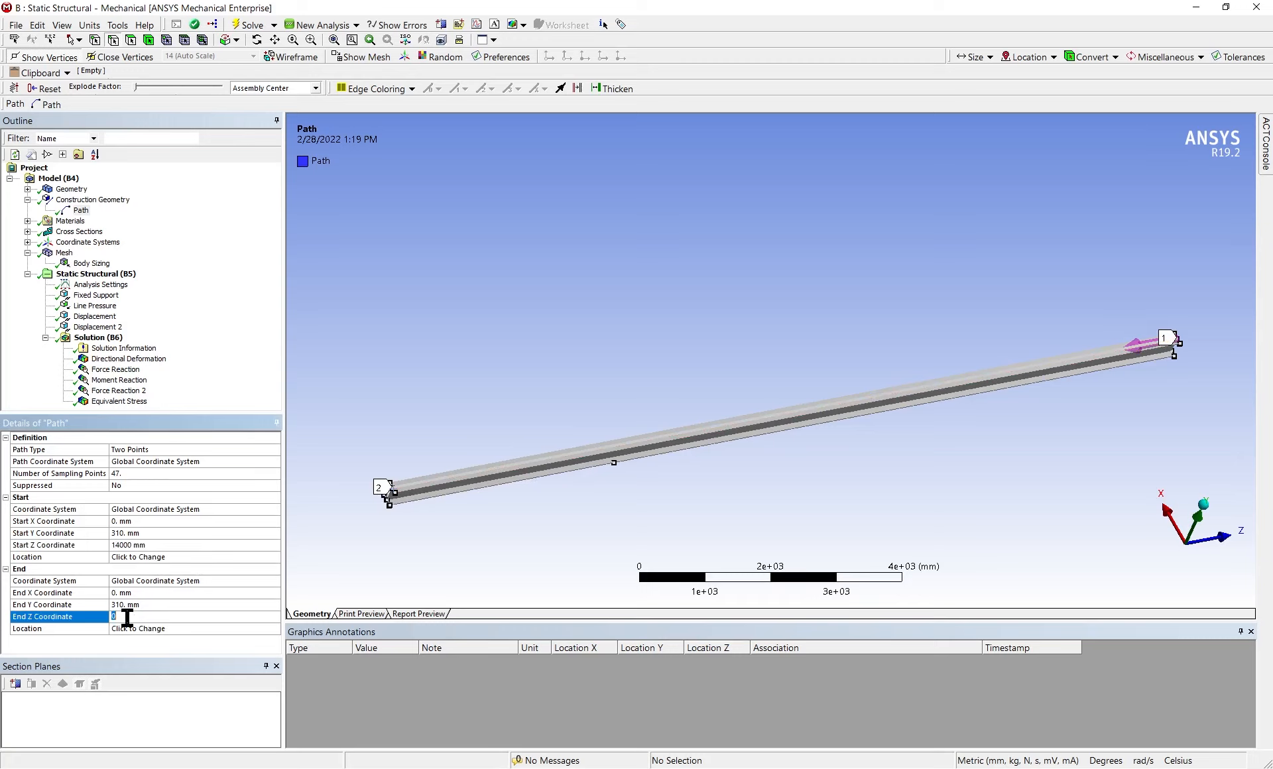
pyautogui.press('Return')
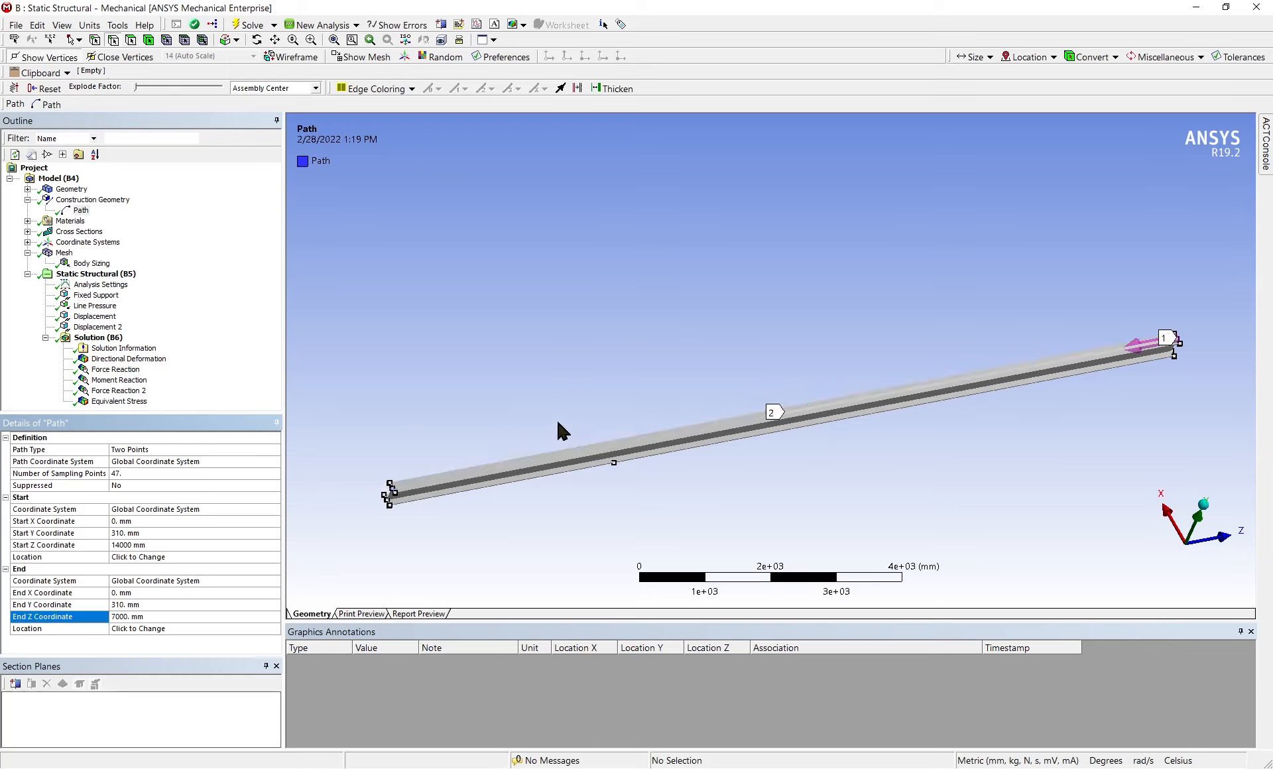
# Add a second path to the construction geometry and set its start Z coordinate to 7000 mm
pyautogui.rightClick(96, 201)
pyautogui.moveTo(125, 209)
pyautogui.click(227, 211)
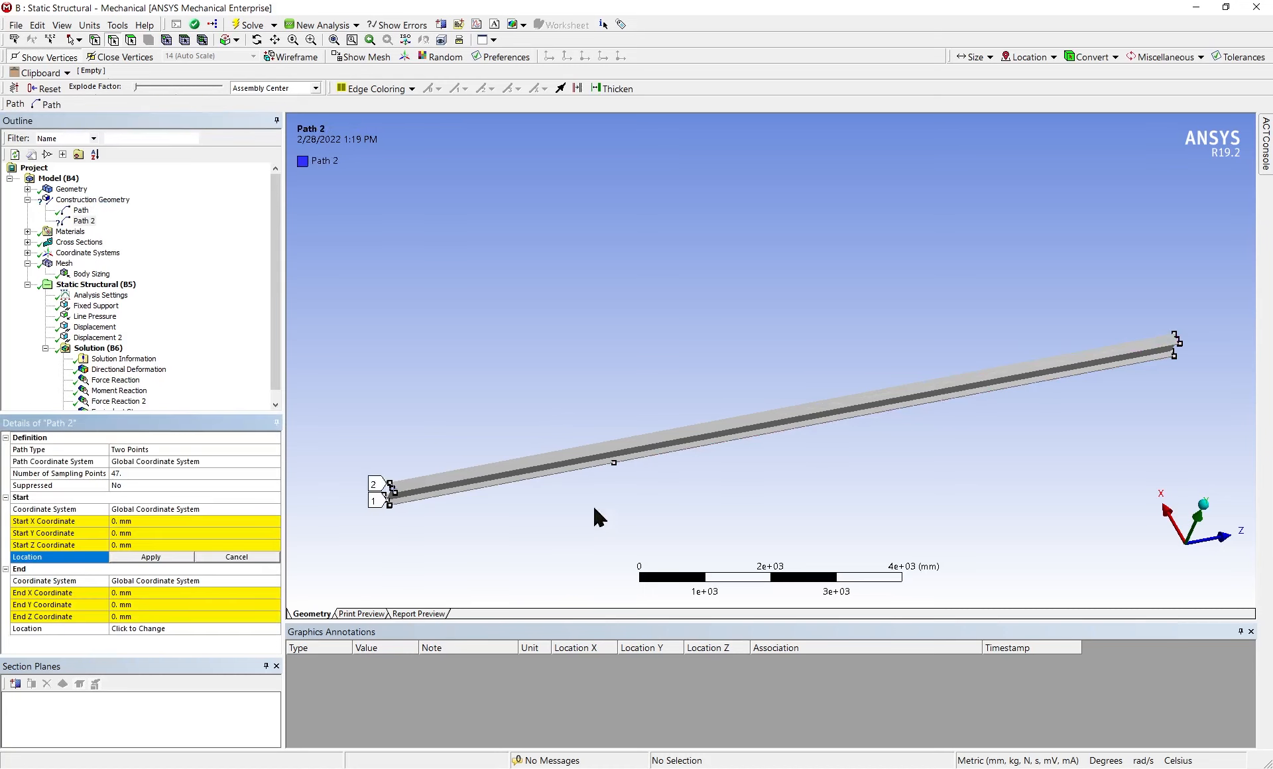
pyautogui.click(130, 544)
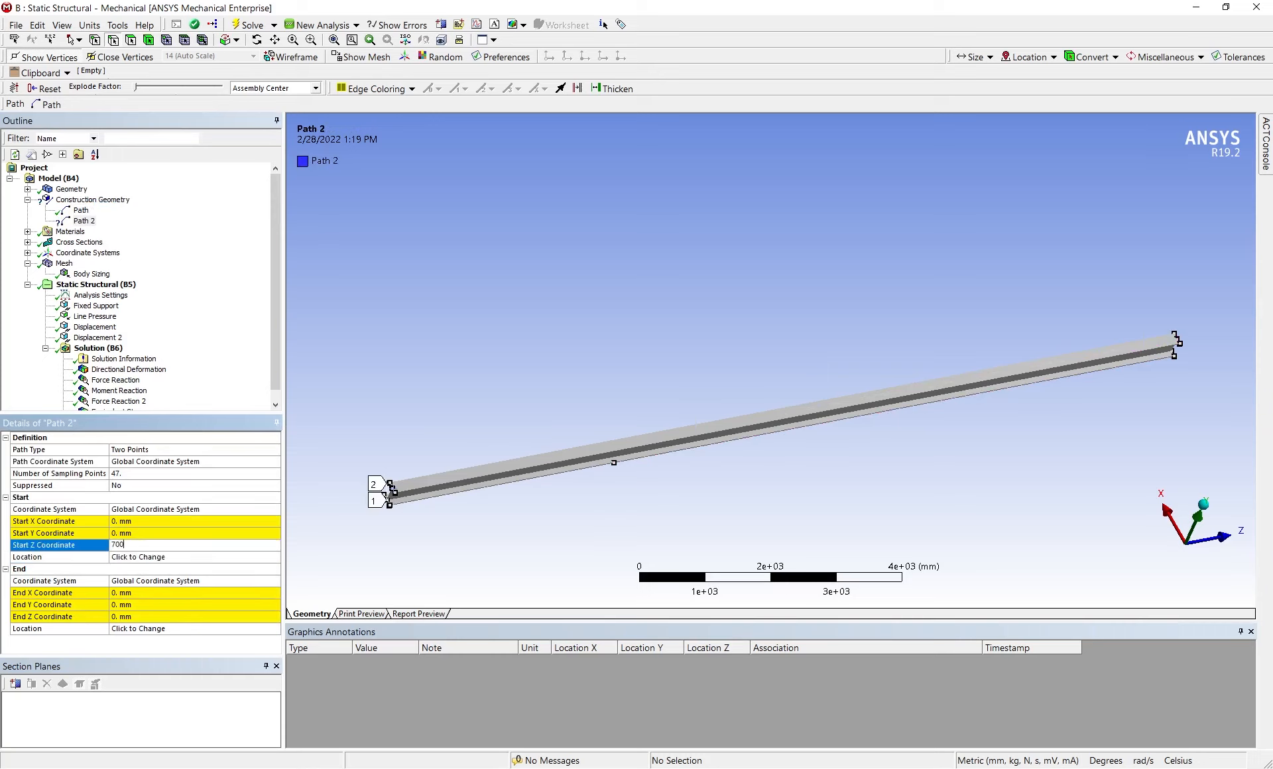
pyautogui.write('7000')
pyautogui.press('Return')
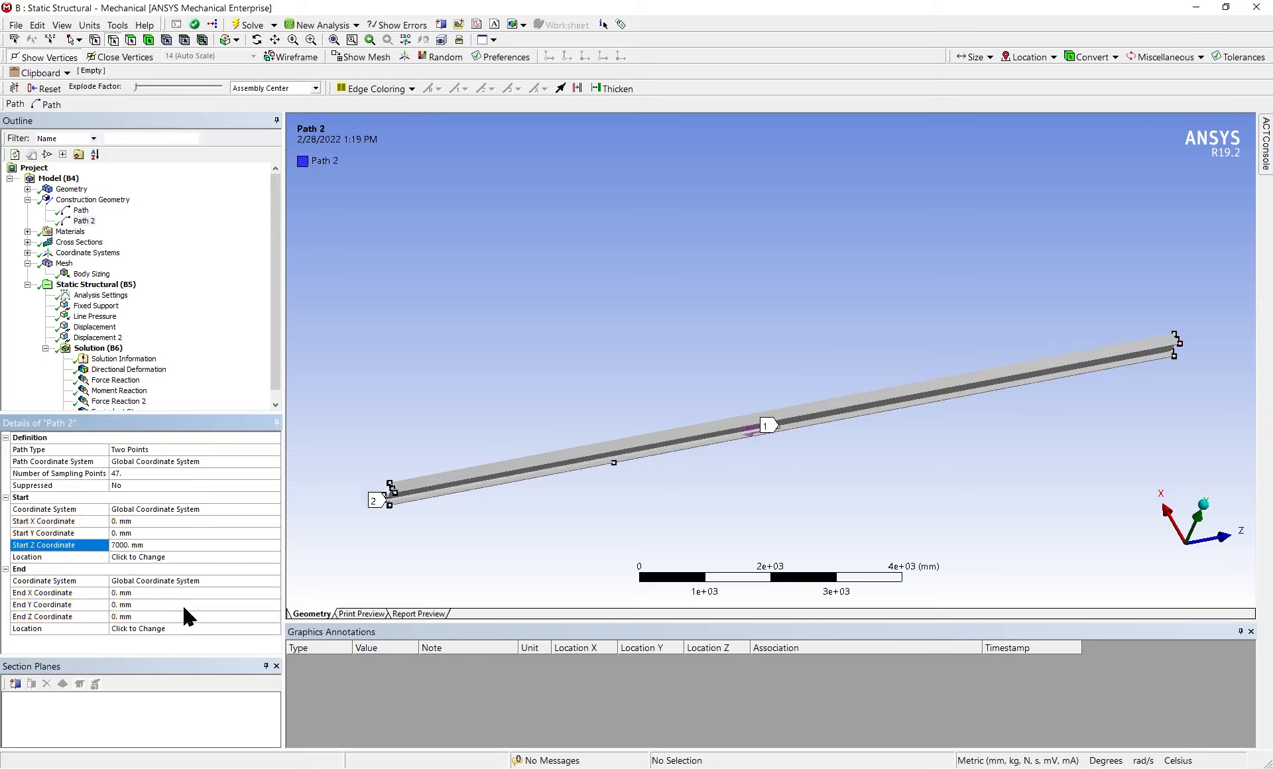
# Set the second path's end Z coordinate to 7000 mm
pyautogui.click(133, 618)
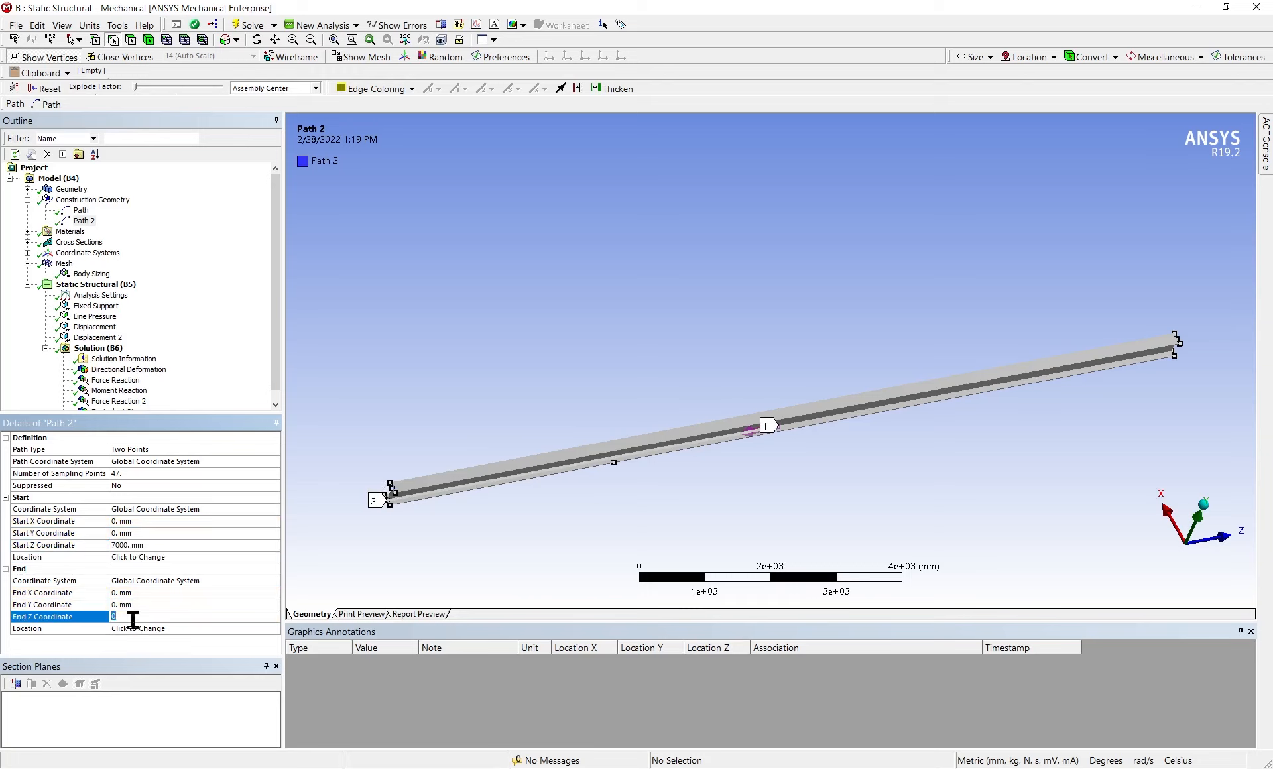
pyautogui.press('Return')
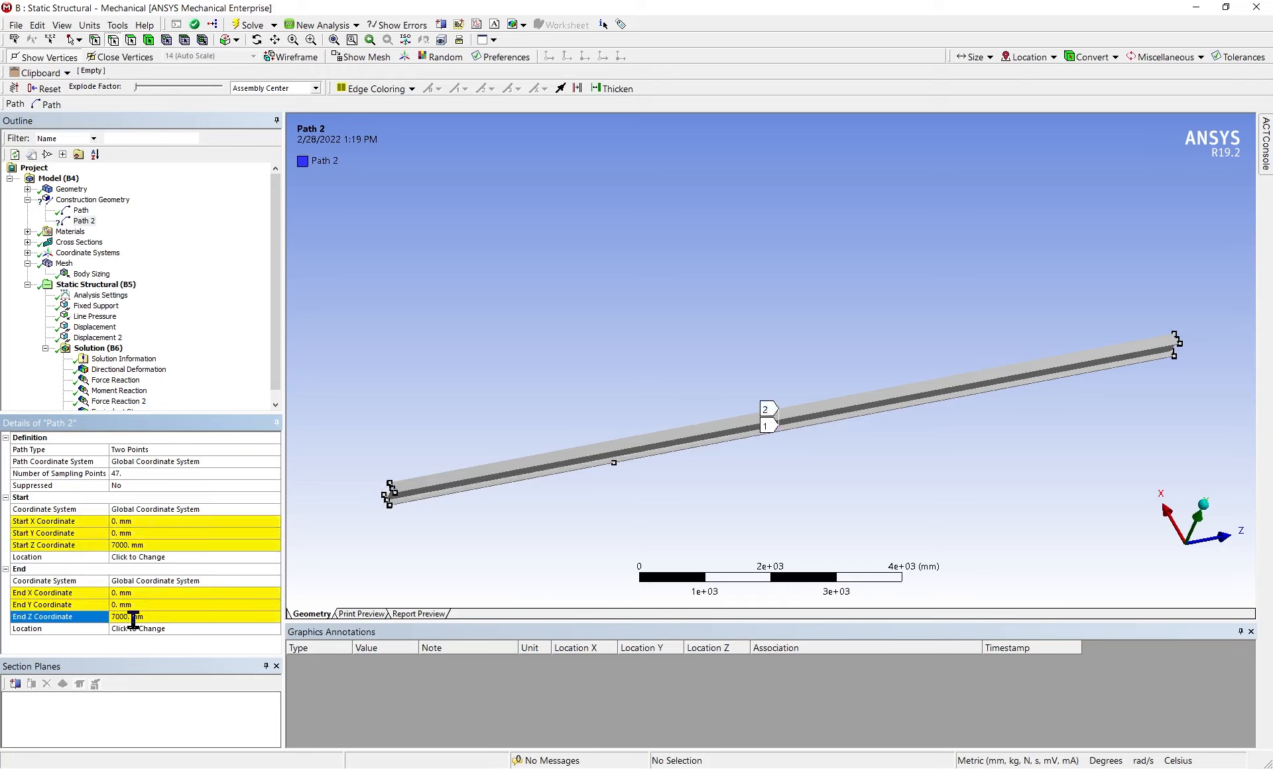
pyautogui.scroll(-4, 819, 443)
pyautogui.moveTo(801, 446); pyautogui.dragTo(719, 400, button='middle')
pyautogui.scroll(5, 761, 432)
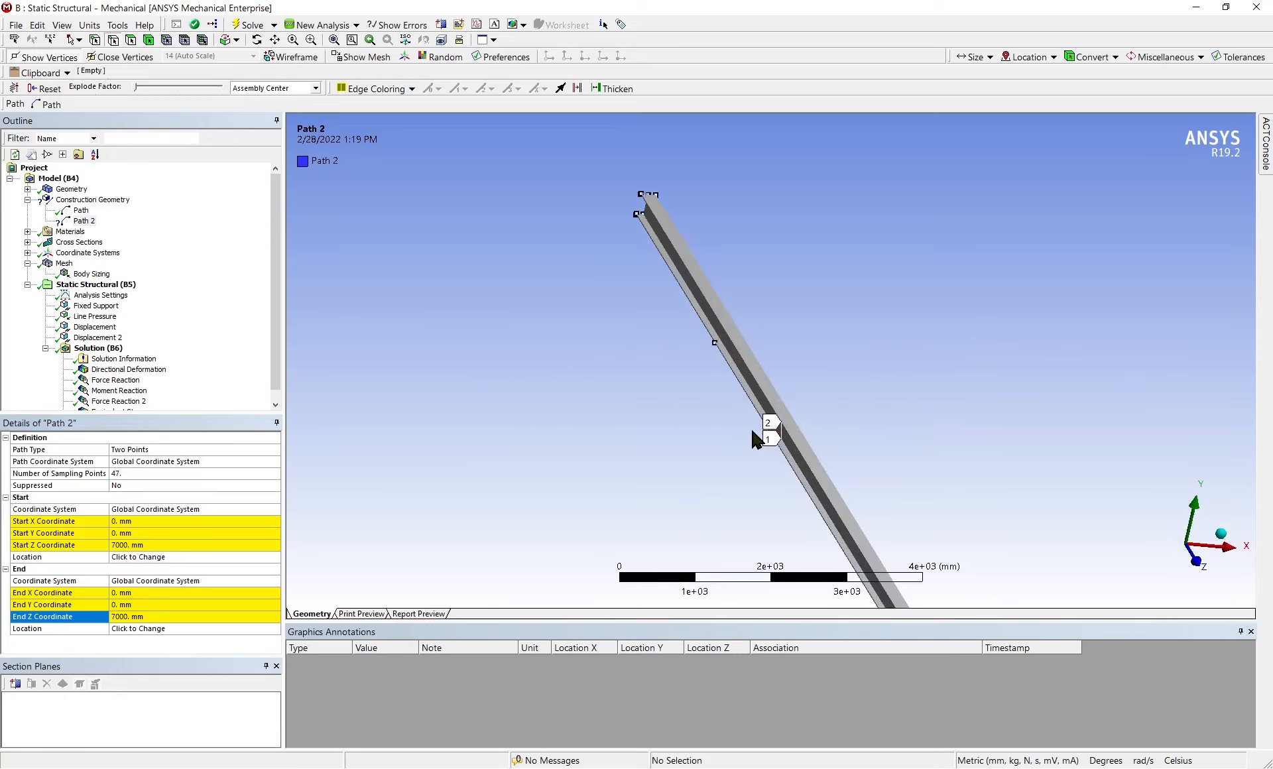
pyautogui.moveTo(802, 464); pyautogui.dragTo(912, 466, button='middle')
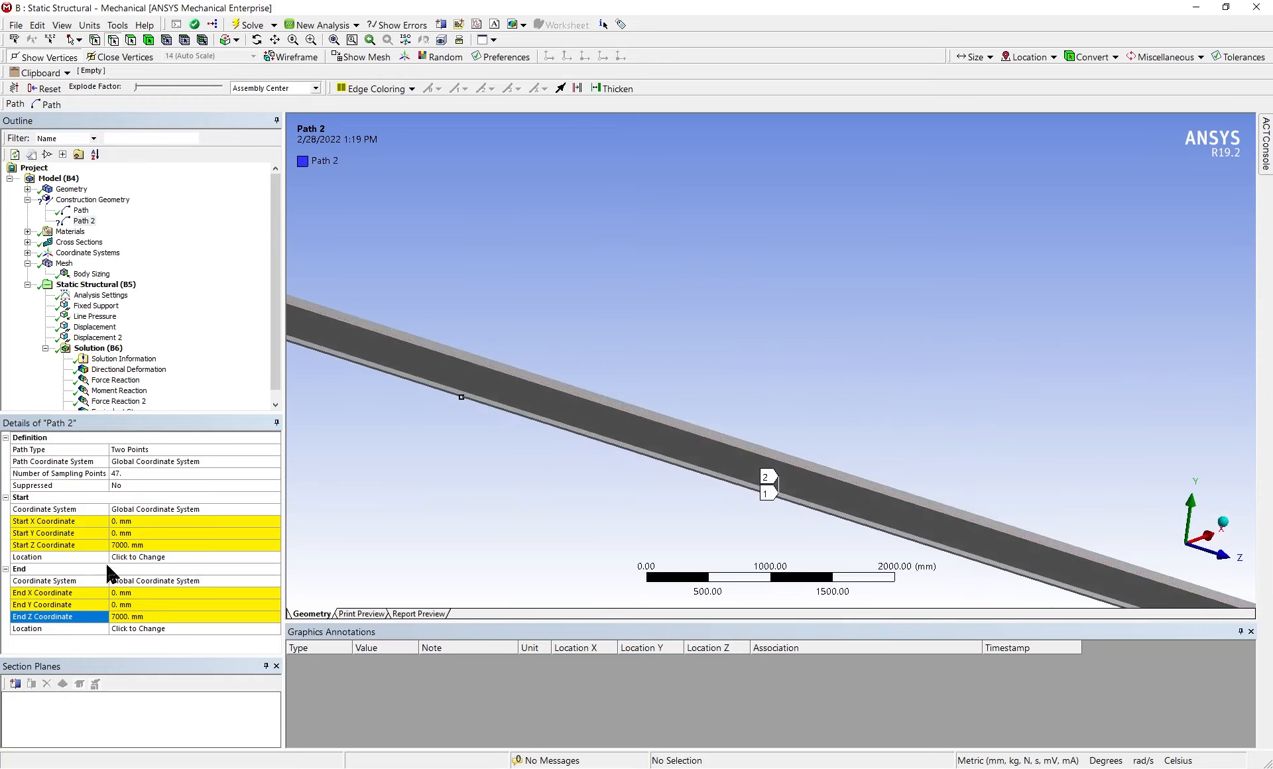
pyautogui.scroll(-4, 682, 525)
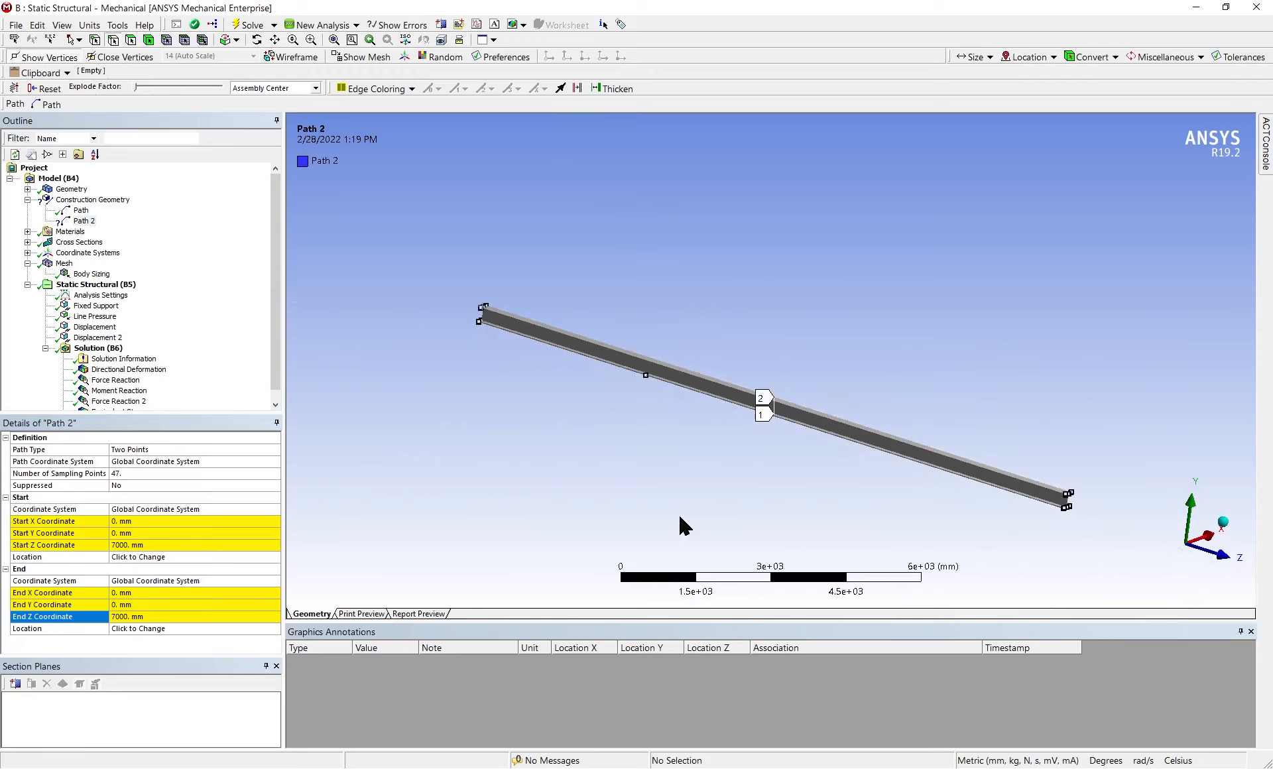
# Set the second path's end Y coordinate to 155 mm and inspect the path at mid-span
pyautogui.moveTo(1098, 521); pyautogui.dragTo(1068, 491, button='middle')
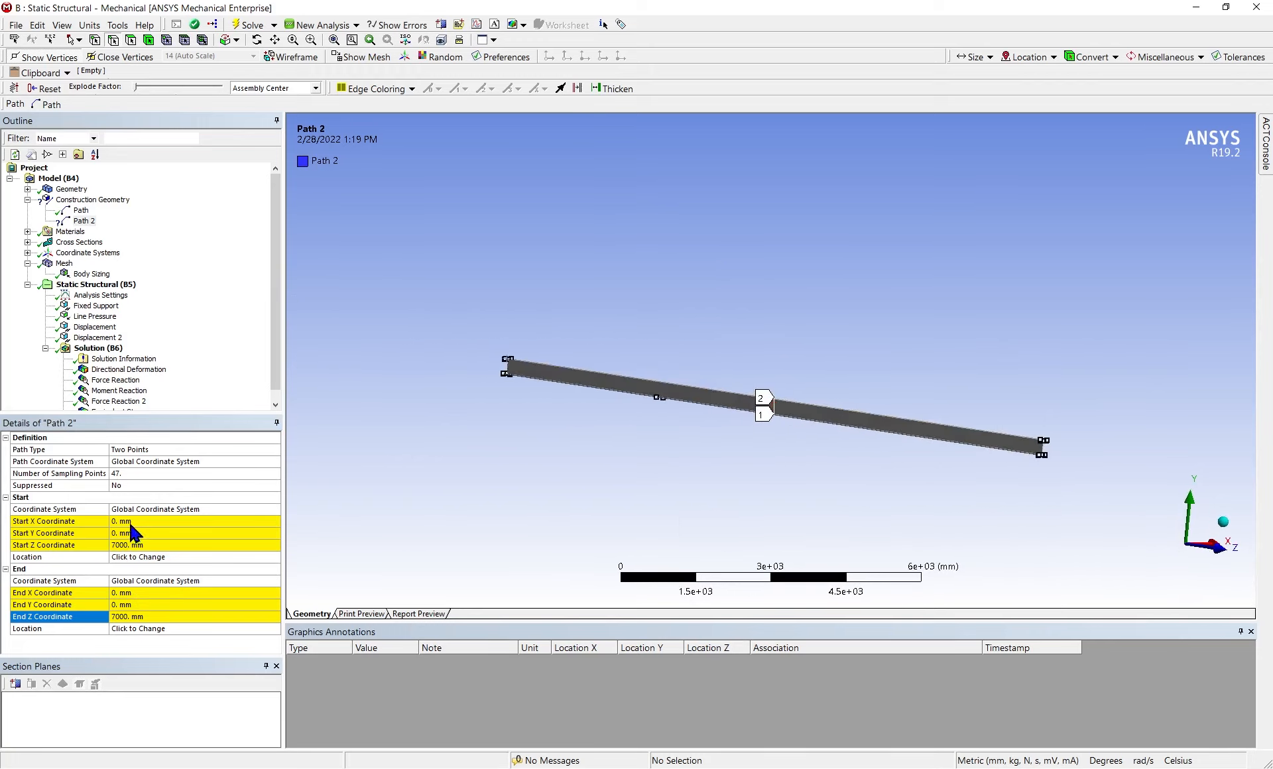
pyautogui.click(124, 604)
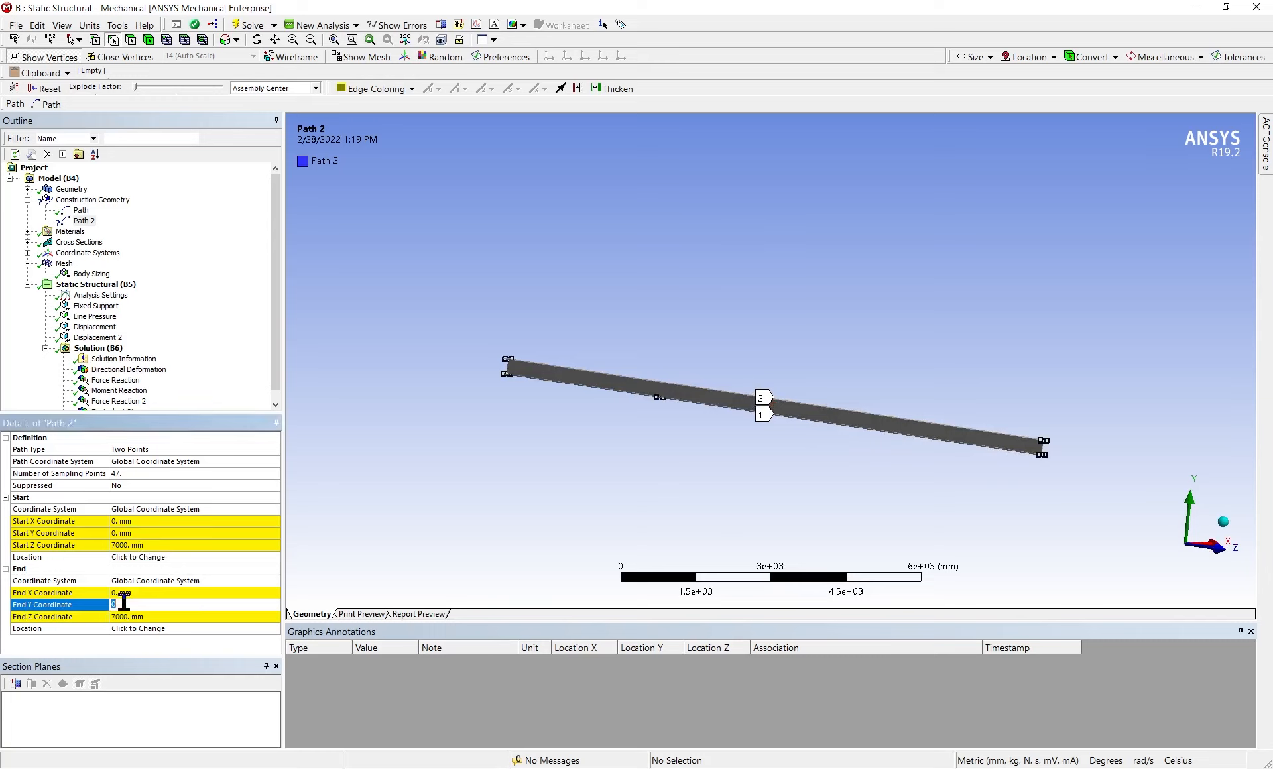
pyautogui.press('Return')
pyautogui.scroll(6, 696, 434)
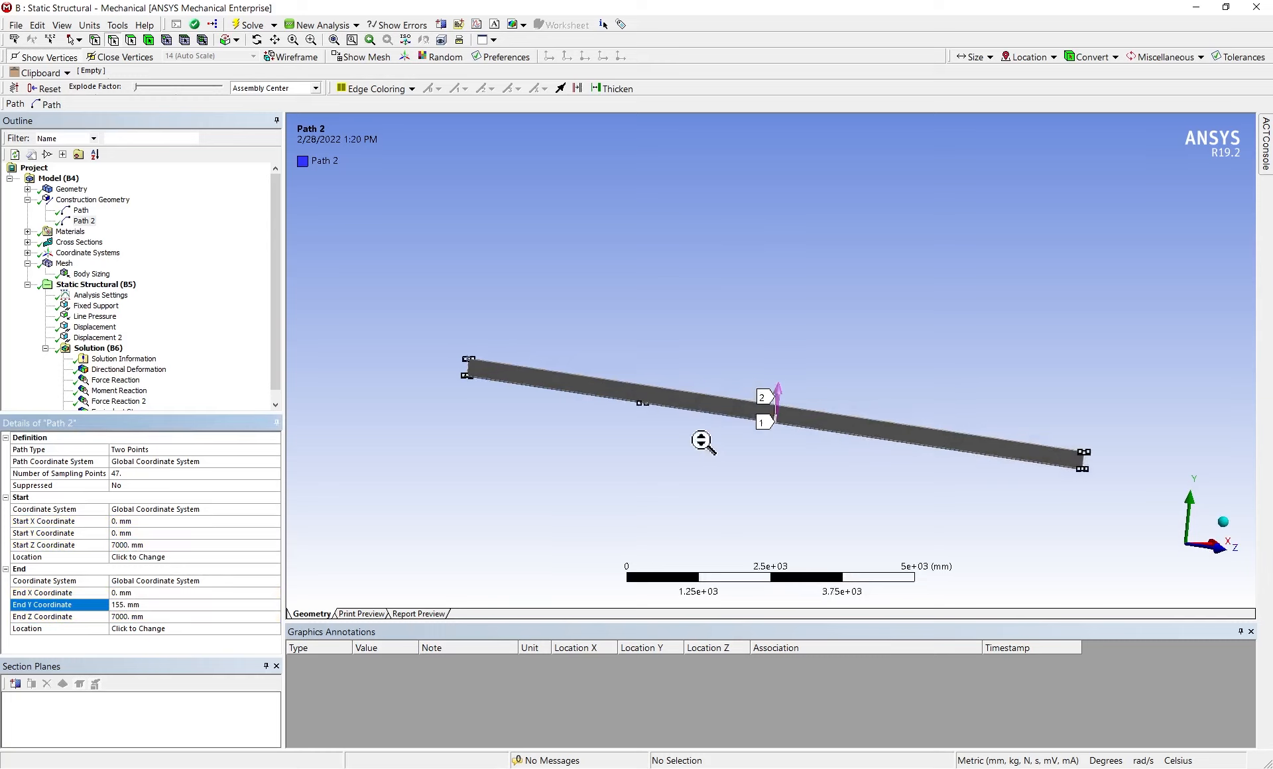
pyautogui.scroll(-5, 782, 516)
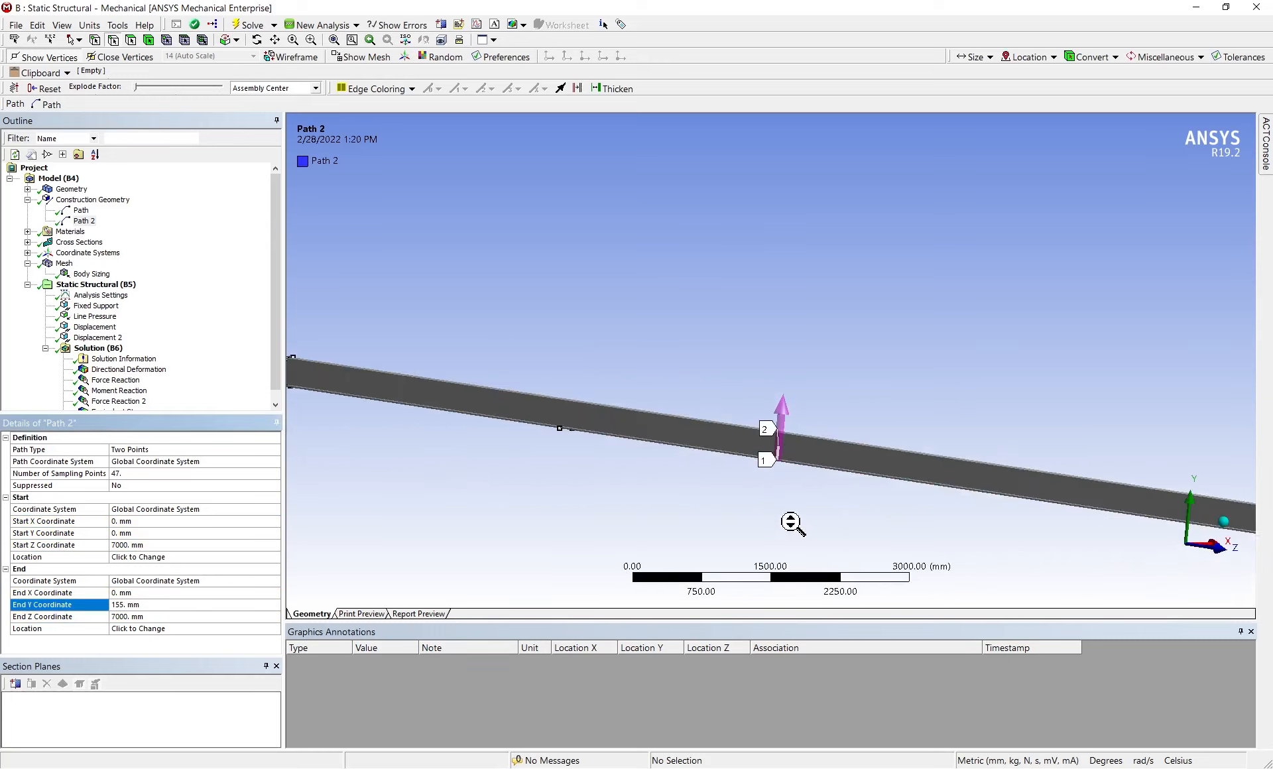
pyautogui.moveTo(789, 517); pyautogui.dragTo(722, 504, button='middle')
pyautogui.scroll(5, 775, 485)
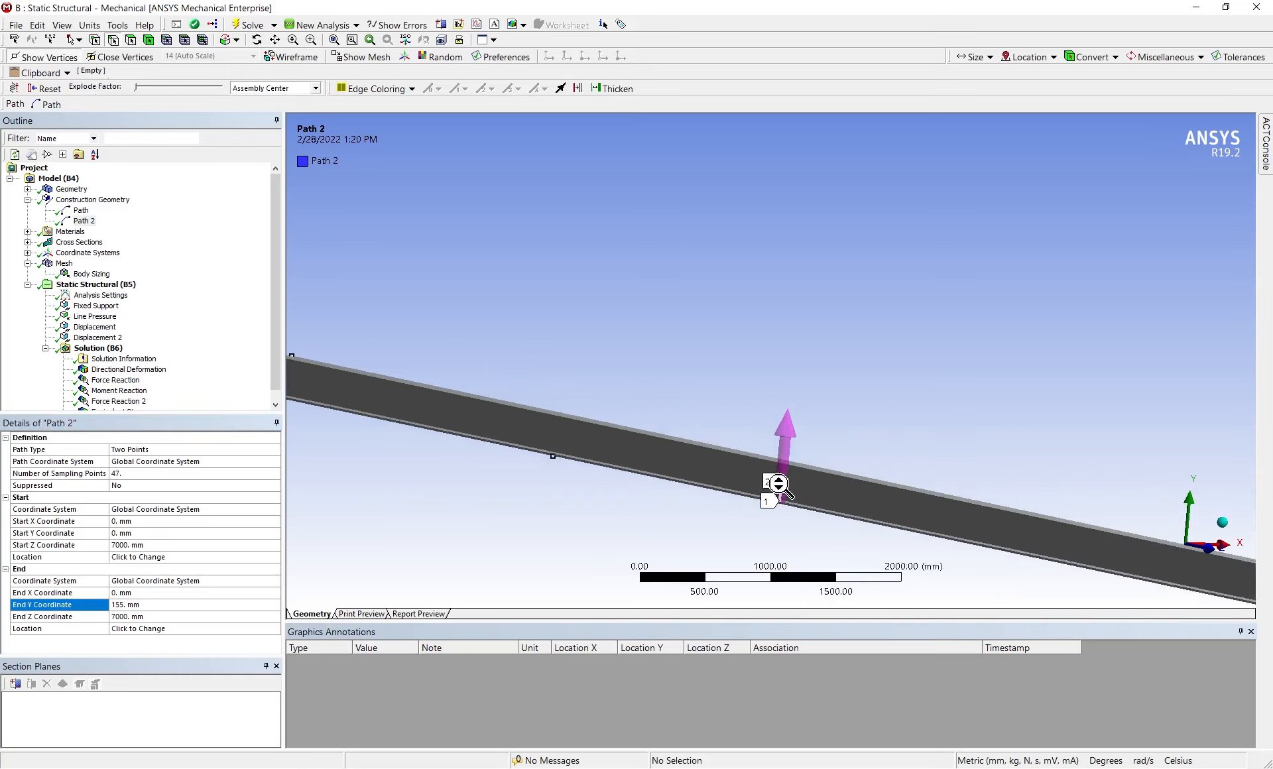
pyautogui.scroll(-6, 822, 524)
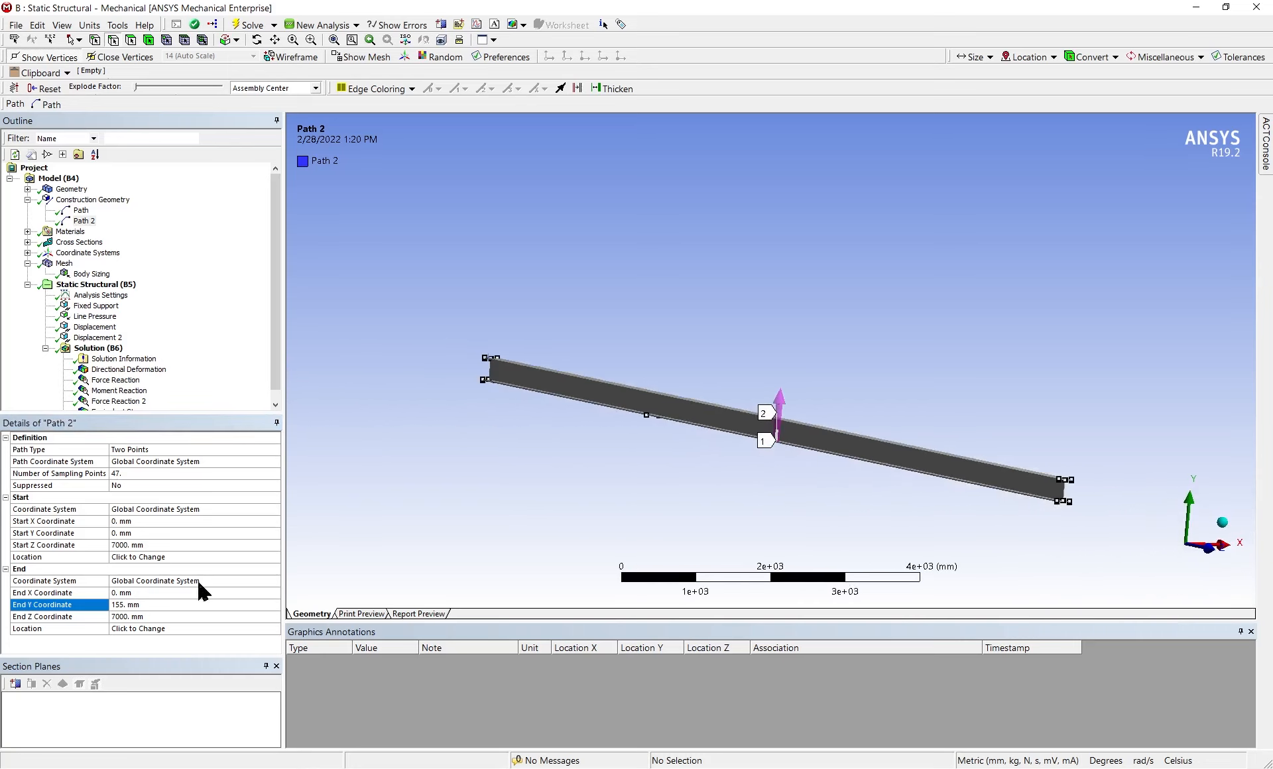
# Try a start Y coordinate of -155 mm for the second path and reset it to 0 mm
pyautogui.click(116, 533)
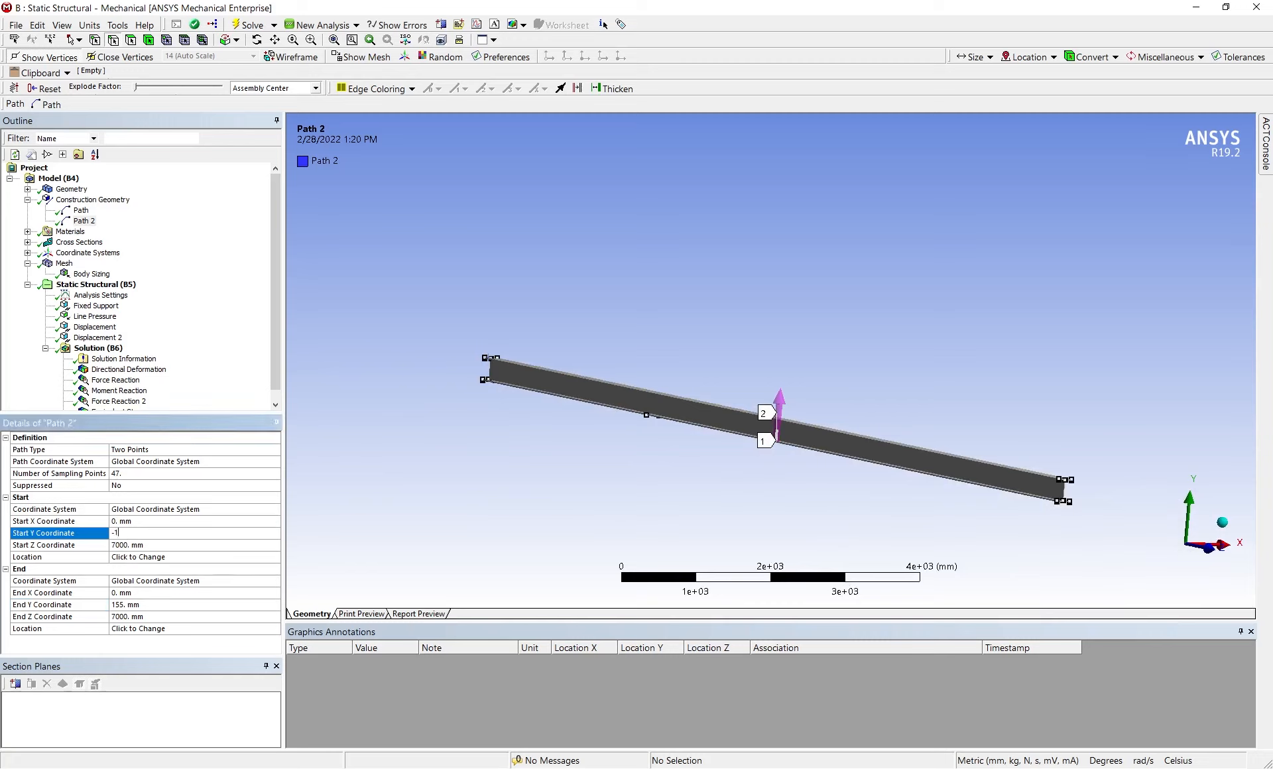
pyautogui.write('-155')
pyautogui.press('Return')
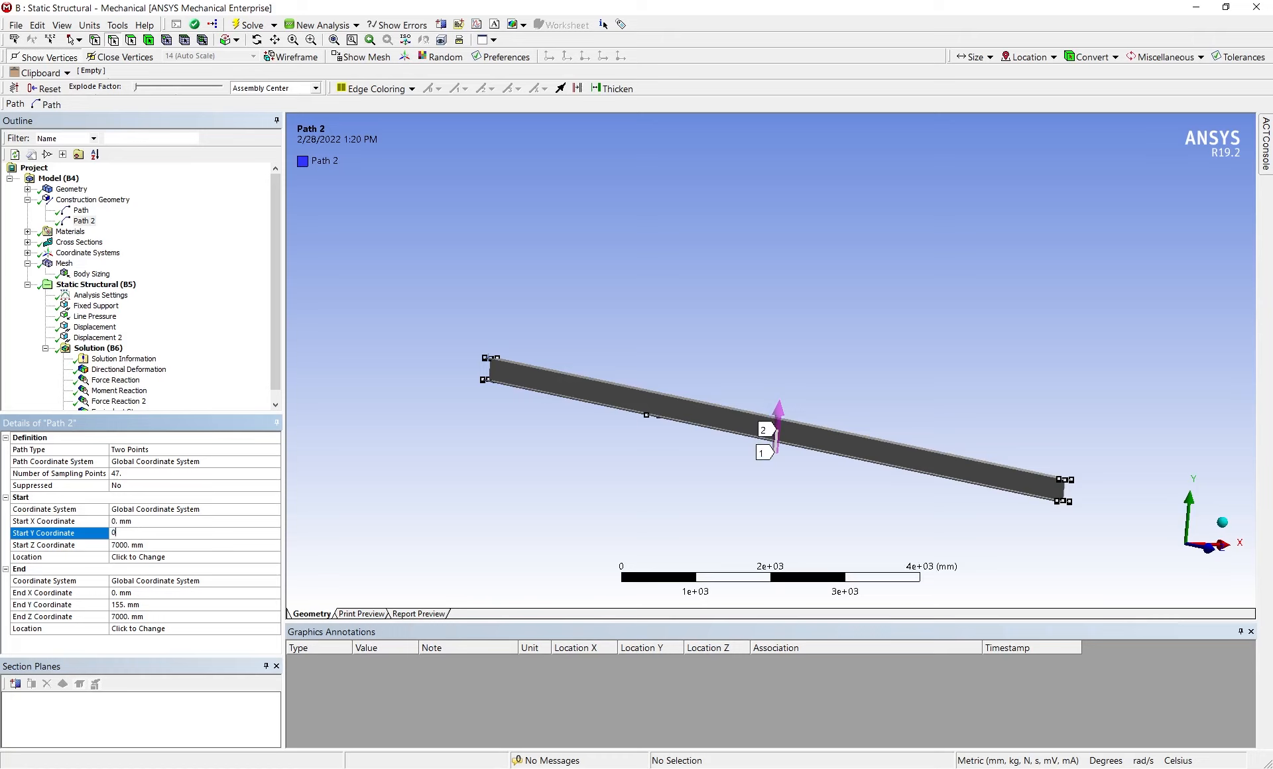
pyautogui.press('Return')
# Set the second path's end Y coordinate to 310 mm so it spans the section depth at mid-span
pyautogui.click(118, 605)
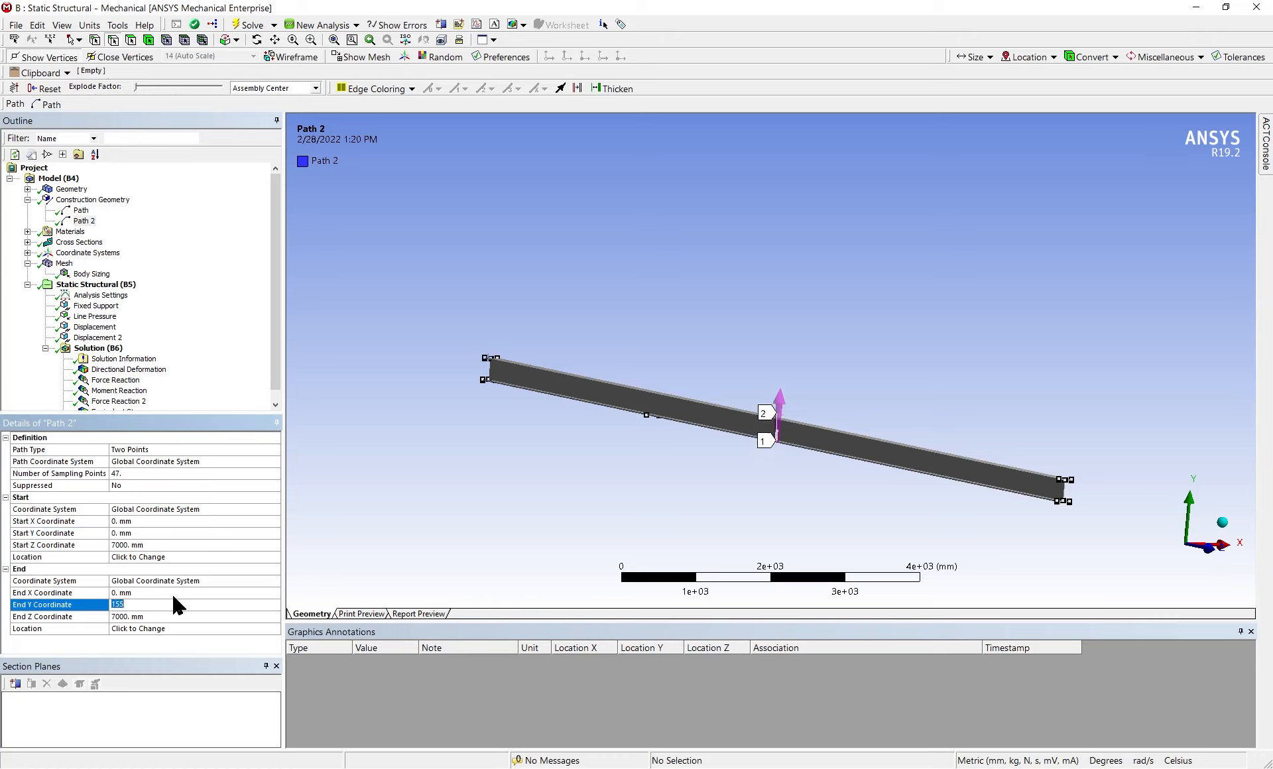
pyautogui.write('310')
pyautogui.press('Return')
pyautogui.scroll(6, 785, 493)
pyautogui.moveTo(786, 494); pyautogui.dragTo(1100, 563, button='middle')
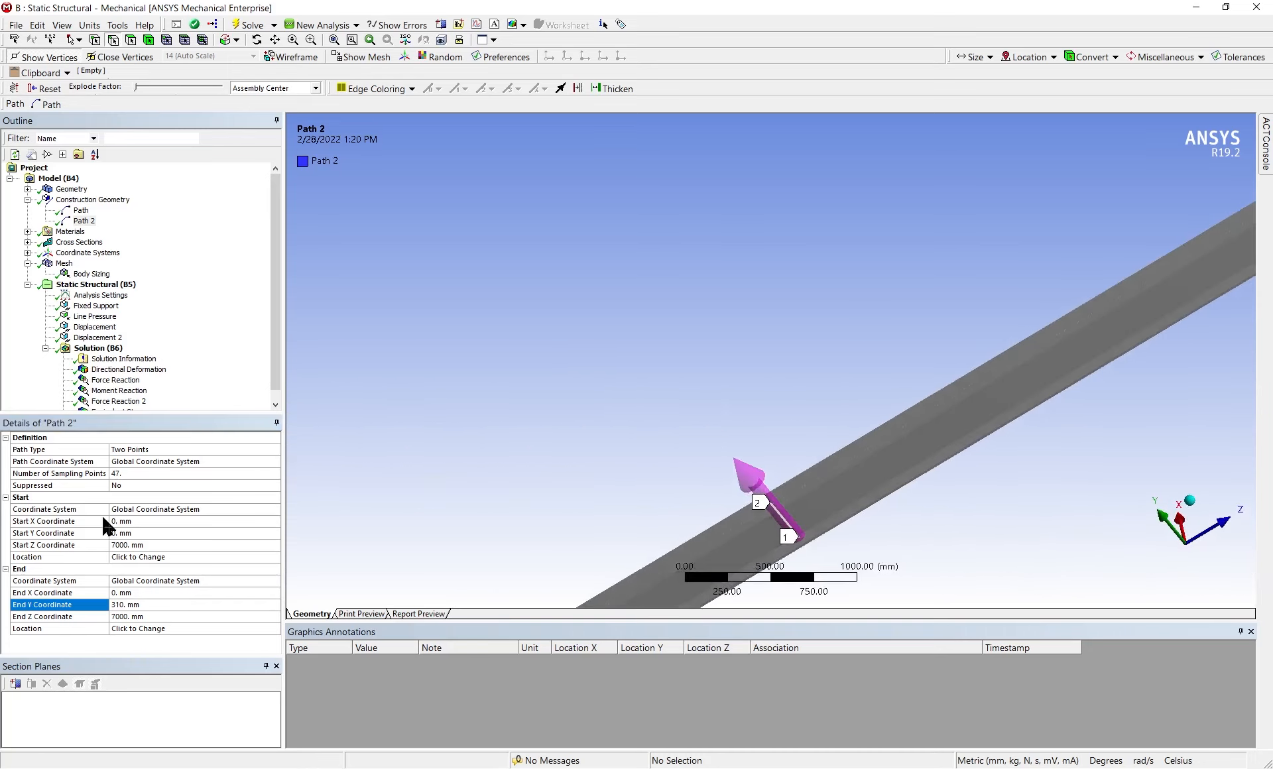
# Add a Normal Stress result to the solution
pyautogui.rightClick(86, 199)
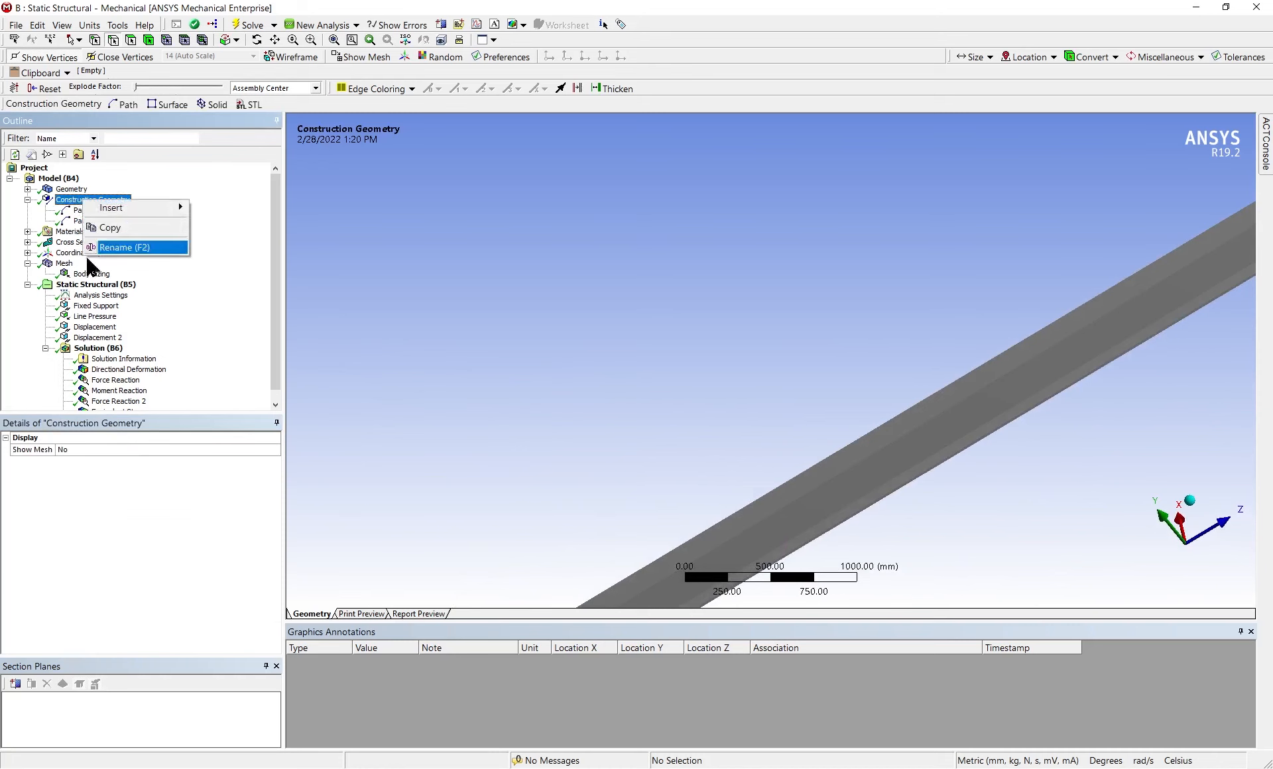
pyautogui.click(96, 348)
pyautogui.rightClick(104, 347)
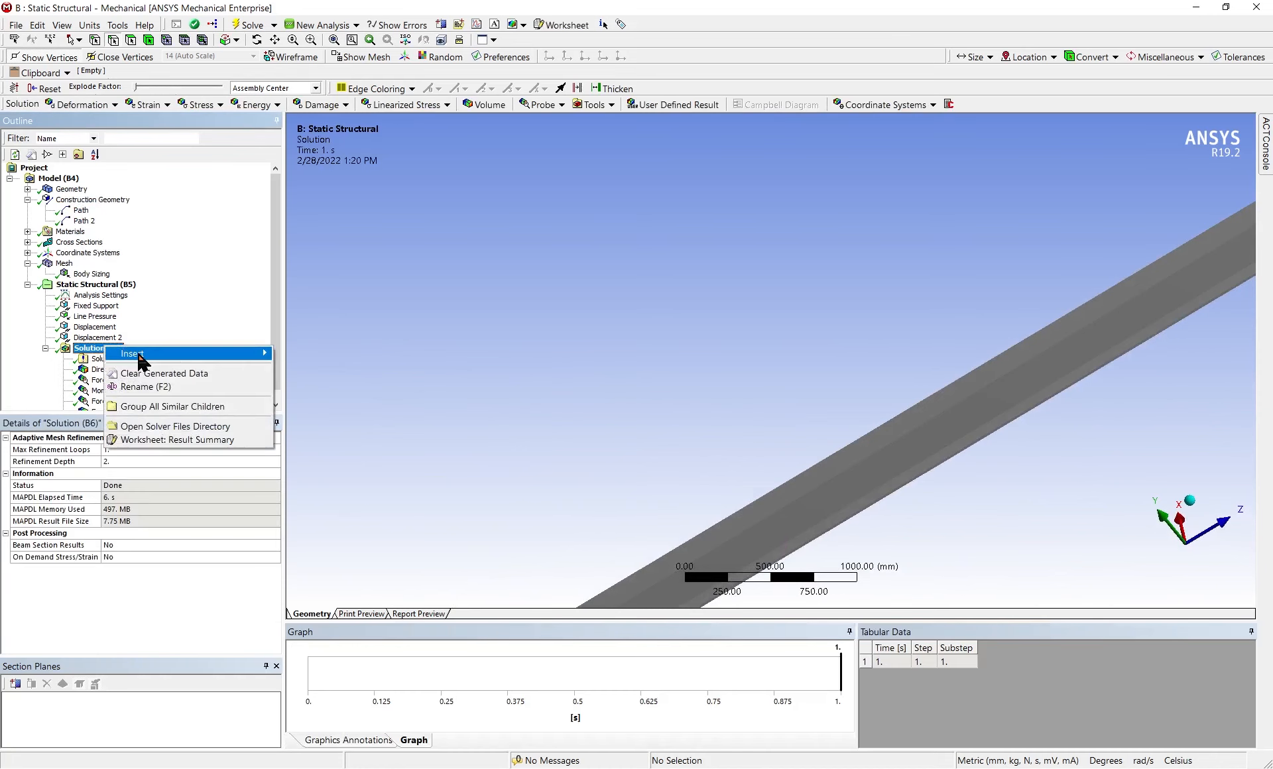
pyautogui.moveTo(139, 358)
pyautogui.moveTo(397, 383)
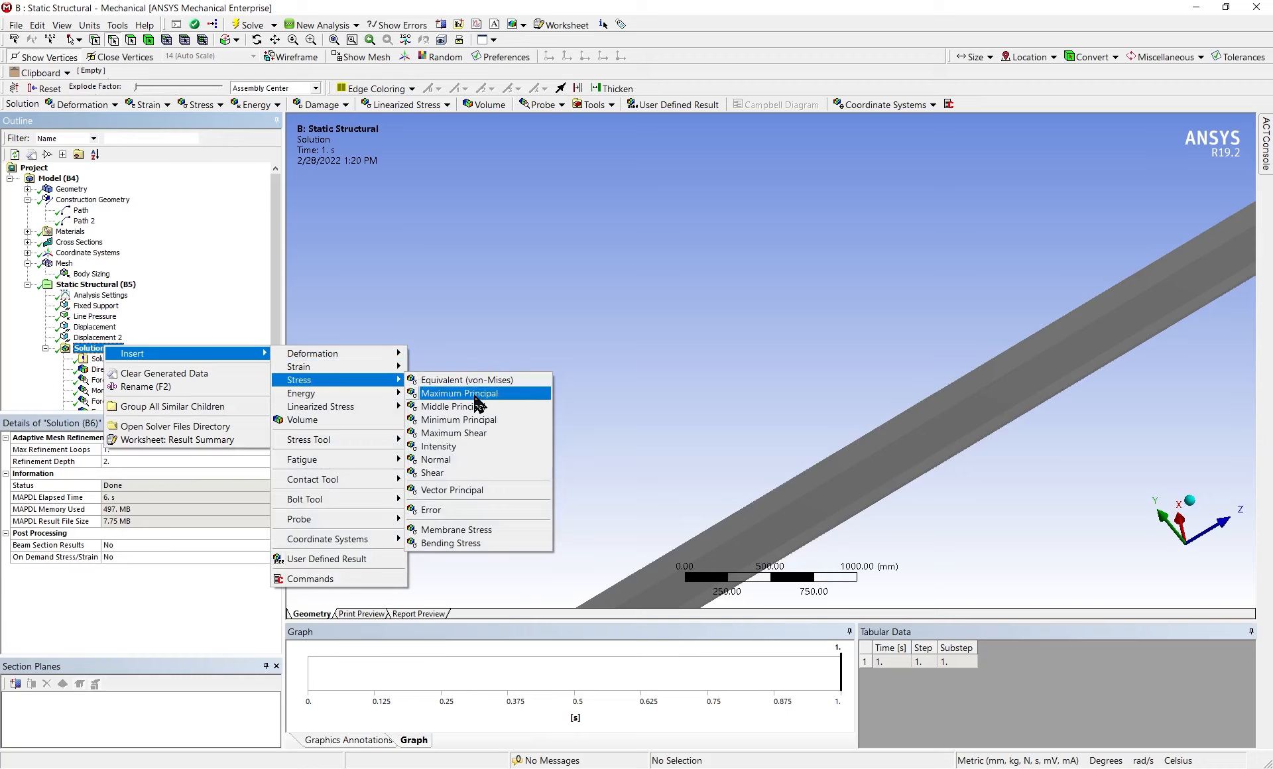
pyautogui.click(474, 461)
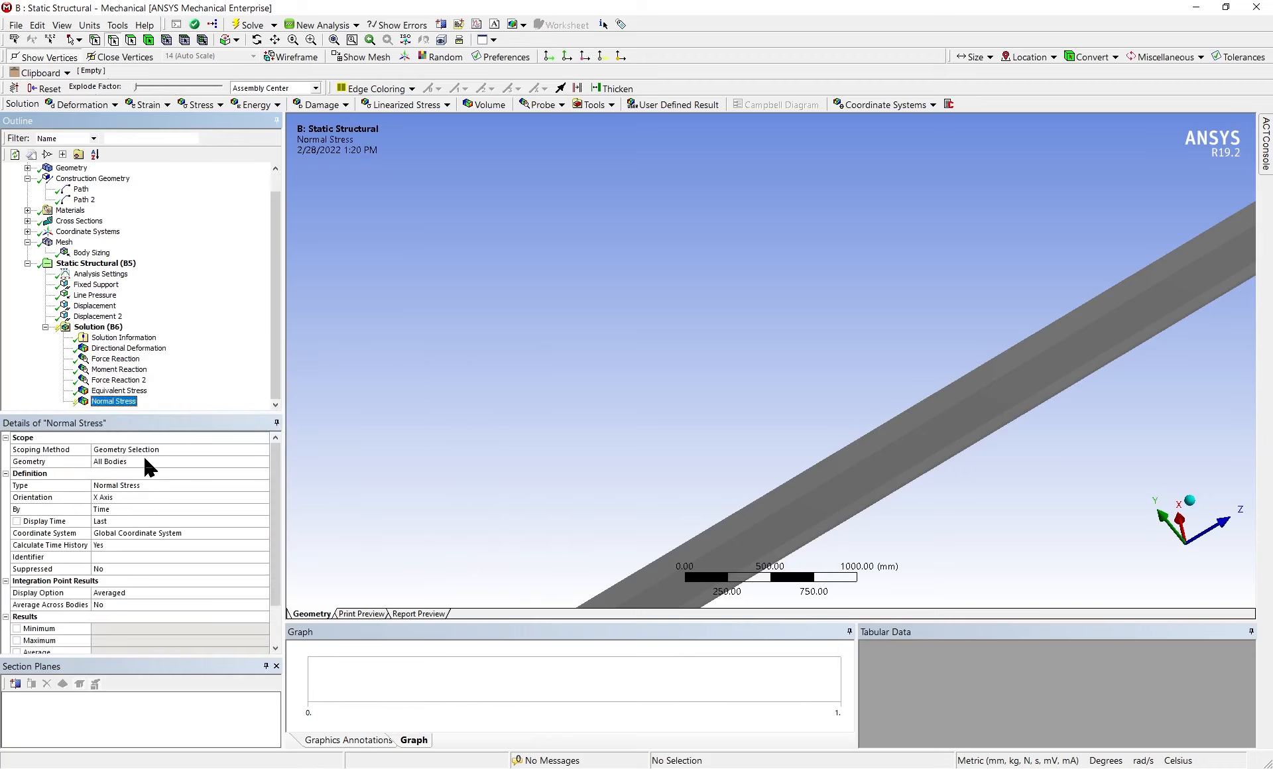
# Scope the normal stress result by path, using the first path along the beam's upper flange
pyautogui.press('Up')
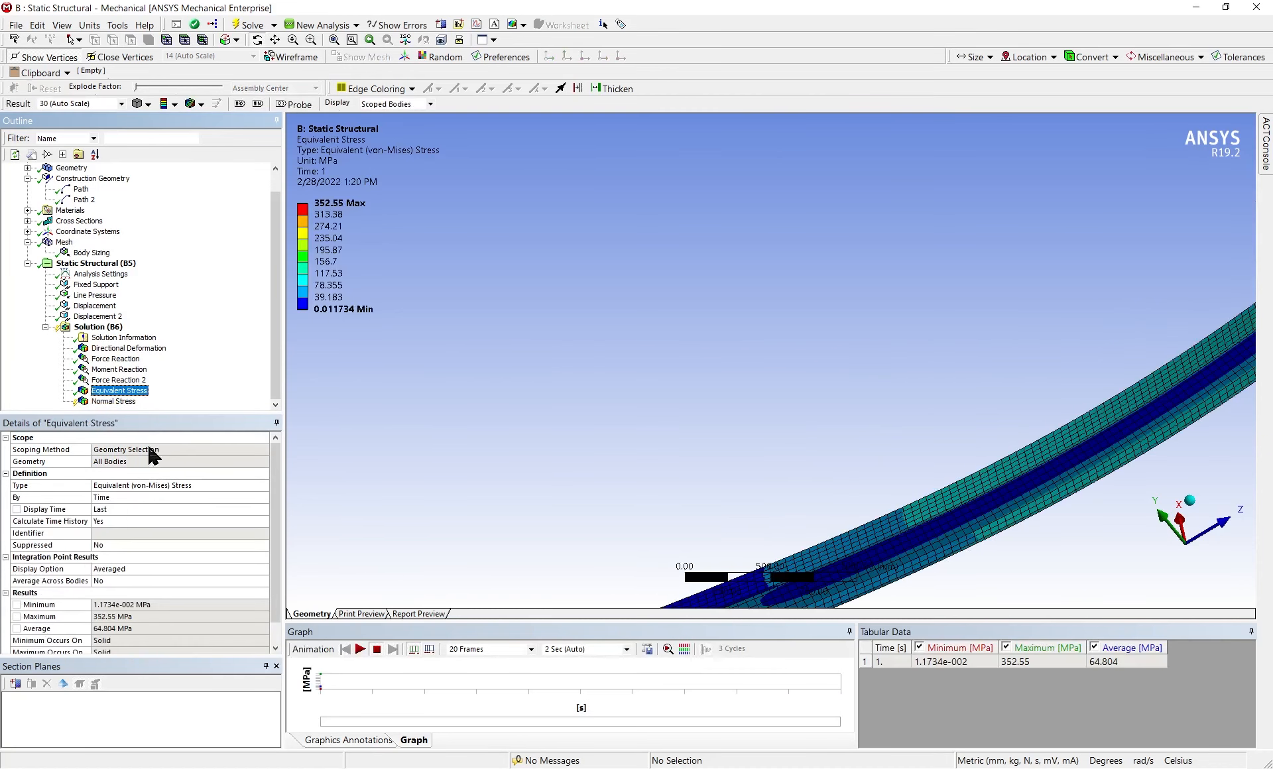
pyautogui.click(118, 402)
pyautogui.click(144, 450)
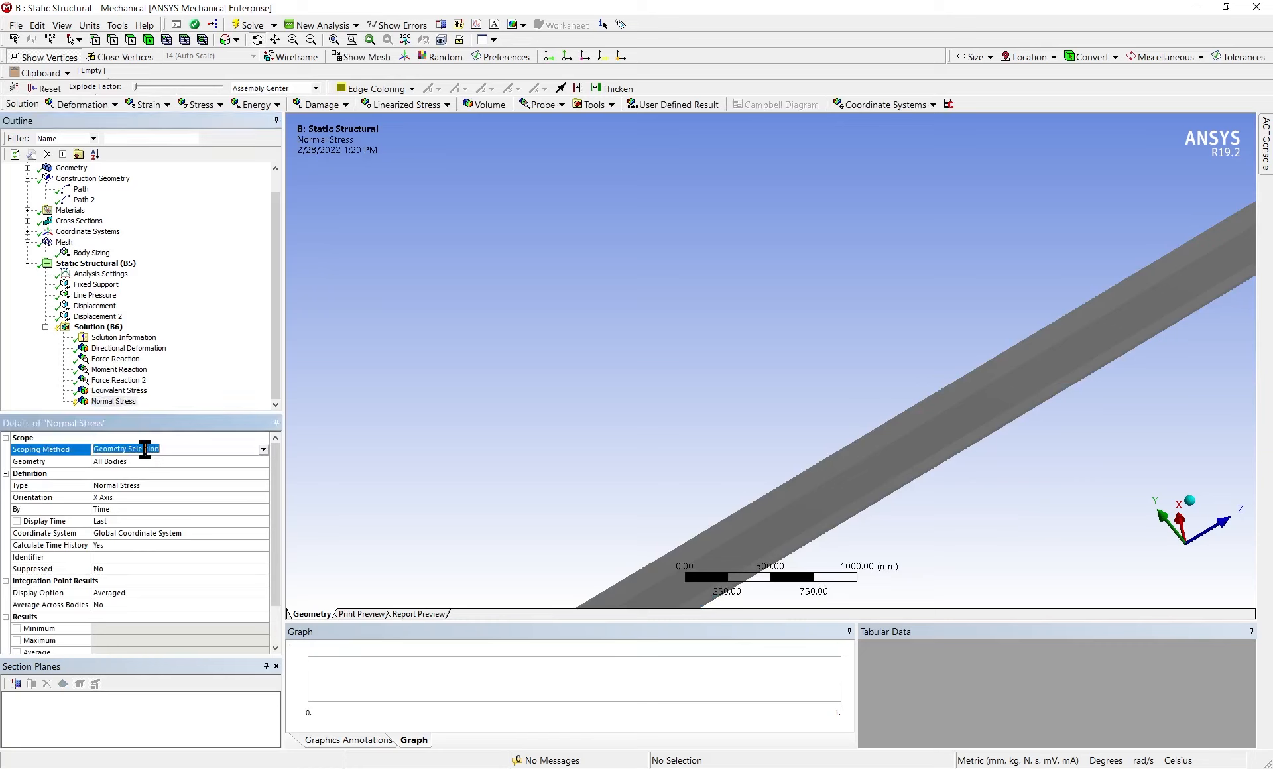
pyautogui.click(262, 450)
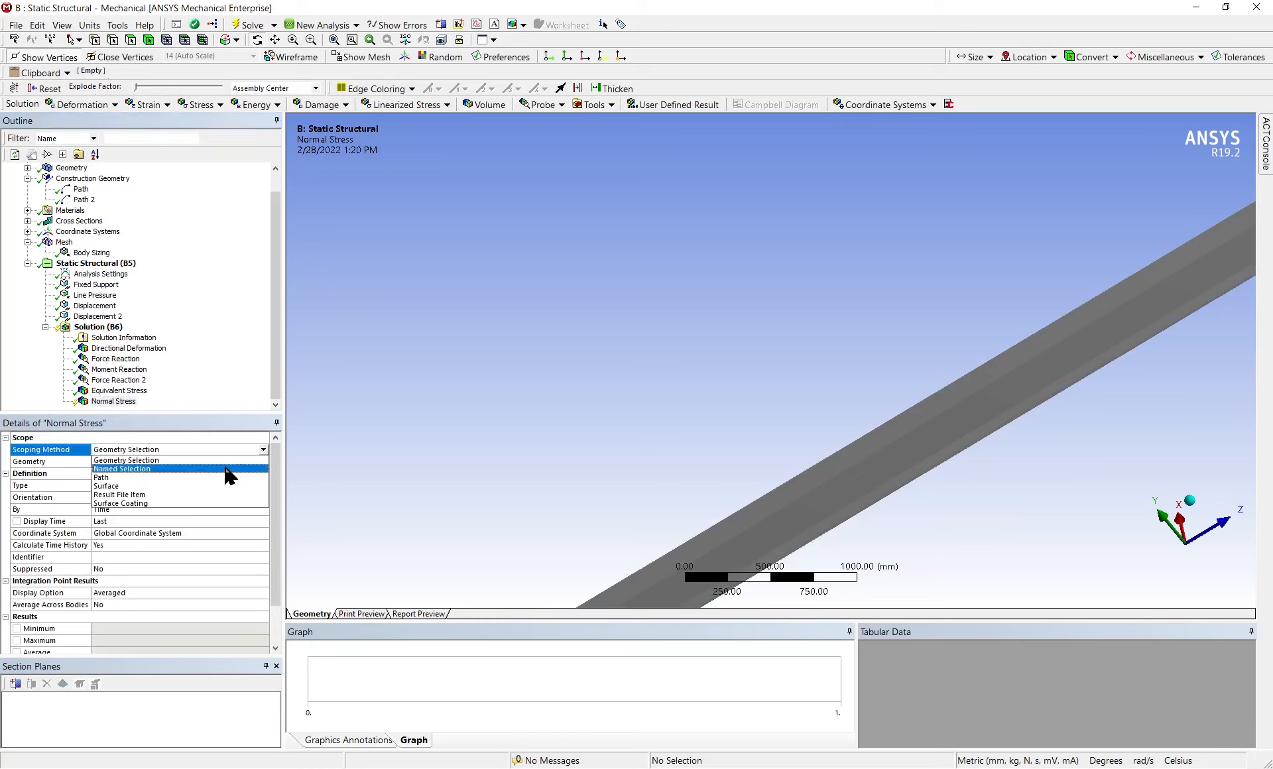
pyautogui.click(219, 478)
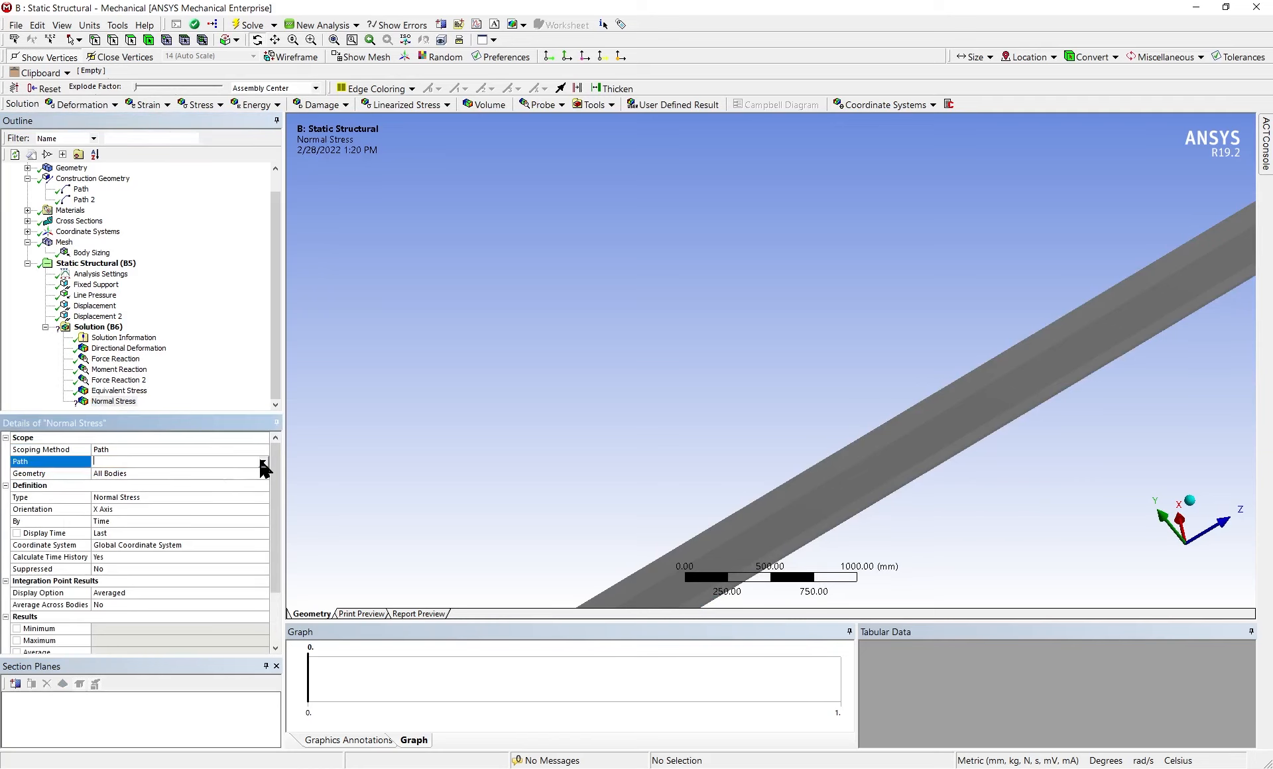
pyautogui.click(263, 464)
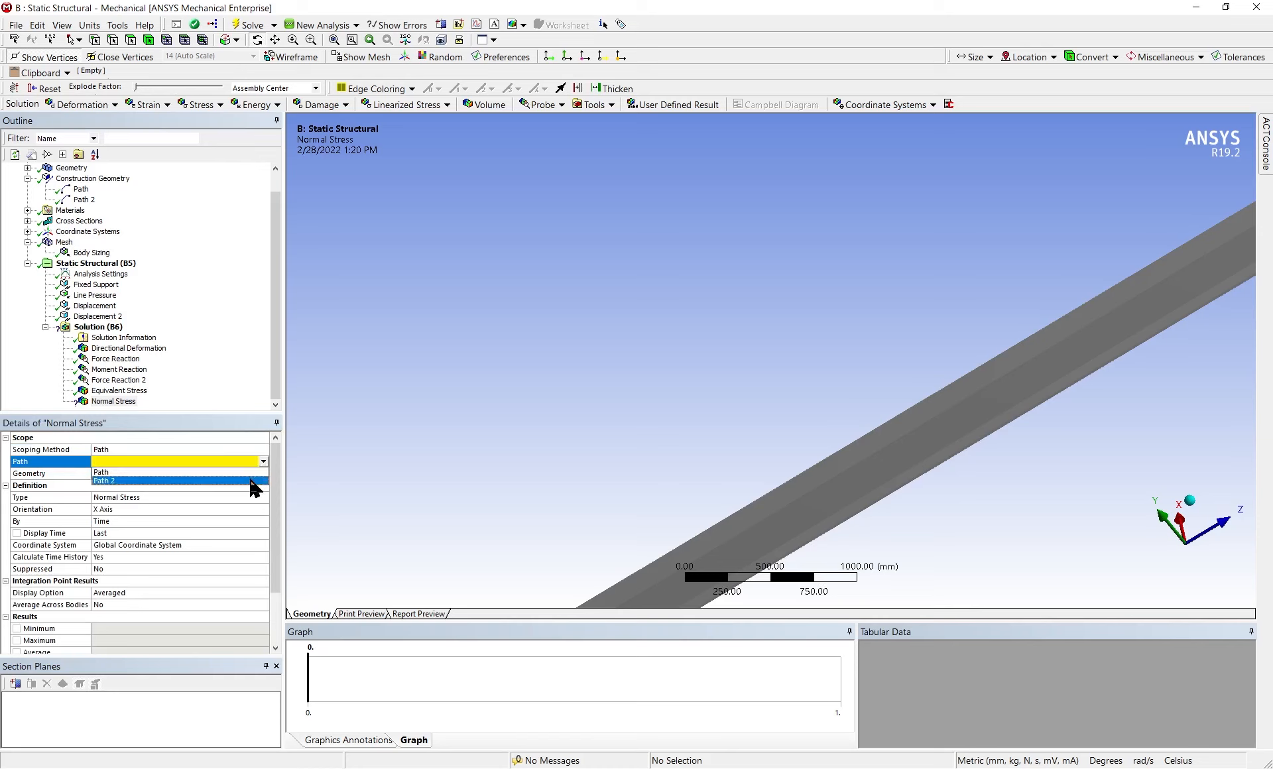
pyautogui.click(250, 472)
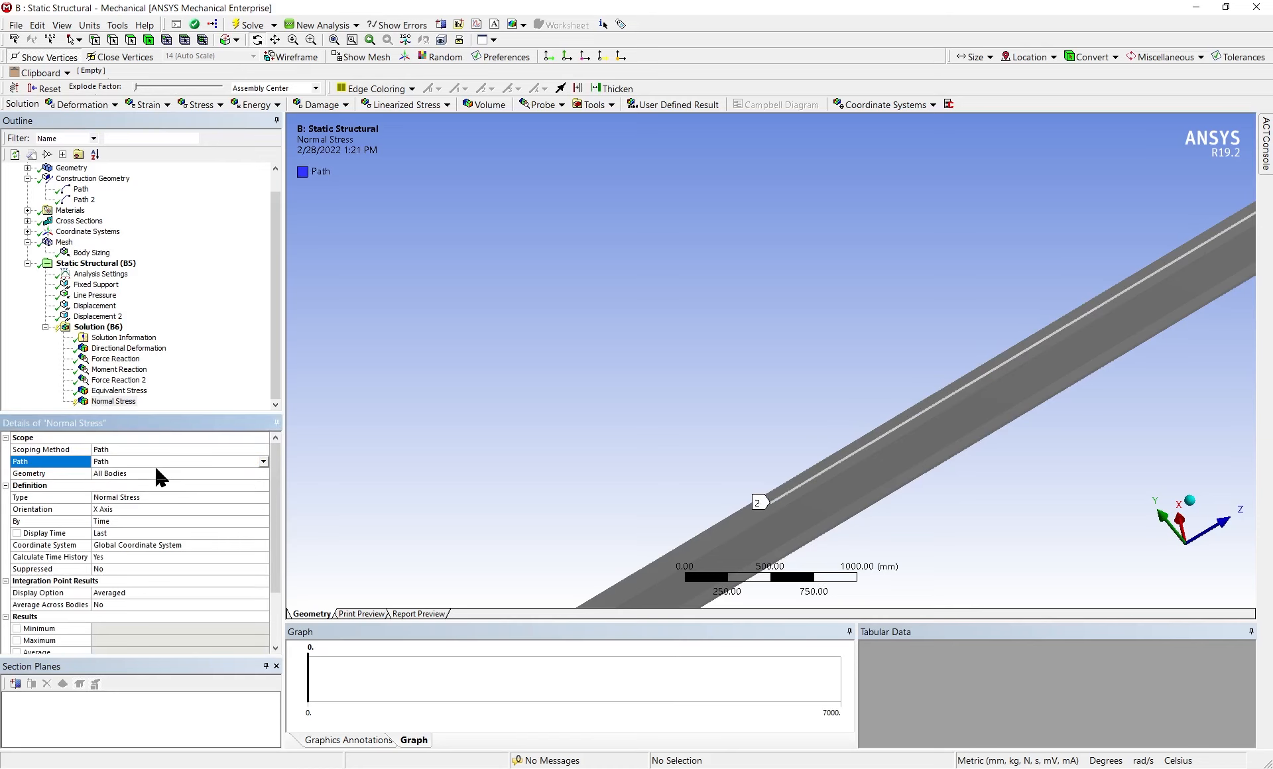
pyautogui.scroll(-5, 498, 431)
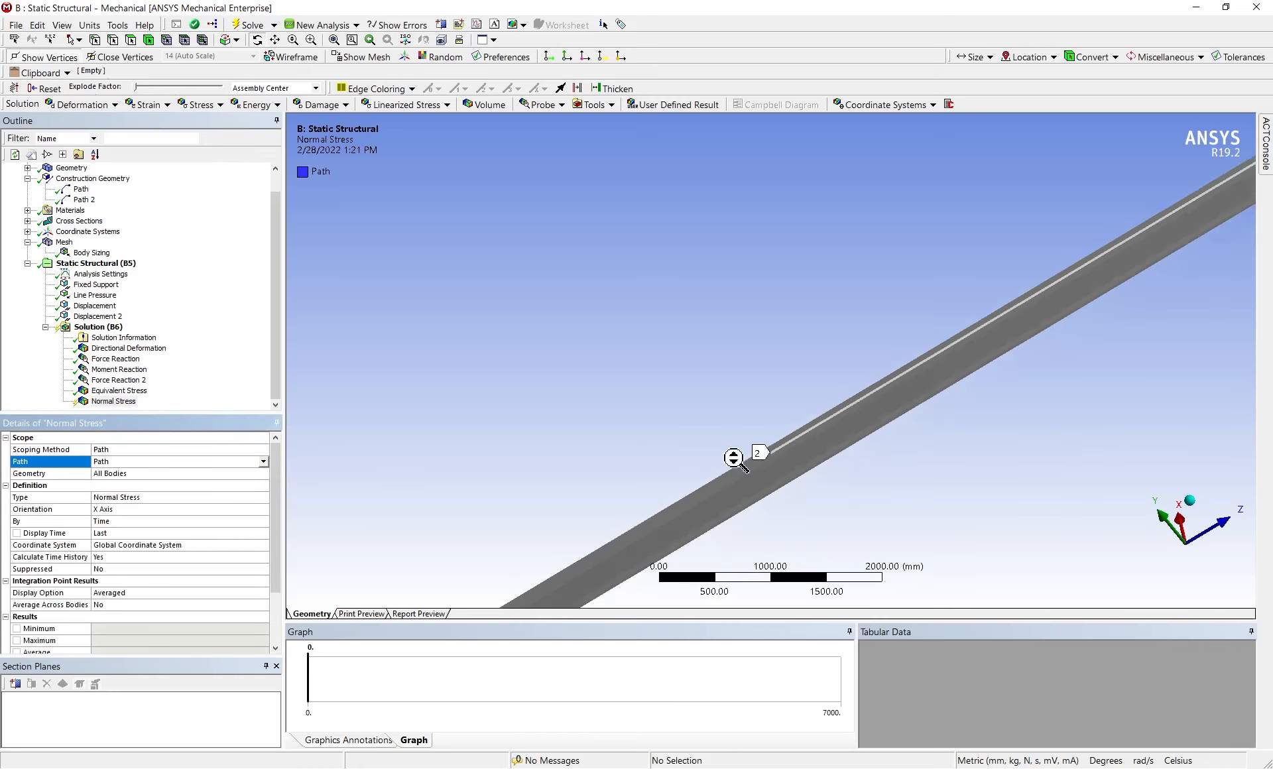
# Add a Shear Stress result to the solution and scope it to Path 2
pyautogui.click(93, 329)
pyautogui.rightClick(93, 329)
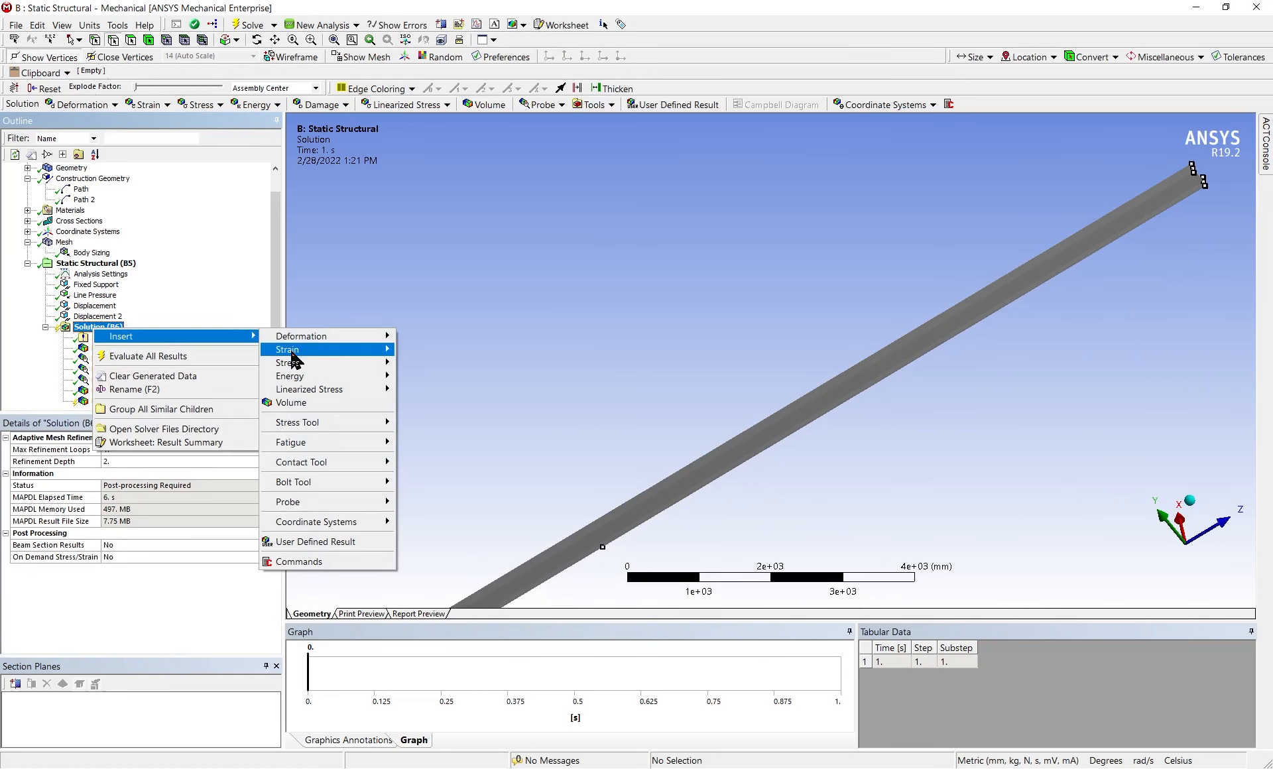
pyautogui.moveTo(295, 365)
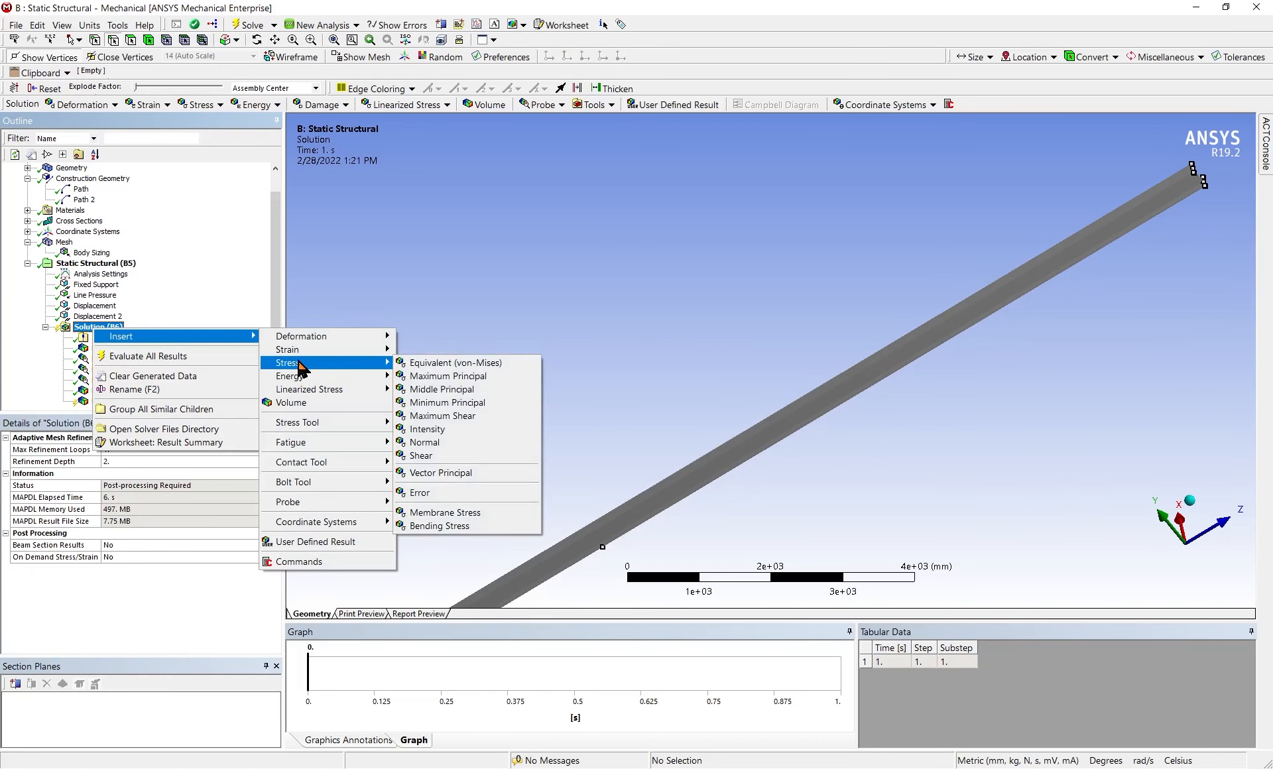
pyautogui.click(479, 456)
pyautogui.click(162, 450)
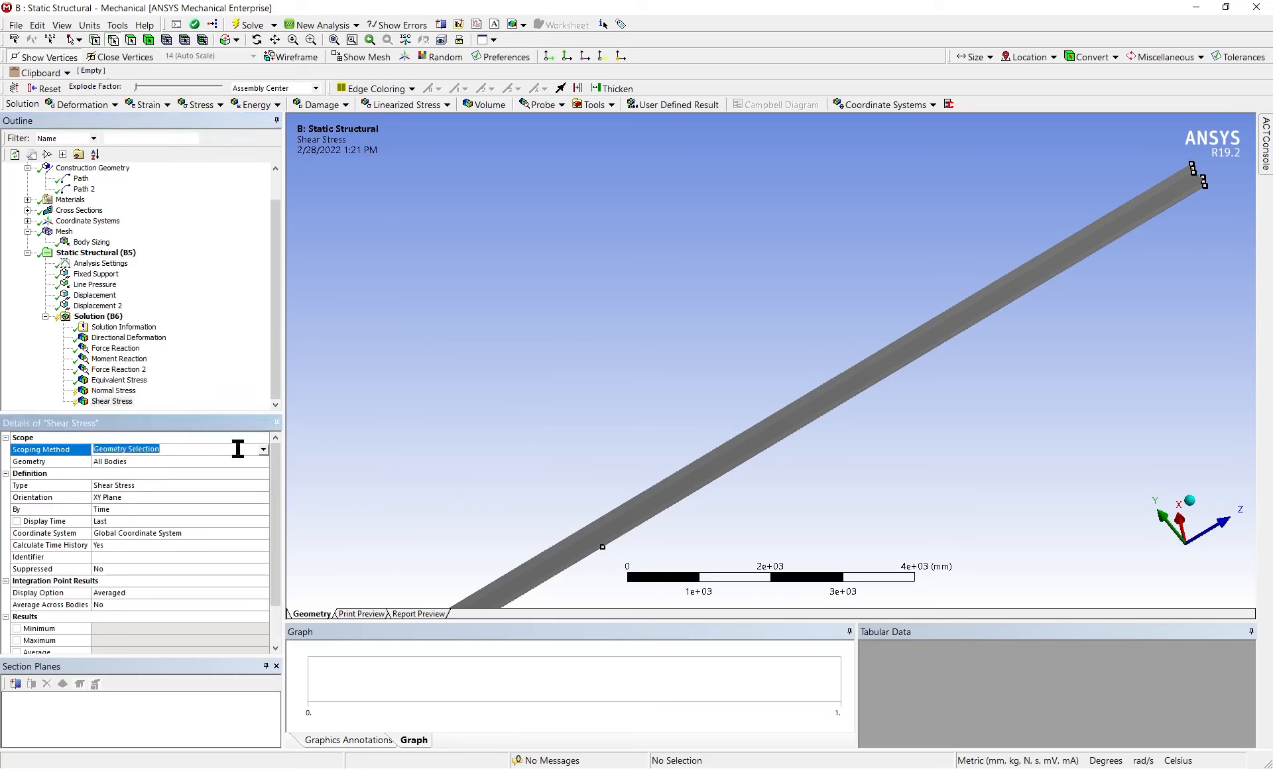
pyautogui.click(263, 450)
pyautogui.click(224, 477)
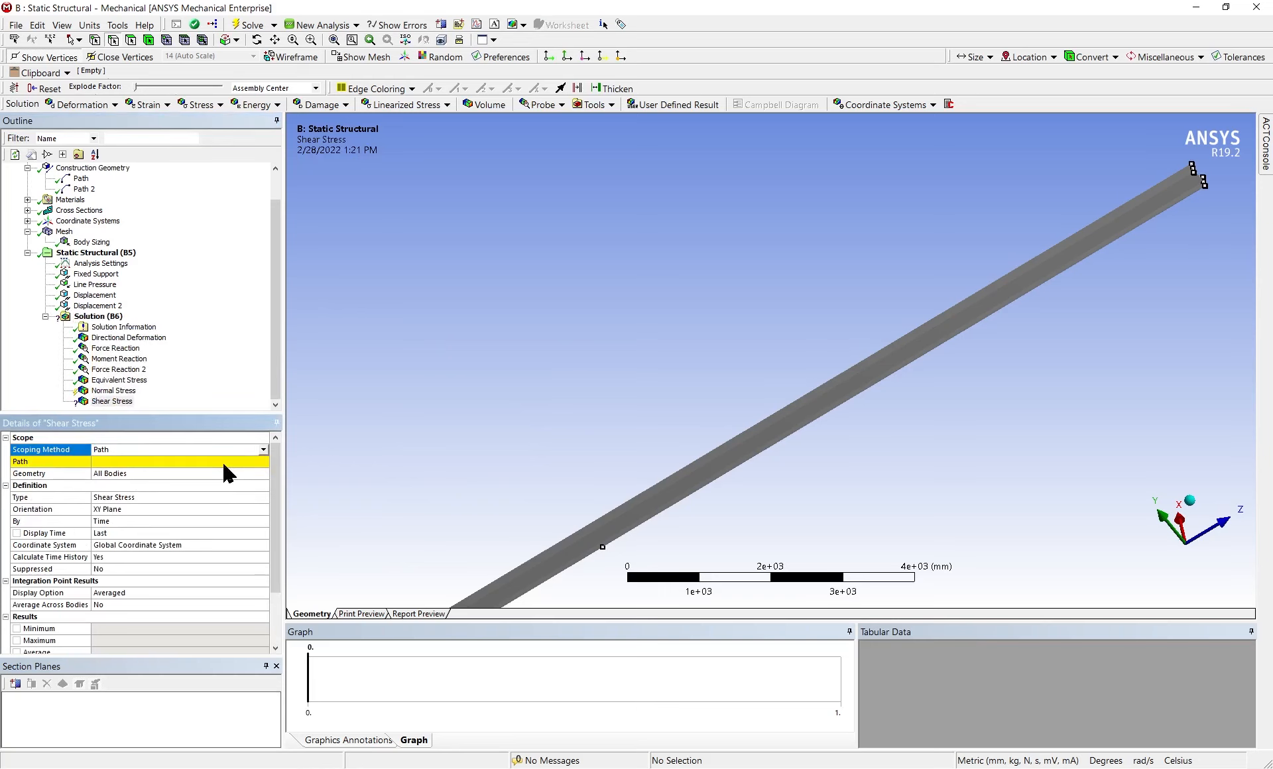
pyautogui.click(263, 461)
pyautogui.click(228, 481)
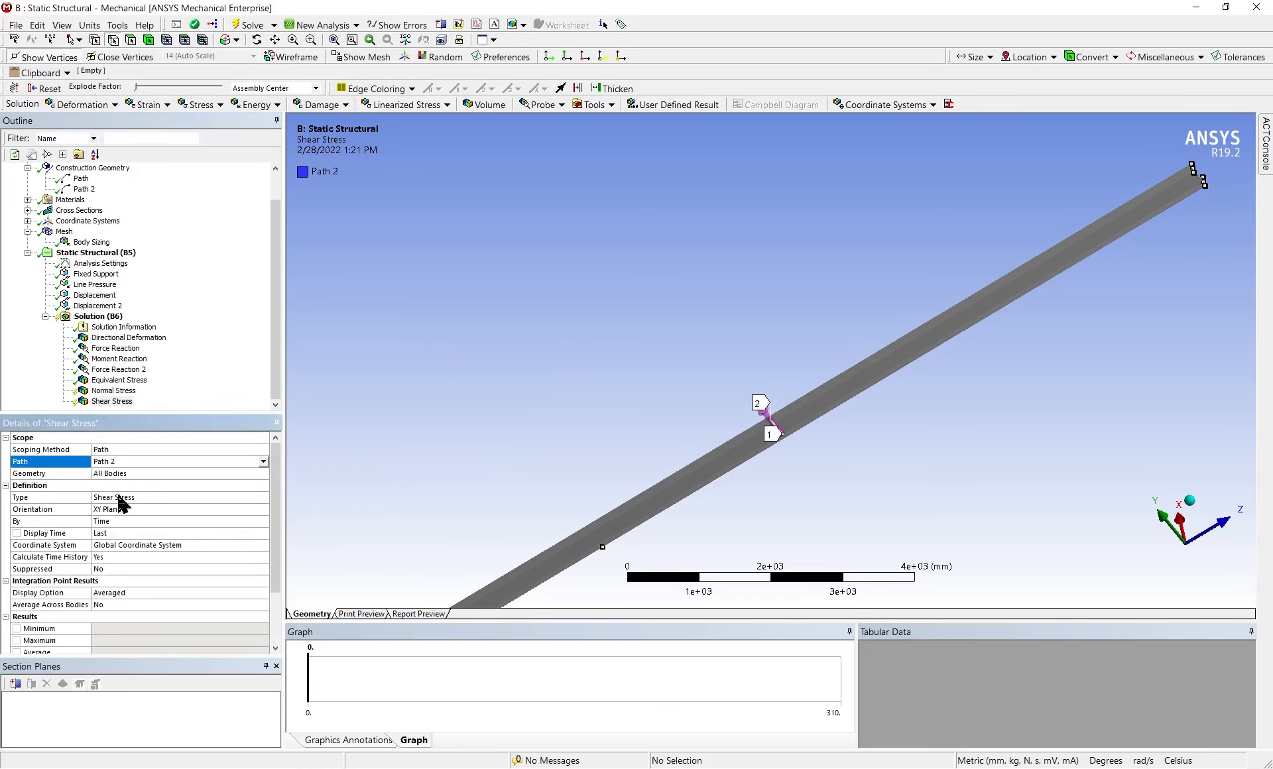
# Evaluate all results so the normal and shear stresses are calculated along their paths
pyautogui.scroll(-2, 148, 544)
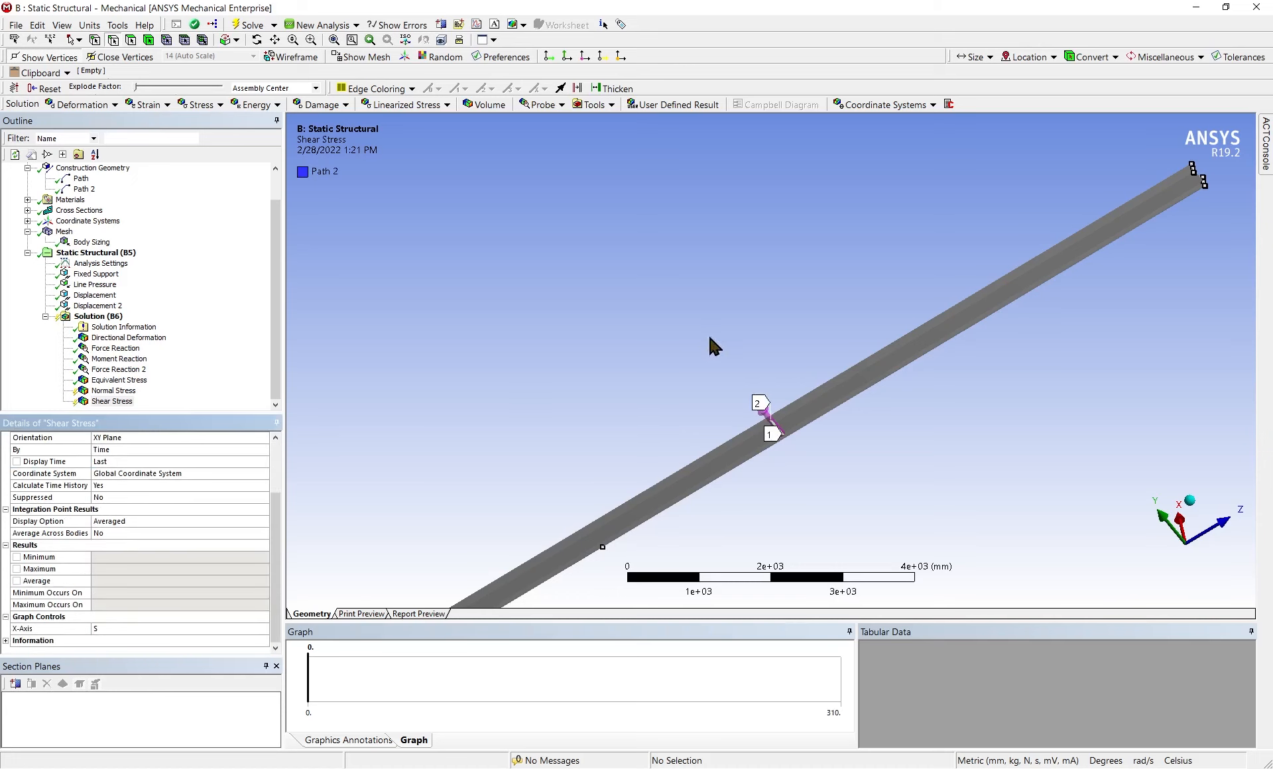
pyautogui.scroll(1, 767, 391)
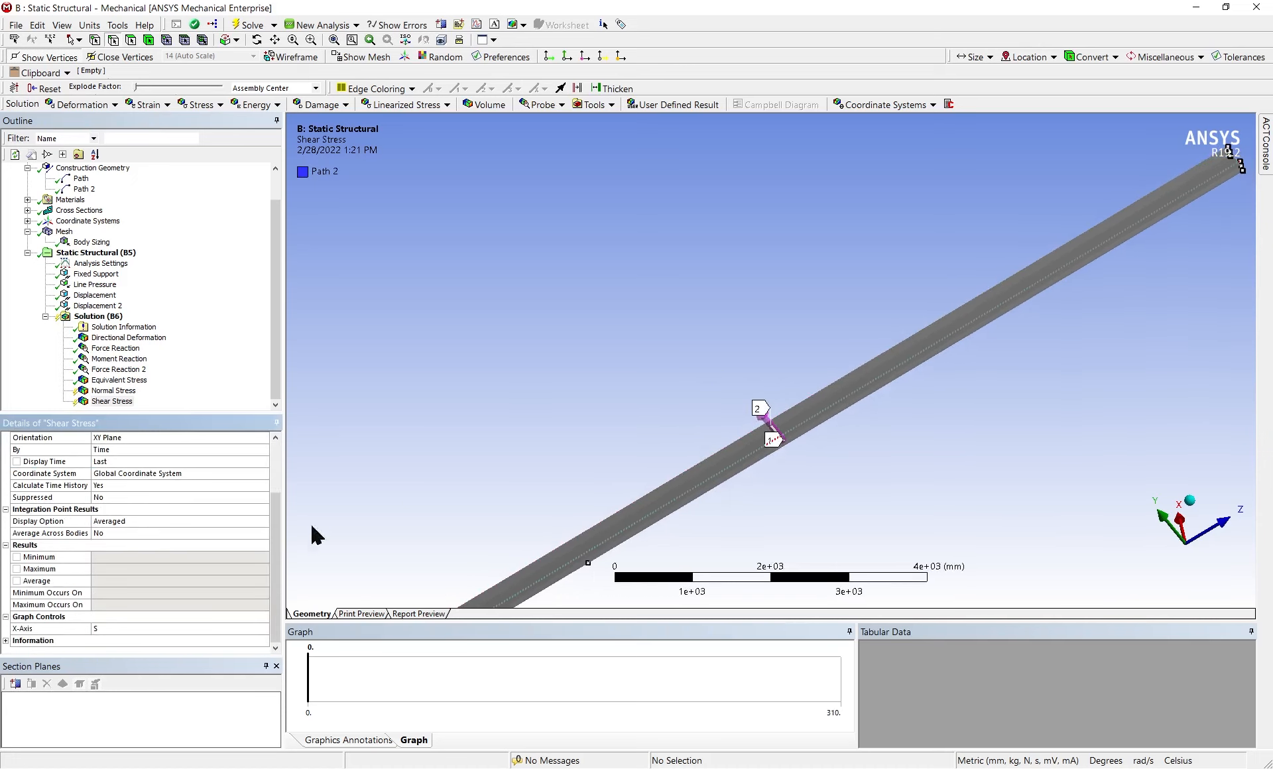
pyautogui.scroll(1, 134, 553)
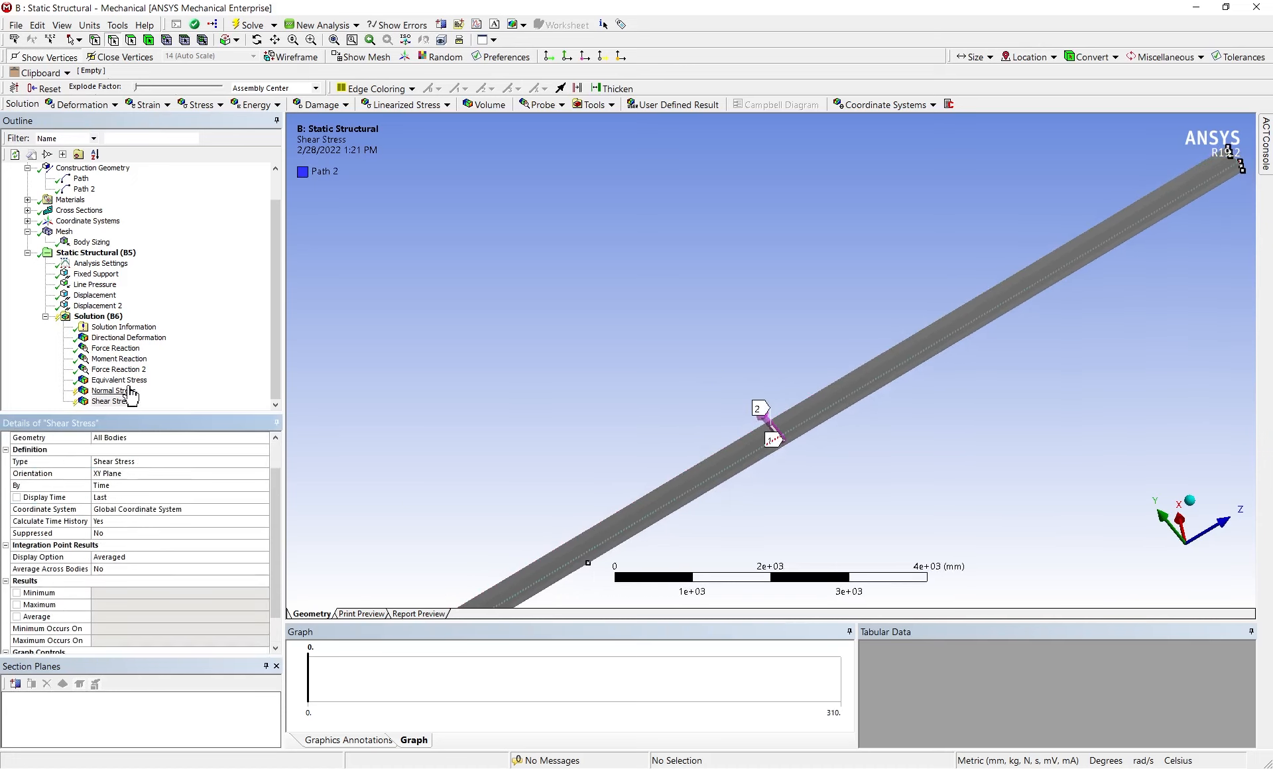
pyautogui.rightClick(93, 317)
pyautogui.click(162, 347)
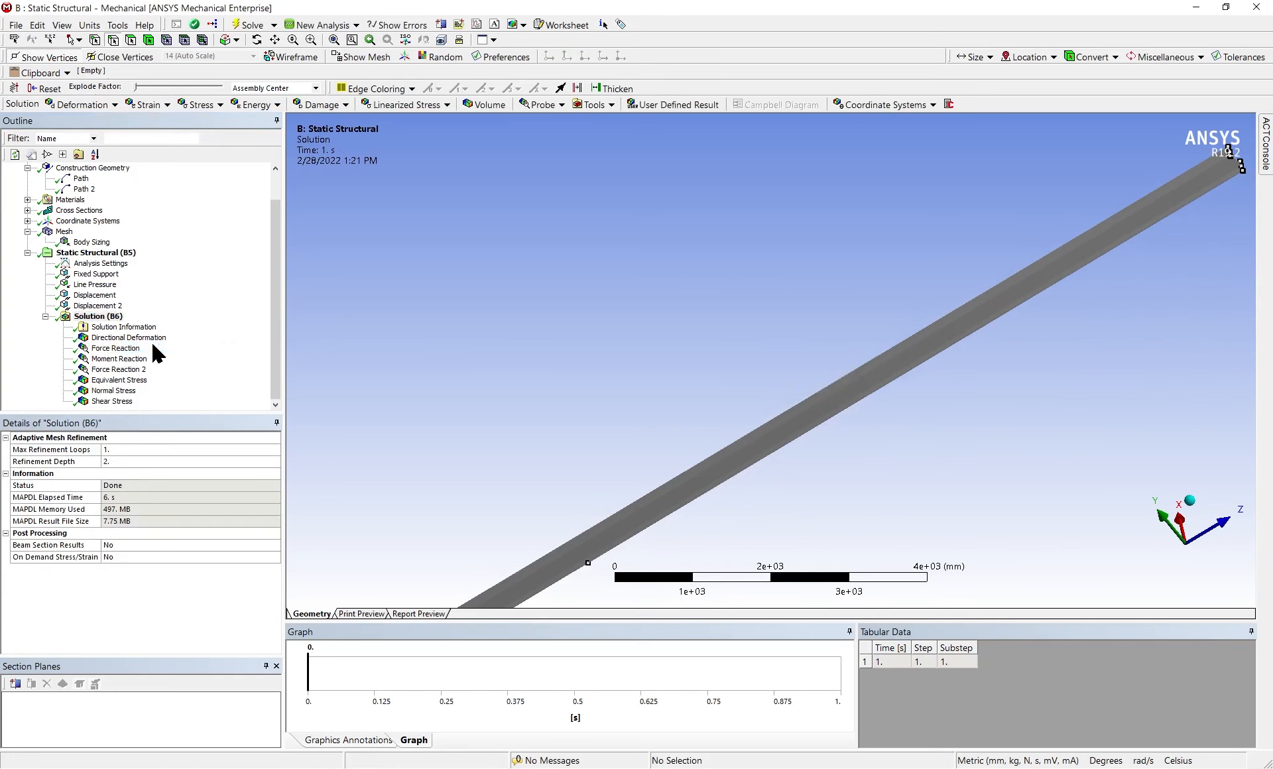
# Examine the normal stress along the first path, including its result details and the tabulated value at 7000 mm
pyautogui.click(125, 393)
pyautogui.moveTo(630, 427); pyautogui.dragTo(689, 398)
pyautogui.scroll(-14, 913, 678)
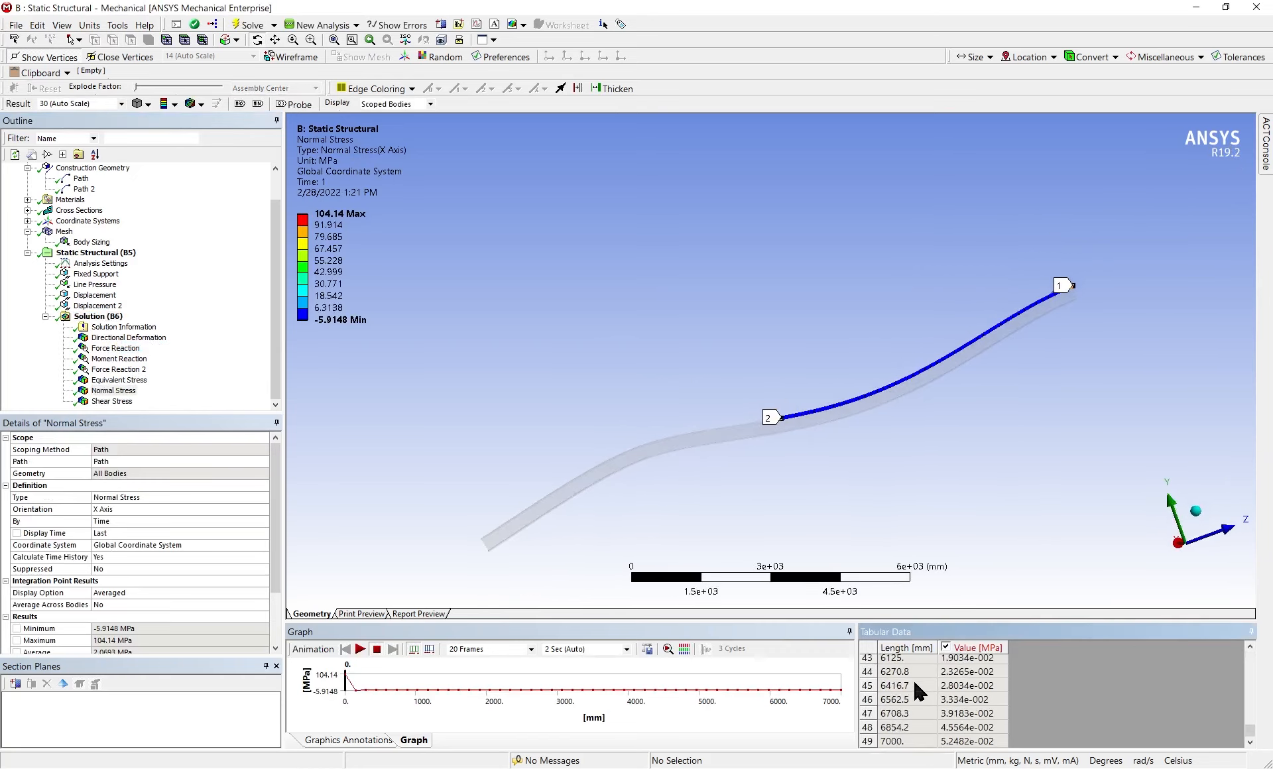
pyautogui.click(961, 740)
pyautogui.scroll(-2, 151, 601)
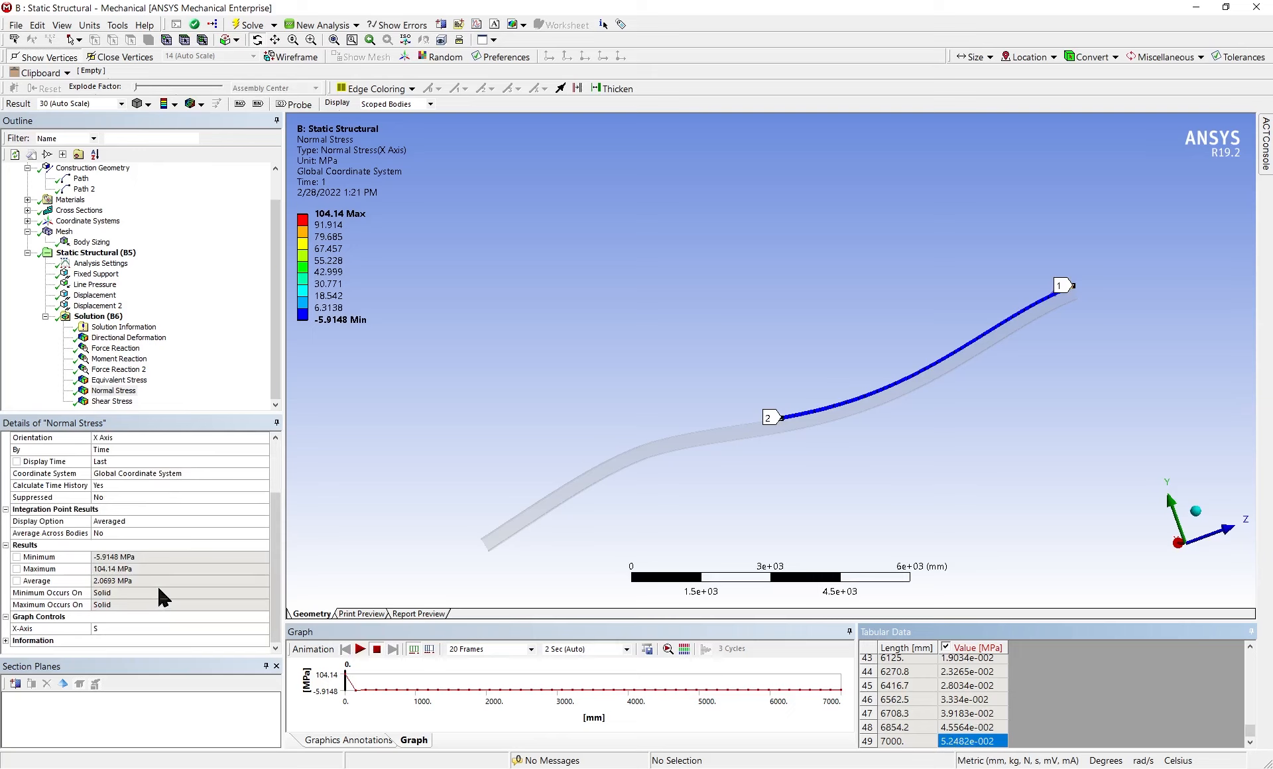
pyautogui.scroll(2, 159, 589)
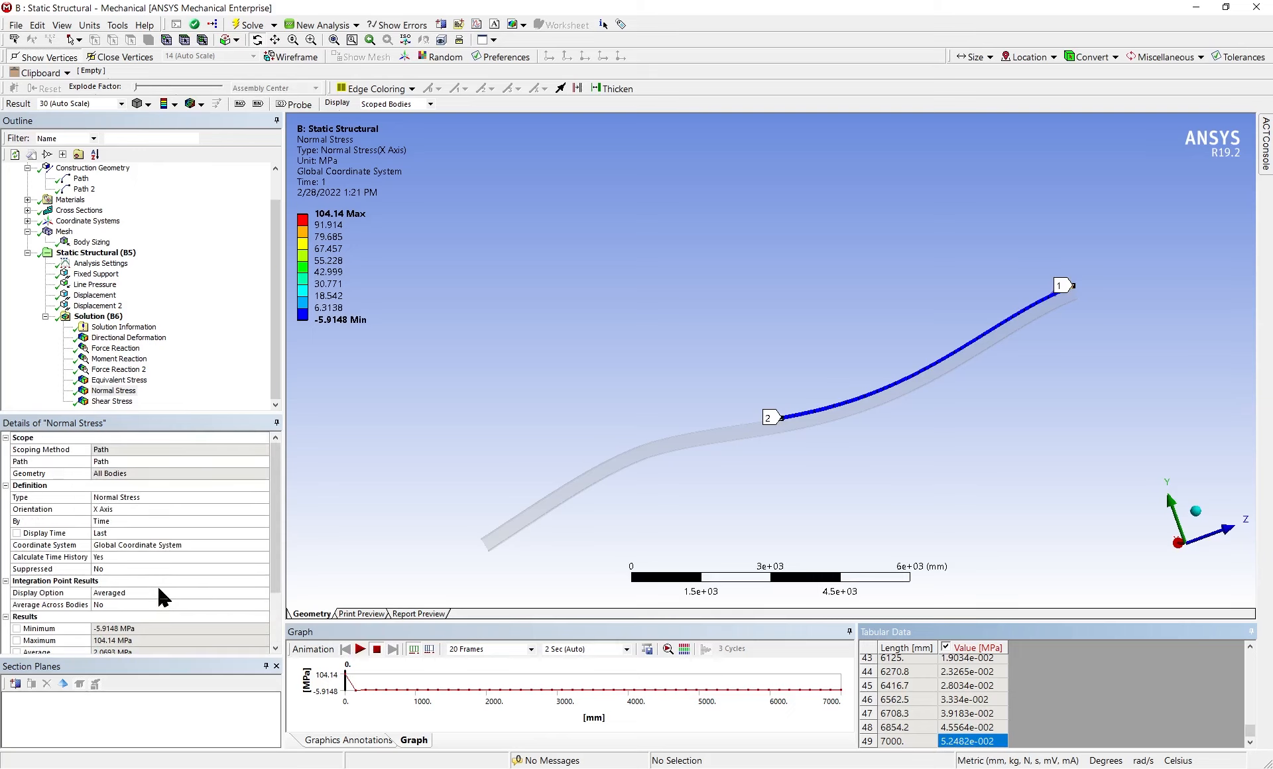
pyautogui.scroll(-2, 159, 594)
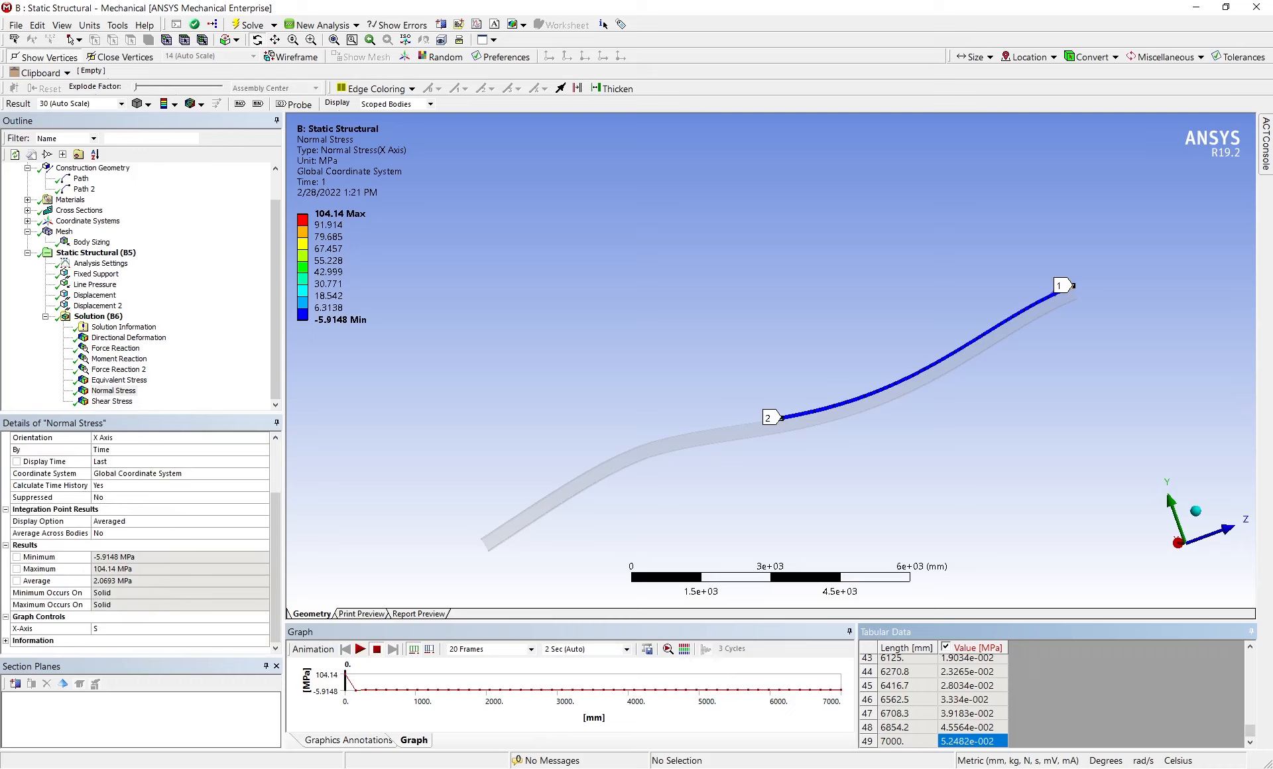
pyautogui.moveTo(862, 371); pyautogui.dragTo(855, 437, button='middle')
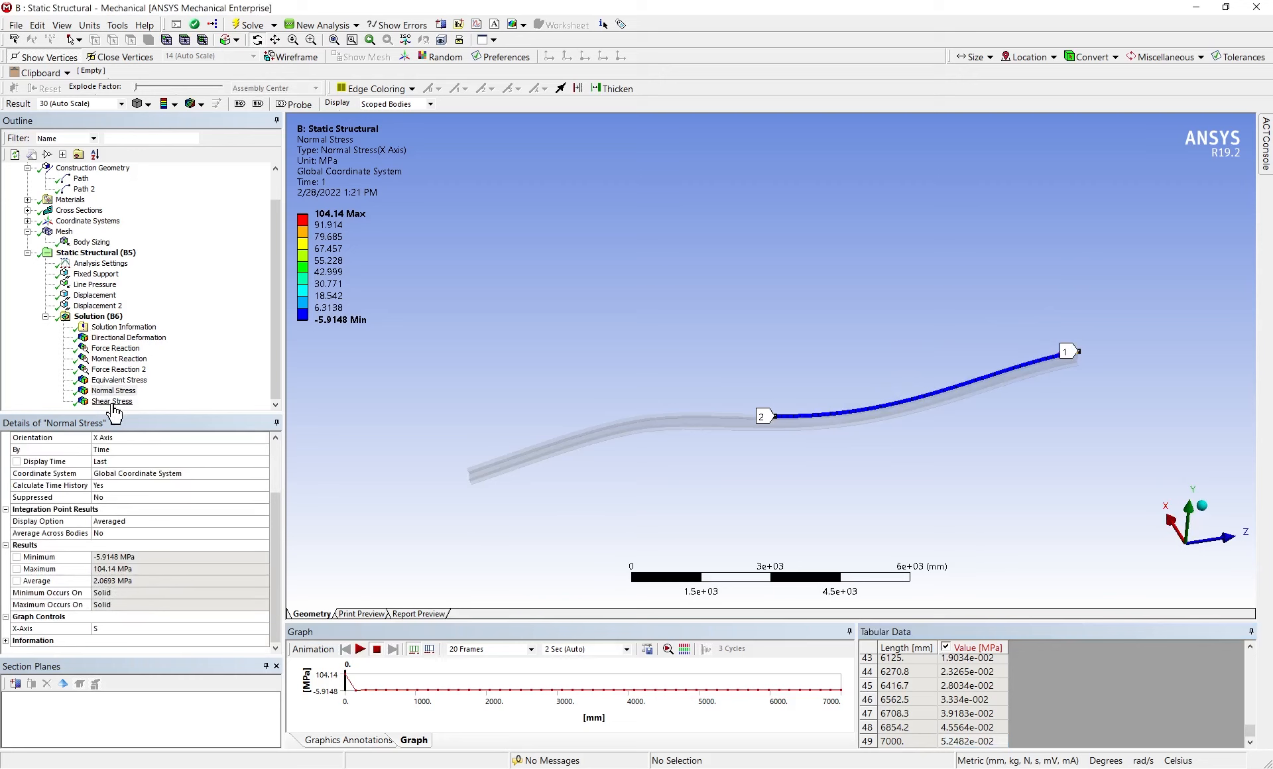
# Check the shear stress tabulated along Path 2, then set that result's orientation to the YZ Plane and re-evaluate it
pyautogui.click(112, 401)
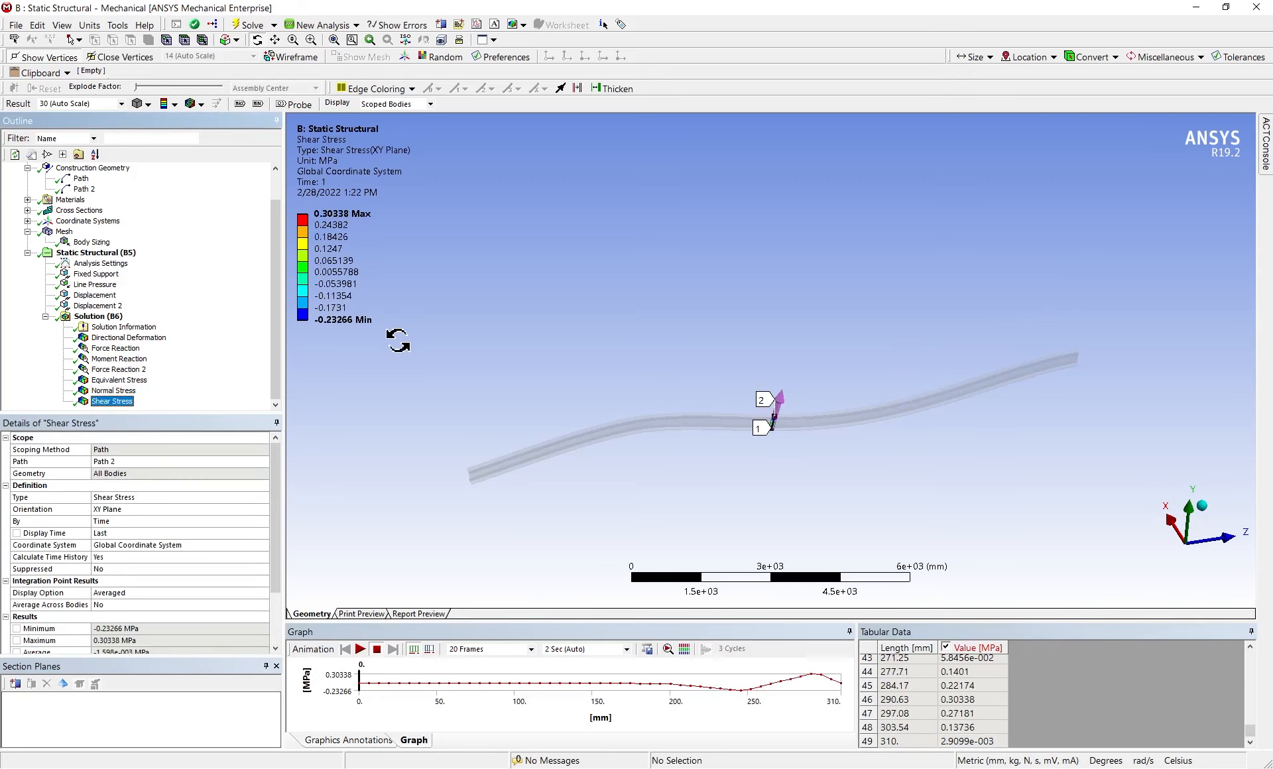
pyautogui.click(955, 732)
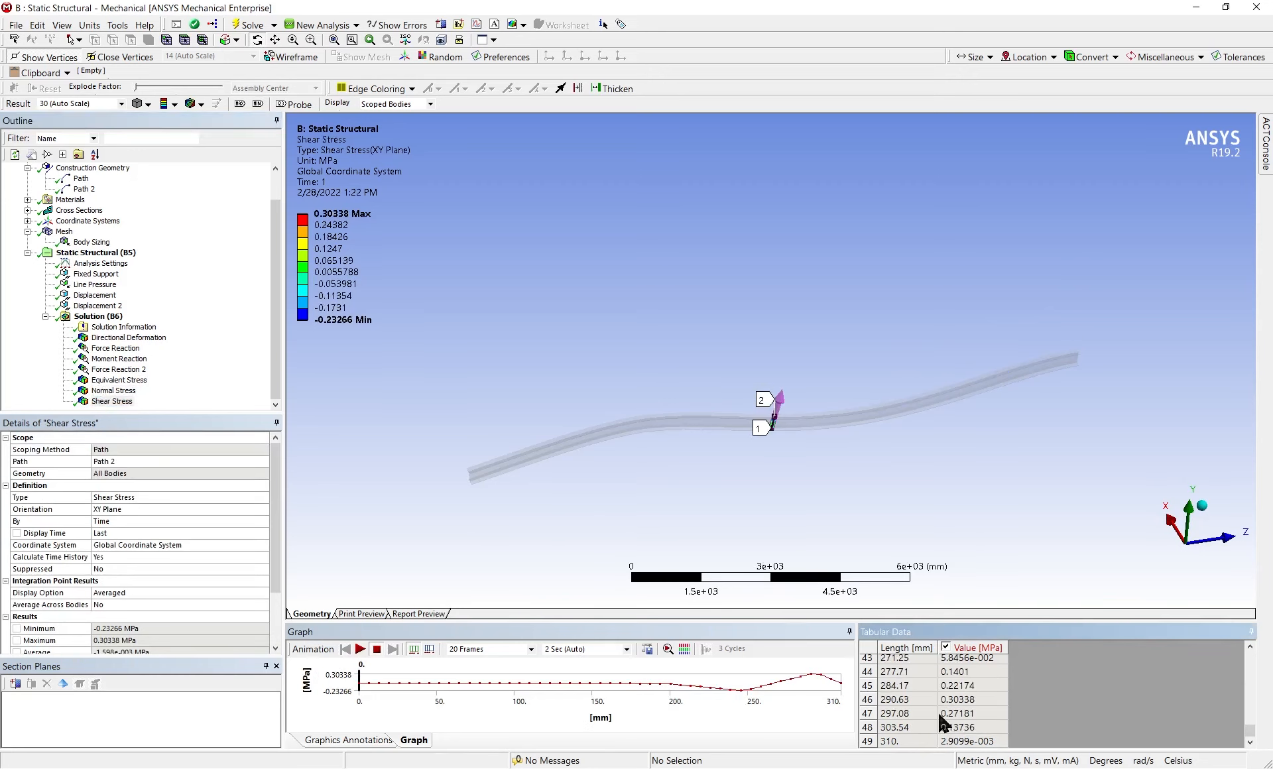
pyautogui.scroll(4, 926, 716)
pyautogui.scroll(3, 923, 710)
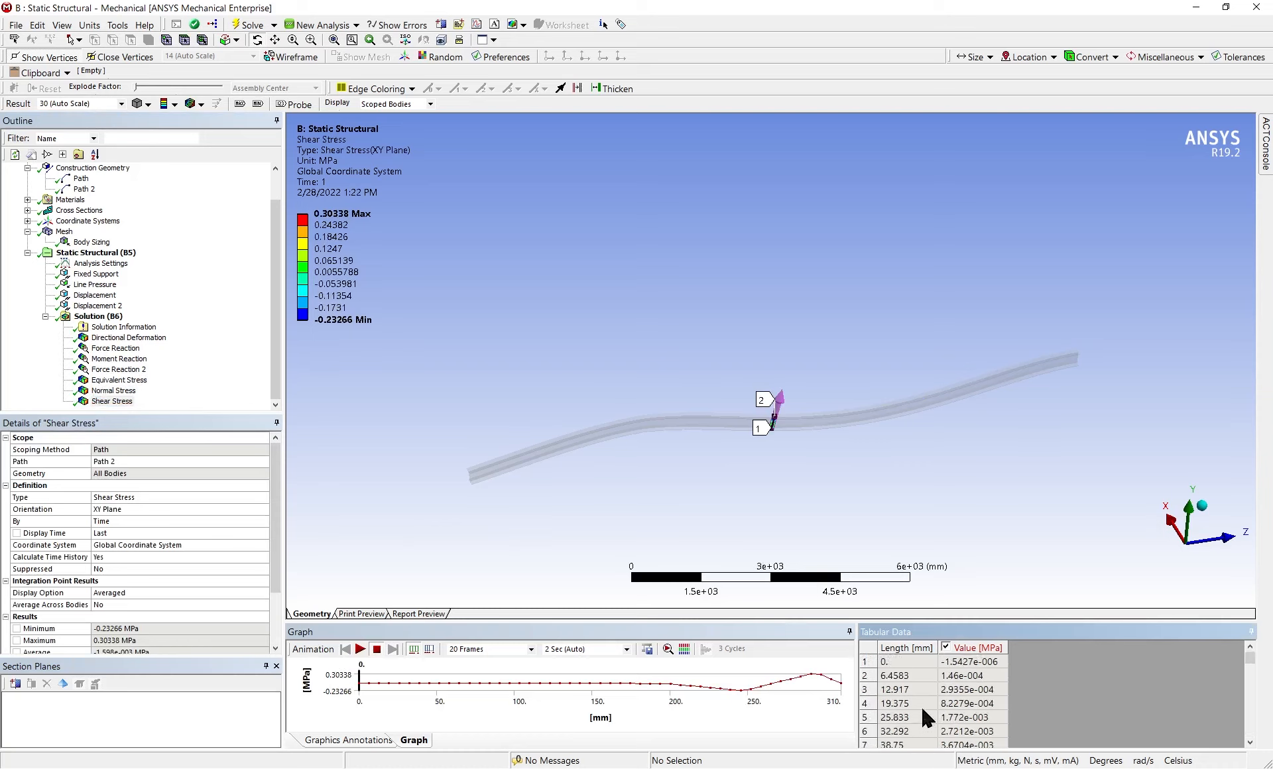
pyautogui.scroll(-7, 921, 705)
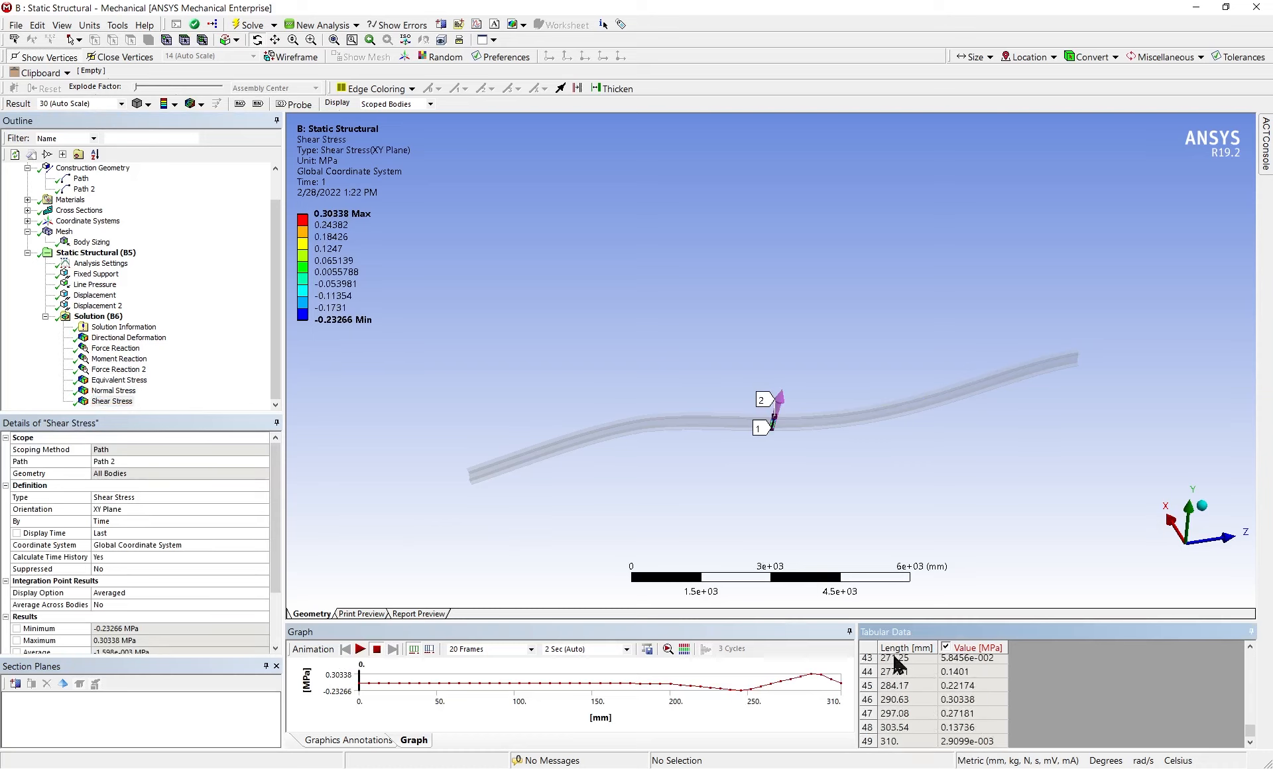
pyautogui.click(136, 507)
pyautogui.moveTo(826, 437); pyautogui.dragTo(763, 481)
pyautogui.click(125, 509)
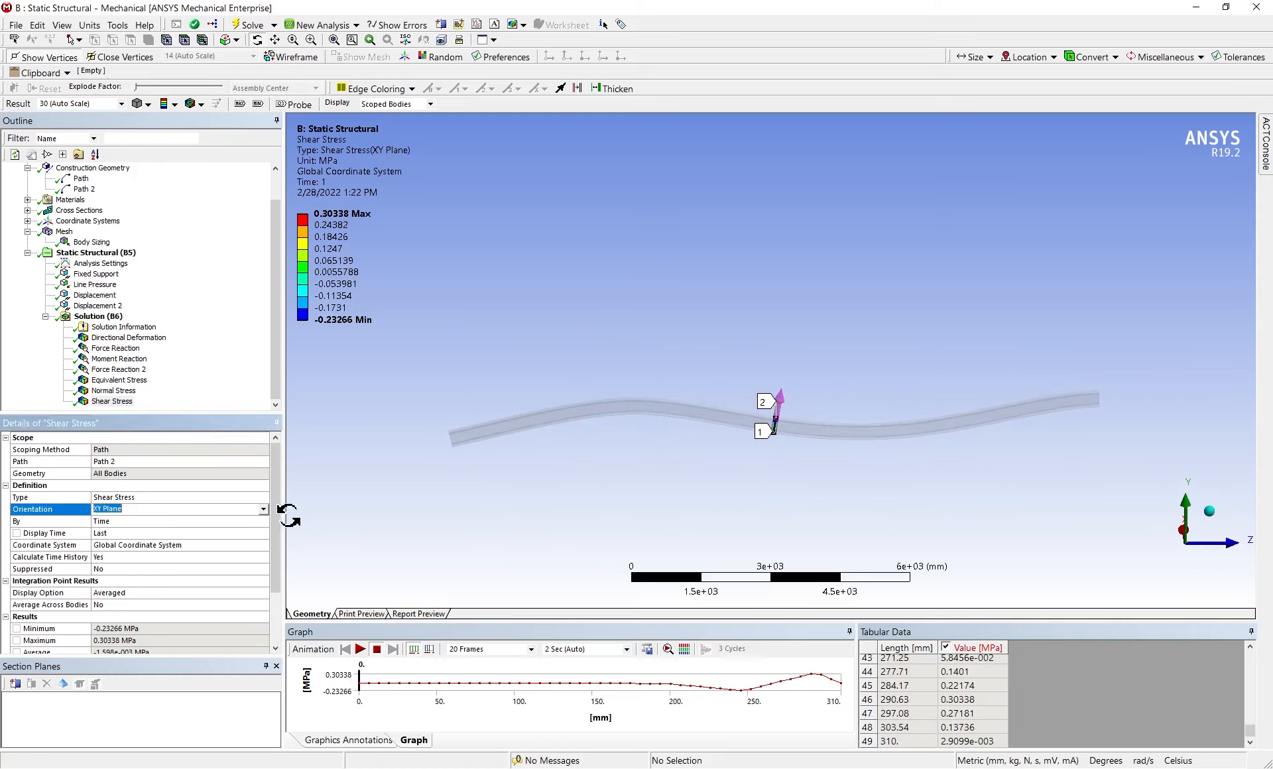
pyautogui.click(263, 510)
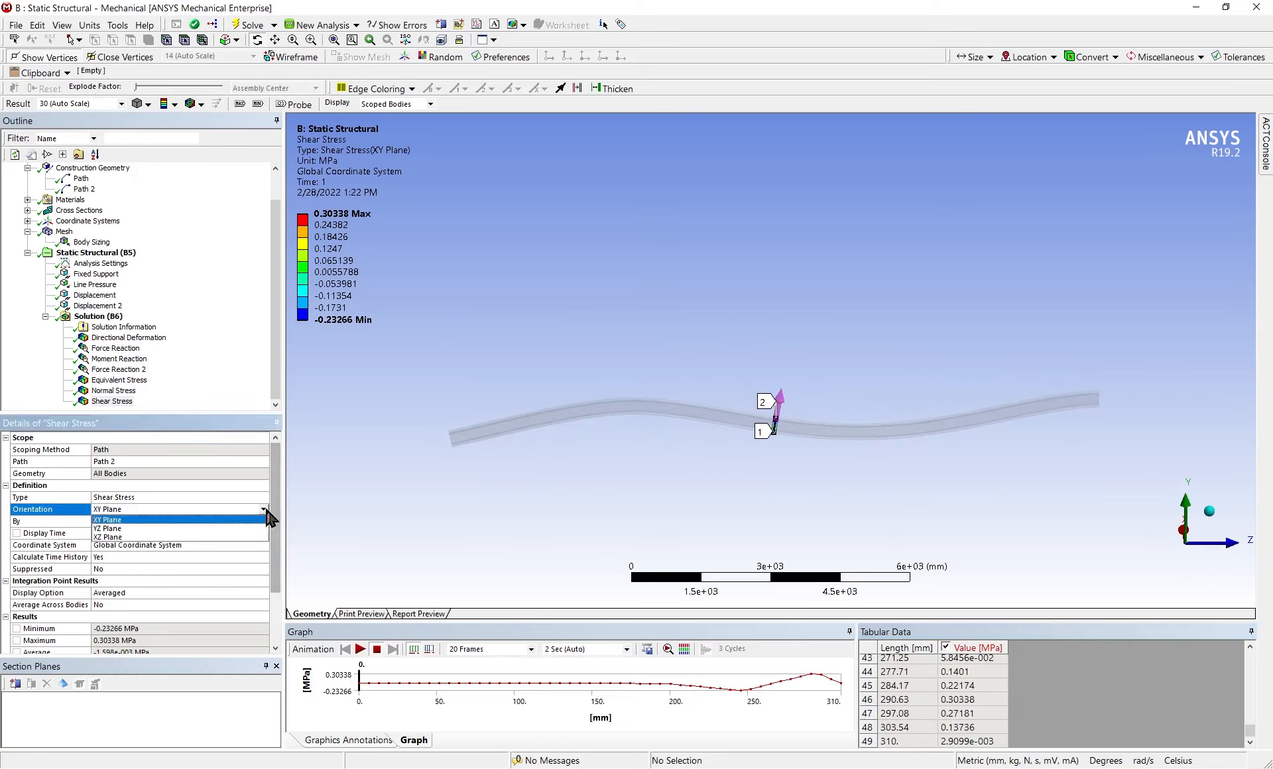
pyautogui.click(213, 528)
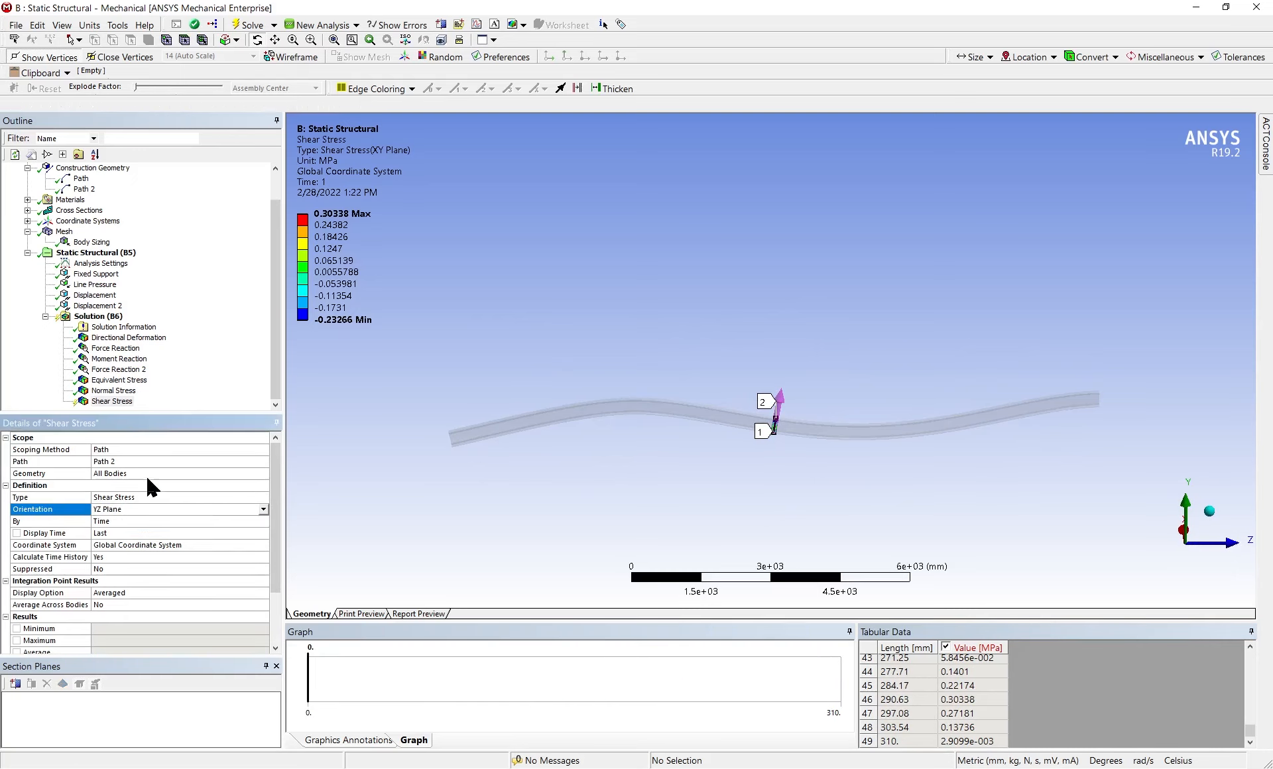
pyautogui.rightClick(114, 401)
pyautogui.click(149, 432)
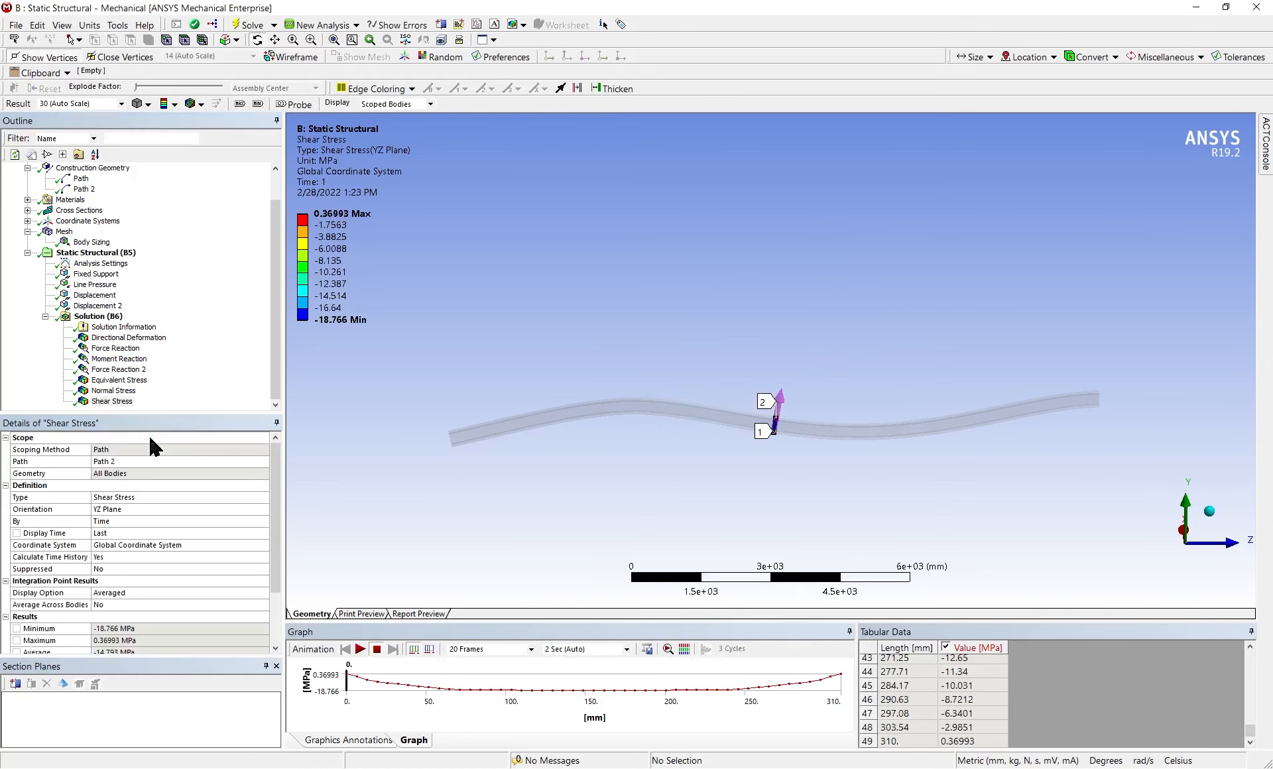
# Examine the tabulated YZ shear stress along Path 2, especially the value at 155 mm
pyautogui.click(987, 702)
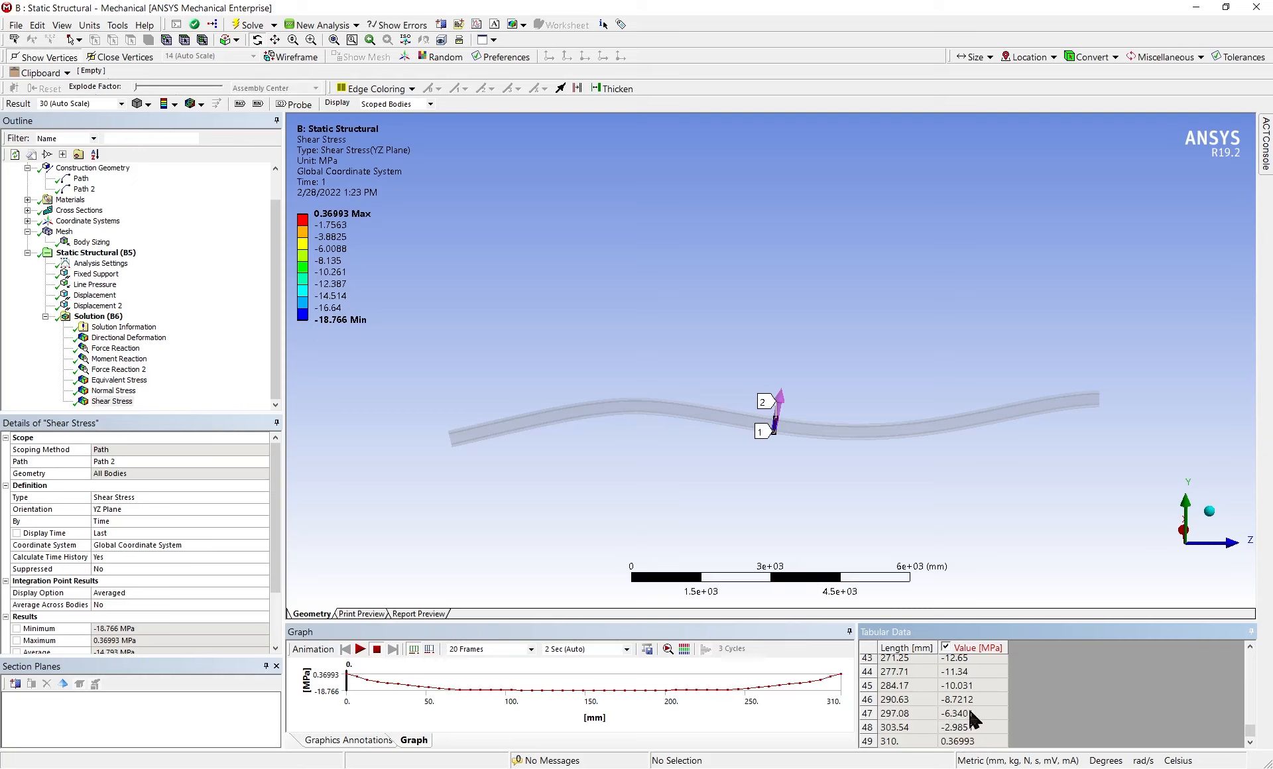
pyautogui.scroll(7, 994, 726)
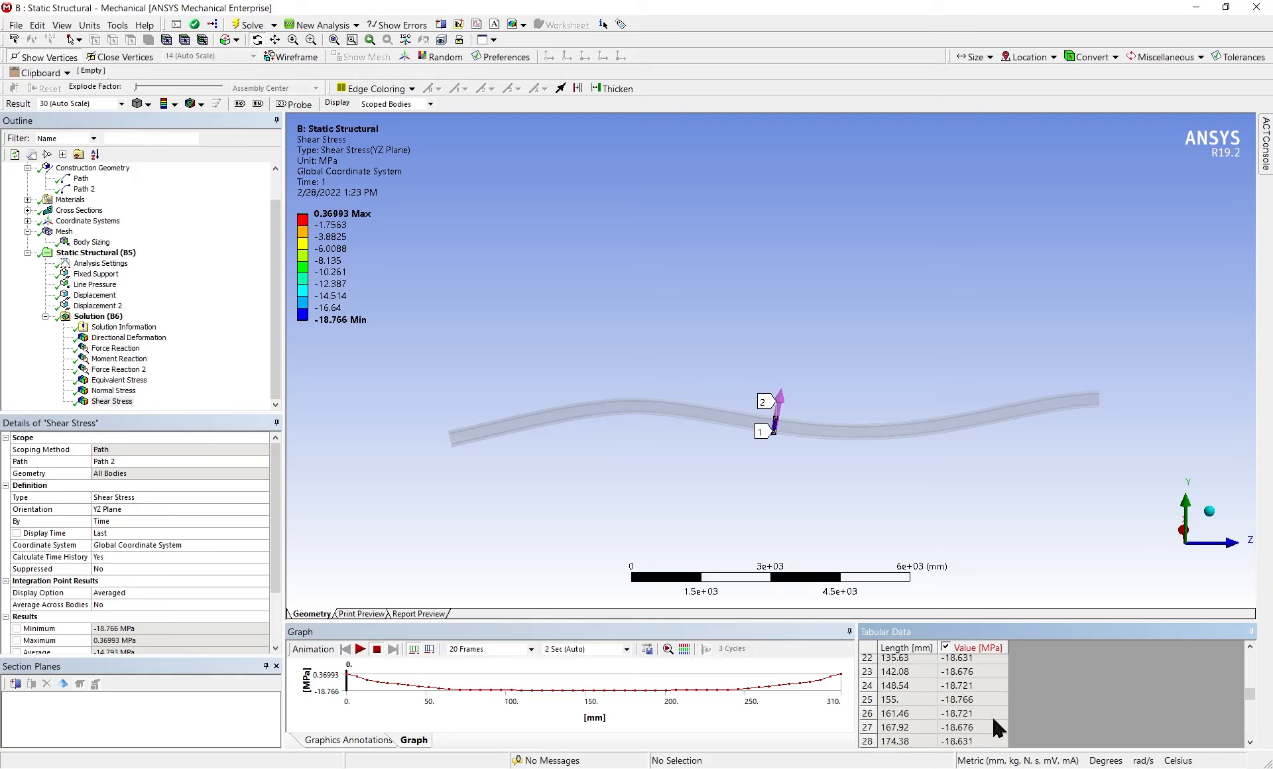
pyautogui.click(967, 701)
pyautogui.scroll(6, 963, 718)
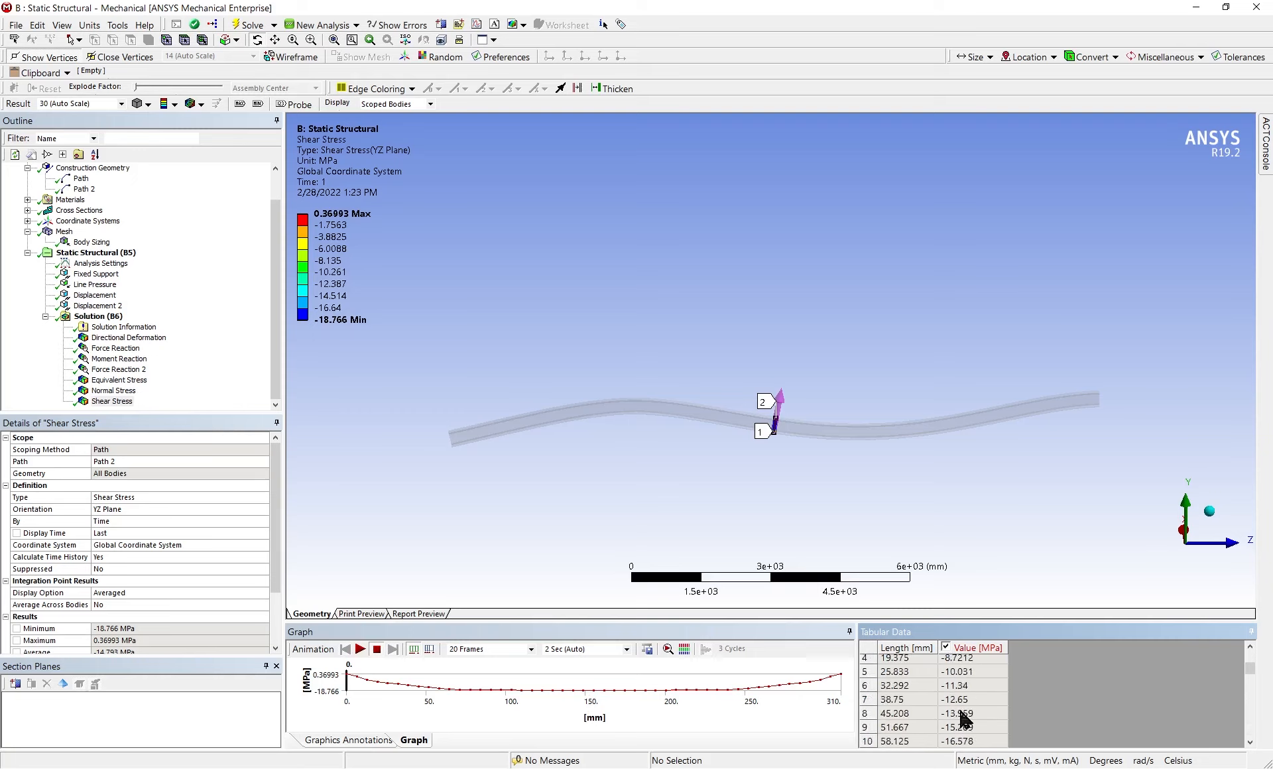
pyautogui.scroll(-1, 963, 718)
pyautogui.scroll(-5, 958, 713)
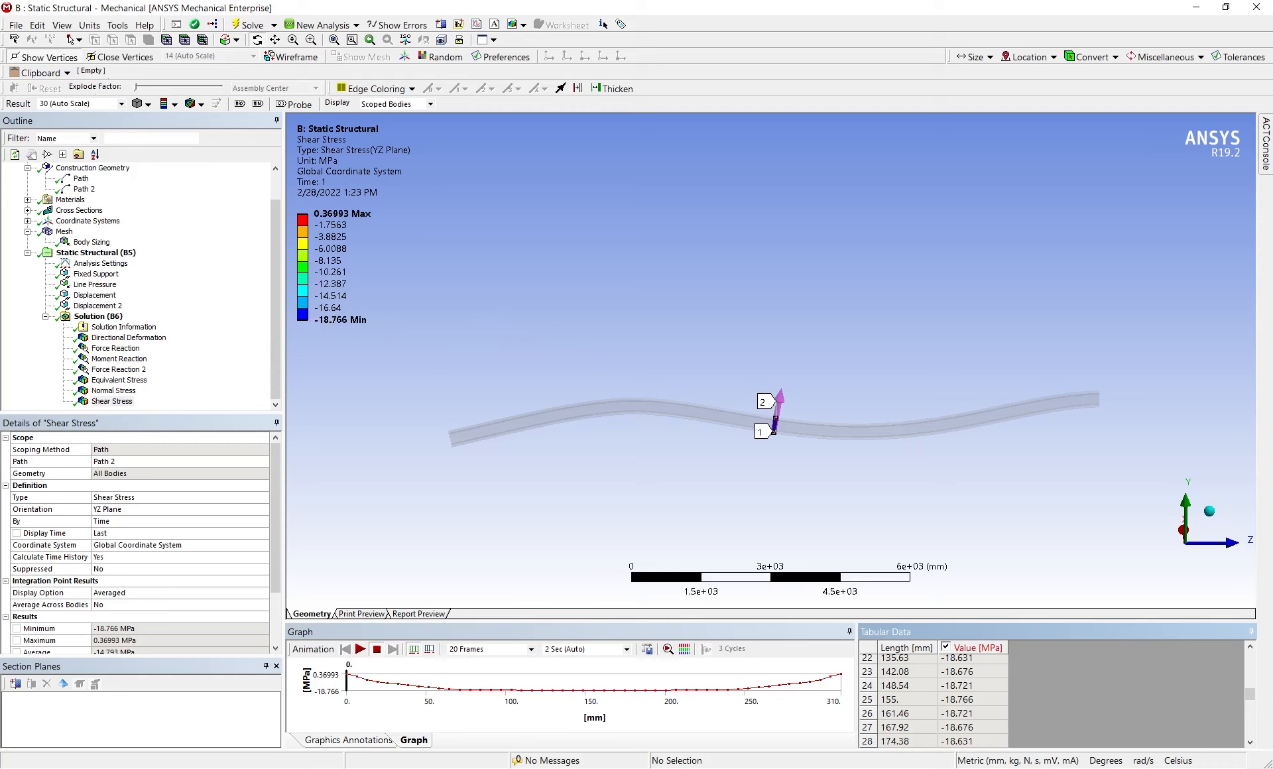
# Open the first path used by the normal stress result and set its start Y coordinate to 0 mm
pyautogui.click(123, 390)
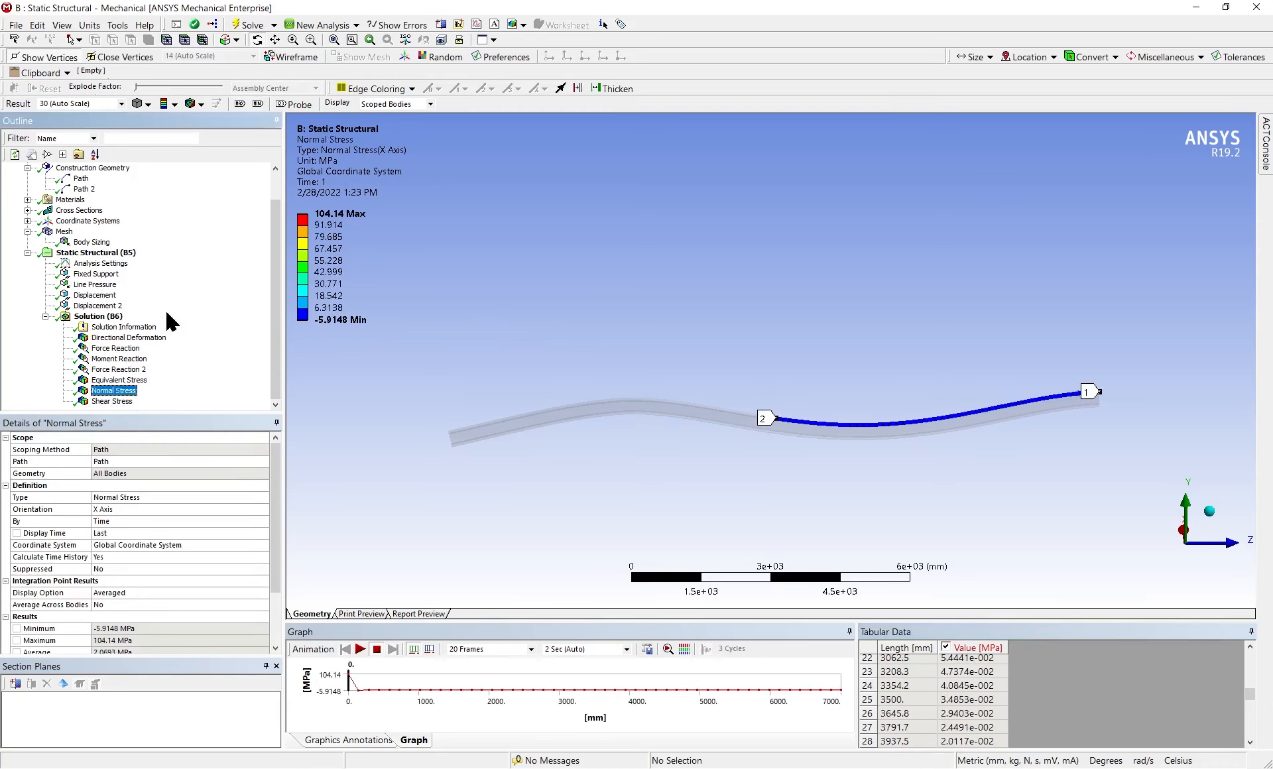
pyautogui.click(81, 178)
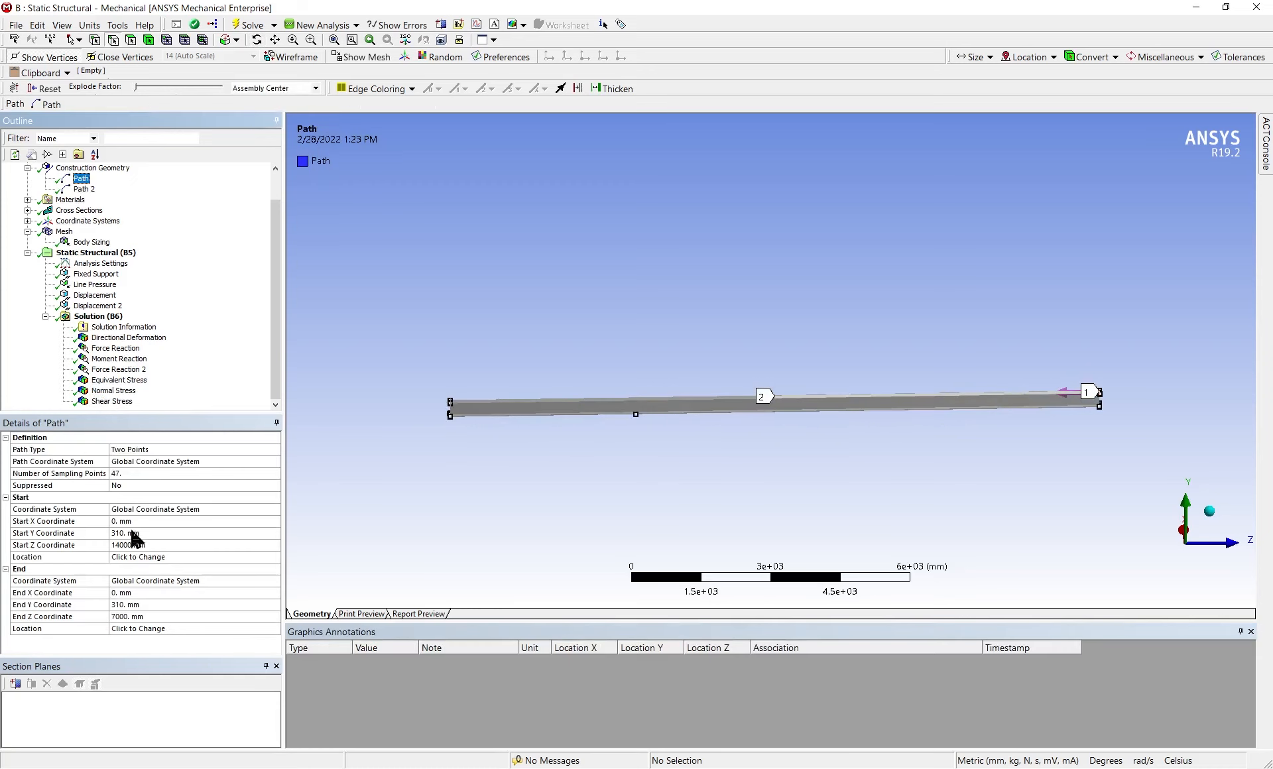
pyautogui.moveTo(1058, 441)
pyautogui.mouseDown(button='middle')
pyautogui.moveTo(1060, 464)
pyautogui.moveTo(1086, 410)
pyautogui.mouseUp(button='middle')
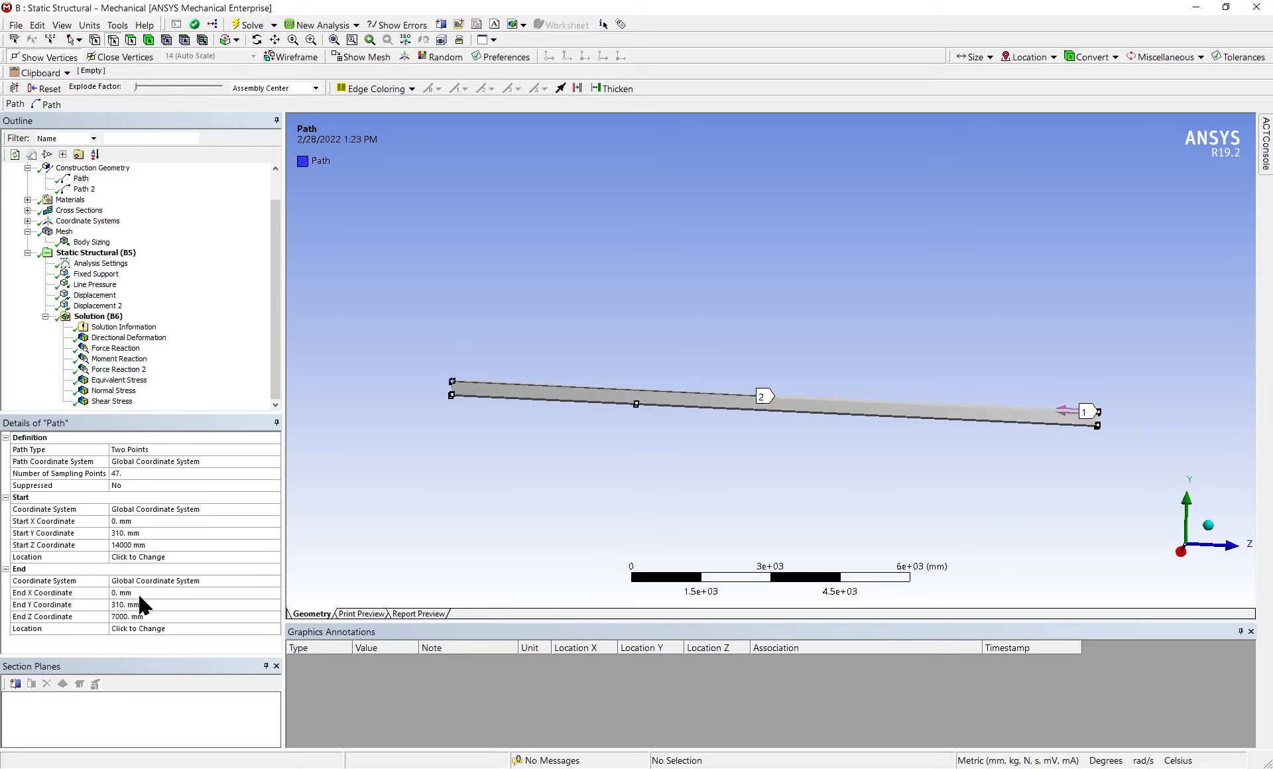
pyautogui.moveTo(885, 491); pyautogui.dragTo(842, 498, button='middle')
pyautogui.click(144, 545)
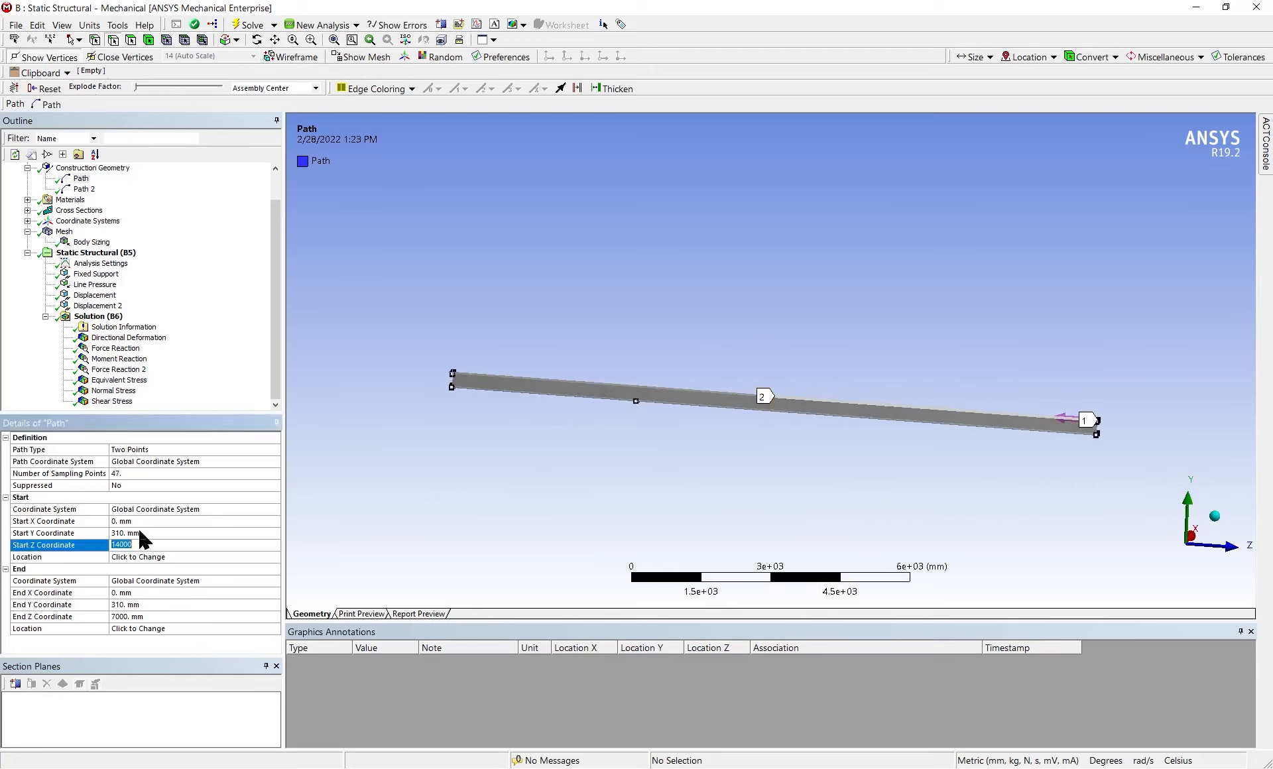
pyautogui.click(139, 532)
pyautogui.write('0')
pyautogui.press('Return')
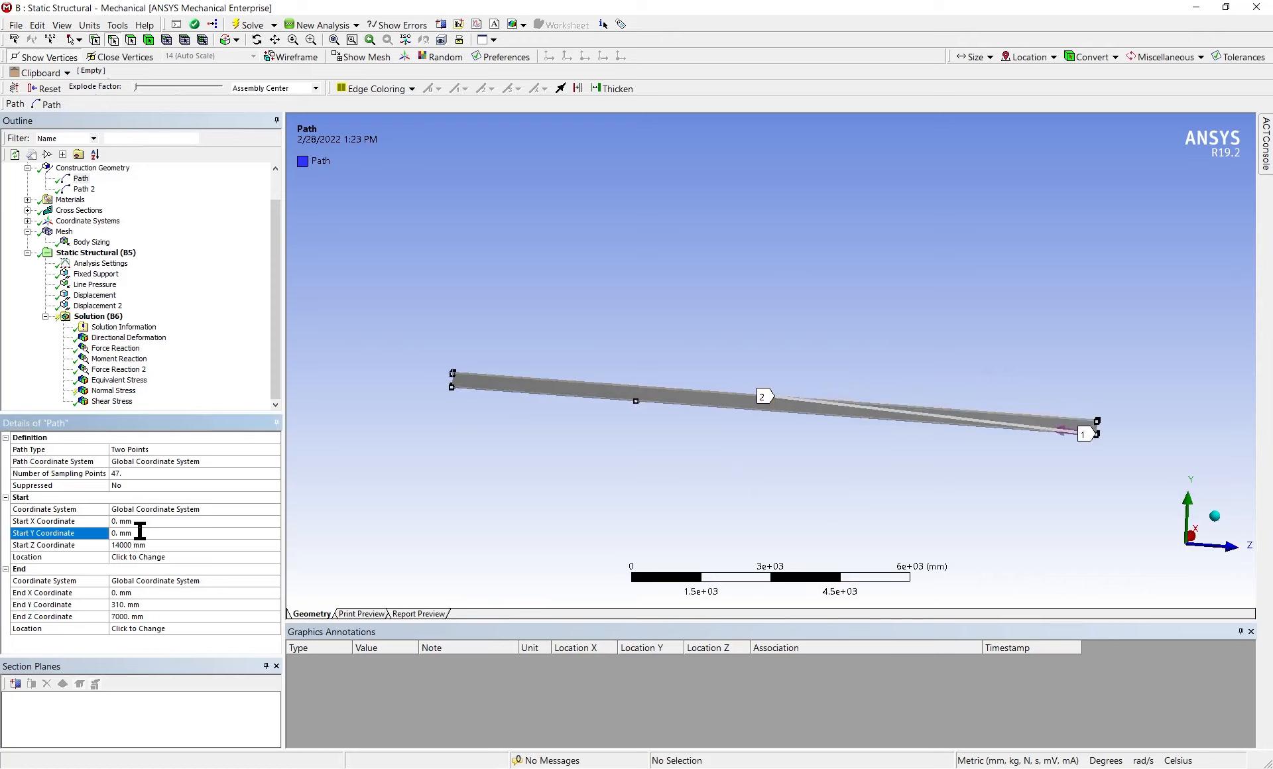
# Set both the start and end Y coordinates of the first path to 155 mm
pyautogui.click(130, 535)
pyautogui.write('155')
pyautogui.press('Return')
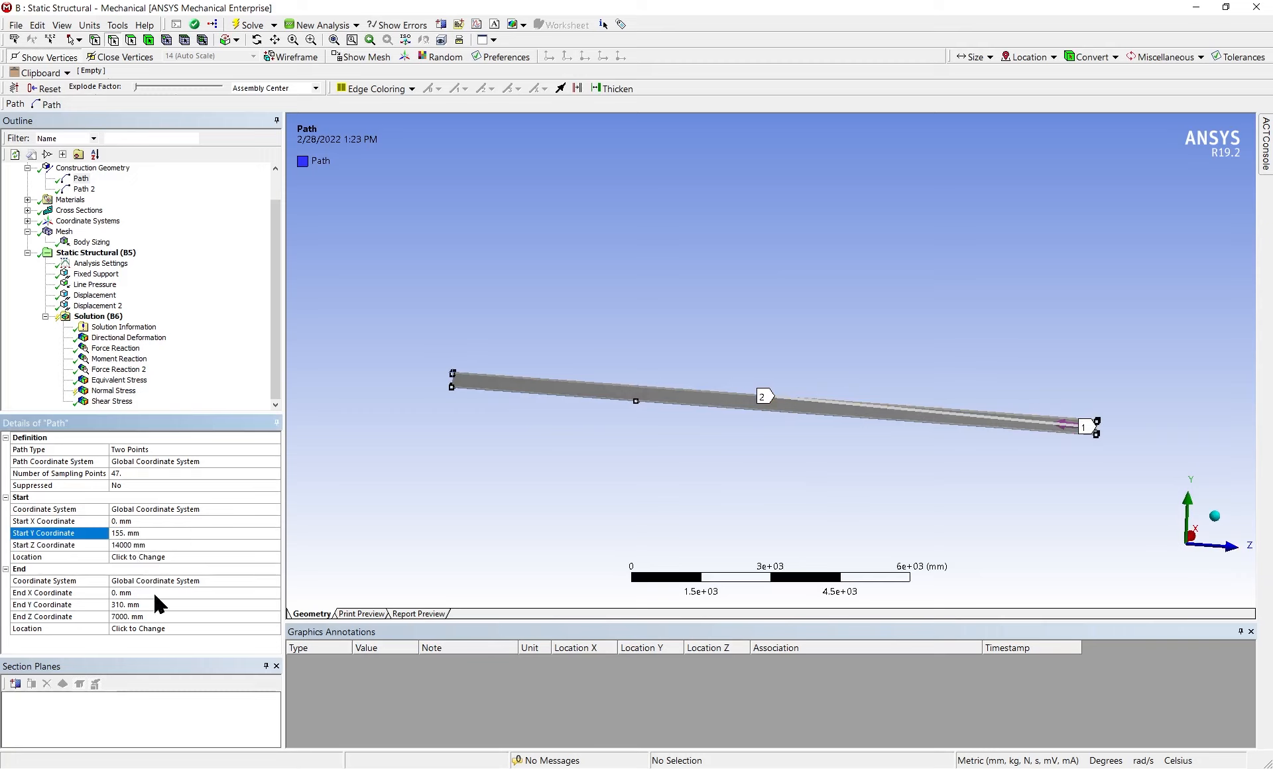
pyautogui.click(122, 603)
pyautogui.write('155')
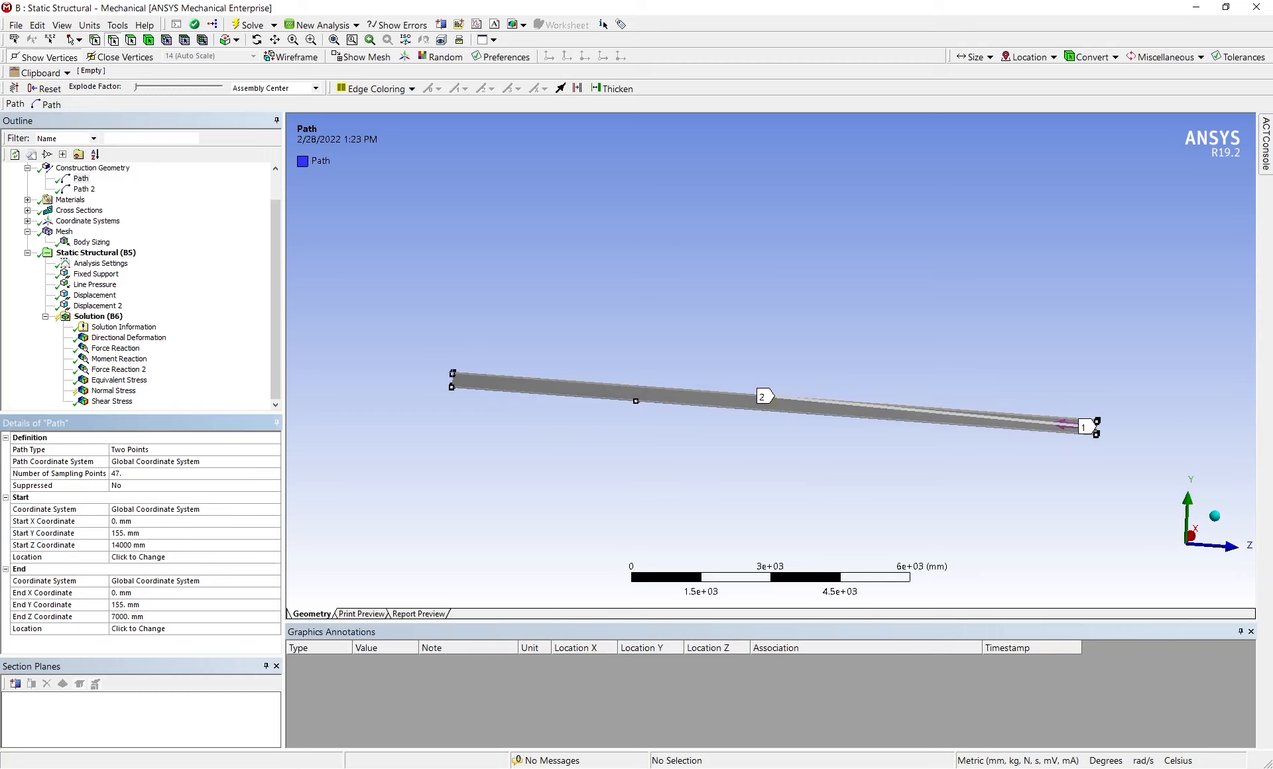
pyautogui.press('Return')
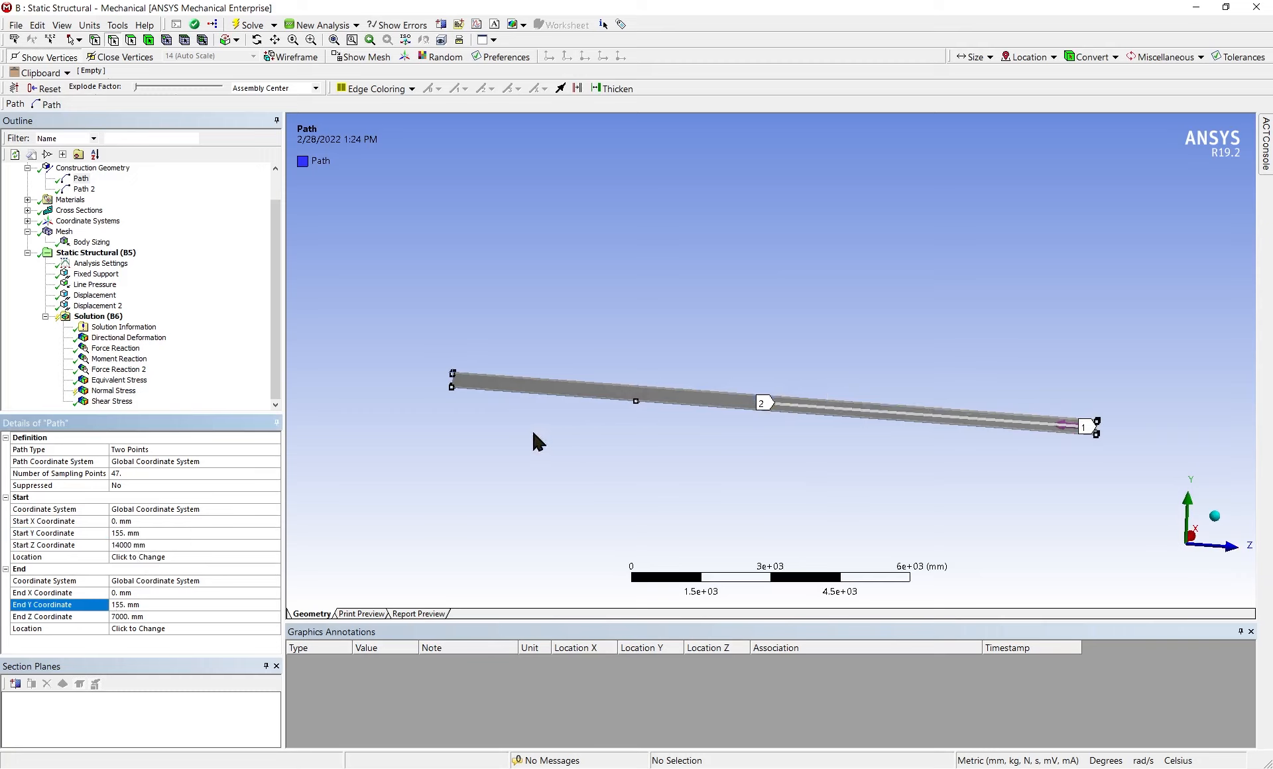
# Re-evaluate the normal stress along the modified path and check its tabulated values up to 7000 mm
pyautogui.click(123, 392)
pyautogui.rightClick(126, 398)
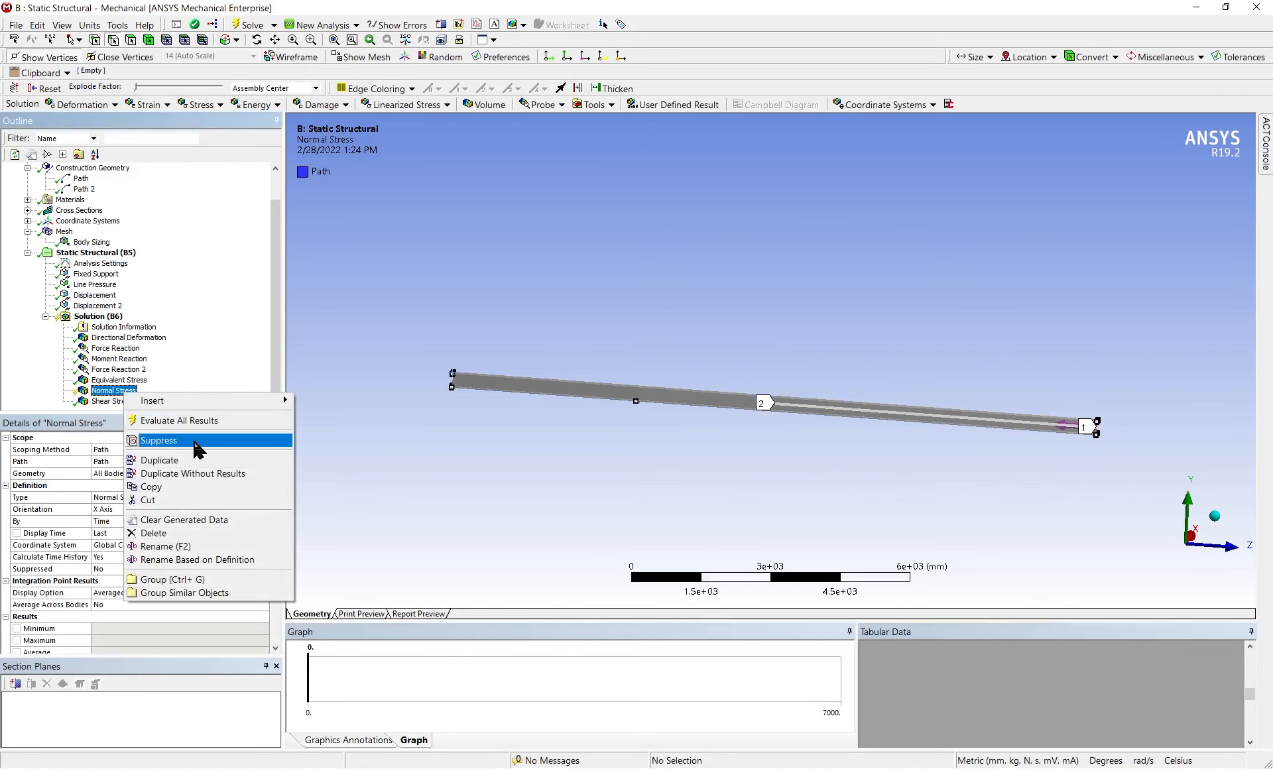
pyautogui.click(204, 443)
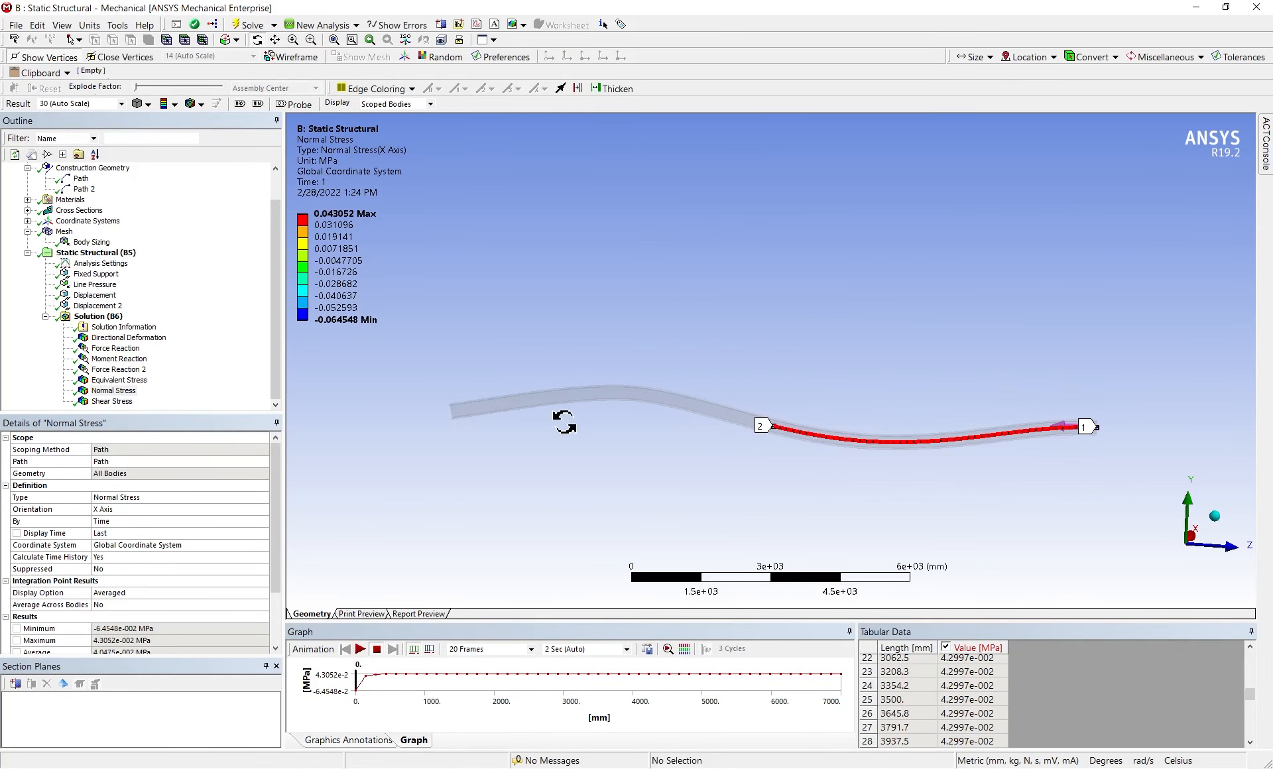
pyautogui.scroll(-7, 961, 690)
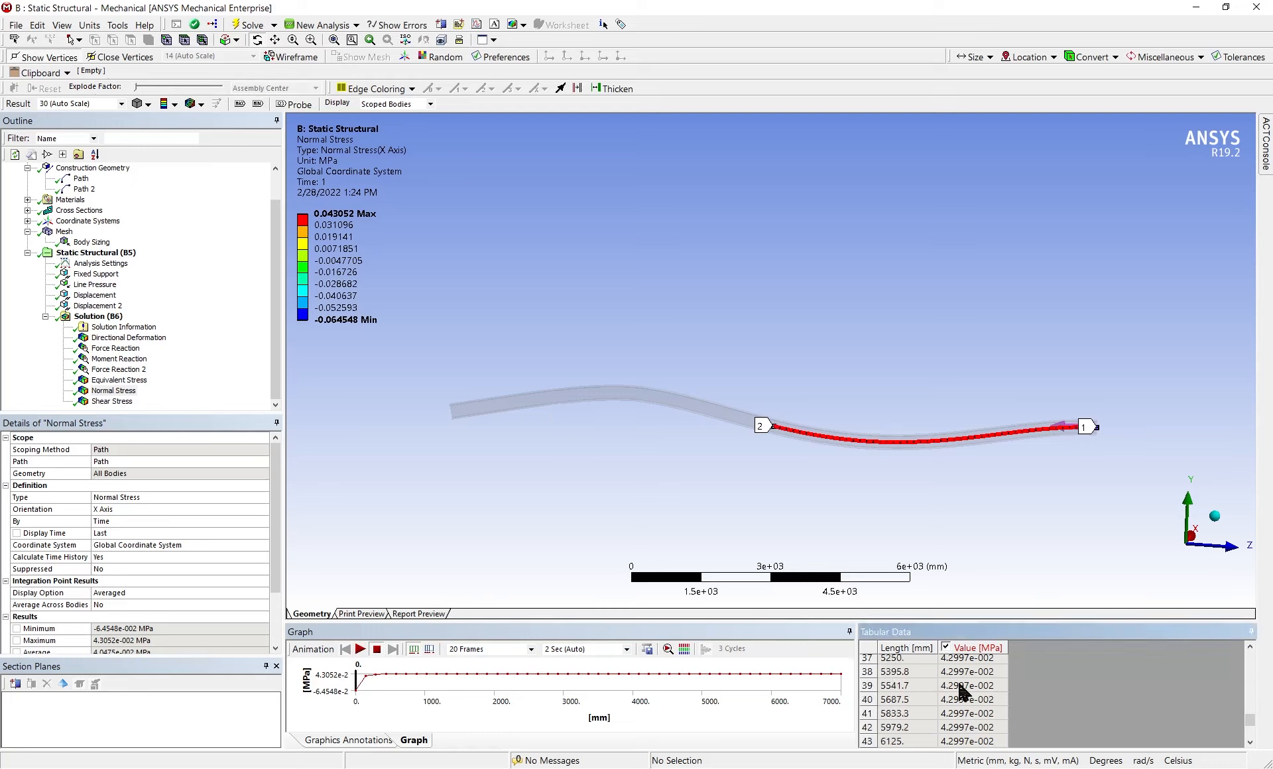
# Set the normal stress orientation to the Y Axis, re-evaluate it and check its result details
pyautogui.click(100, 509)
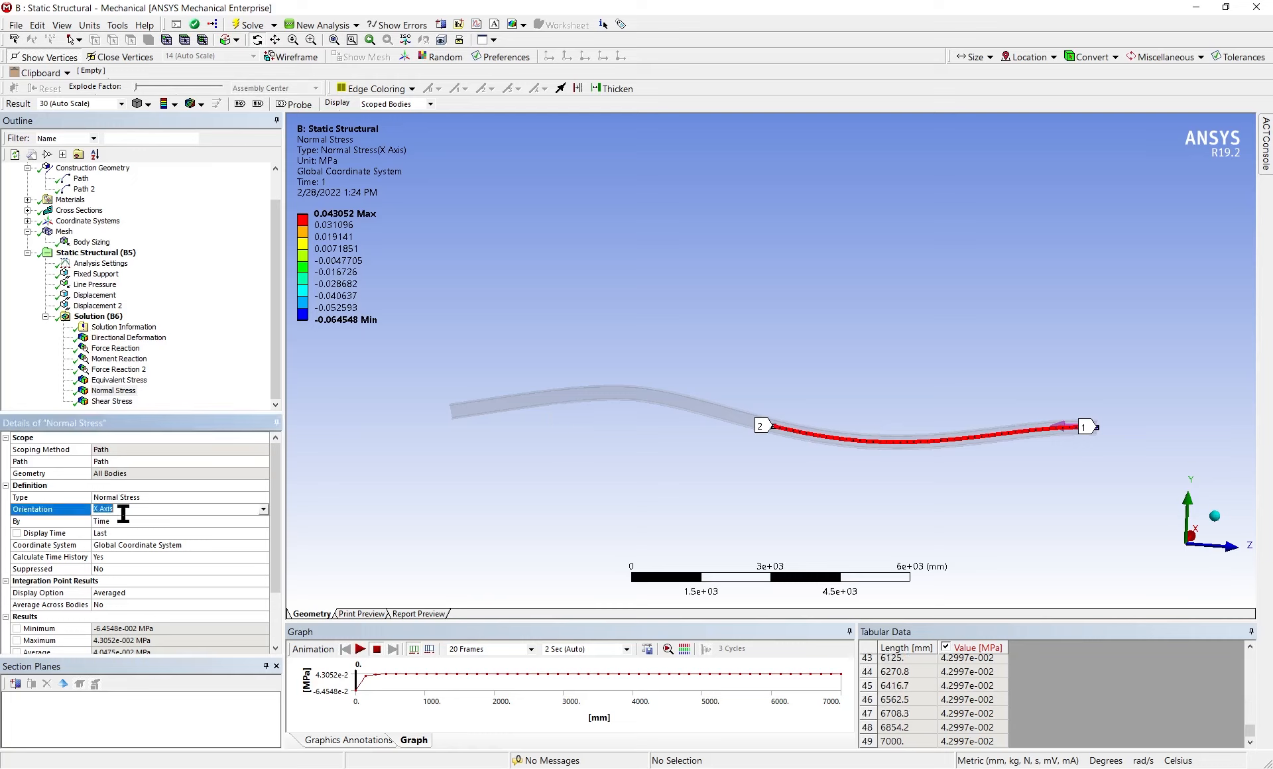
pyautogui.click(264, 509)
pyautogui.click(250, 534)
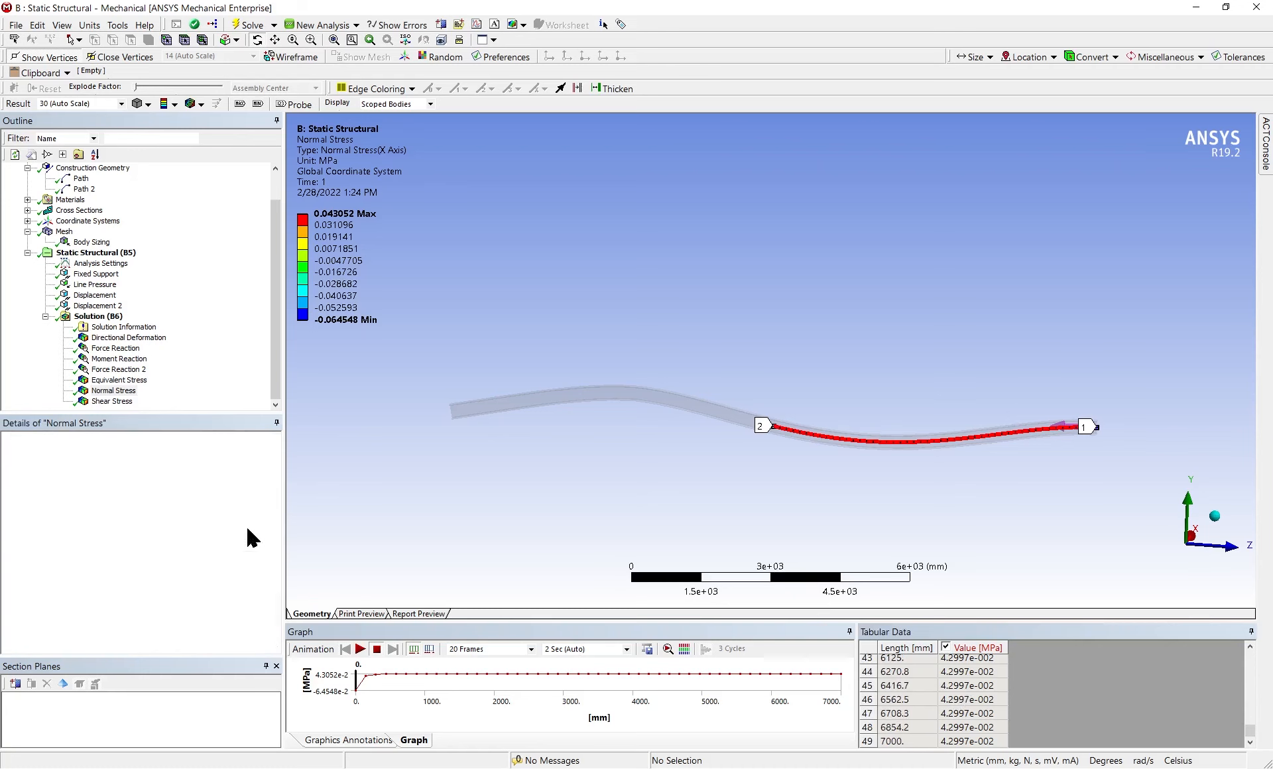
pyautogui.rightClick(116, 391)
pyautogui.click(159, 412)
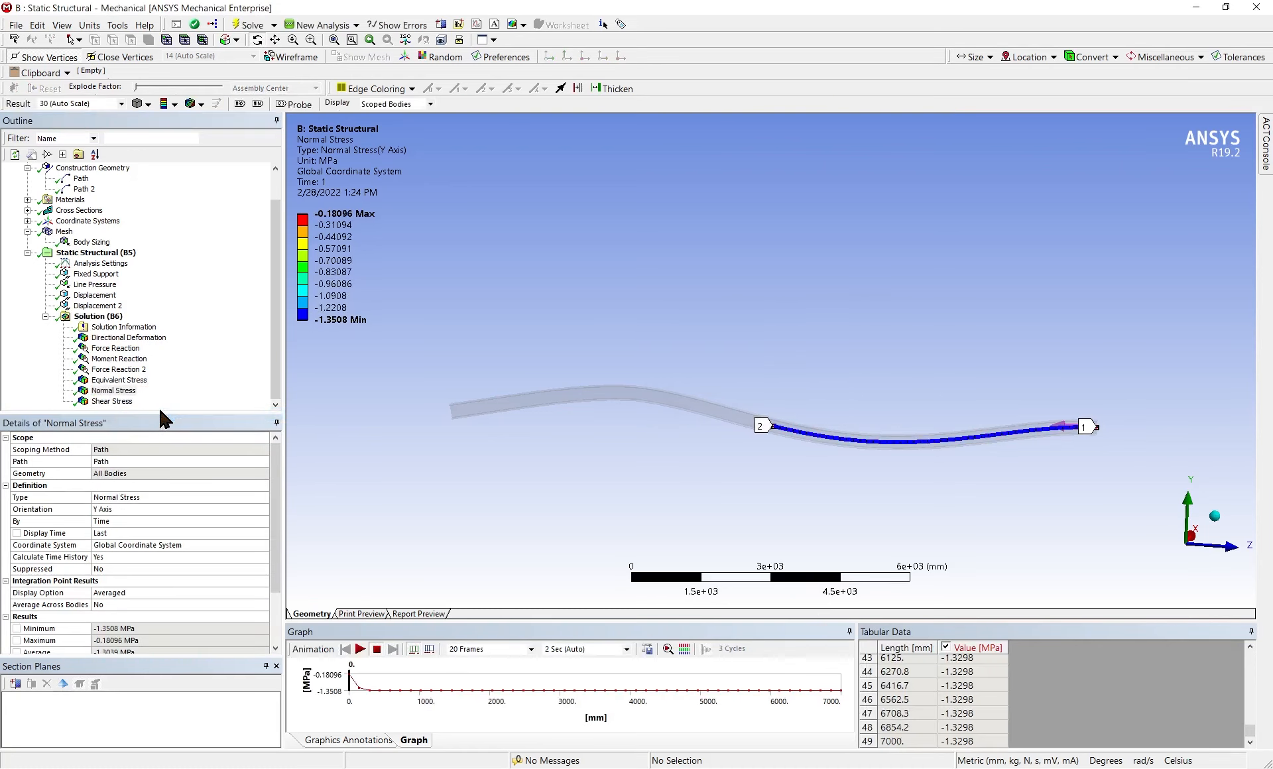
pyautogui.scroll(-2, 125, 545)
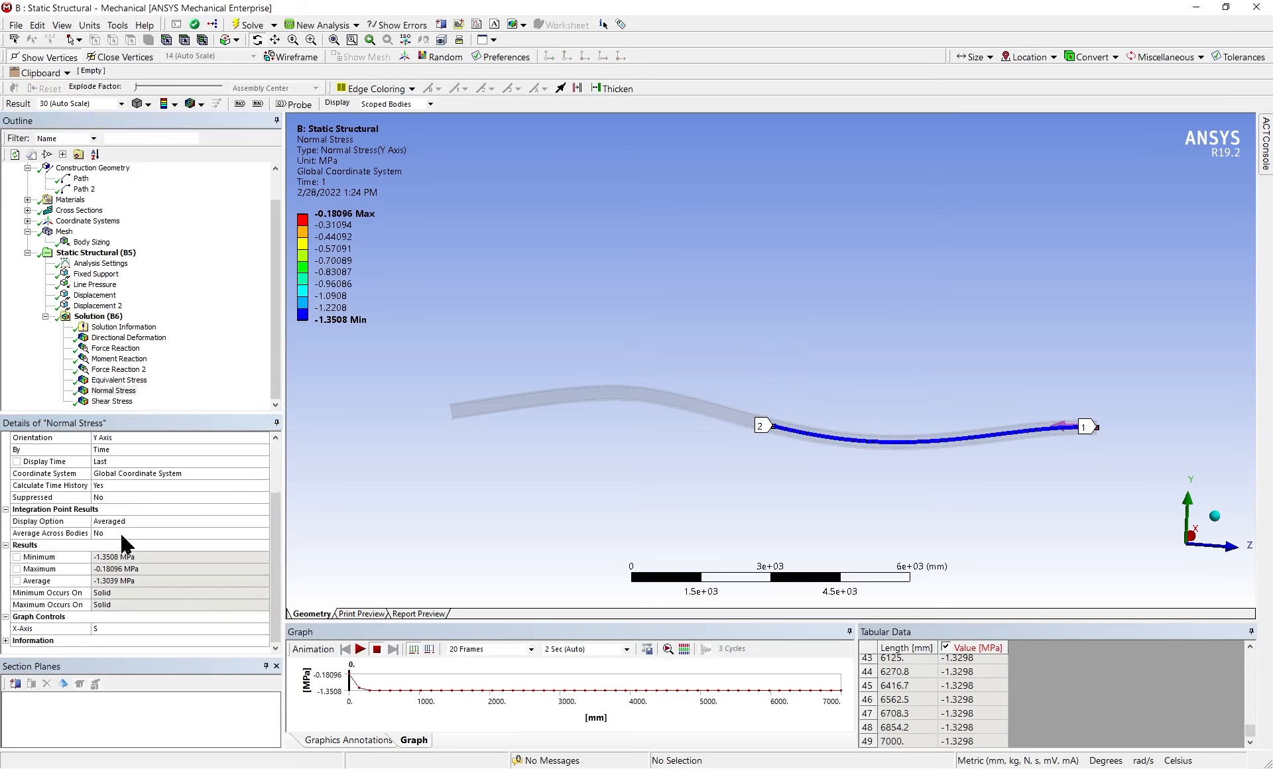
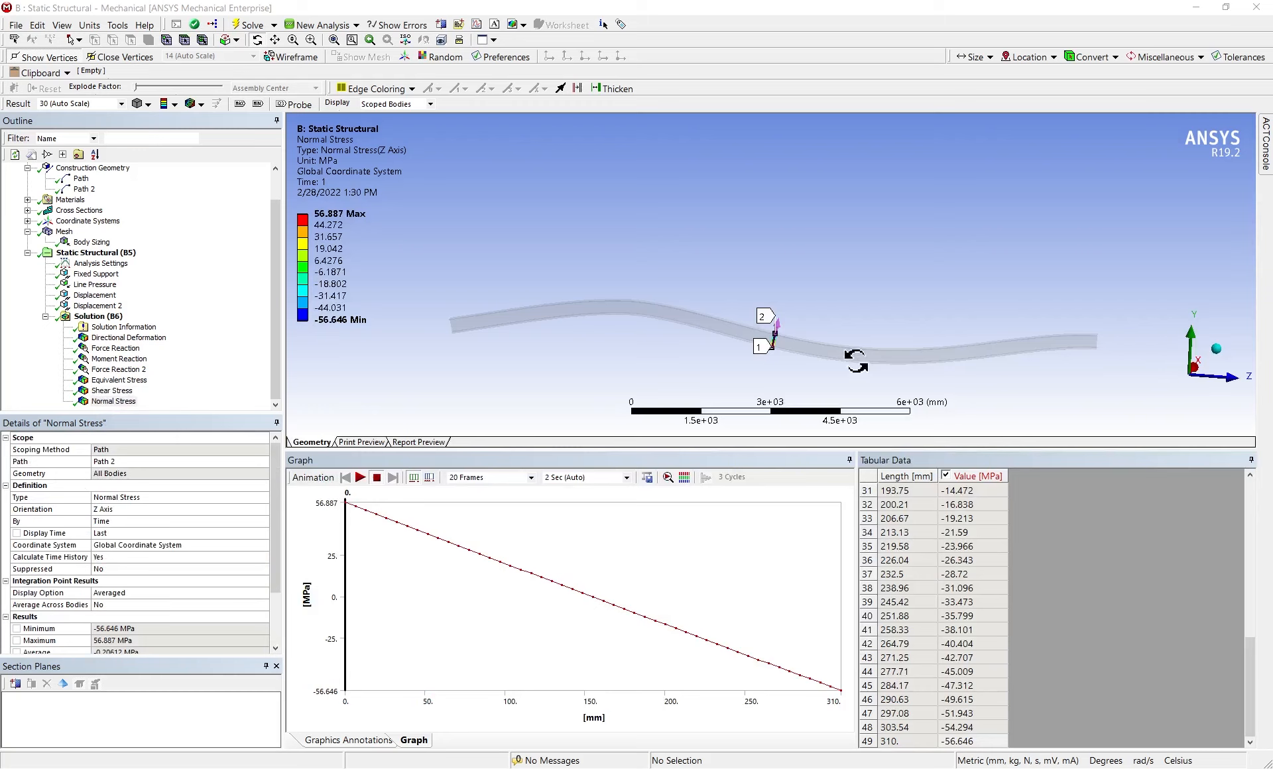
# Delete the existing Normal Stress result from the solution
pyautogui.click(121, 404)
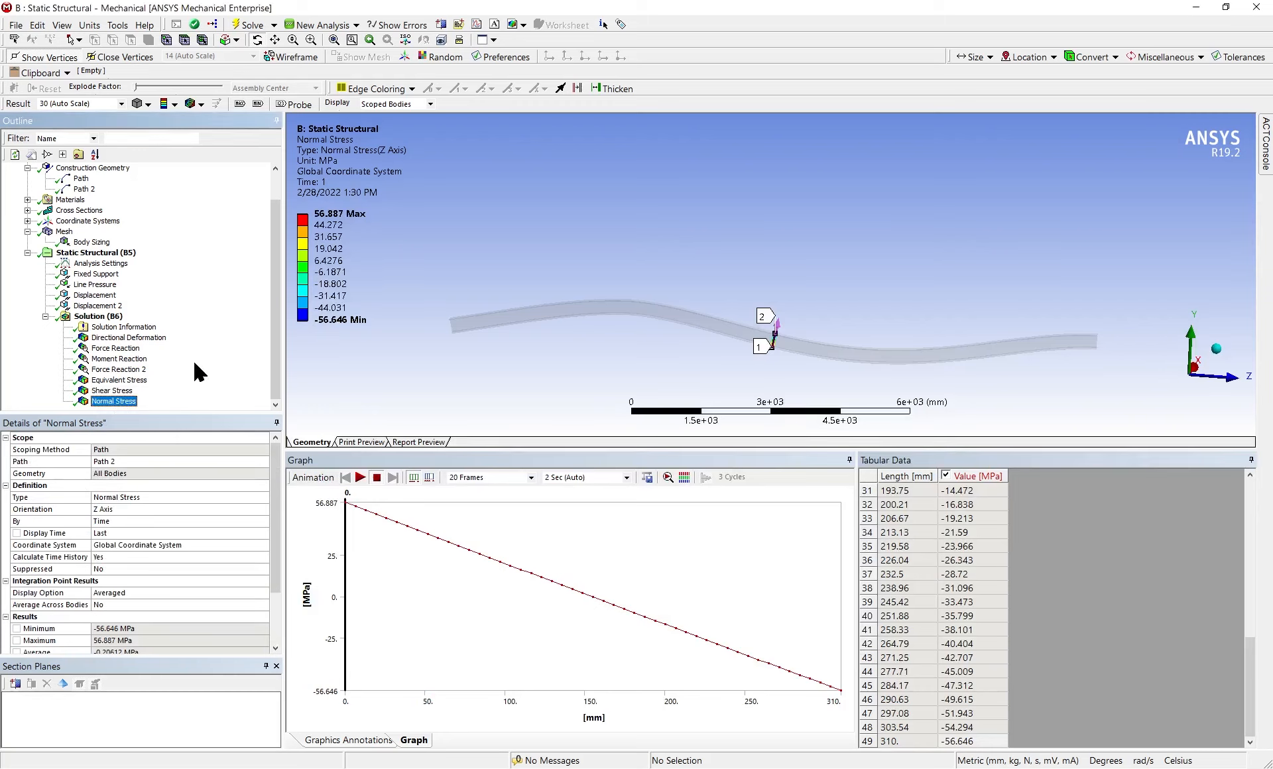
pyautogui.rightClick(127, 401)
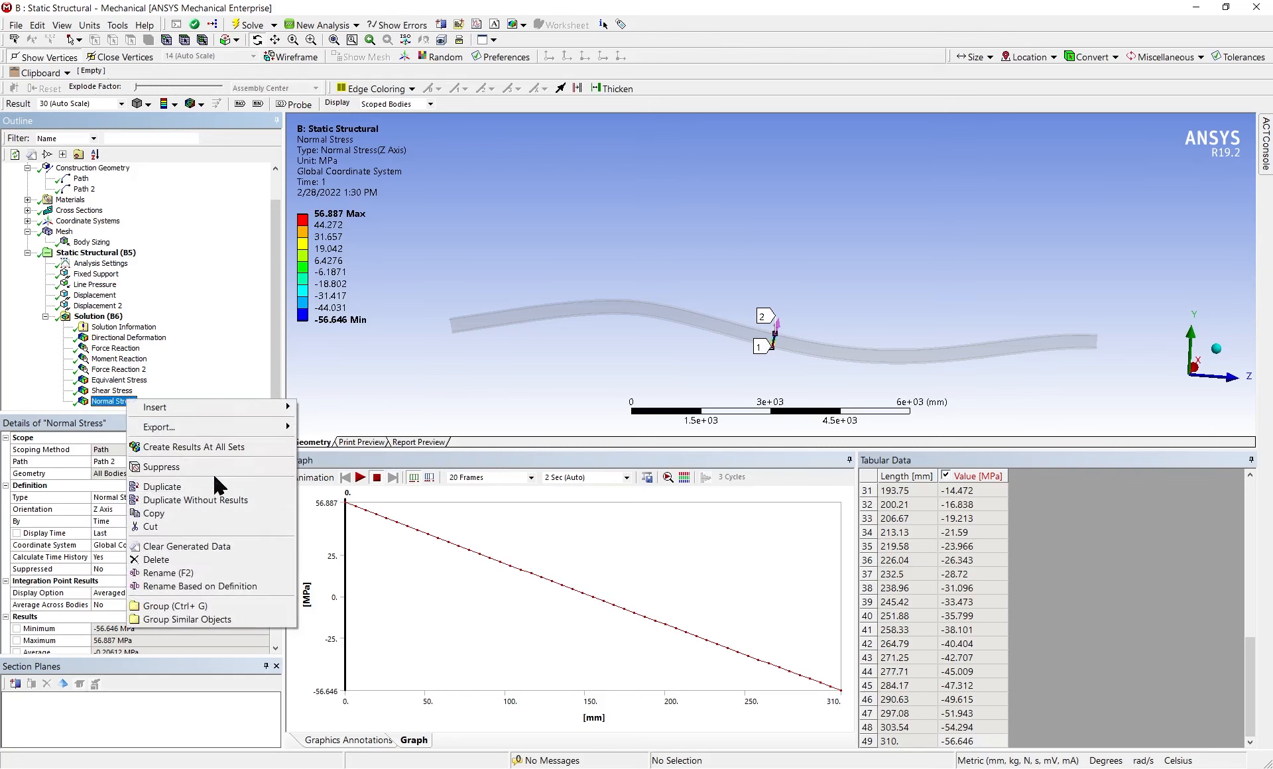
pyautogui.click(181, 359)
pyautogui.press('Delete')
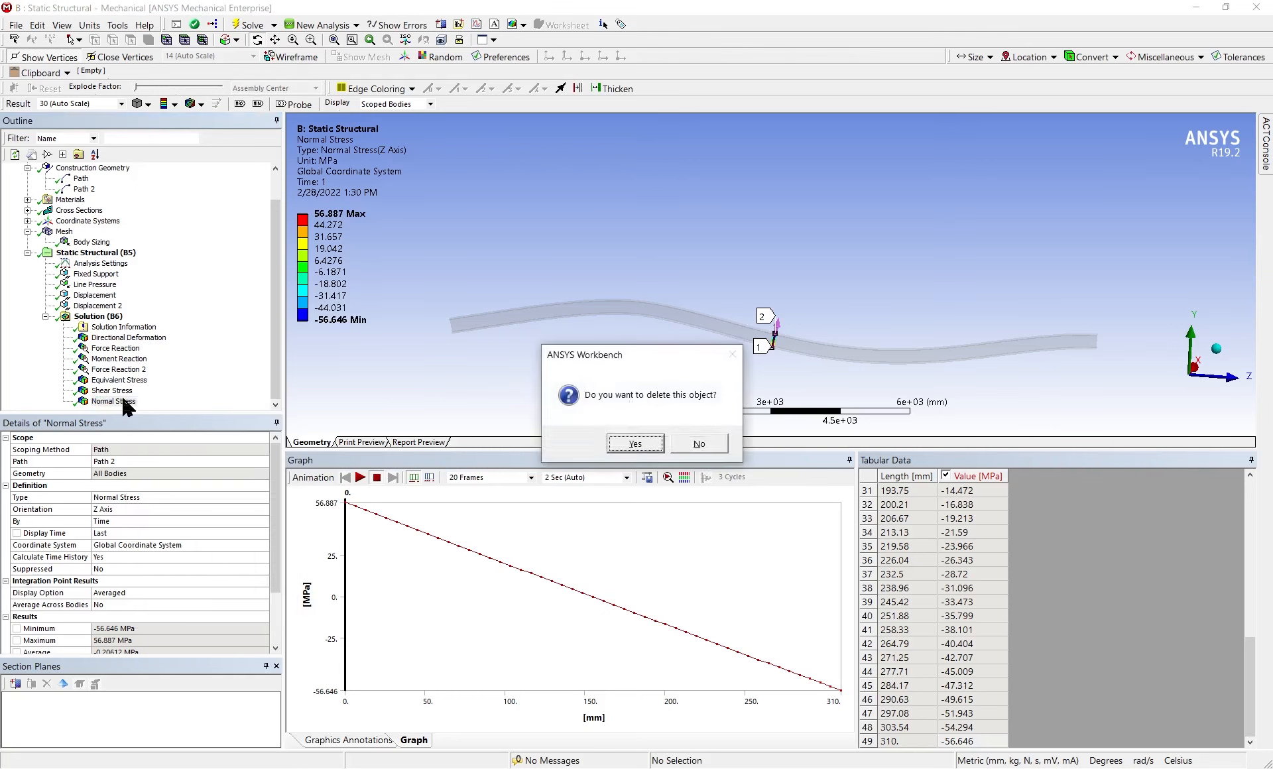
pyautogui.press('Return')
# Insert a new Normal stress result in the solution and scope it to Path 2
pyautogui.rightClick(114, 329)
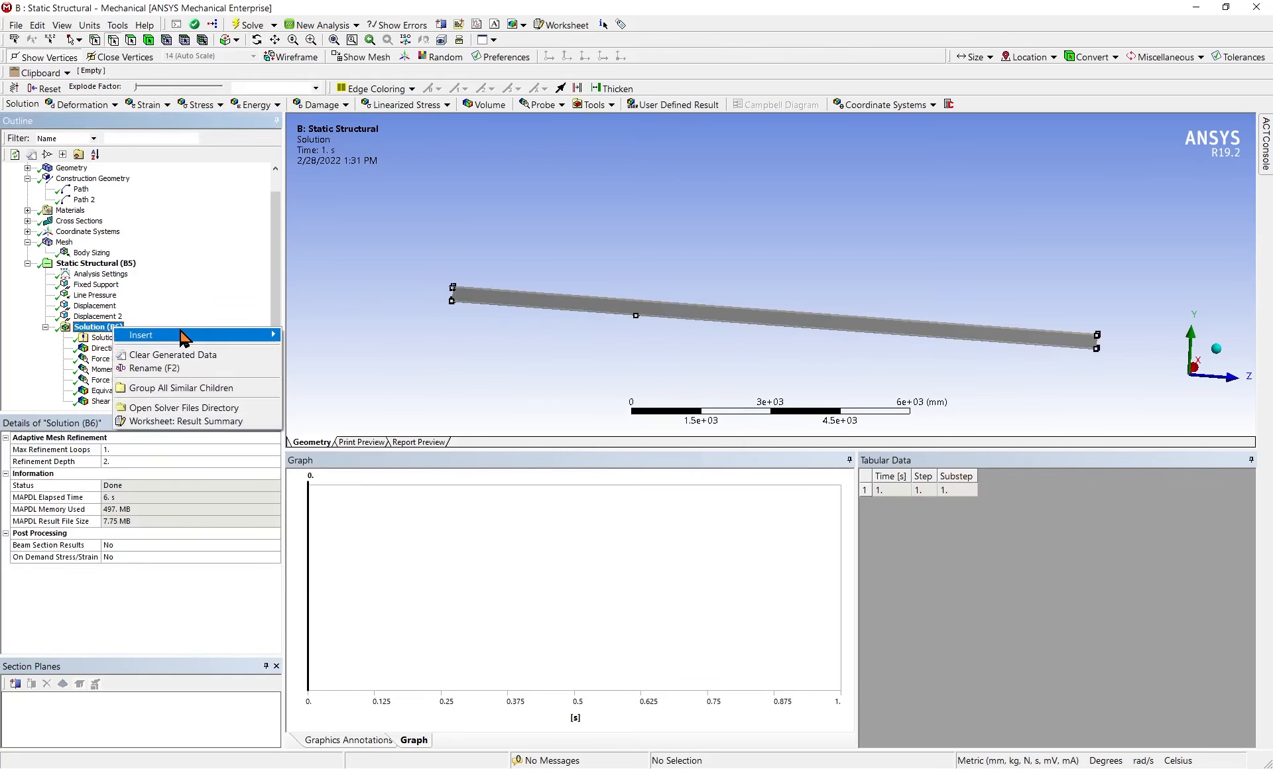
pyautogui.moveTo(265, 335)
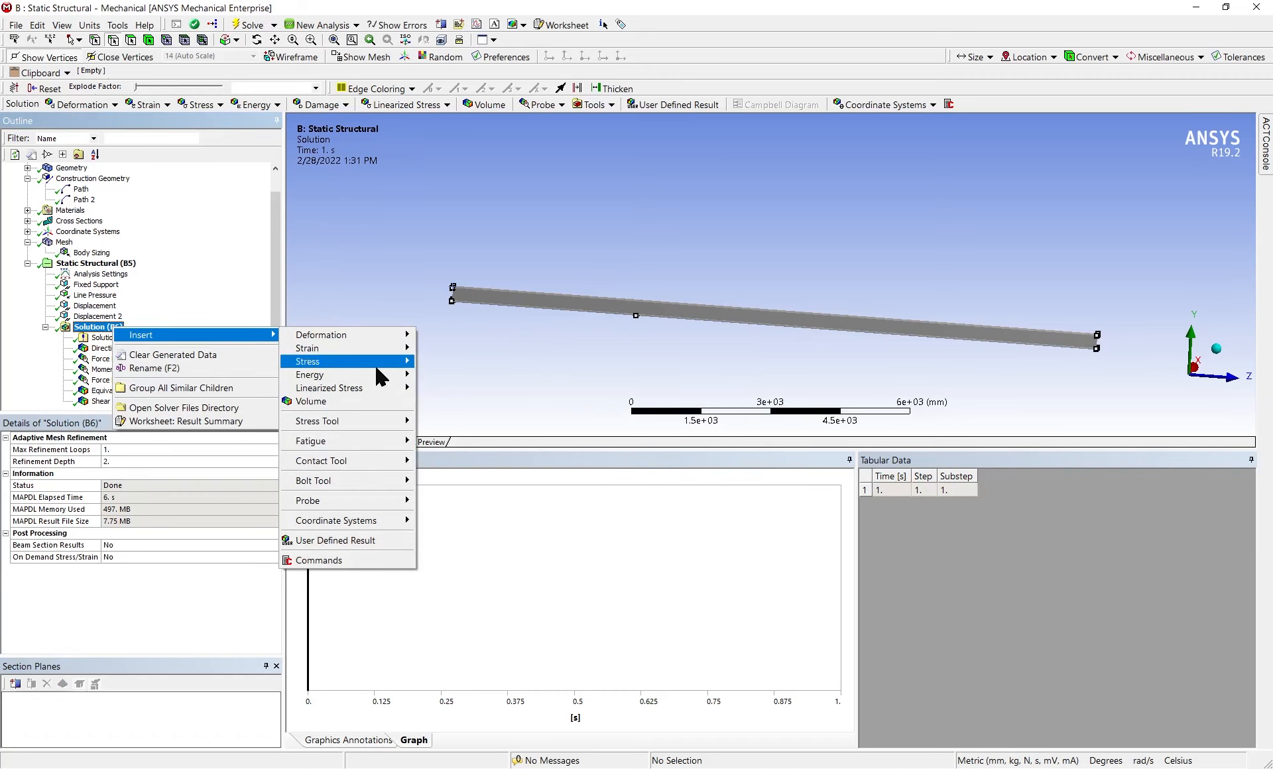
pyautogui.moveTo(378, 363)
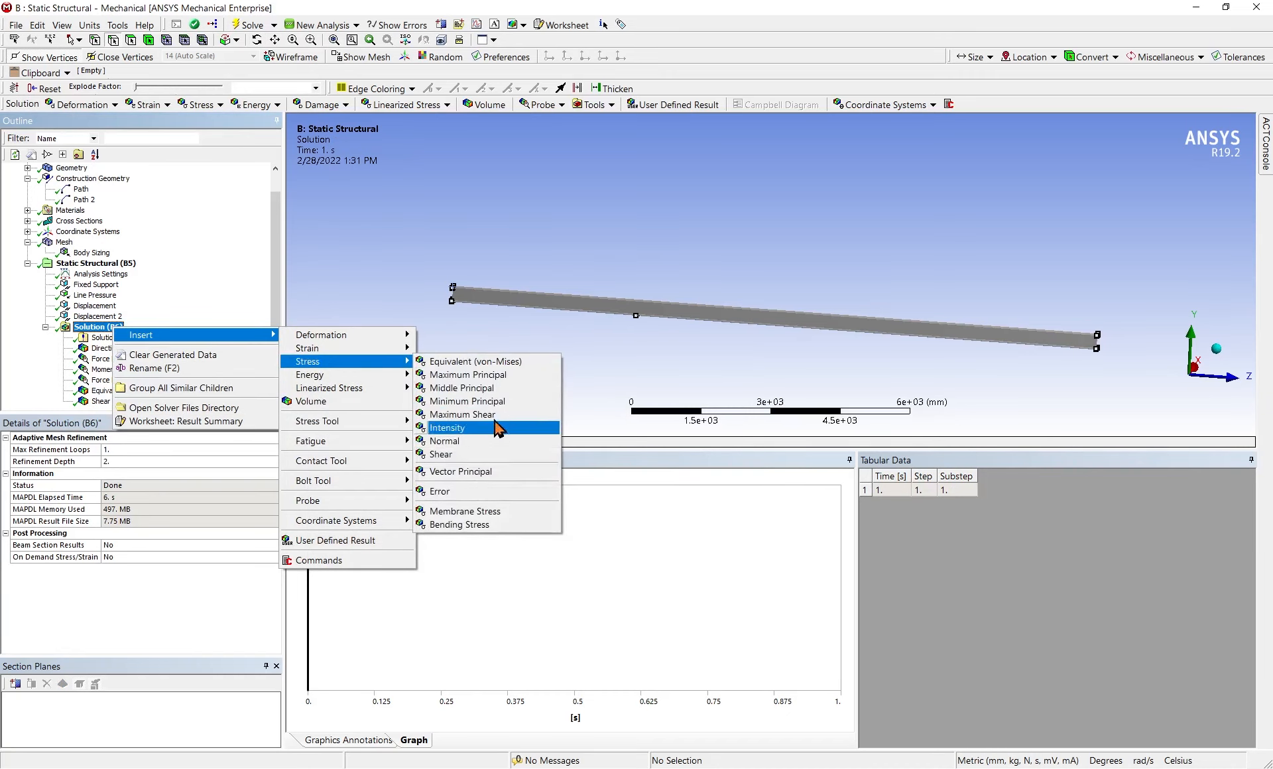
pyautogui.click(493, 442)
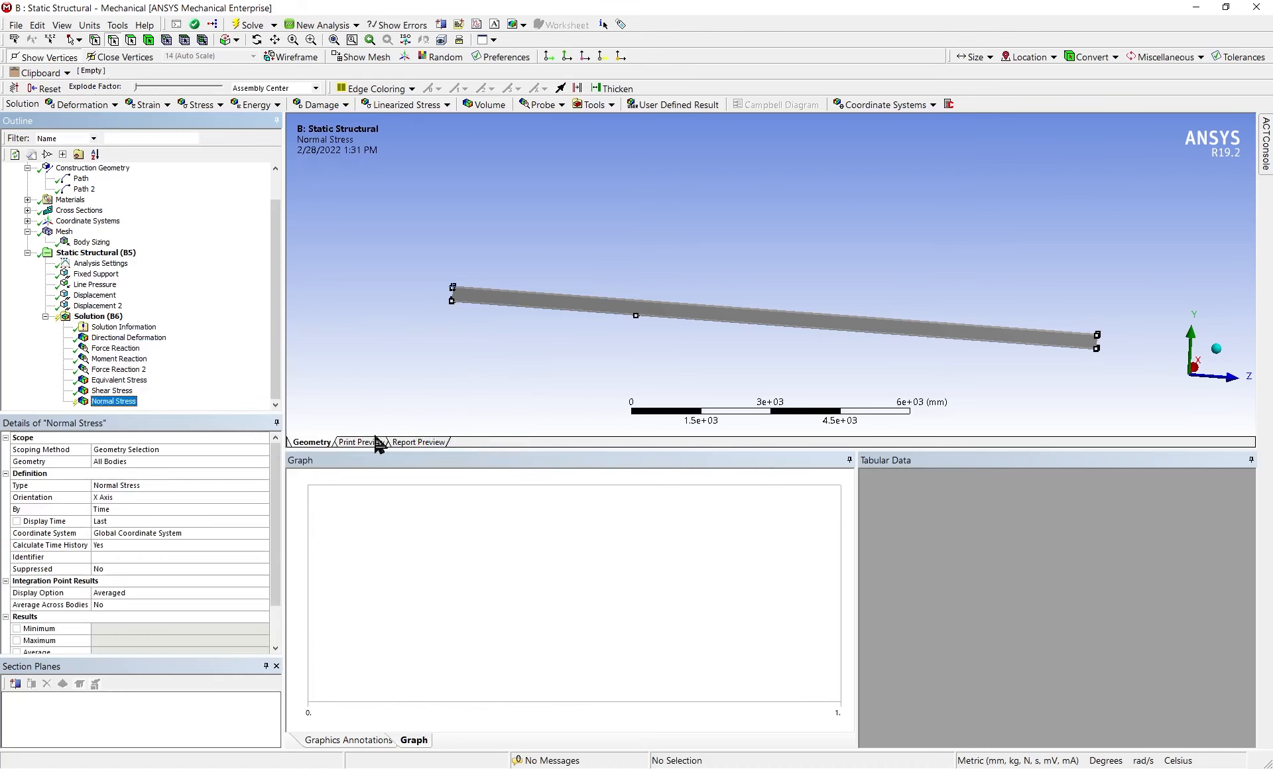
pyautogui.click(180, 449)
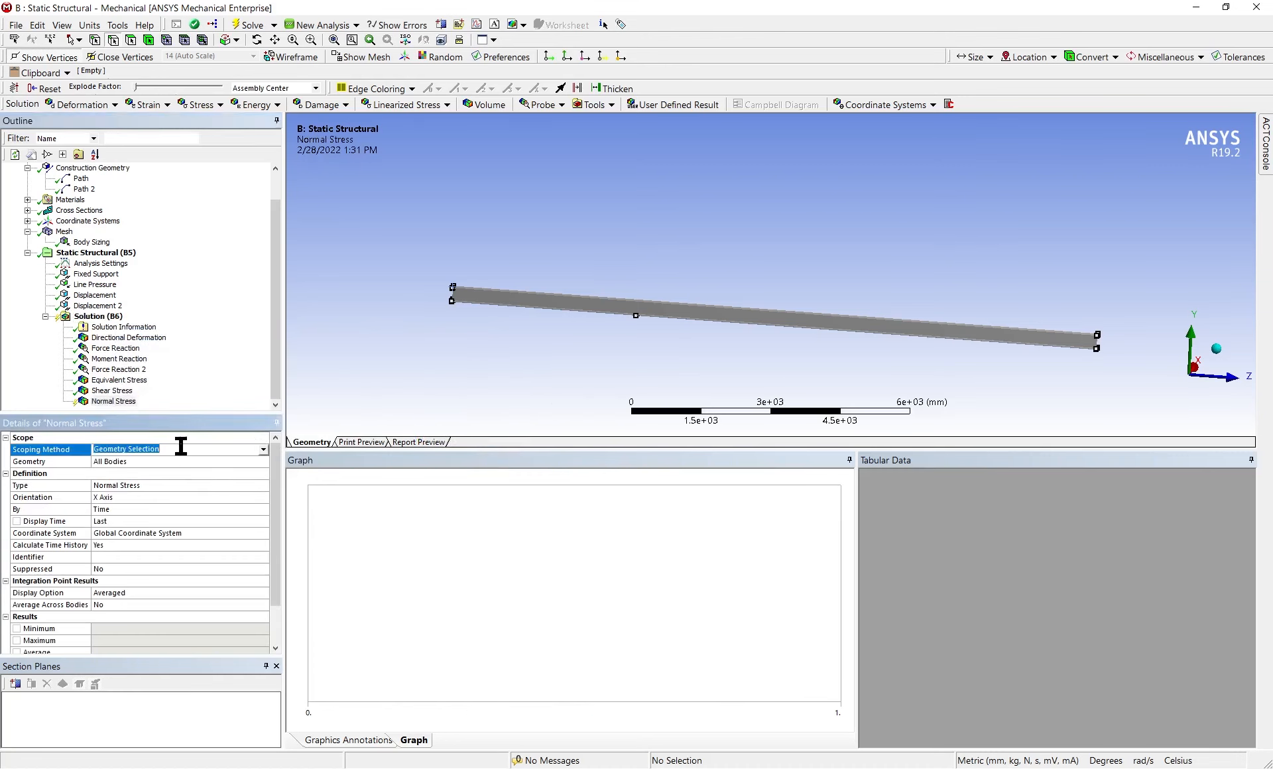
pyautogui.click(262, 451)
pyautogui.click(242, 476)
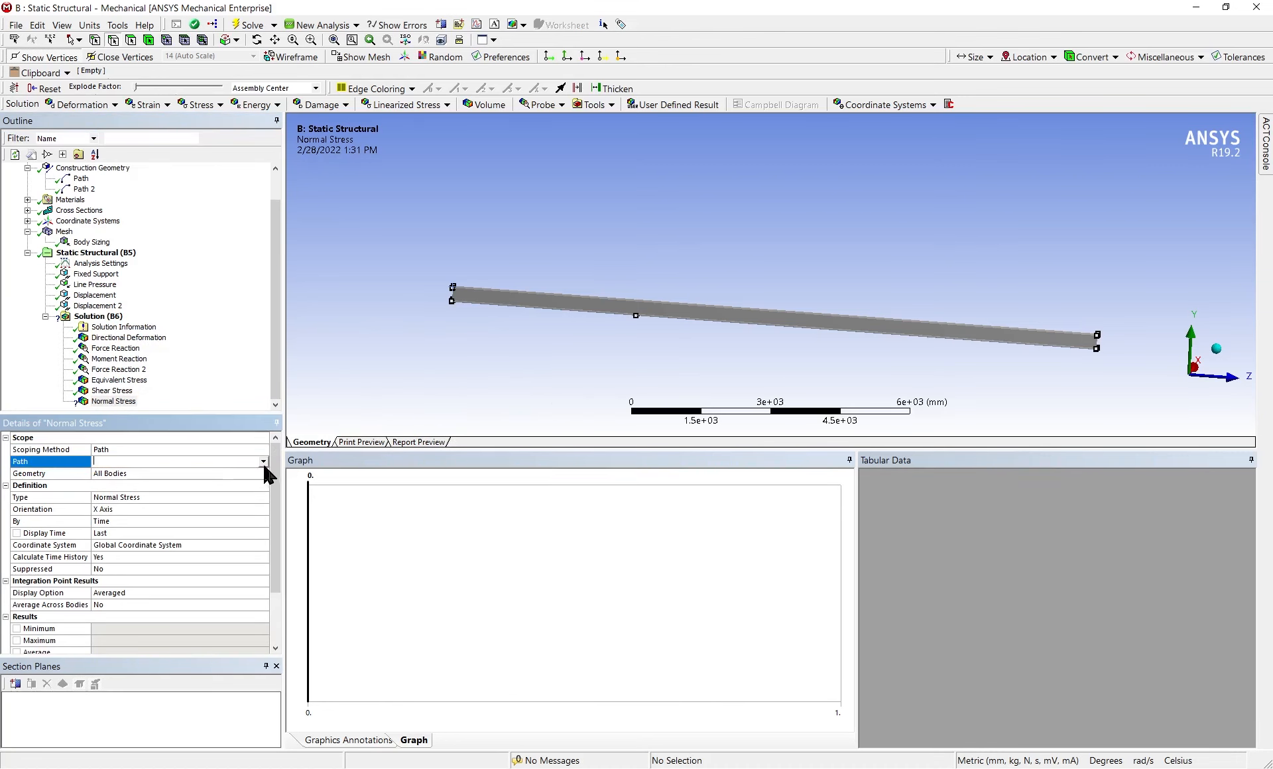
pyautogui.click(264, 467)
pyautogui.click(221, 490)
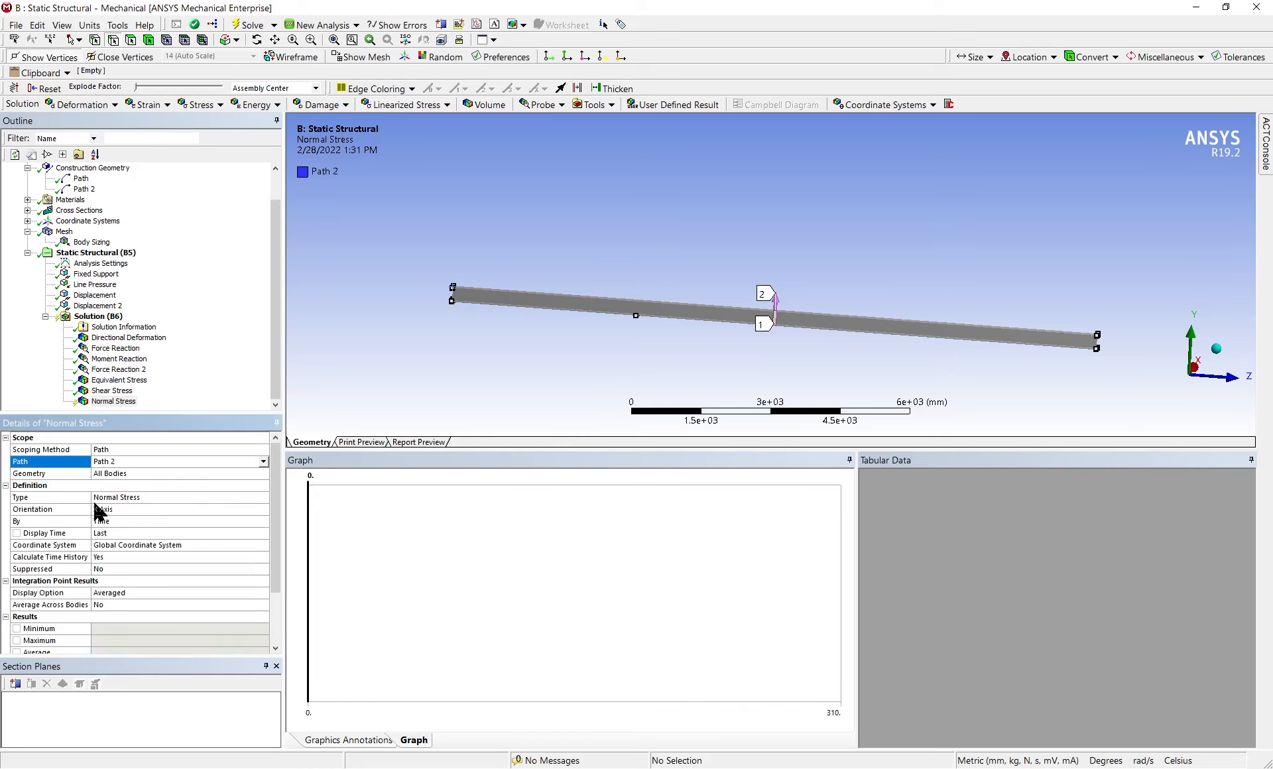
# Set the new normal stress result's orientation to the Z Axis and evaluate it
pyautogui.click(191, 509)
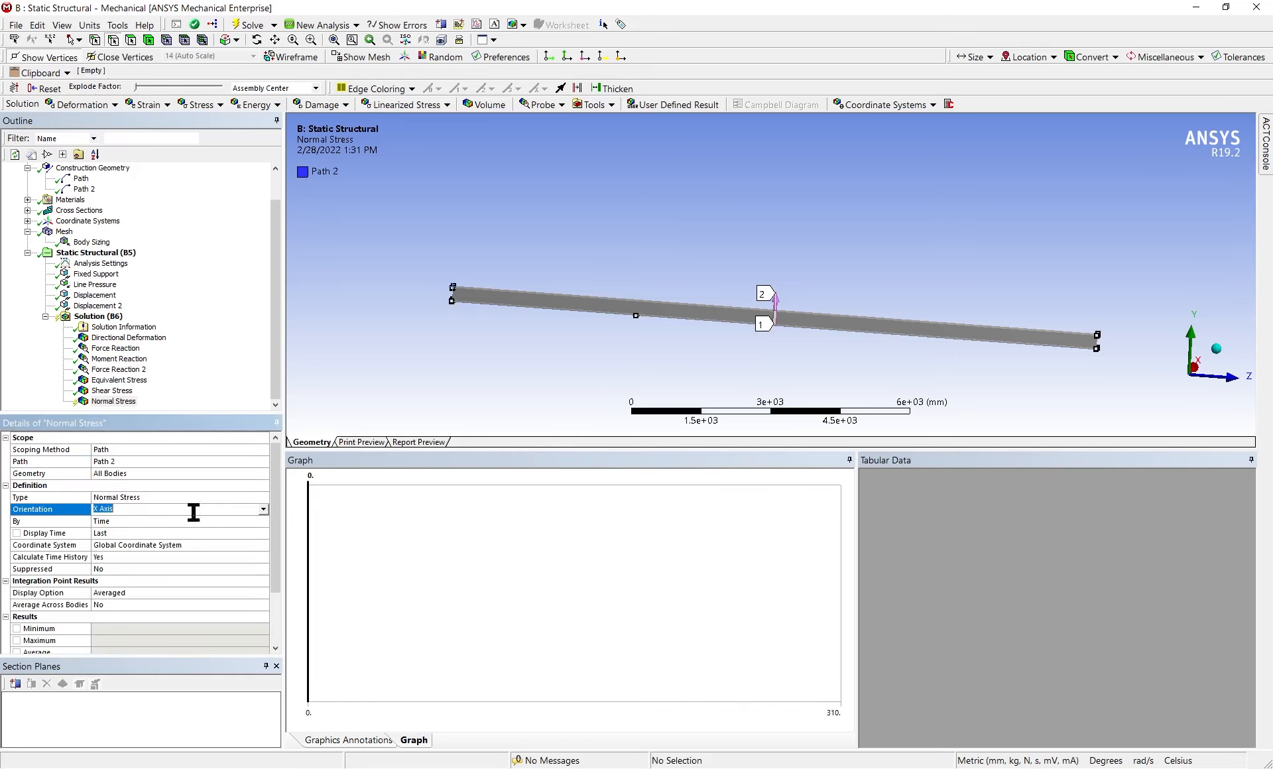
pyautogui.click(263, 509)
pyautogui.click(208, 536)
pyautogui.click(154, 428)
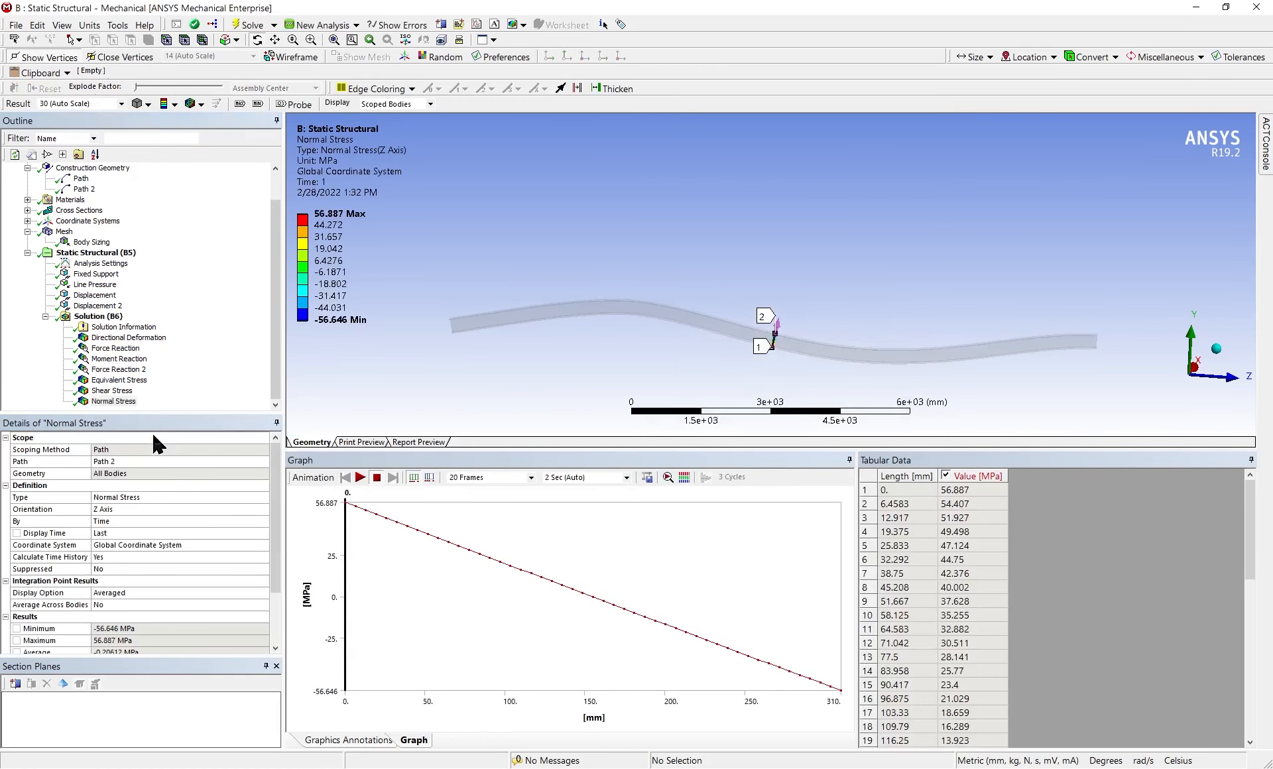
# Check the tabulated normal stress values along Path 2 at lengths 310 mm, 155 mm and 0 mm
pyautogui.scroll(-10, 925, 682)
pyautogui.click(963, 741)
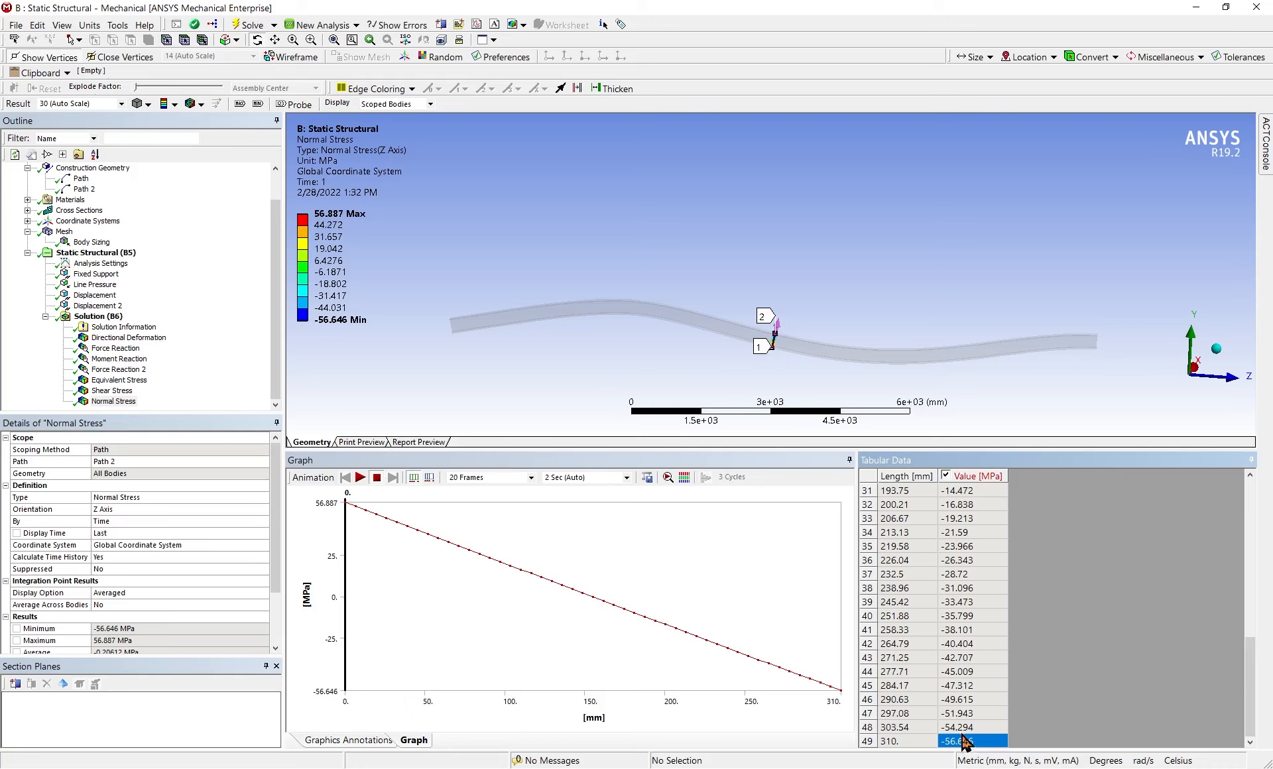
pyautogui.click(593, 640)
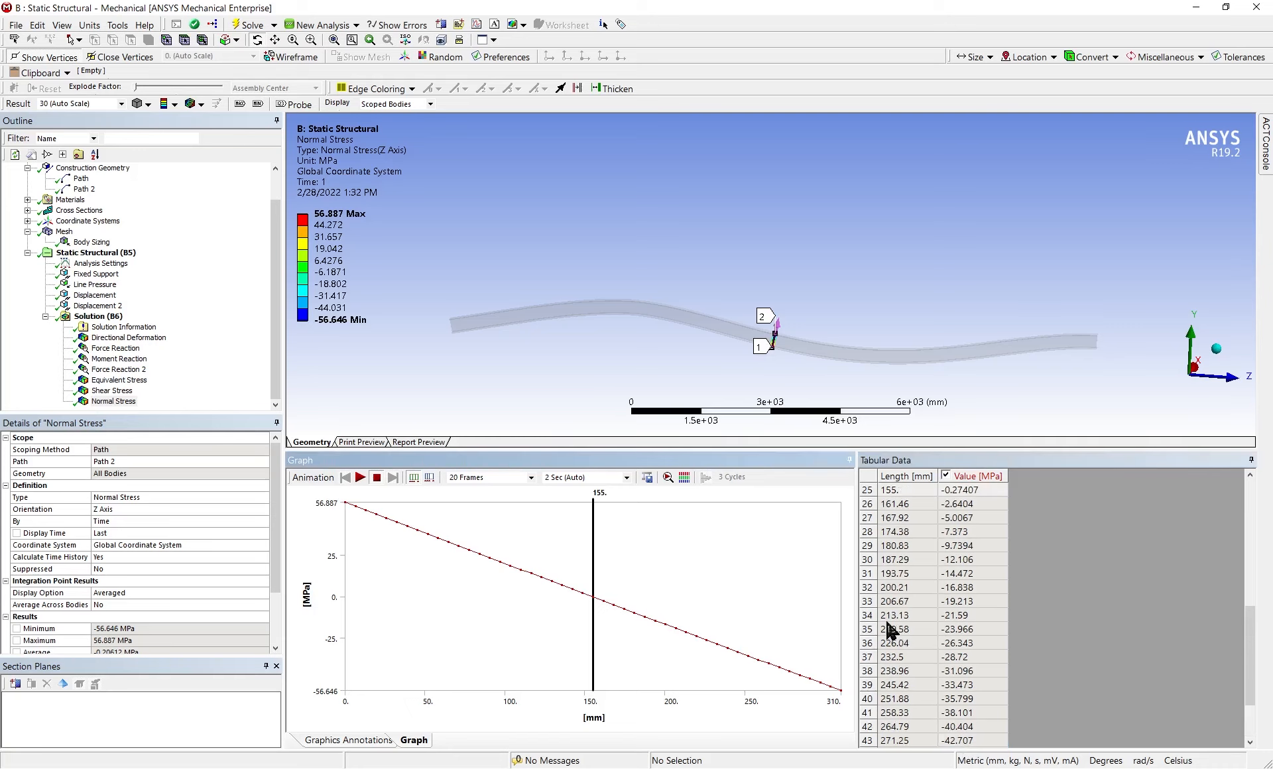
pyautogui.scroll(4, 968, 669)
pyautogui.scroll(-2, 969, 676)
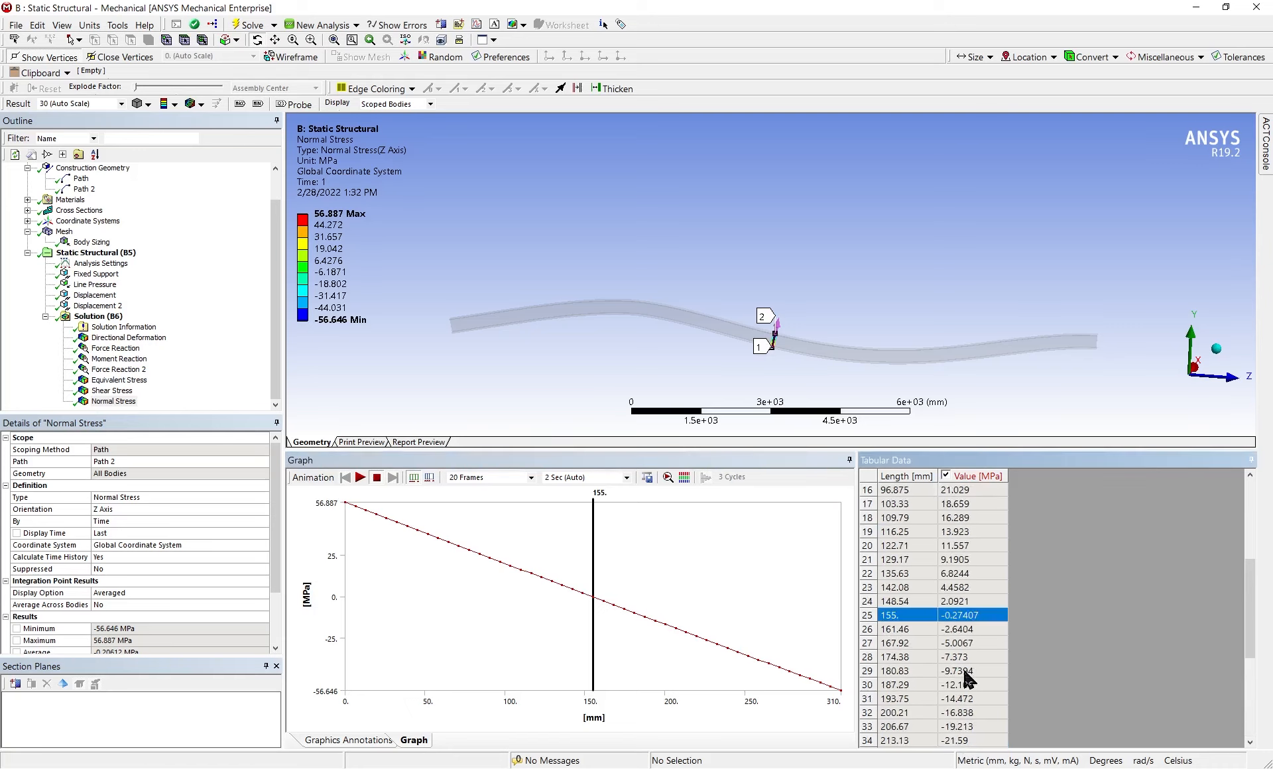
pyautogui.scroll(-1, 969, 679)
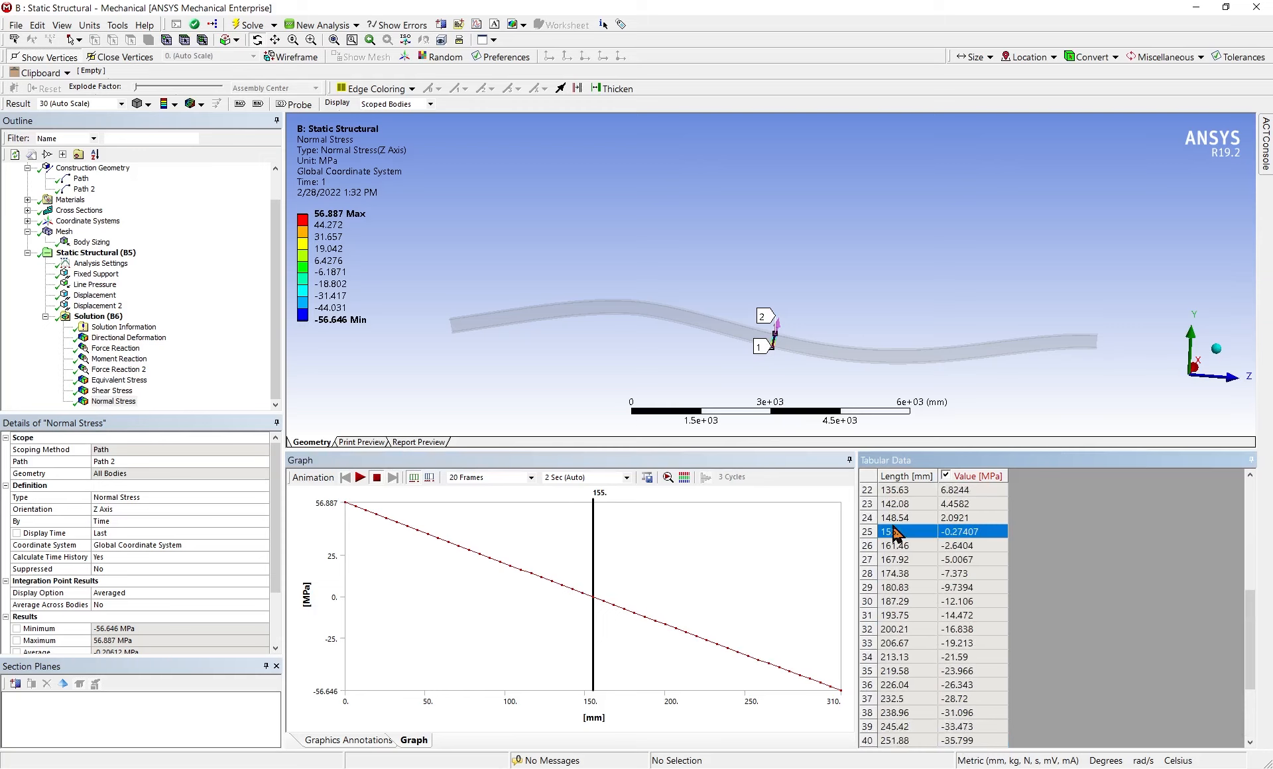
pyautogui.scroll(7, 958, 602)
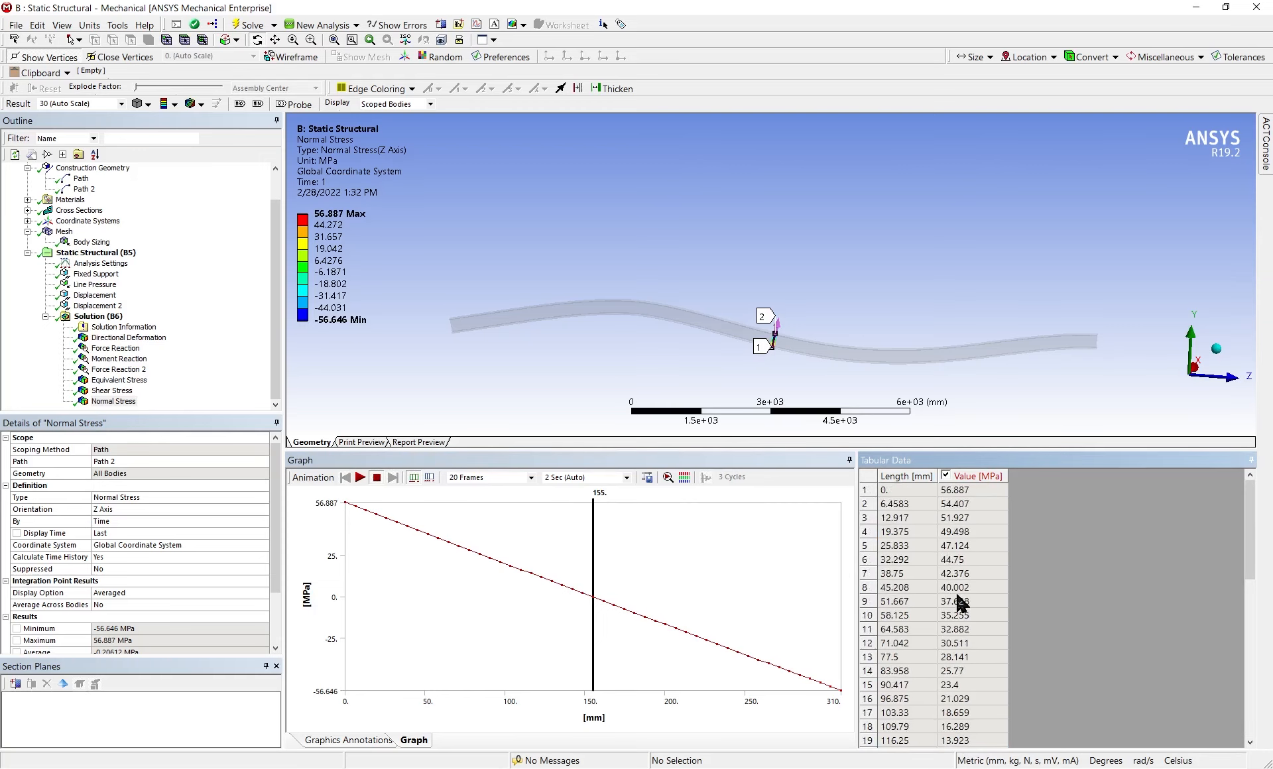
pyautogui.click(954, 494)
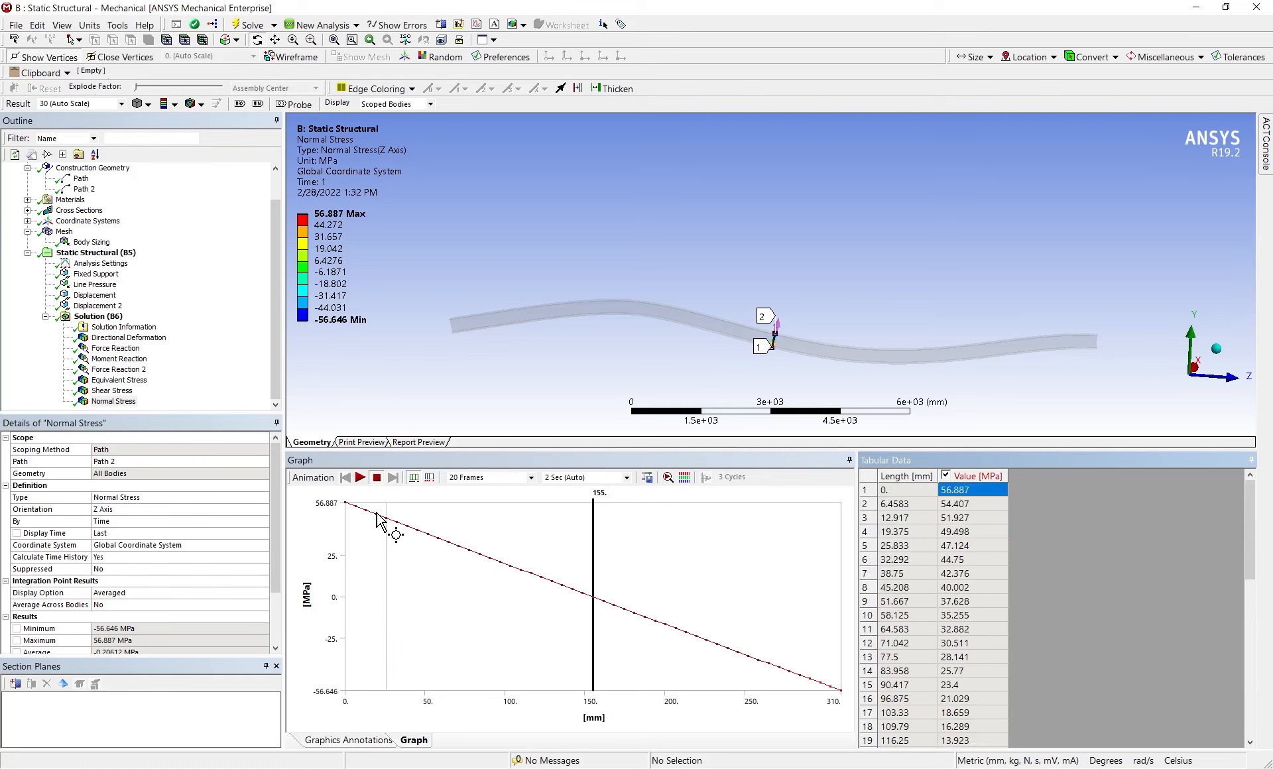
# Insert a second directional deformation result in the solution and set its orientation to the Y Axis
pyautogui.click(98, 316)
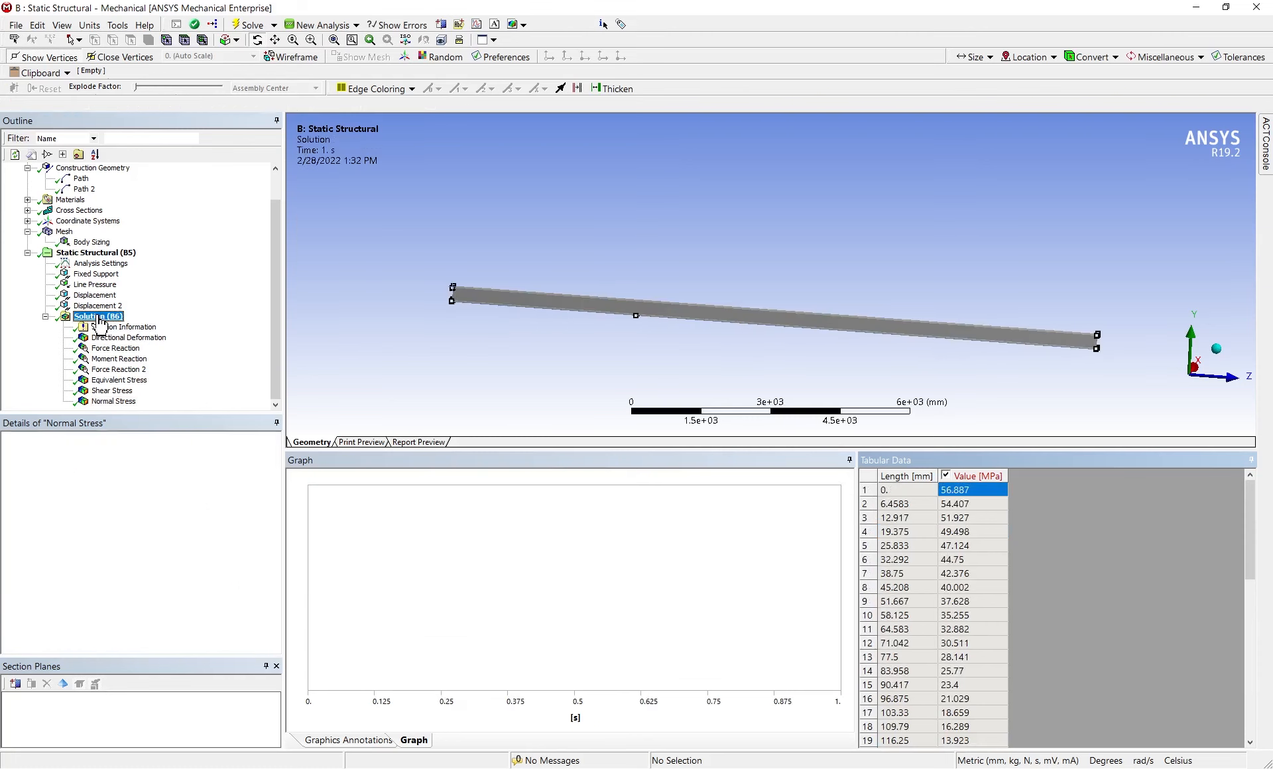
pyautogui.rightClick(99, 317)
pyautogui.moveTo(146, 330)
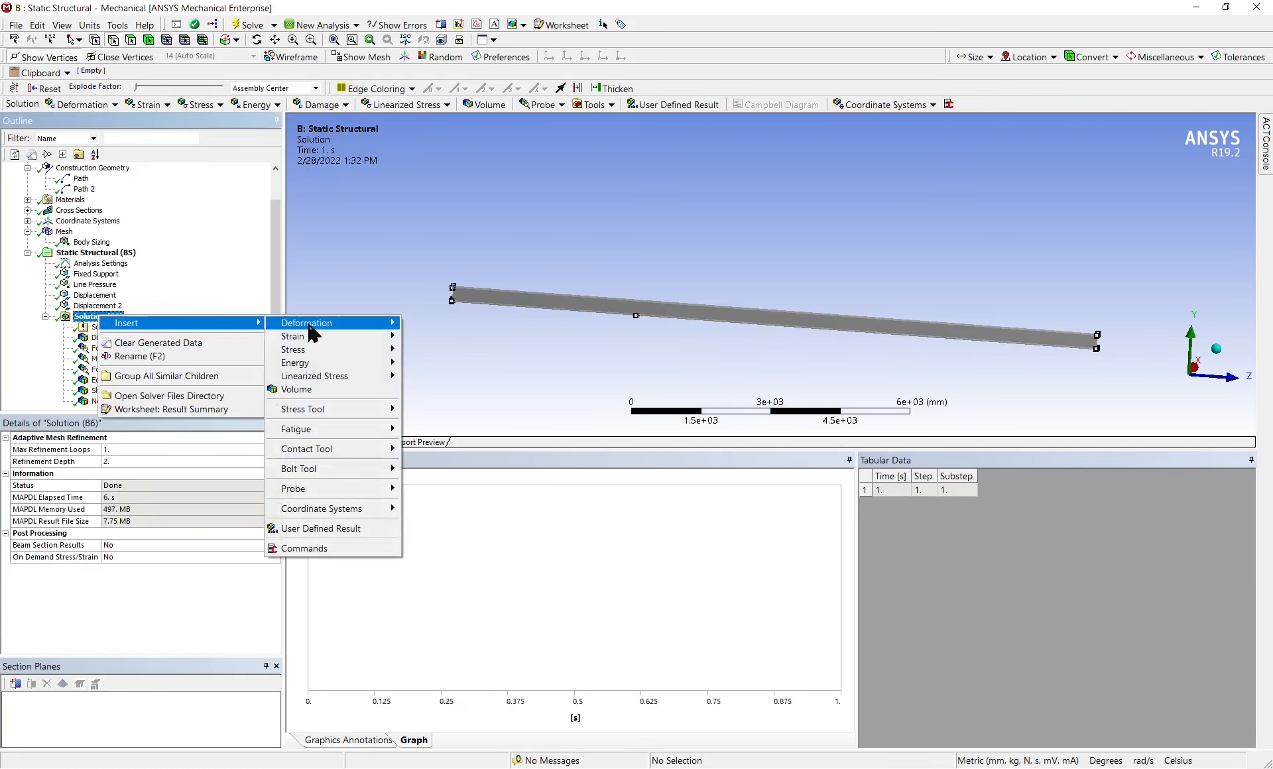
pyautogui.moveTo(334, 325)
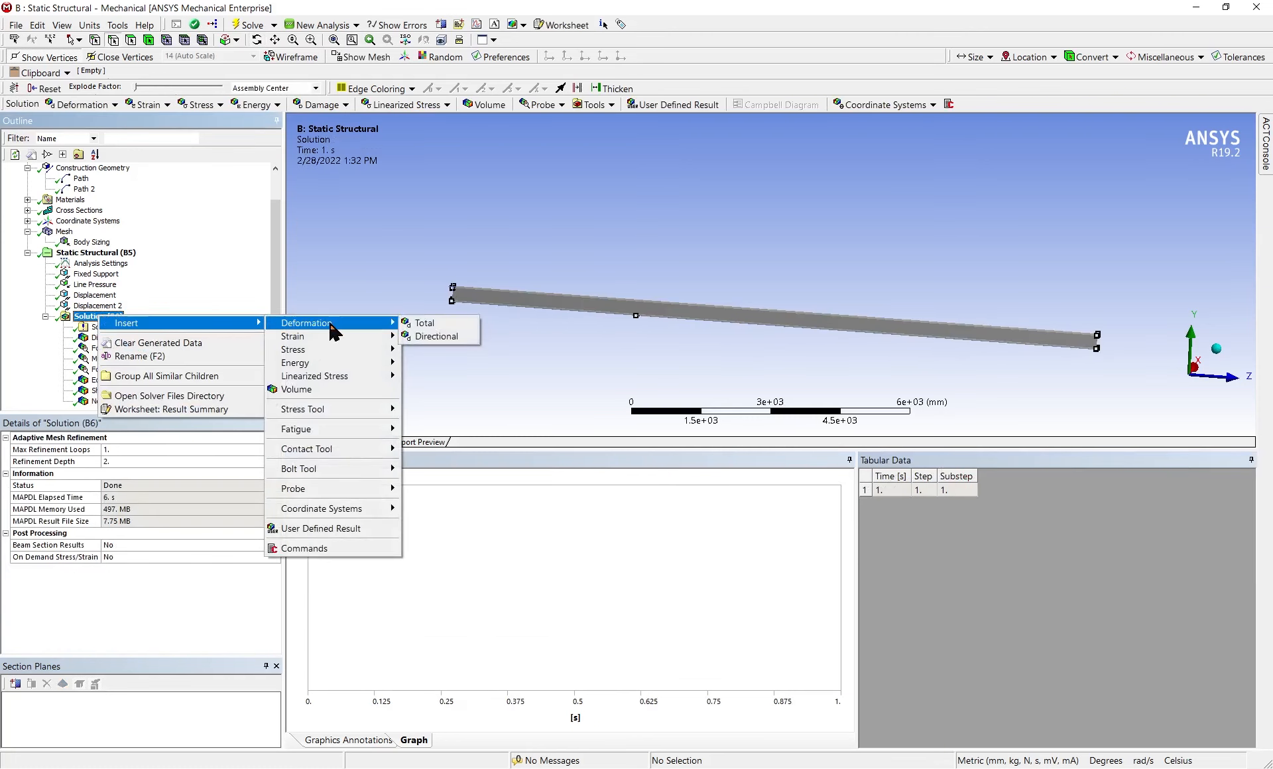
pyautogui.click(432, 336)
pyautogui.click(117, 497)
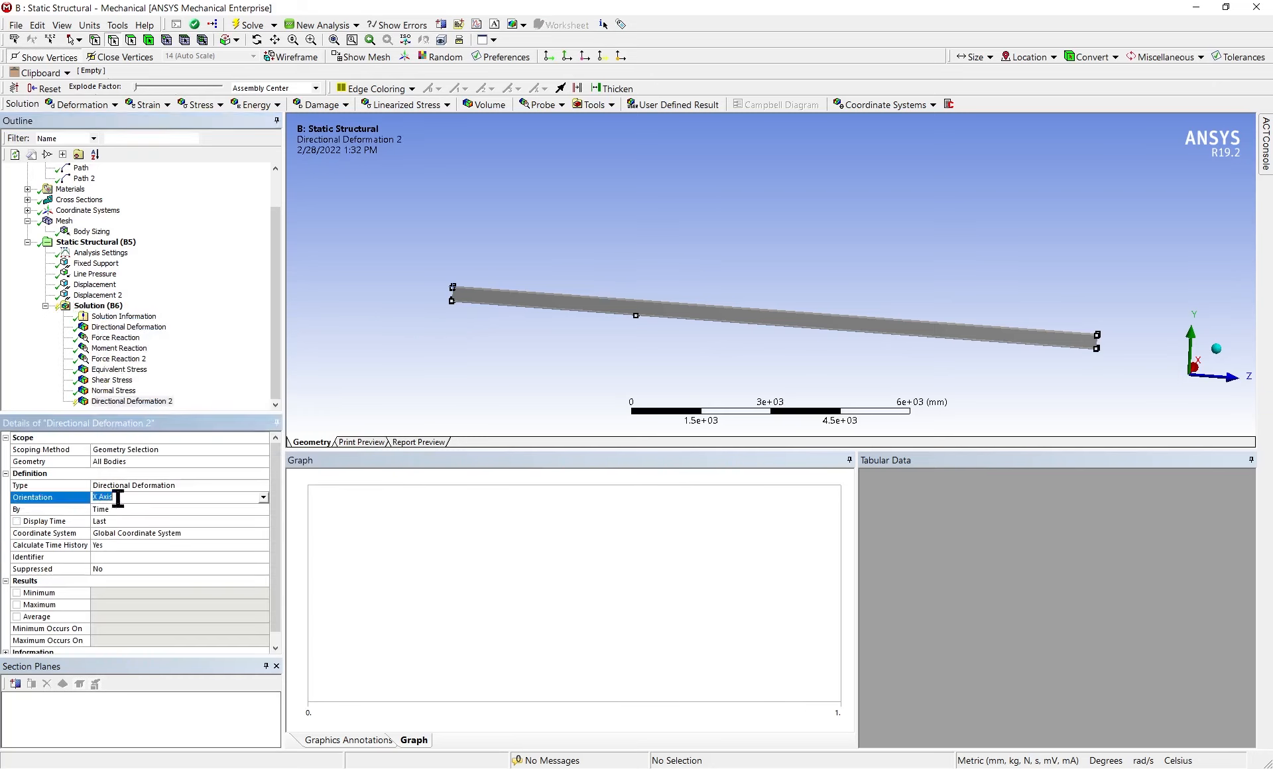
pyautogui.click(263, 499)
pyautogui.click(231, 521)
pyautogui.click(220, 462)
# Scope the second directional deformation result to the lengthwise path named Path and evaluate it
pyautogui.click(176, 450)
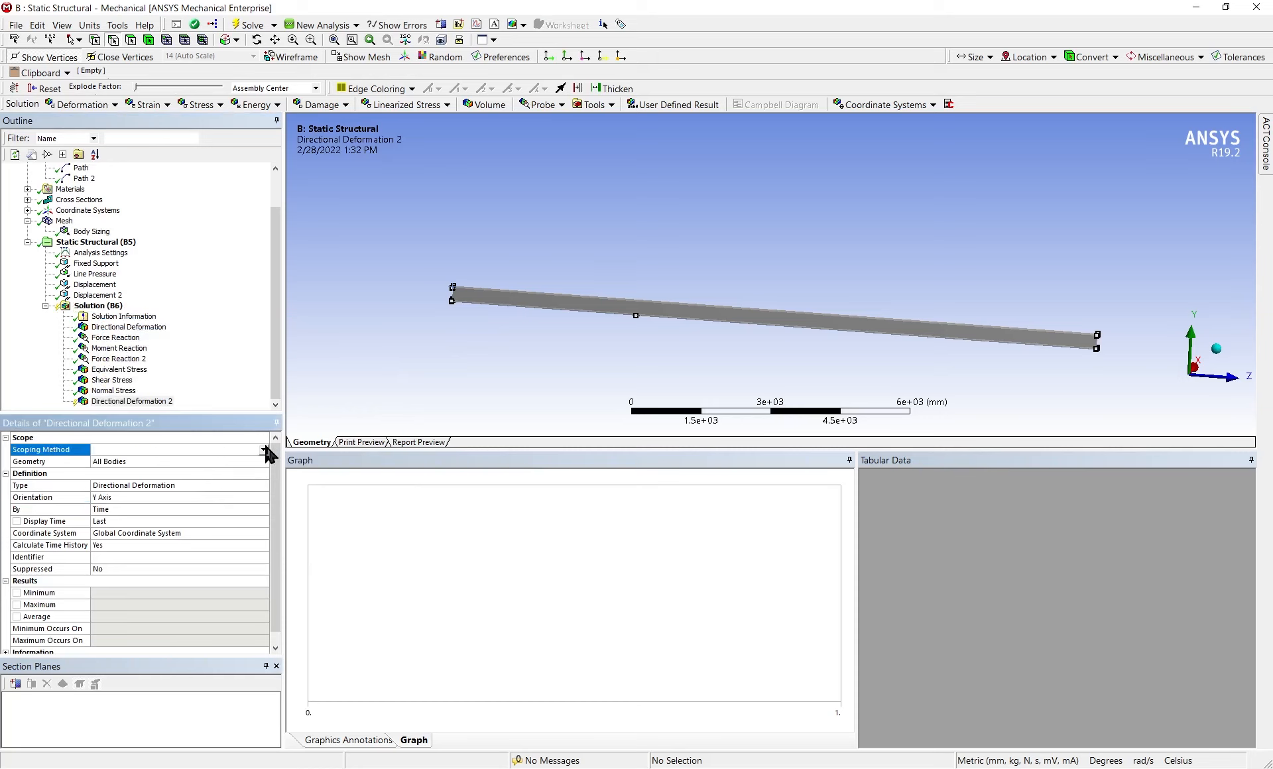
pyautogui.click(263, 449)
pyautogui.click(230, 478)
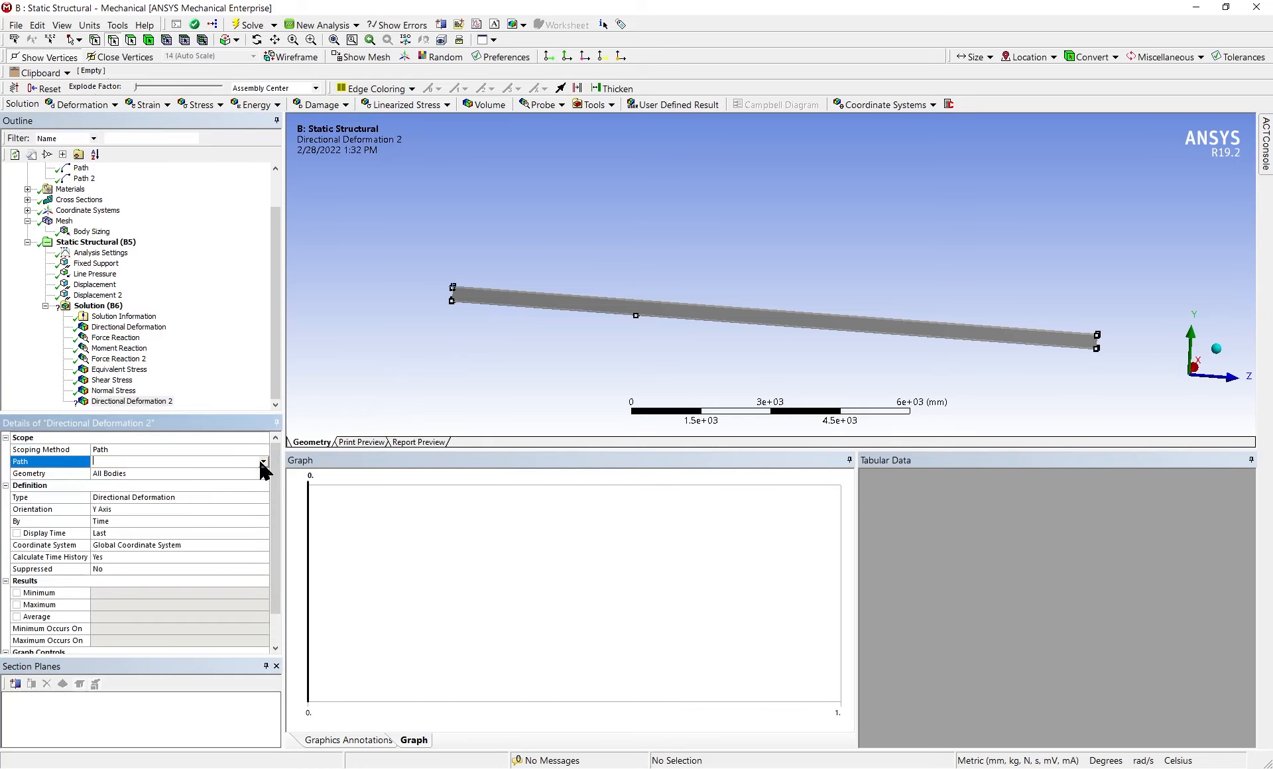
pyautogui.click(263, 461)
pyautogui.click(207, 474)
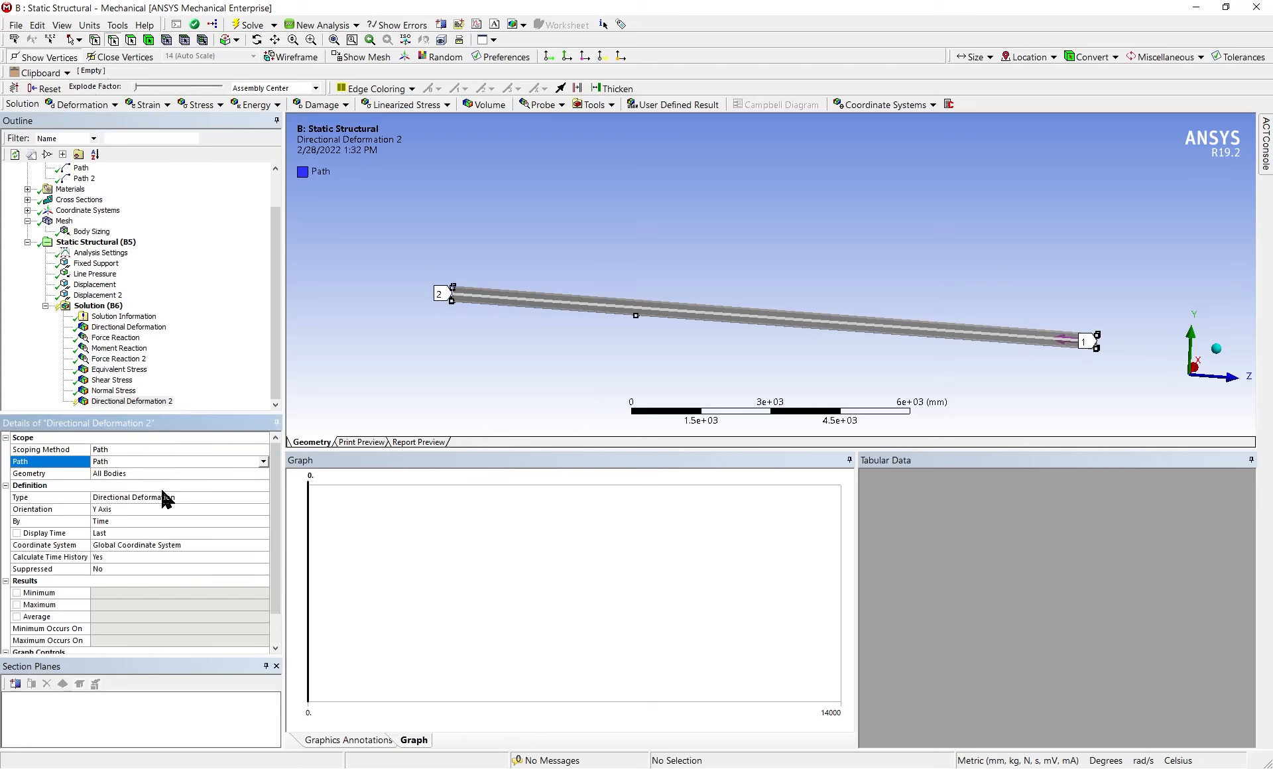
pyautogui.rightClick(129, 401)
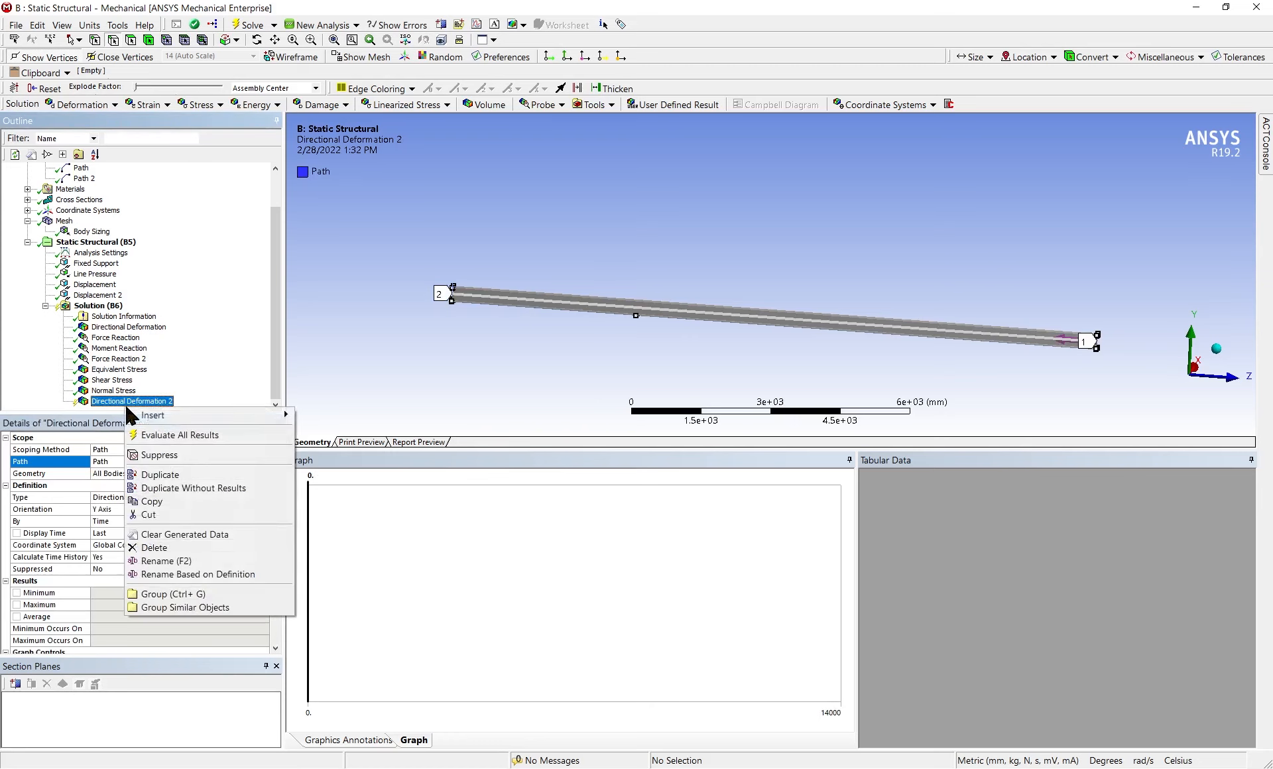
pyautogui.click(159, 435)
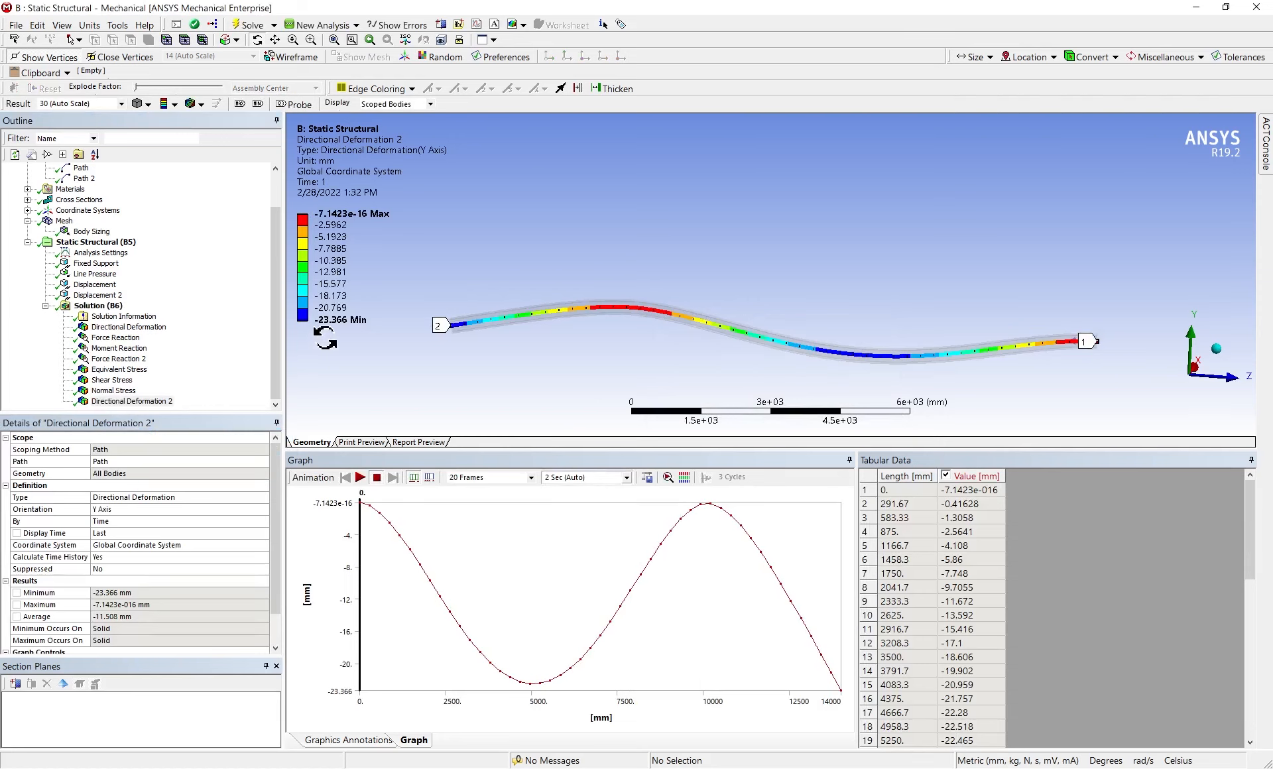
# Insert a Strain Energy result in the solution
pyautogui.click(98, 295)
pyautogui.rightClick(96, 298)
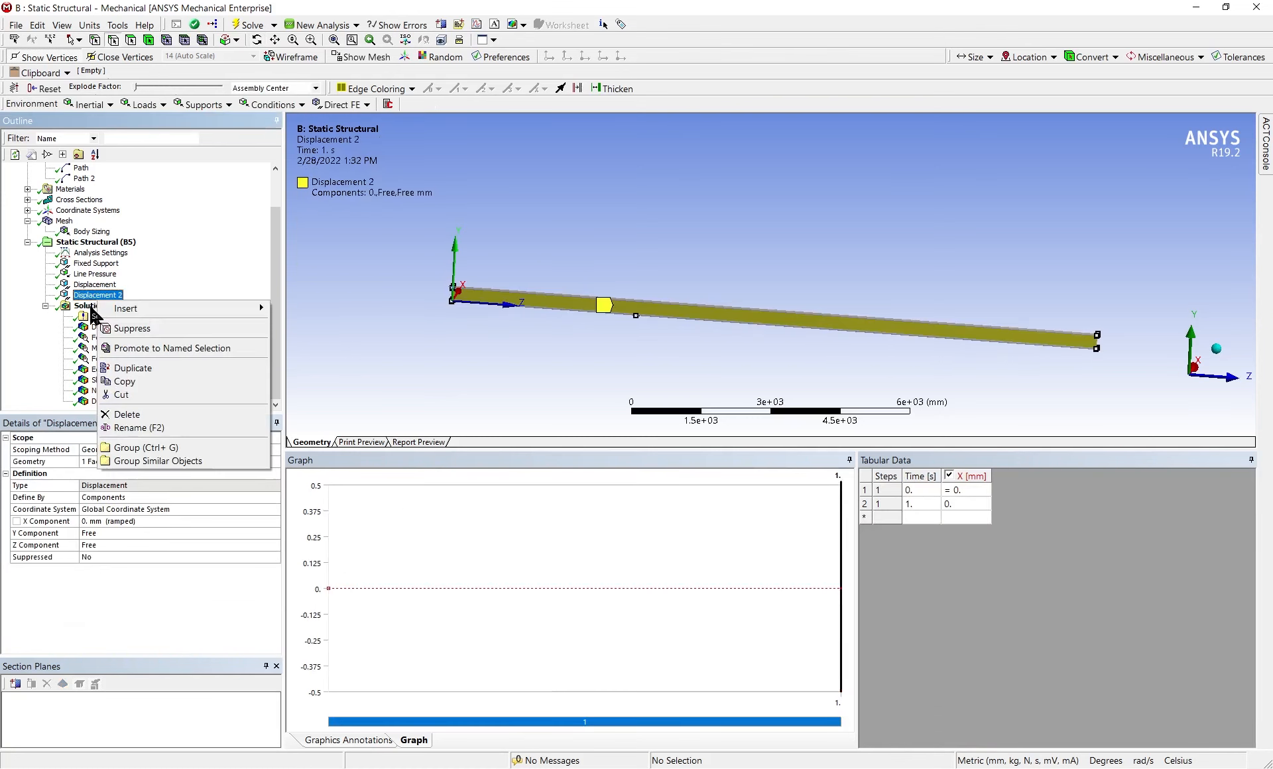
pyautogui.click(92, 307)
pyautogui.rightClick(92, 307)
pyautogui.moveTo(146, 314)
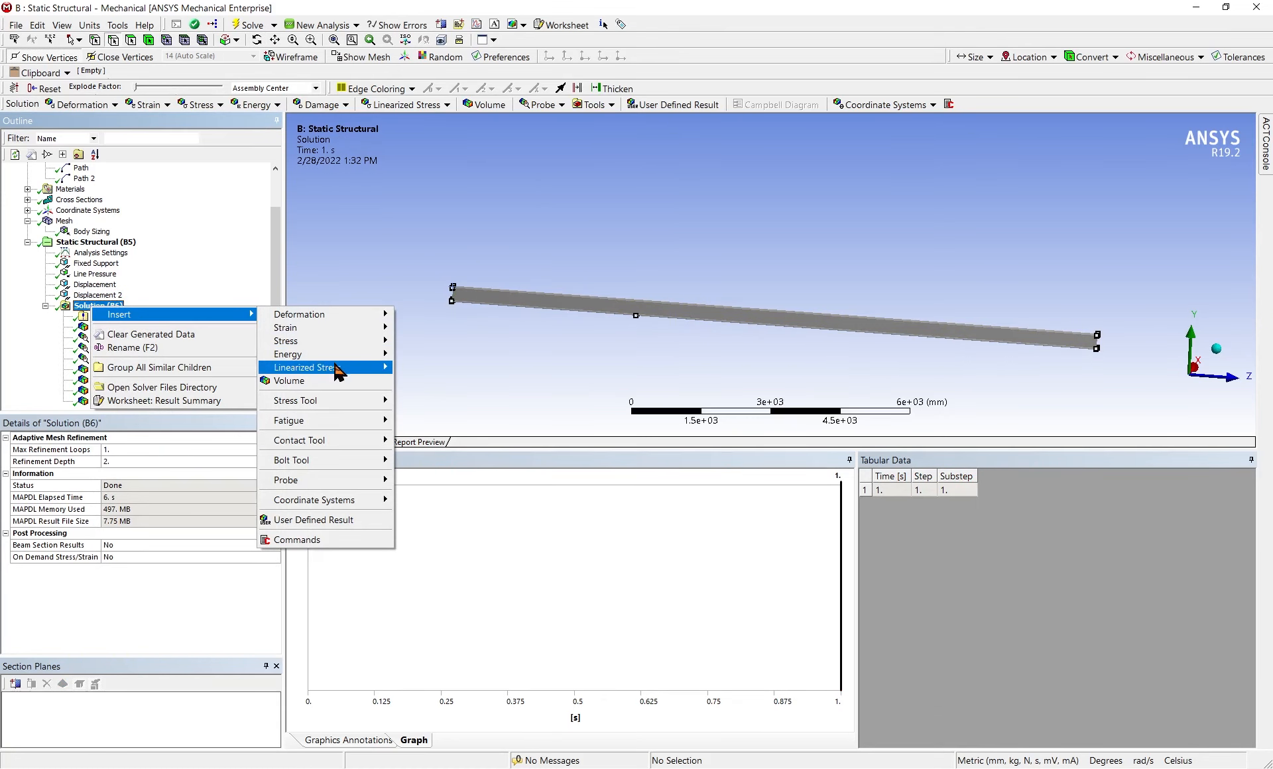
pyautogui.moveTo(372, 354)
pyautogui.click(441, 358)
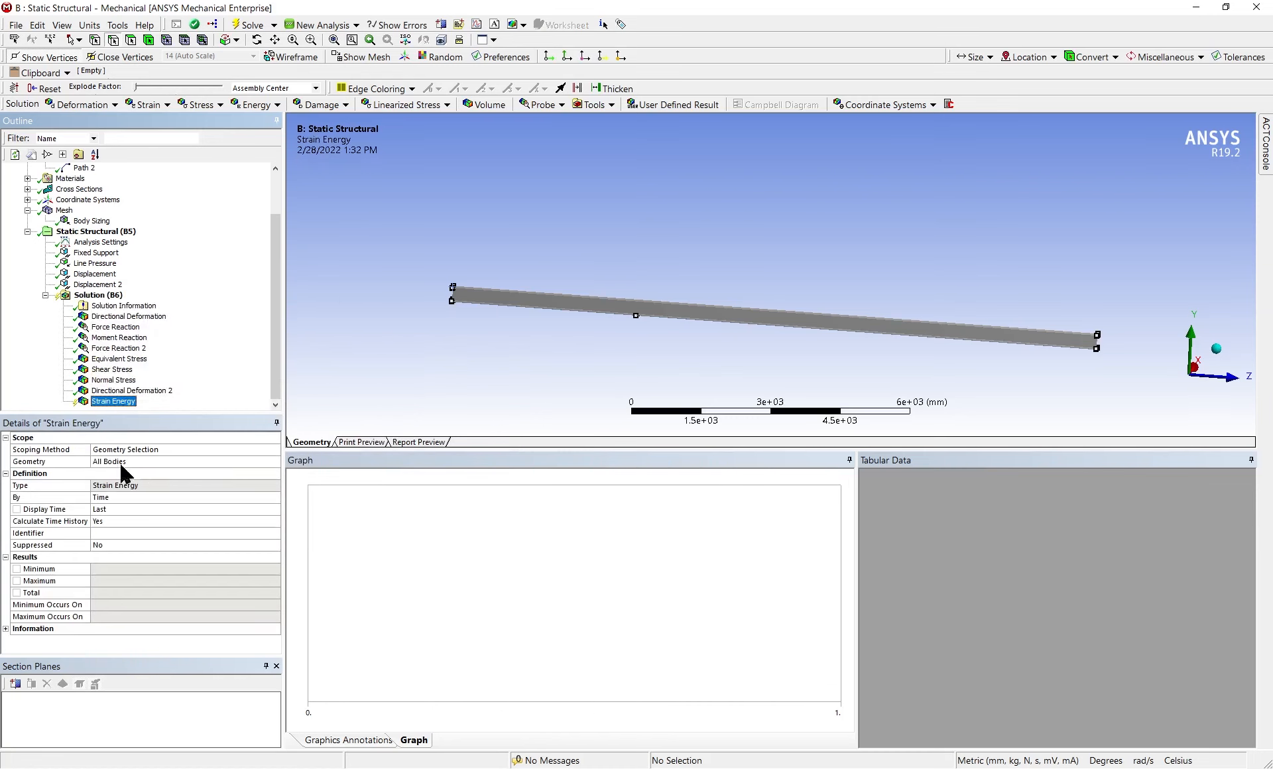
# Scope the strain energy result to the lengthwise path named Path, keeping all bodies as its geometry
pyautogui.click(232, 449)
pyautogui.click(275, 449)
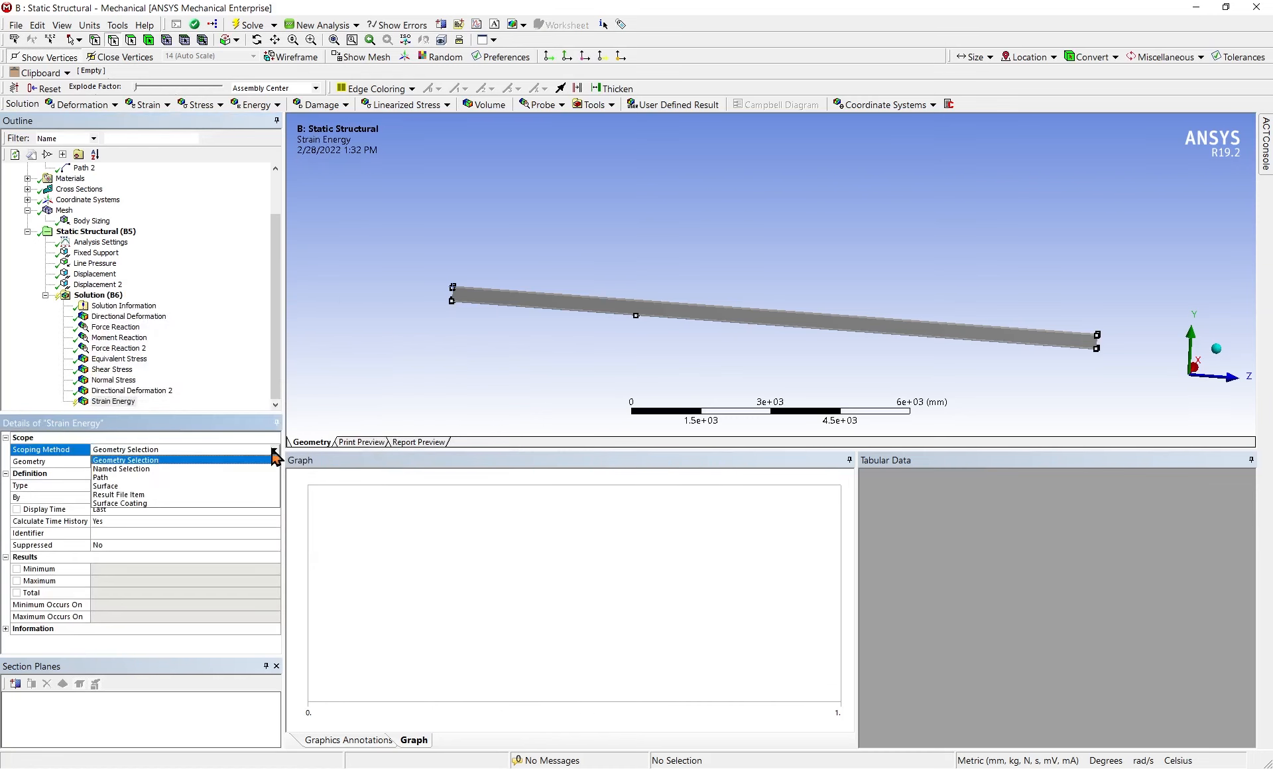
pyautogui.click(238, 480)
pyautogui.click(228, 462)
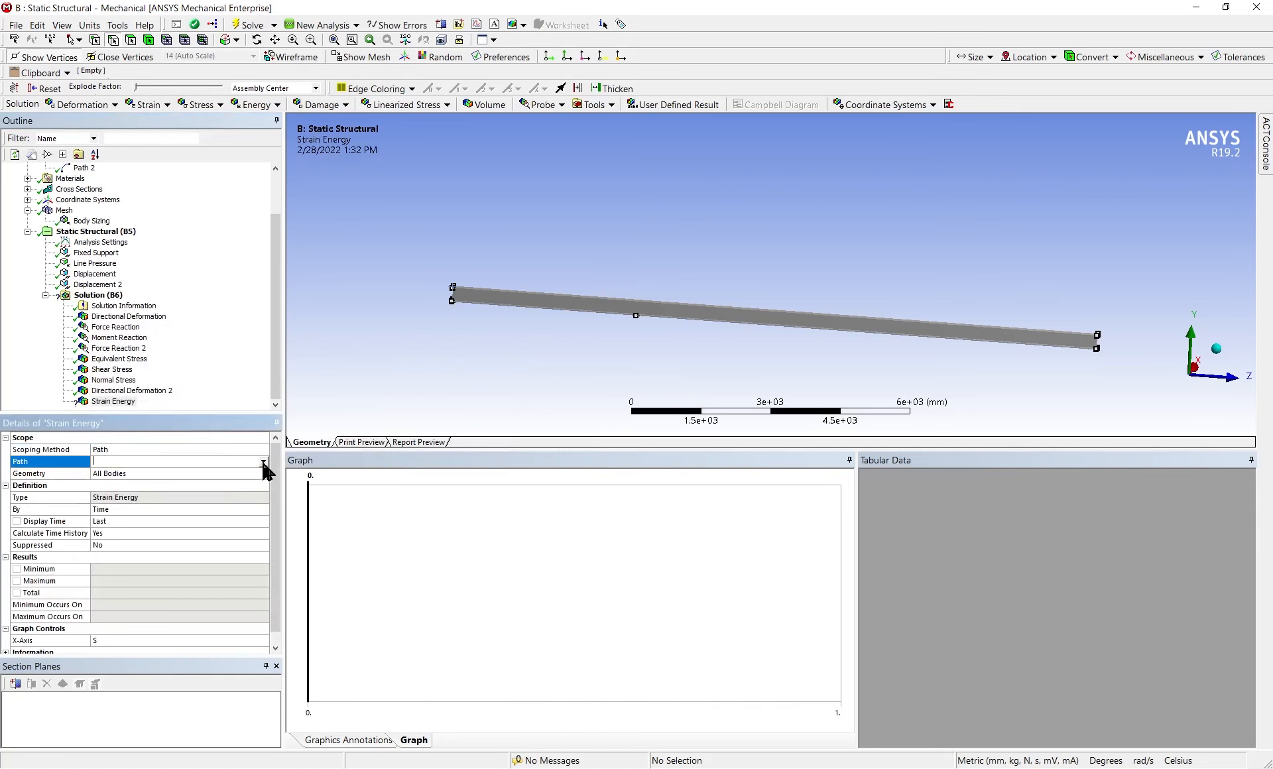
pyautogui.click(263, 461)
pyautogui.click(236, 474)
pyautogui.click(204, 472)
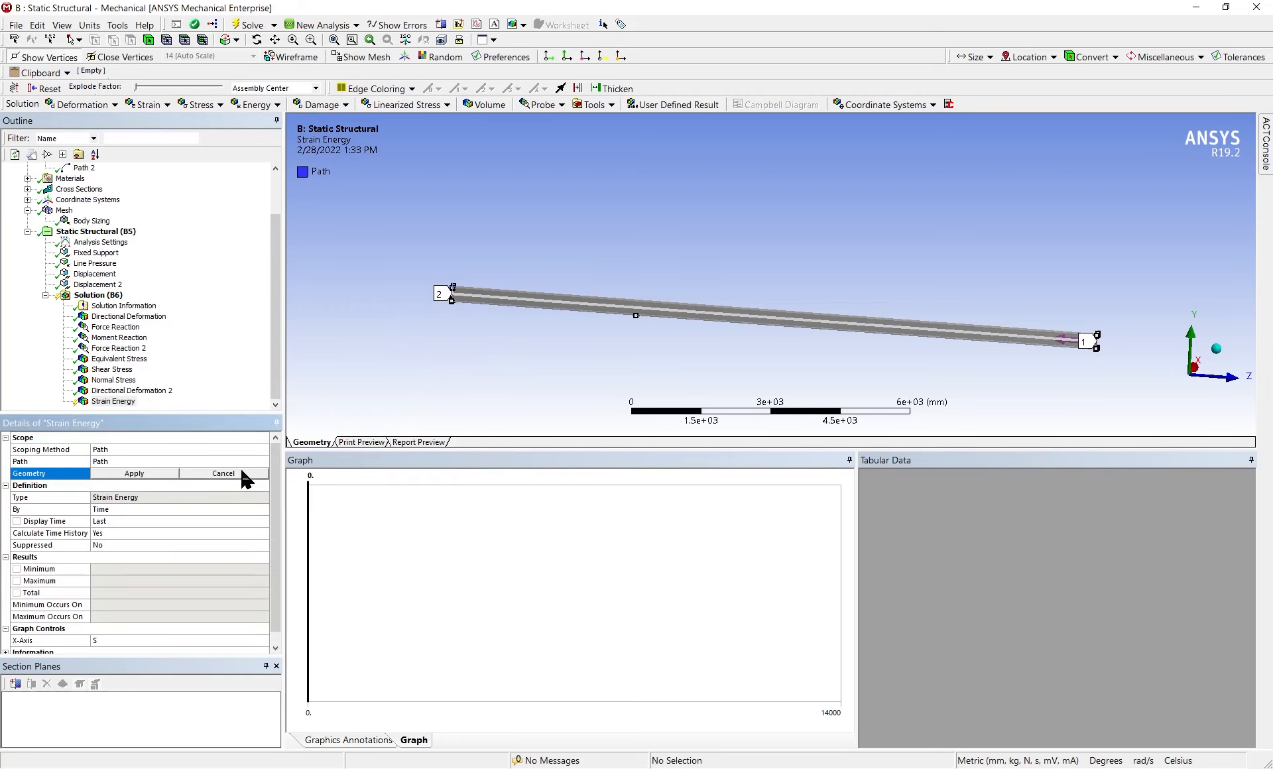
pyautogui.click(151, 496)
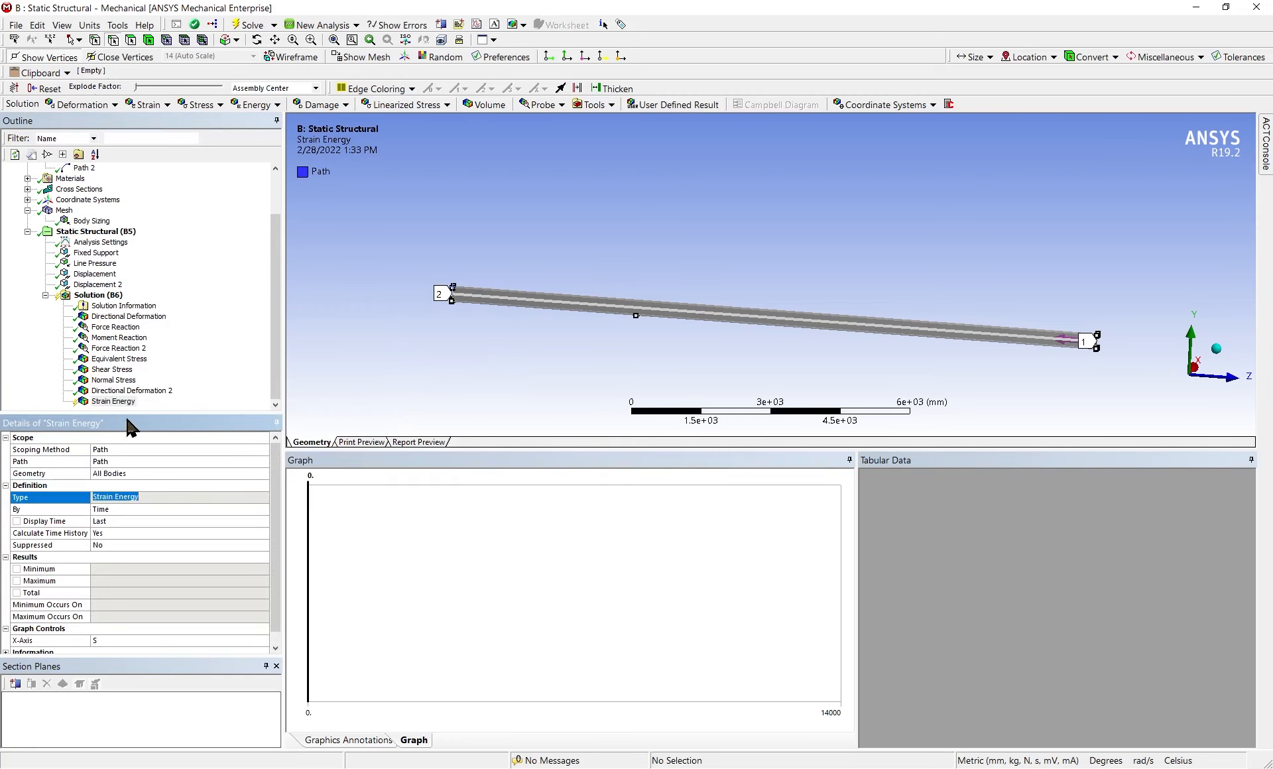
# Evaluate the strain energy result along the lengthwise path
pyautogui.rightClick(96, 402)
pyautogui.click(146, 432)
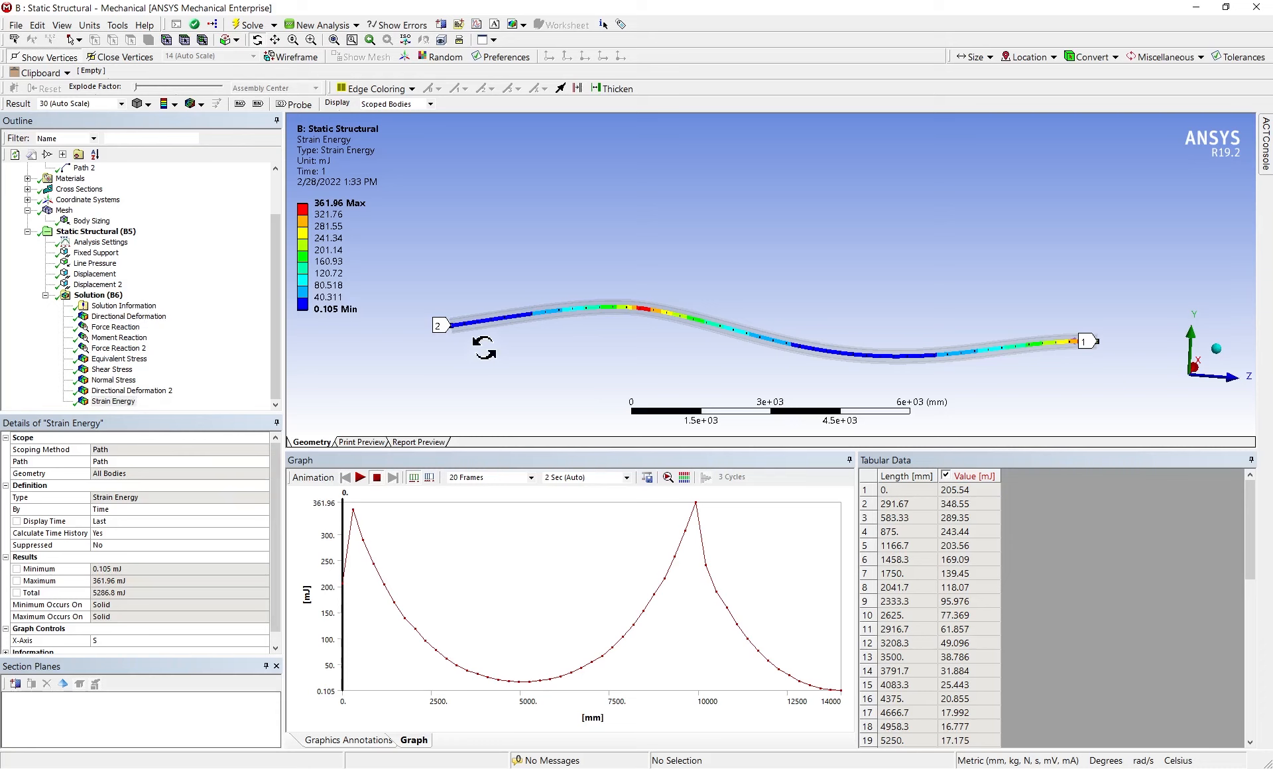
# Enlarge the graphics area and insert a figure of the tilted, fully visible beam under the first Directional Deformation result
pyautogui.click(130, 318)
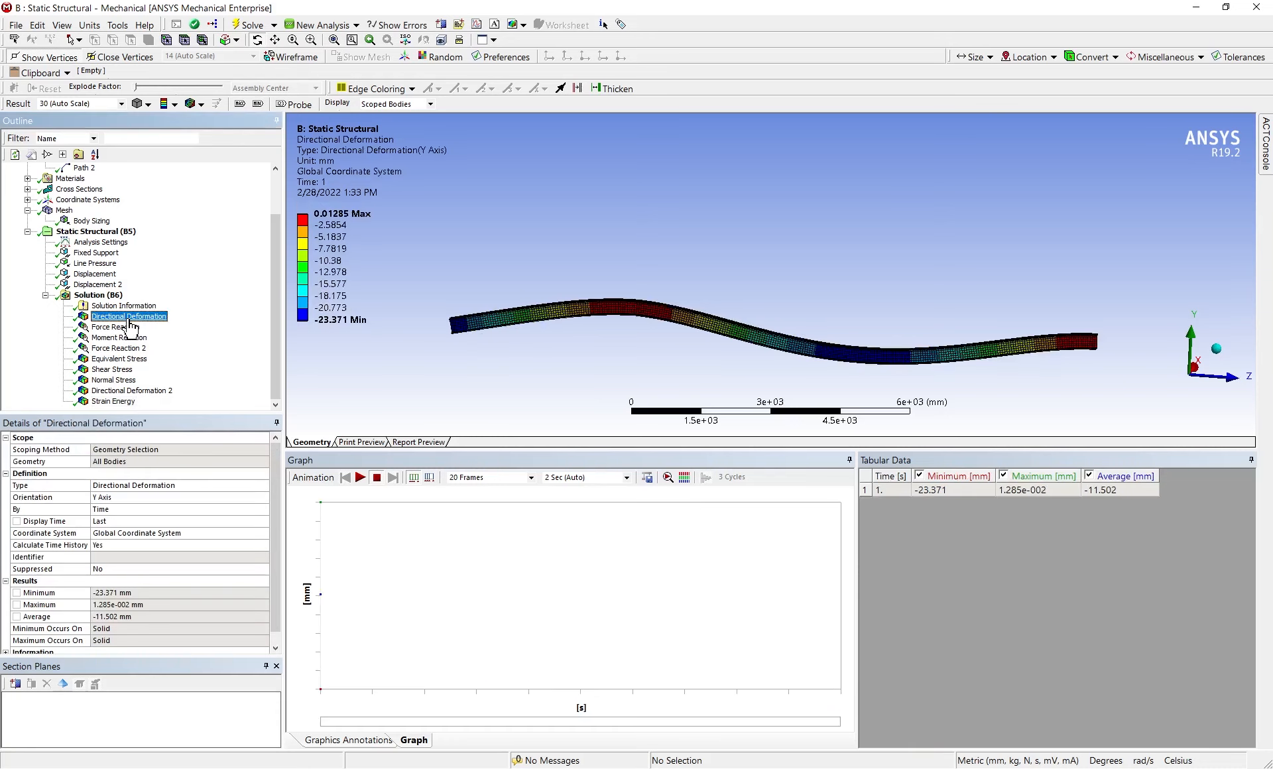
pyautogui.moveTo(683, 332); pyautogui.dragTo(756, 400)
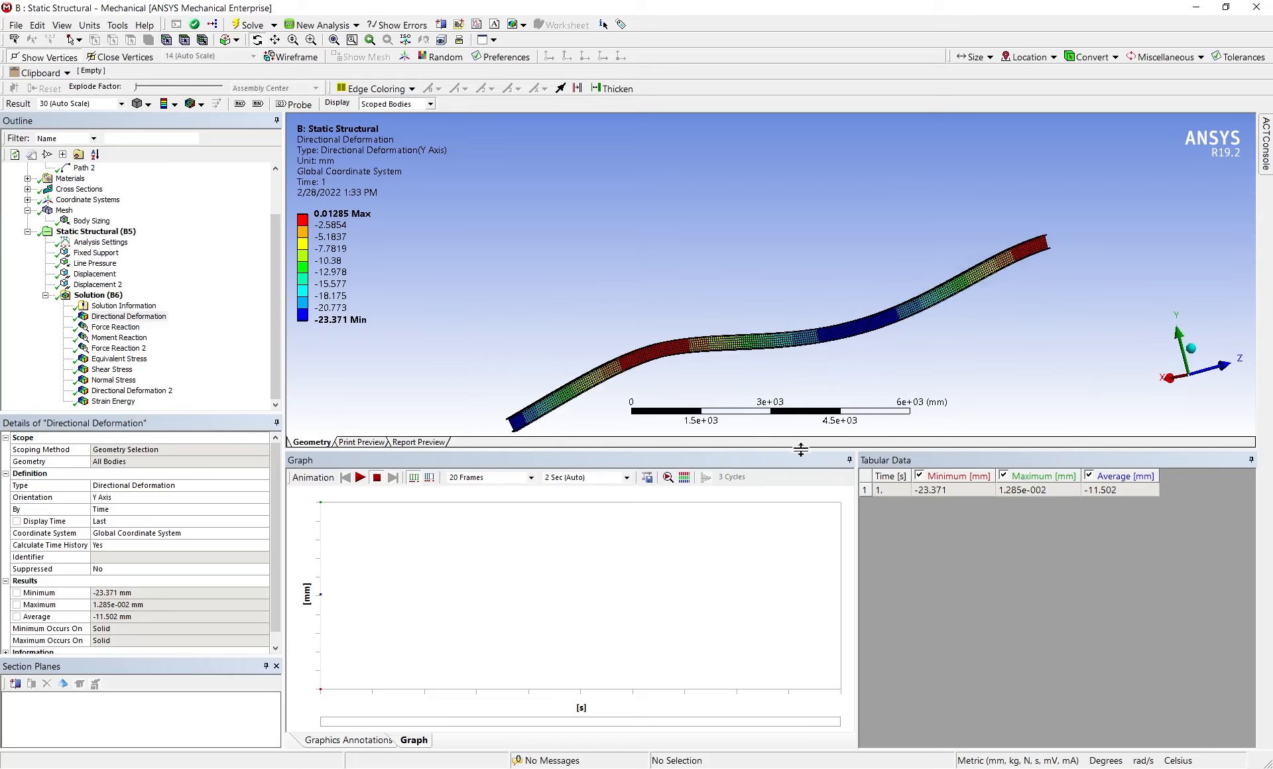
pyautogui.moveTo(828, 528); pyautogui.dragTo(833, 592)
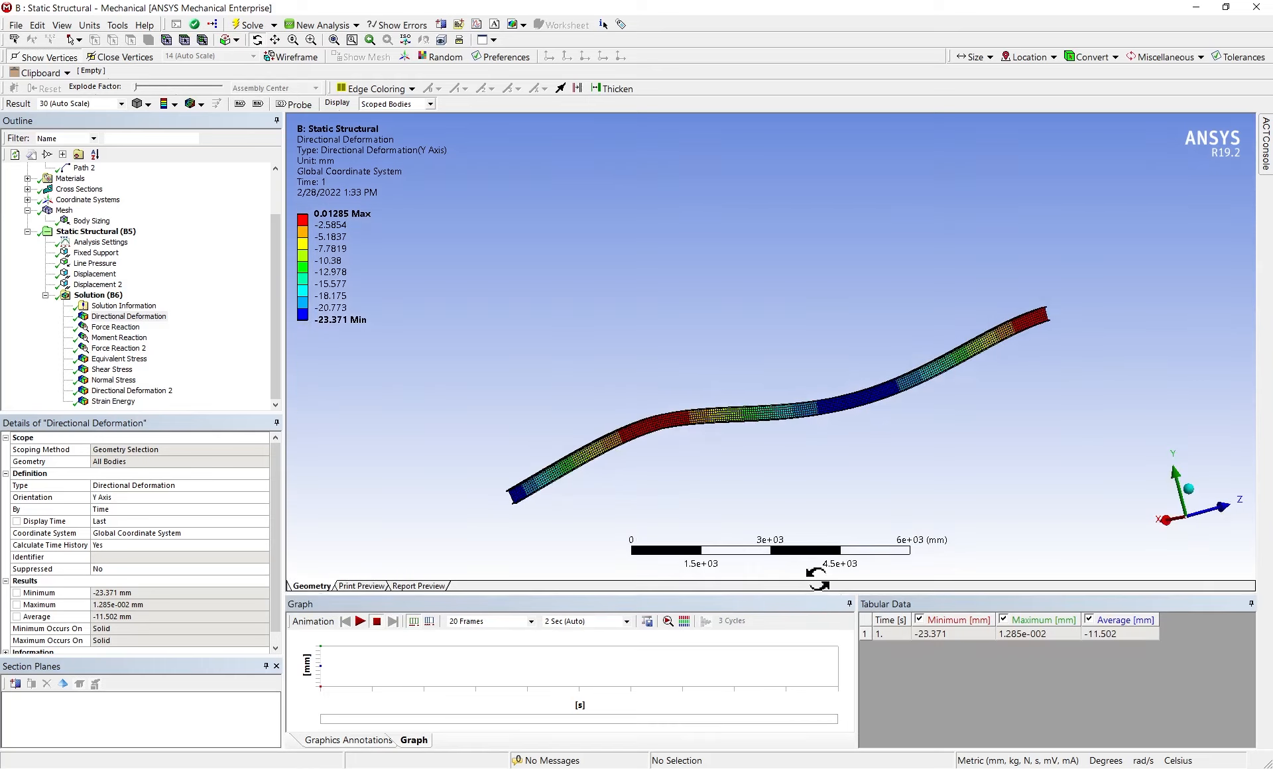
pyautogui.scroll(-1, 687, 336)
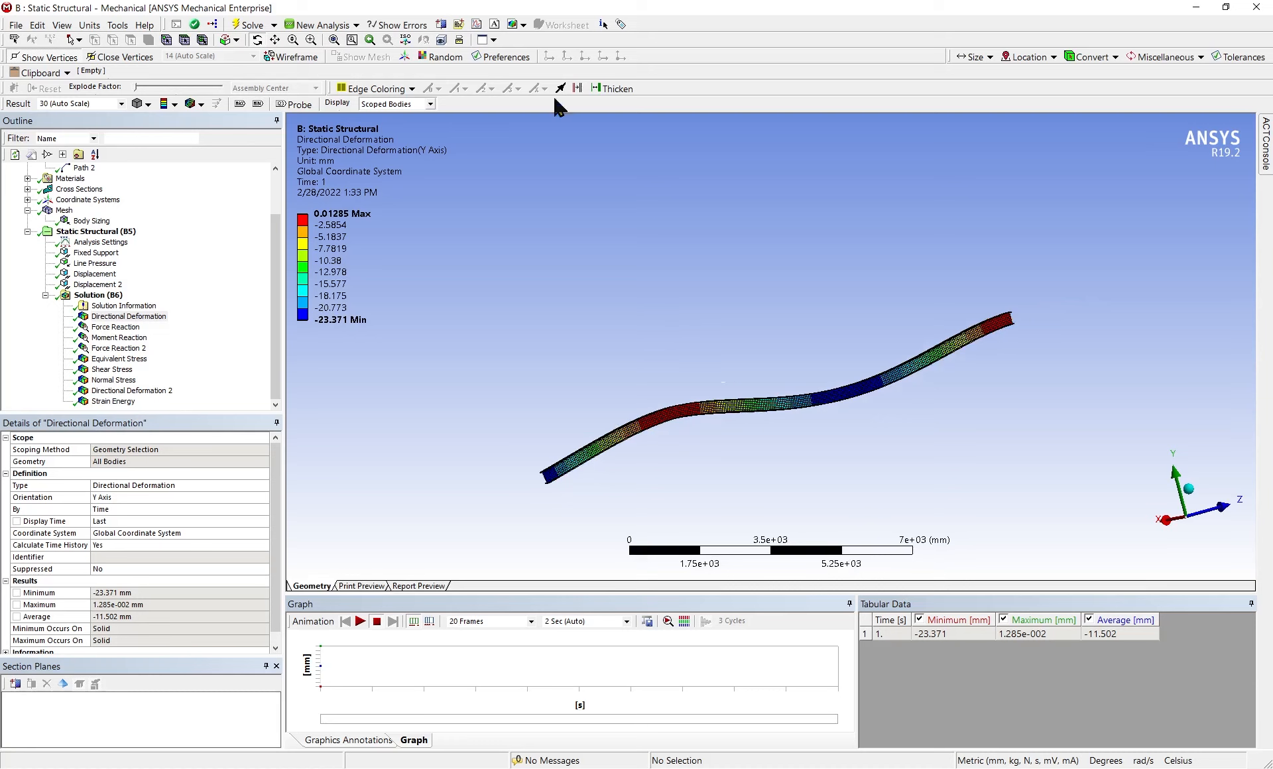
pyautogui.click(524, 25)
pyautogui.click(557, 41)
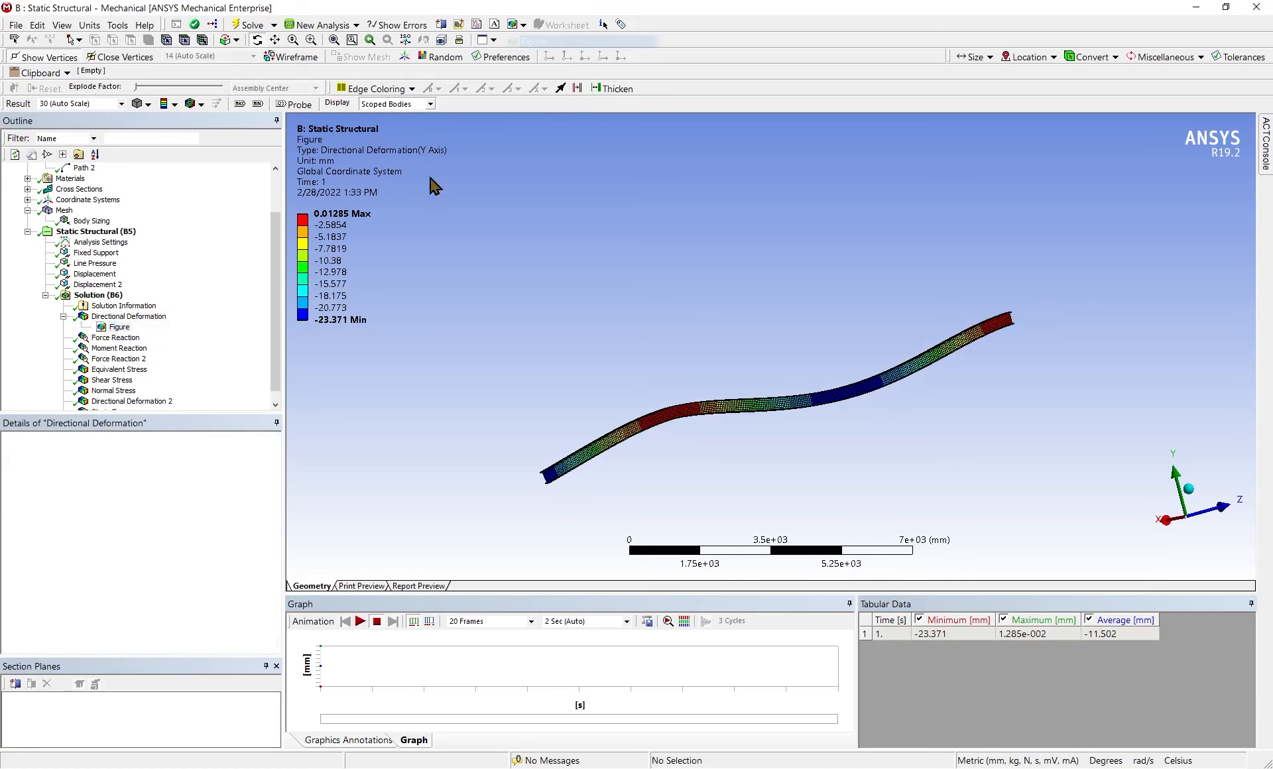
# Insert a figure under the Shear Stress result for use in the report
pyautogui.click(126, 348)
pyautogui.scroll(-1, 158, 359)
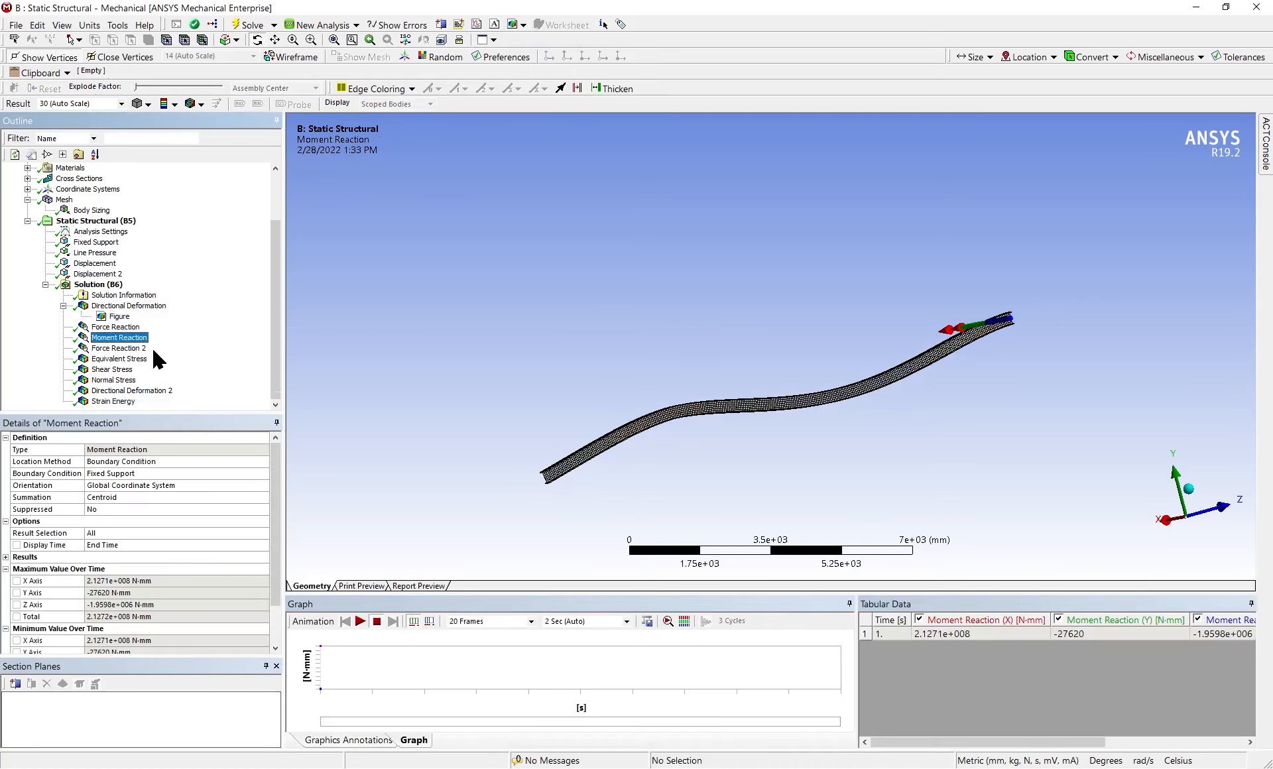
pyautogui.click(114, 369)
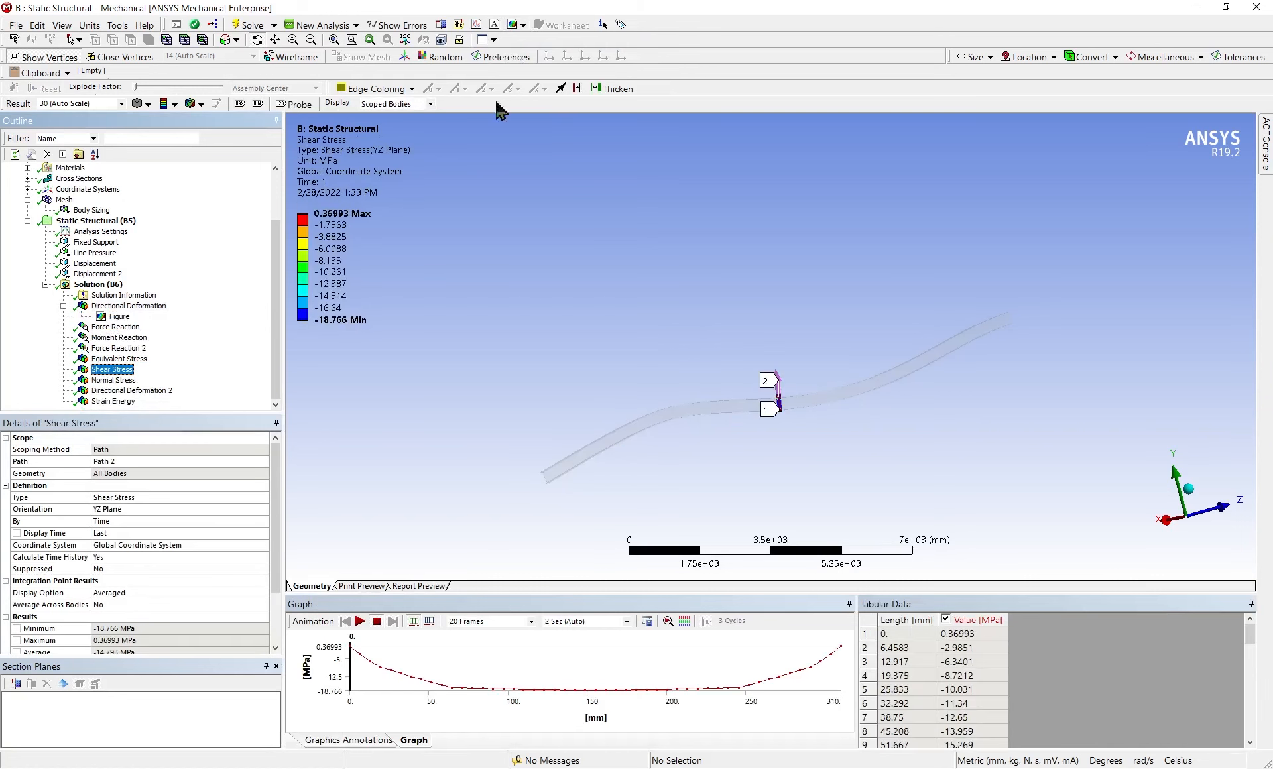
pyautogui.click(524, 25)
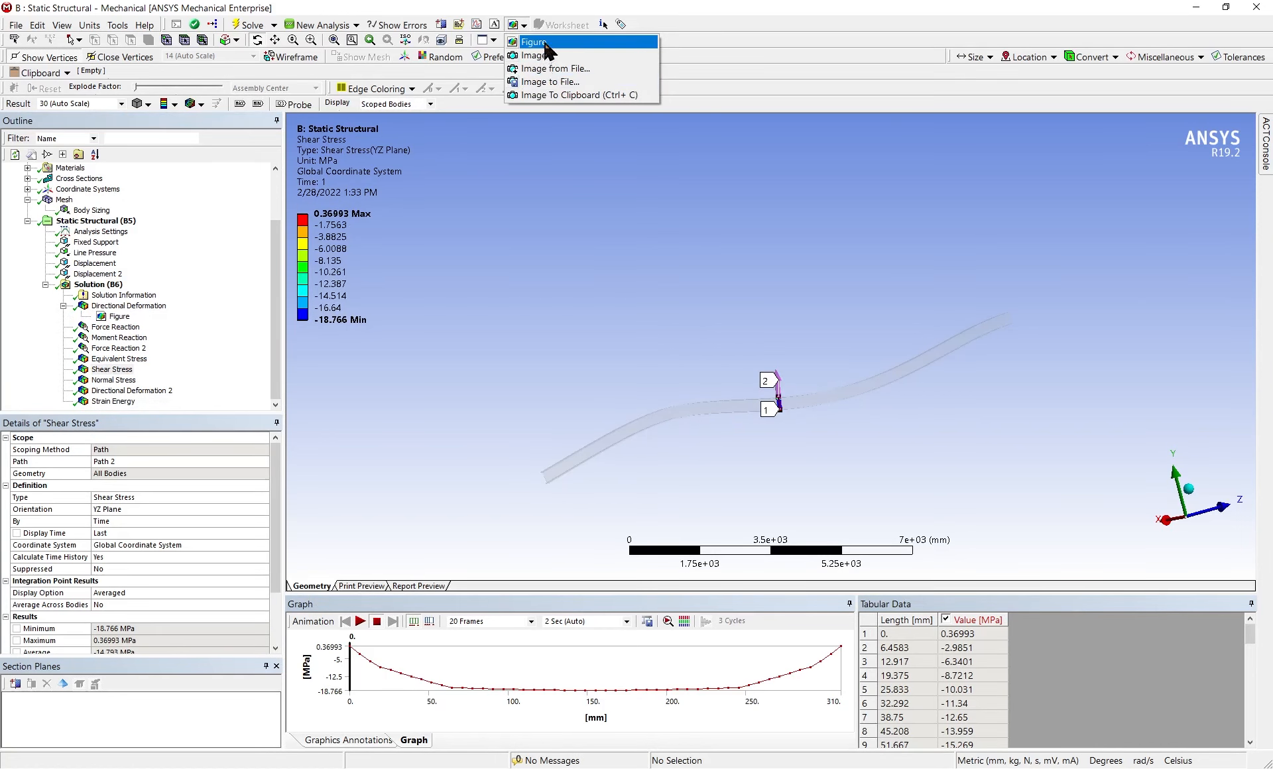
pyautogui.click(539, 41)
# Insert a figure under the Normal Stress result for use in the report
pyautogui.scroll(-1, 114, 391)
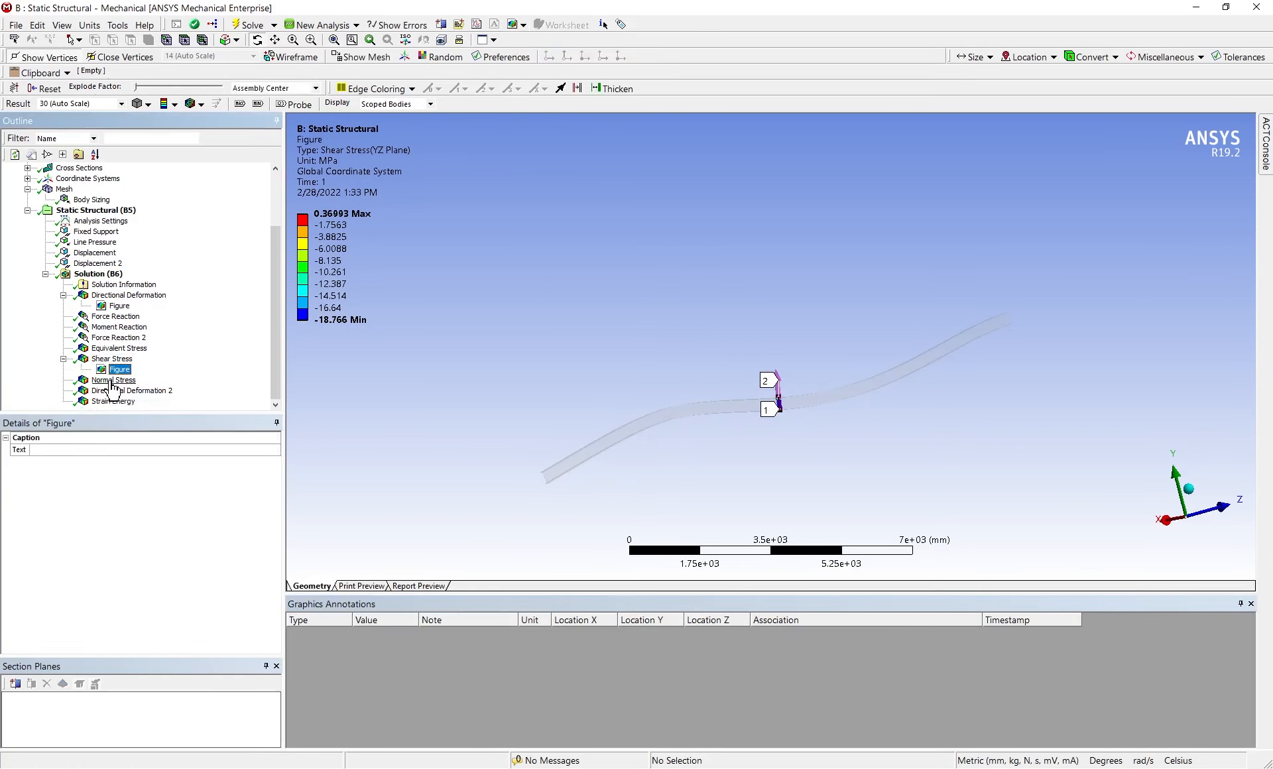
pyautogui.click(114, 380)
pyautogui.click(524, 24)
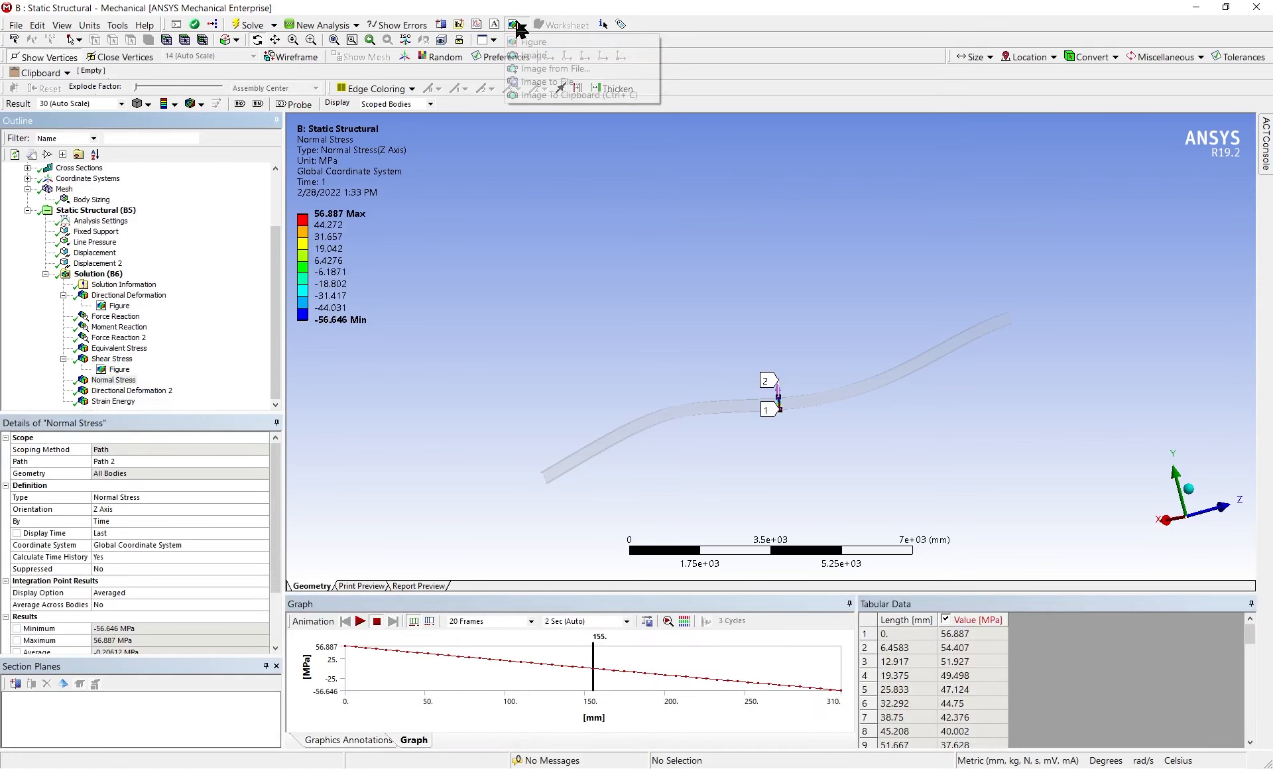
pyautogui.click(535, 43)
pyautogui.scroll(-1, 174, 391)
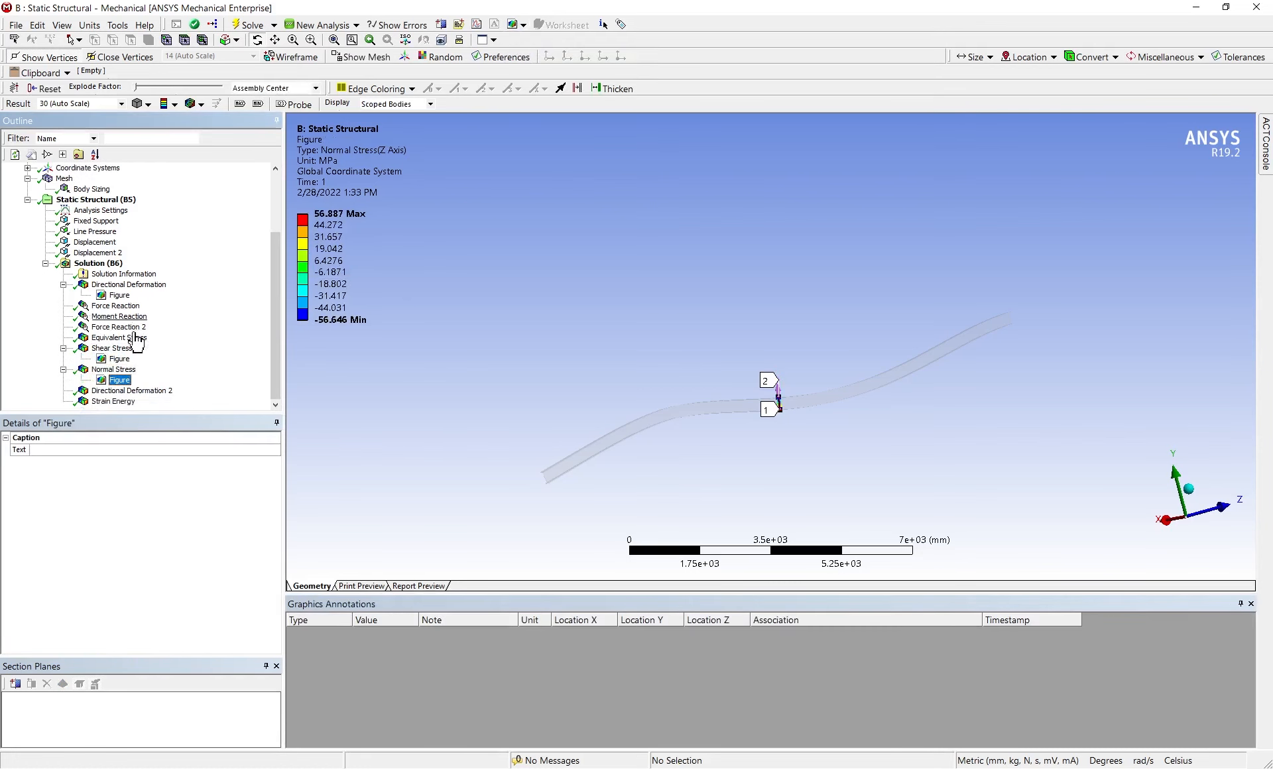
# Generate the report preview for the project and go through its load charts and reaction tables
pyautogui.click(419, 588)
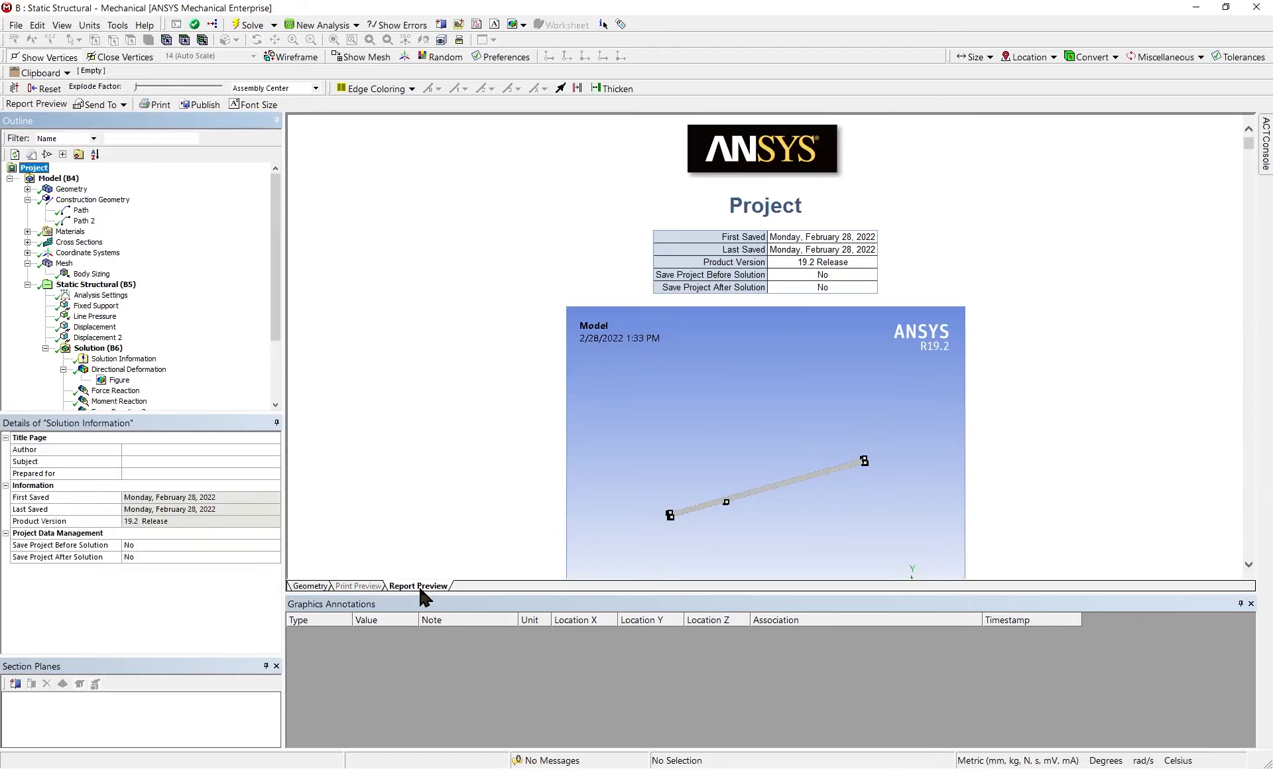
pyautogui.scroll(-15, 680, 428)
pyautogui.scroll(-20, 680, 427)
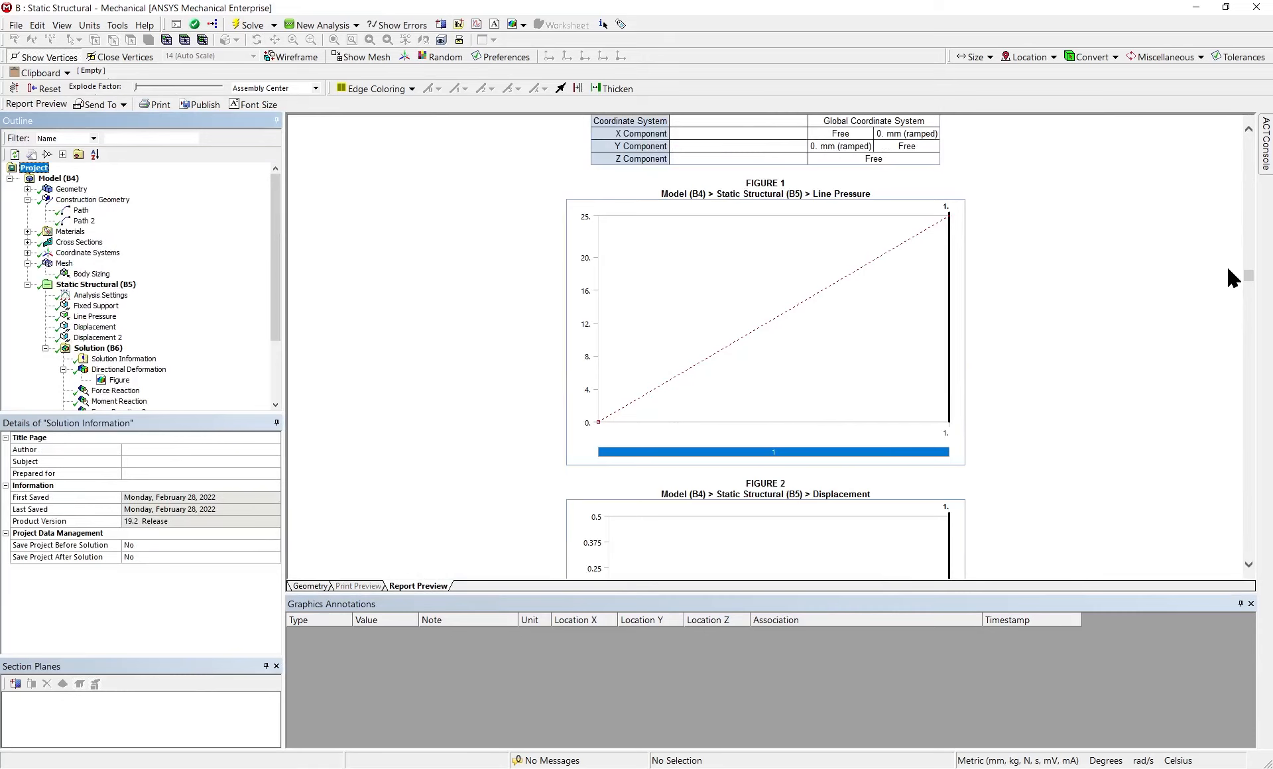
pyautogui.moveTo(1247, 276); pyautogui.dragTo(1250, 340)
pyautogui.scroll(-20, 1016, 366)
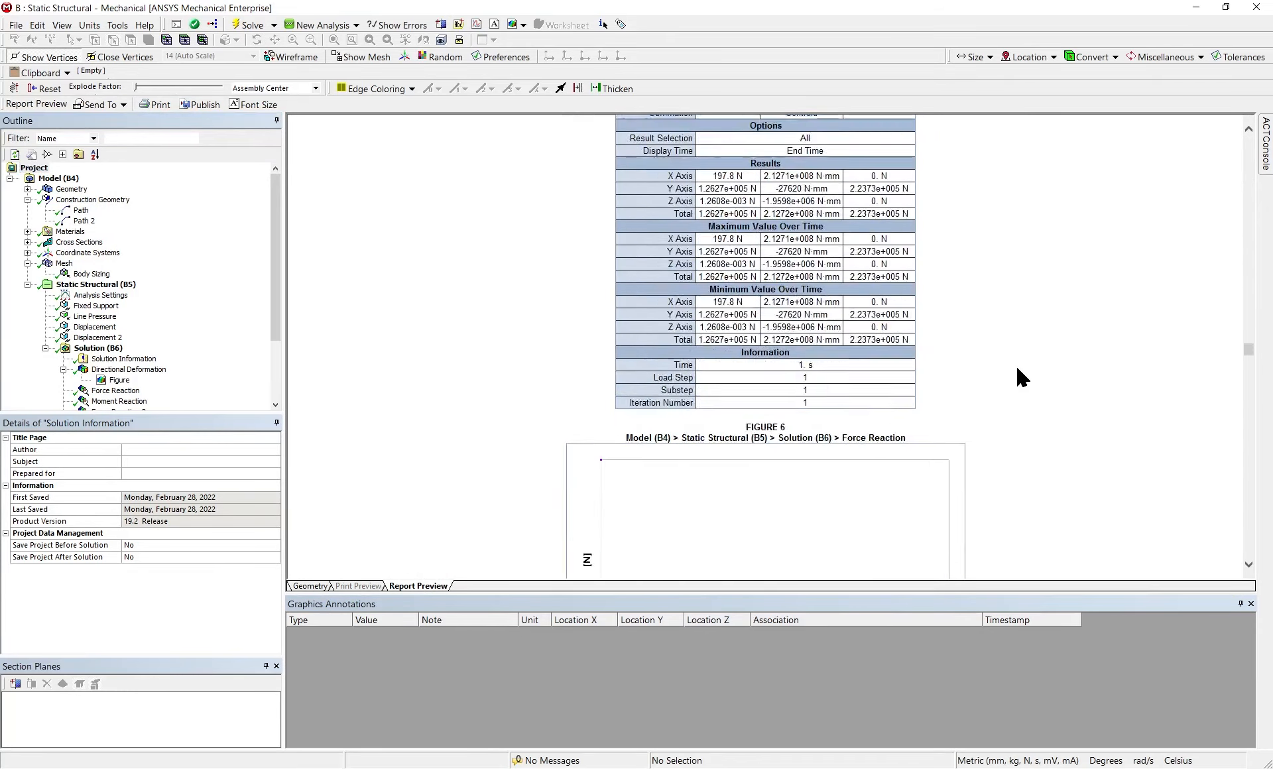
# Examine the report's shear stress, normal stress, Directional Deformation 2 and strain energy charts and tables, through to the material data
pyautogui.scroll(-15, 1013, 365)
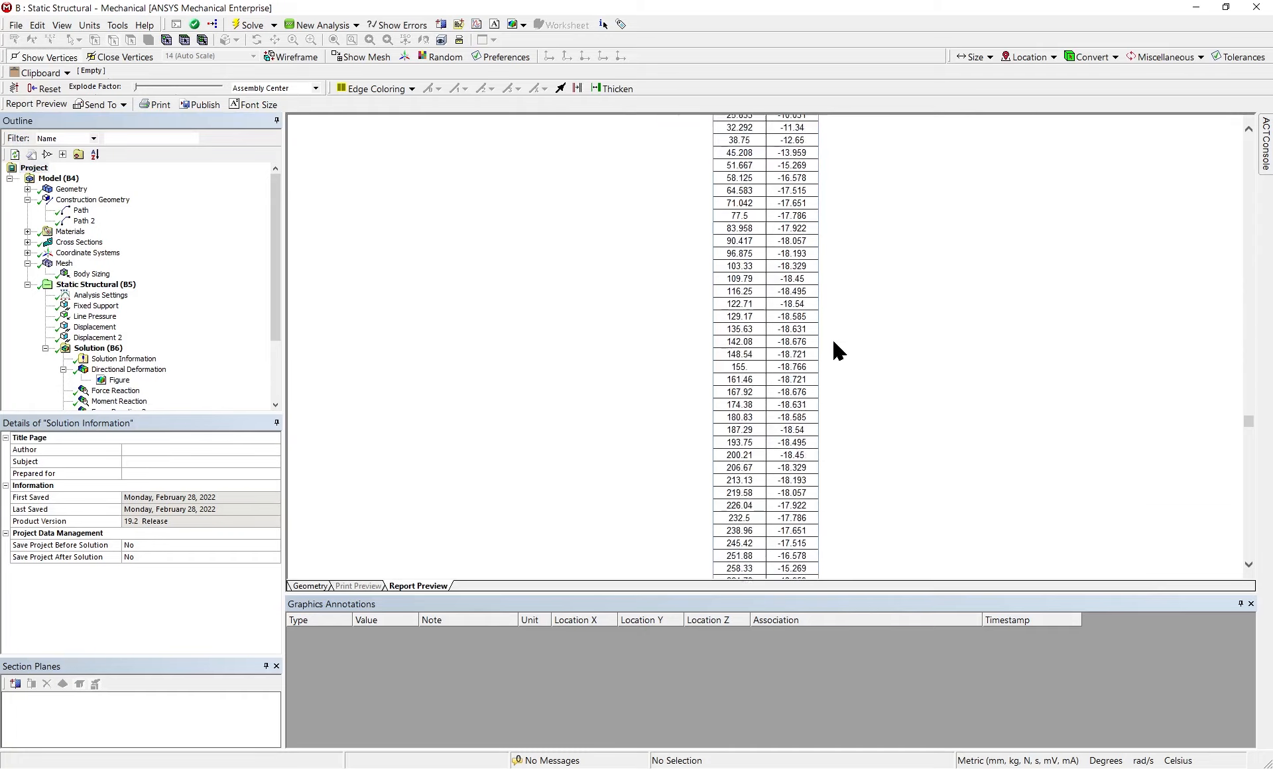
pyautogui.scroll(-20, 807, 397)
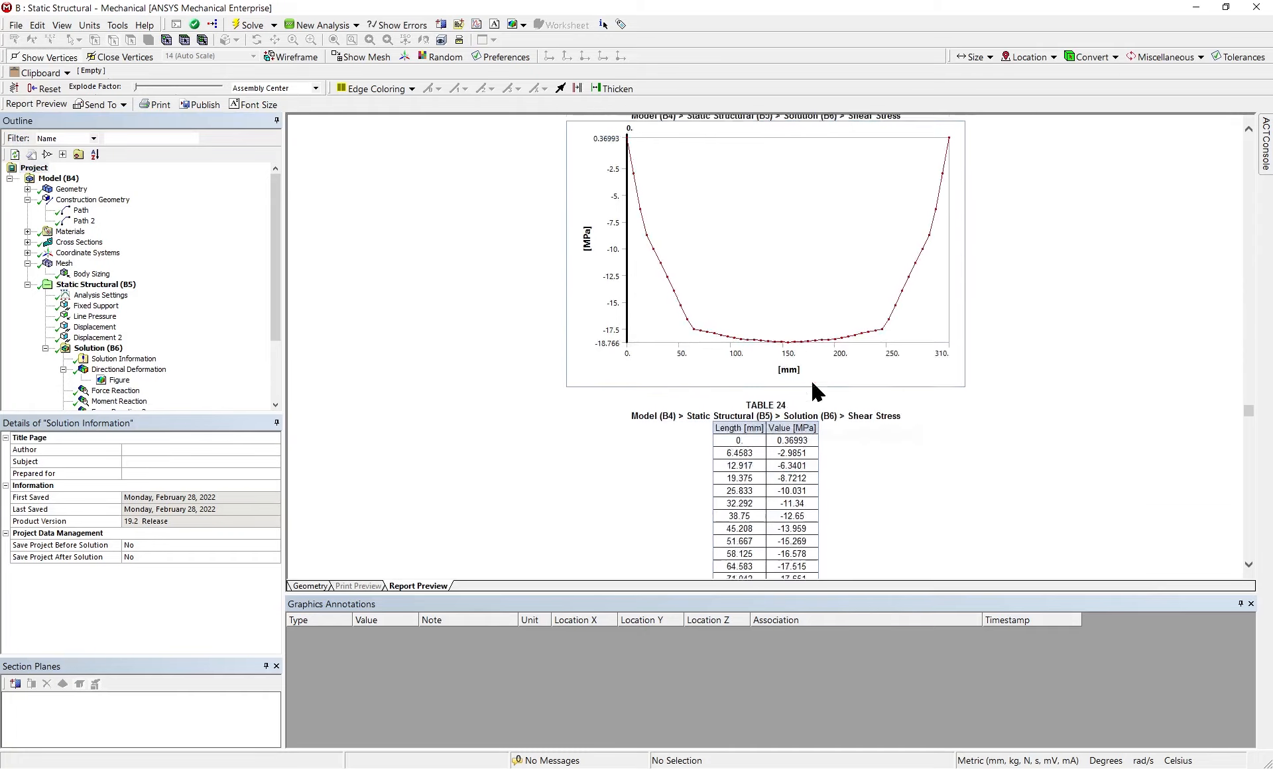
pyautogui.scroll(-3, 810, 379)
pyautogui.scroll(8, 810, 379)
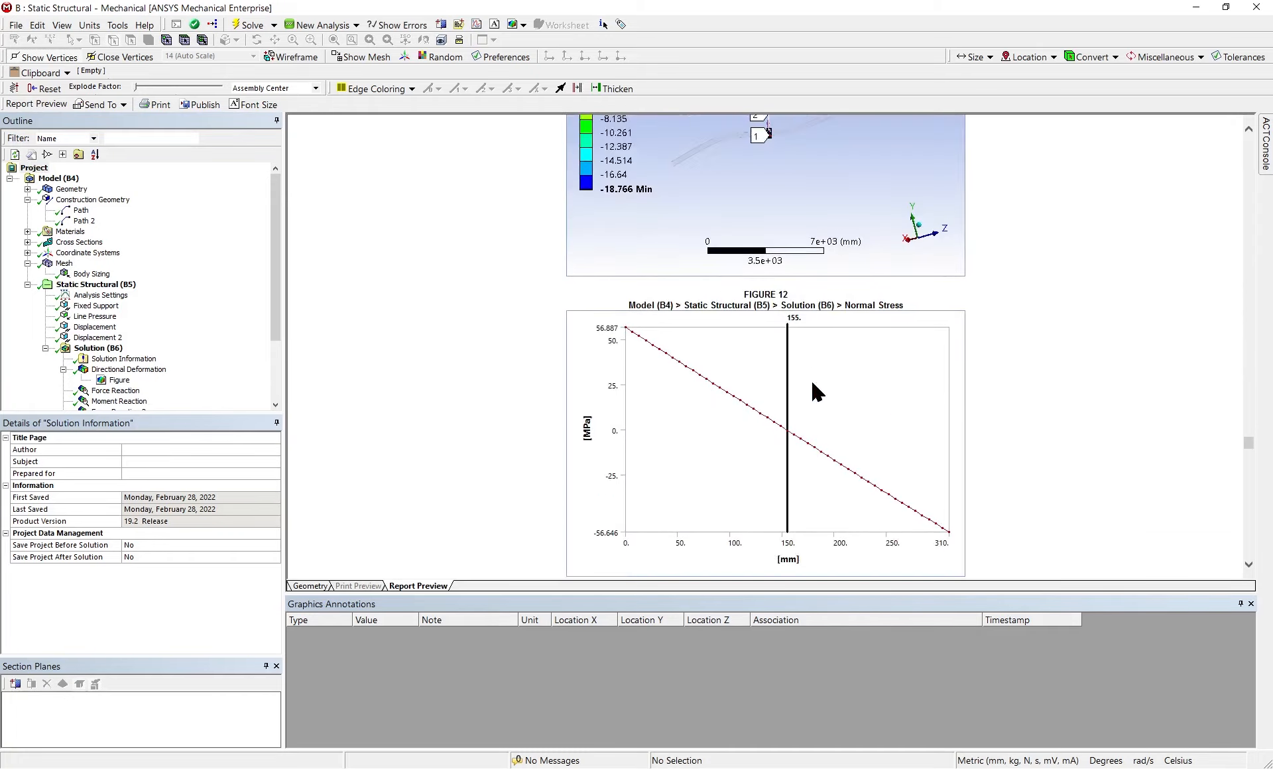
pyautogui.scroll(-10, 778, 389)
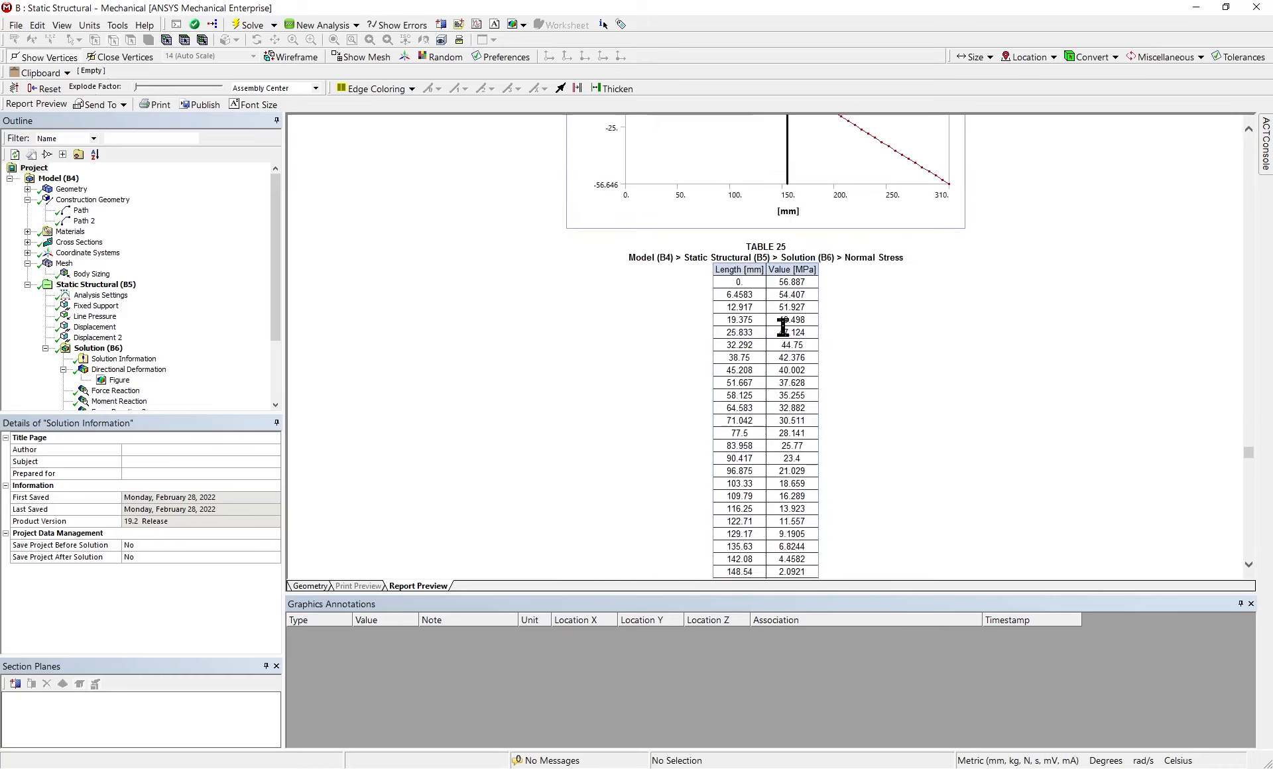
pyautogui.scroll(5, 785, 327)
pyautogui.scroll(-2, 787, 264)
pyautogui.scroll(-15, 812, 395)
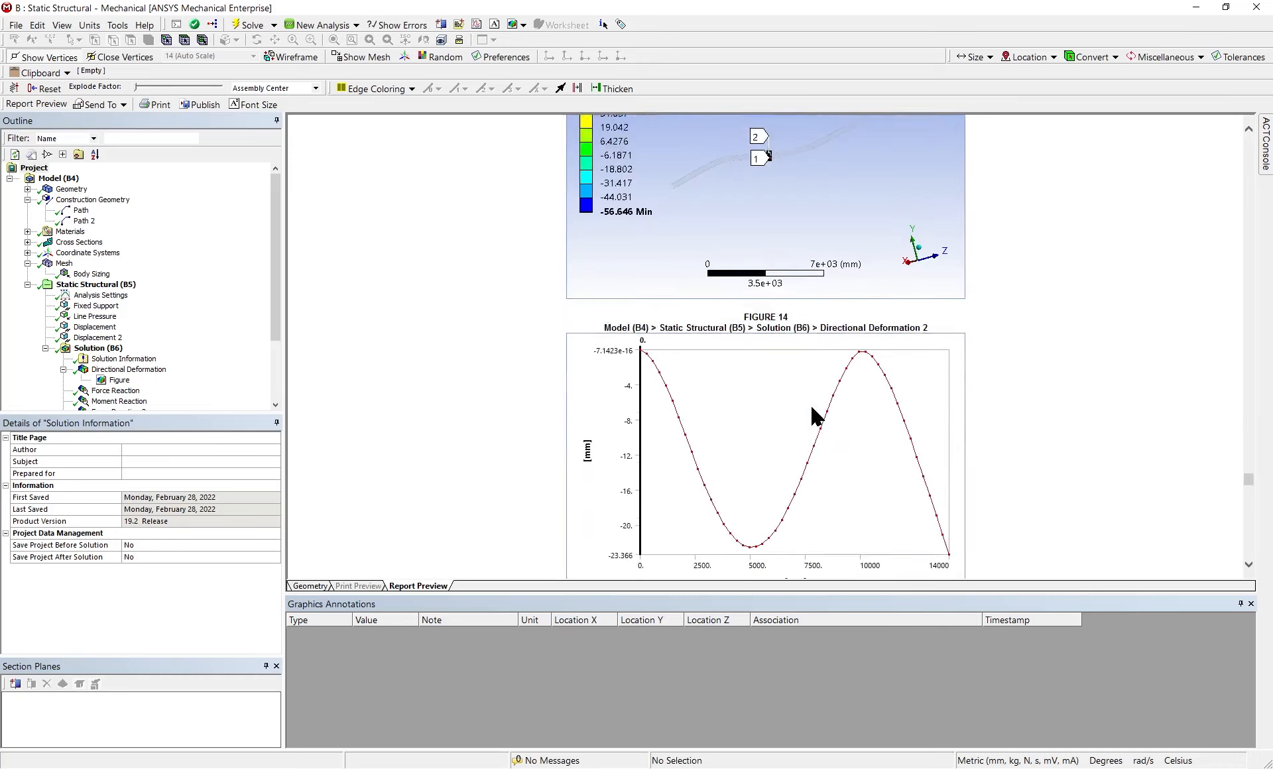
pyautogui.scroll(3, 810, 404)
pyautogui.scroll(-20, 942, 347)
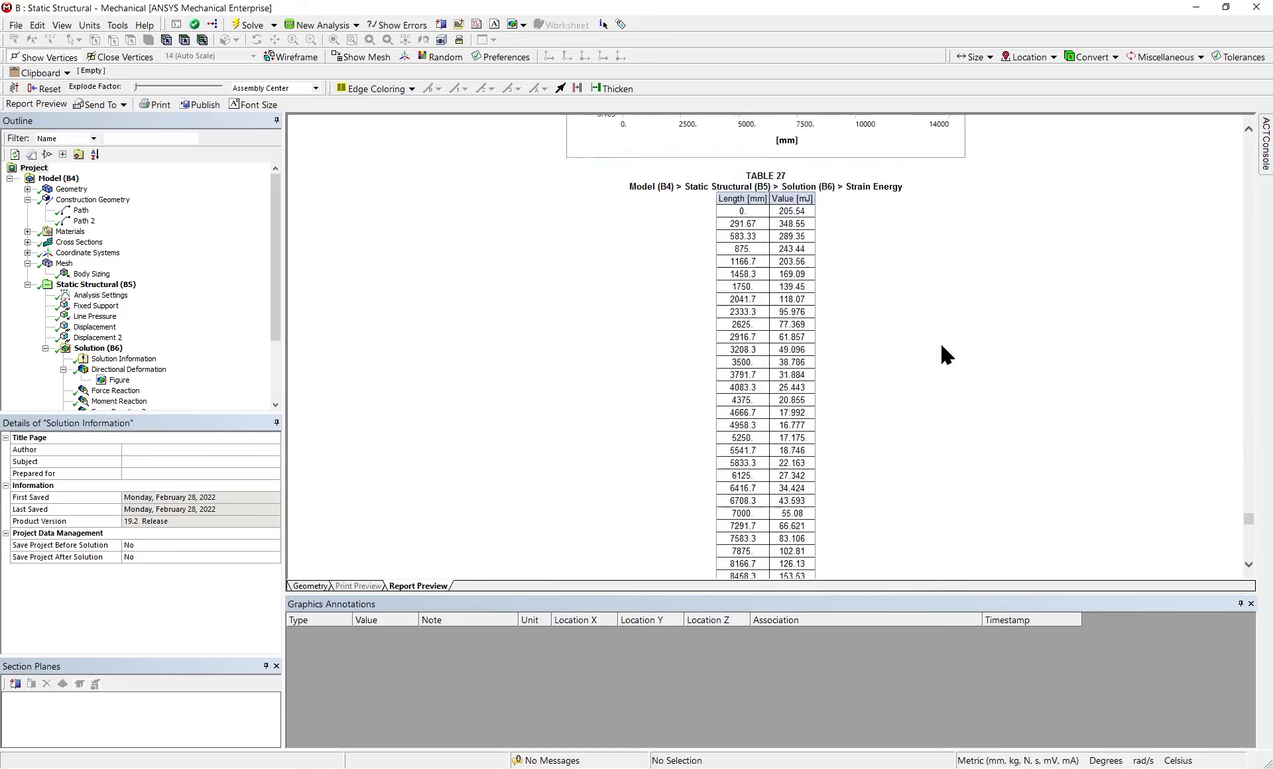
pyautogui.scroll(6, 941, 347)
pyautogui.scroll(12, 821, 560)
pyautogui.scroll(-20, 782, 478)
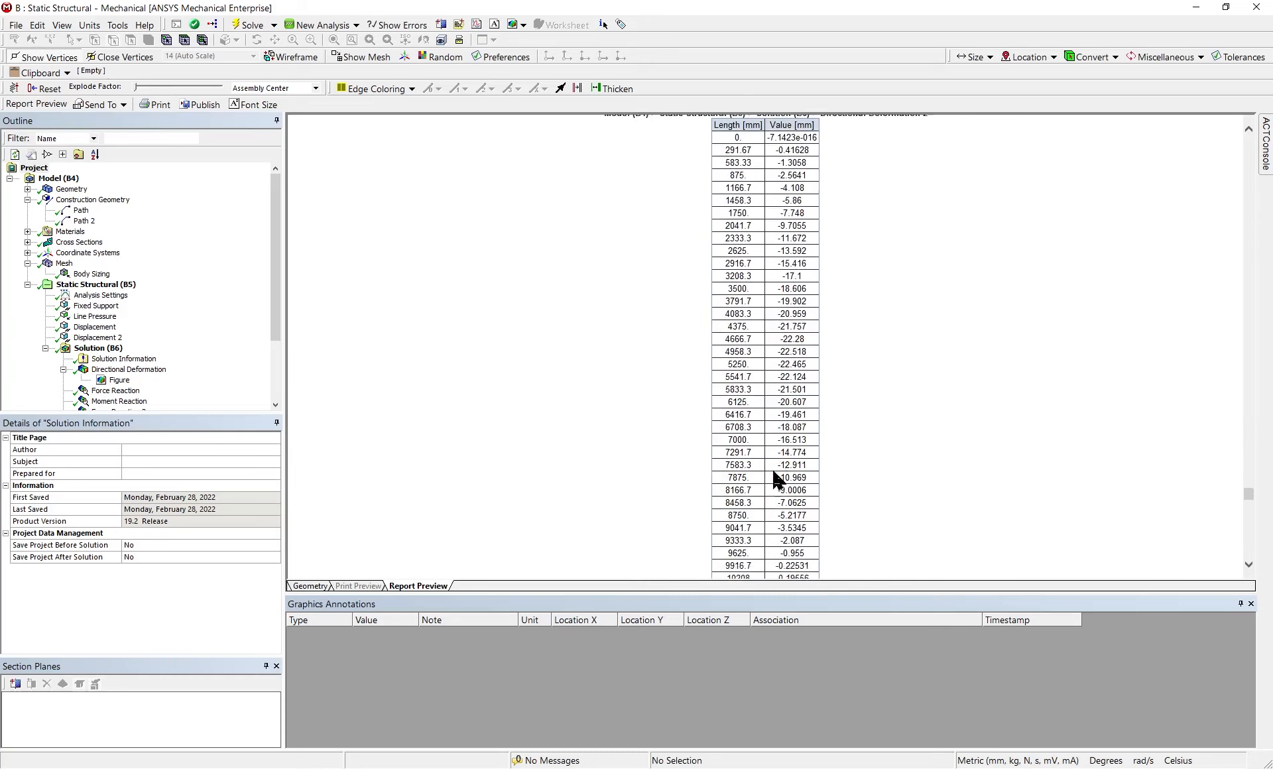
pyautogui.scroll(-8, 791, 473)
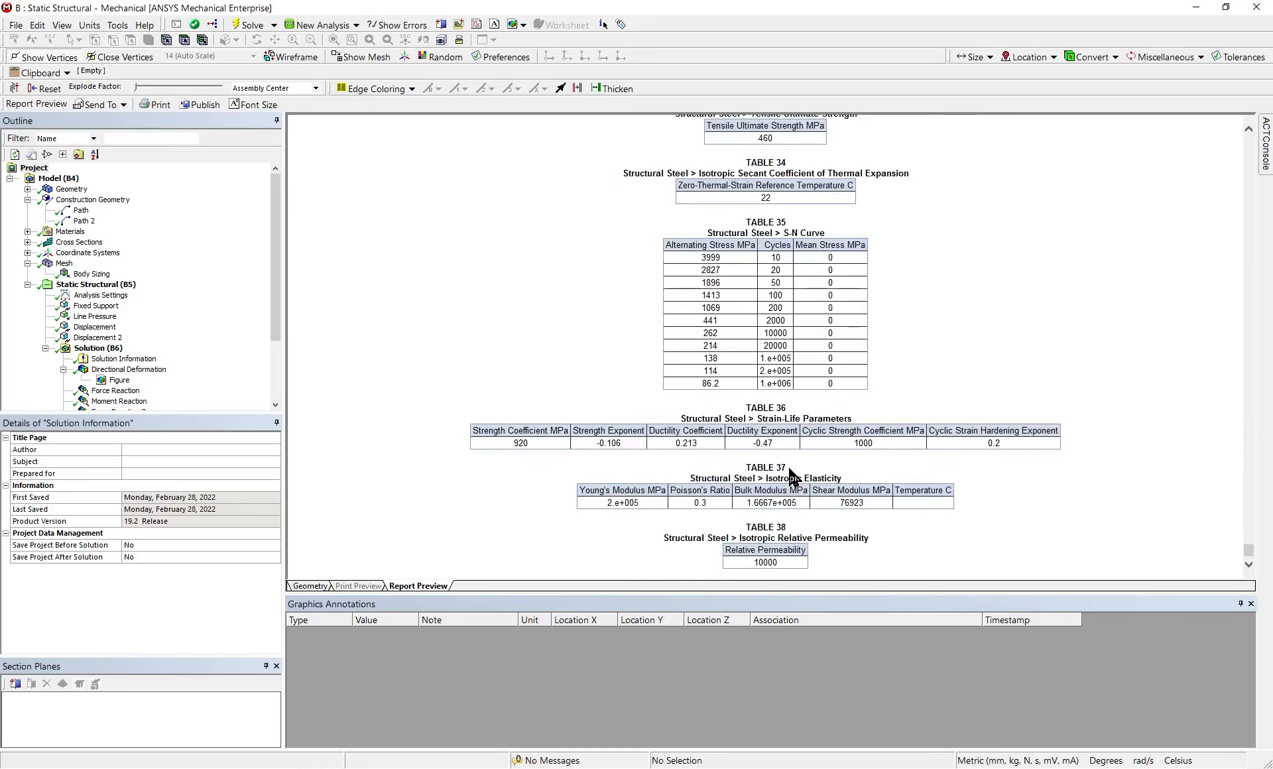
pyautogui.rightClick(698, 294)
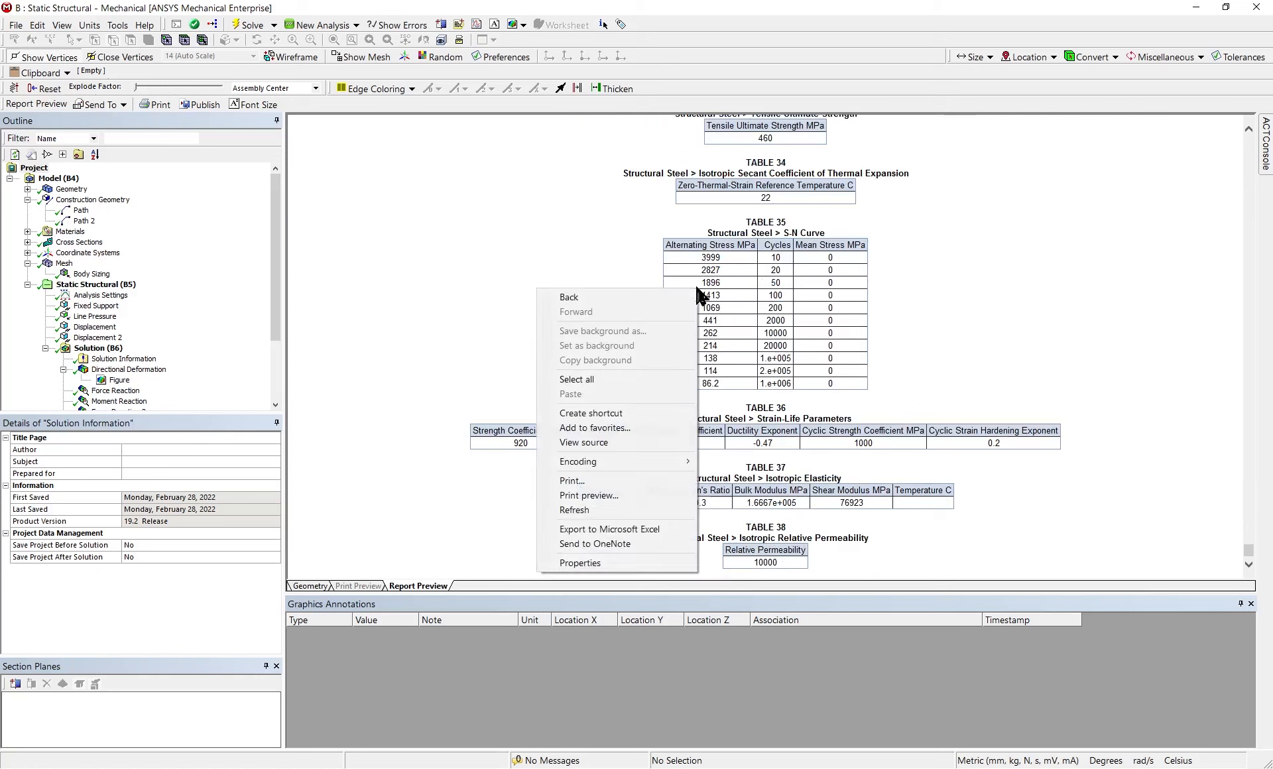
pyautogui.click(633, 482)
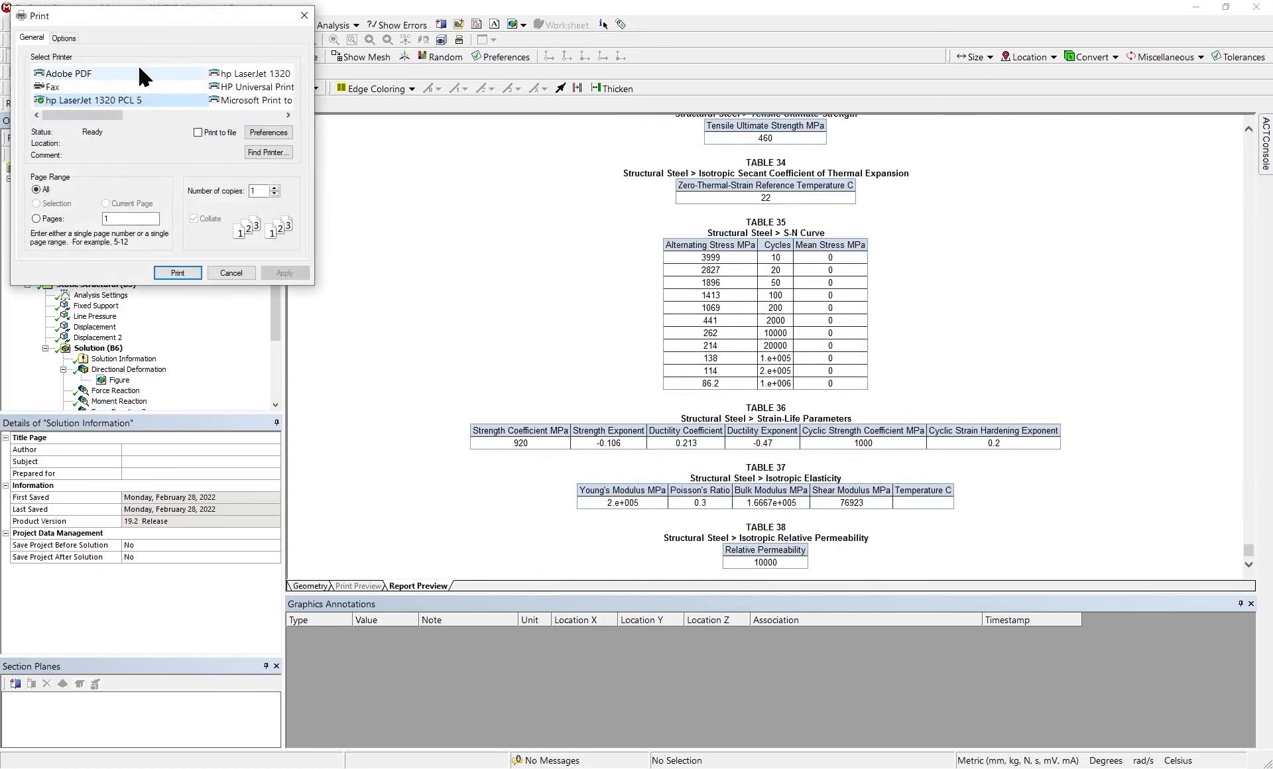
pyautogui.click(143, 73)
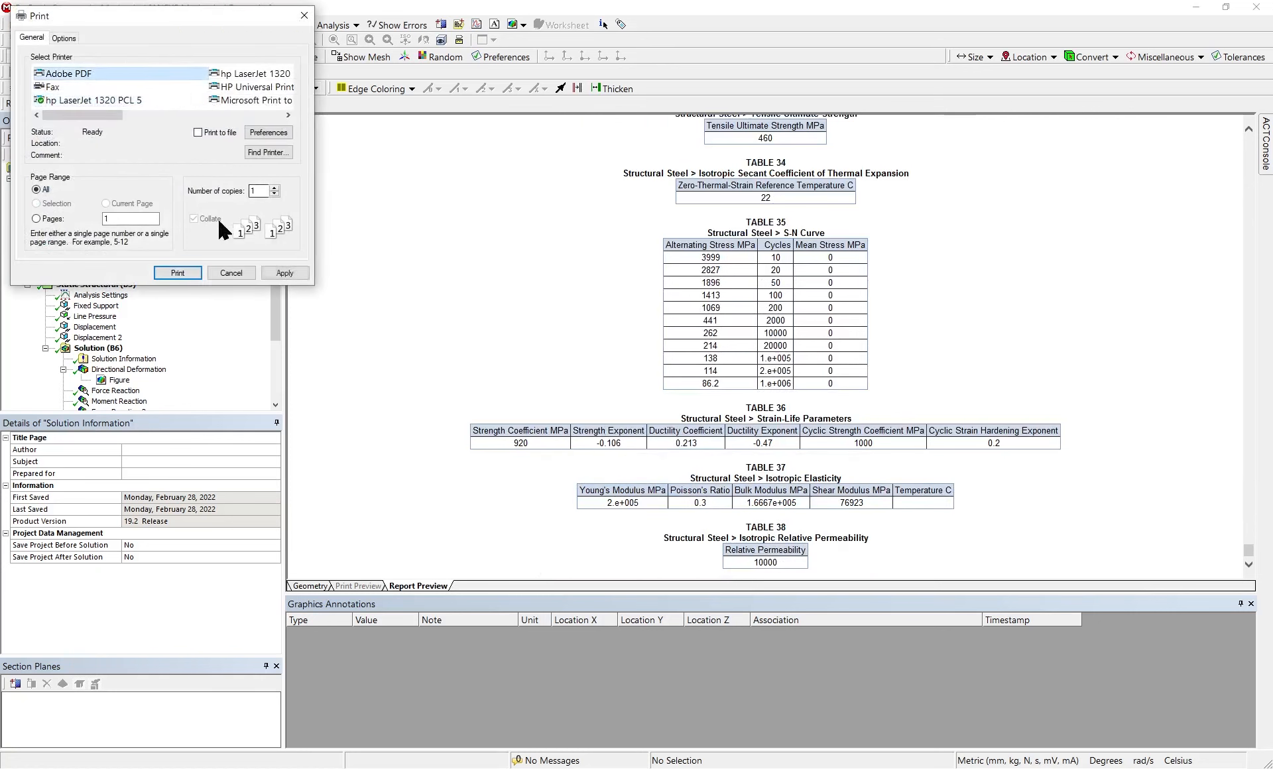
pyautogui.click(197, 272)
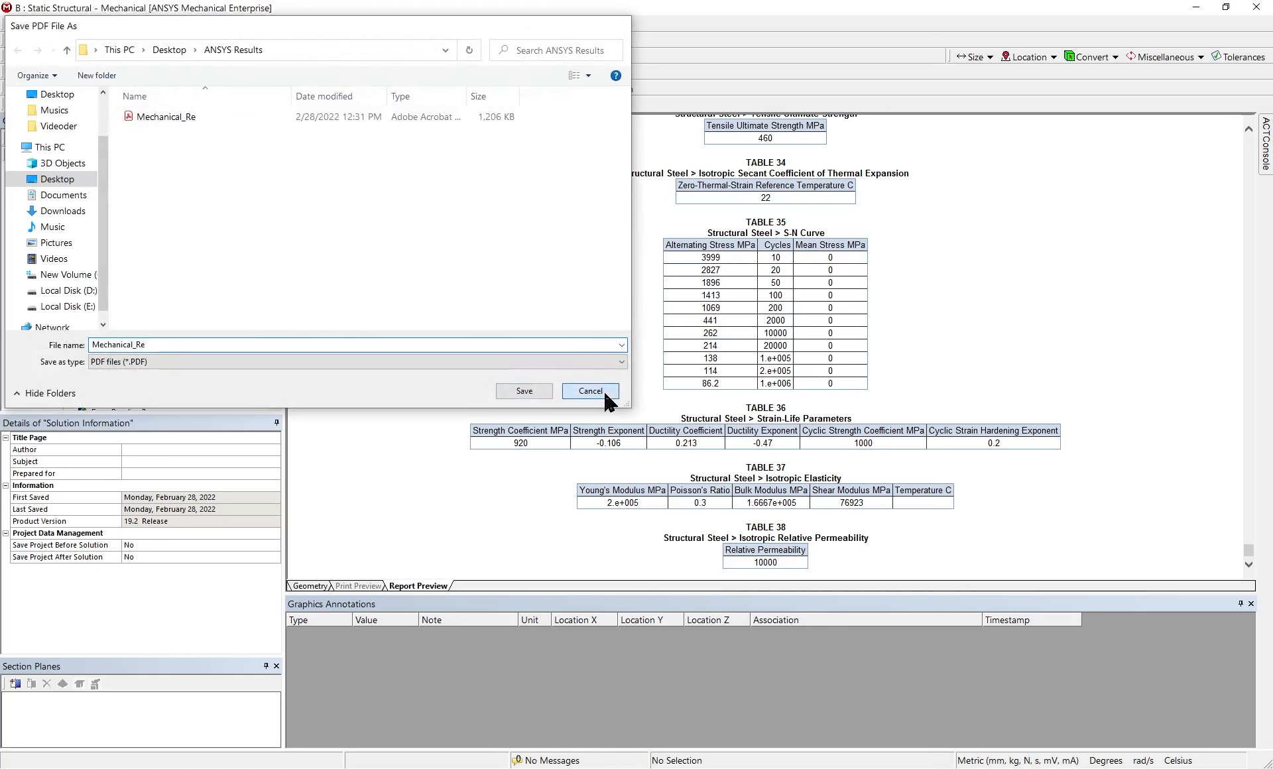
pyautogui.click(610, 392)
# Review the Directional Deformation 2 table and the Strain Energy chart in the report again
pyautogui.scroll(5, 651, 382)
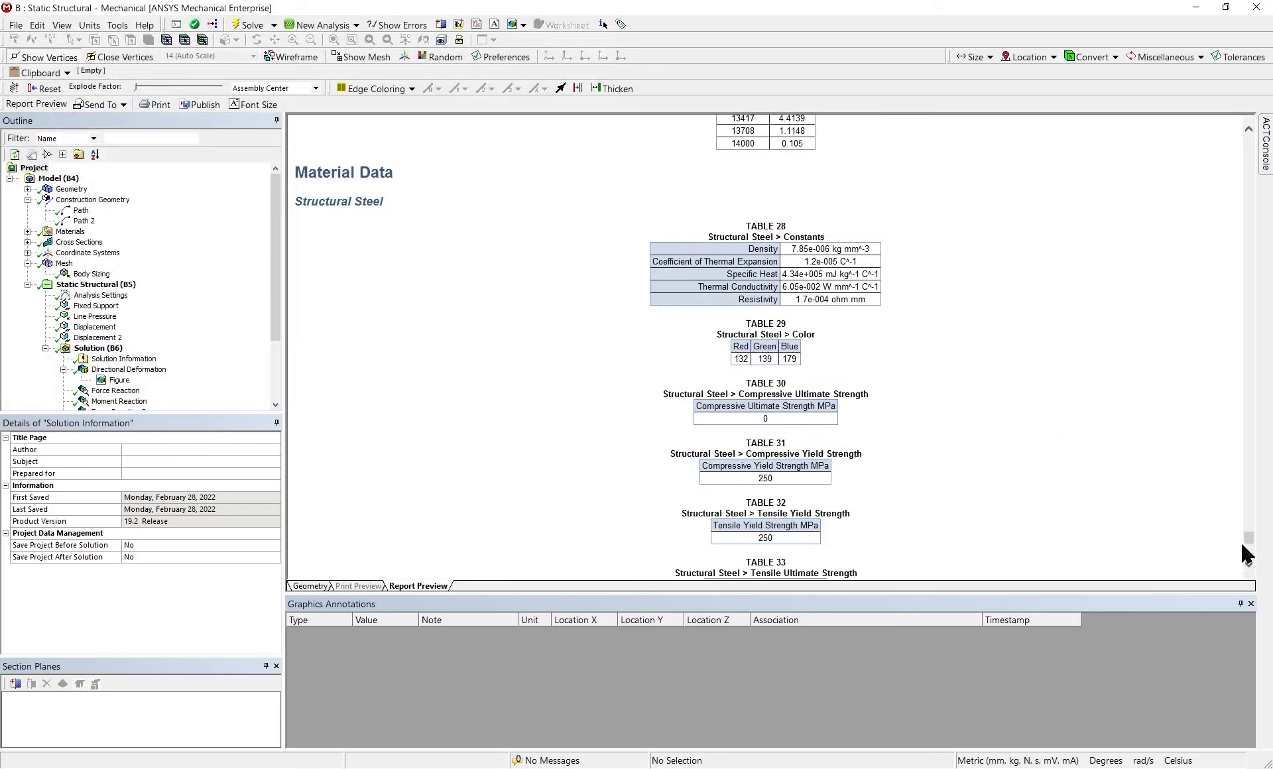
pyautogui.moveTo(1248, 538); pyautogui.dragTo(1248, 508)
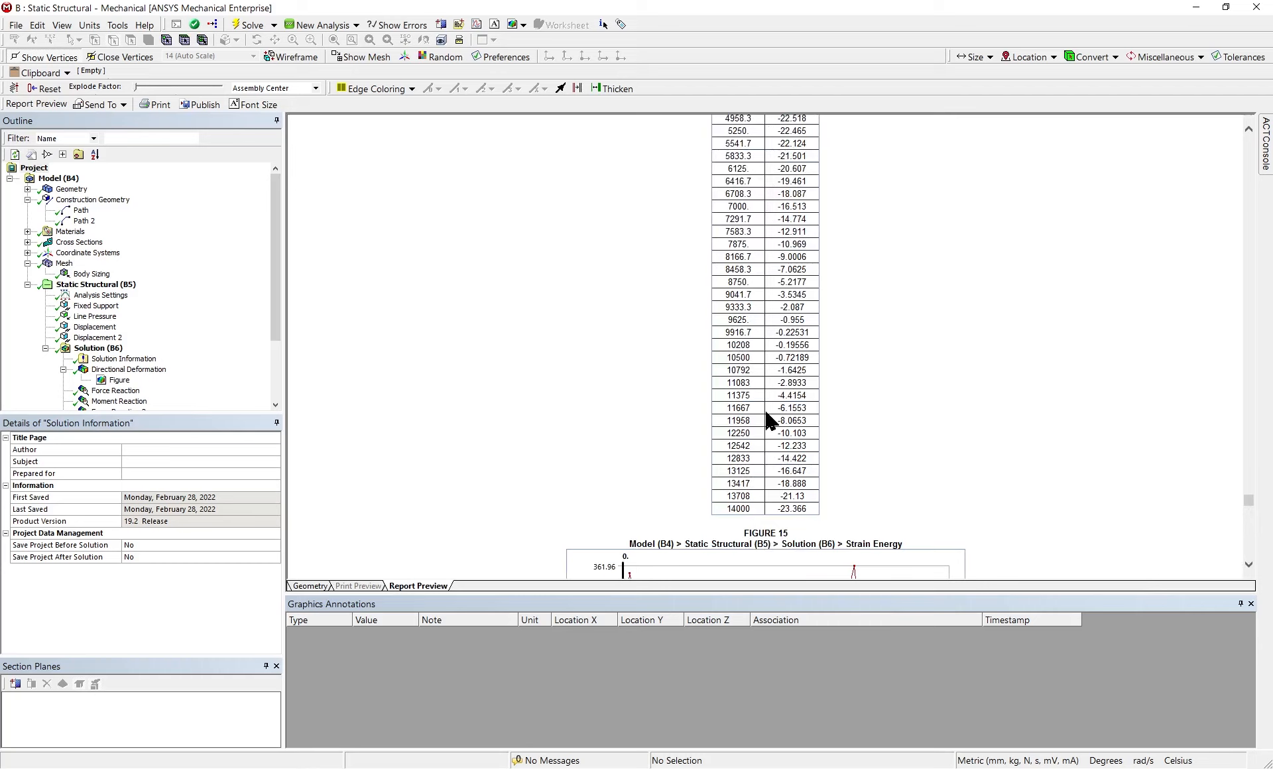
pyautogui.scroll(-3, 769, 421)
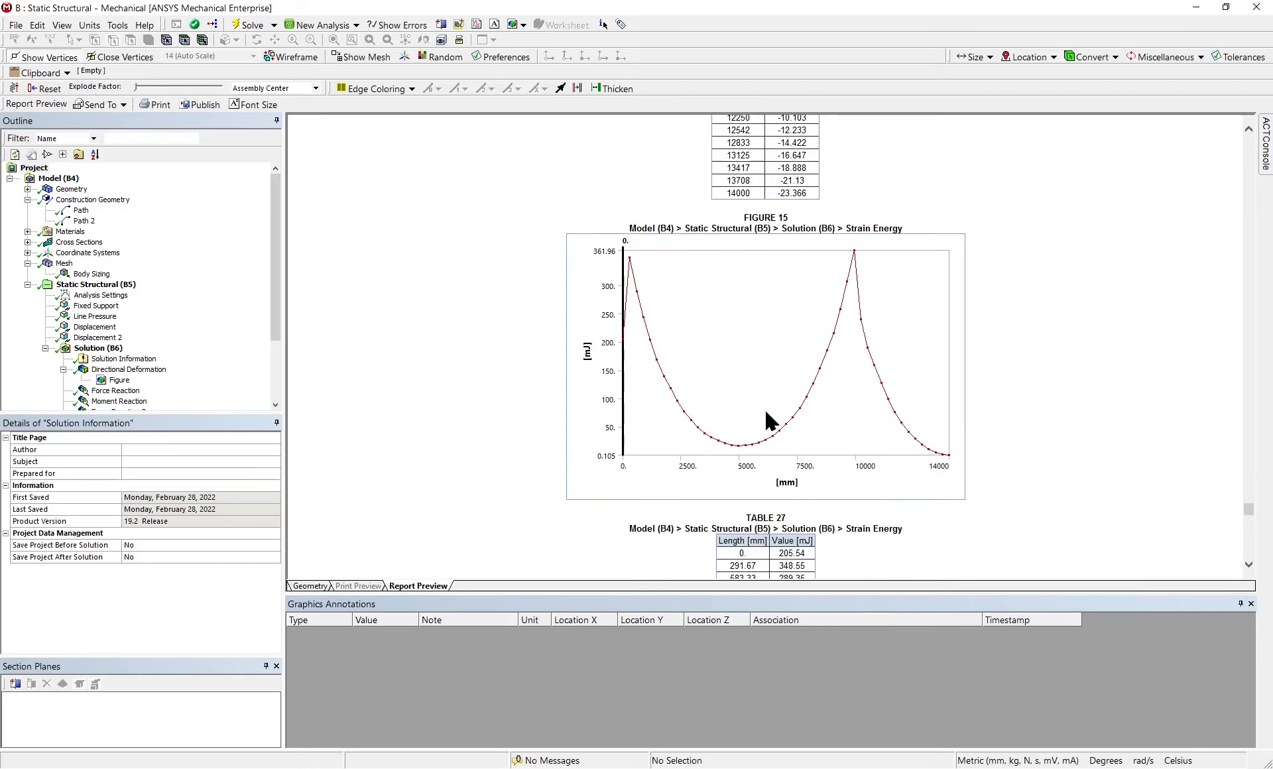
pyautogui.scroll(7, 769, 421)
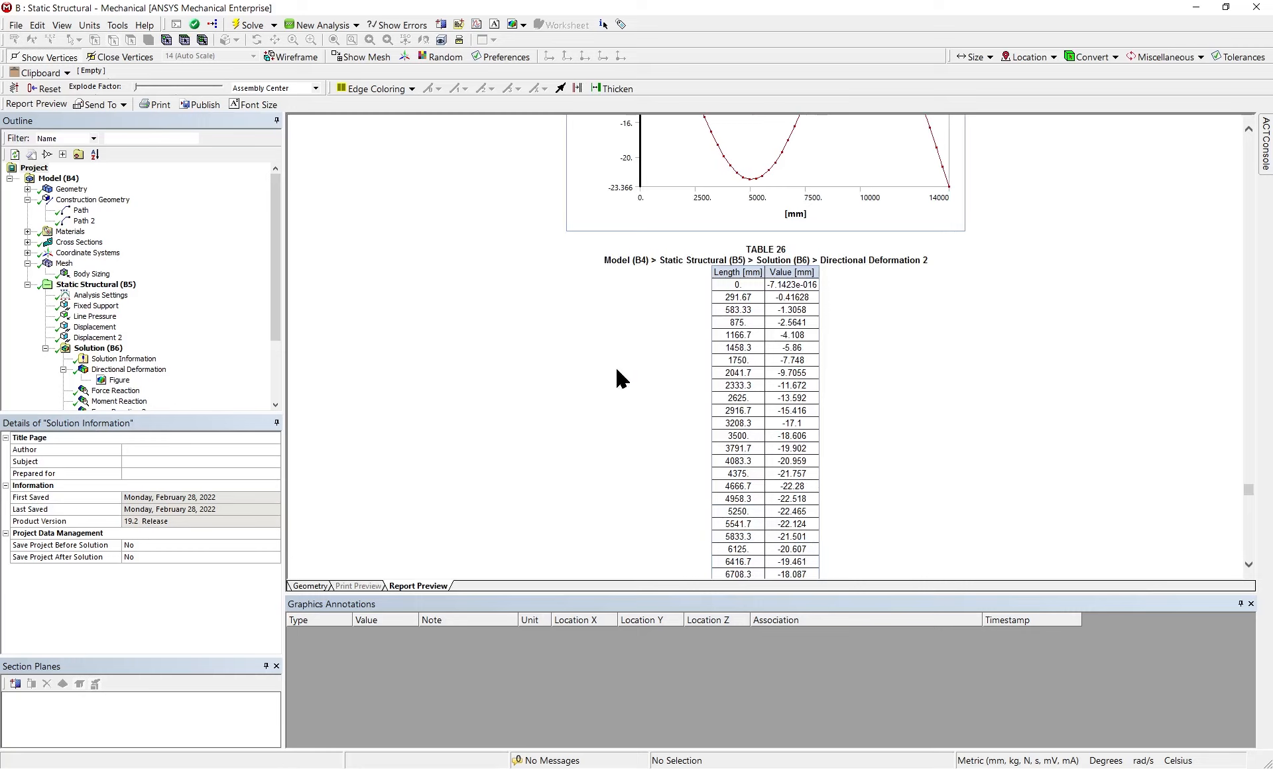
pyautogui.scroll(-4, 609, 383)
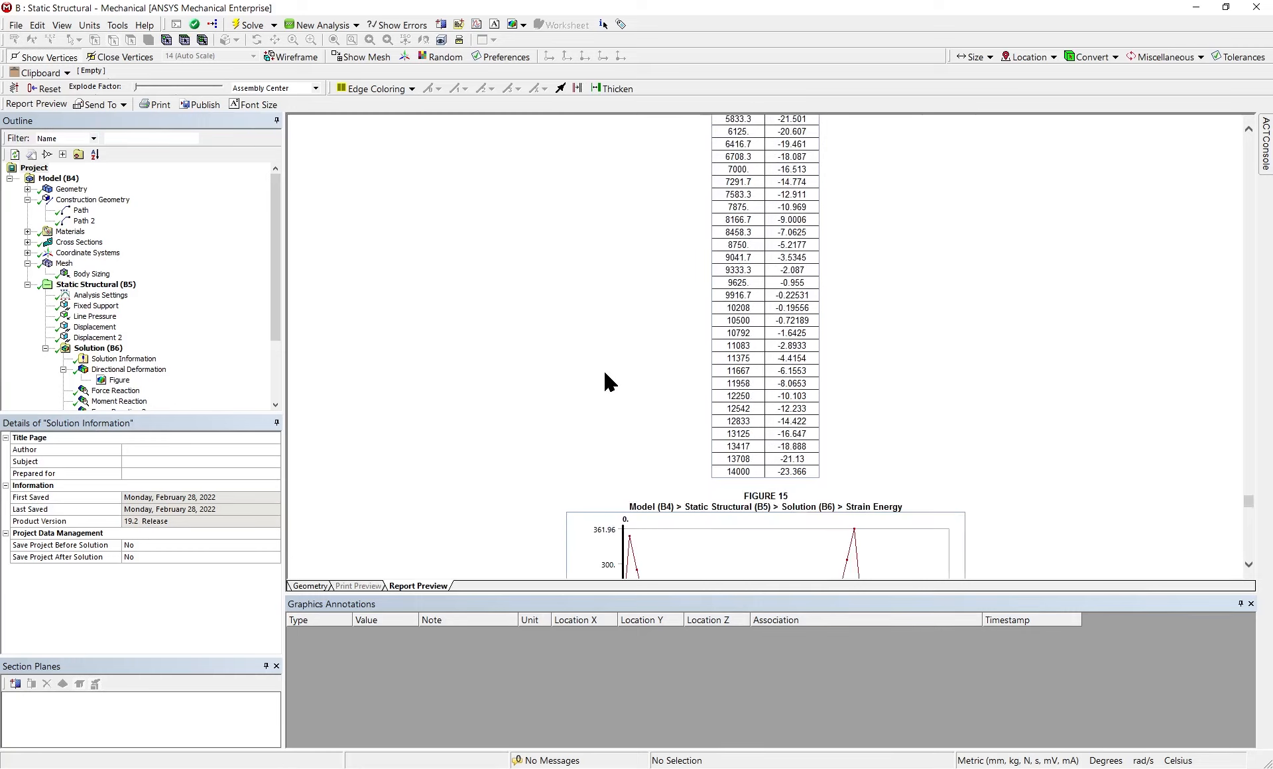